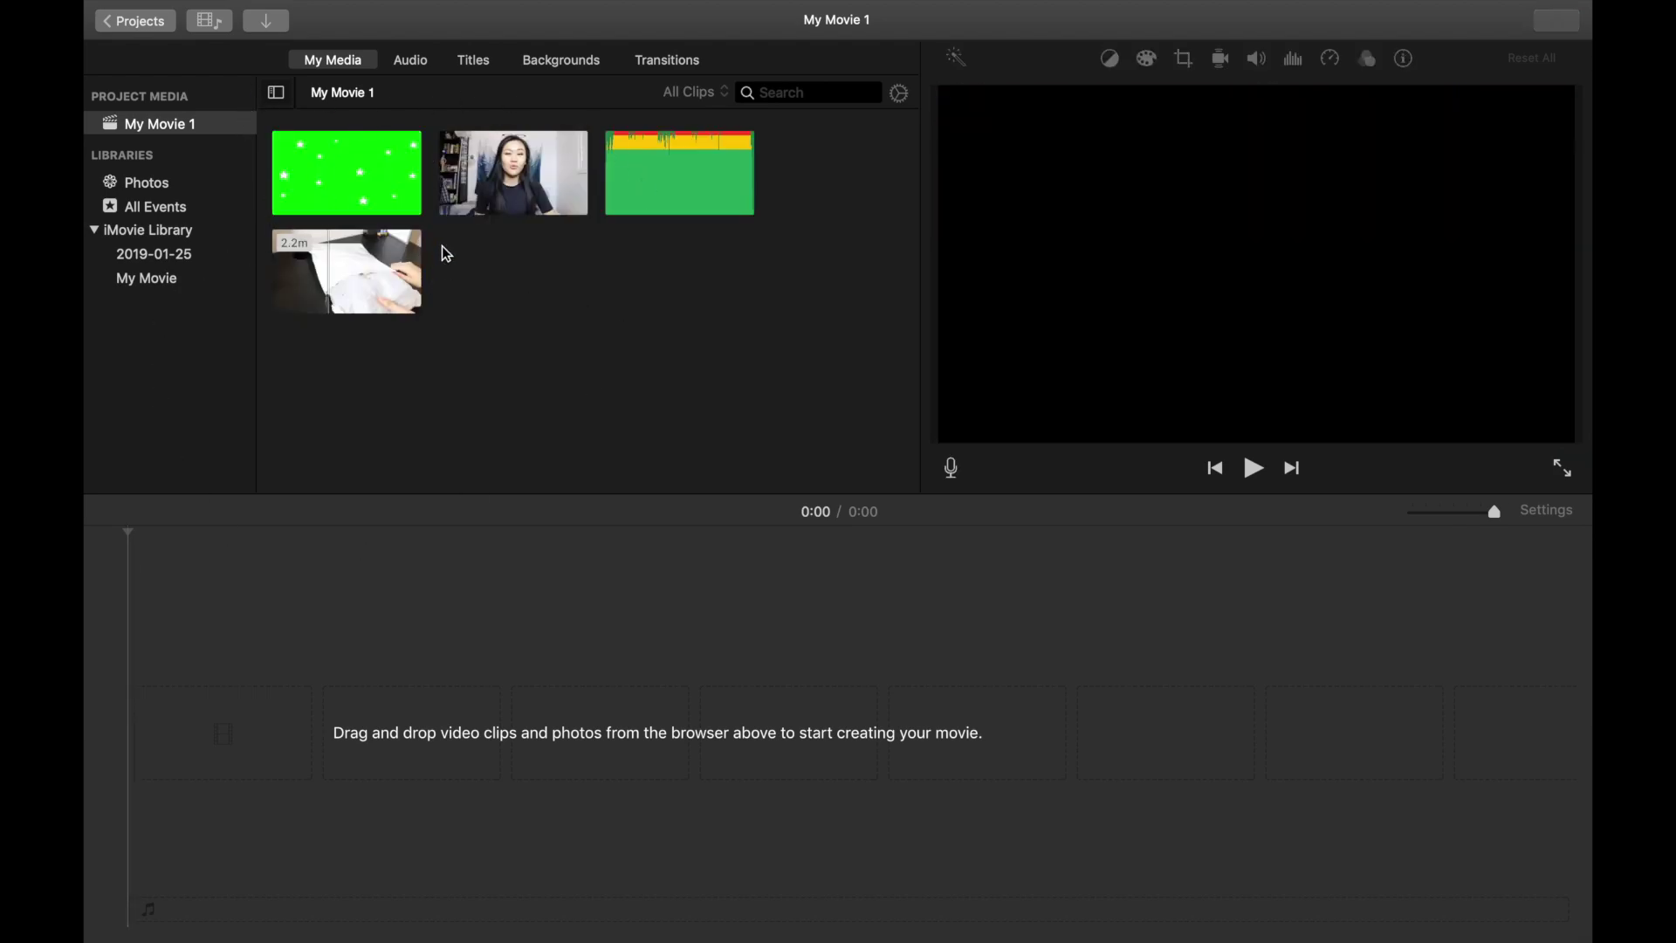
Step: Look through the media in My Movie 1, the Photos library and the iMovie Library events
left_click(373, 214)
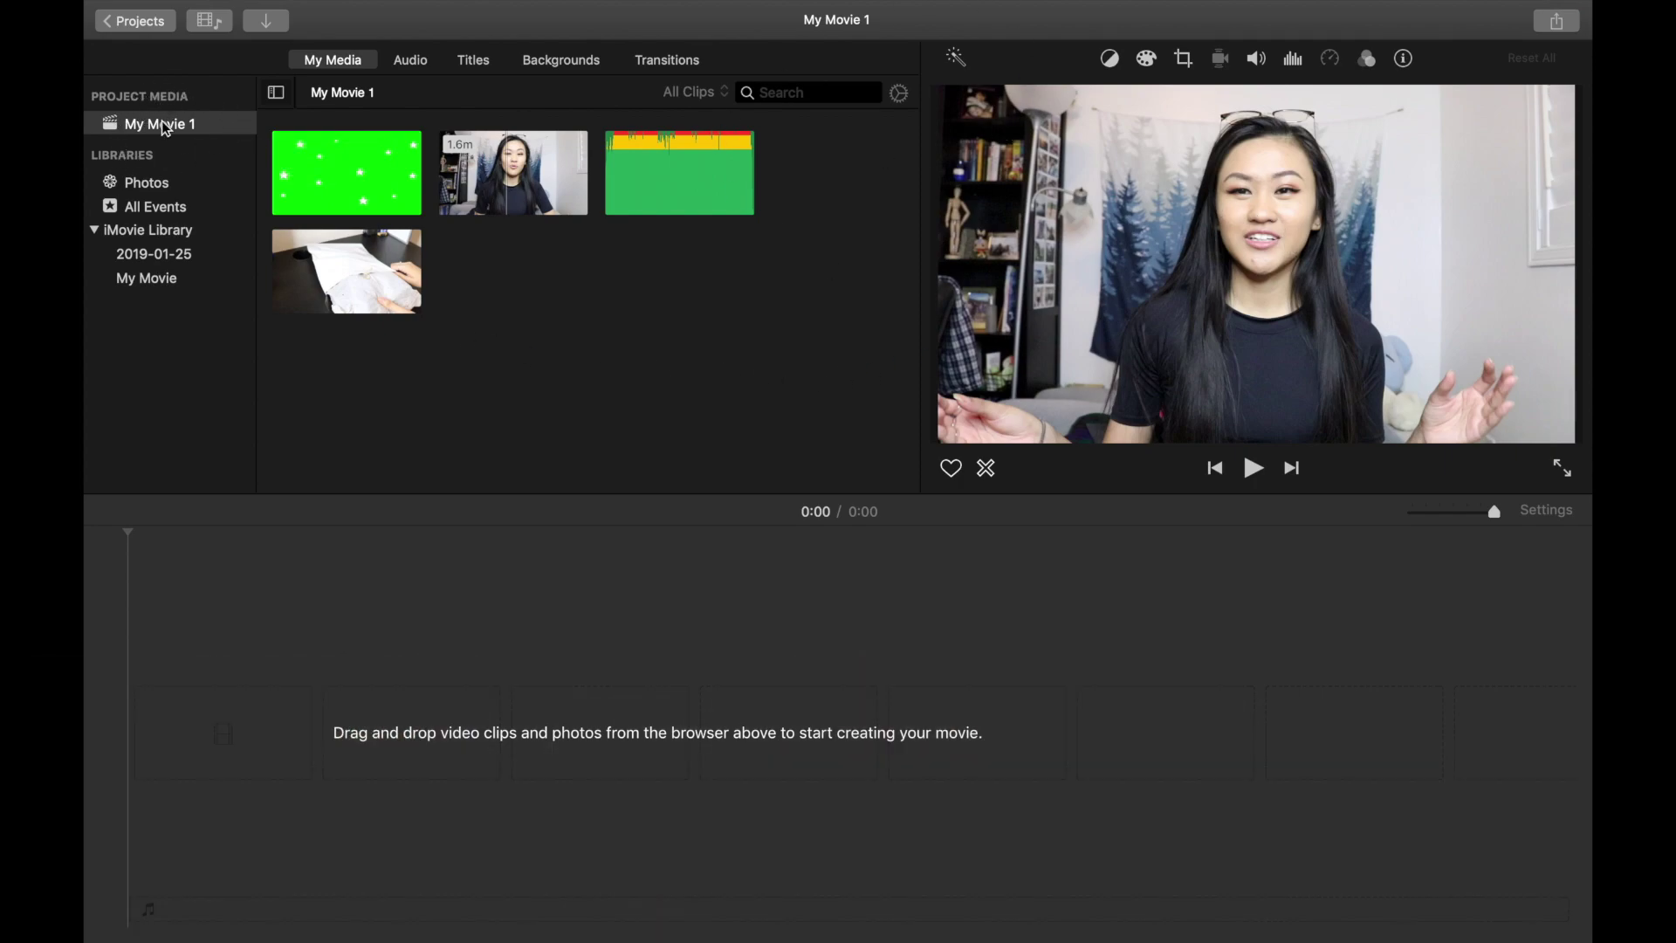
left_click(159, 182)
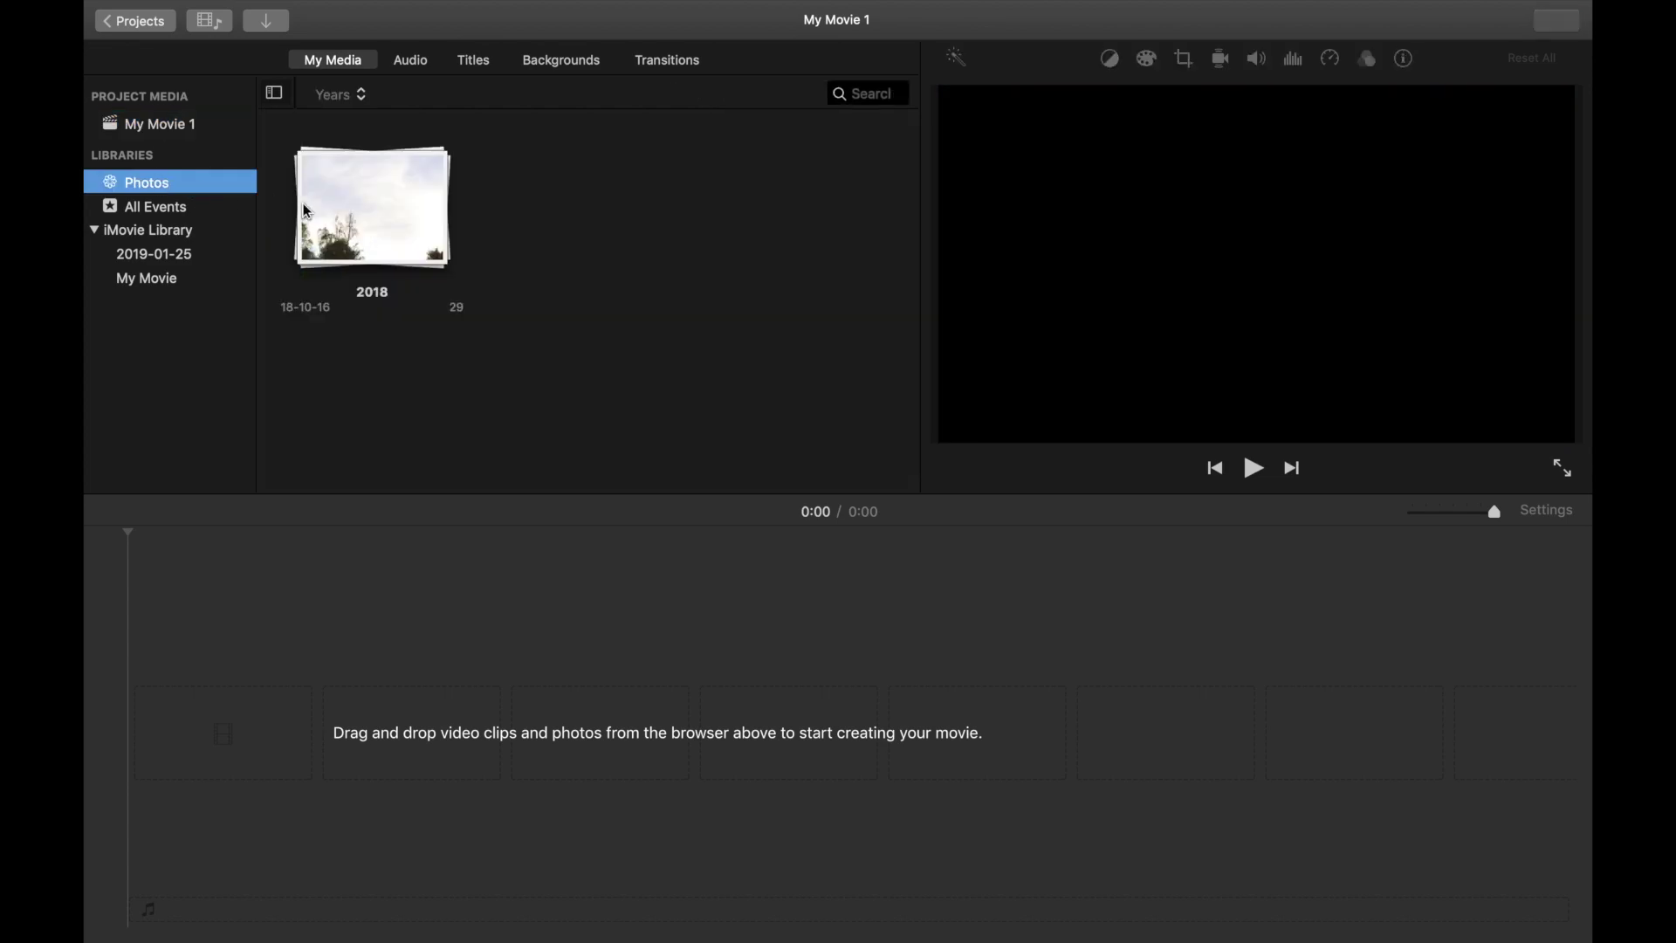
left_click(168, 277)
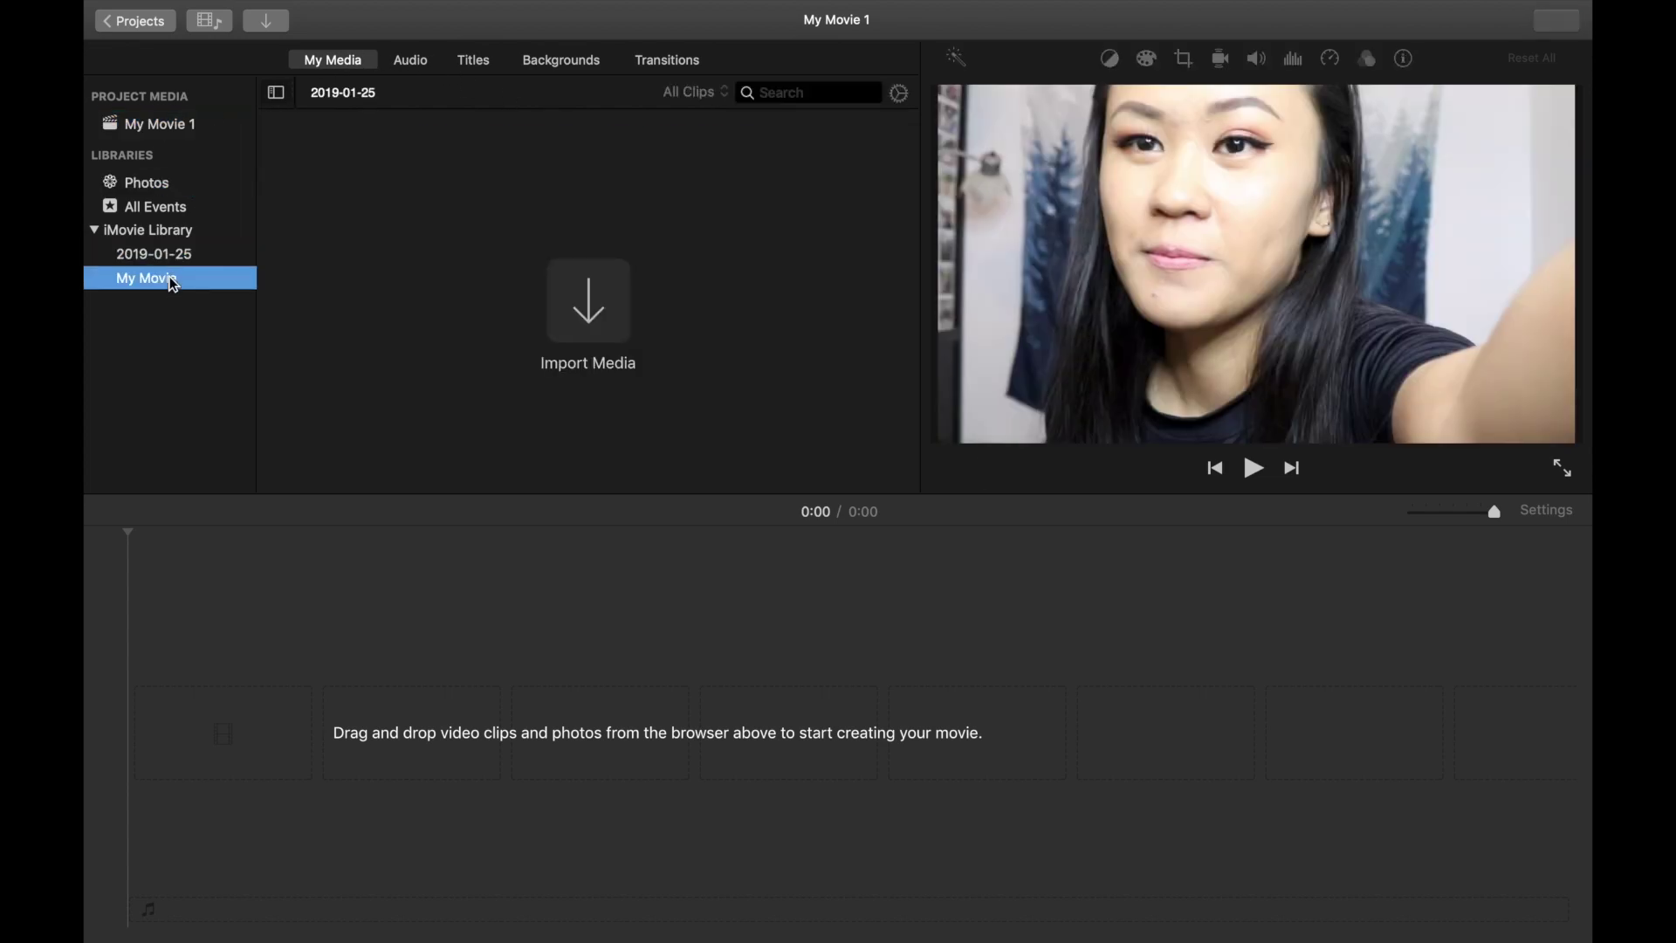
left_click(176, 262)
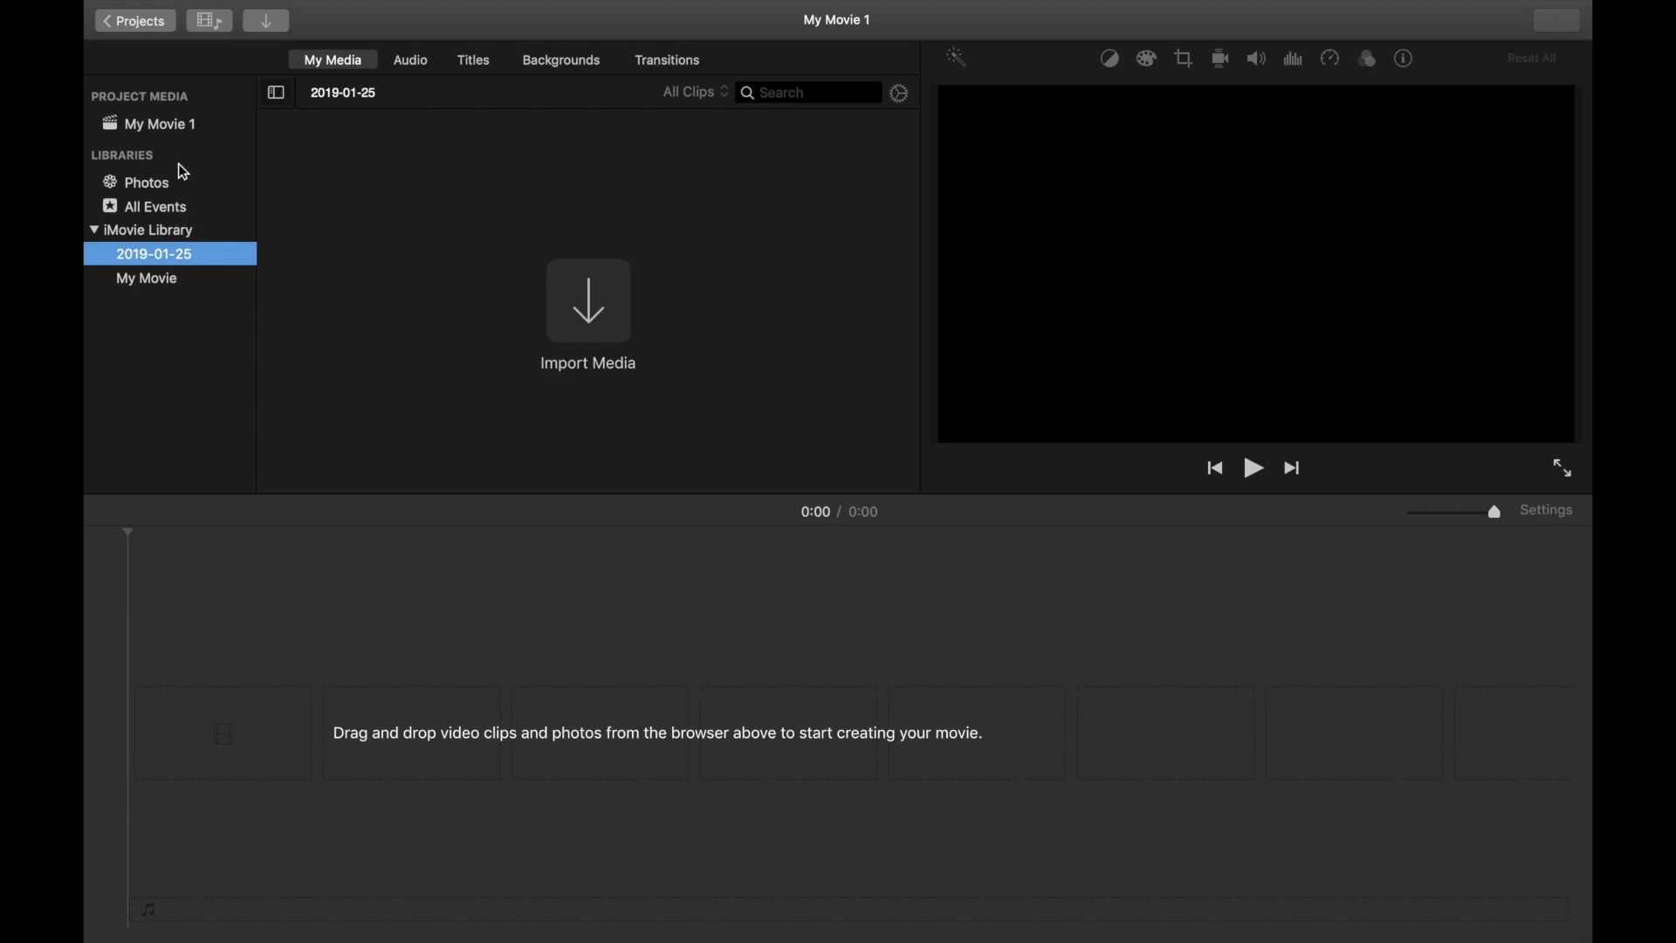
left_click(166, 124)
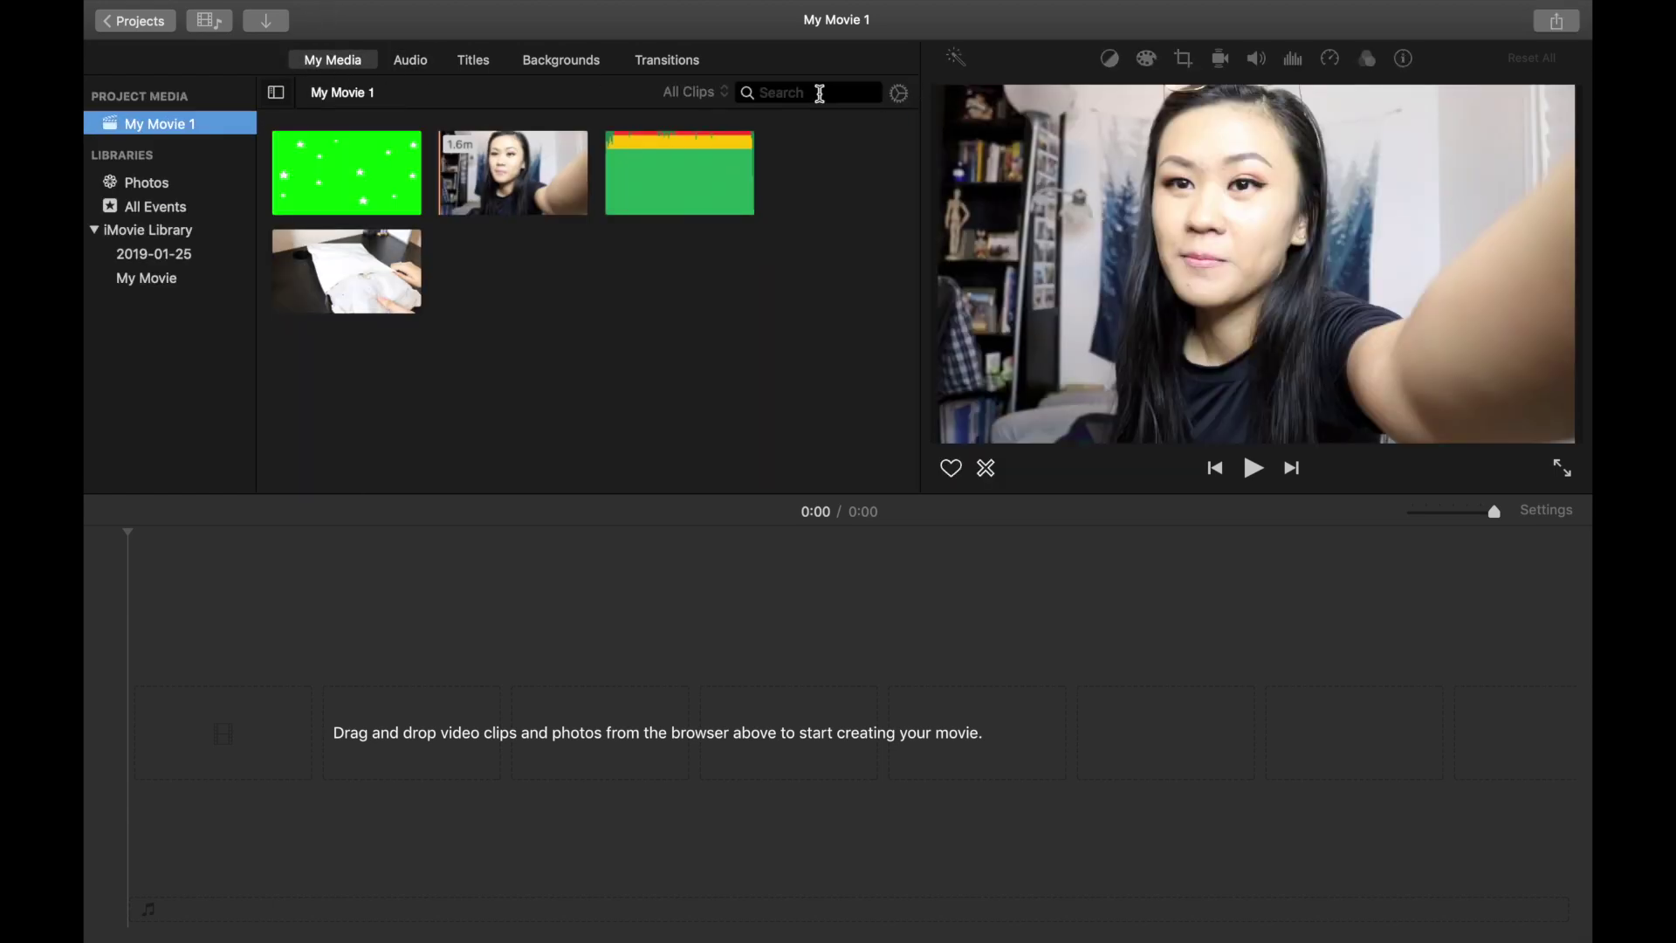
left_click(820, 91)
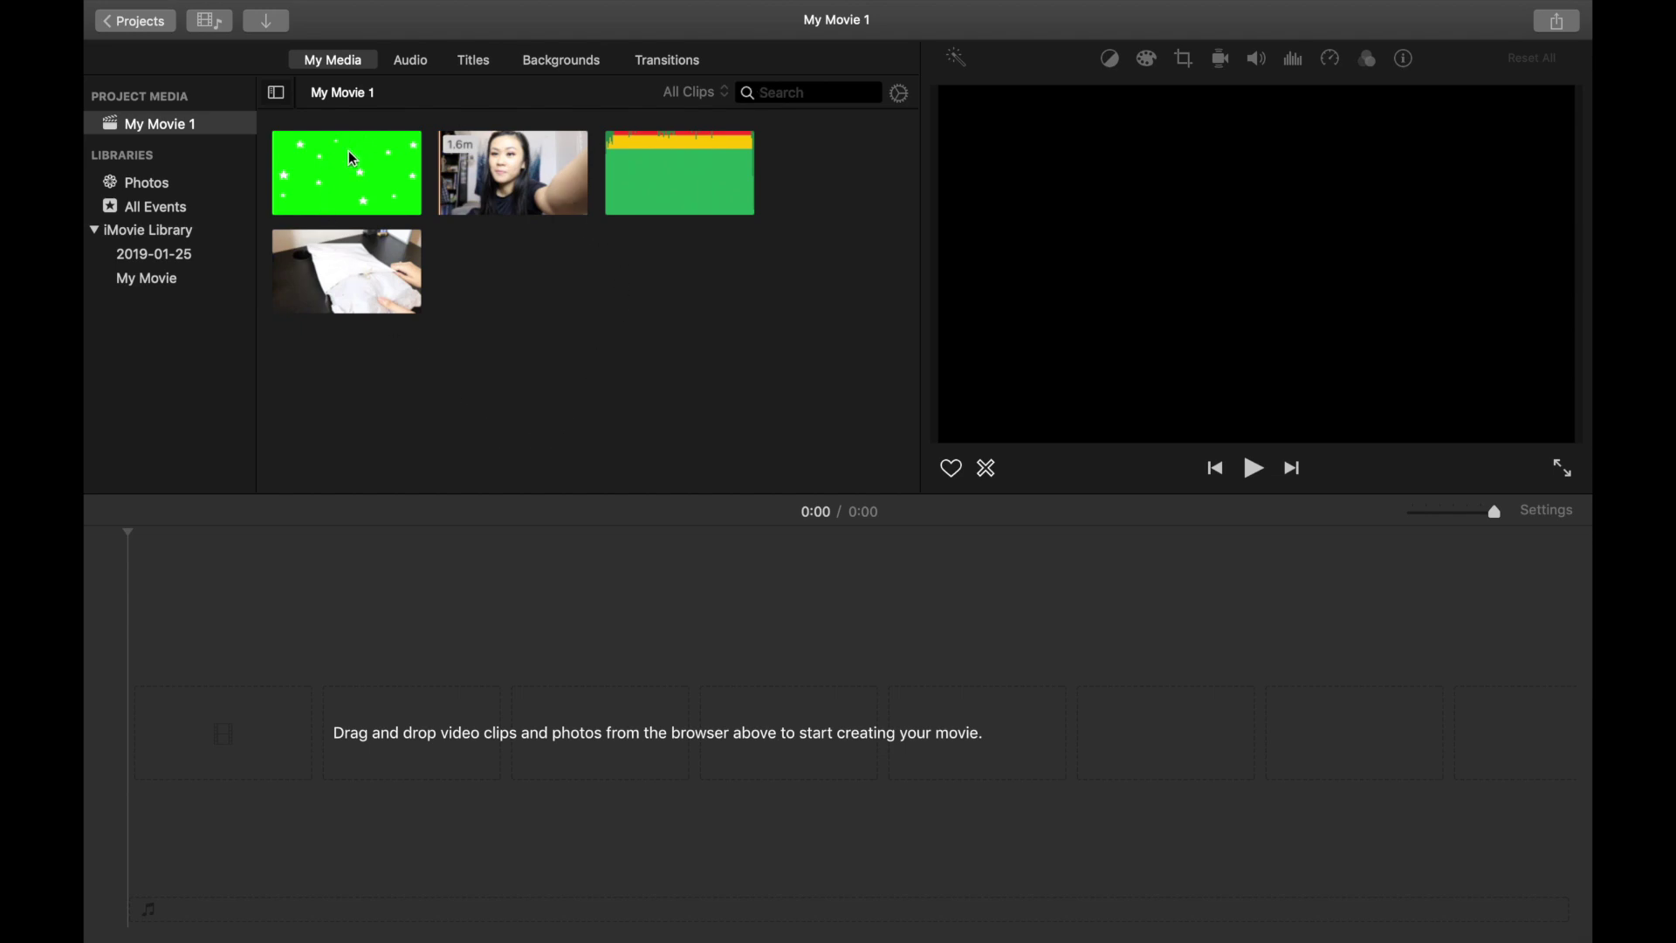
key("BackSpace")
key("BackSpace")
key("BackSpace")
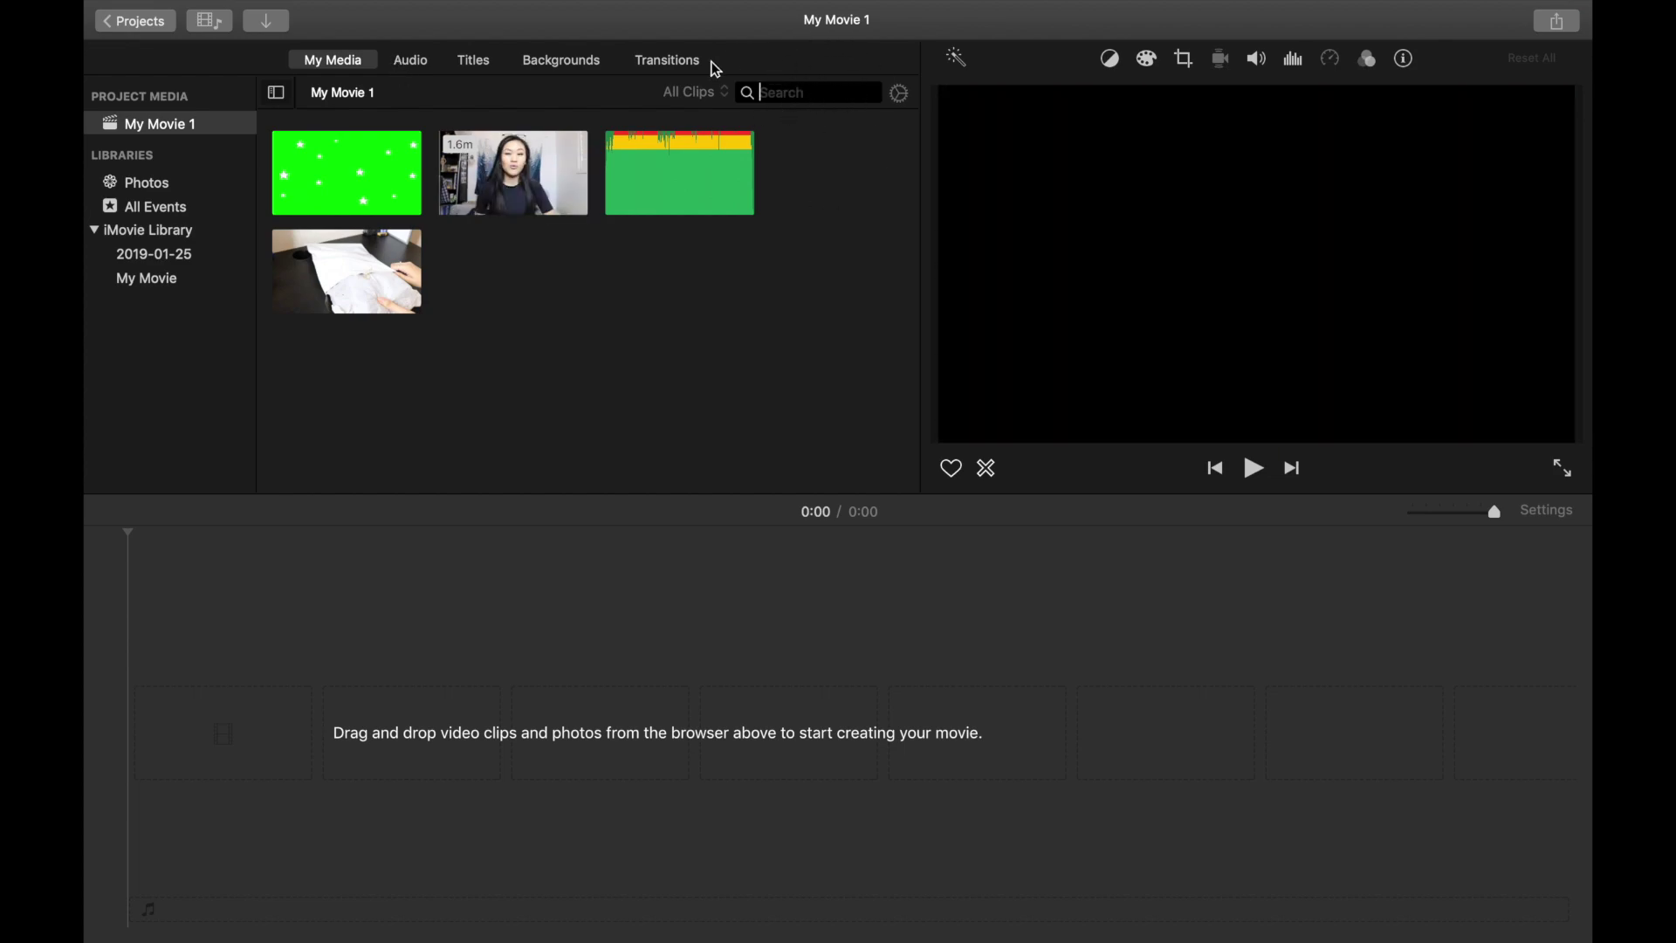
Step: Browse the whole list of built-in sound effects to see the available names, lengths and genres
left_click(411, 60)
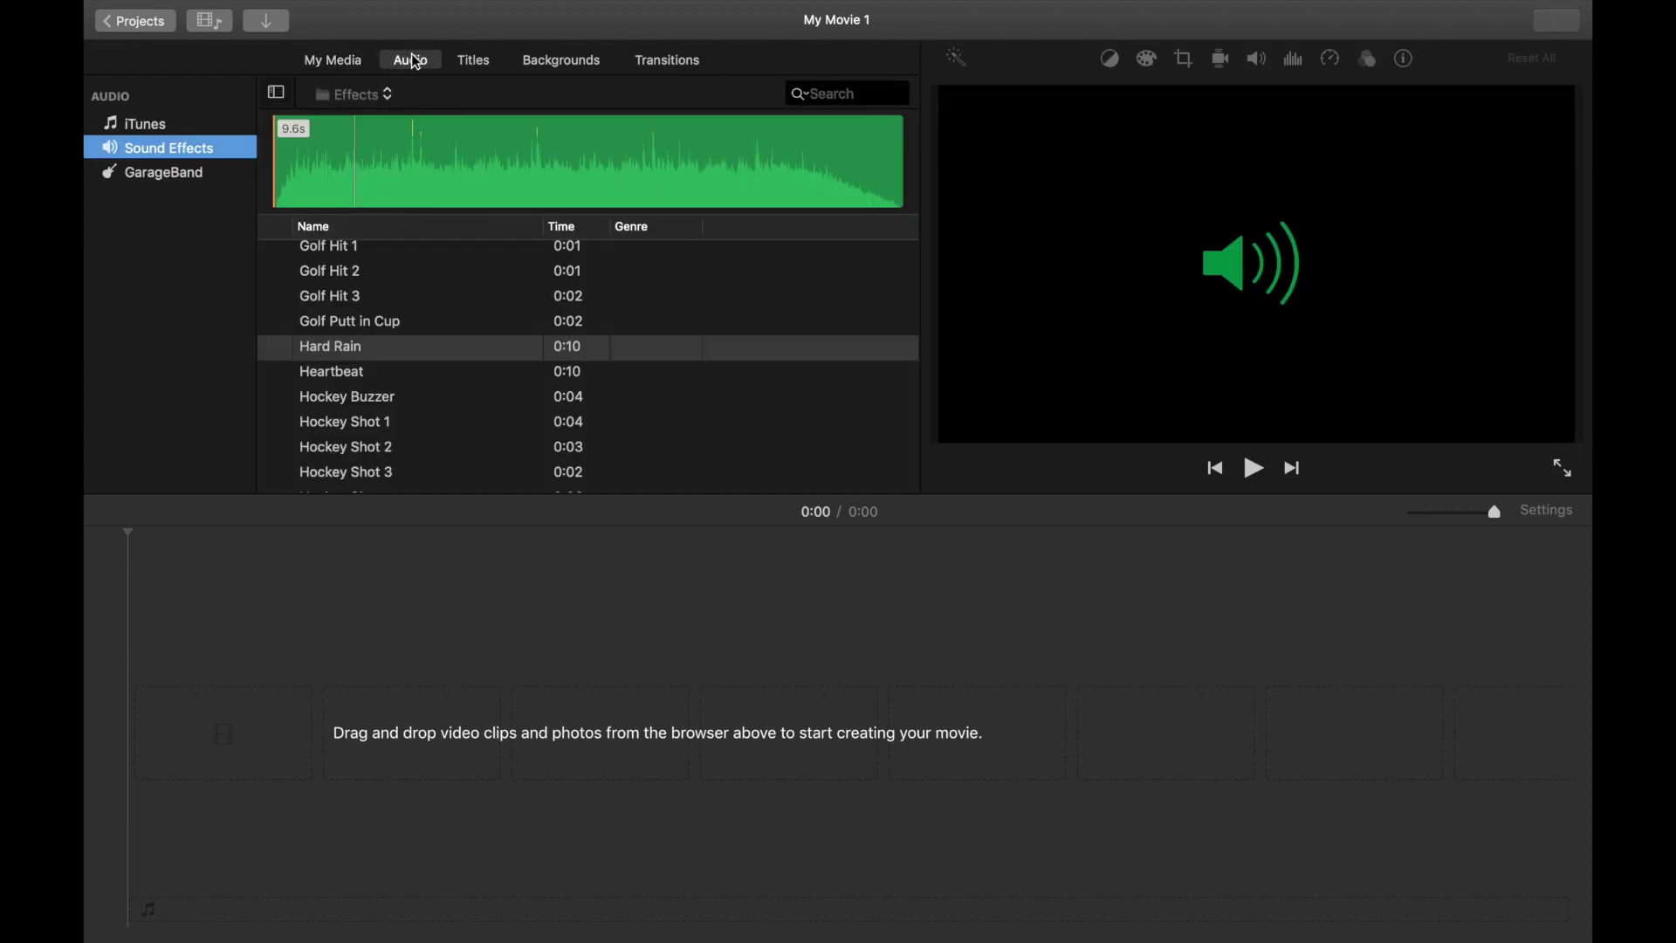
scroll(399, 374, "up", 20)
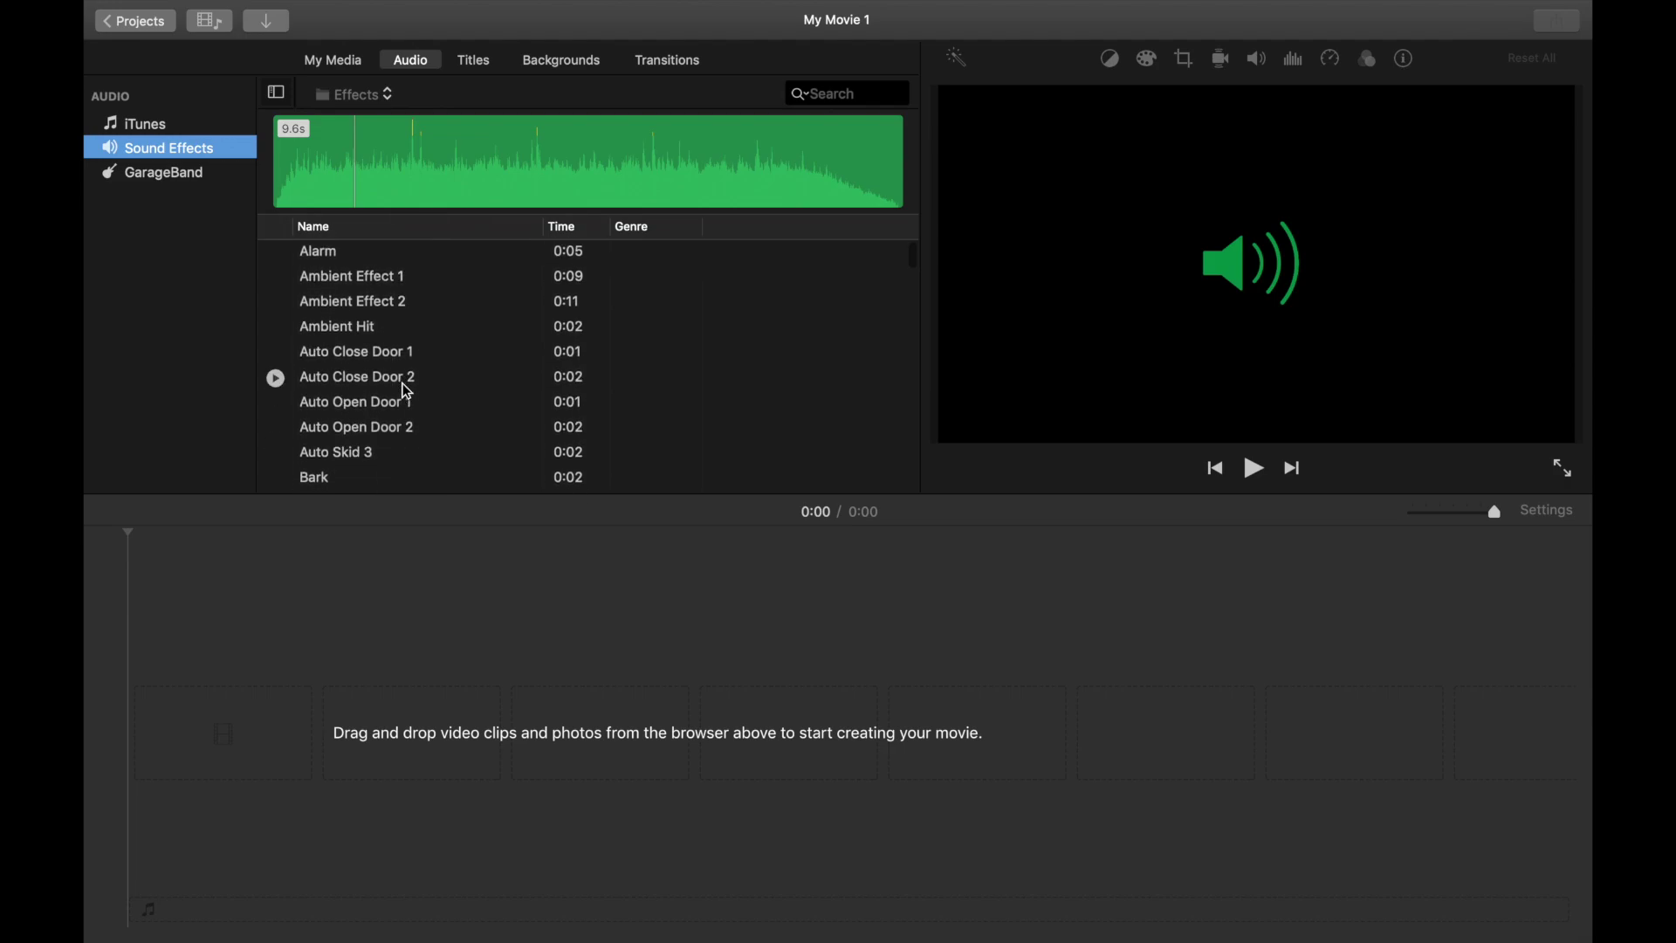
scroll(451, 380, "down", 20)
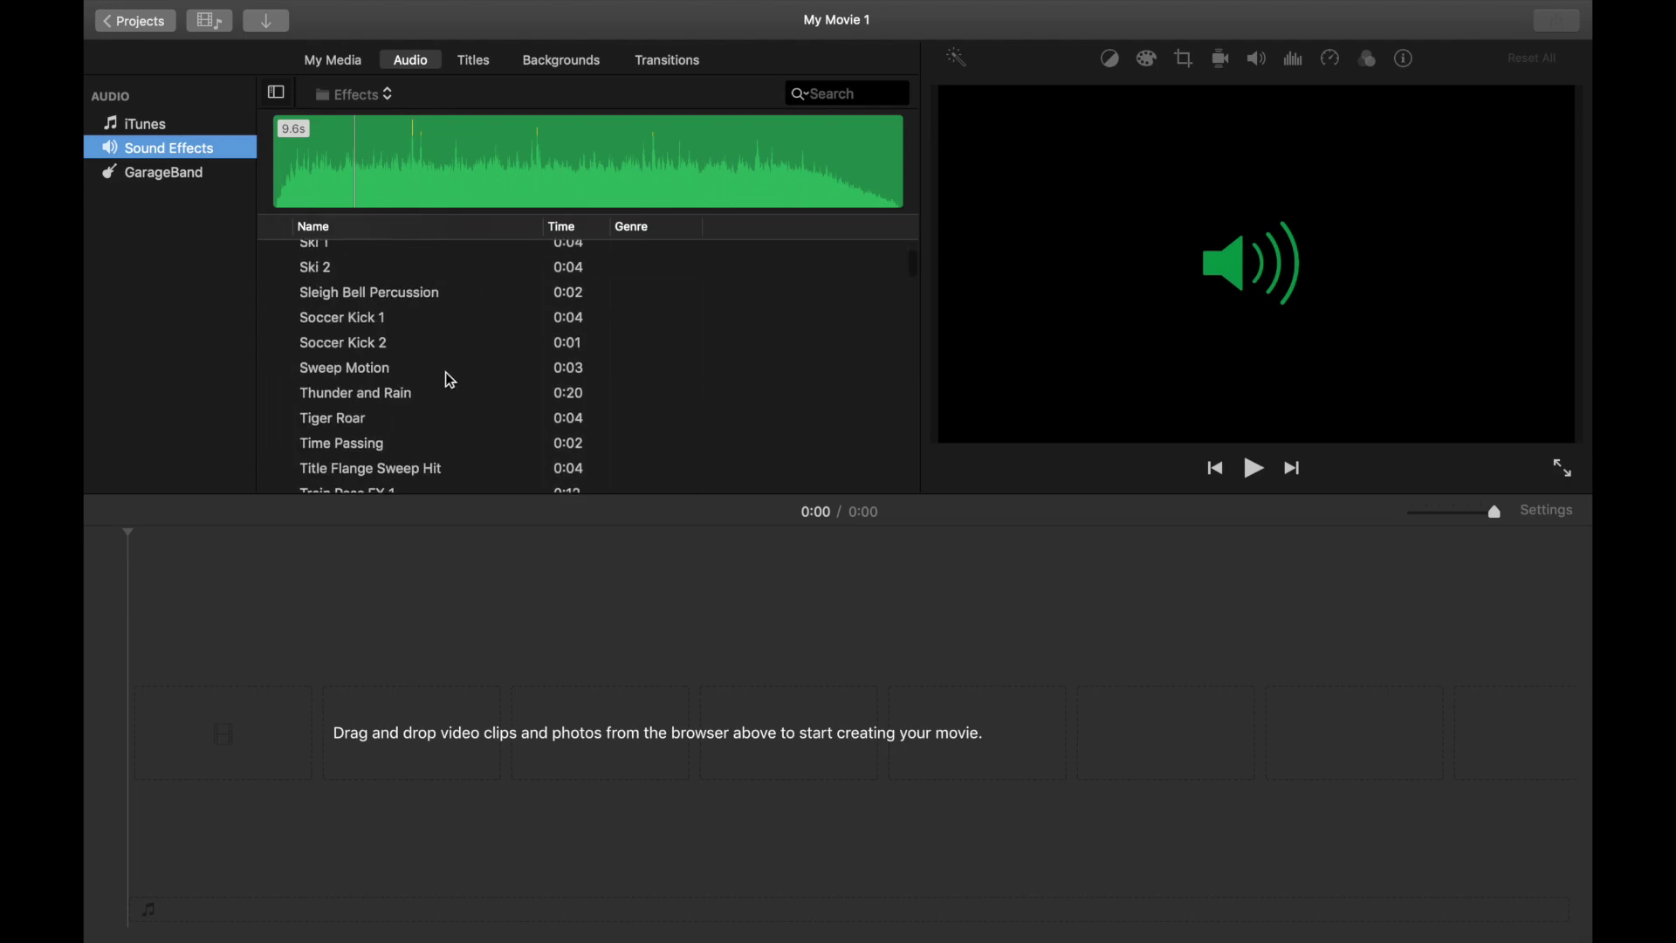
scroll(450, 380, "down", 20)
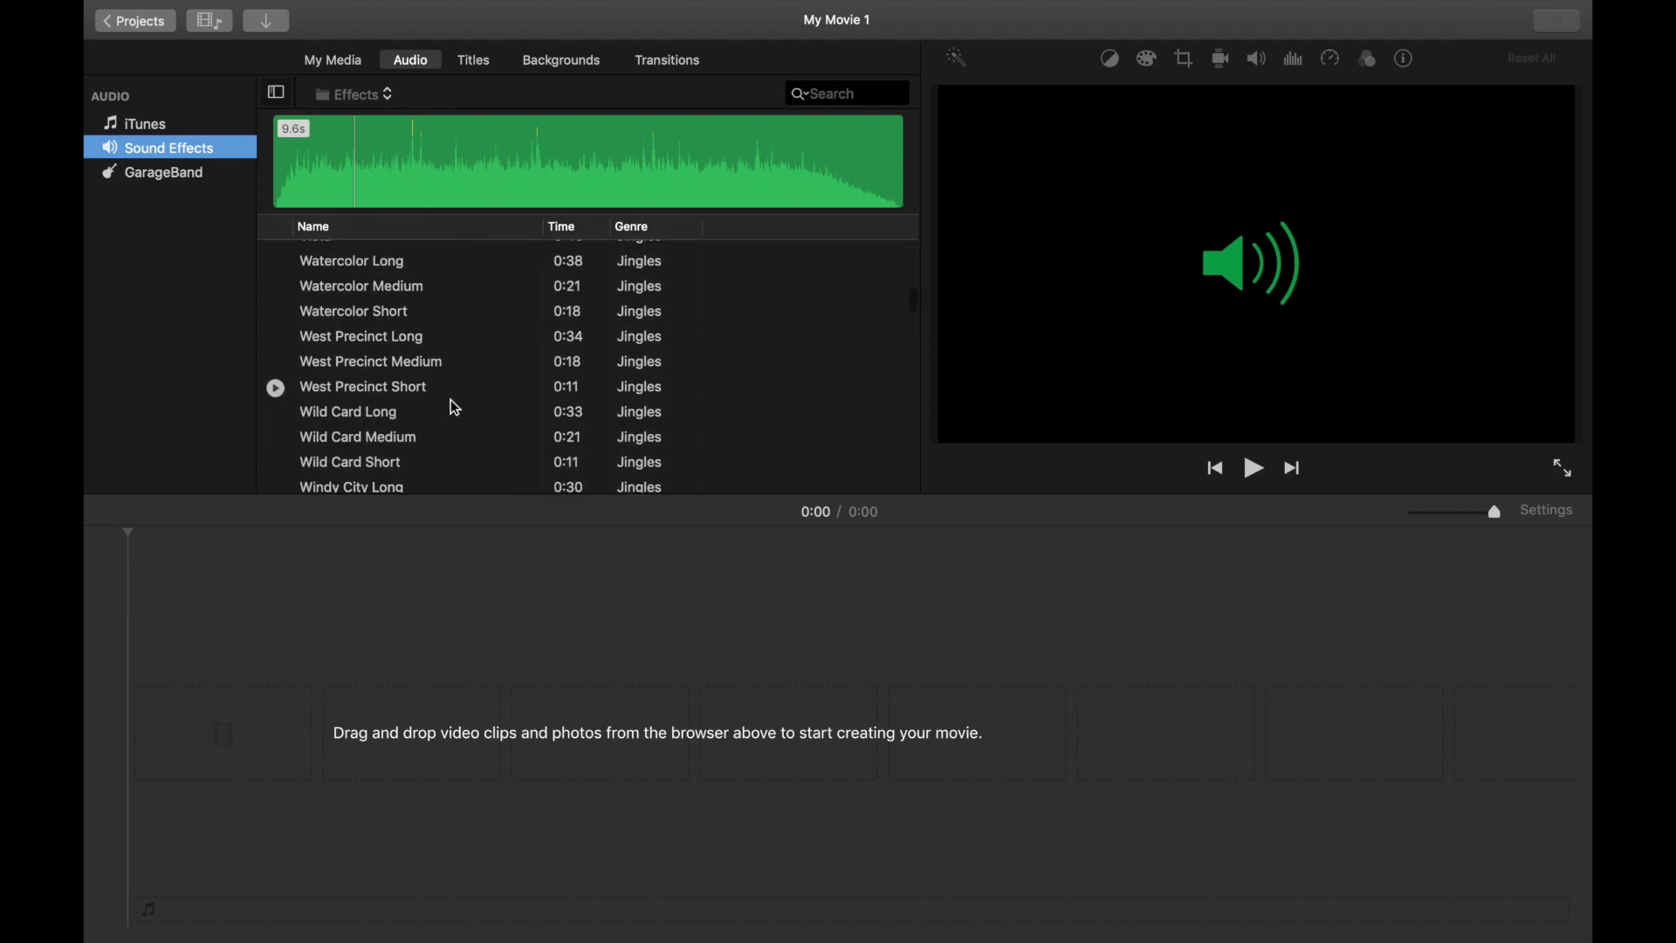
scroll(455, 420, "down", 20)
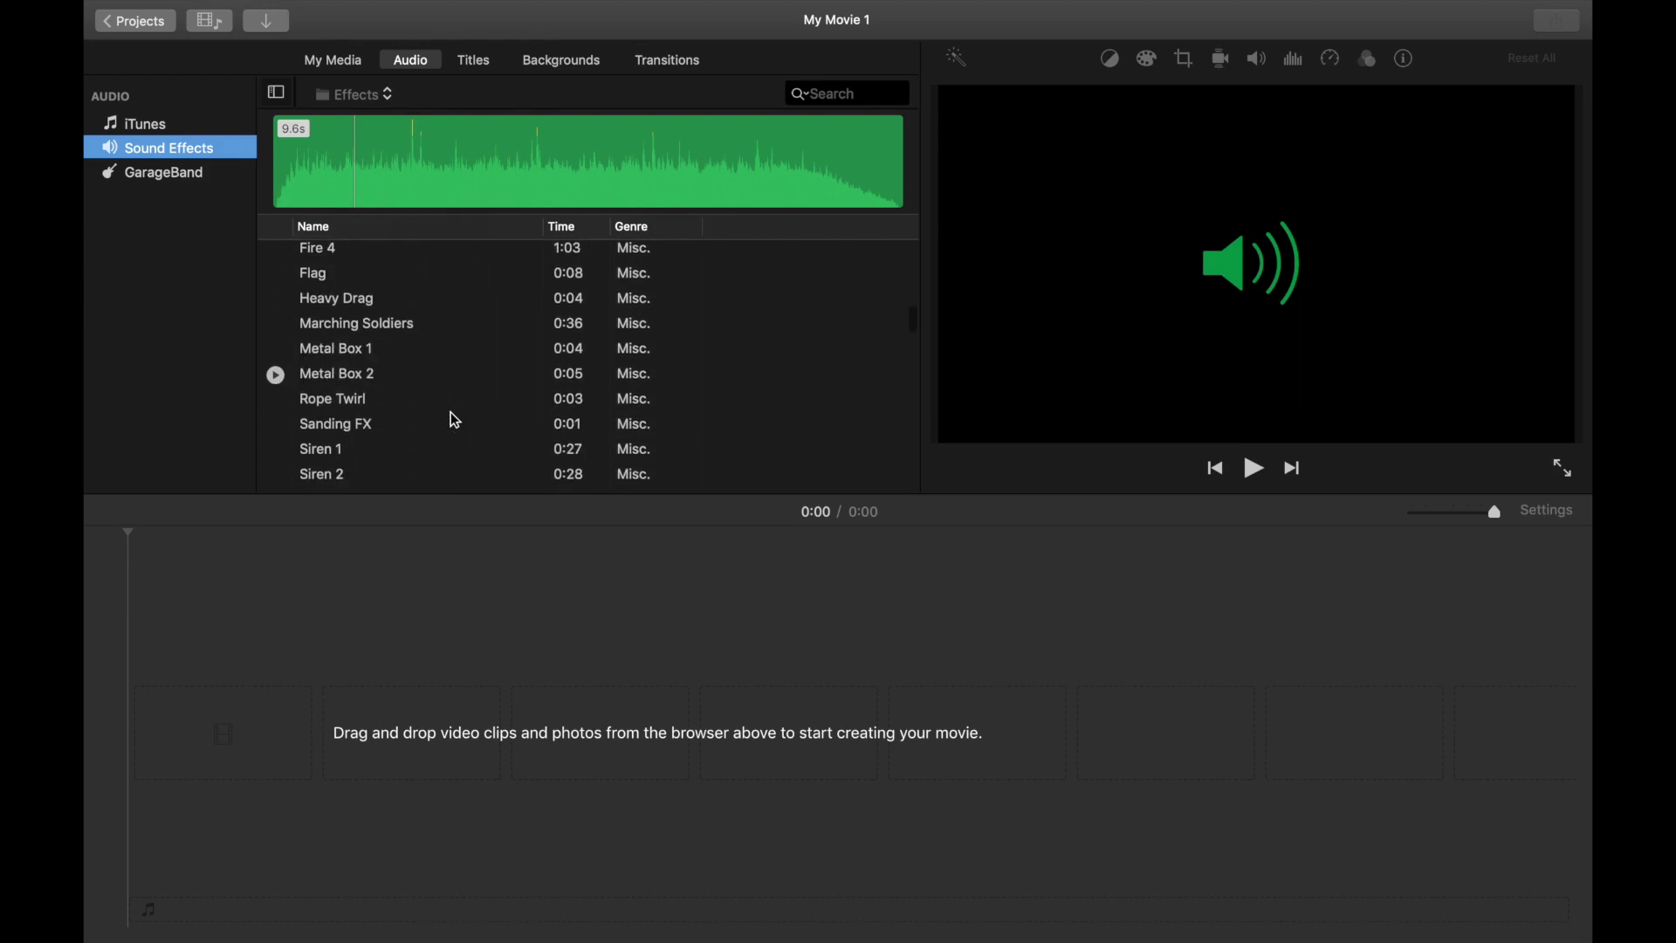
scroll(462, 404, "up", 20)
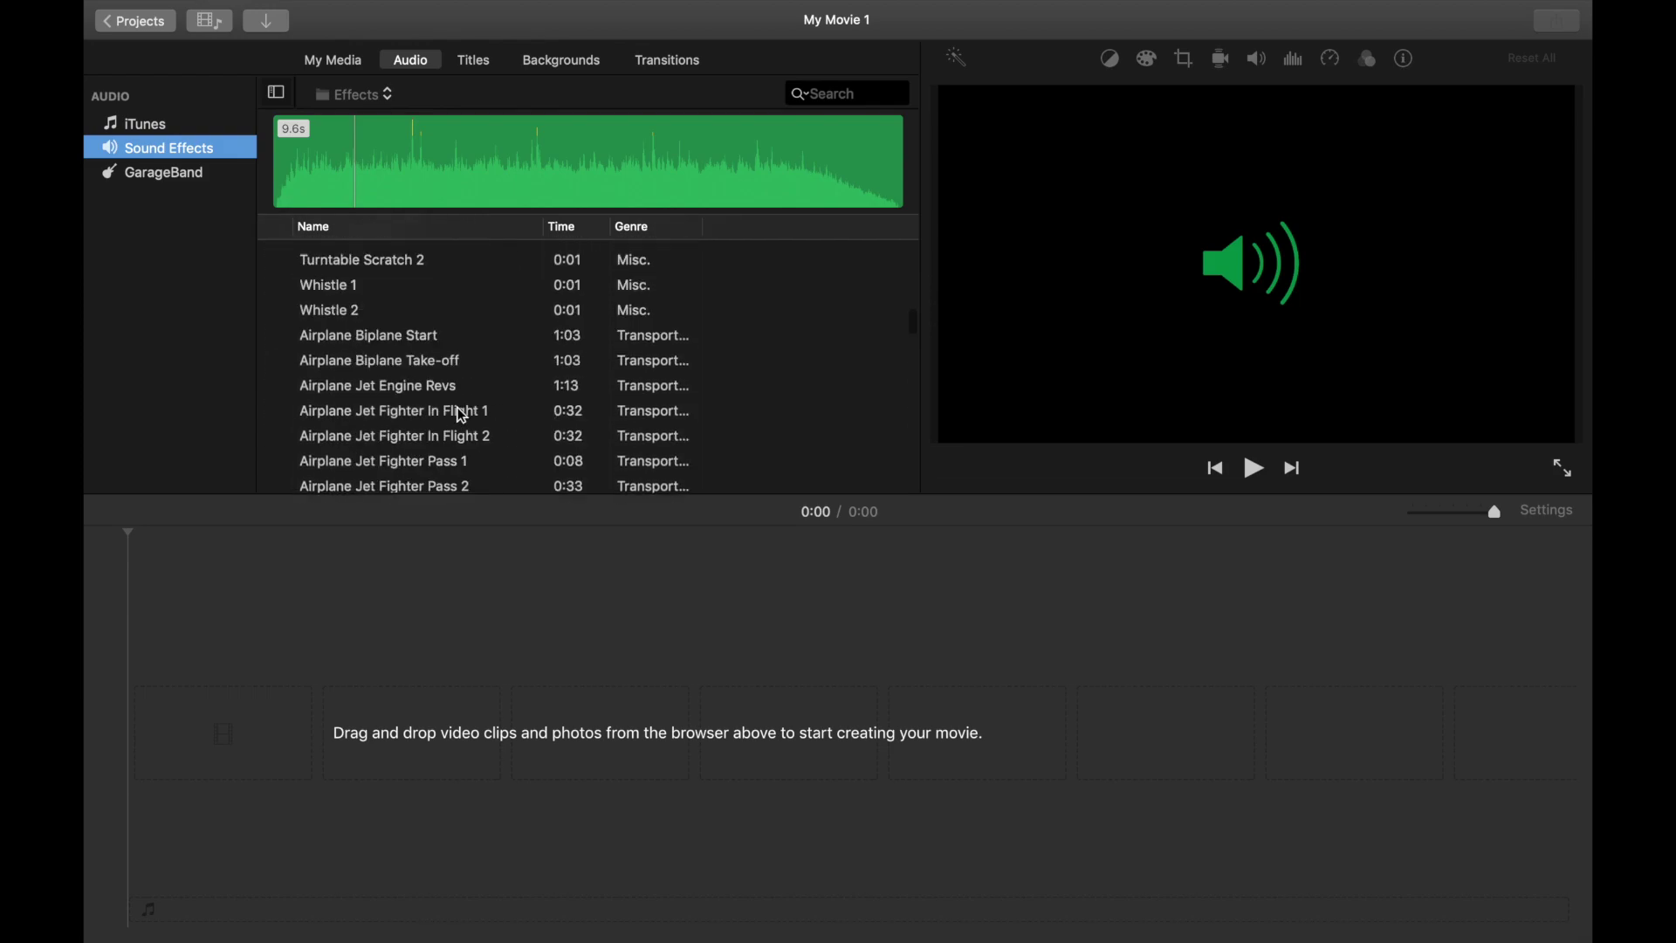
scroll(460, 411, "down", 8)
scroll(461, 414, "down", 15)
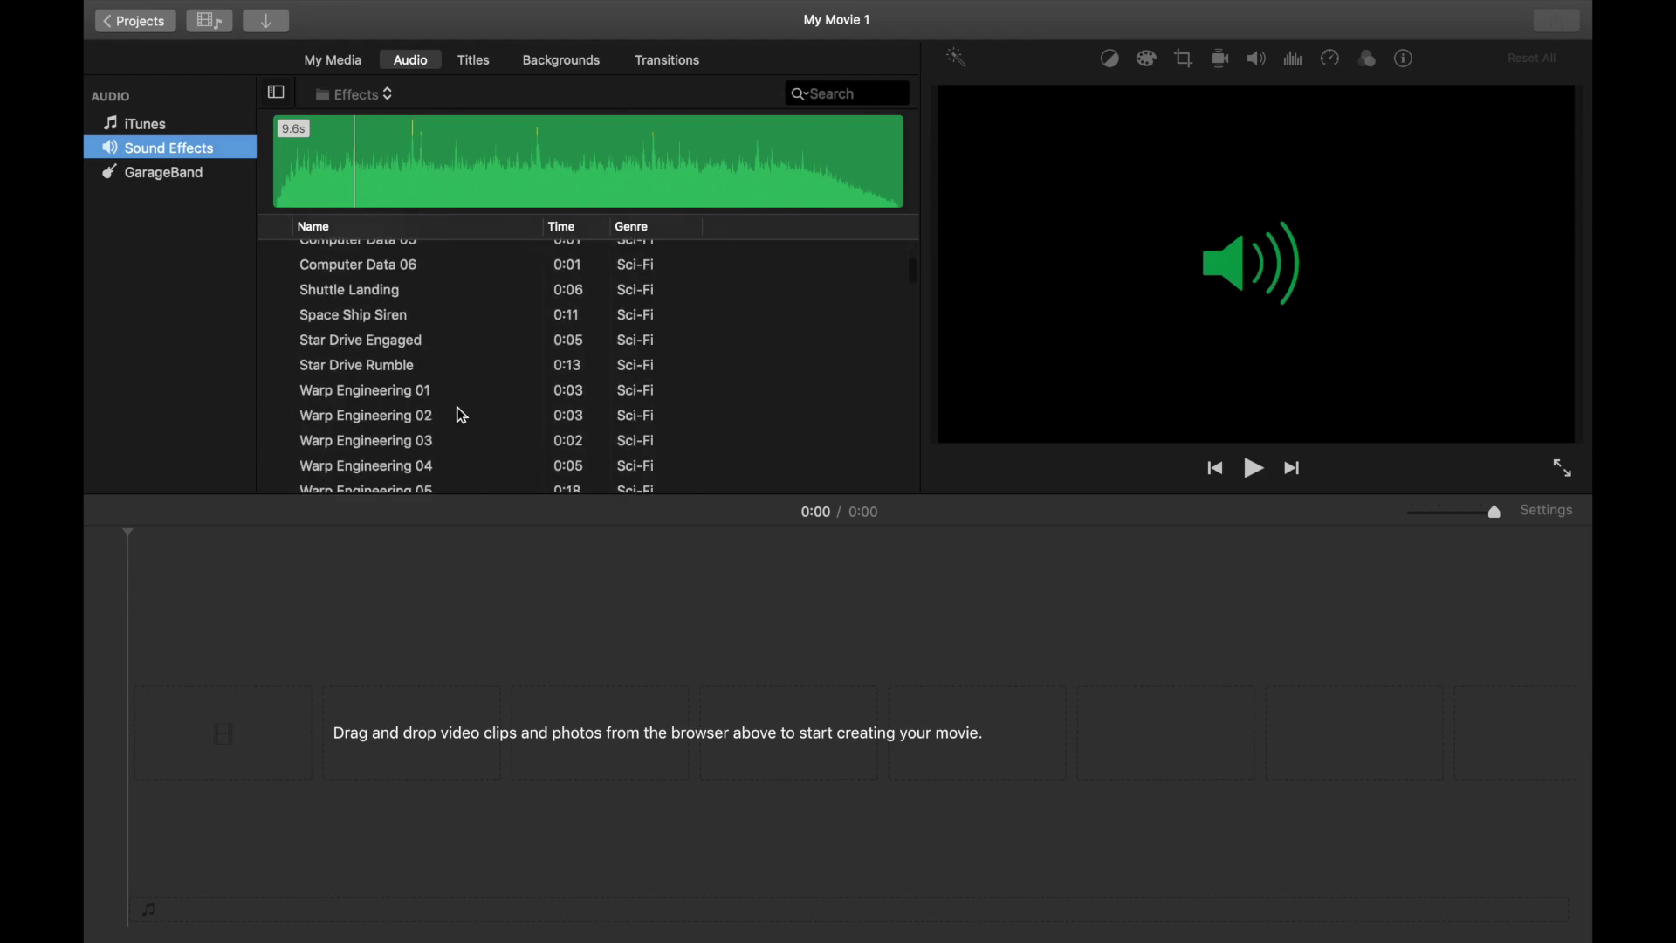
left_click_drag(916, 288, 920, 354)
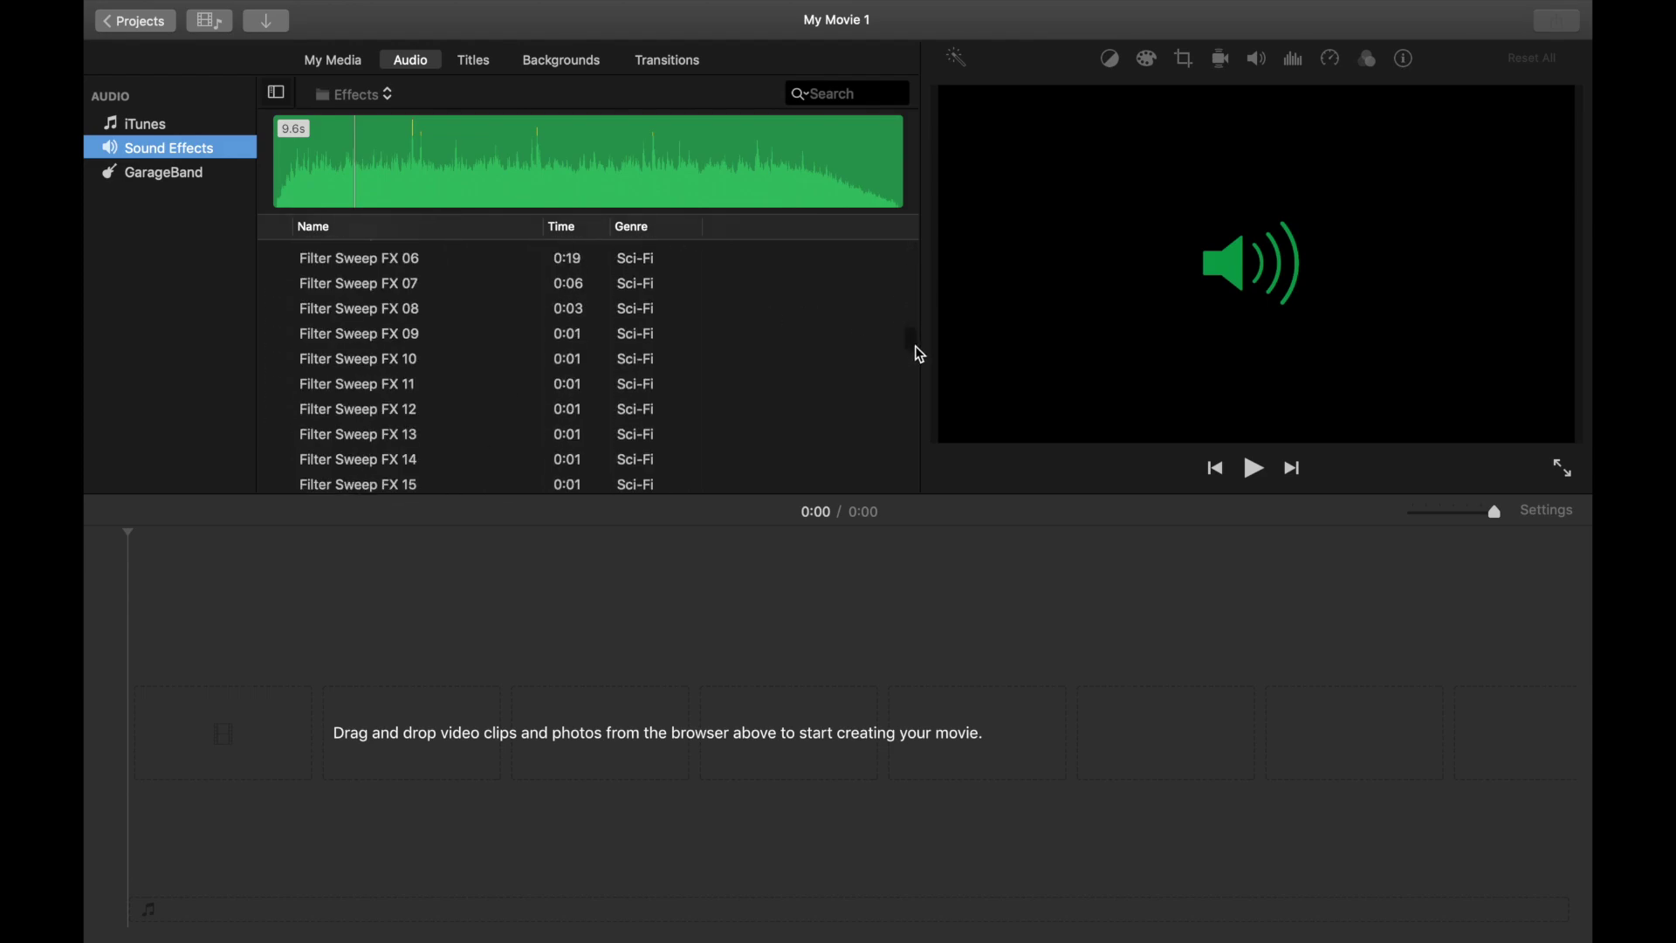
scroll(920, 355, "down", 5)
scroll(730, 347, "up", 20)
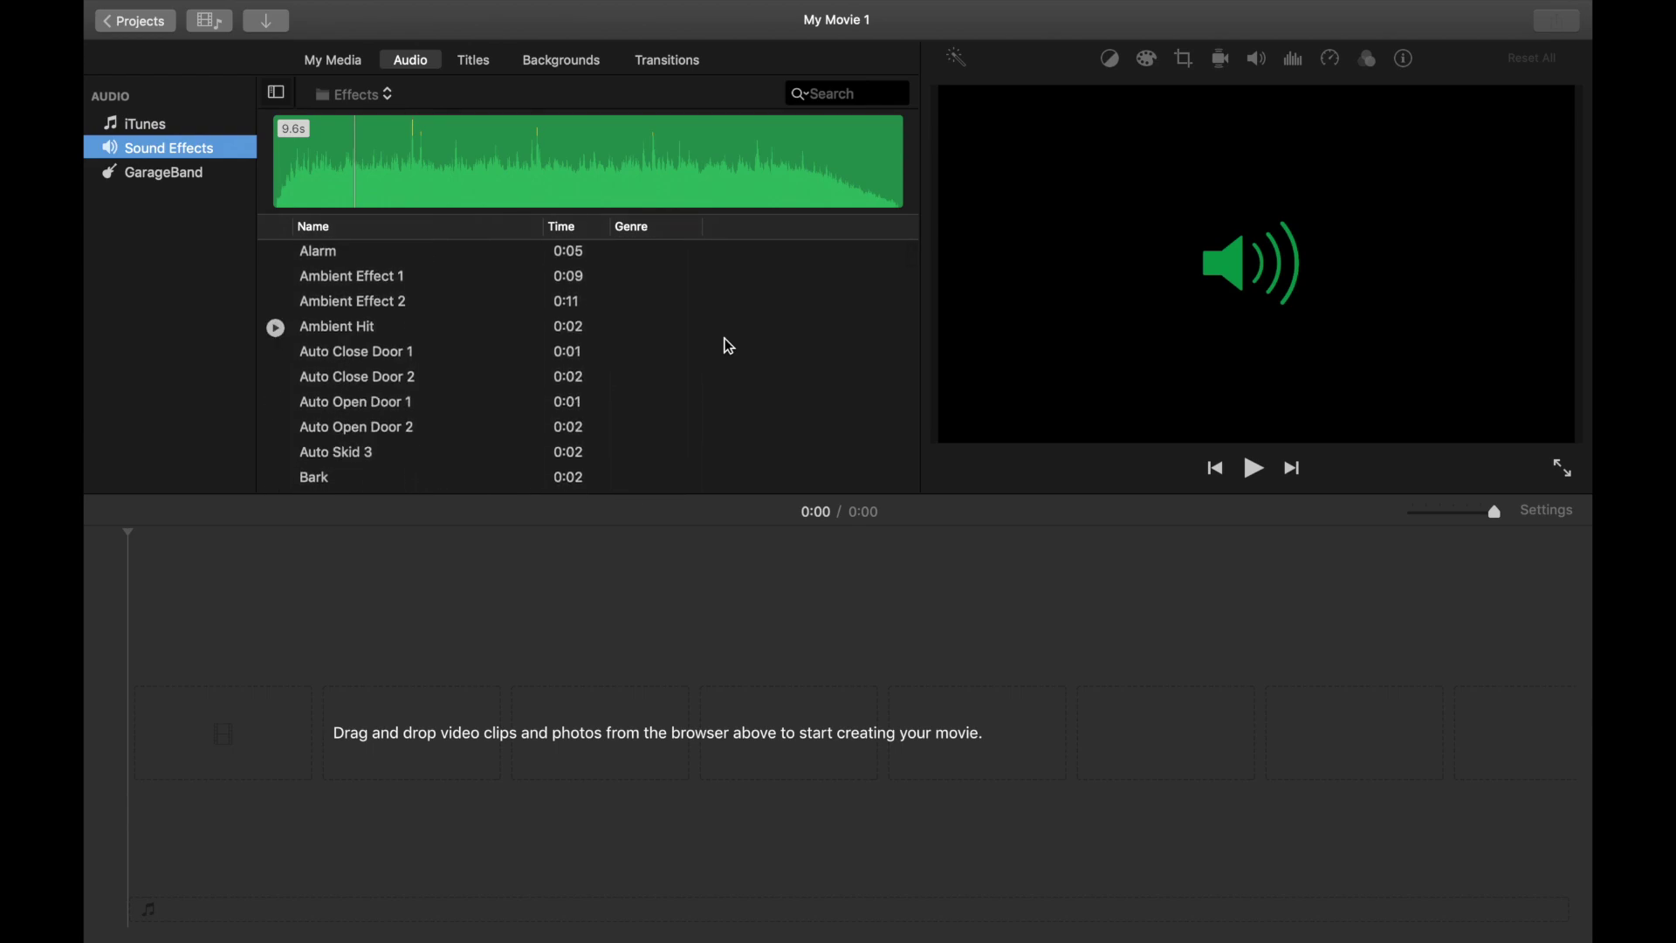
Step: Add the Basketball Bounce sound effect to the movie's timeline as an audio clip
scroll(385, 402, "down", 5)
scroll(389, 475, "up", 3)
left_click(311, 333)
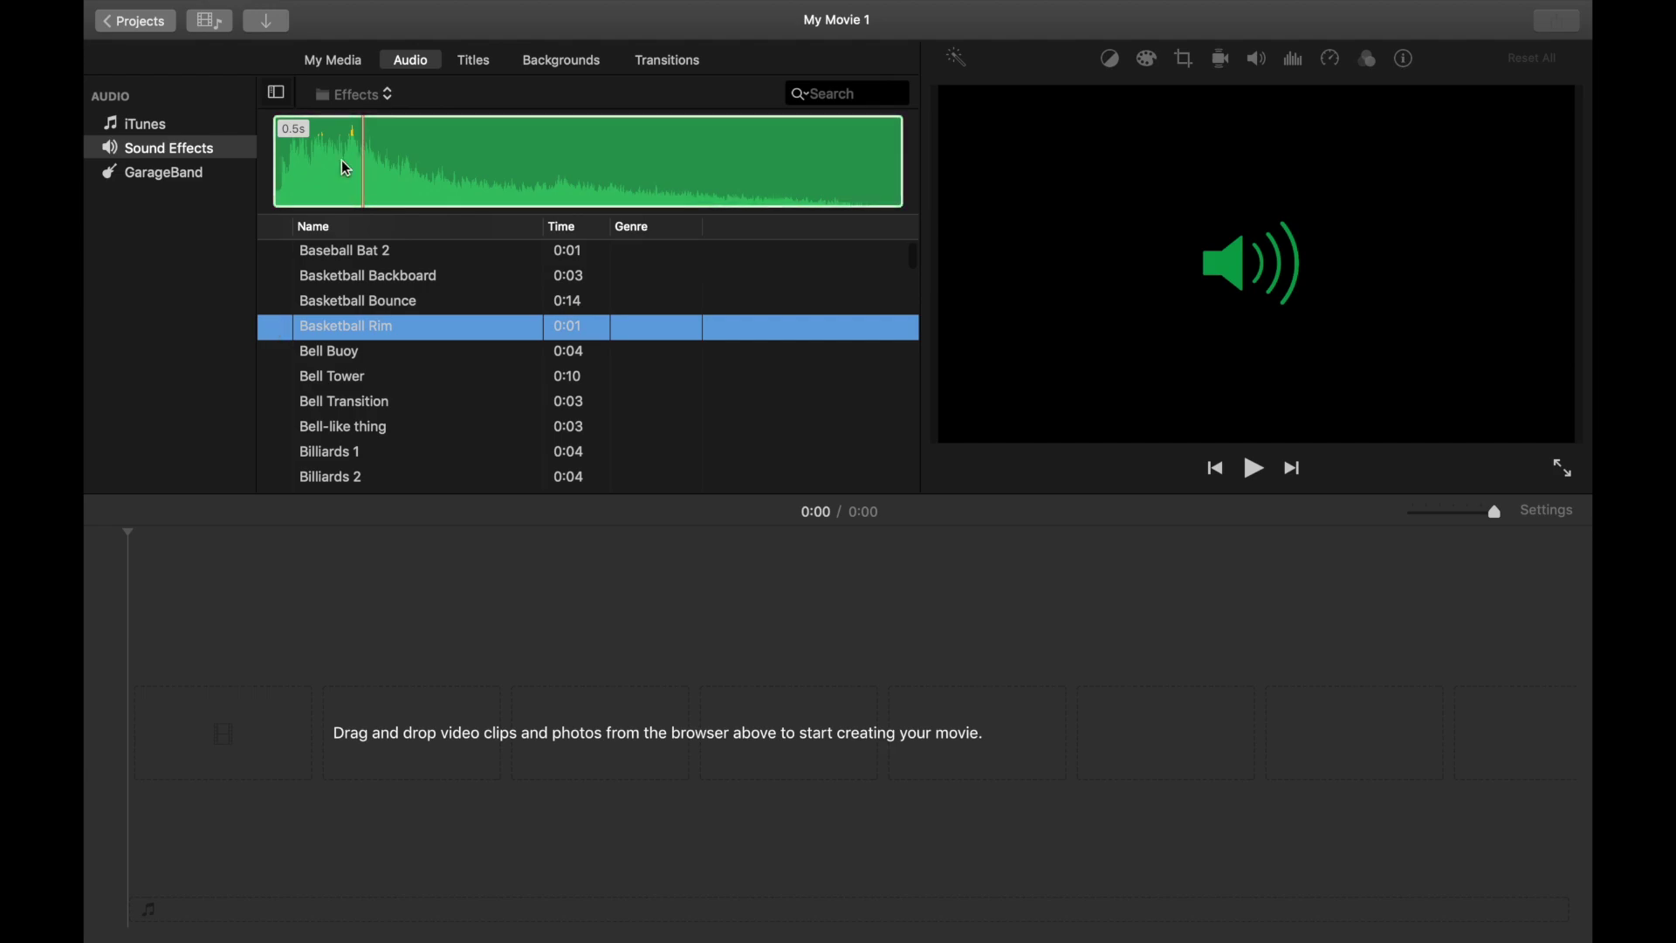
key("Up")
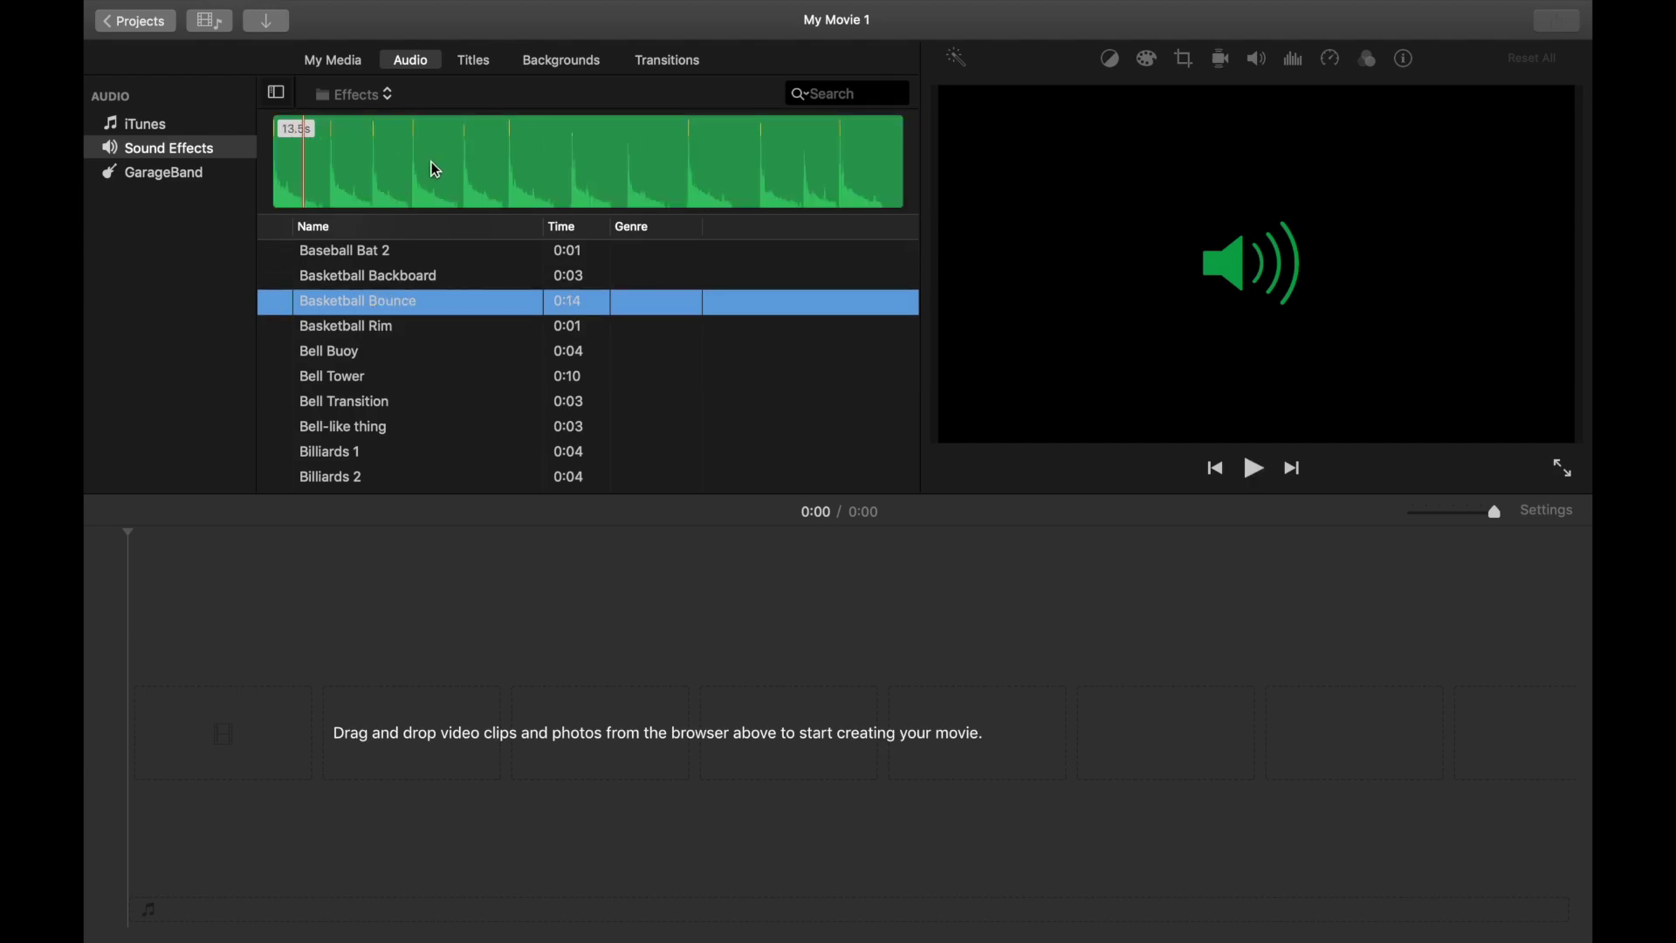
left_click_drag(407, 358, 262, 733)
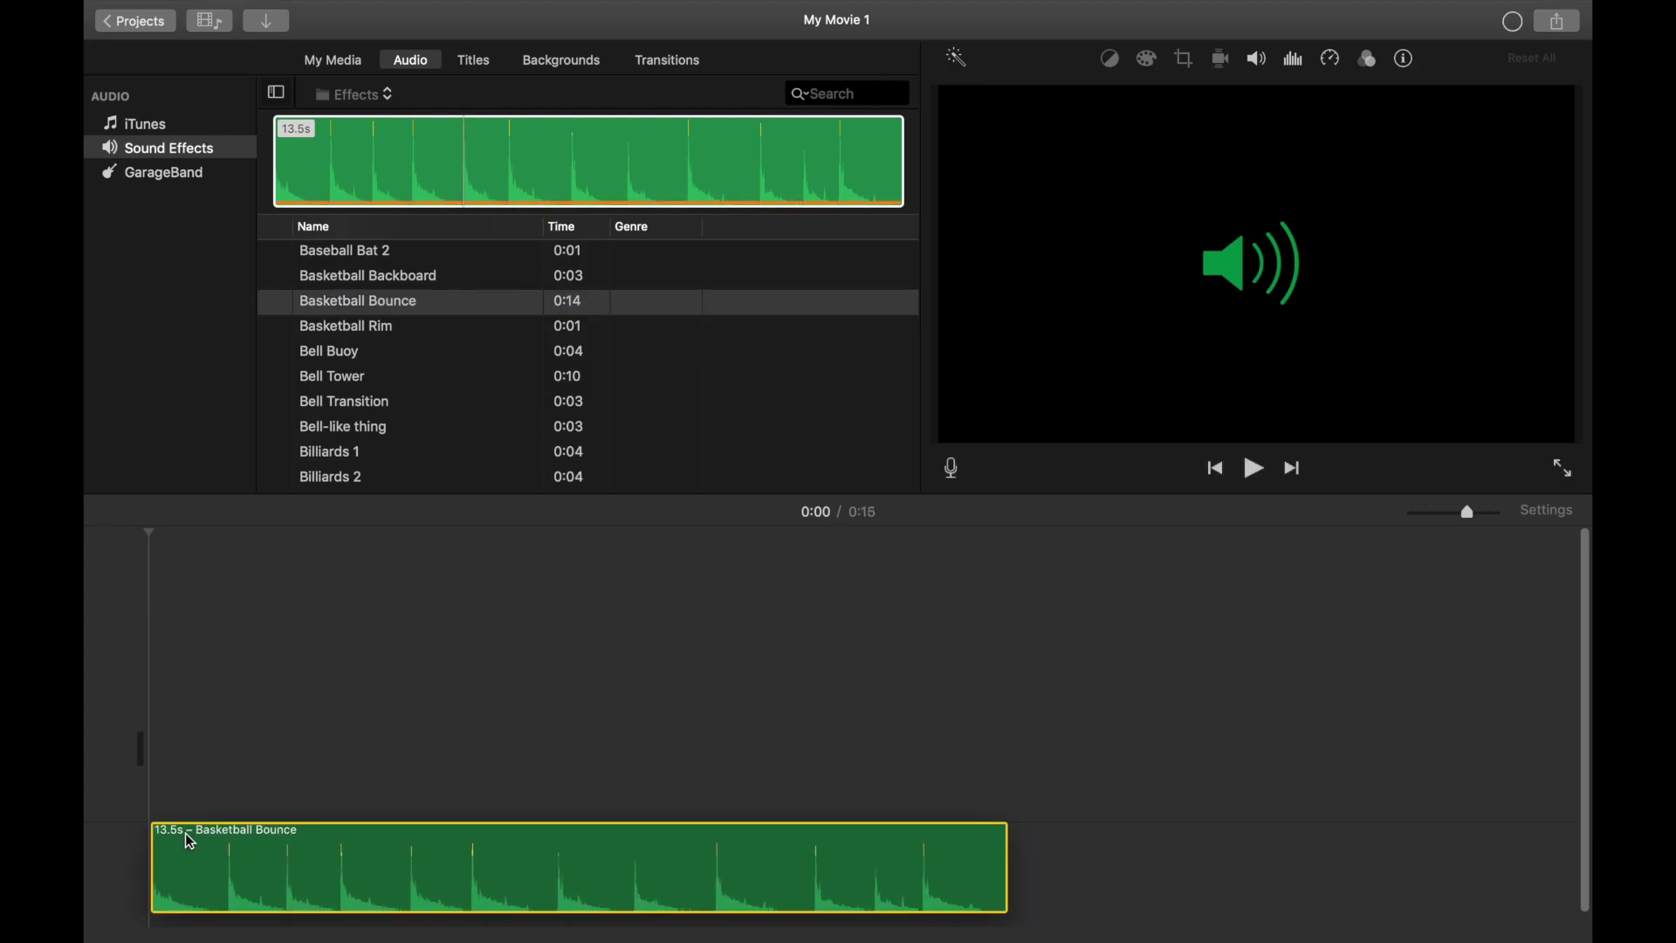
Step: Look over the categories available for filtering the sound effects, keeping the full Effects list selected
left_click(355, 95)
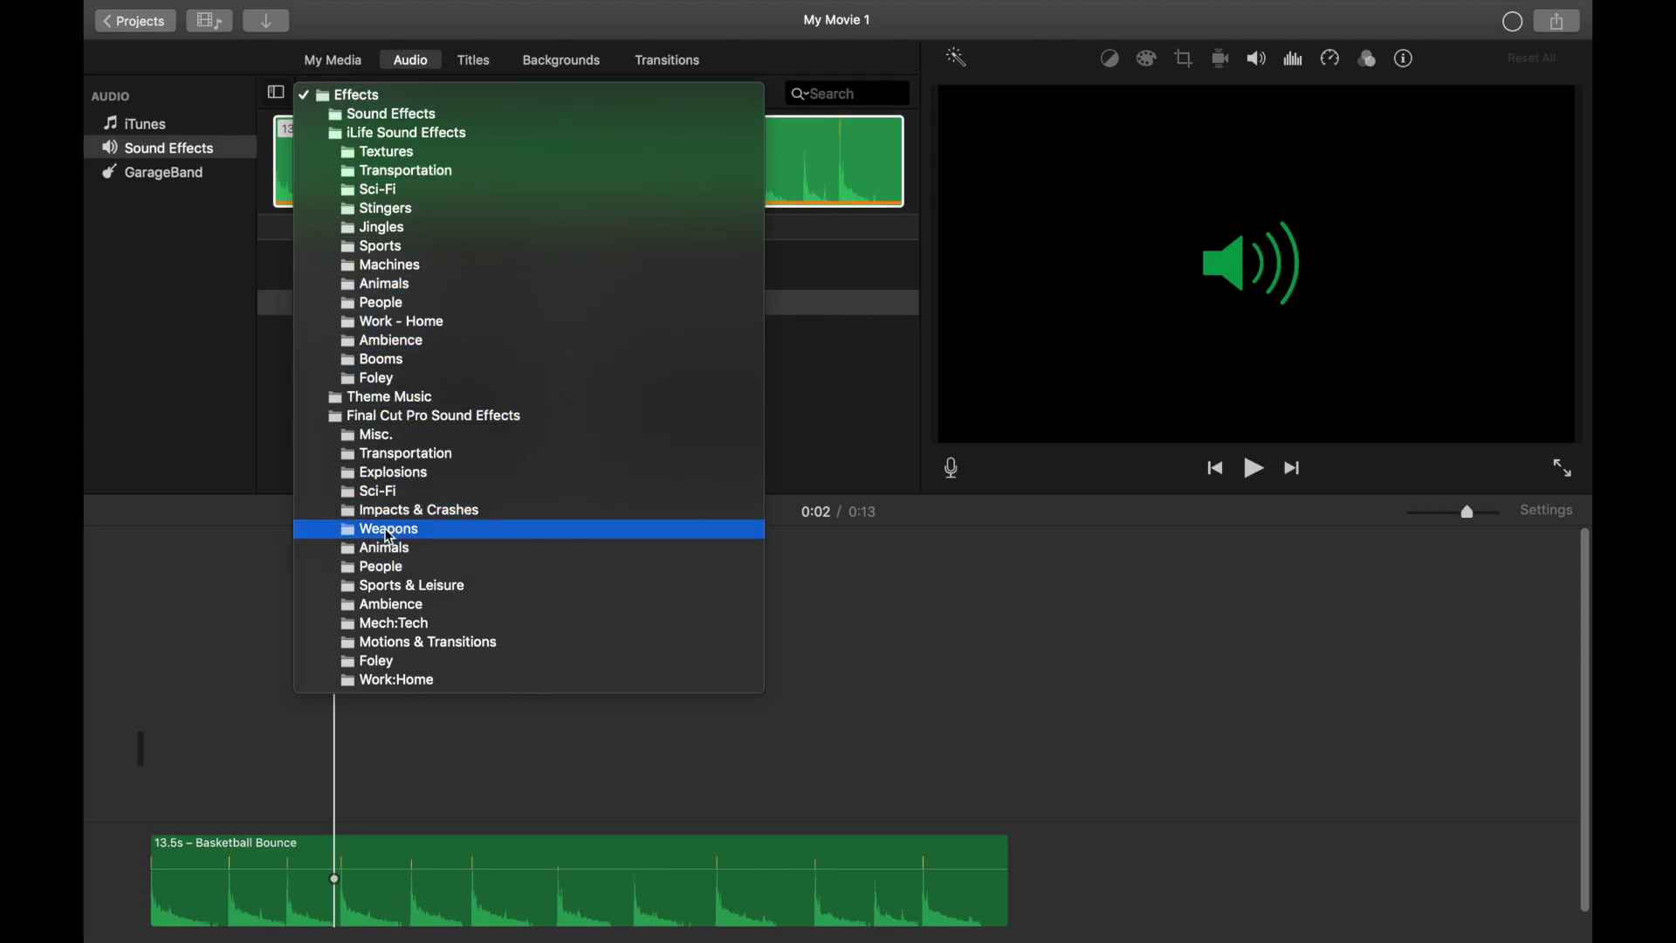
left_click(422, 97)
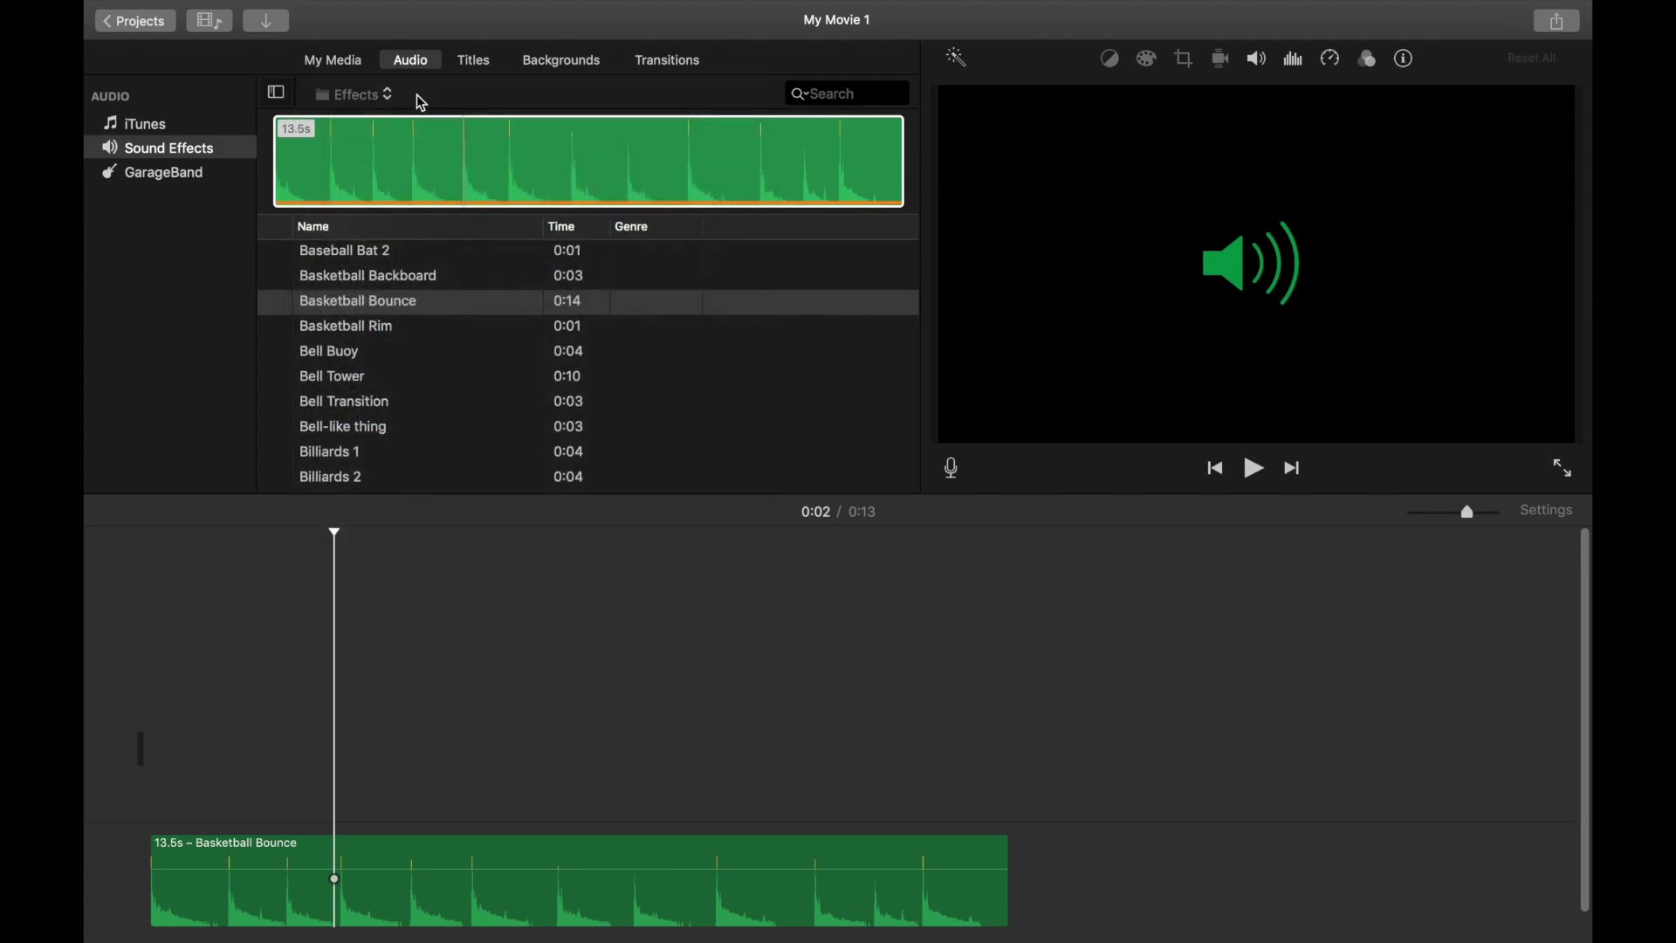
left_click(849, 93)
Step: Look through the title styles and preview Standard Lower Third, Standard and Reveal
left_click(476, 60)
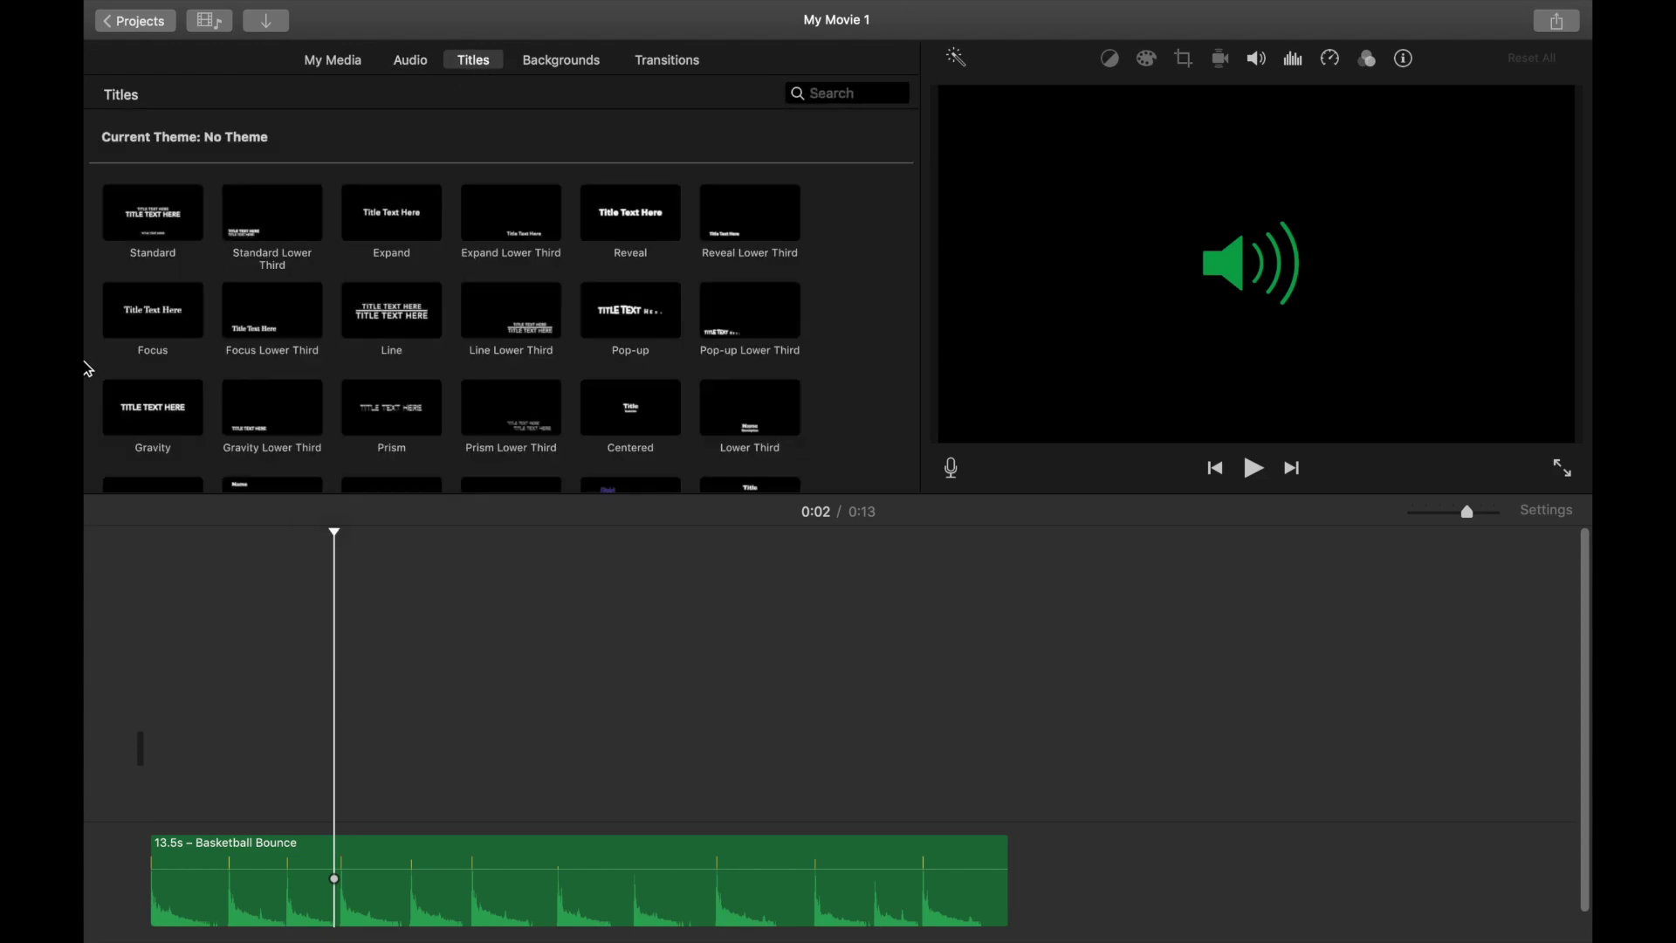
scroll(307, 329, "down", 10)
scroll(307, 327, "up", 10)
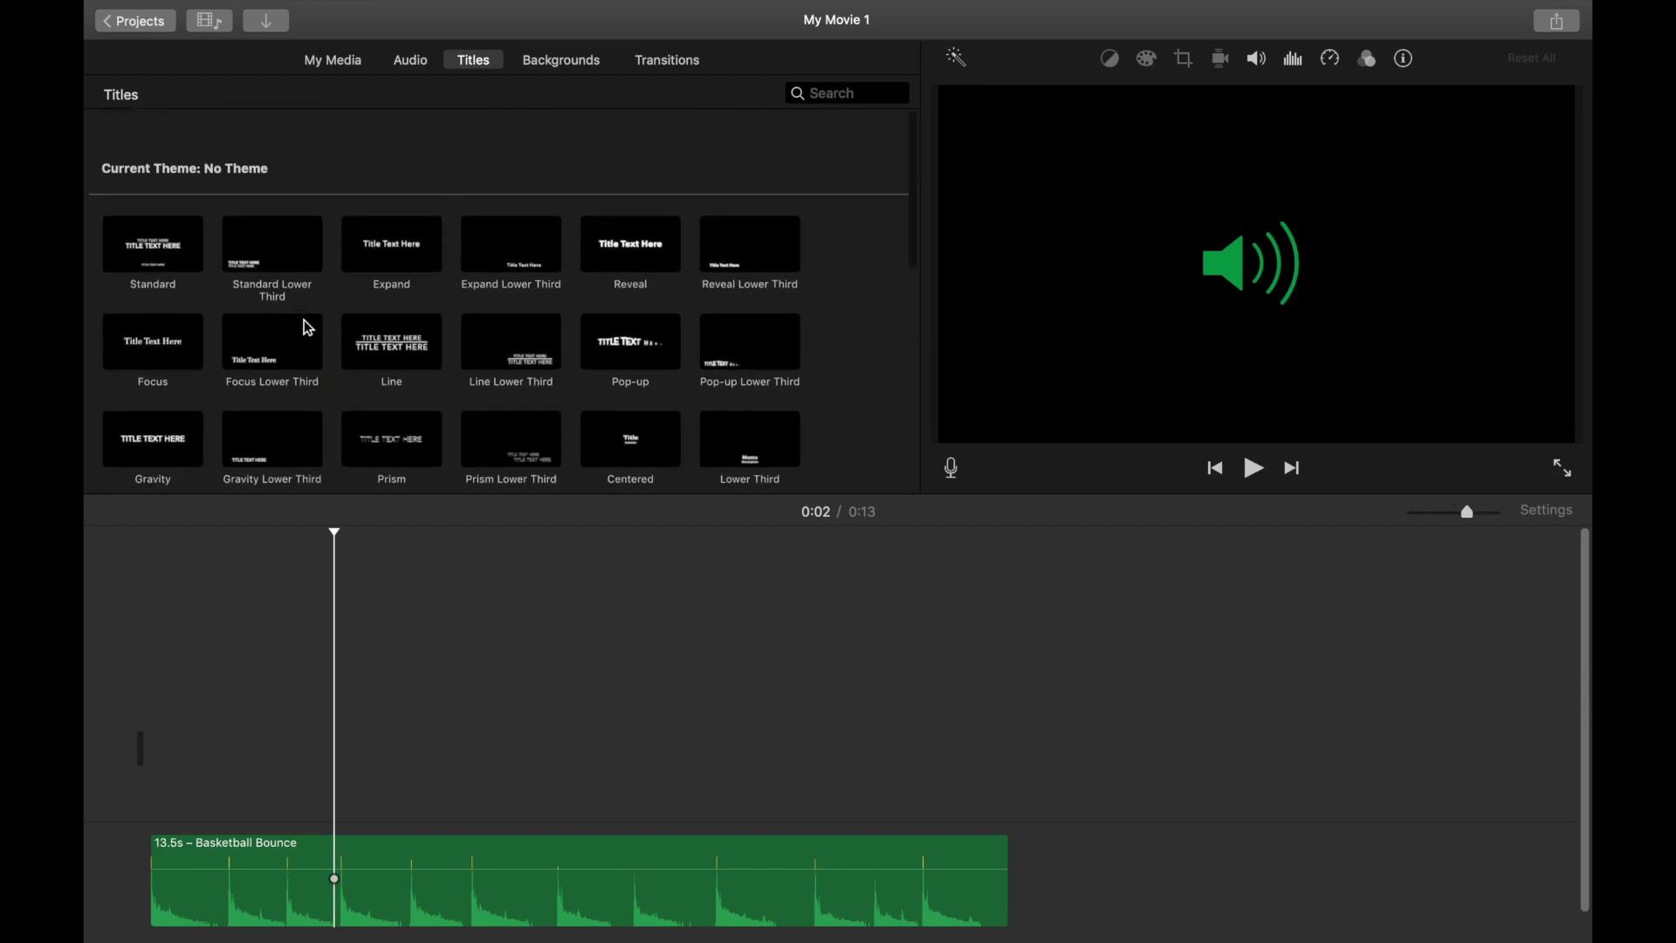
left_click(243, 219)
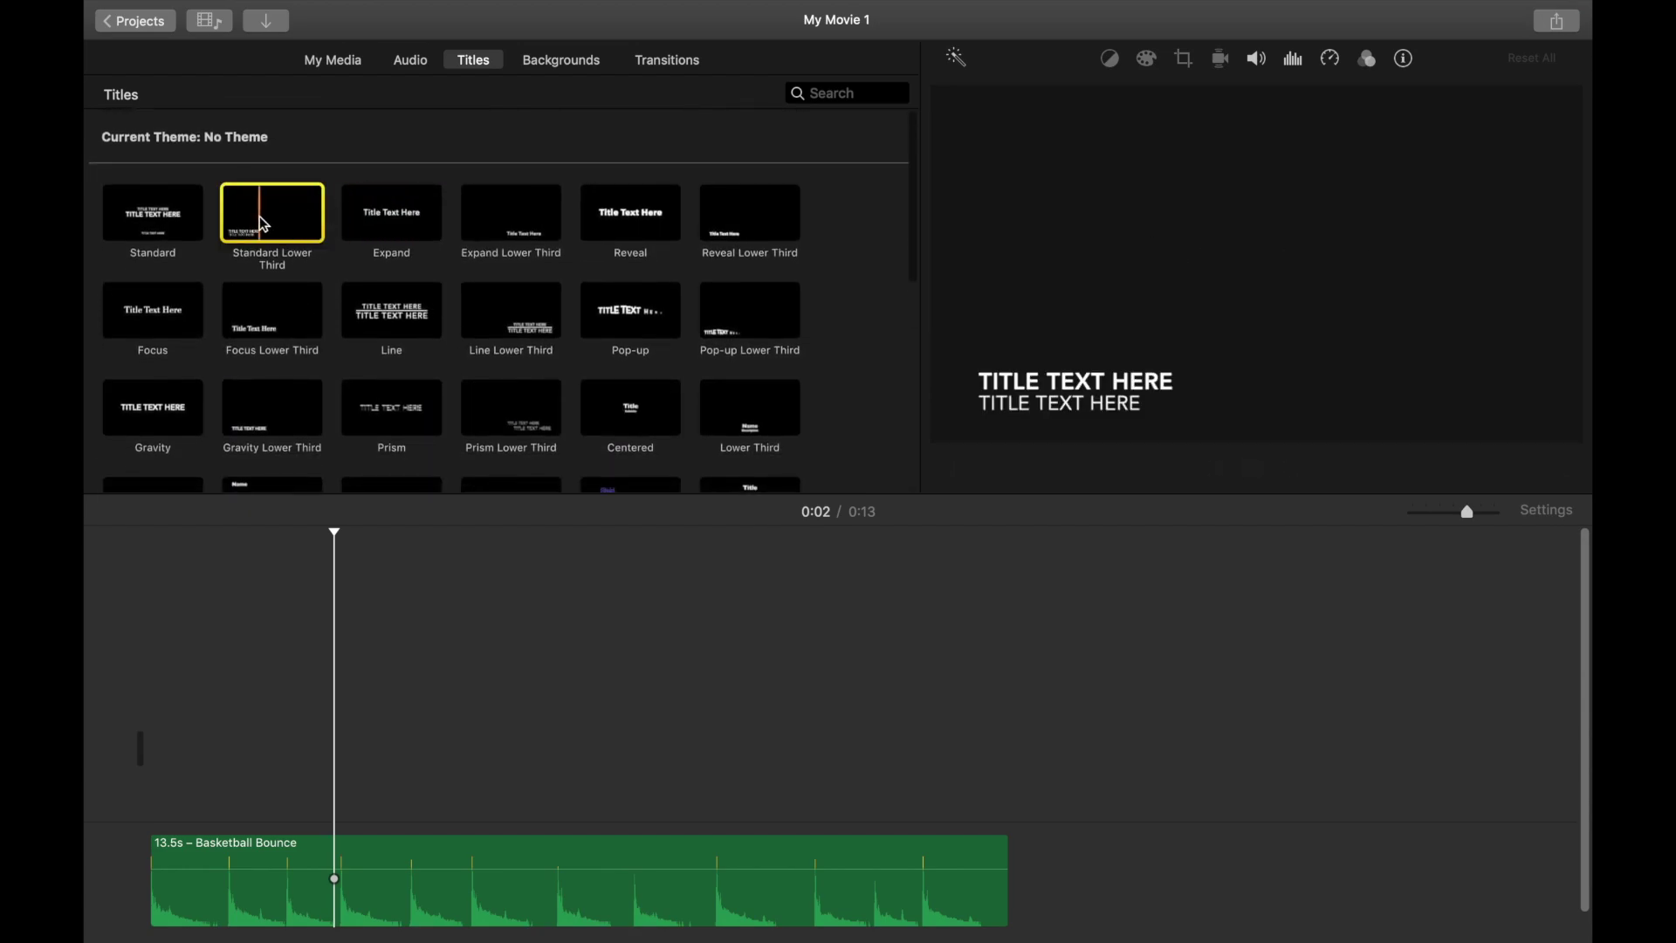
left_click(175, 225)
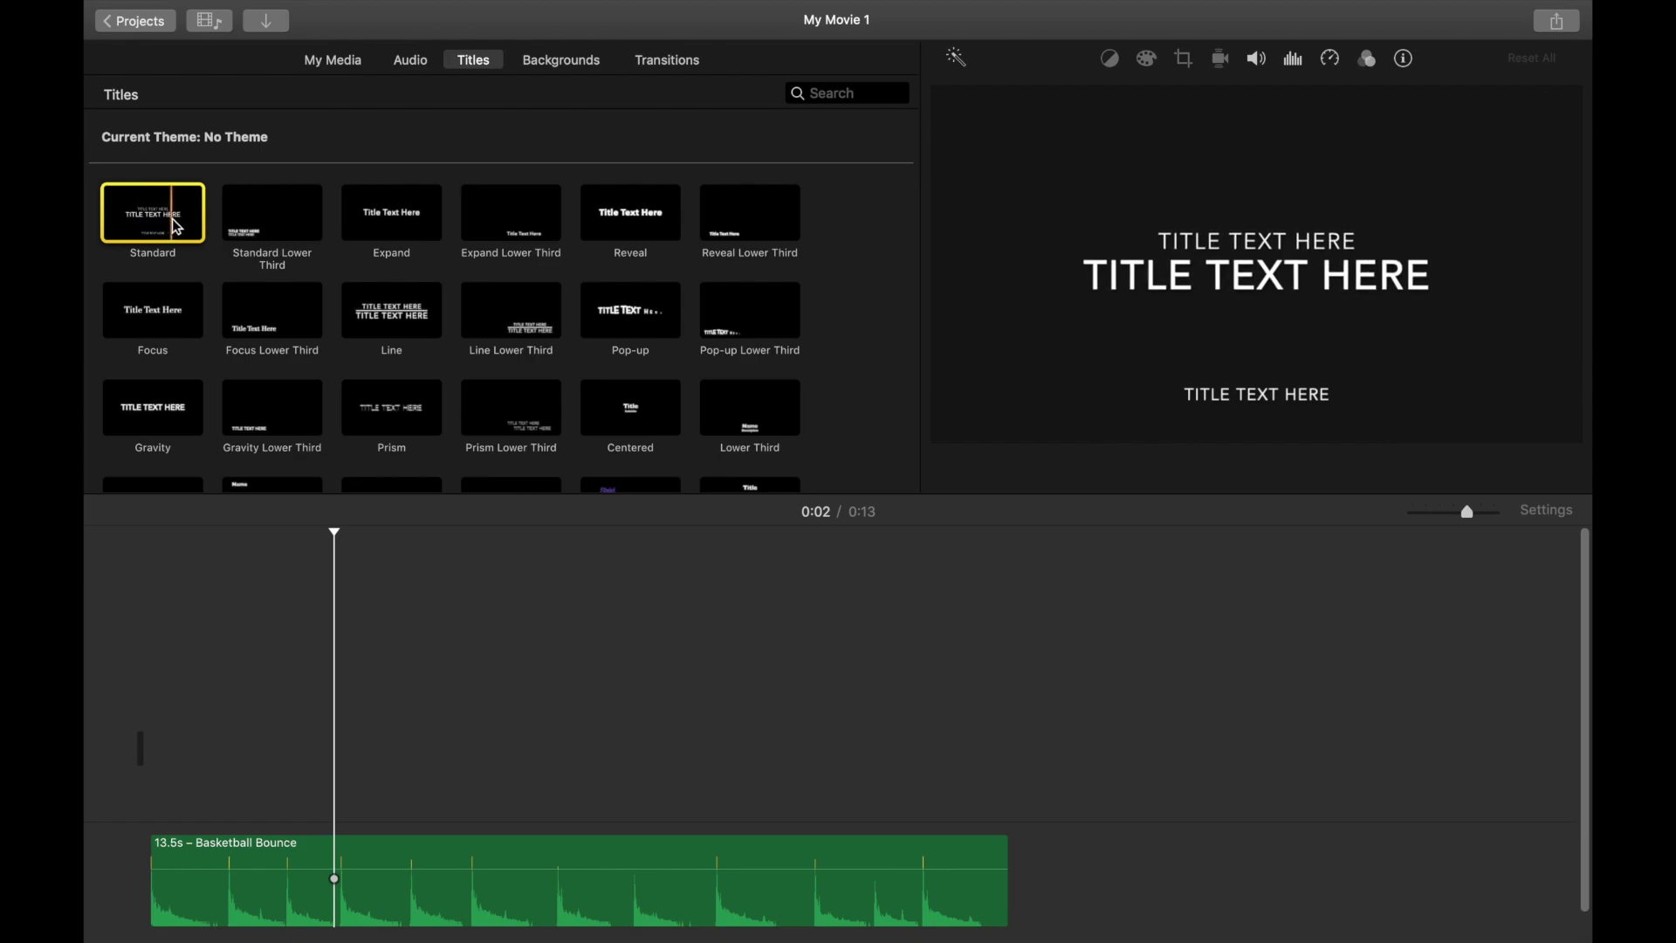
left_click(270, 217)
left_click(631, 216)
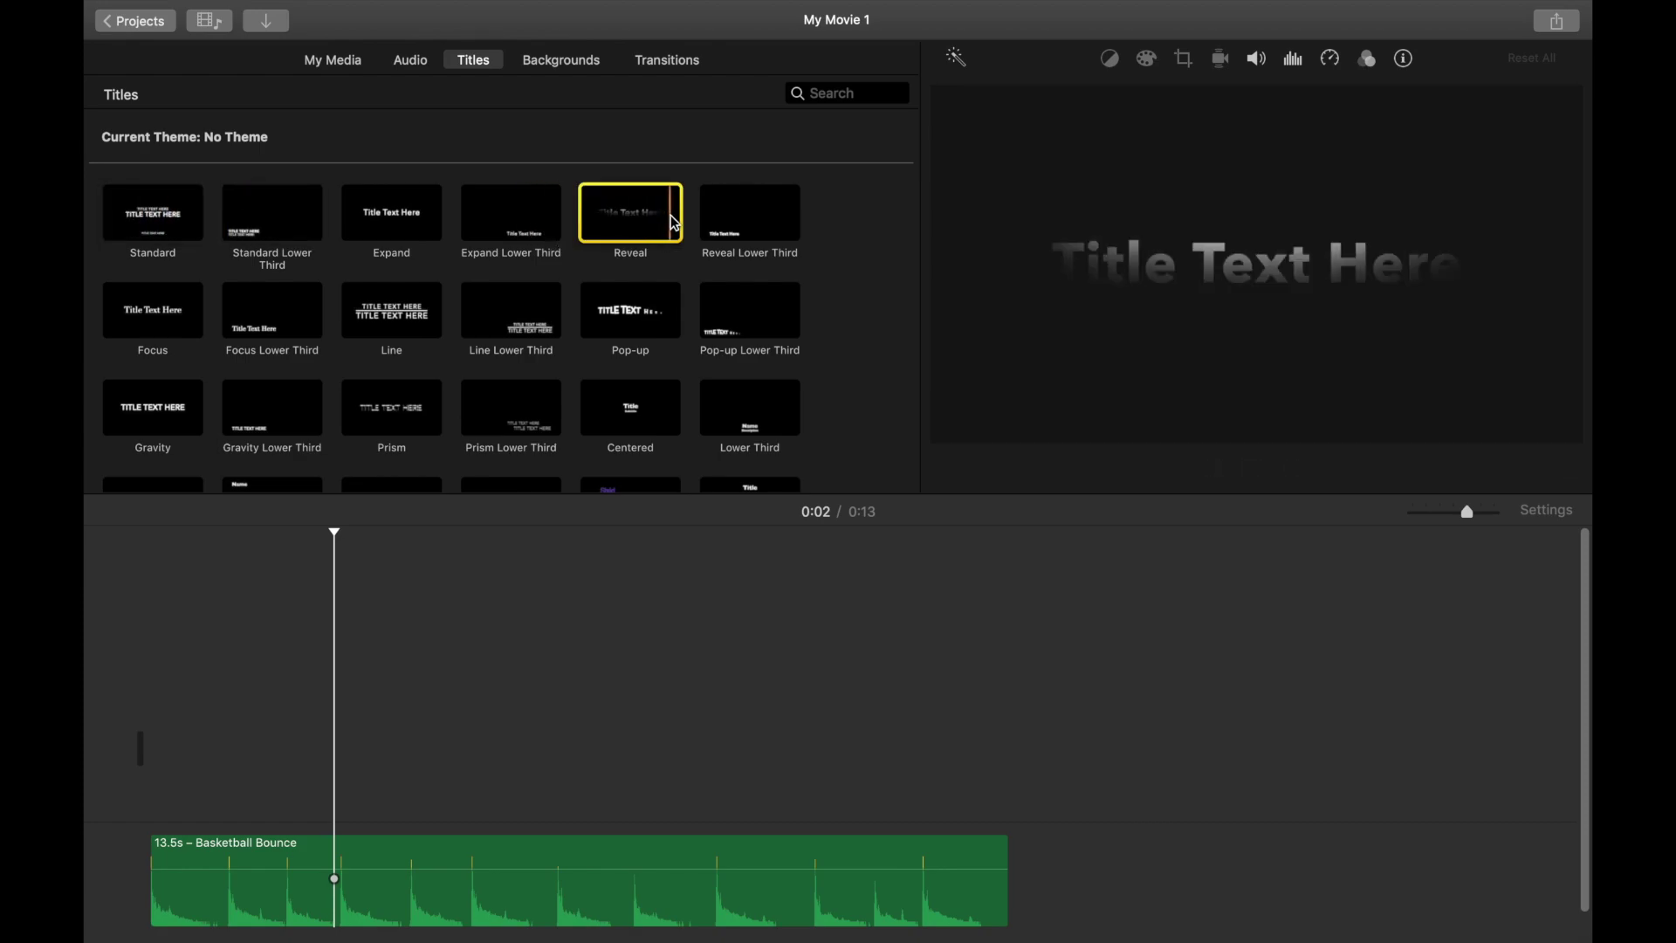
Step: Examine more title styles further down the collection and preview Scrolling Credits, Line and Expand Lower Third
scroll(754, 226, "down", 1)
scroll(754, 225, "down", 5)
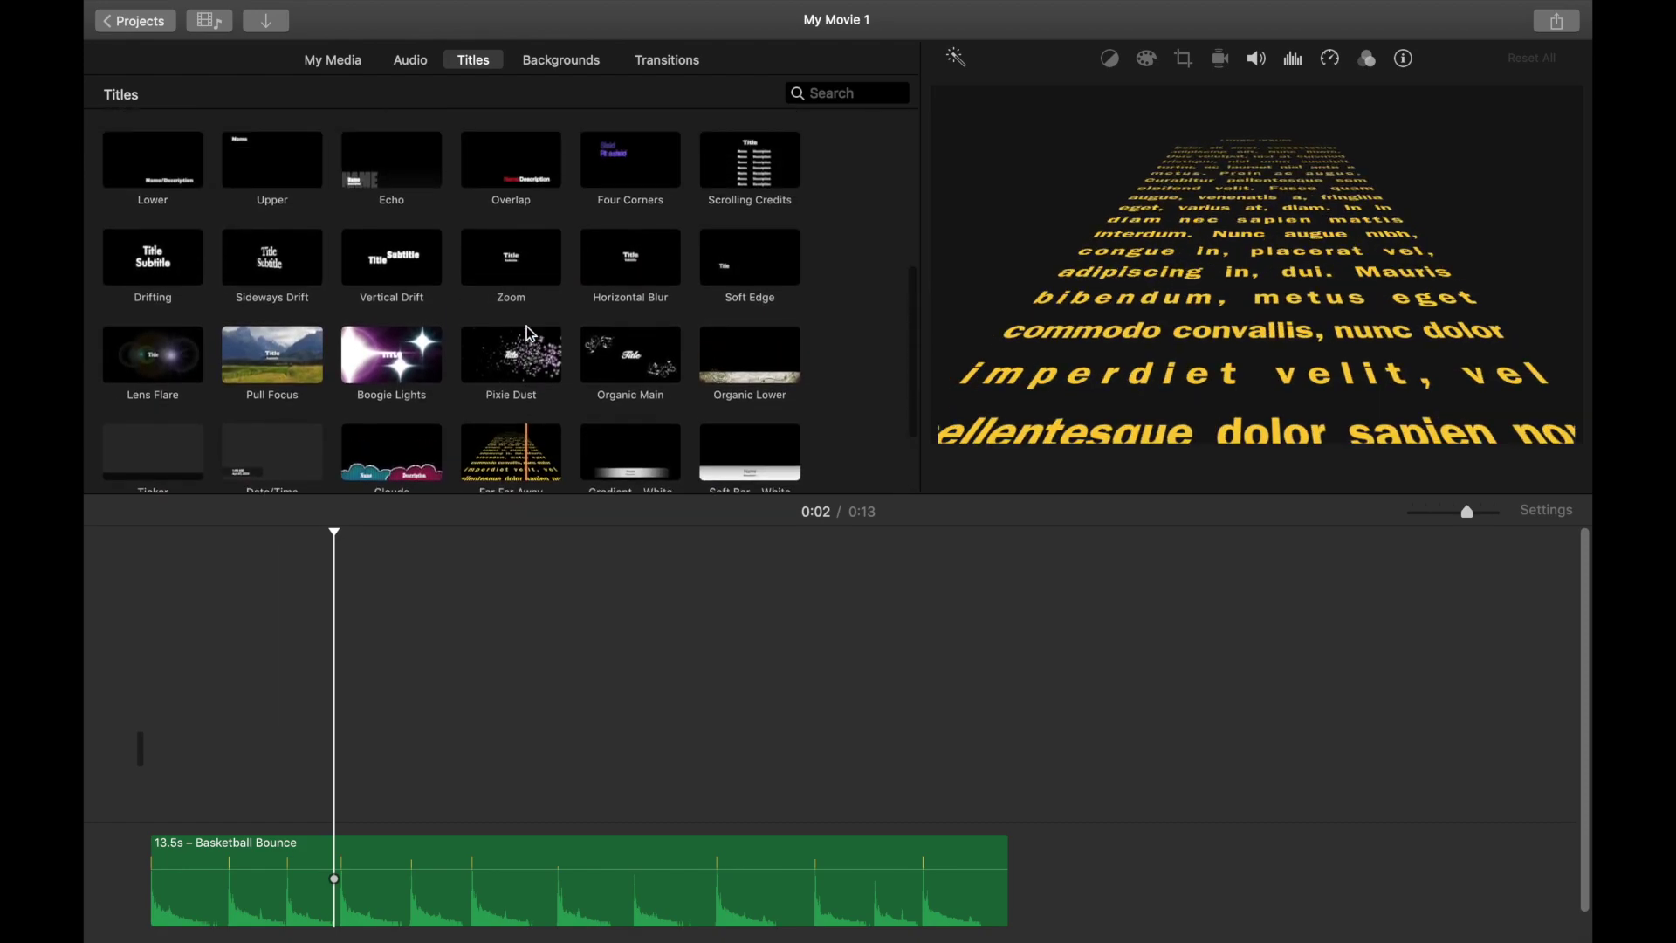
left_click(760, 204)
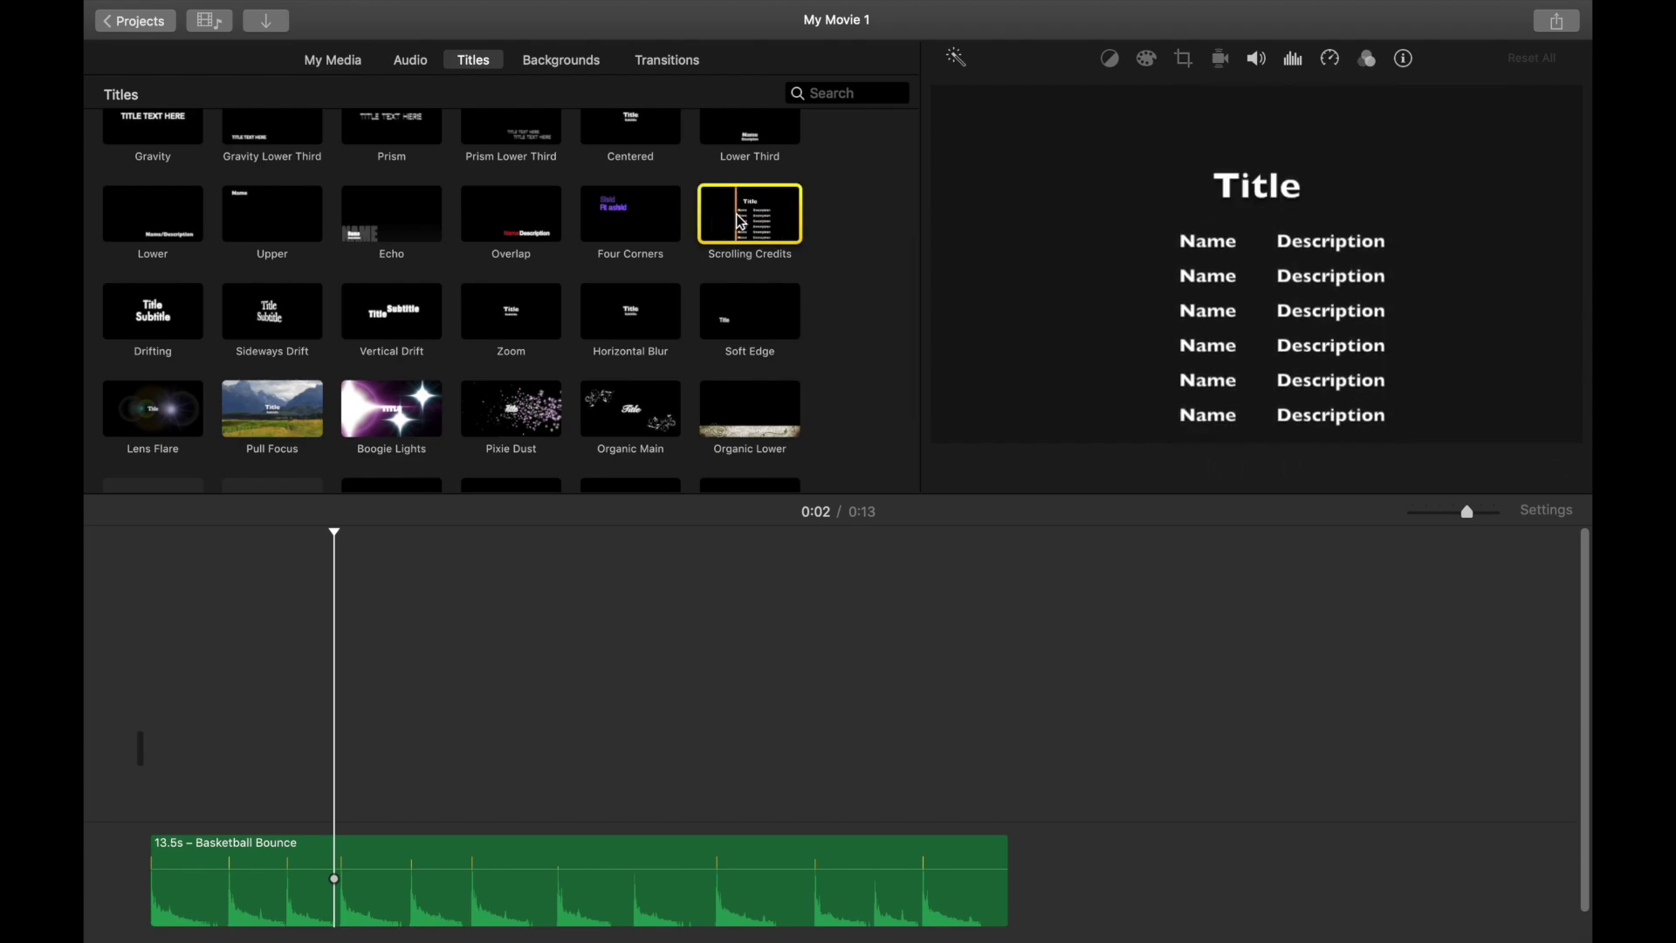
scroll(825, 223, "up", 6)
left_click(825, 223)
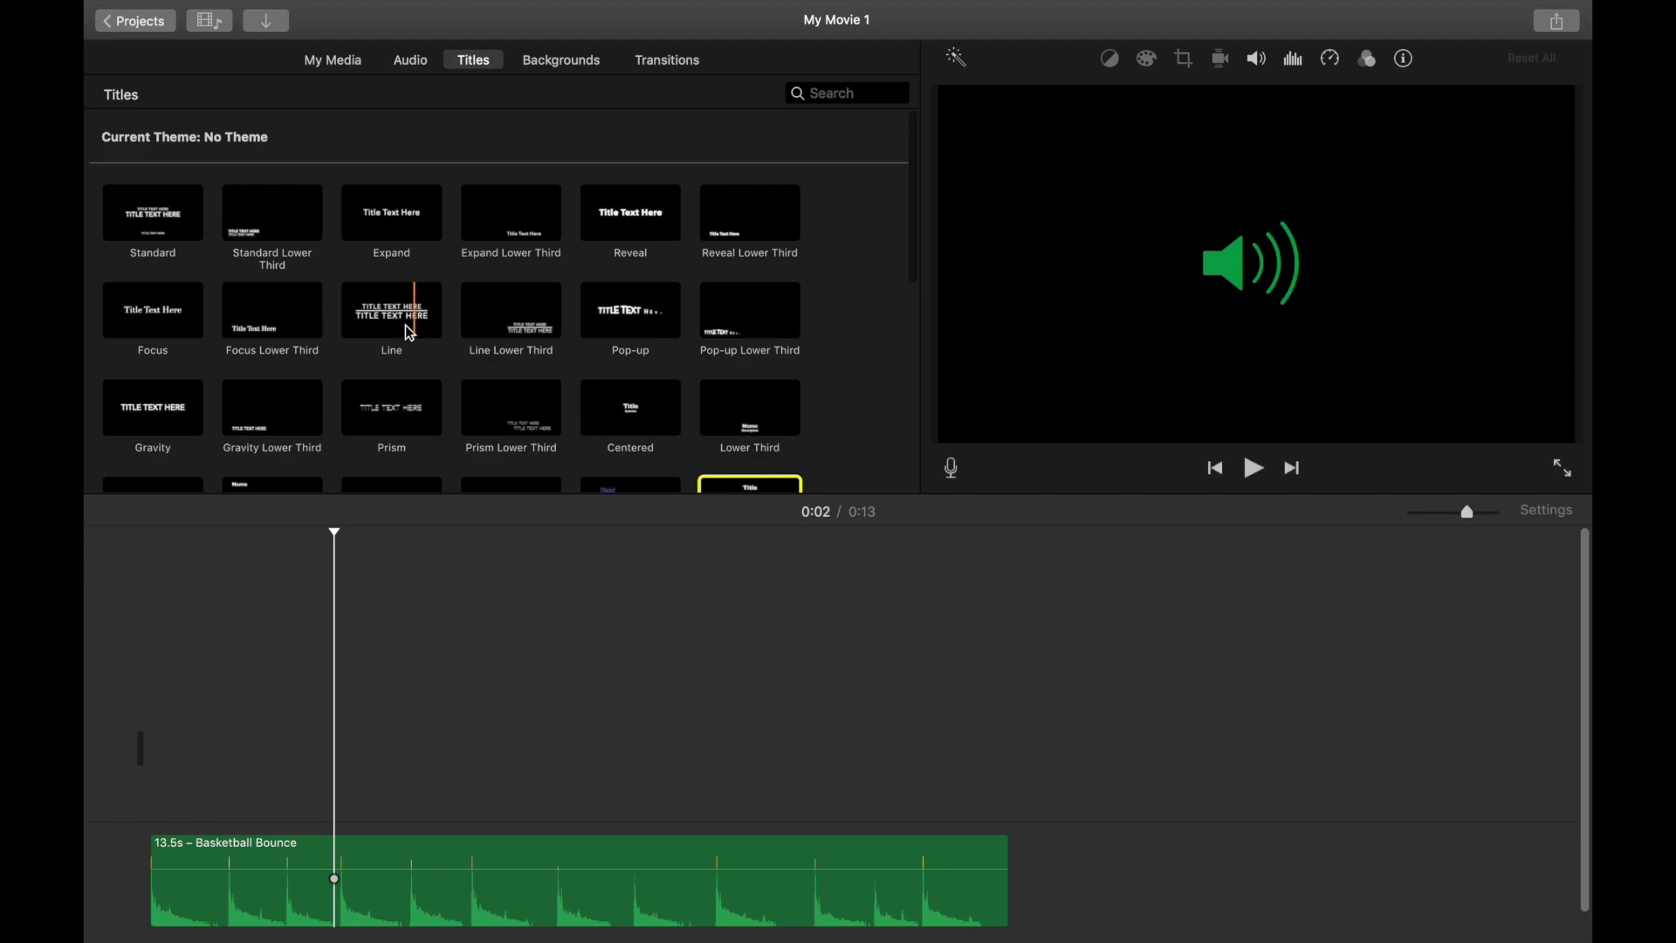
left_click(382, 319)
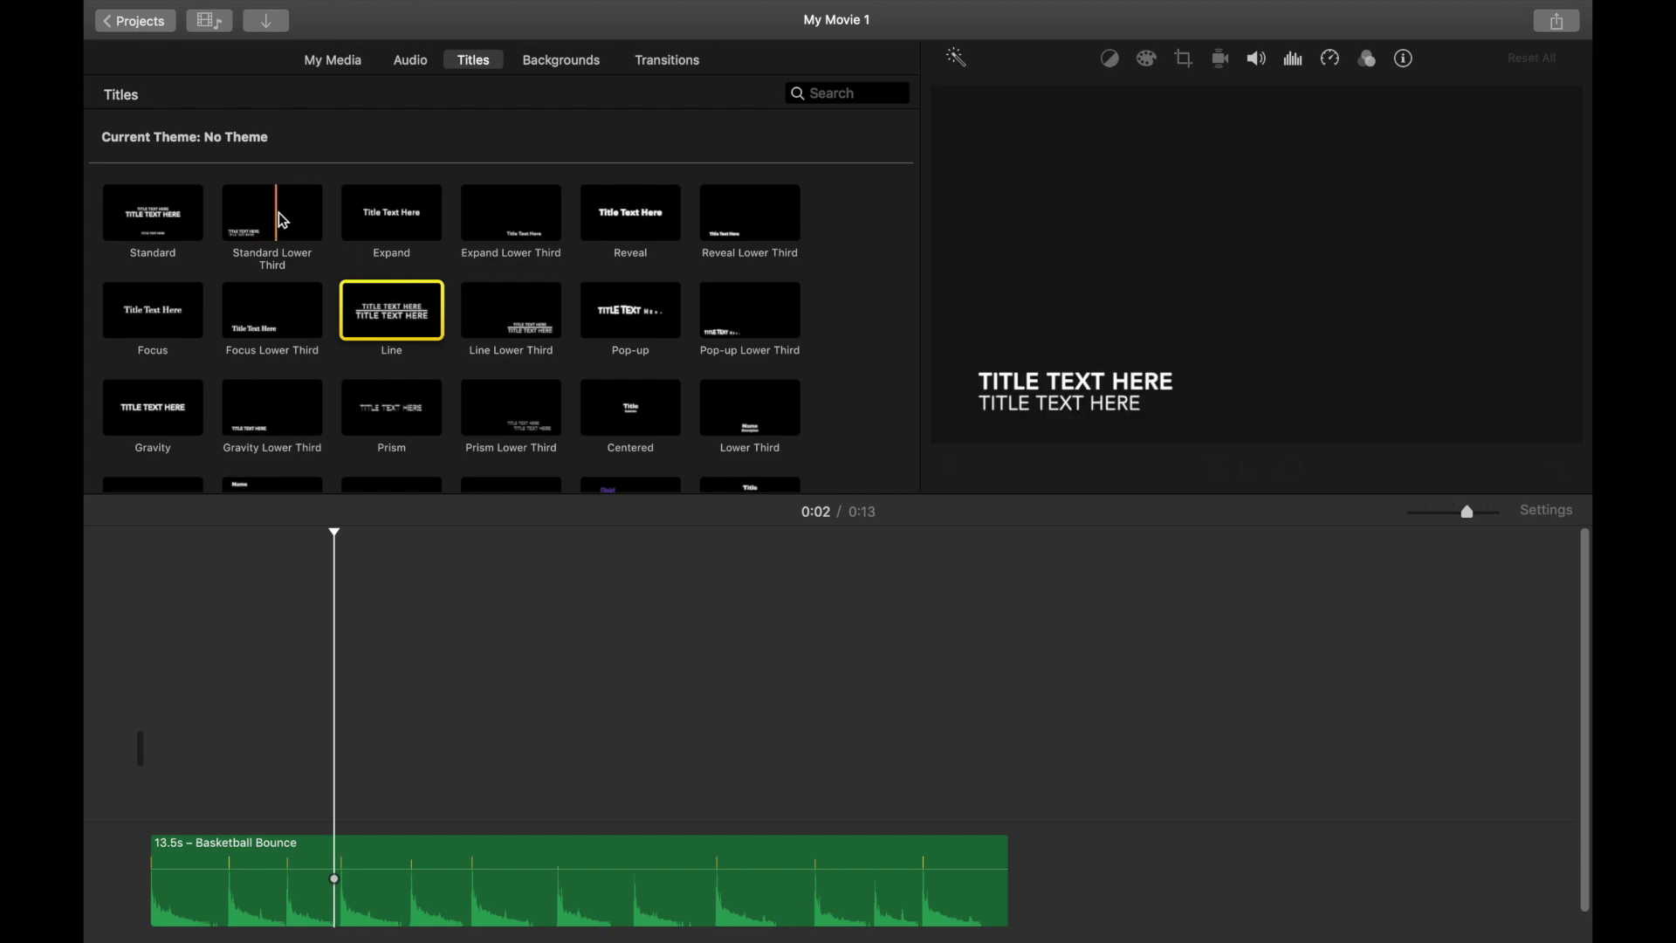
left_click(494, 218)
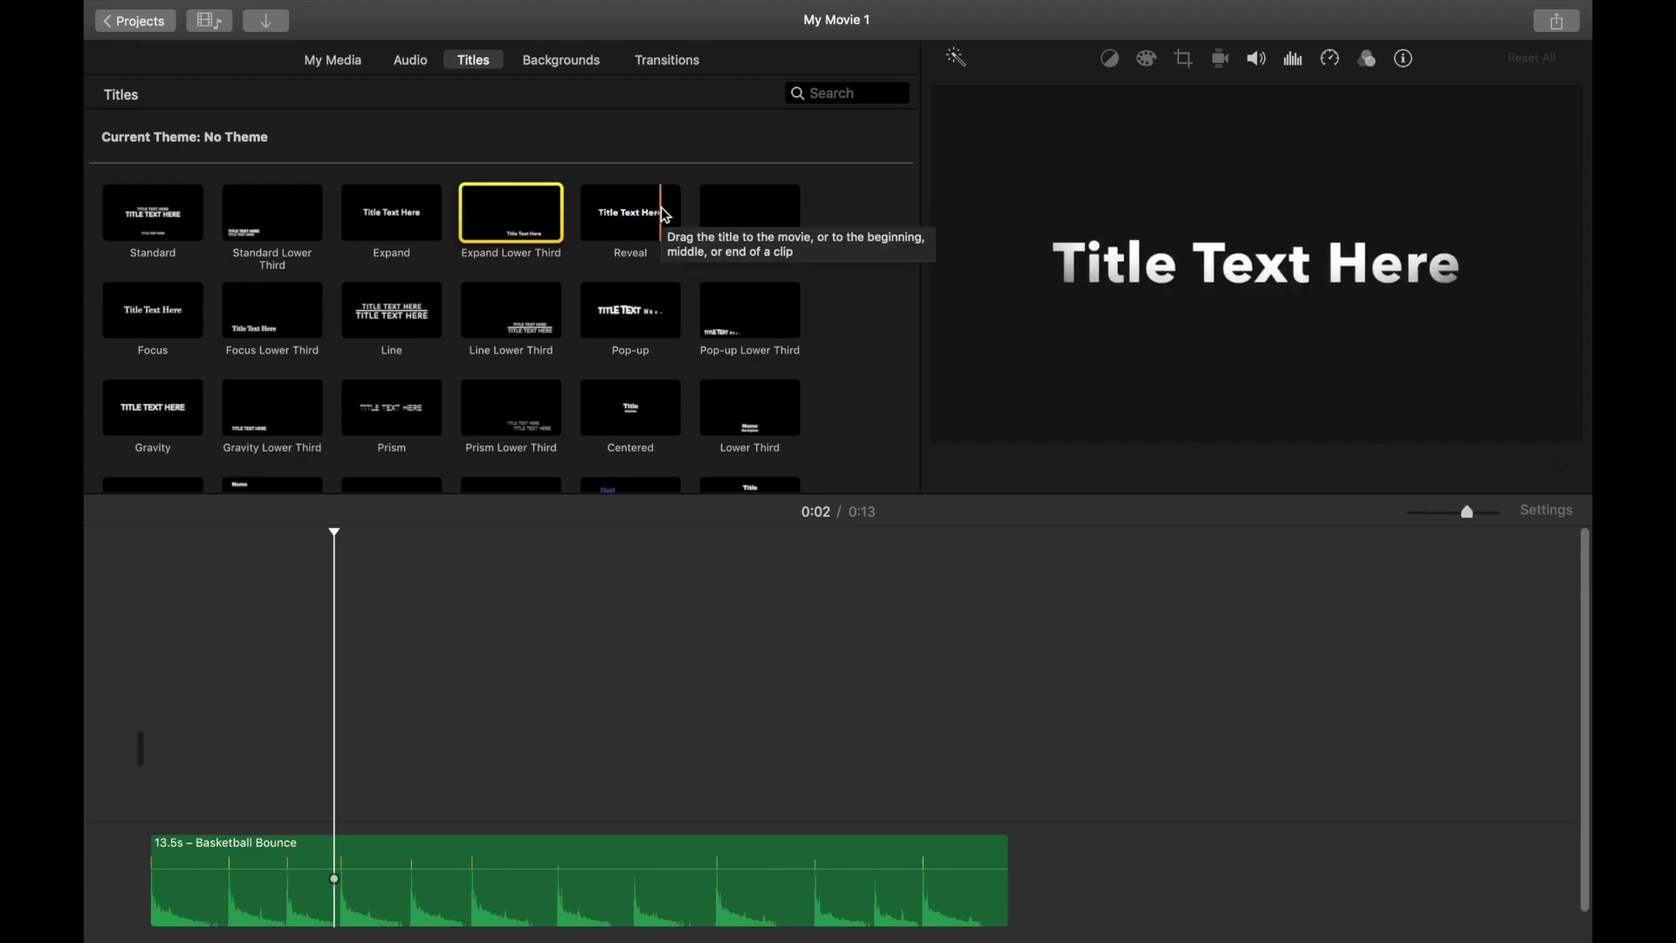
Step: Look through the available backgrounds and transitions, previewing the Page Curl Right transition
left_click(555, 61)
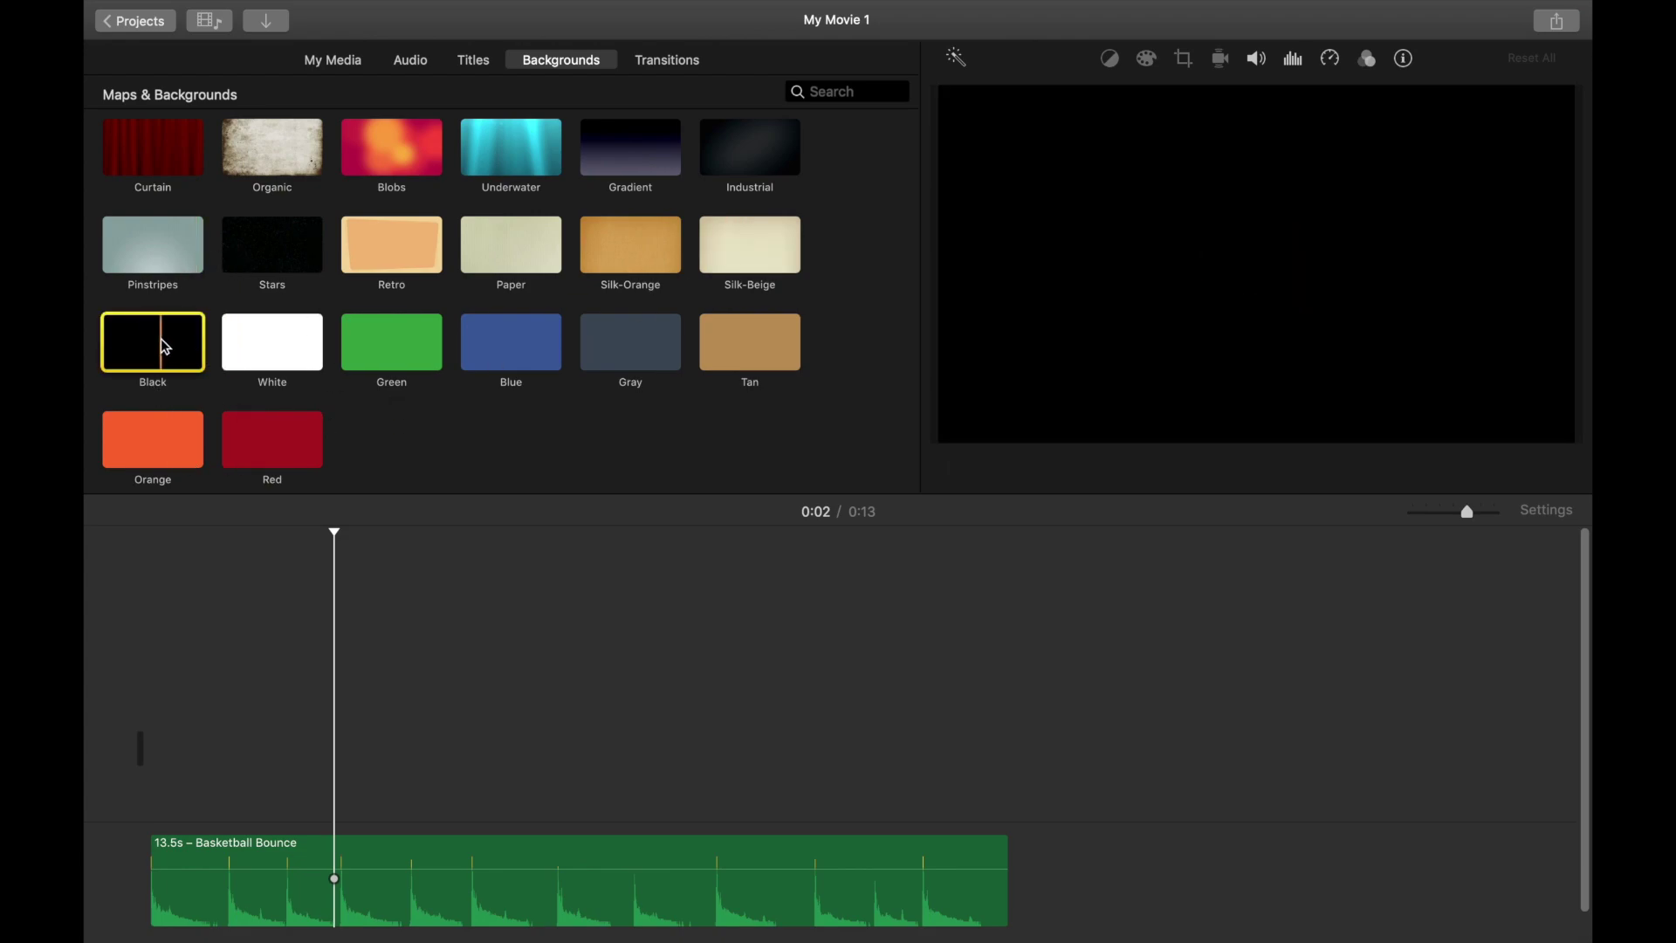
key("super+5")
scroll(264, 328, "down", 2)
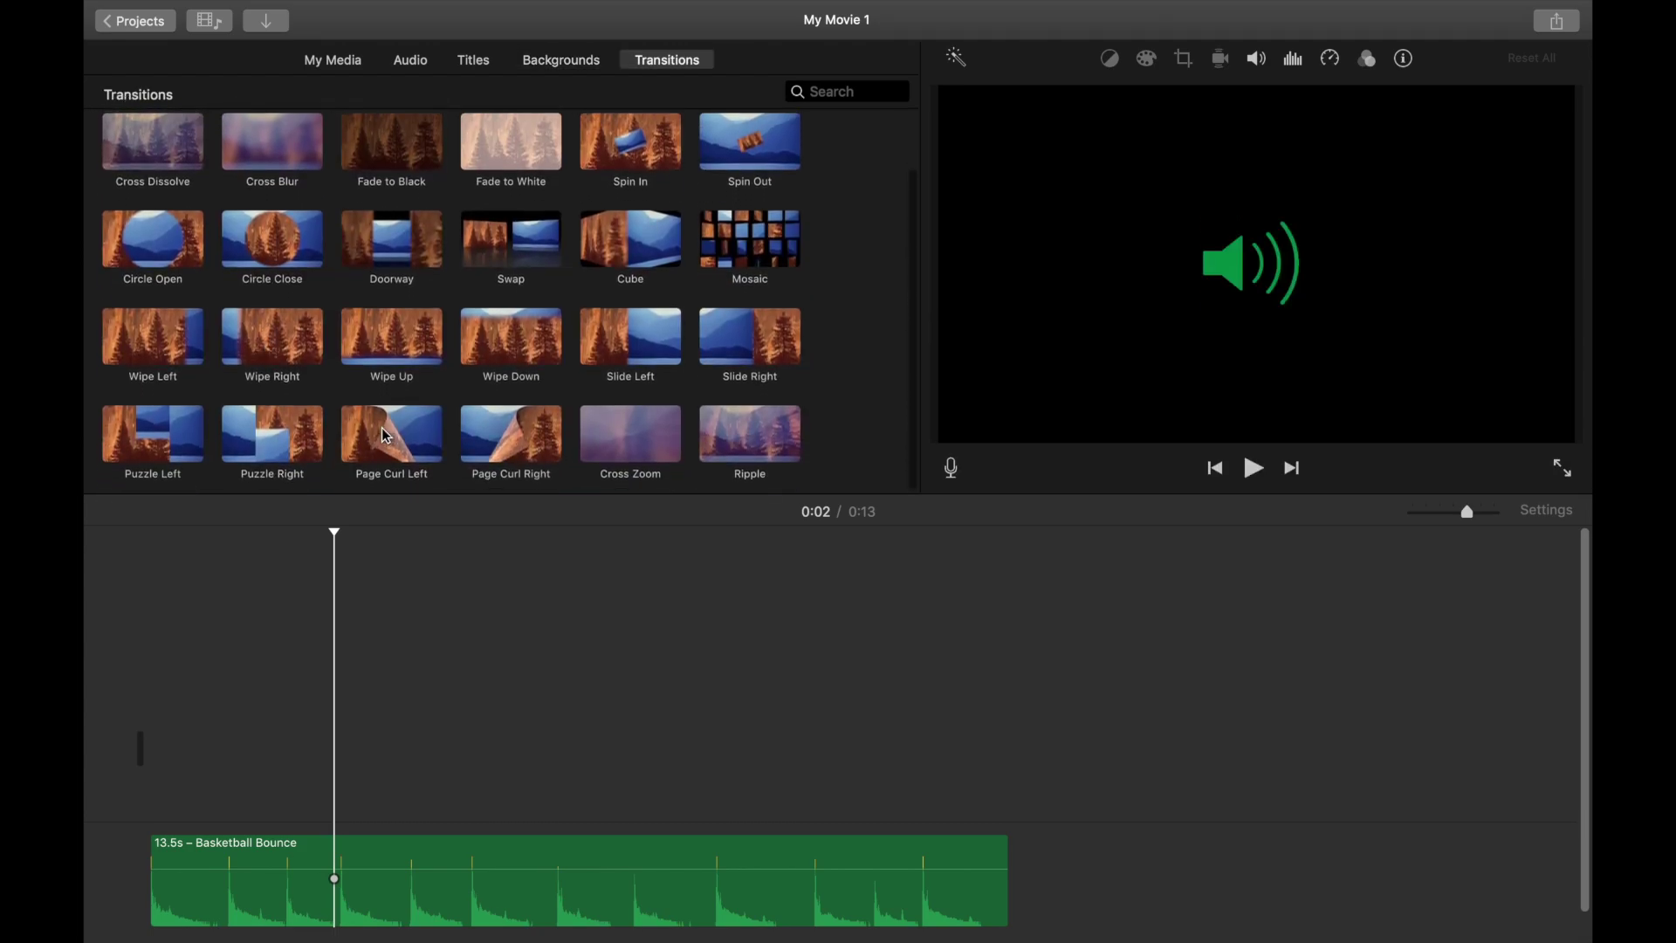
scroll(381, 427, "up", 2)
scroll(207, 140, "down", 2)
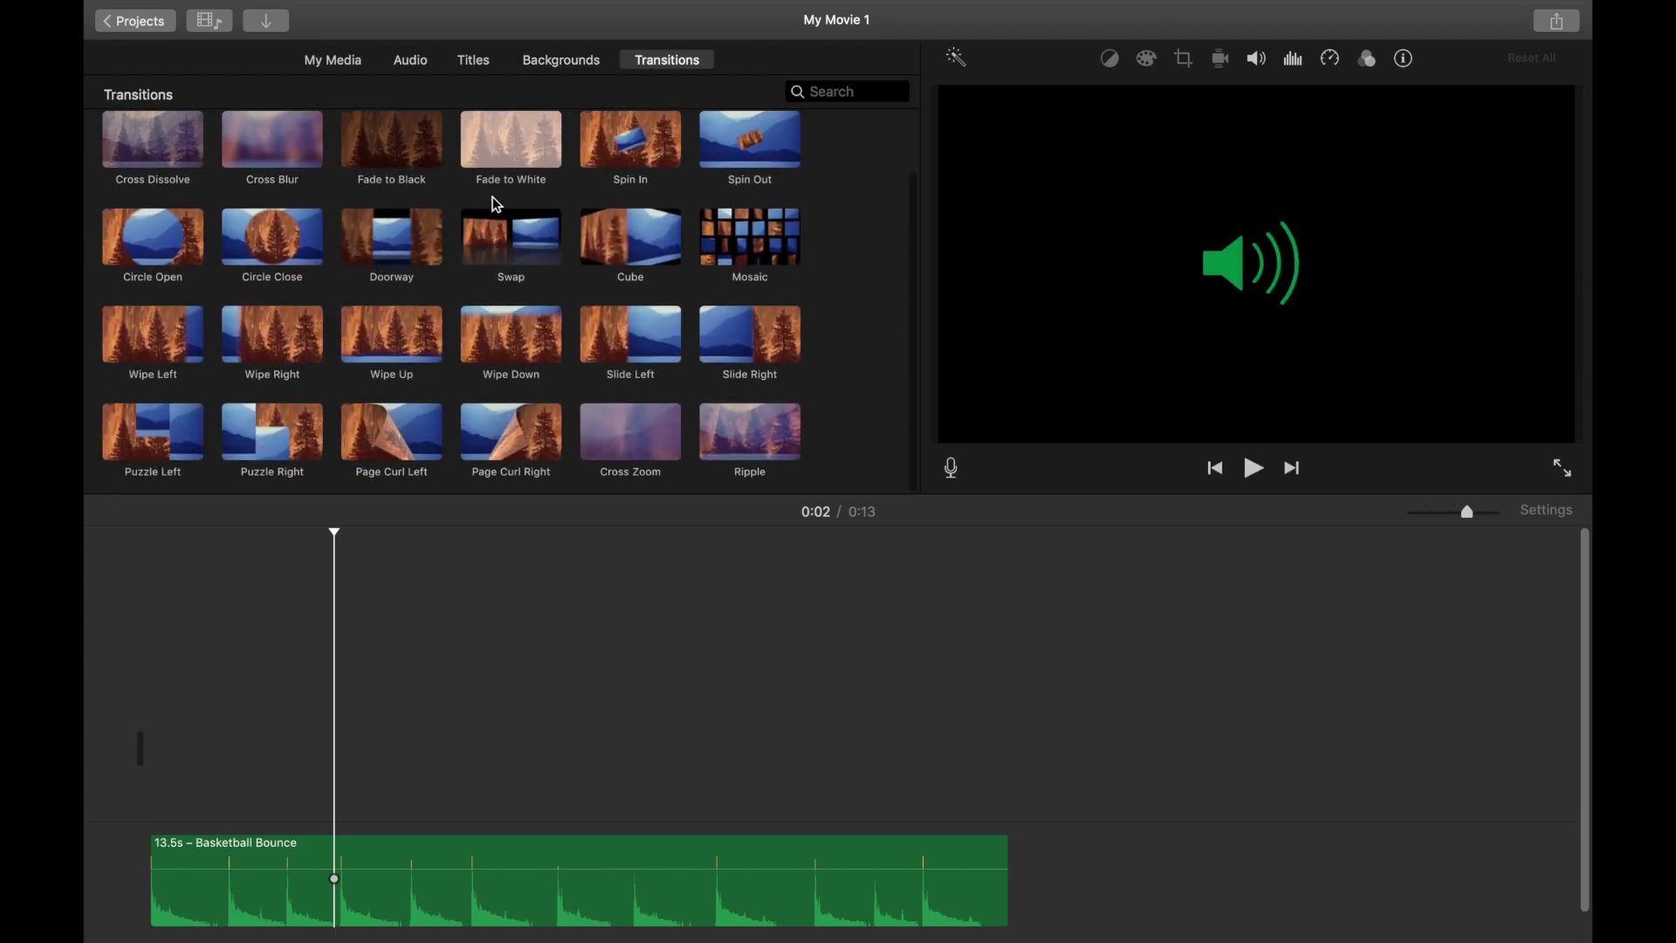
left_click(506, 441)
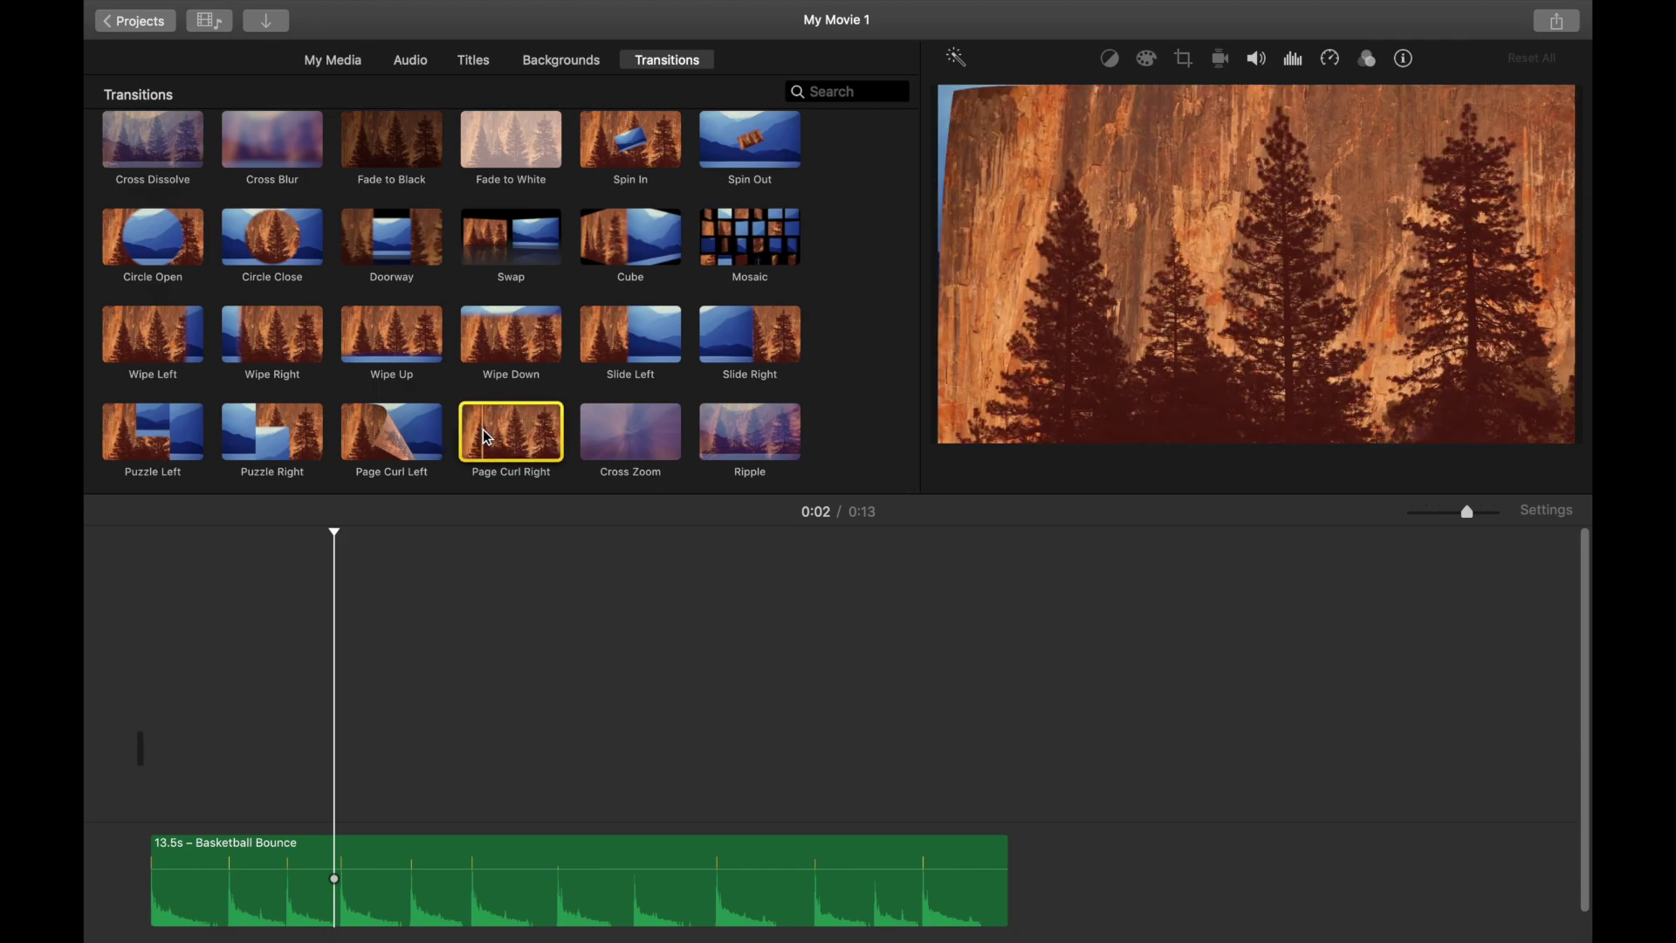
Step: Preview the Cross Dissolve transition and place the Paper and Retro backgrounds side by side on the timeline
left_click(153, 139)
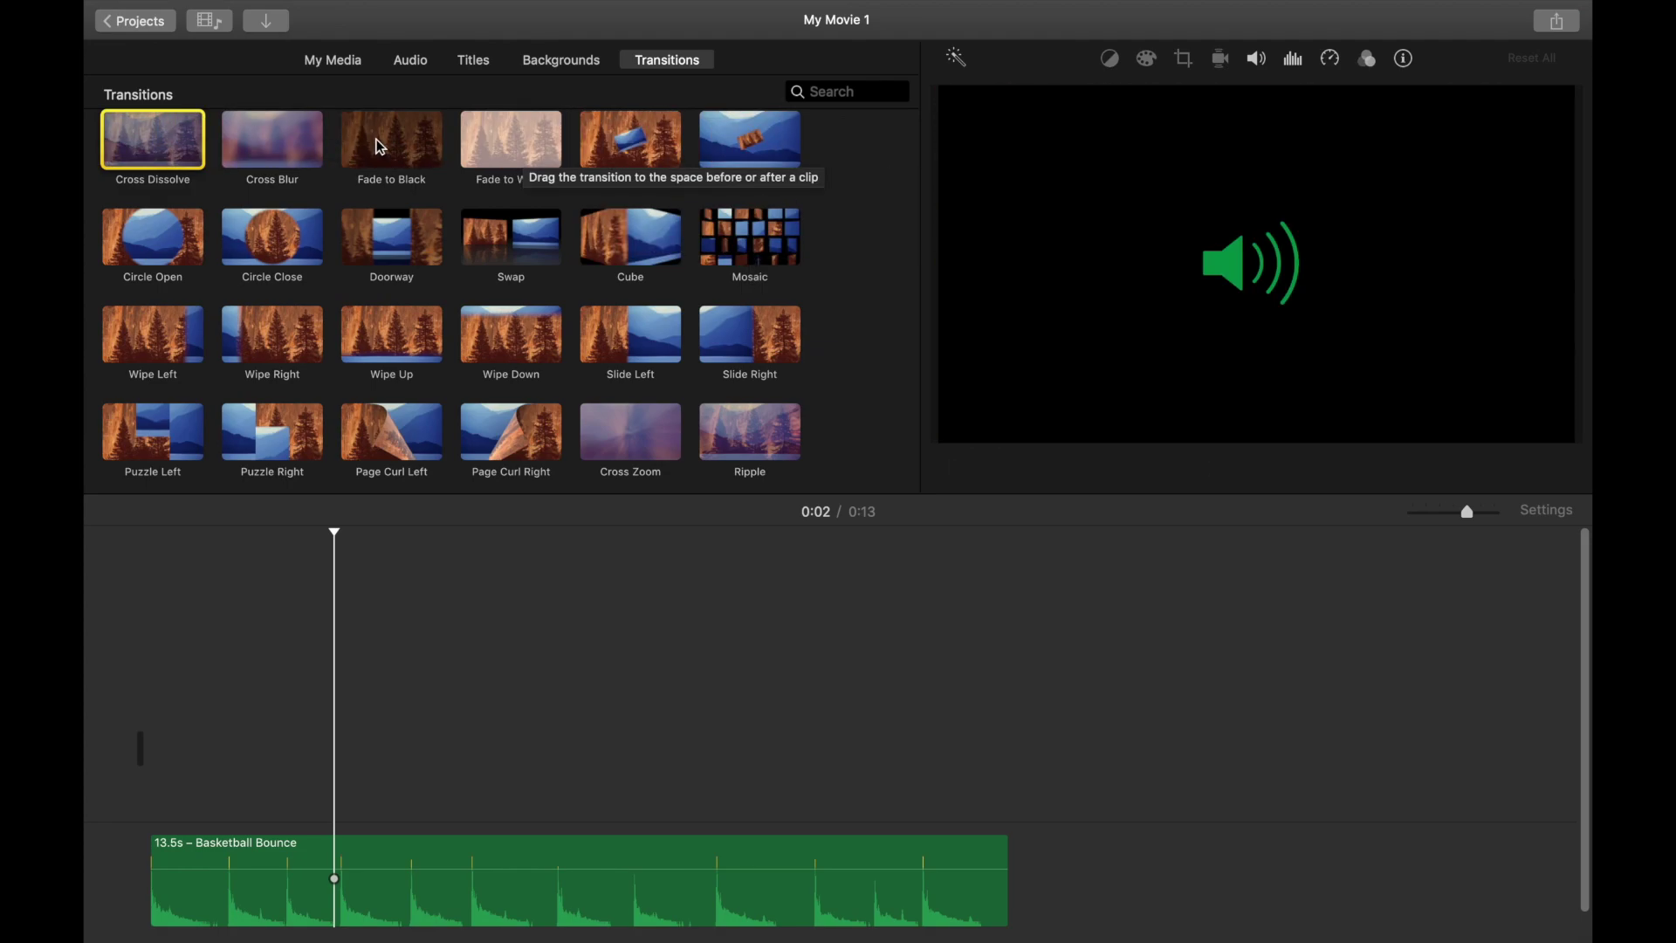
scroll(476, 106, "up", 2)
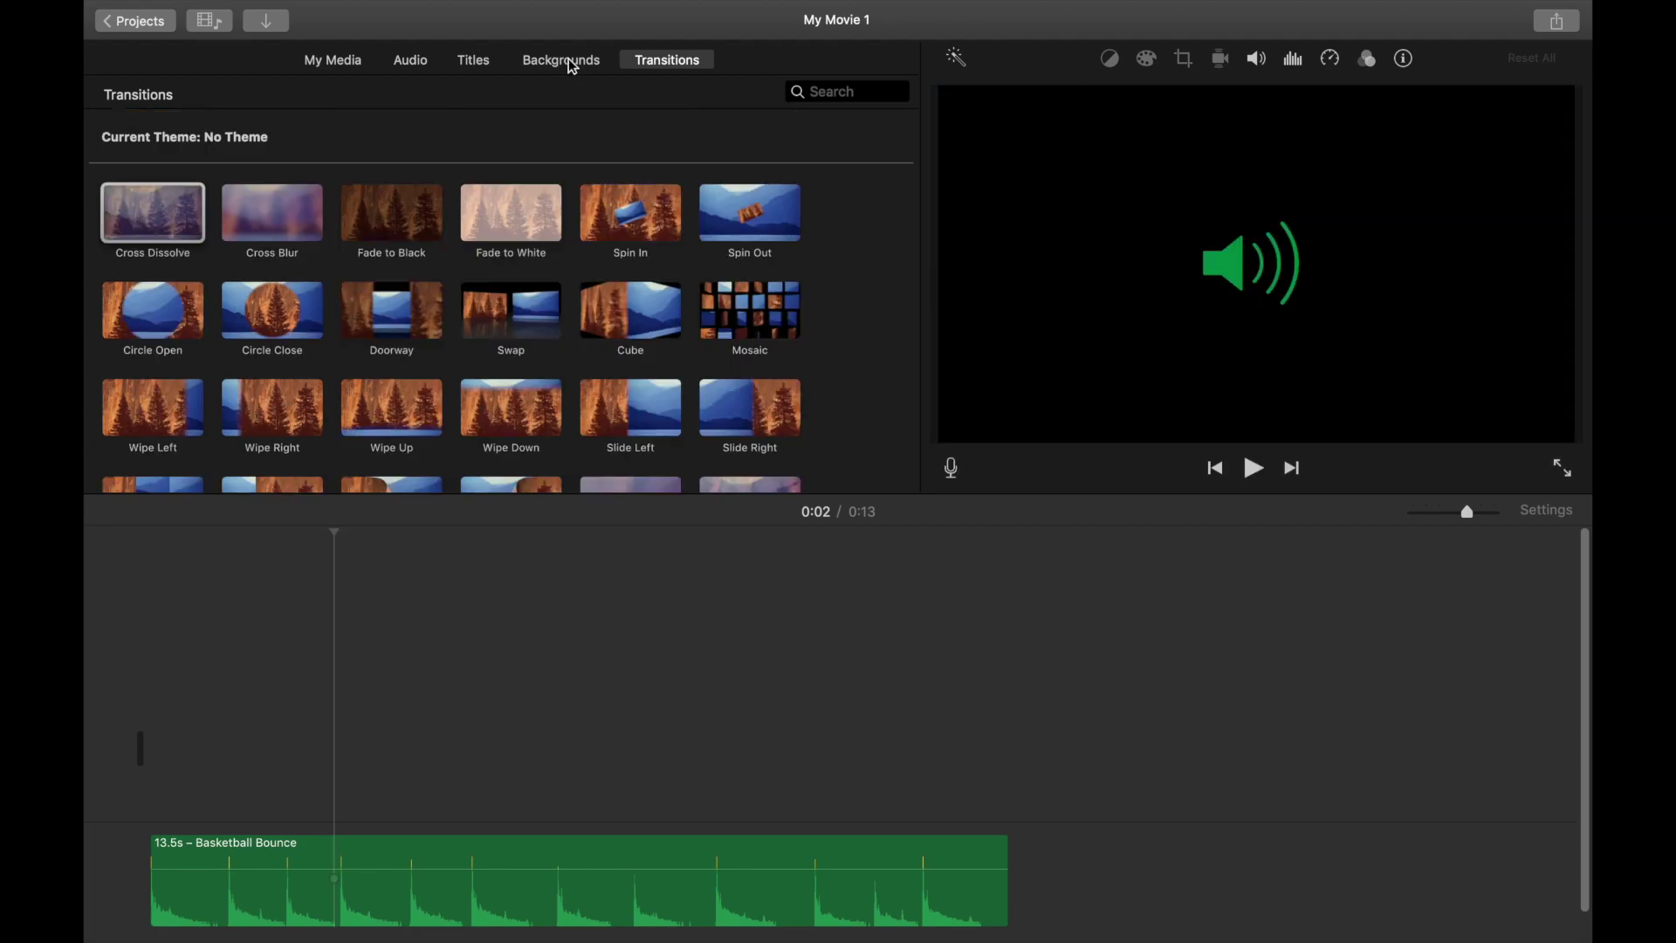
left_click(556, 63)
left_click_drag(506, 261, 218, 733)
left_click_drag(392, 248, 594, 759)
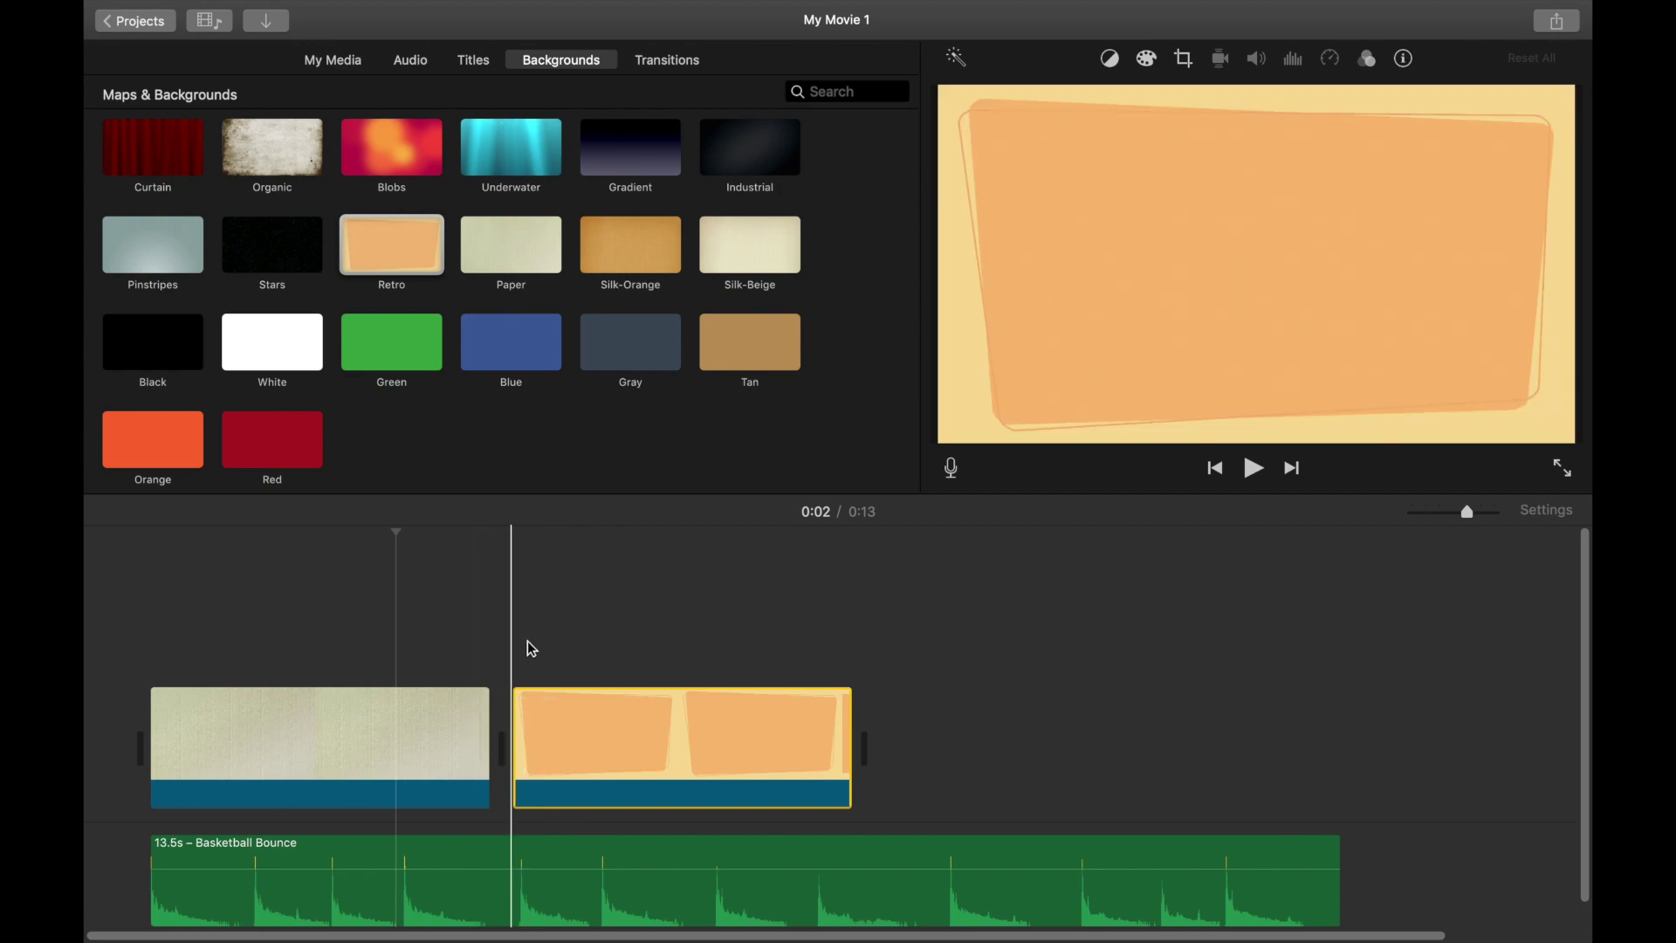
Step: Add a Cross Dissolve between the Paper and Retro clips, apply its duration and play the result
left_click(688, 66)
scroll(321, 252, "down", 2)
left_click_drag(157, 166, 472, 759)
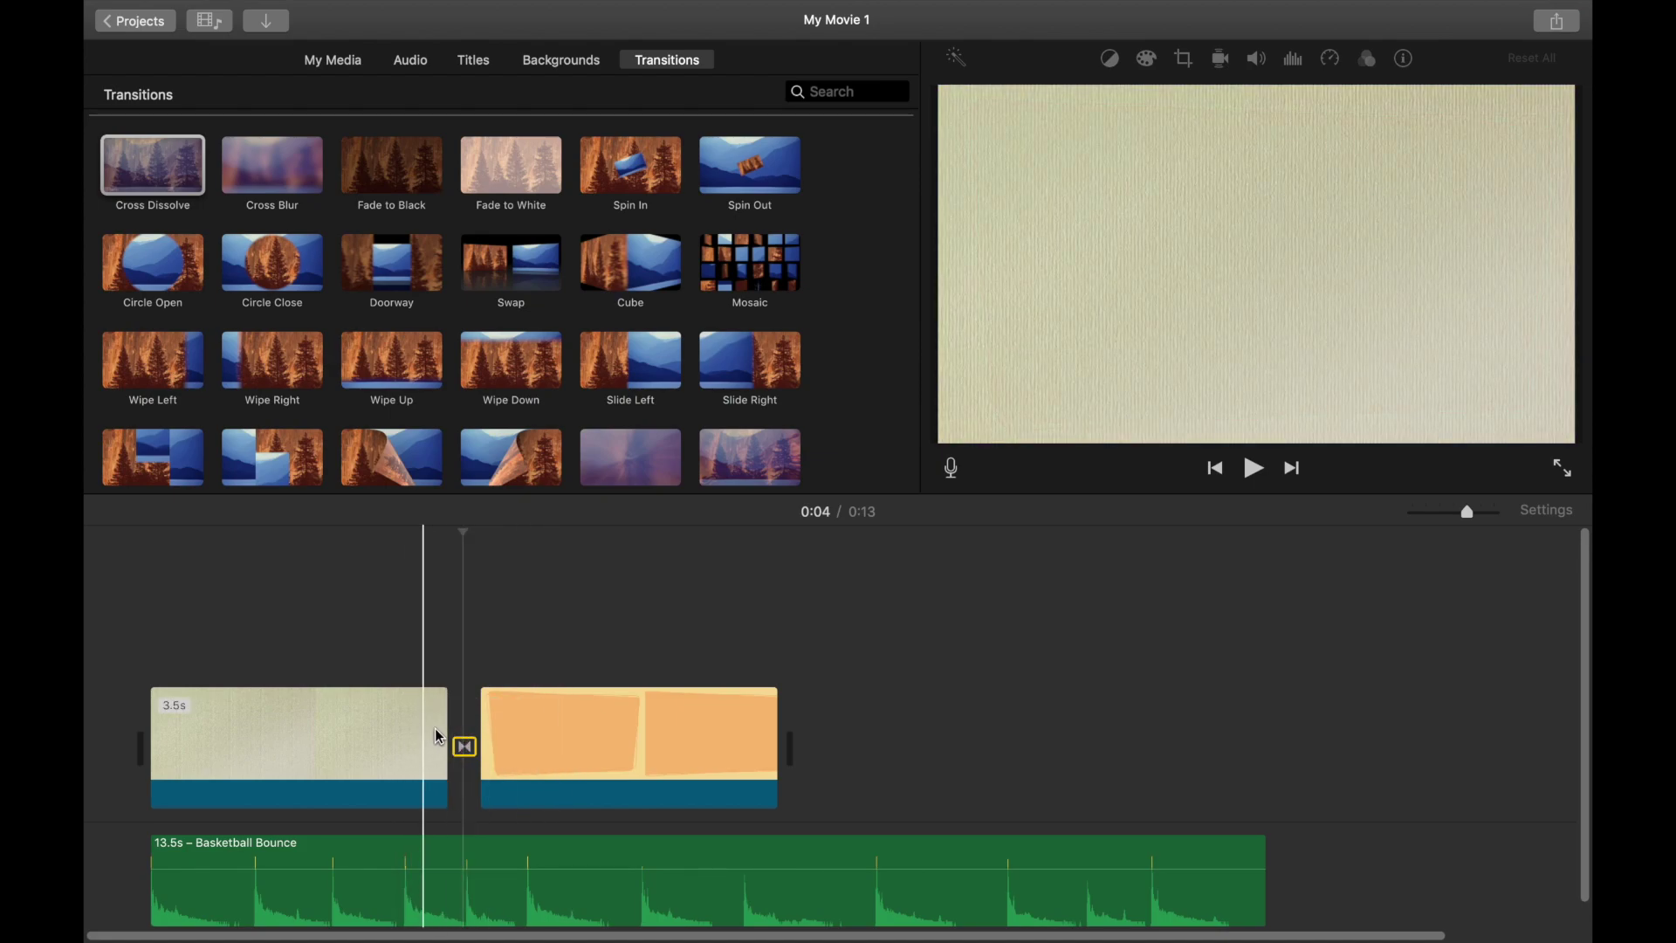
double_click(465, 748)
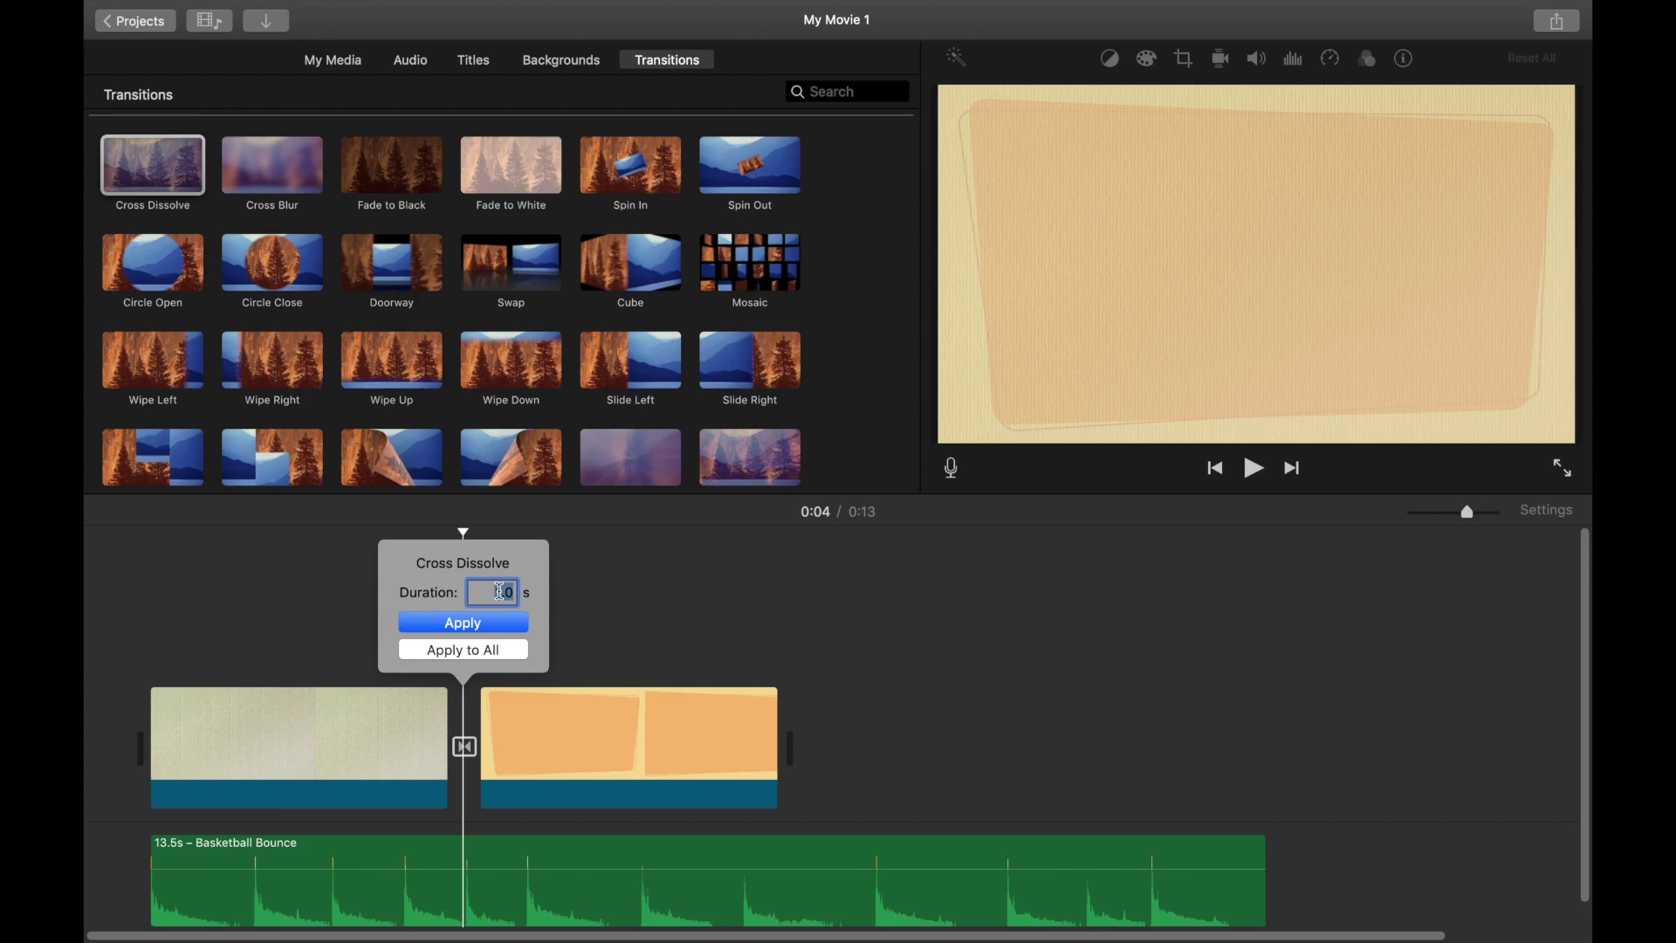
key("Return")
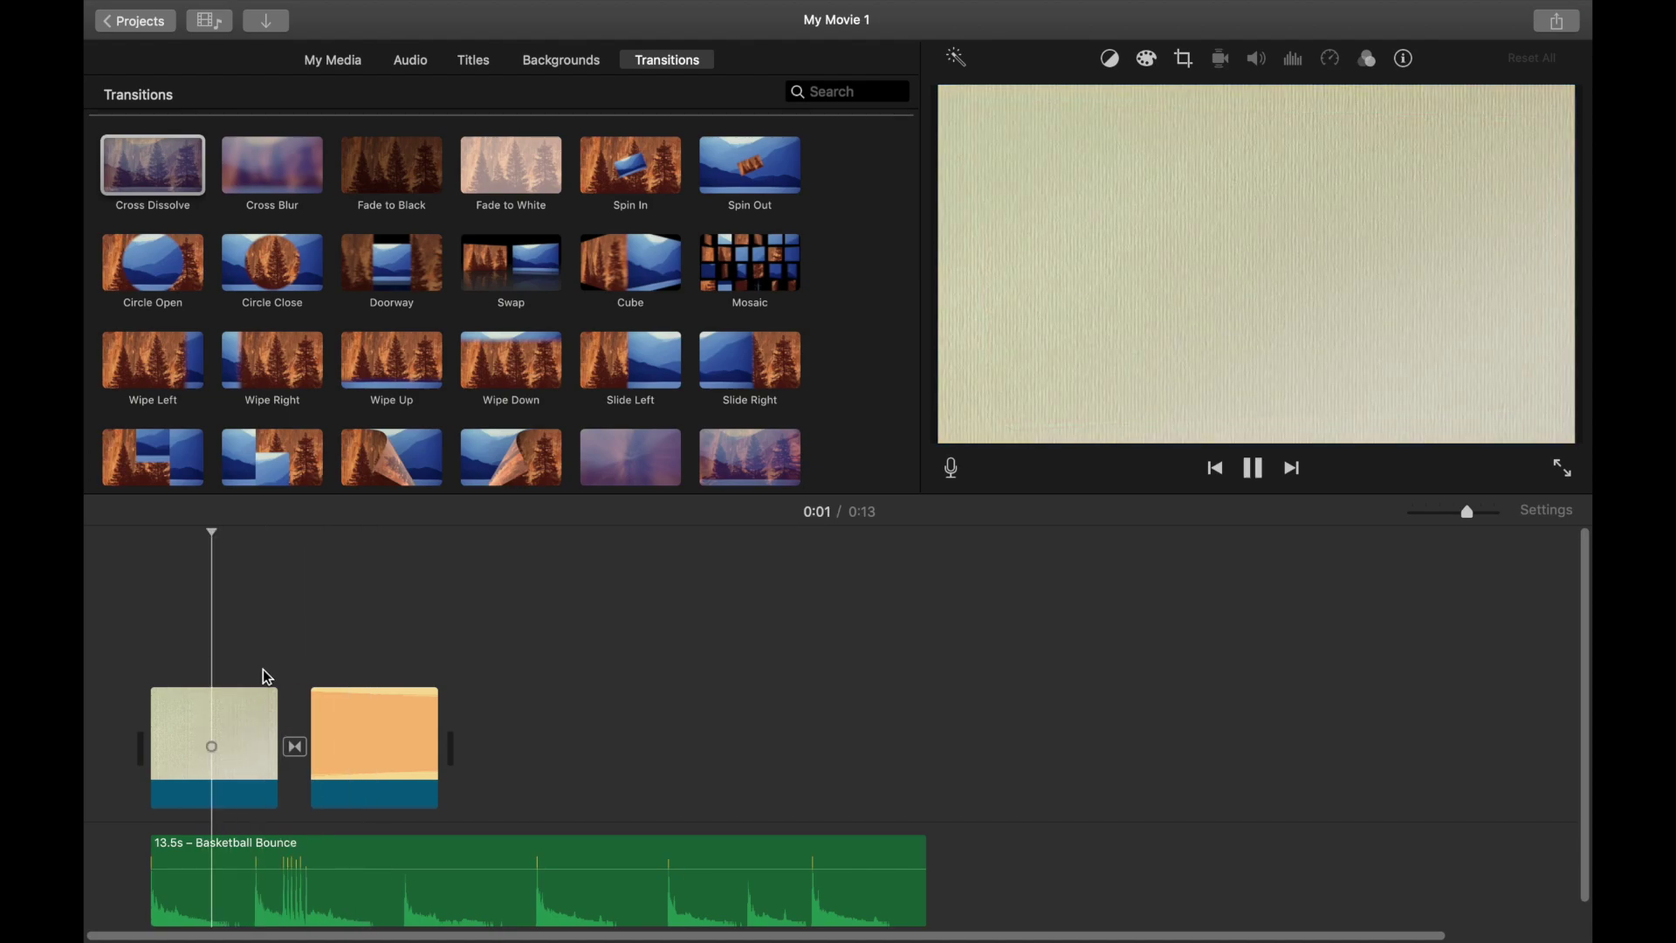
key("space")
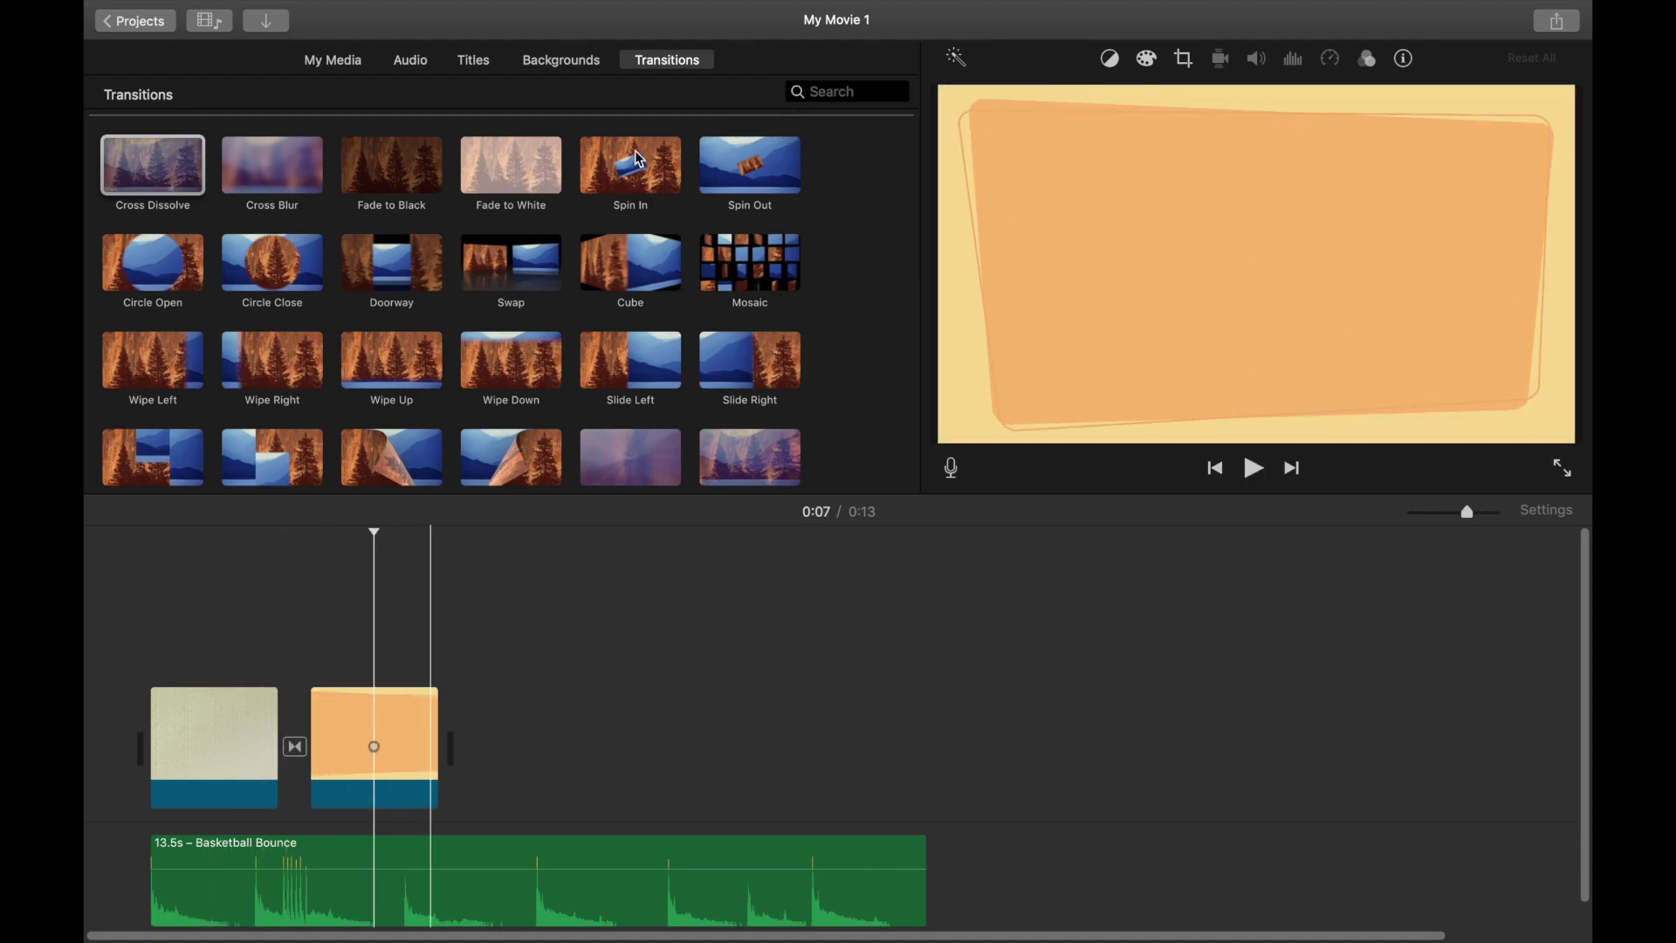
Step: Clear the timeline by deleting both background clips, the transition and the Basketball Bounce sound effect
scroll(664, 262, "down", 2)
scroll(641, 266, "up", 3)
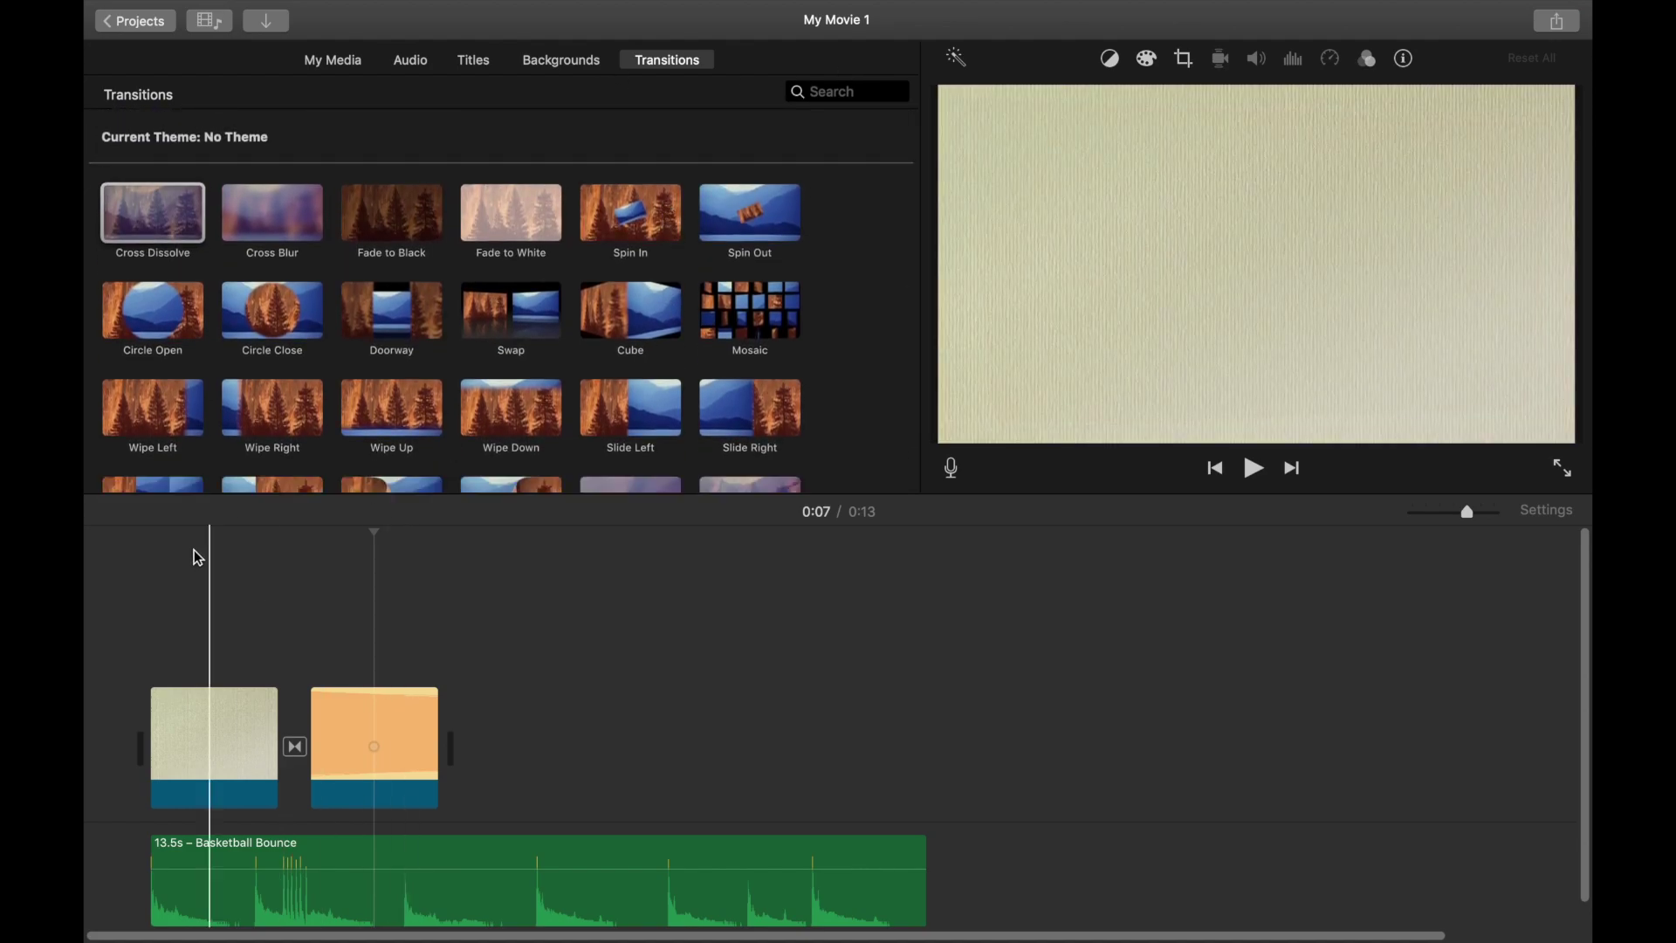
left_click_drag(187, 550, 644, 902)
key("Delete")
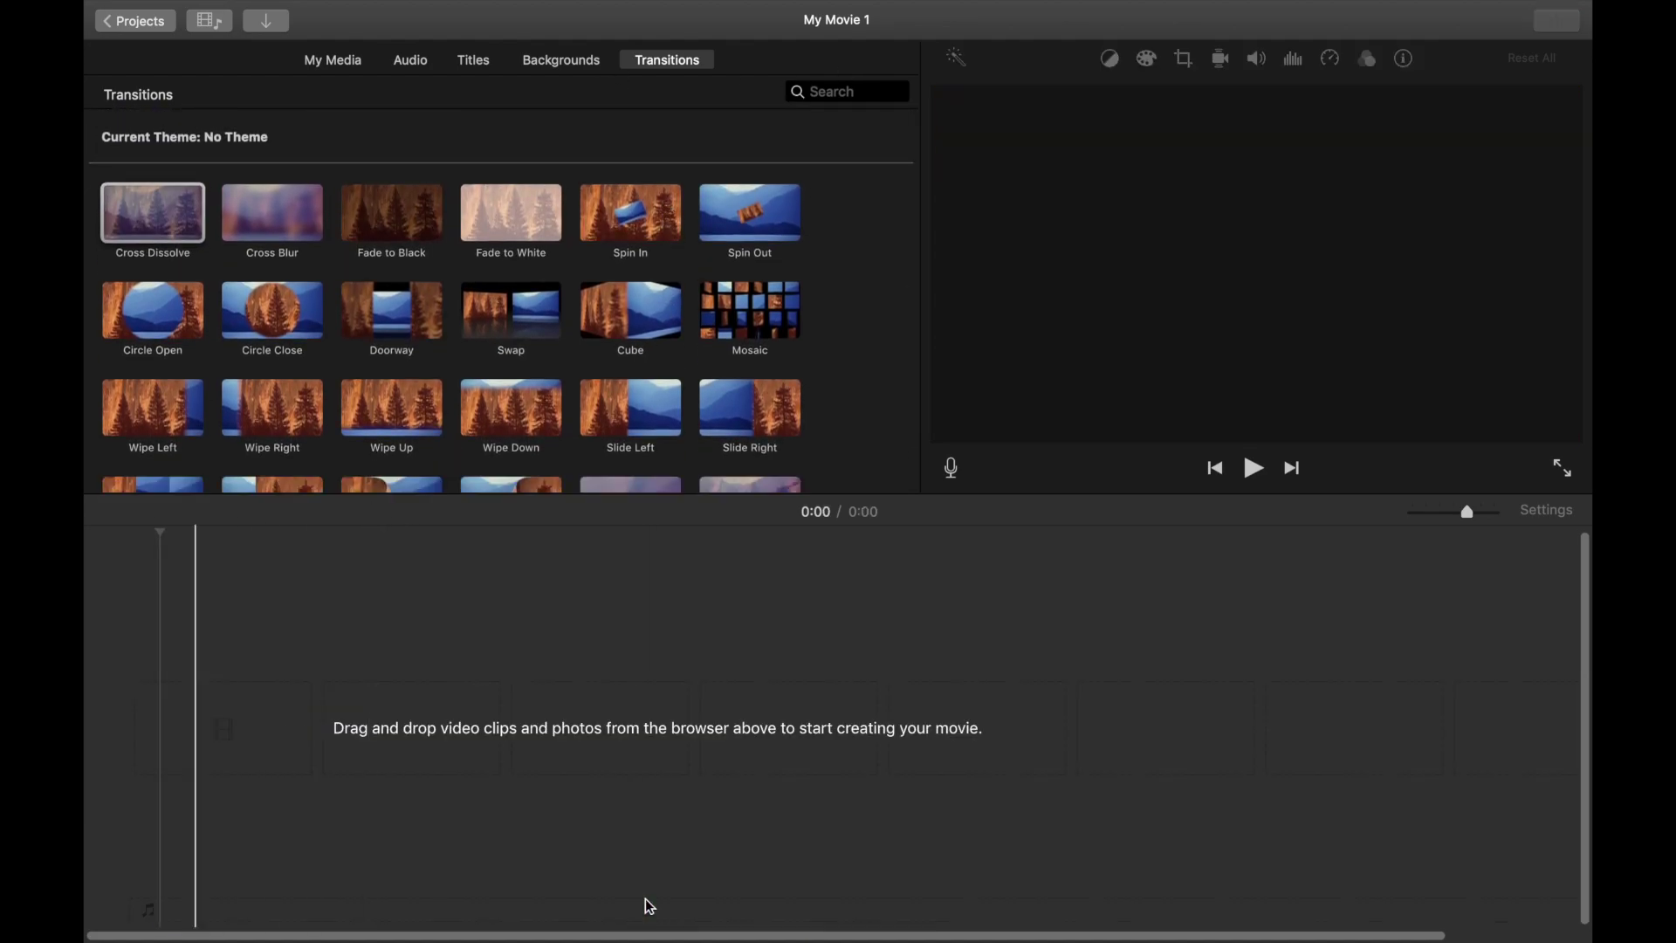
Step: Add the 1.6-minute talking video clip from the project media to the timeline and select it
left_click(348, 63)
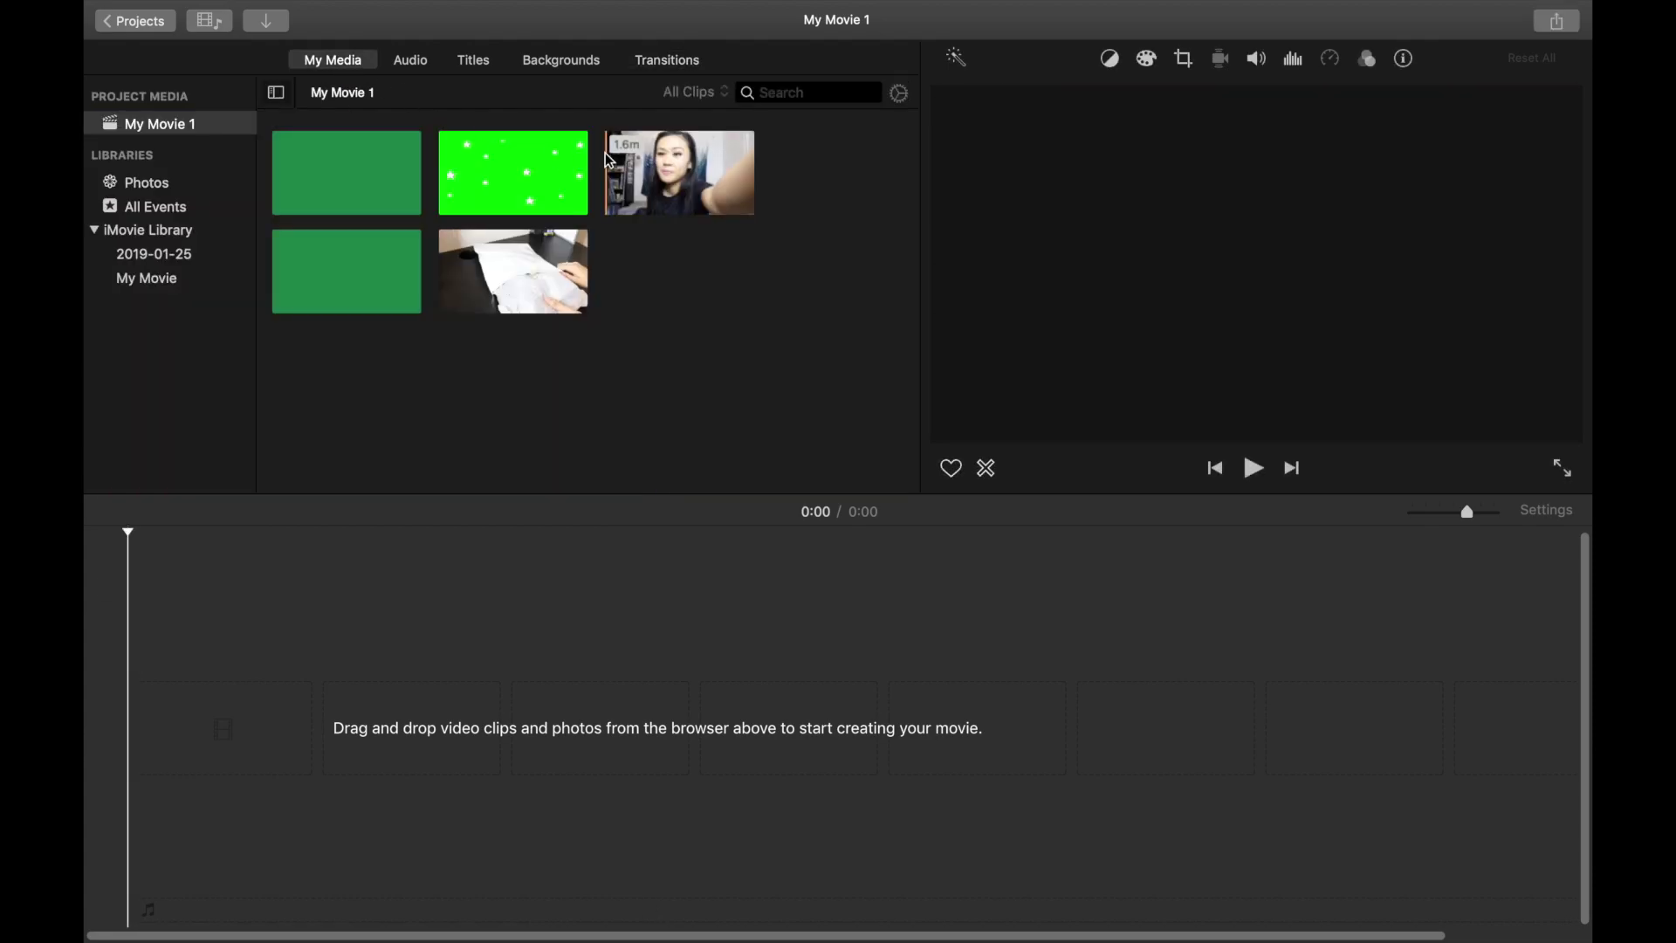
left_click_drag(681, 174, 224, 598)
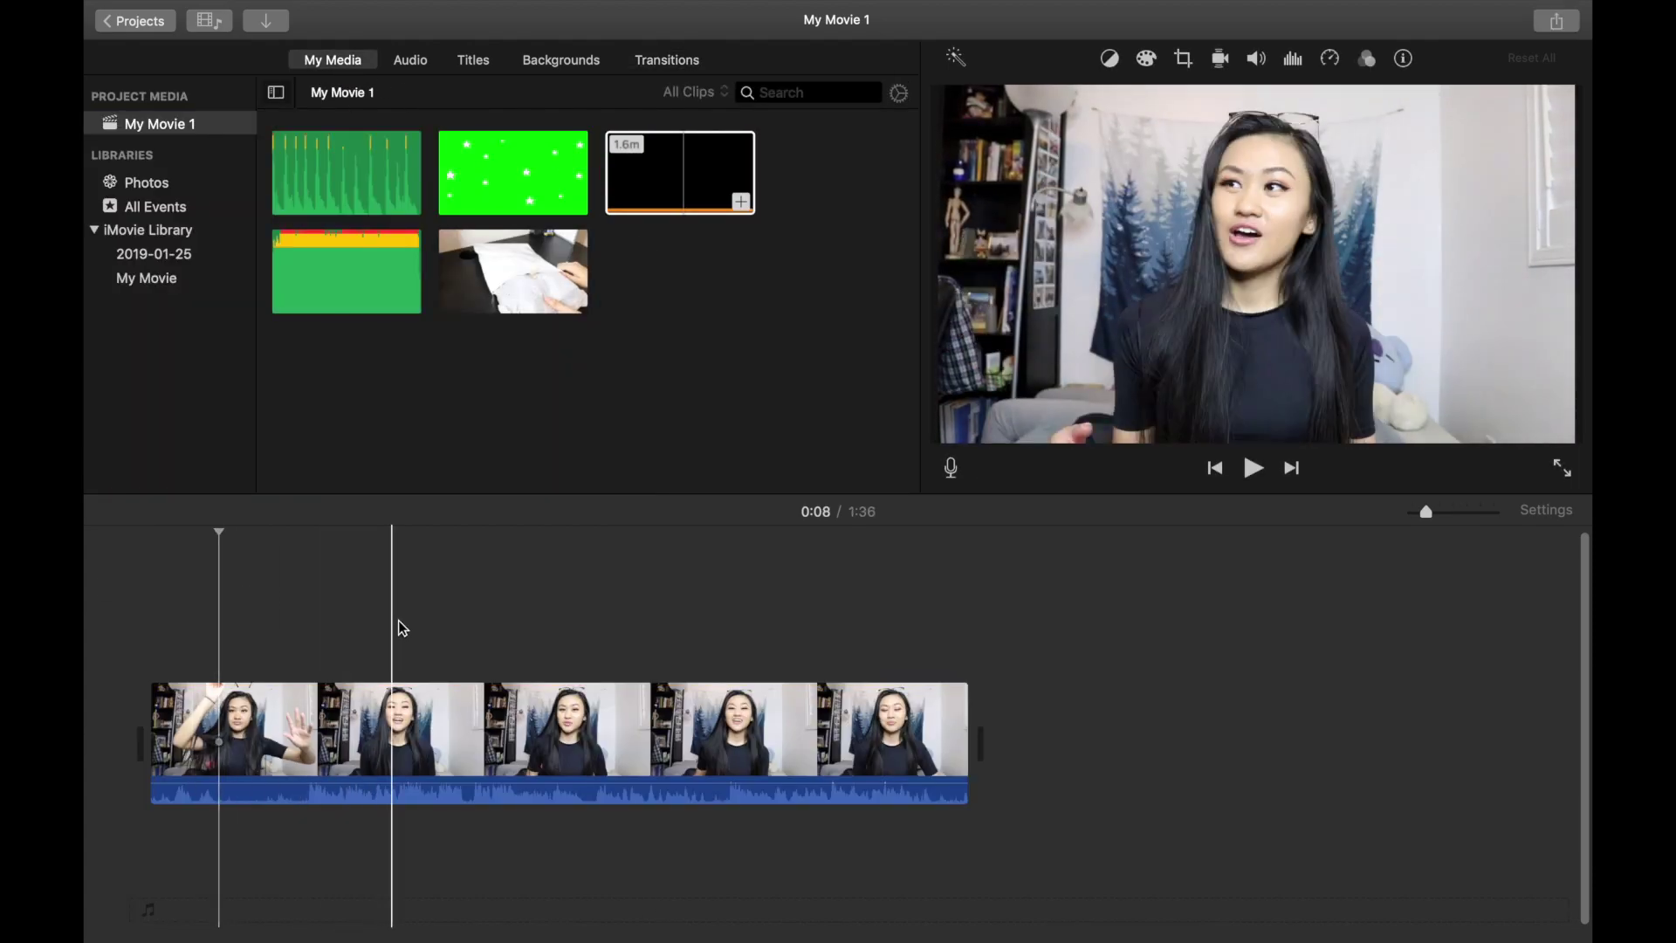
left_click(389, 710)
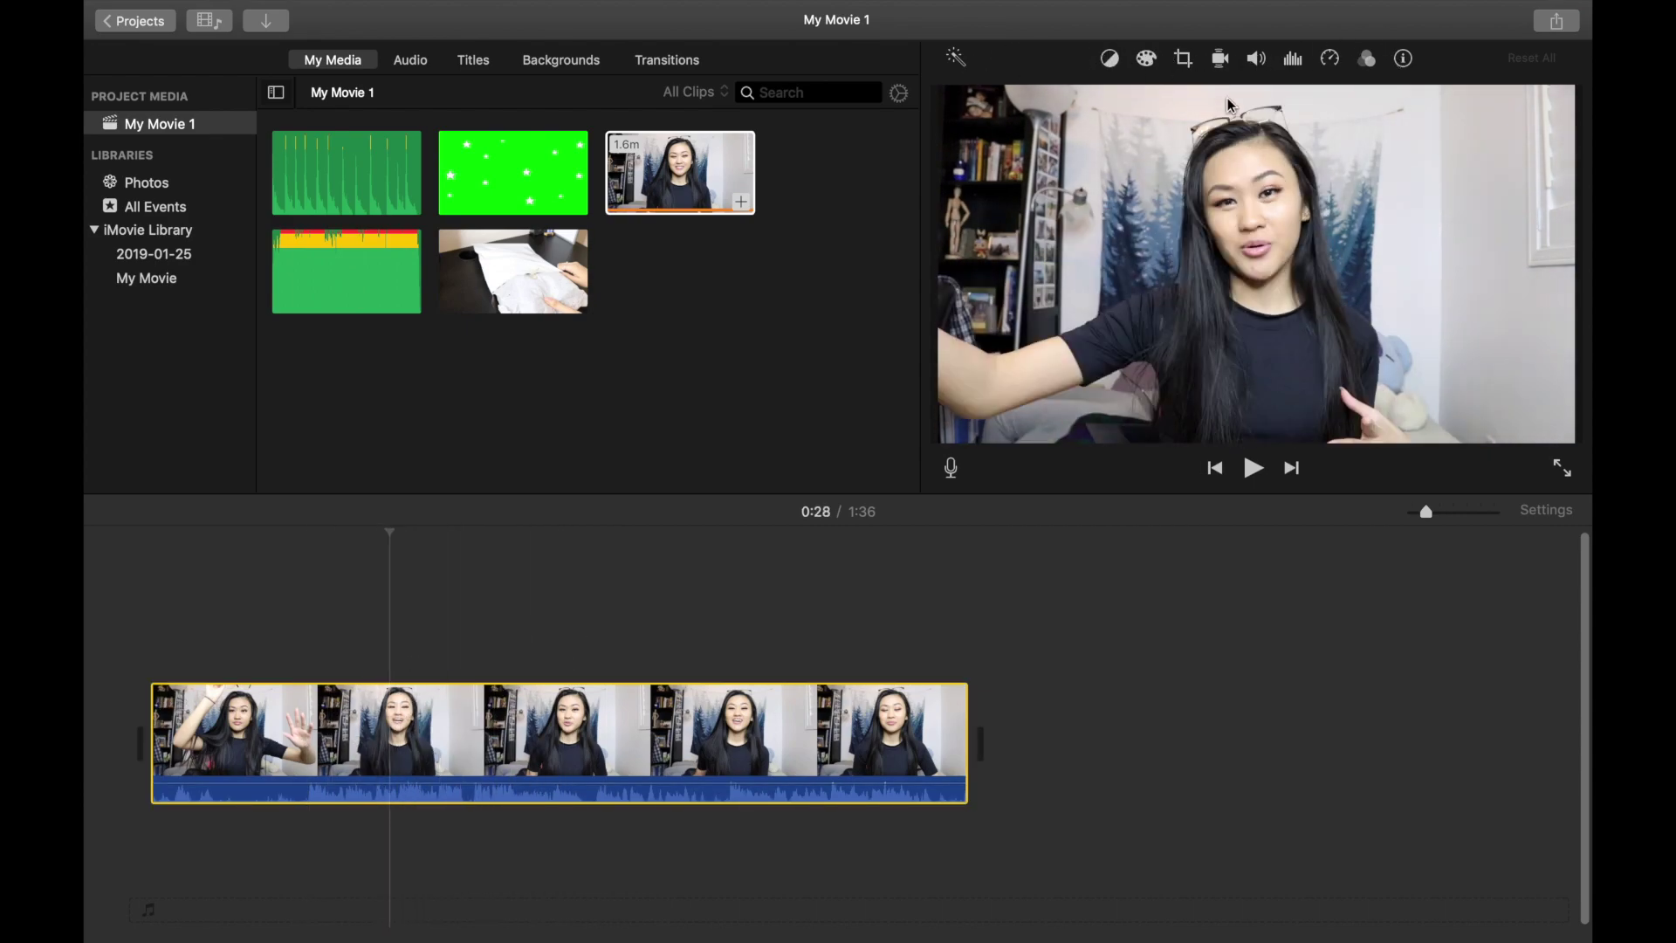
Step: Try automatic enhancement on the talking clip, followed by the Auto color balance at another frame
left_click(957, 62)
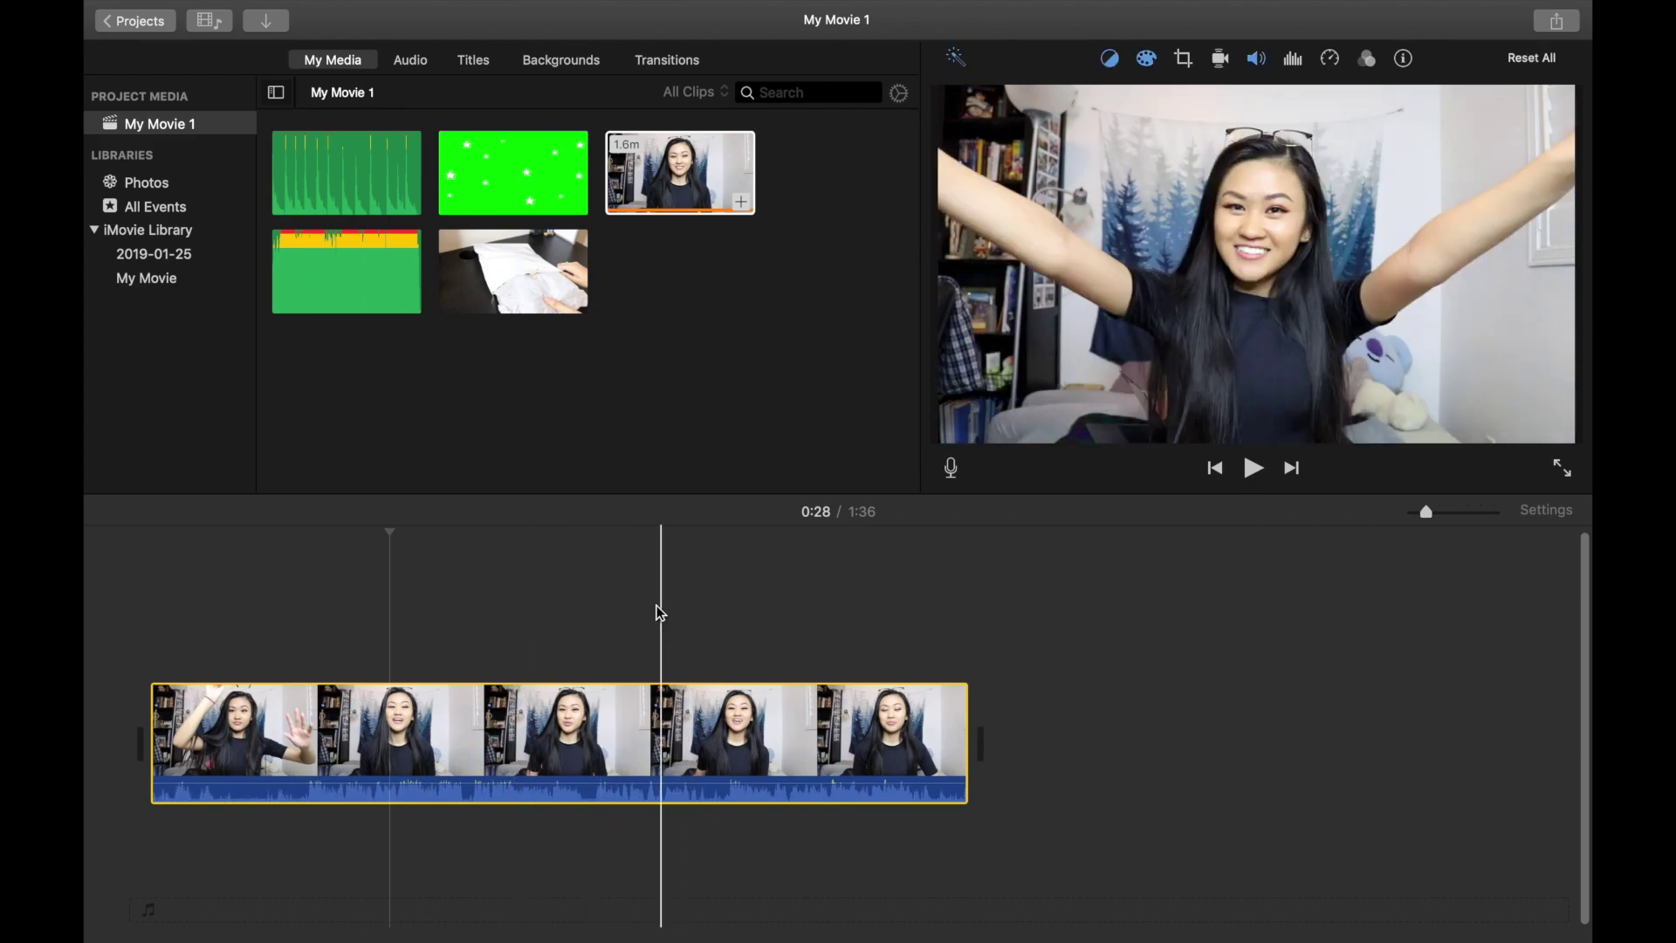
left_click(613, 646)
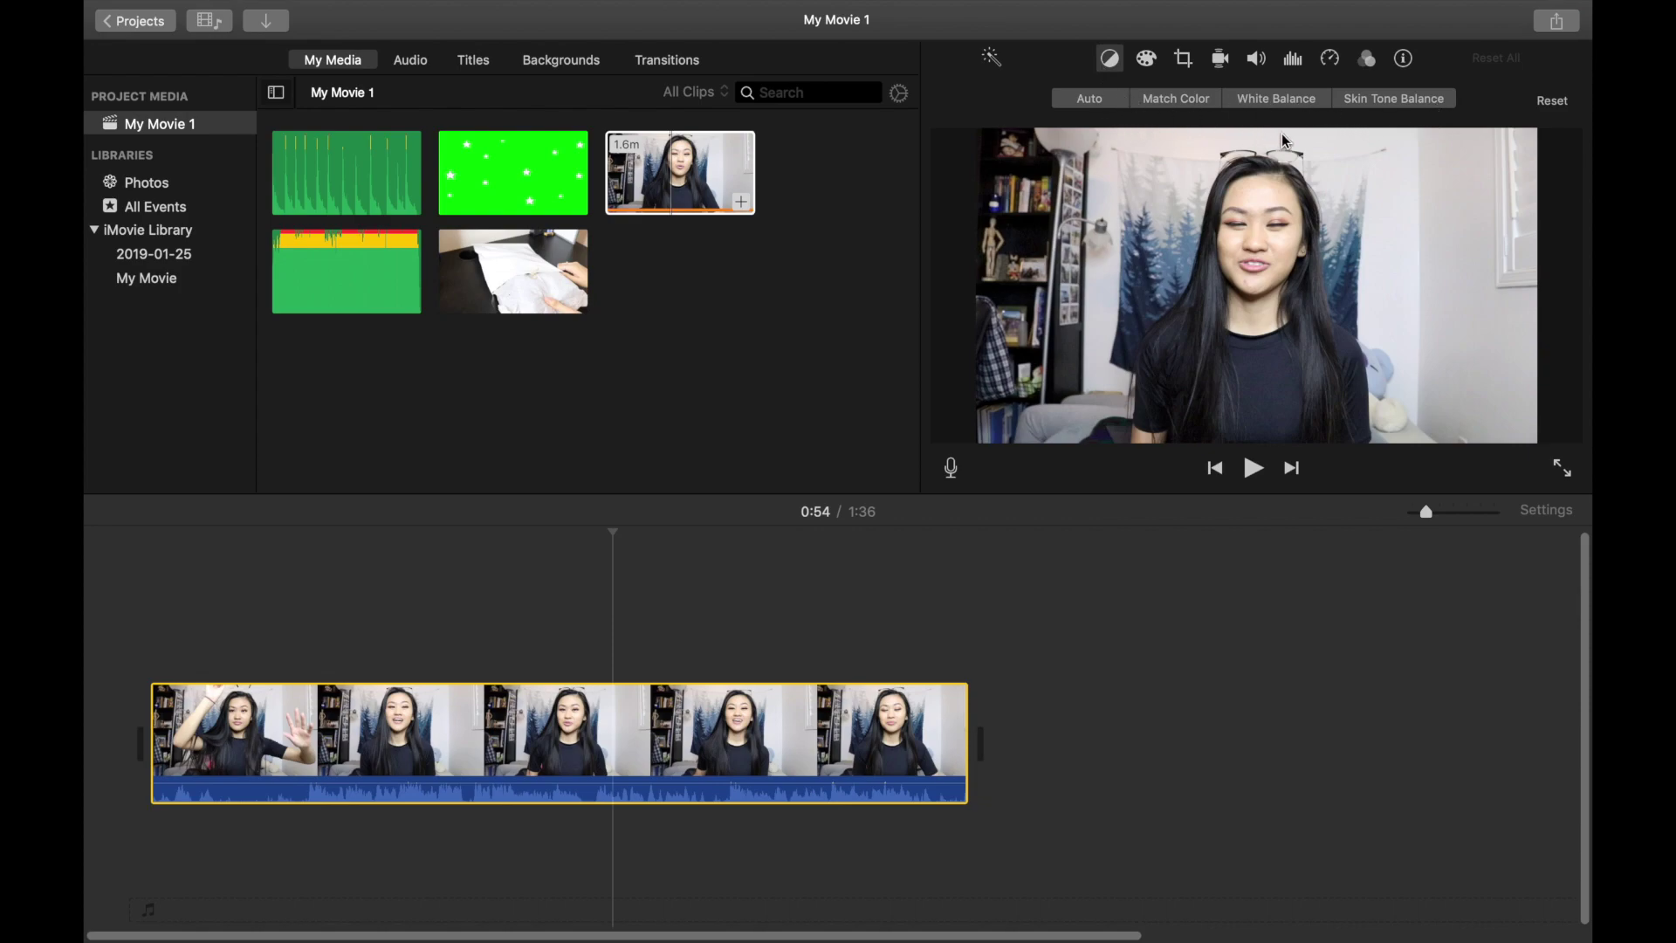
left_click(1095, 103)
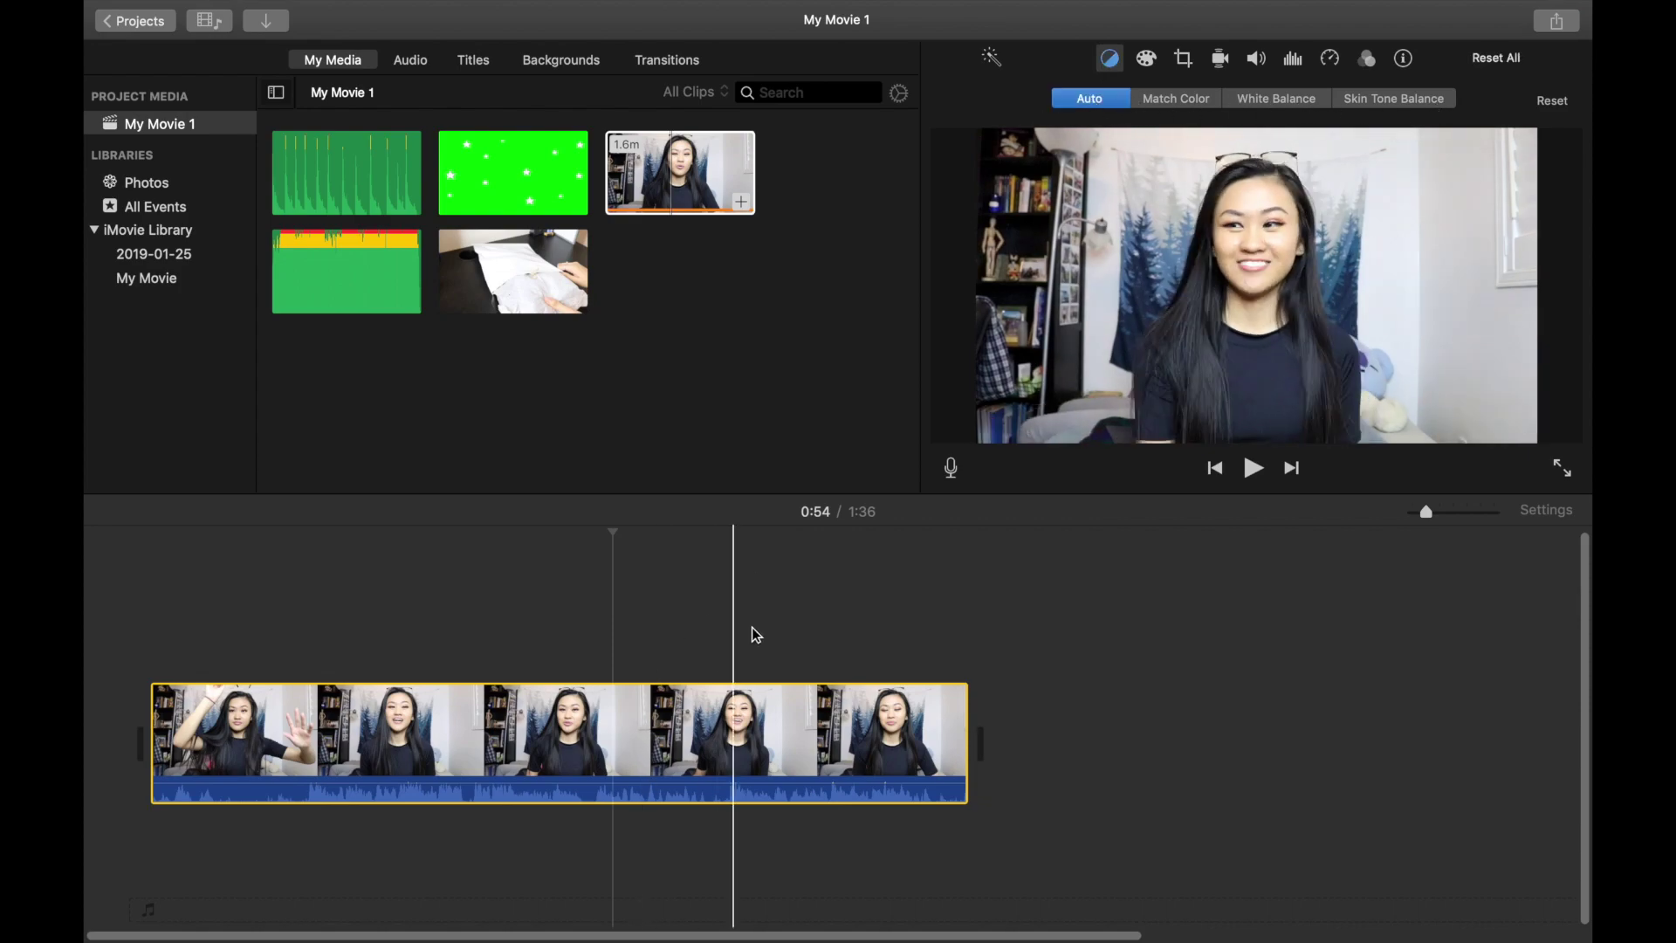
Step: Try Match Color and then White Balance with a color sampled from the frame, cancelling the white balance
left_click(1192, 103)
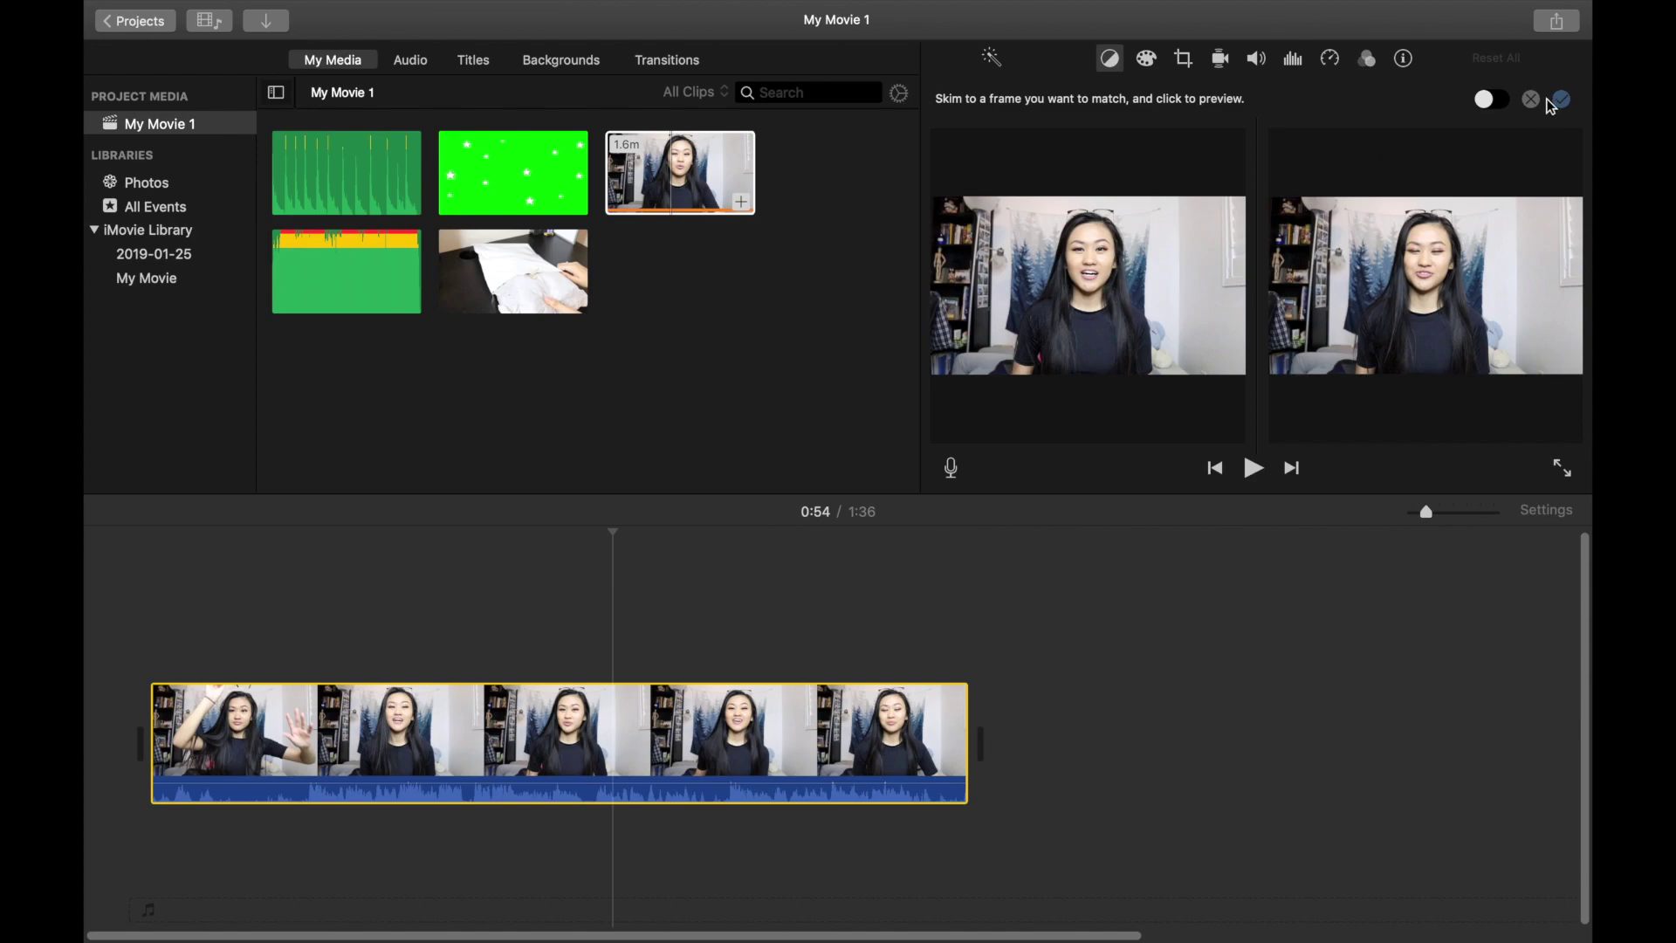
left_click(1491, 99)
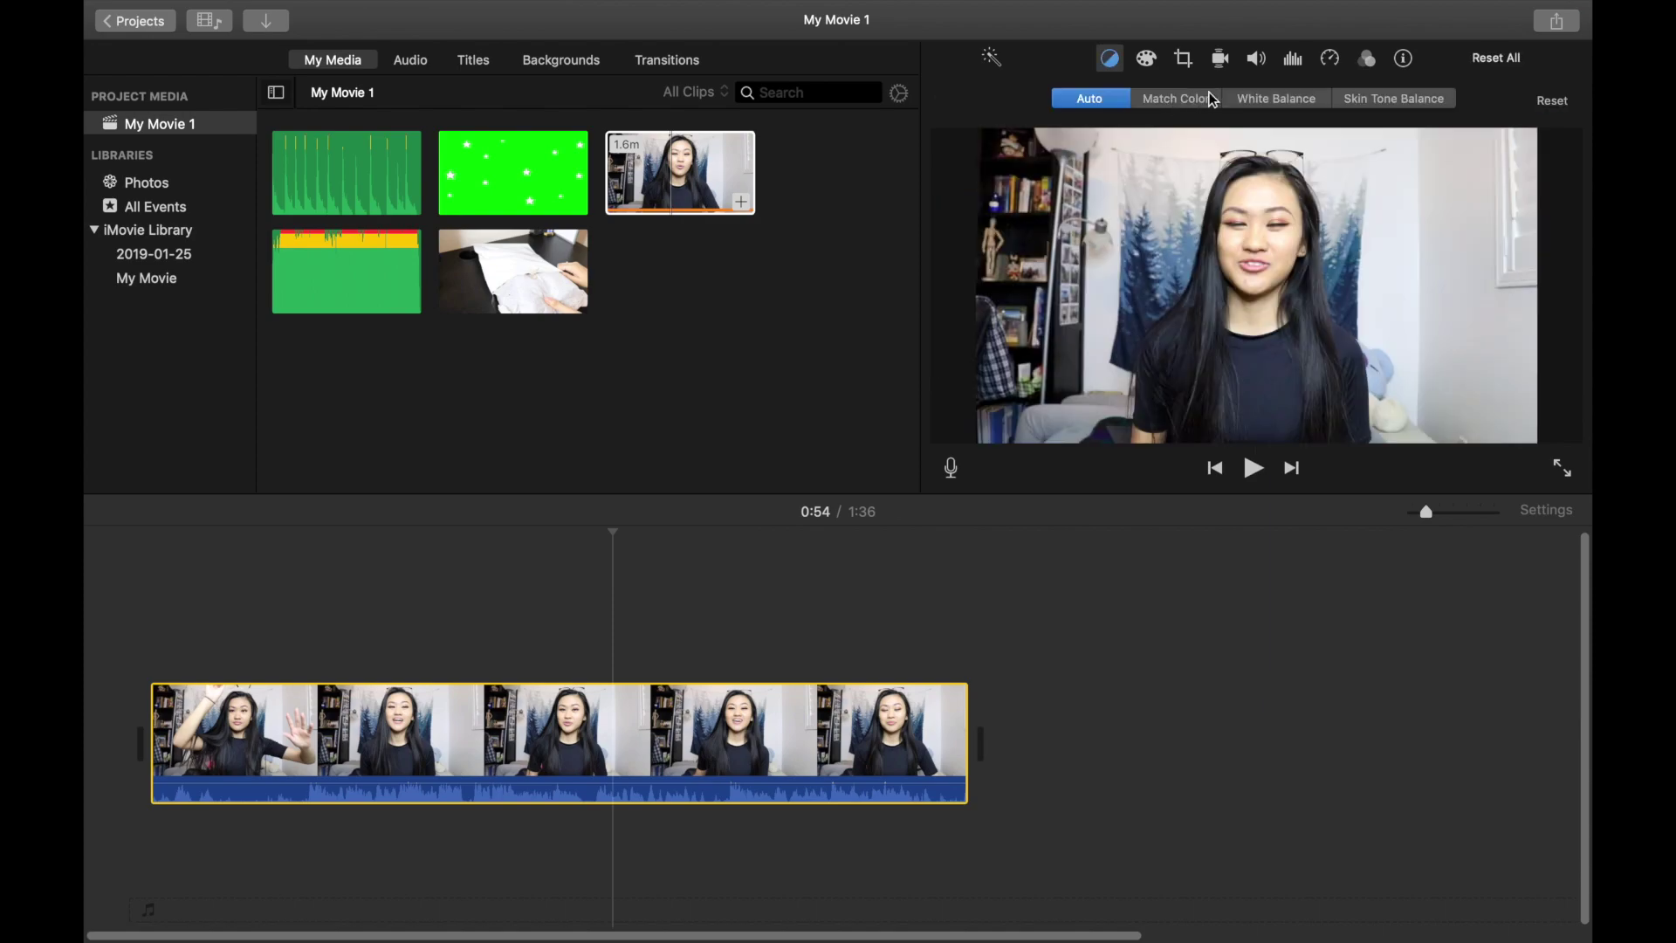
left_click(1293, 96)
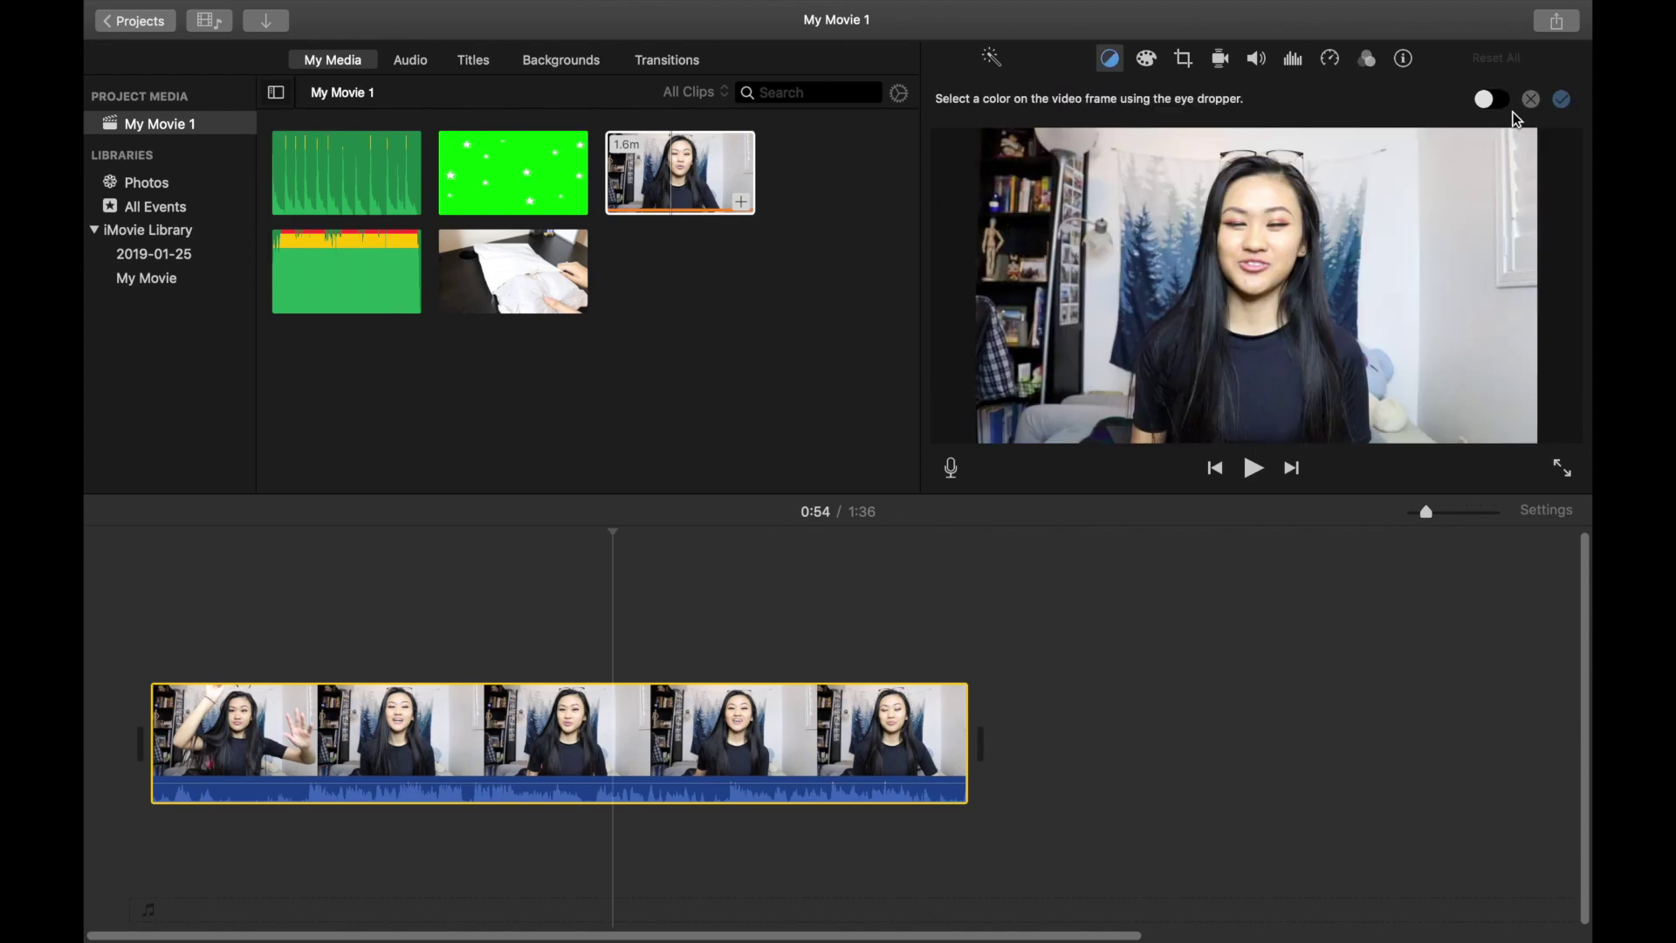
left_click(1292, 246)
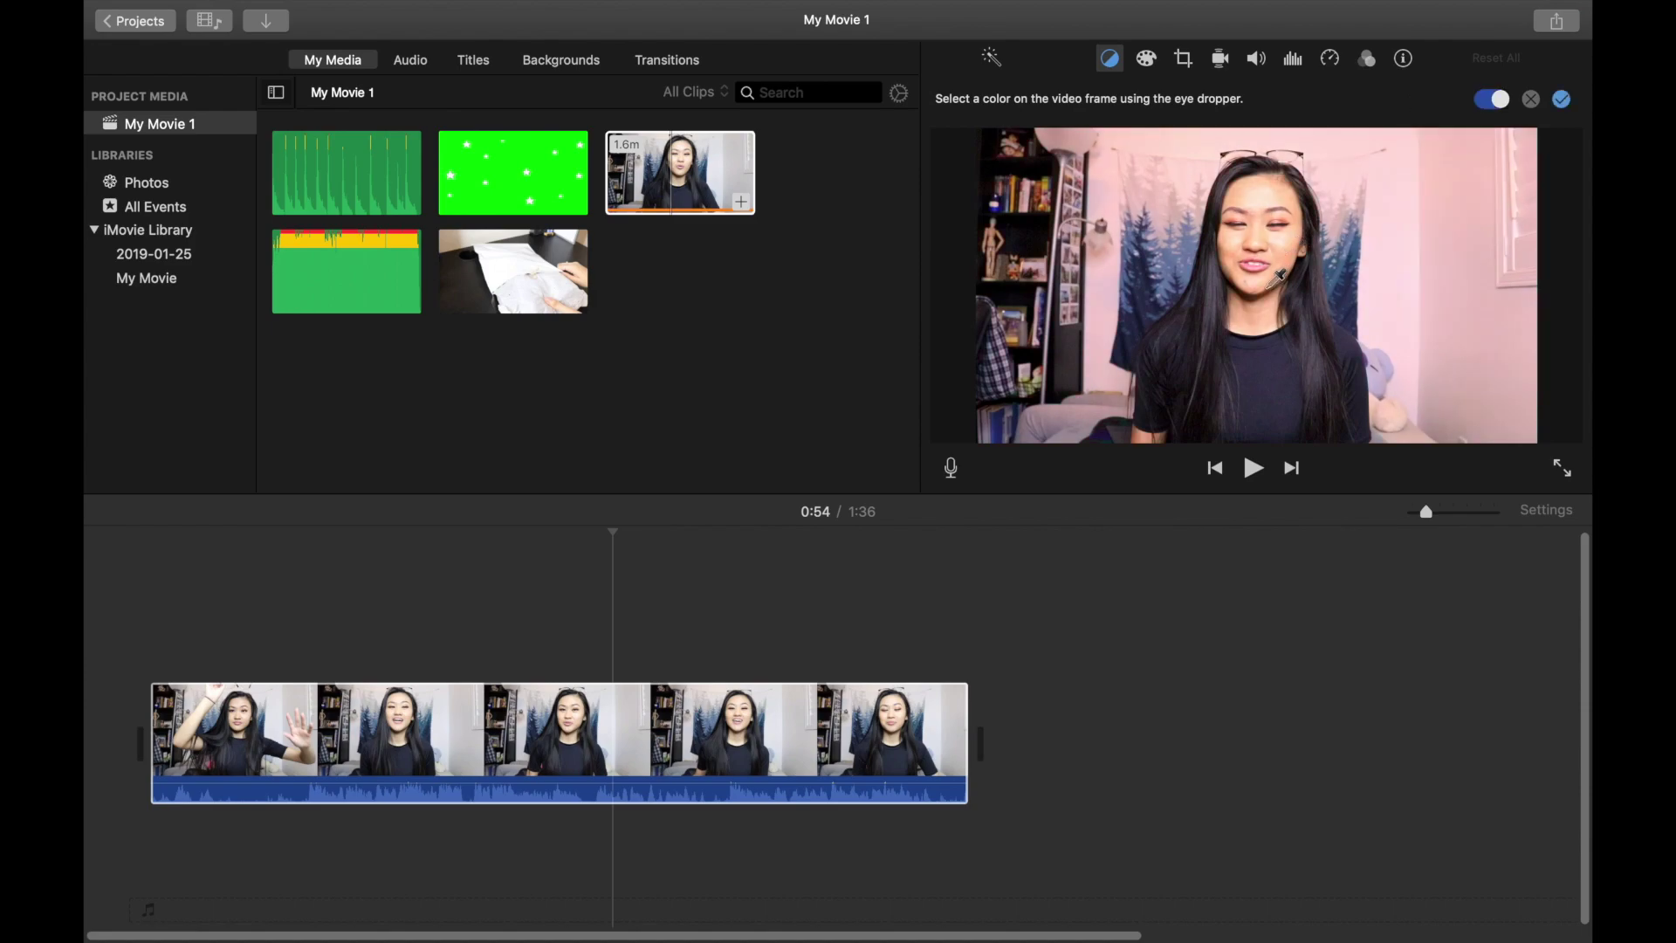
left_click(1529, 99)
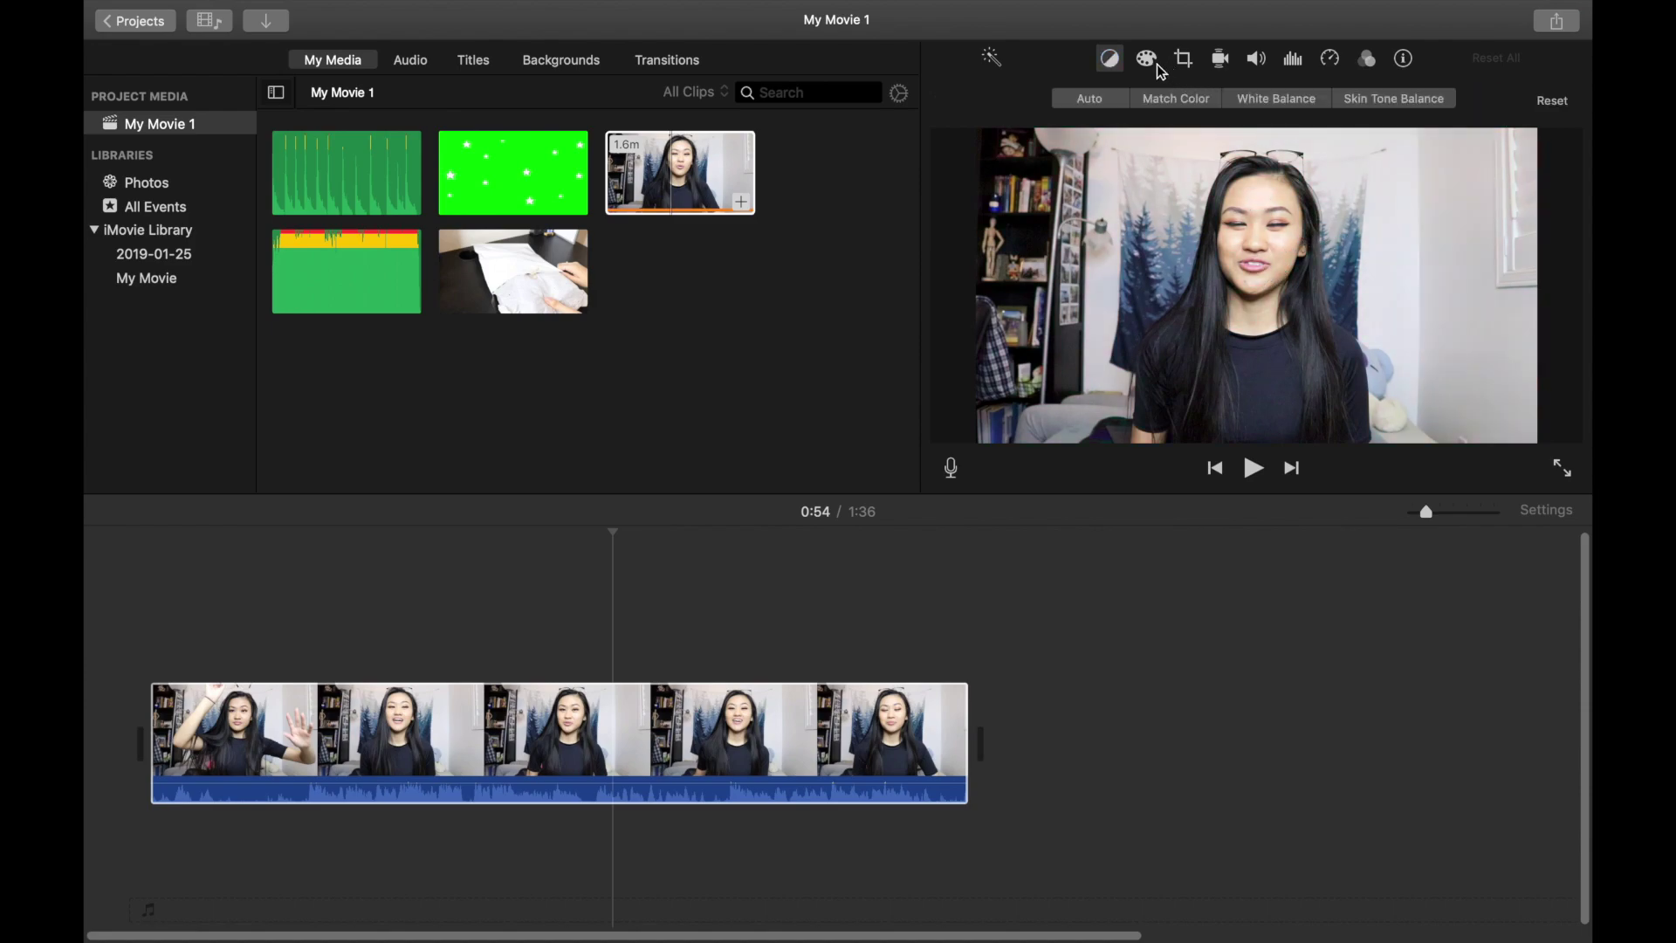
Step: Try color correction on the clip by lowering the highlights, raising the contrast and deepening the shadows
left_click(1156, 65)
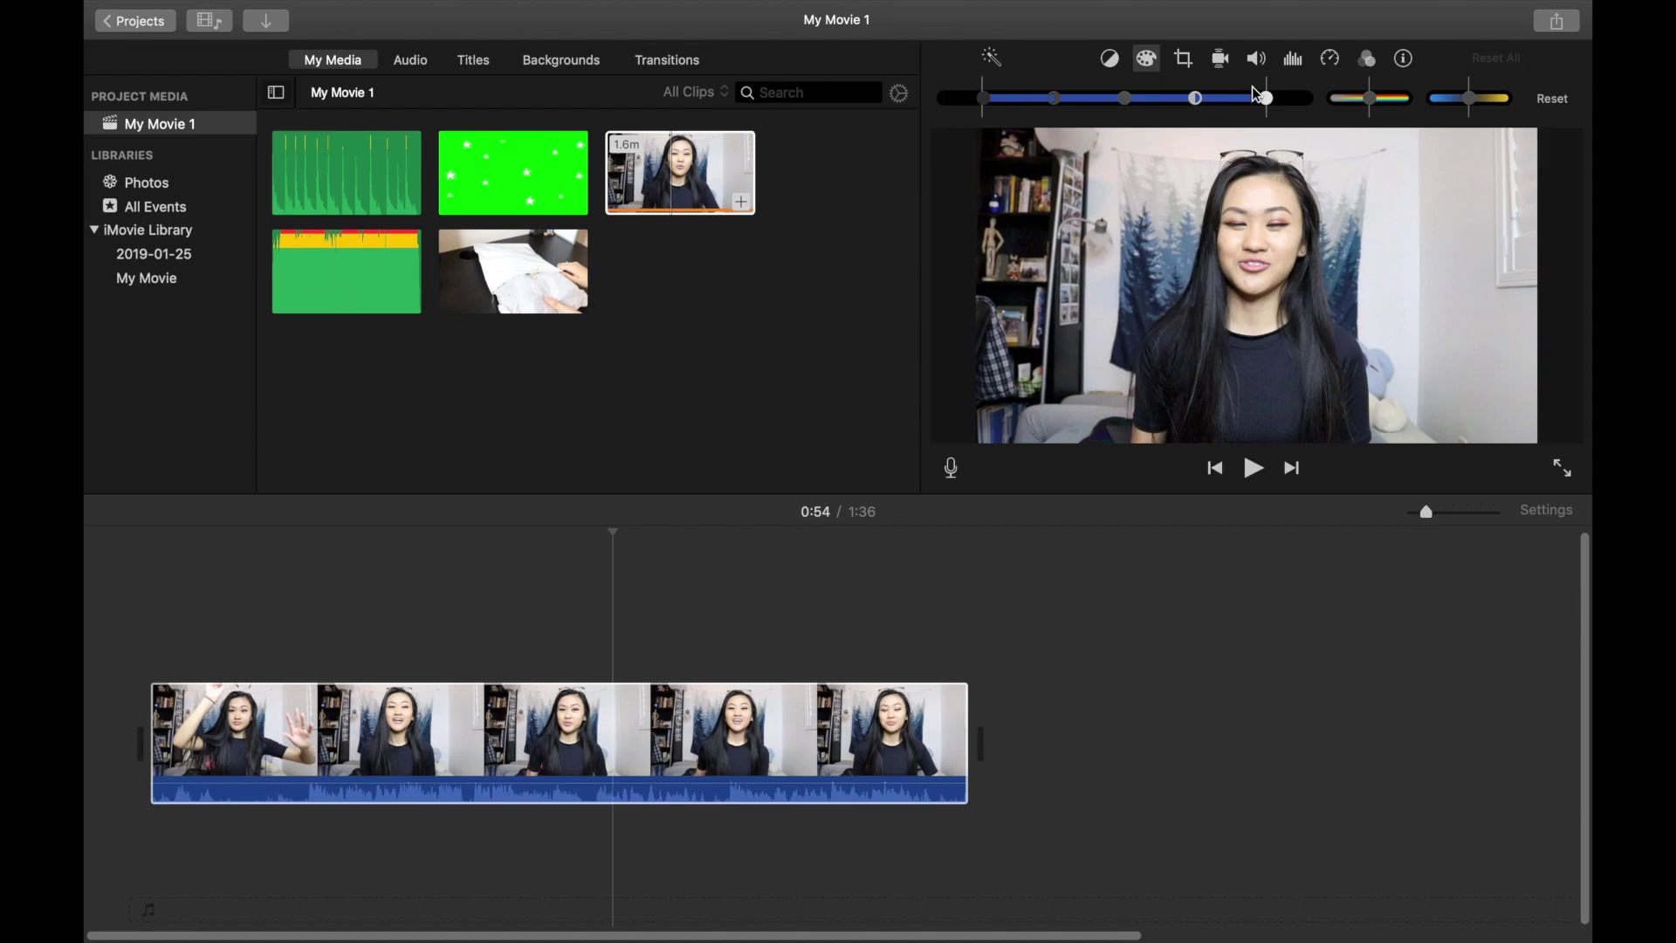
left_click_drag(1269, 105, 1251, 103)
left_click(1110, 59)
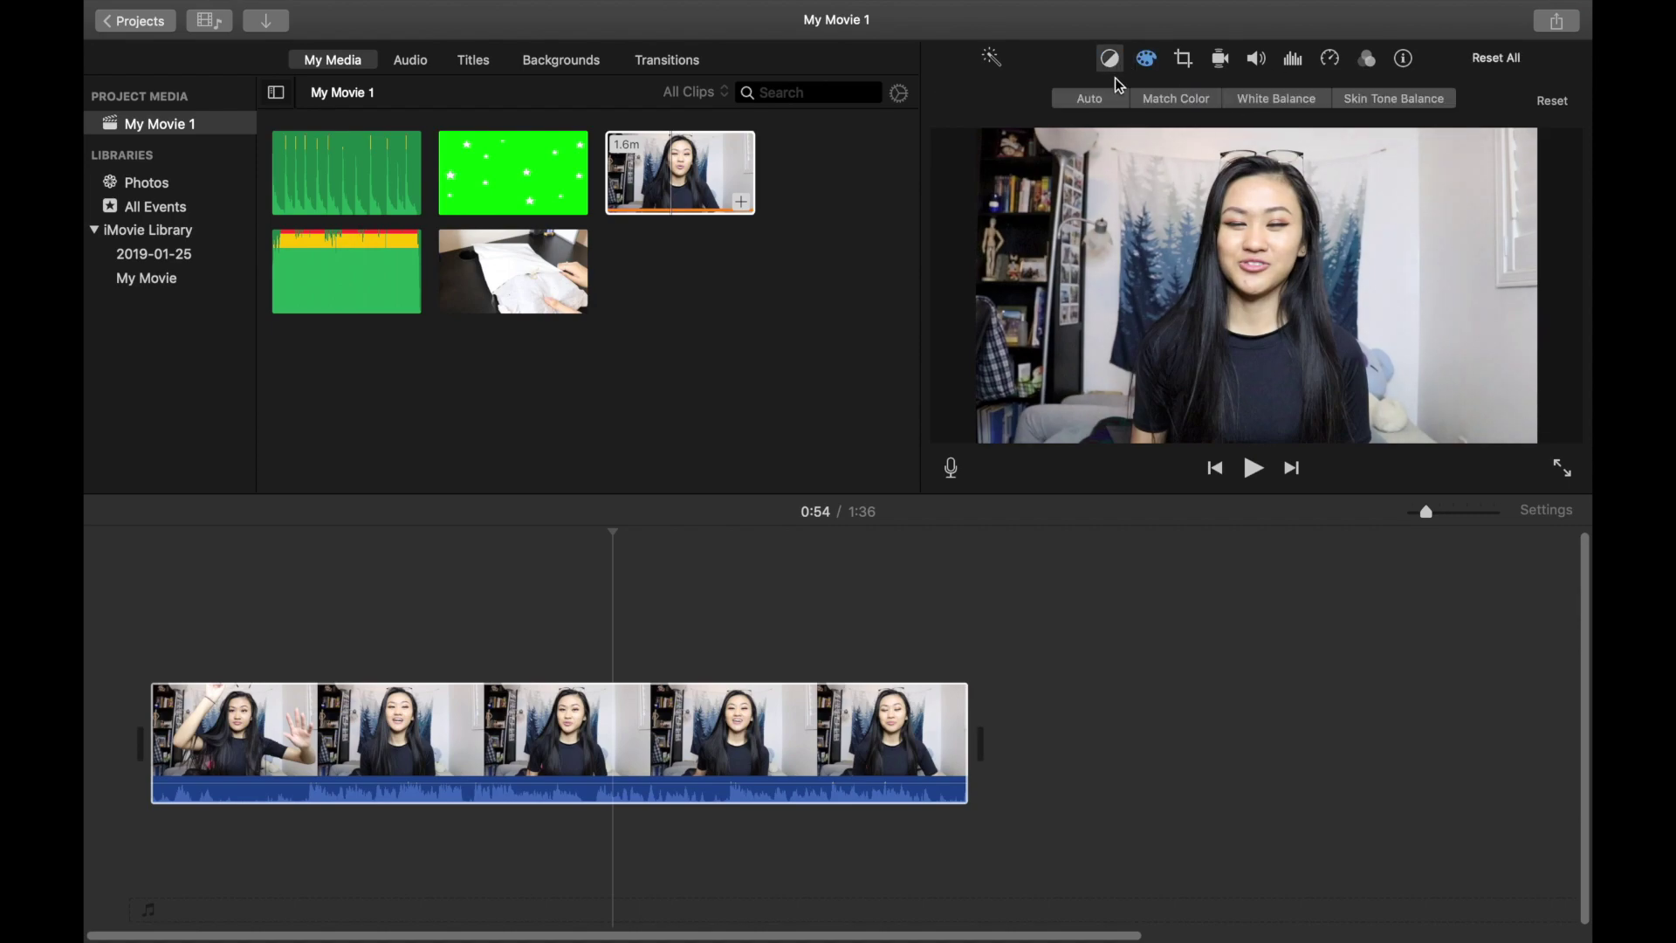
left_click(1146, 59)
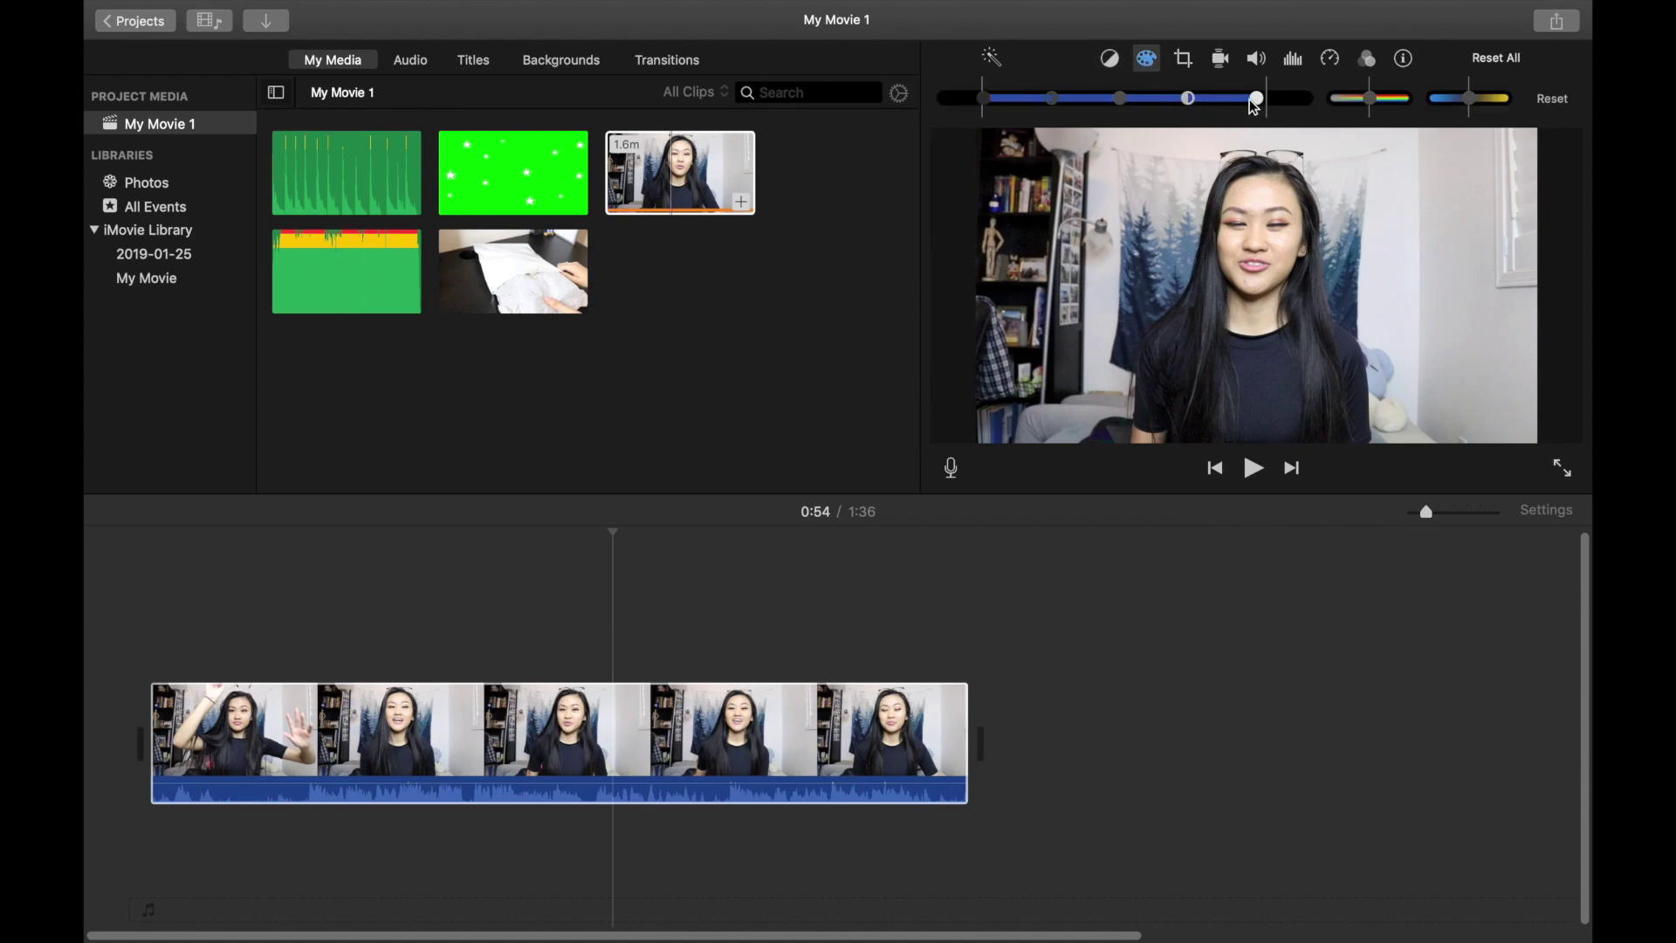
left_click_drag(1265, 105, 1213, 106)
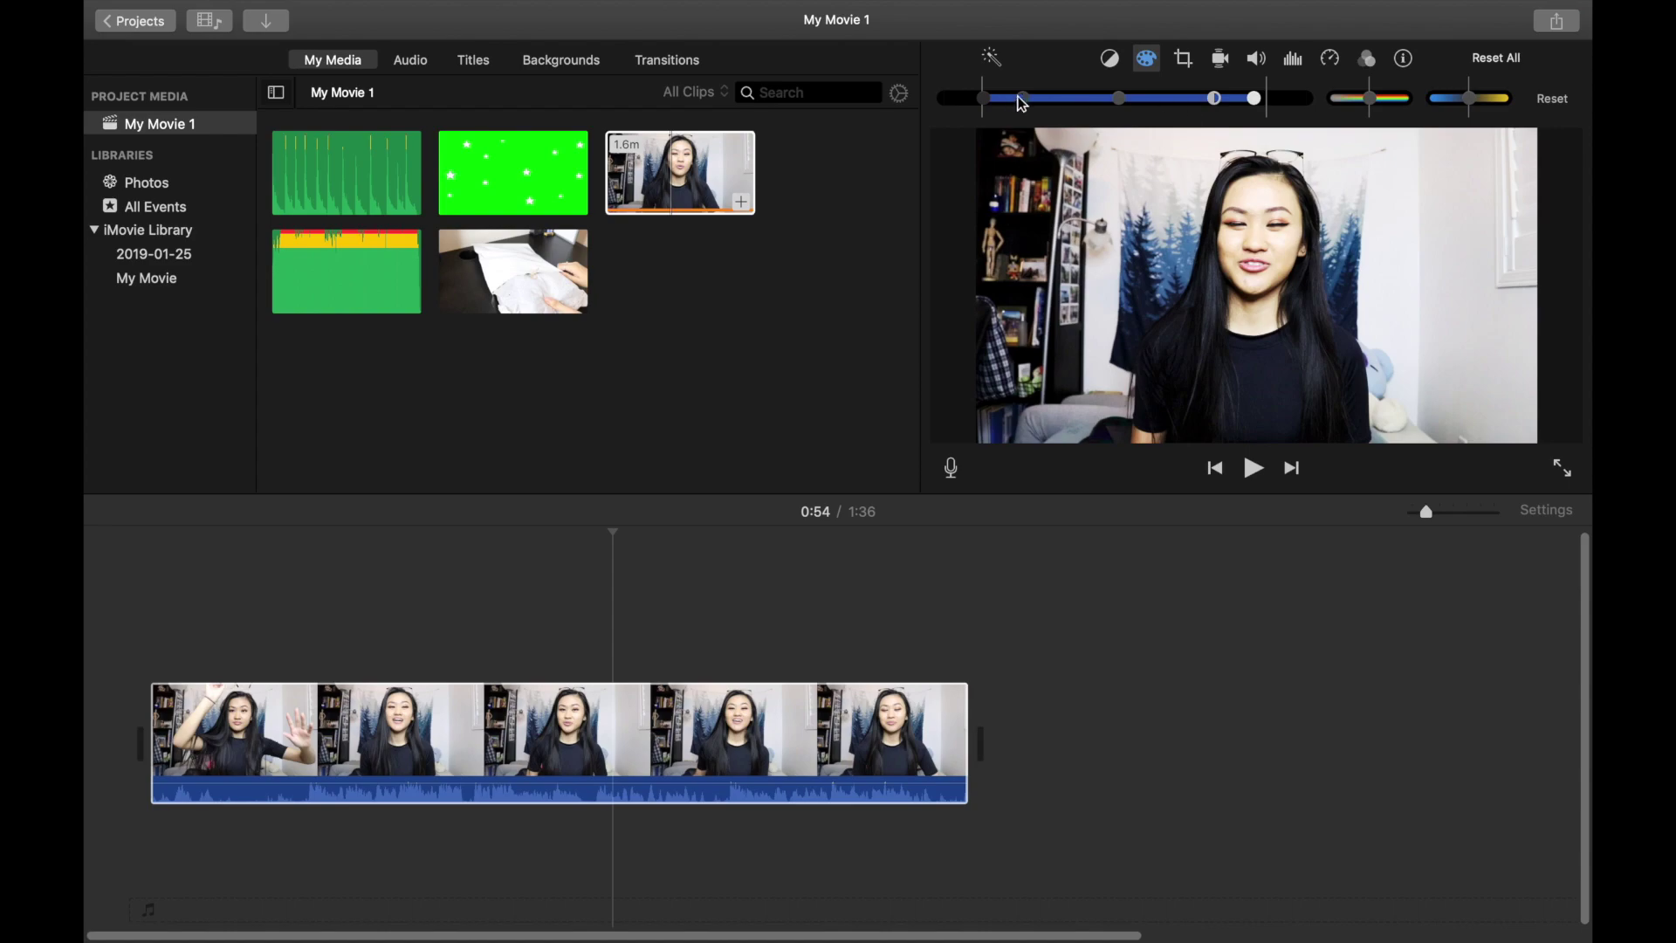
left_click_drag(981, 97, 964, 102)
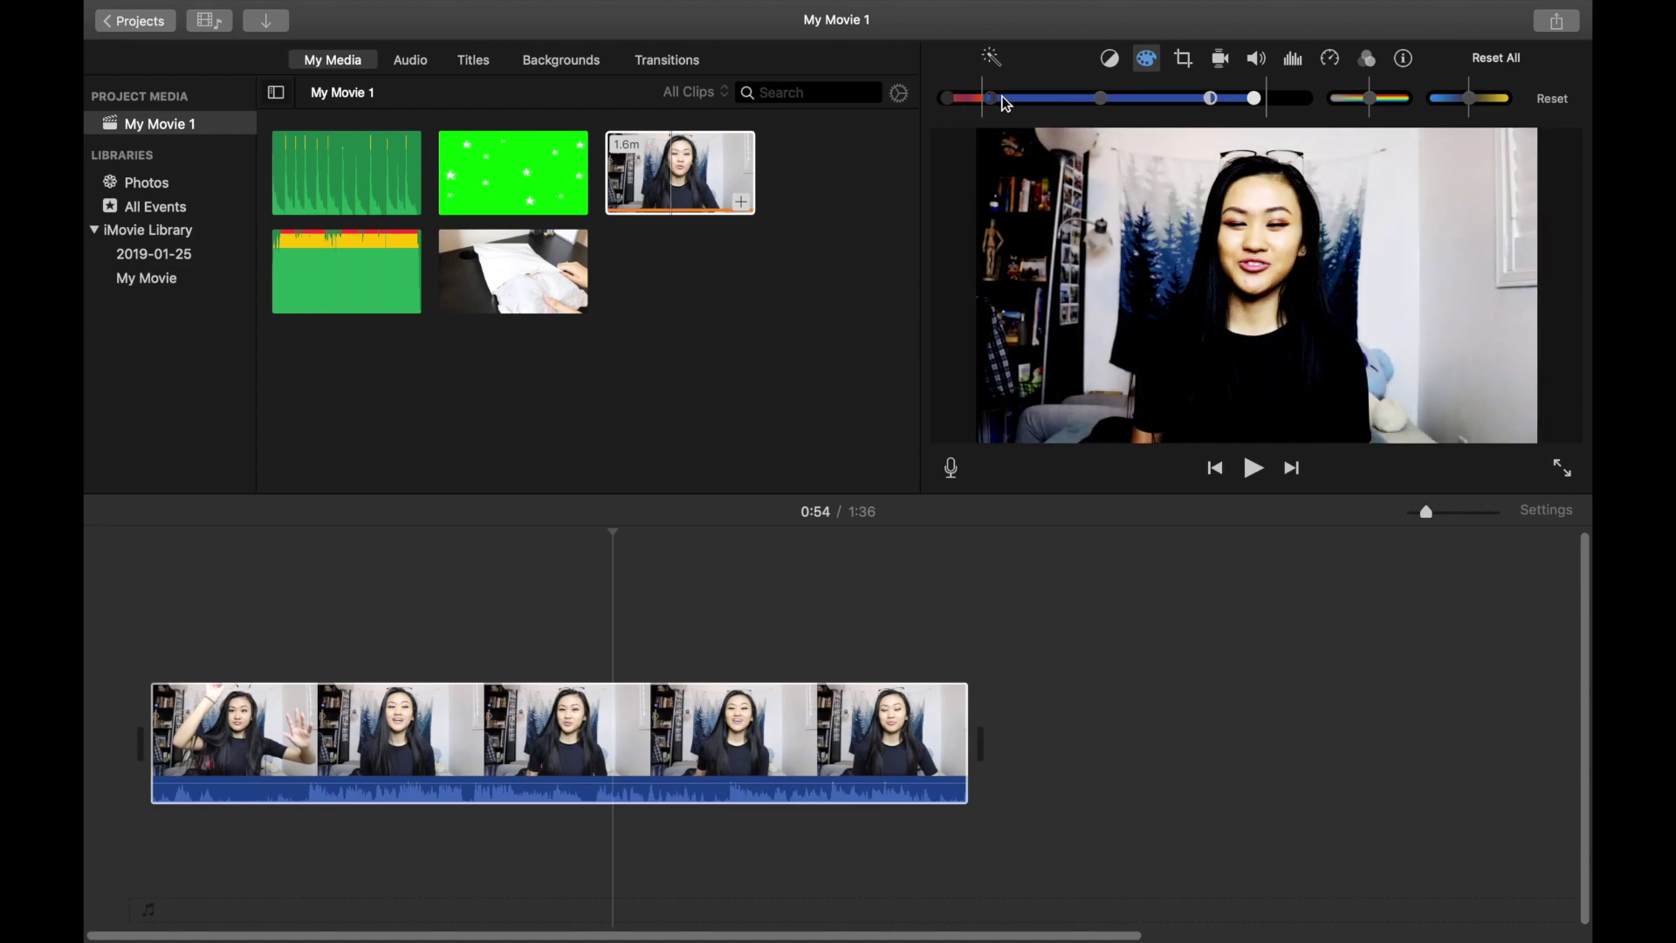
left_click(1551, 99)
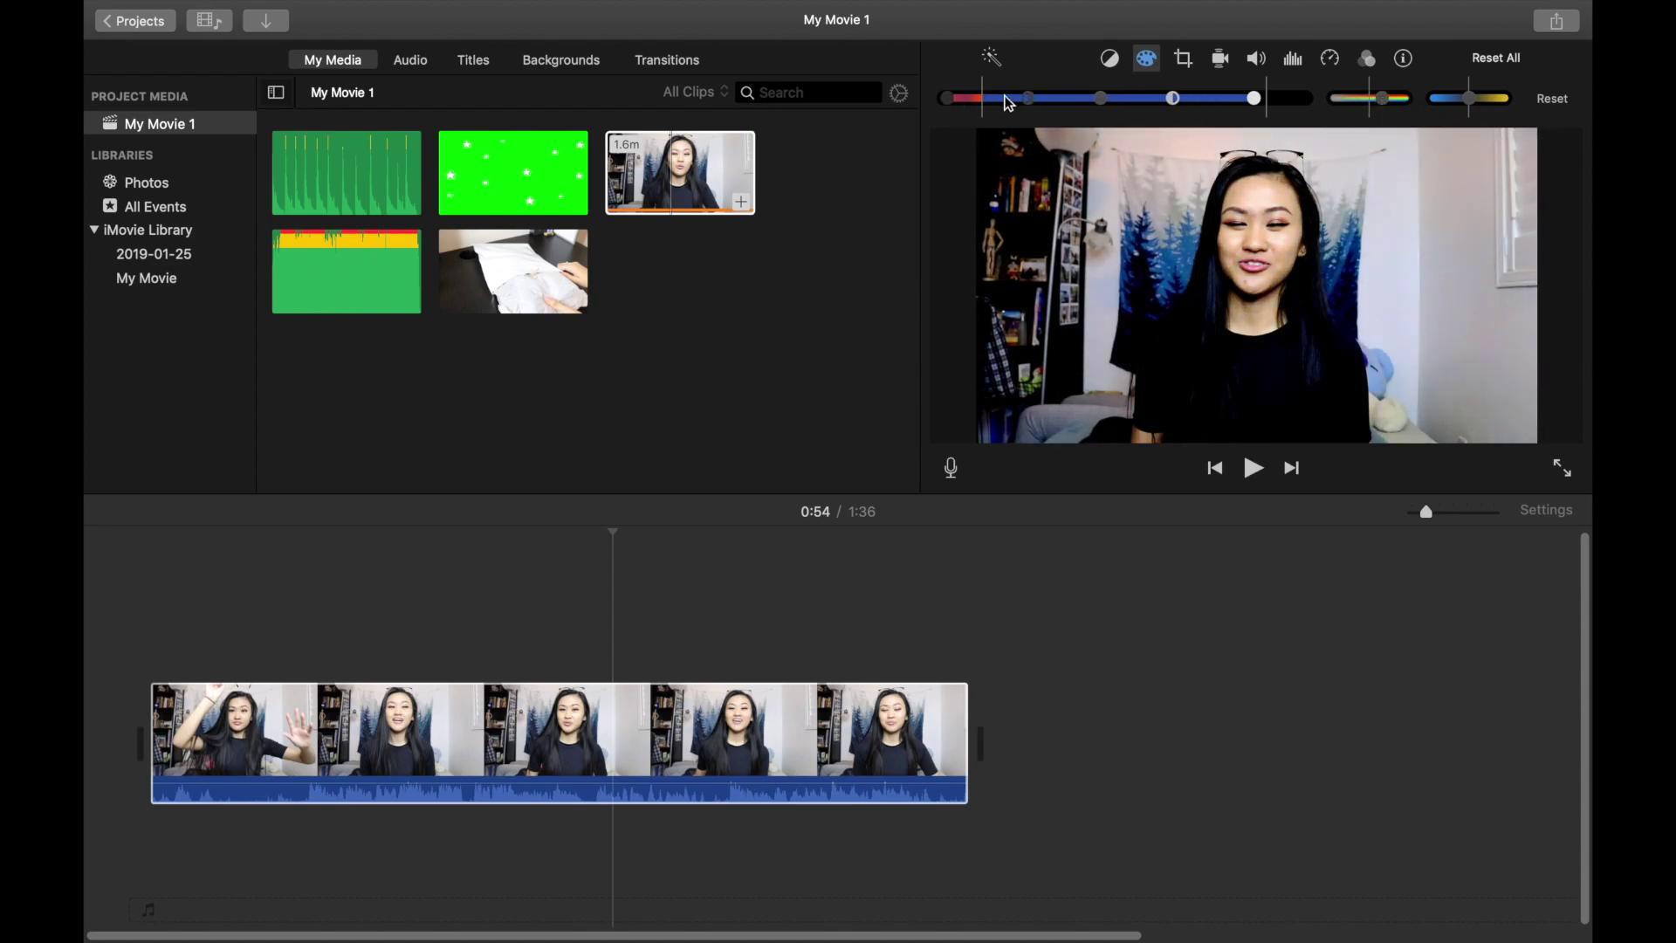
Step: Try lifting the clip's shadows, cooling its color temperature and reducing its saturation to the minimum
left_click_drag(946, 96, 1012, 97)
left_click_drag(1382, 103, 1489, 101)
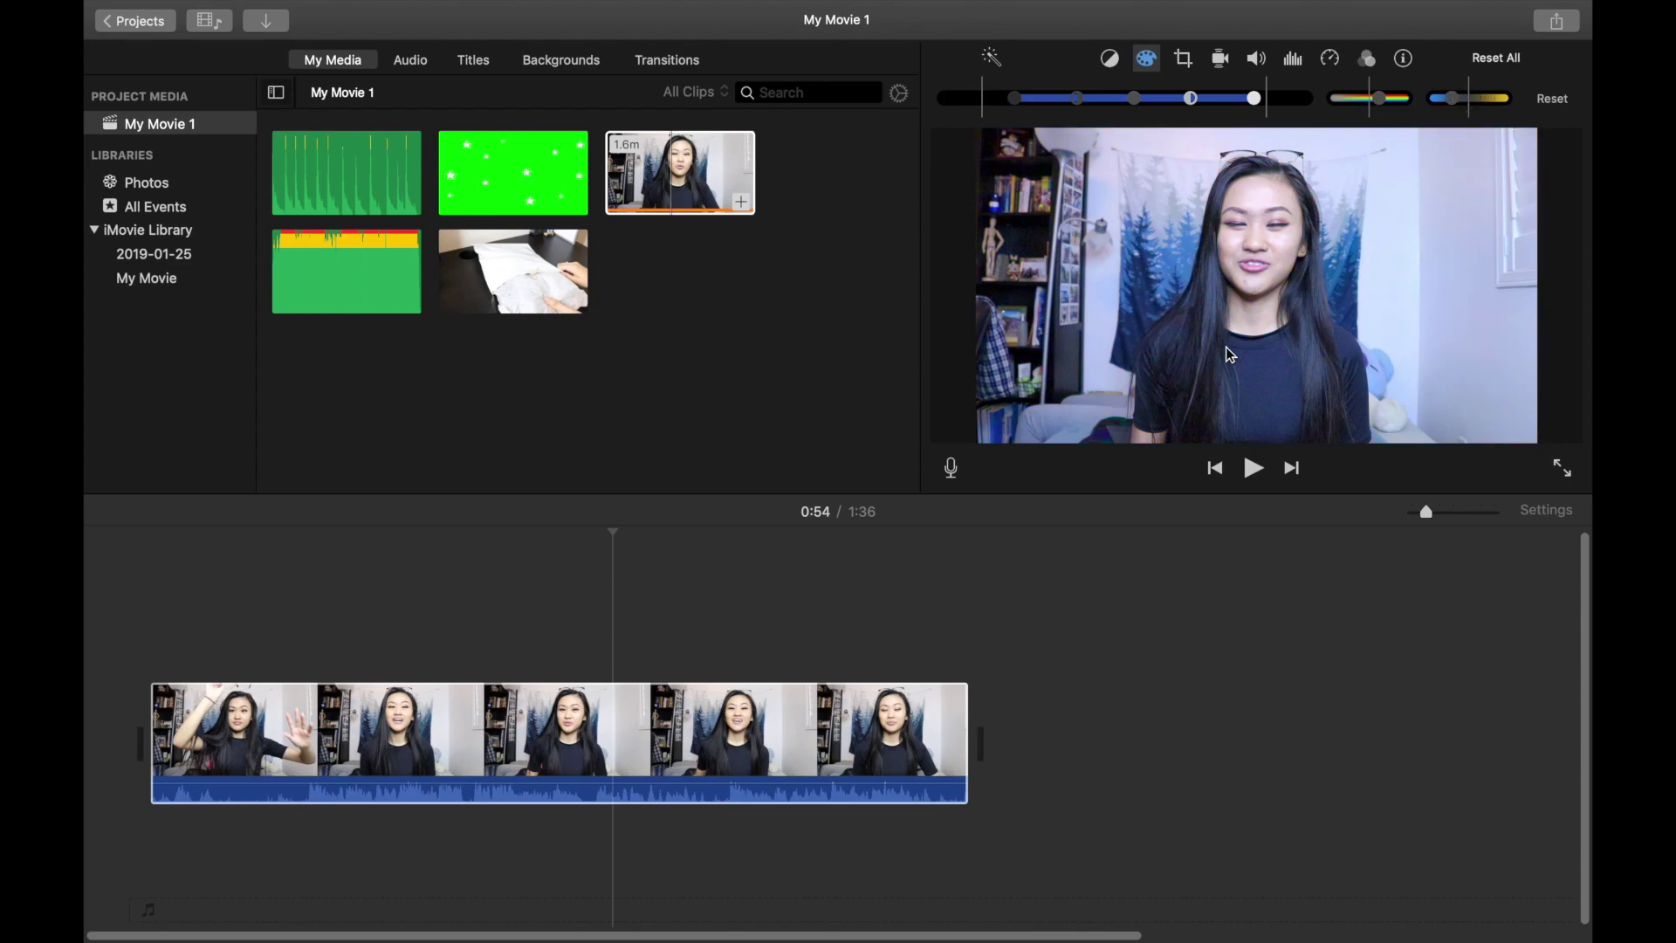
left_click_drag(1359, 109, 1367, 112)
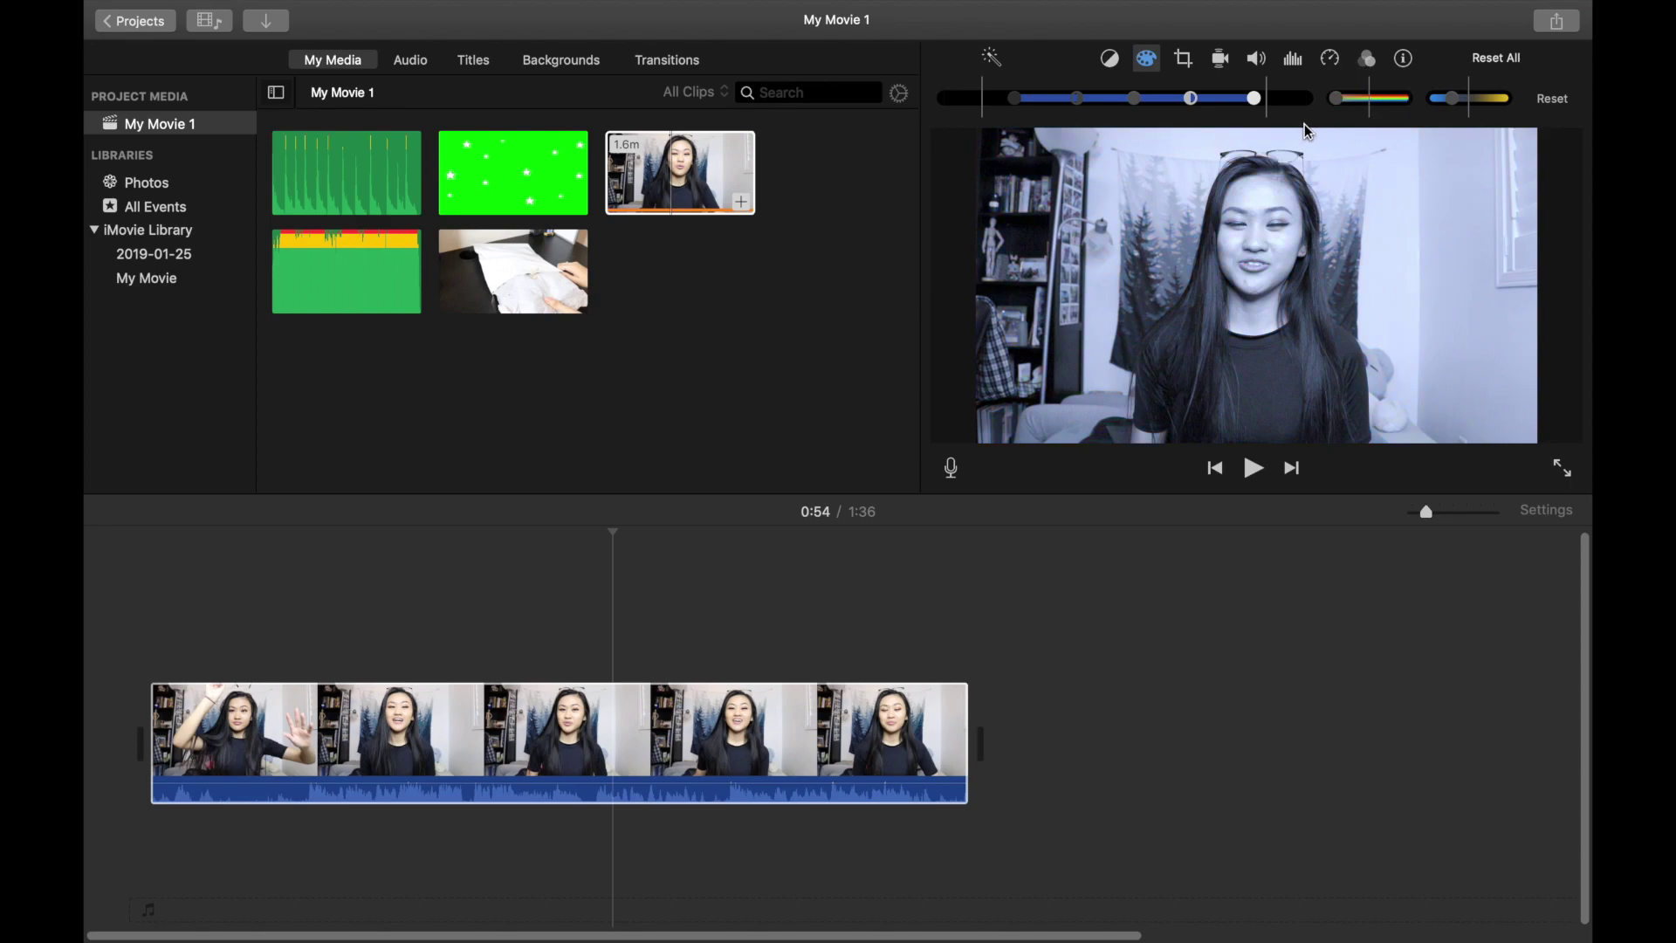
Step: Try further changes to the clip's highlights, midtones and shadows, then reset its color correction
left_click_drag(1259, 103, 1238, 101)
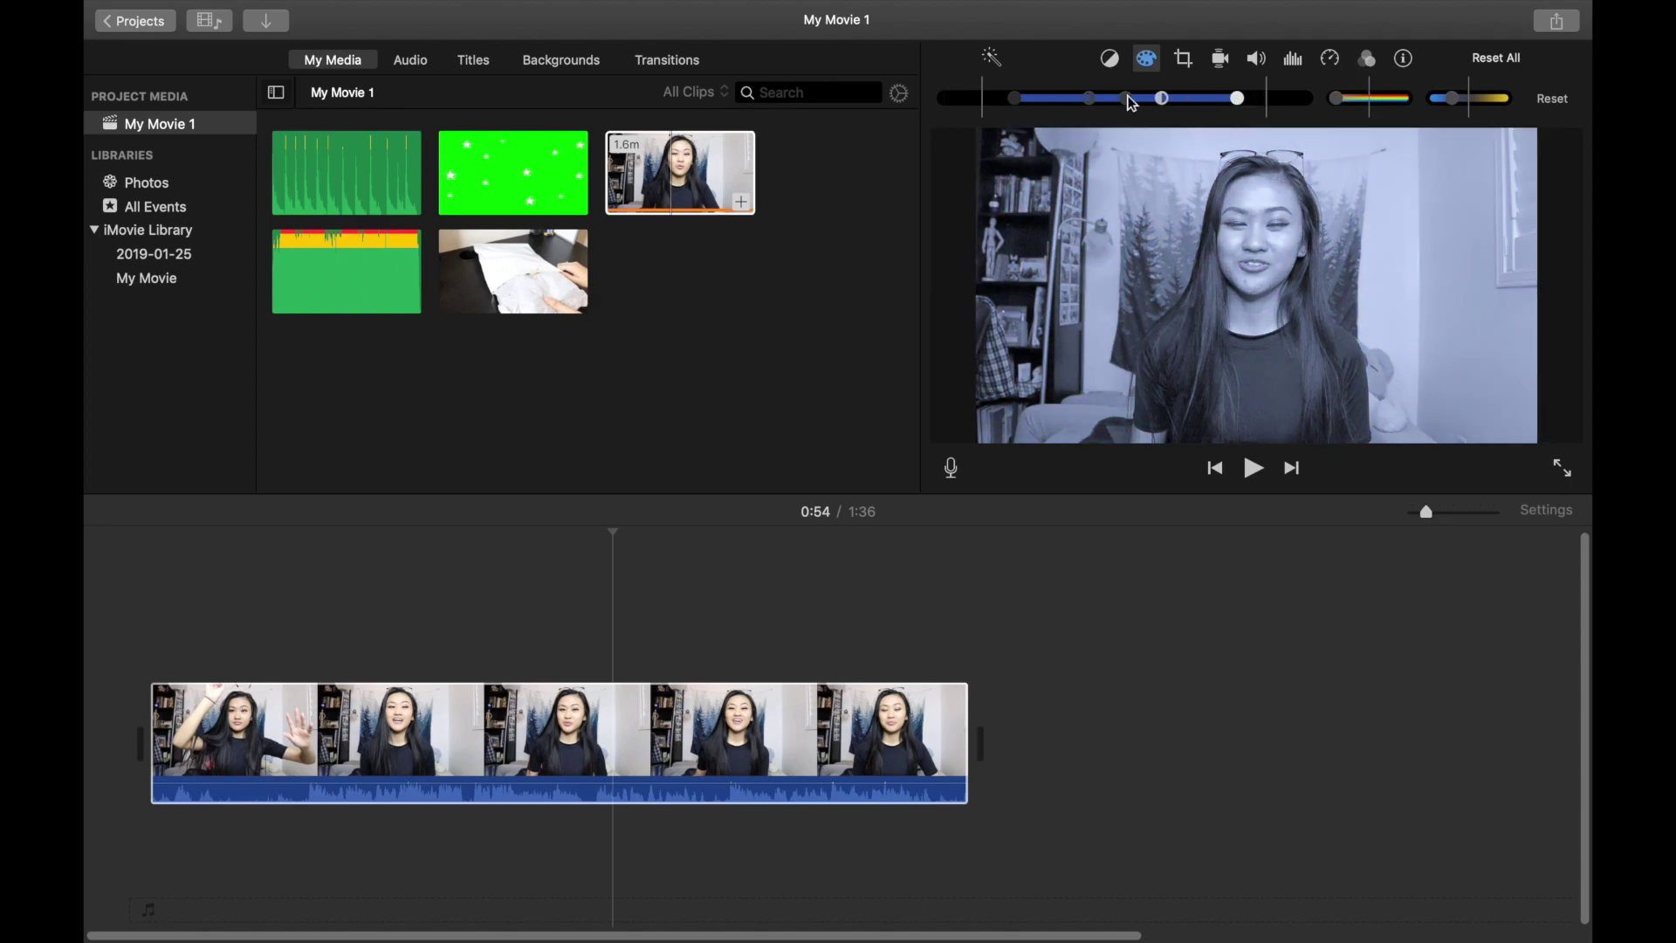
left_click_drag(1137, 103, 1176, 102)
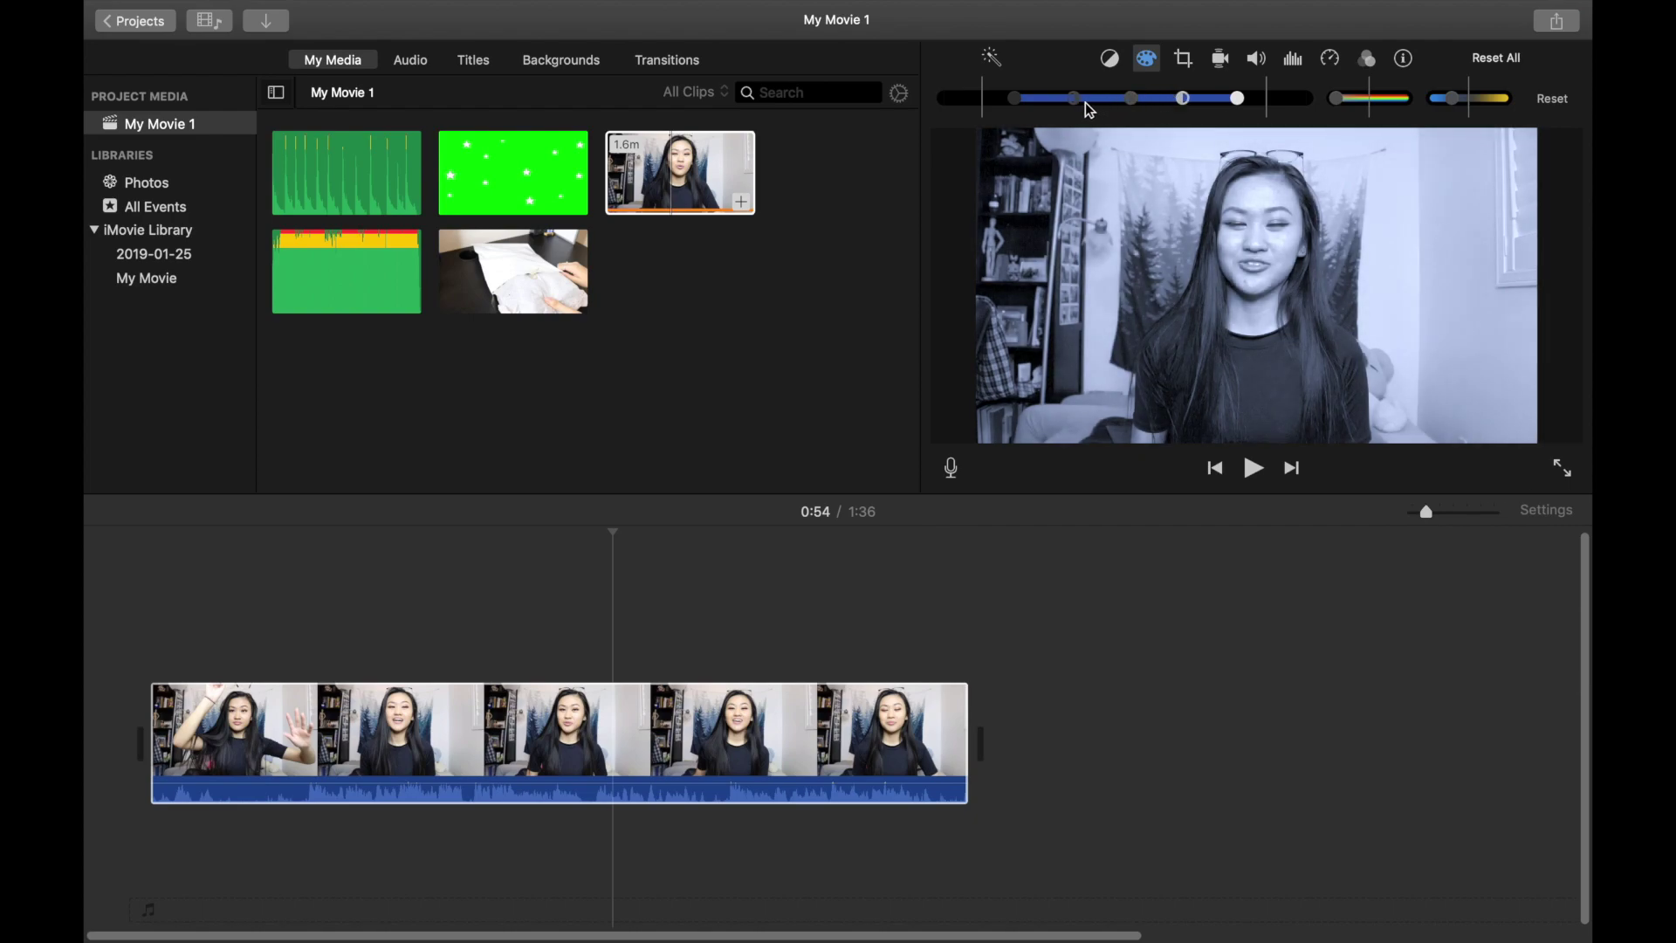
left_click_drag(1021, 102, 969, 102)
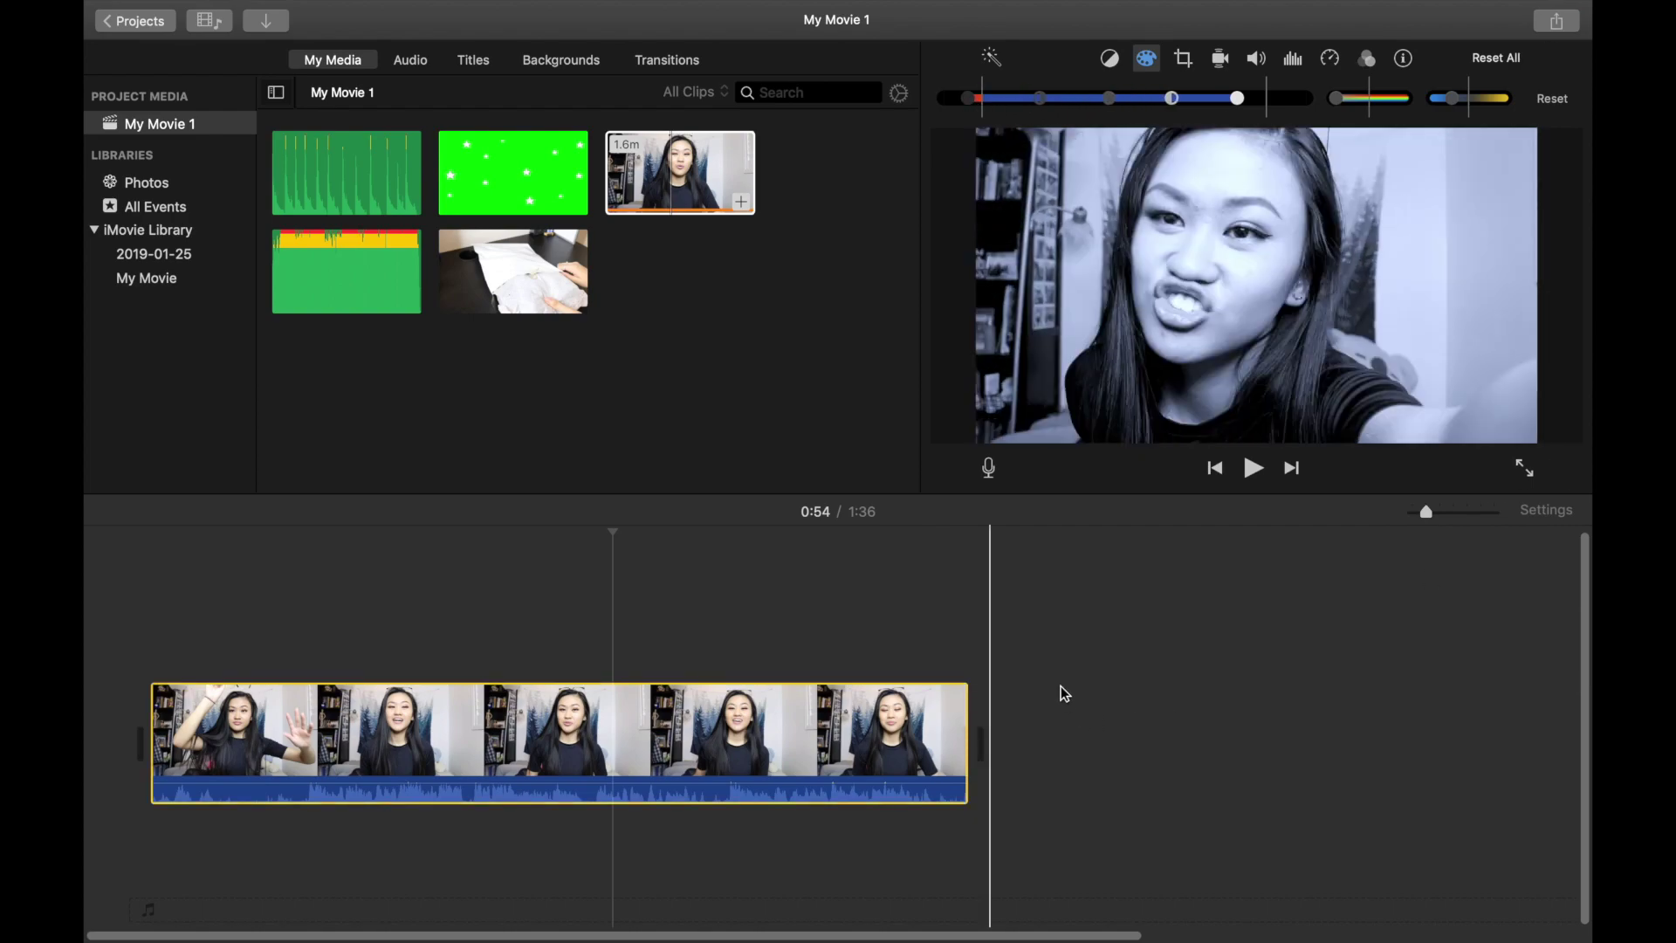
left_click(1553, 99)
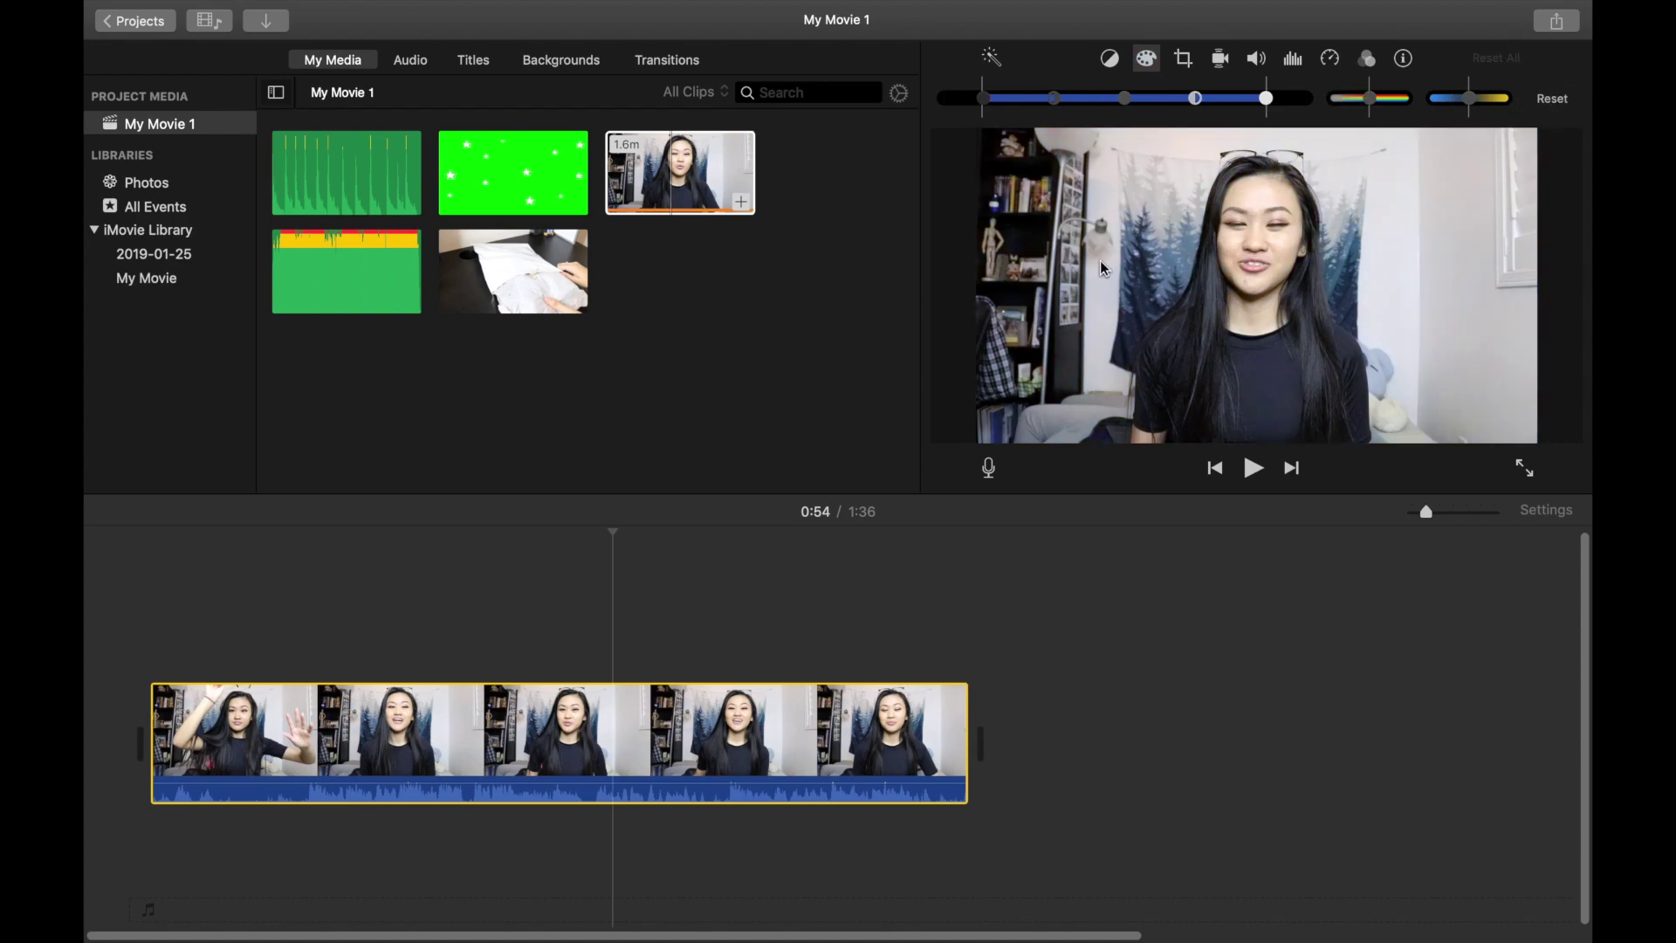
Step: Look at the cropping styles for the clip, then leave cropping and move the playhead to about 1:00
left_click(1184, 59)
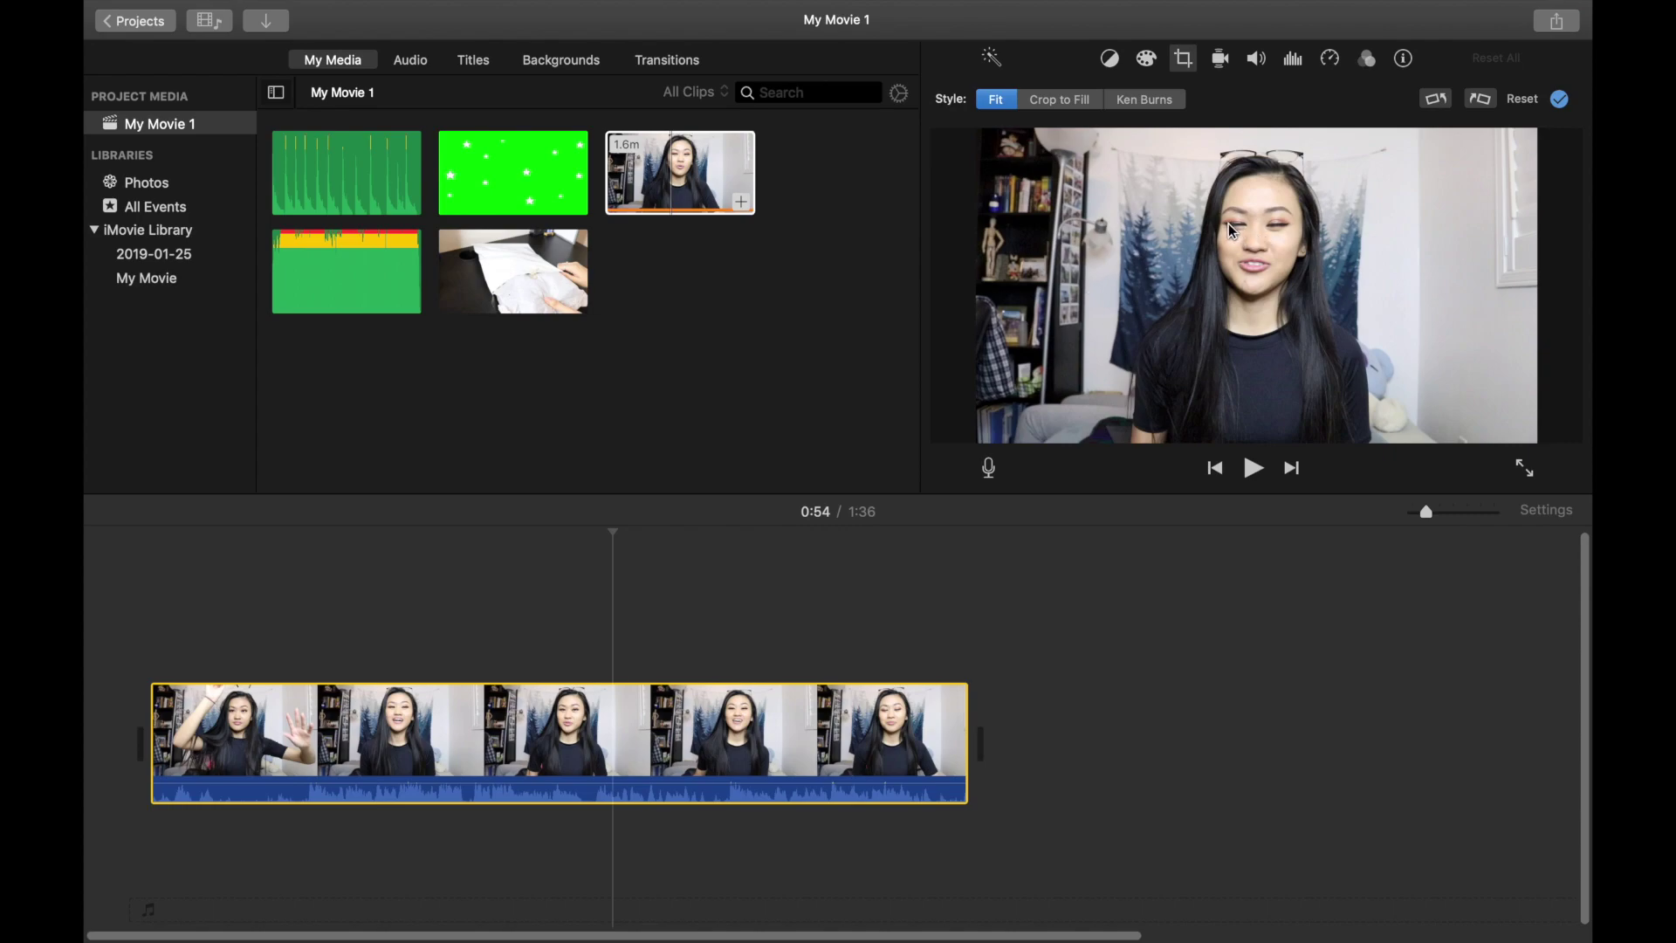
left_click(708, 615)
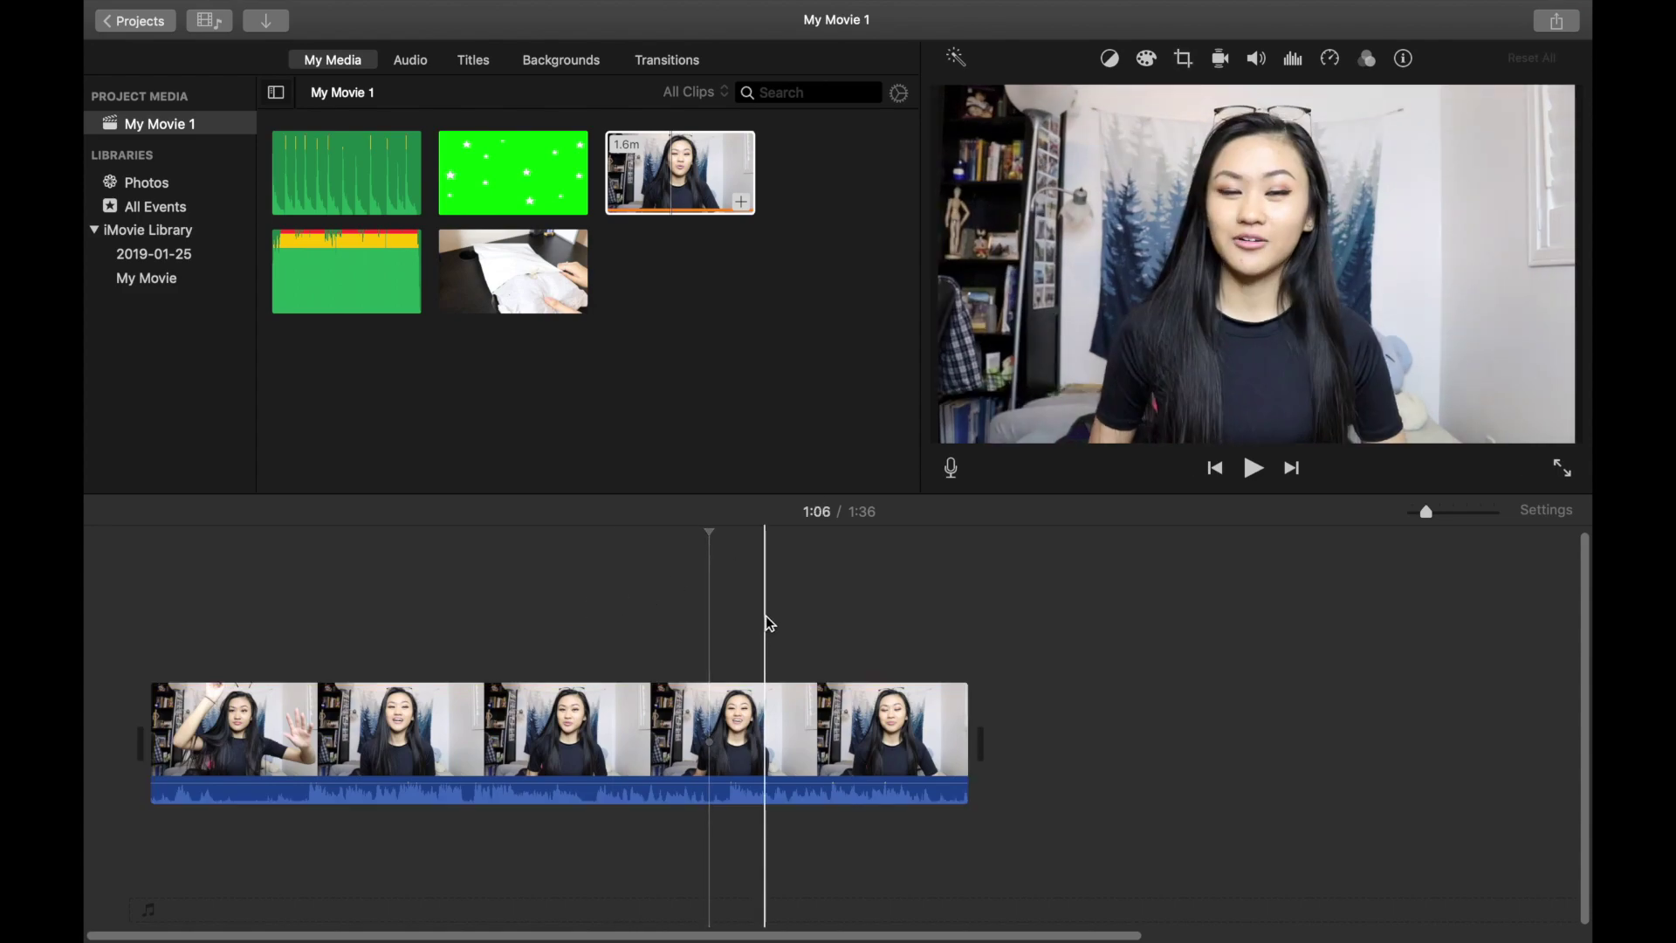
left_click(668, 627)
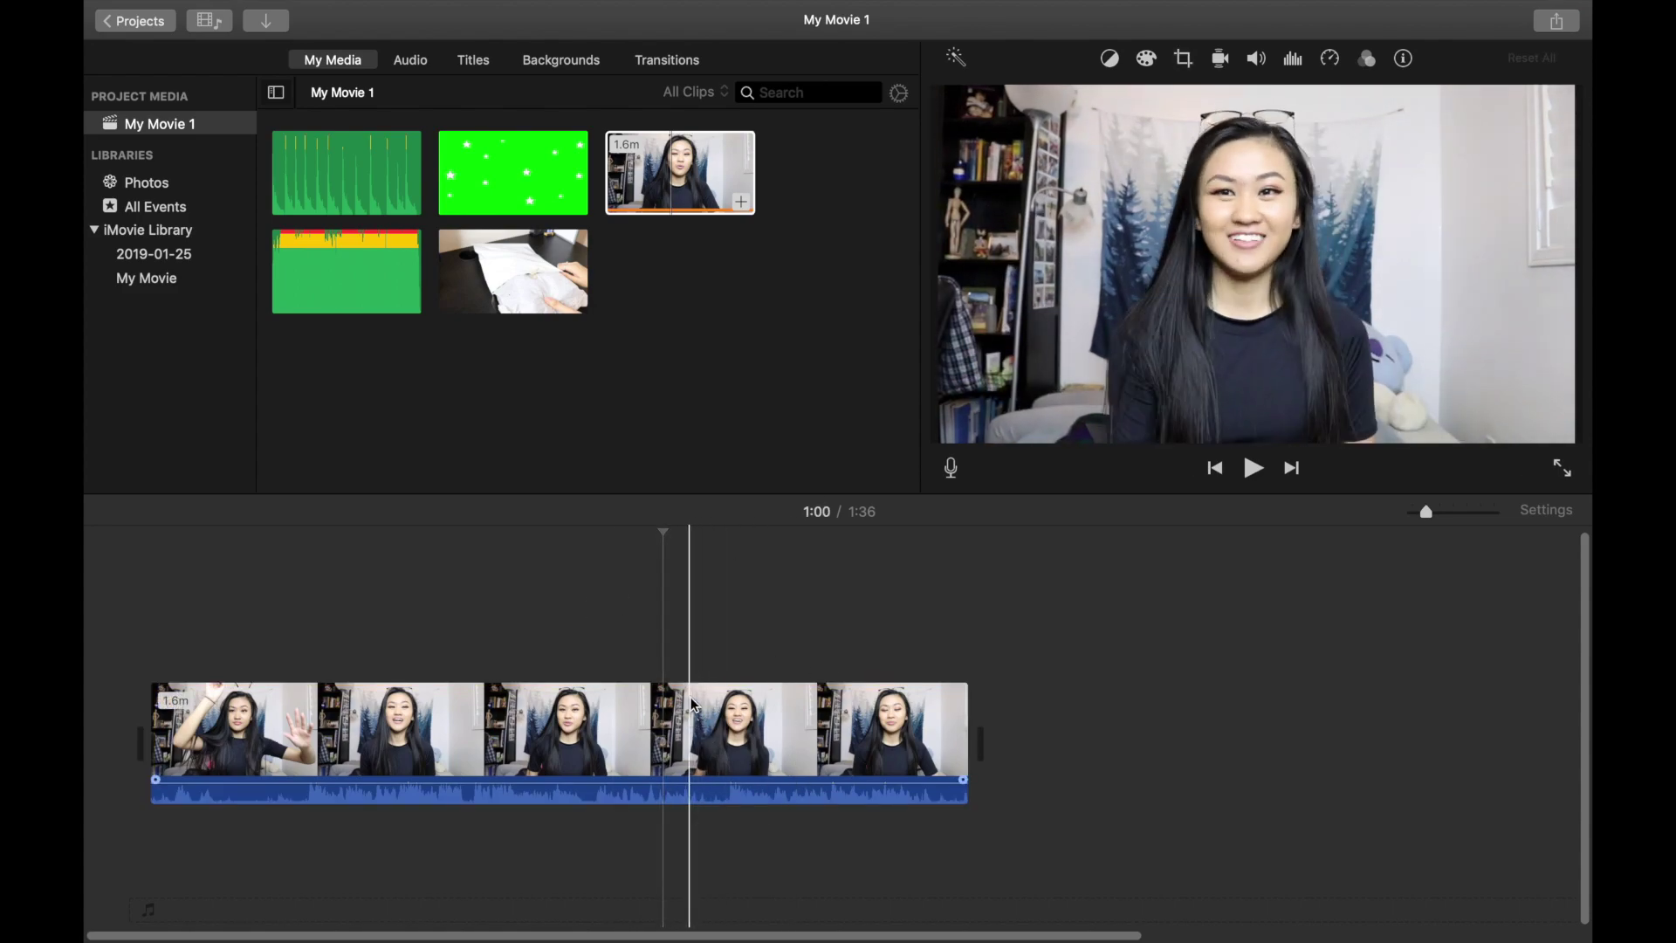
Step: Try cropping the clip with Crop to Fill, tightening the frame around the woman's head and shoulders, and apply it
left_click(695, 657)
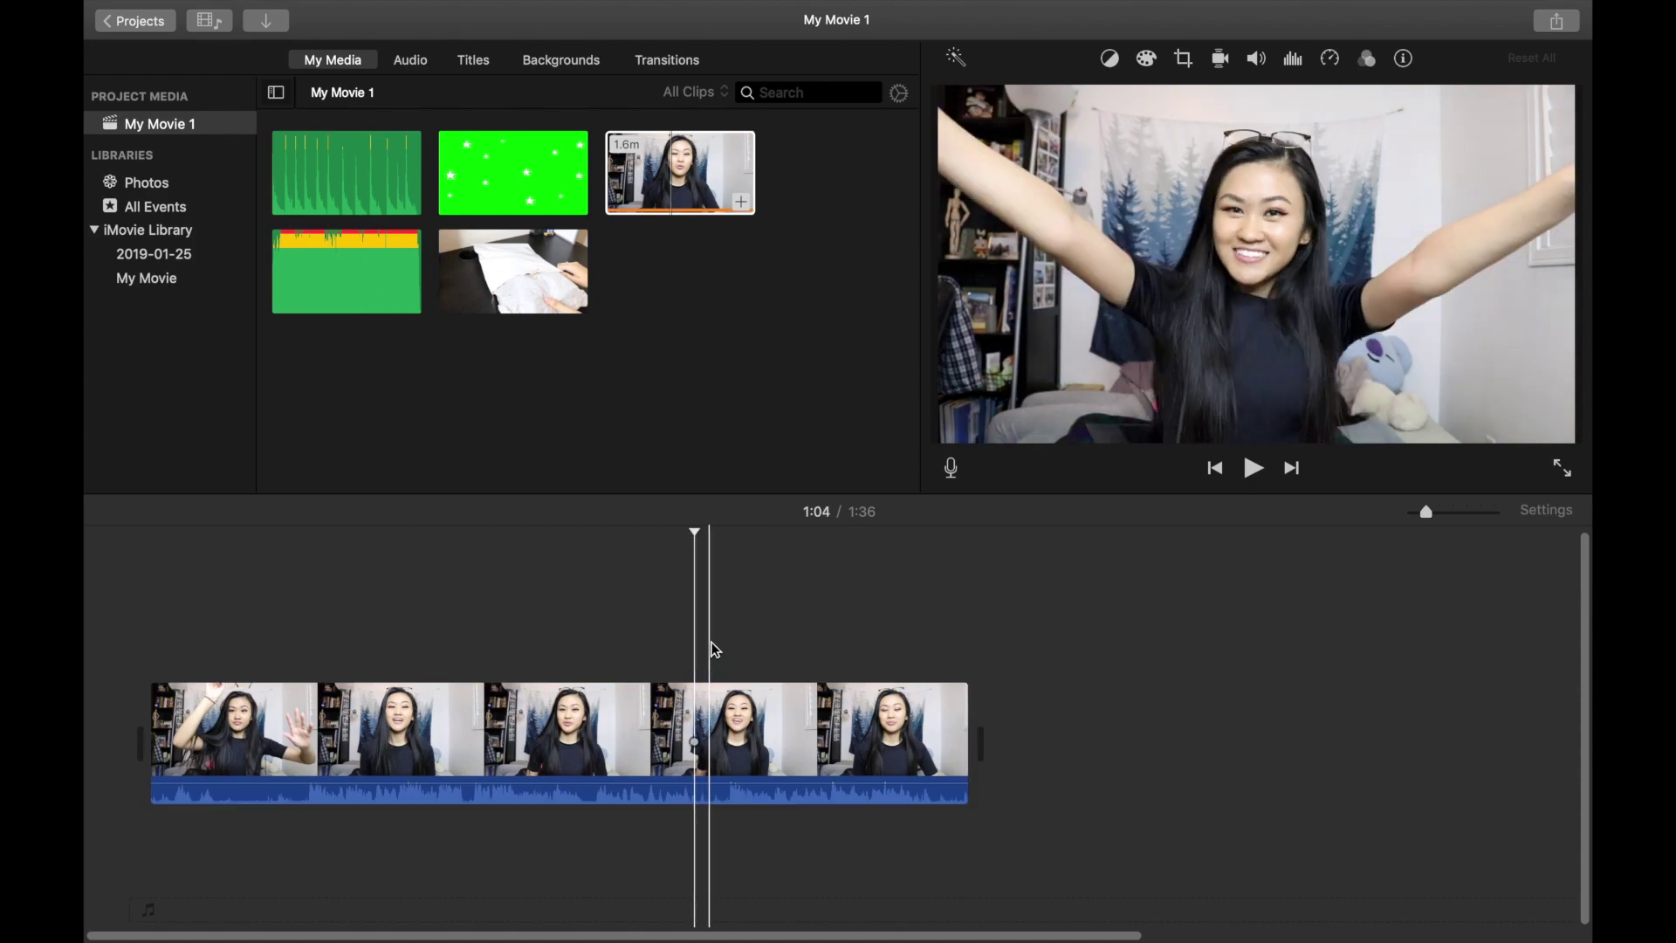
left_click(718, 631)
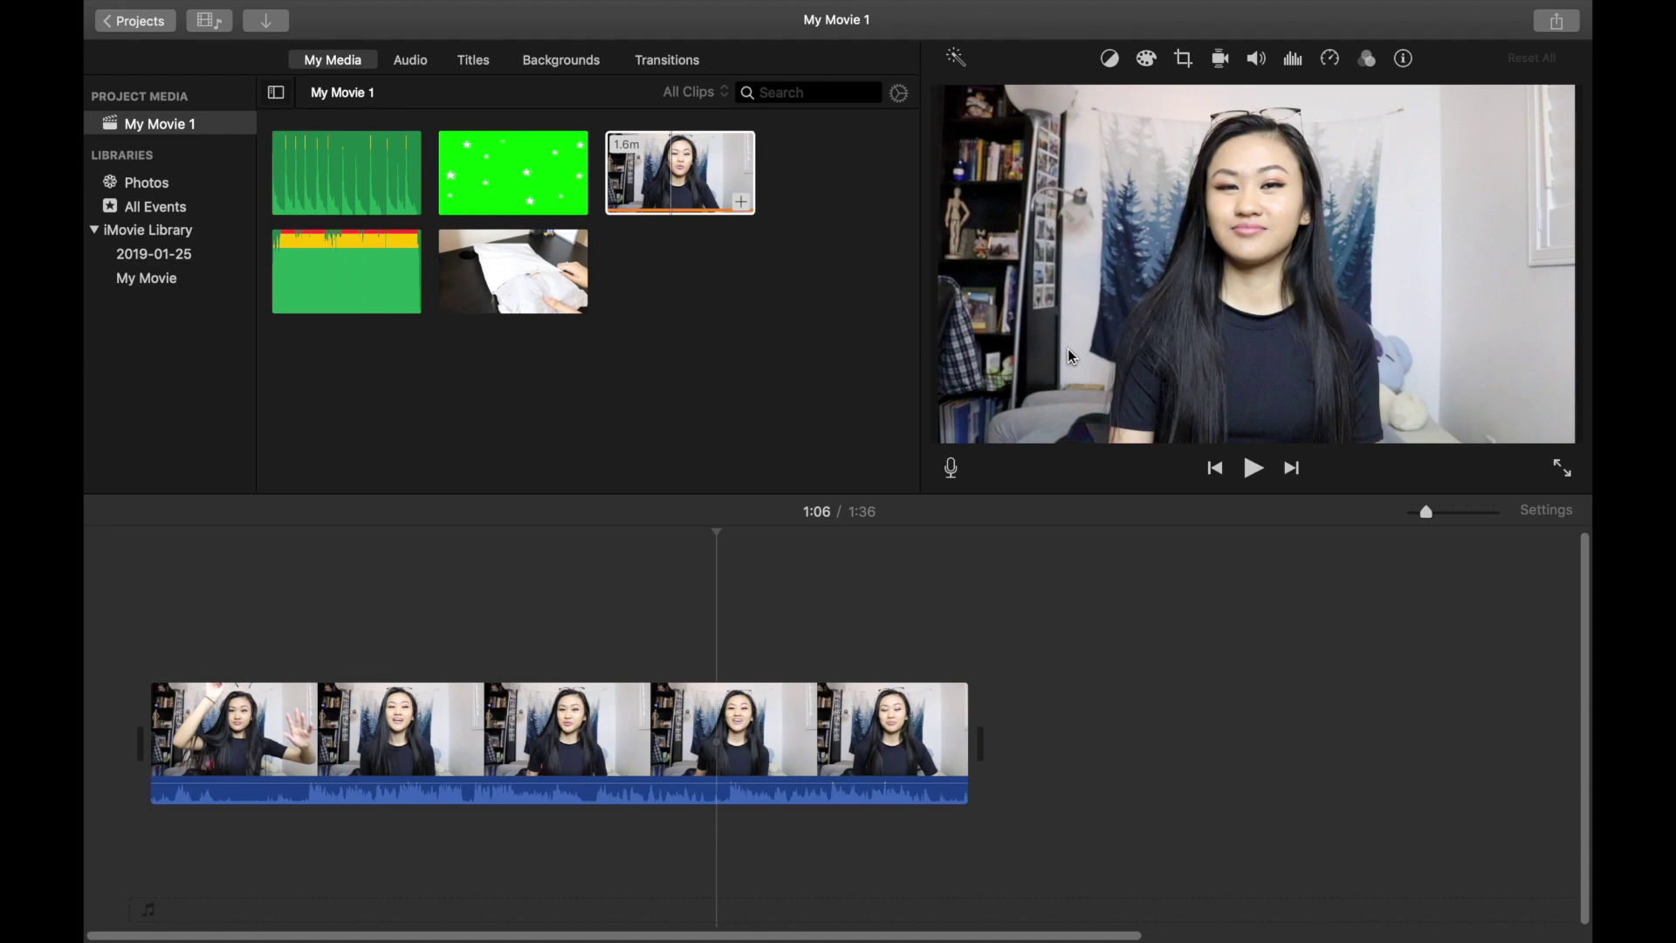
left_click(660, 699)
key("c")
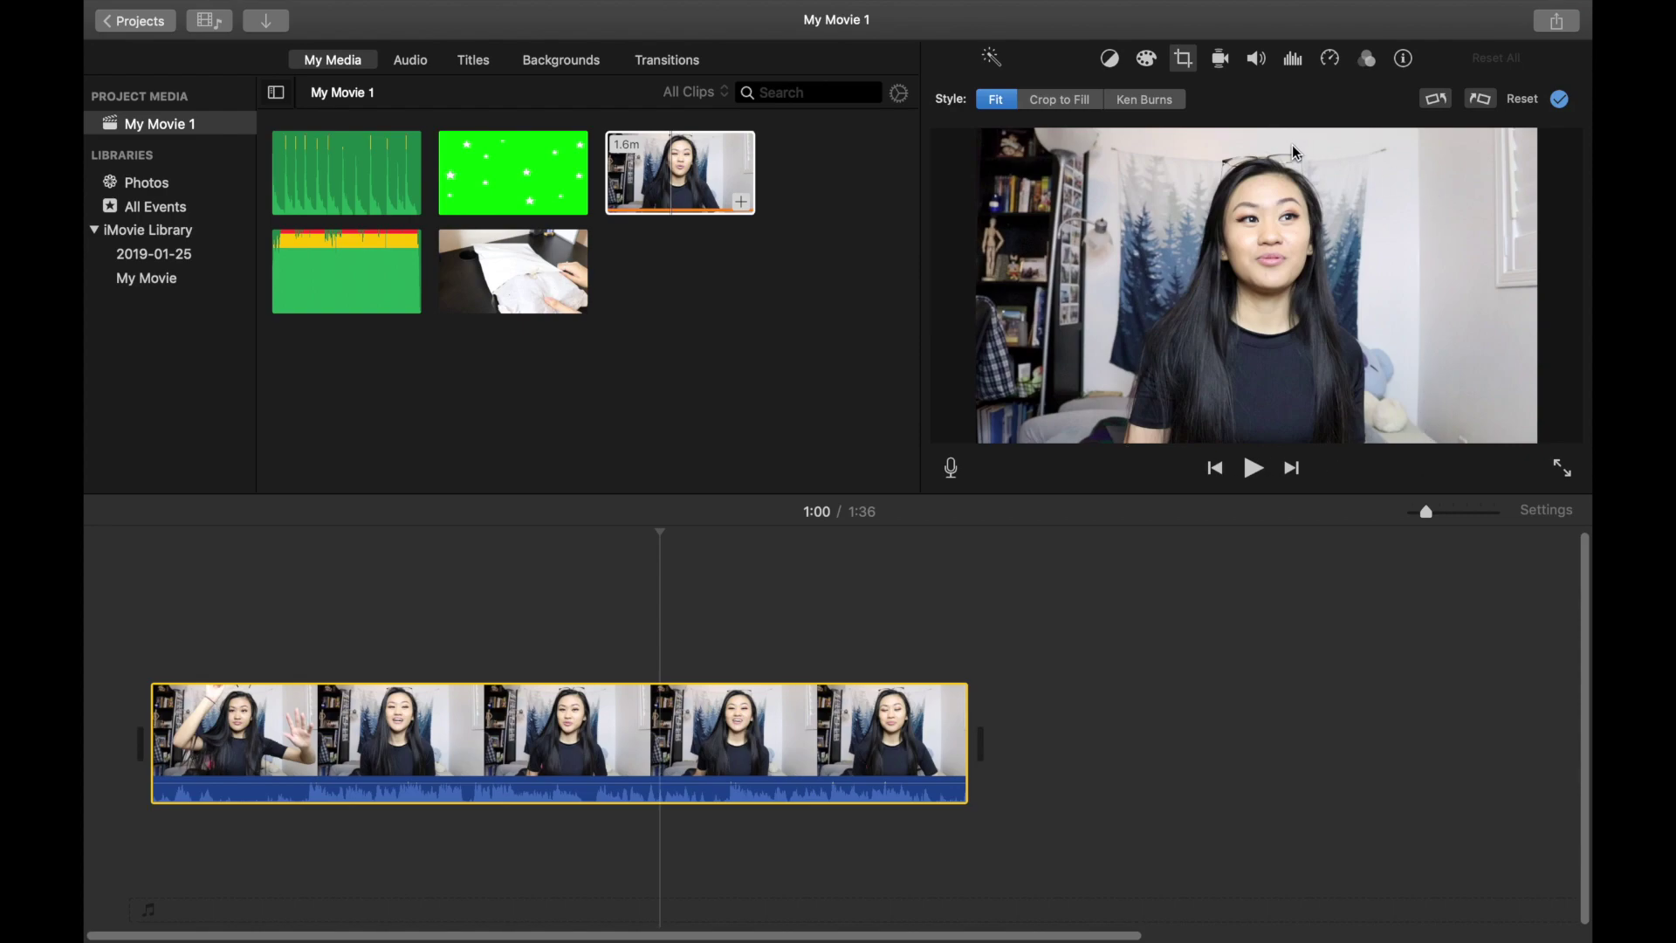
left_click(1066, 101)
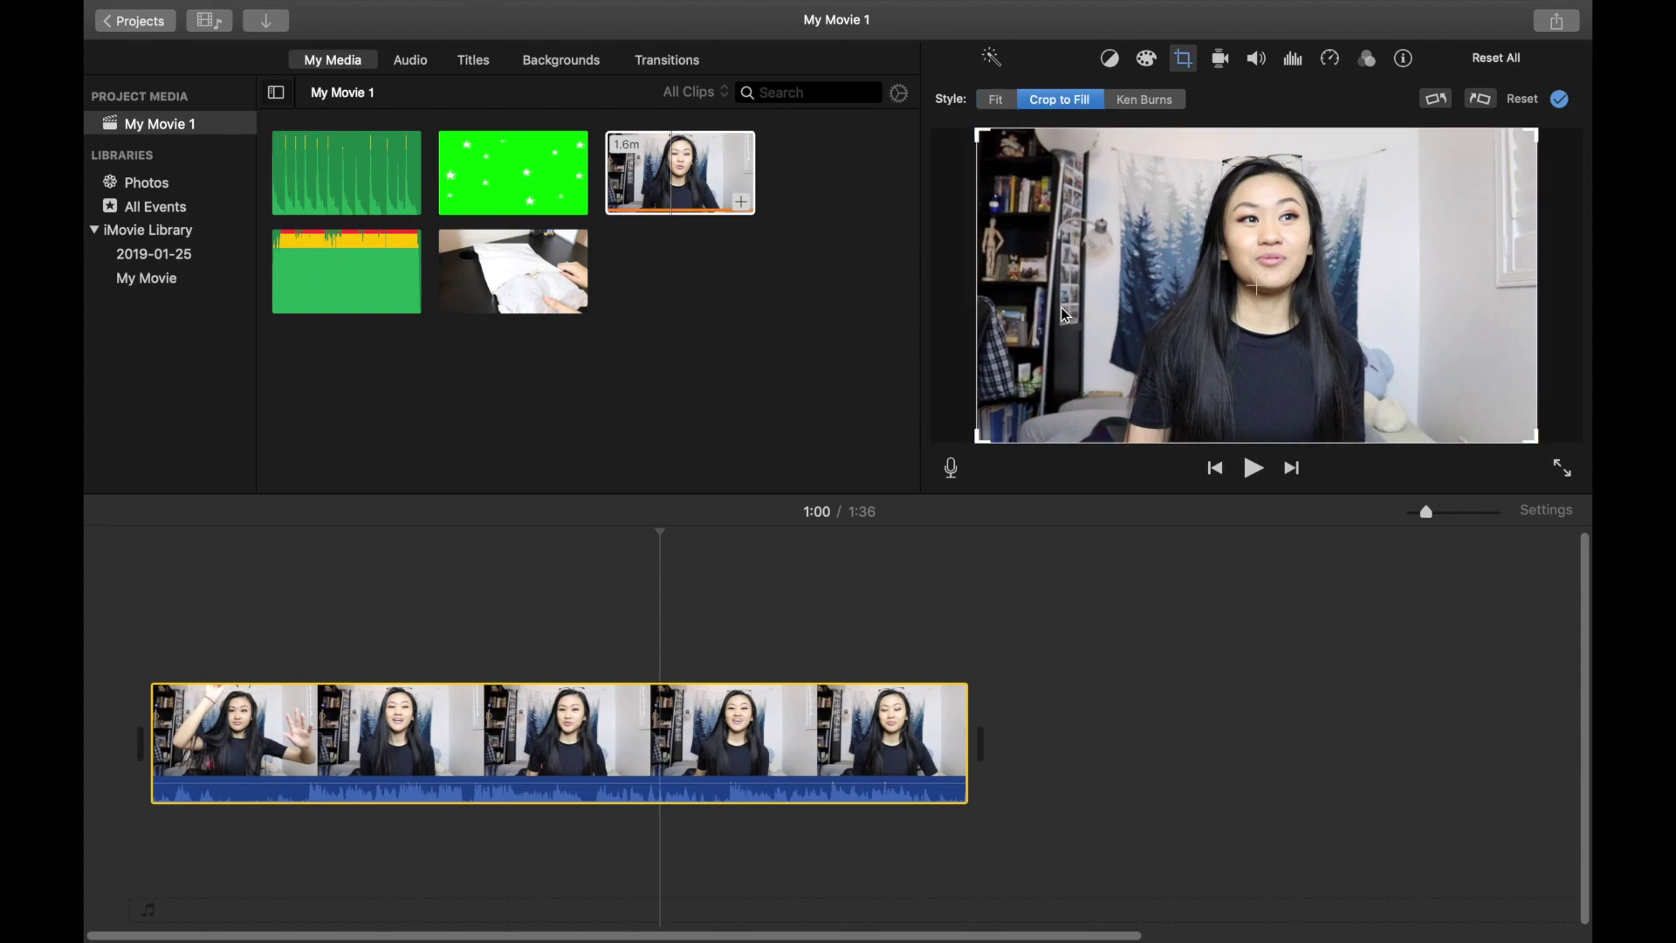
left_click_drag(980, 438, 1045, 393)
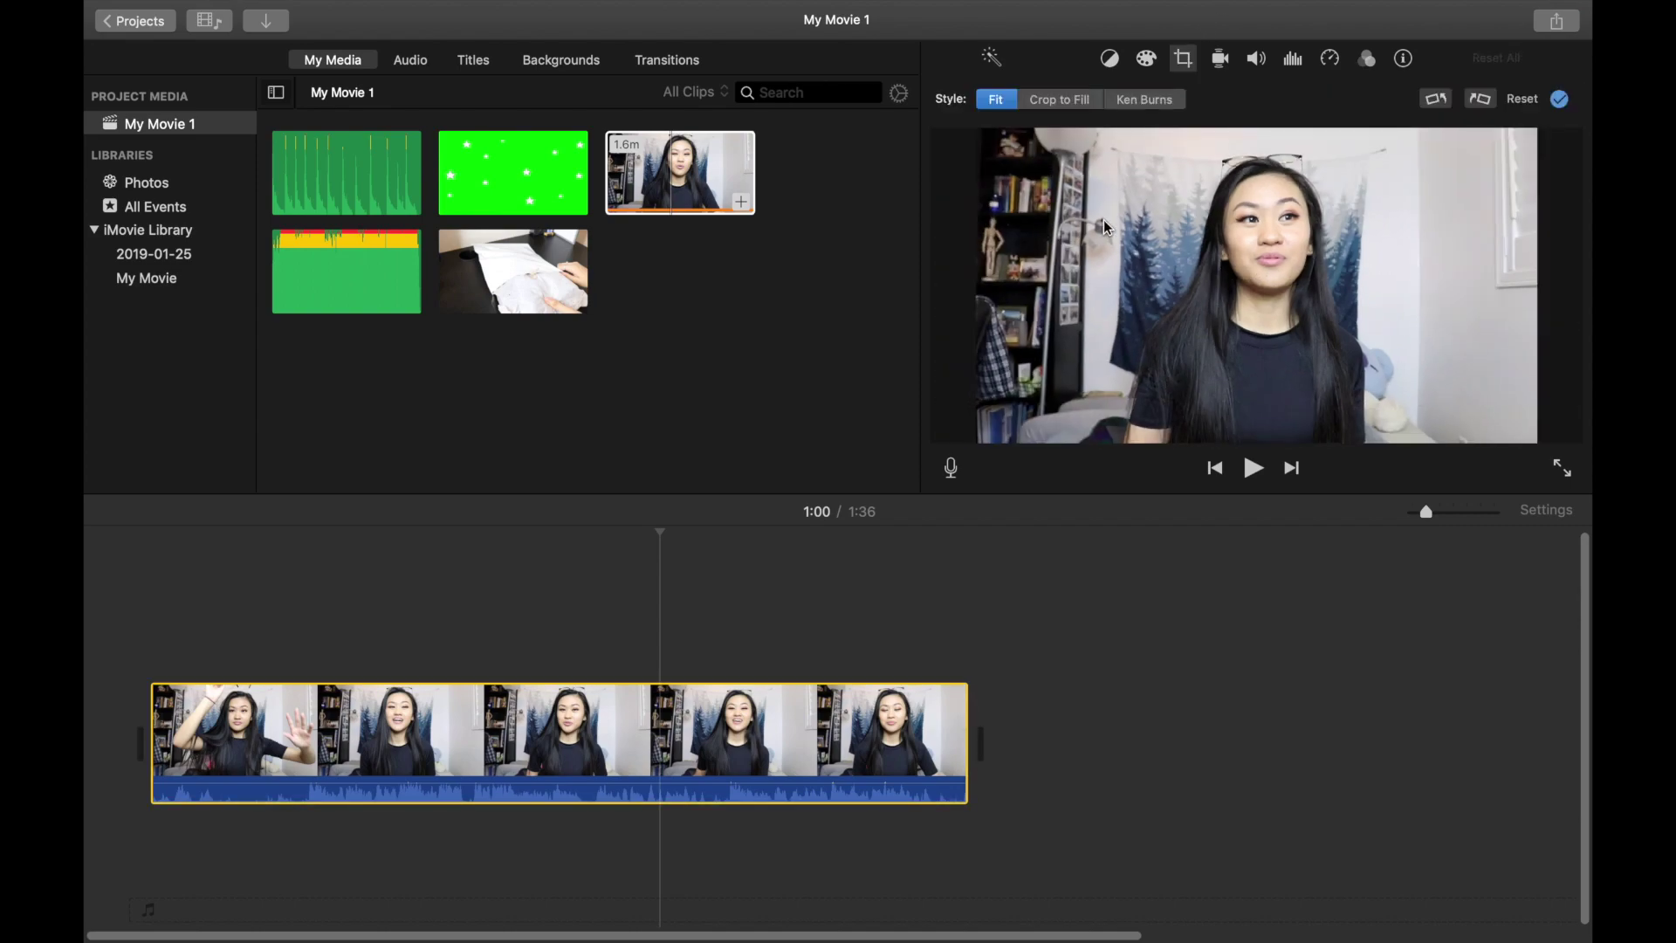
left_click(1083, 104)
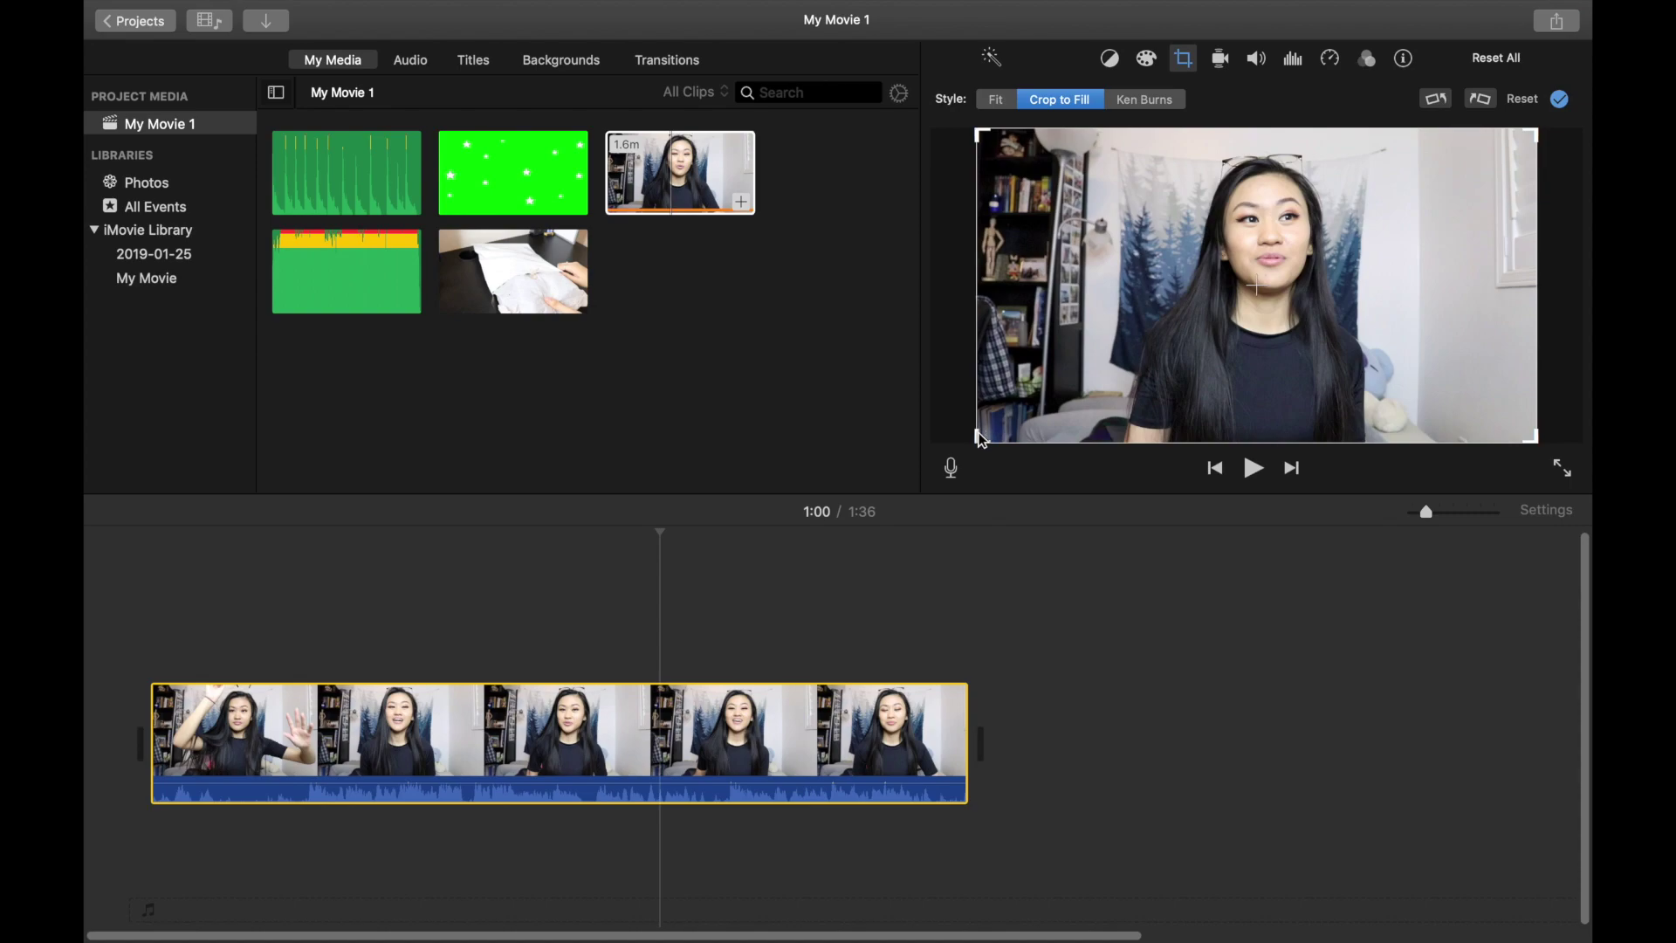
left_click_drag(981, 439, 1216, 298)
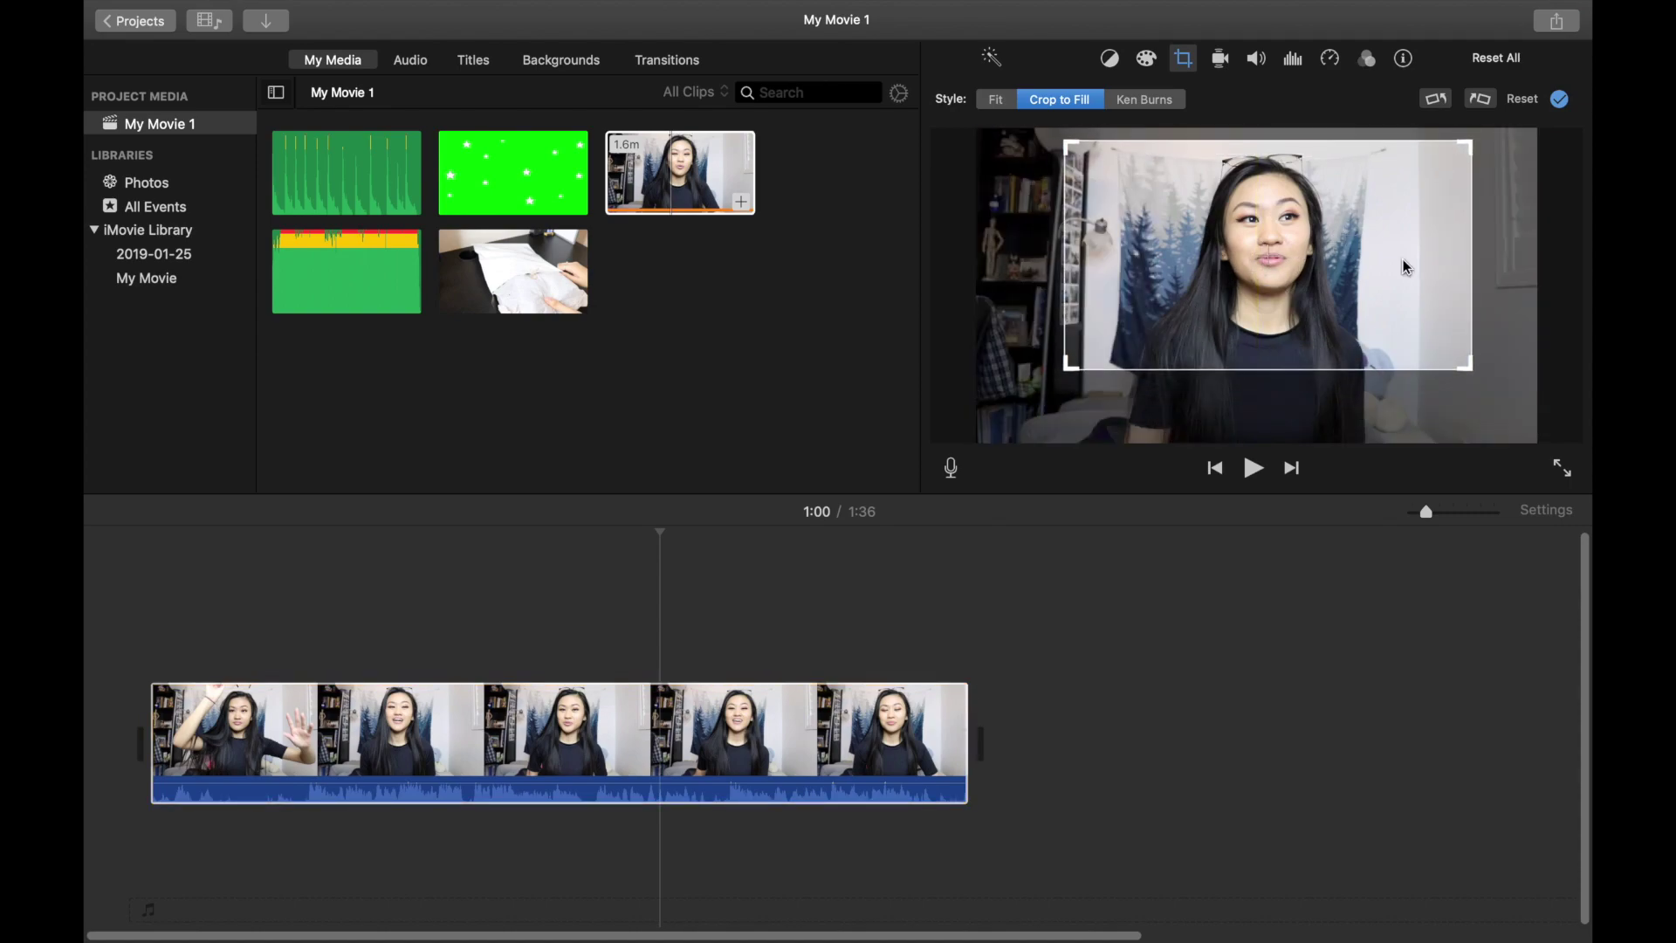
left_click_drag(1070, 366, 1082, 360)
left_click_drag(1244, 312, 1234, 314)
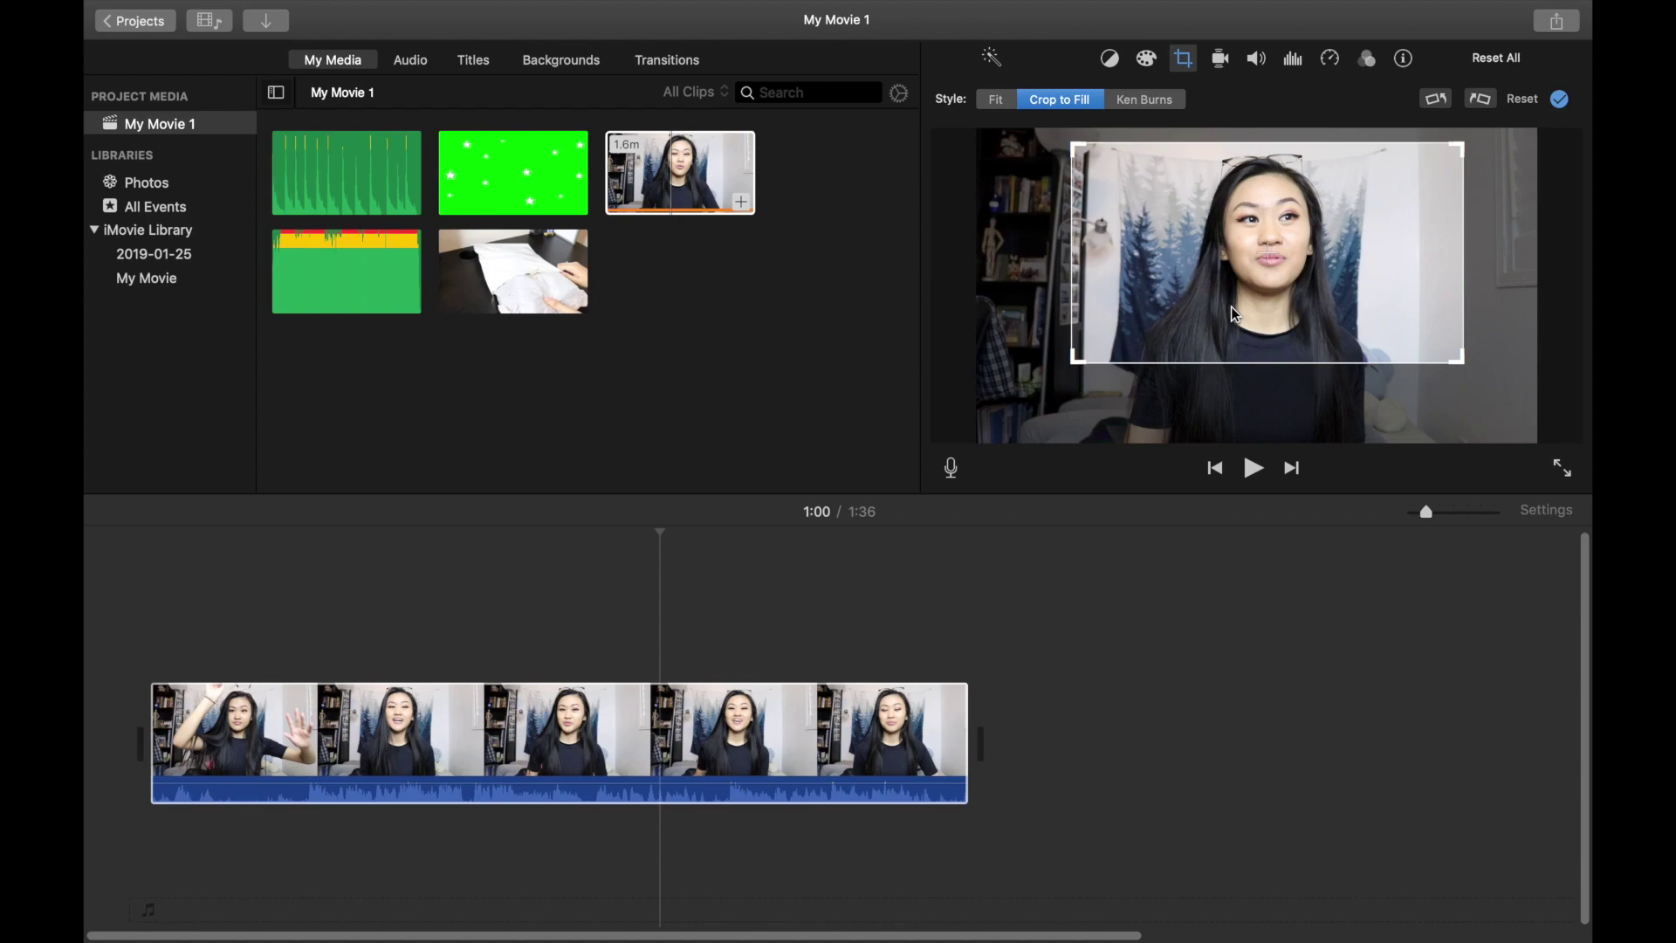
key("Return")
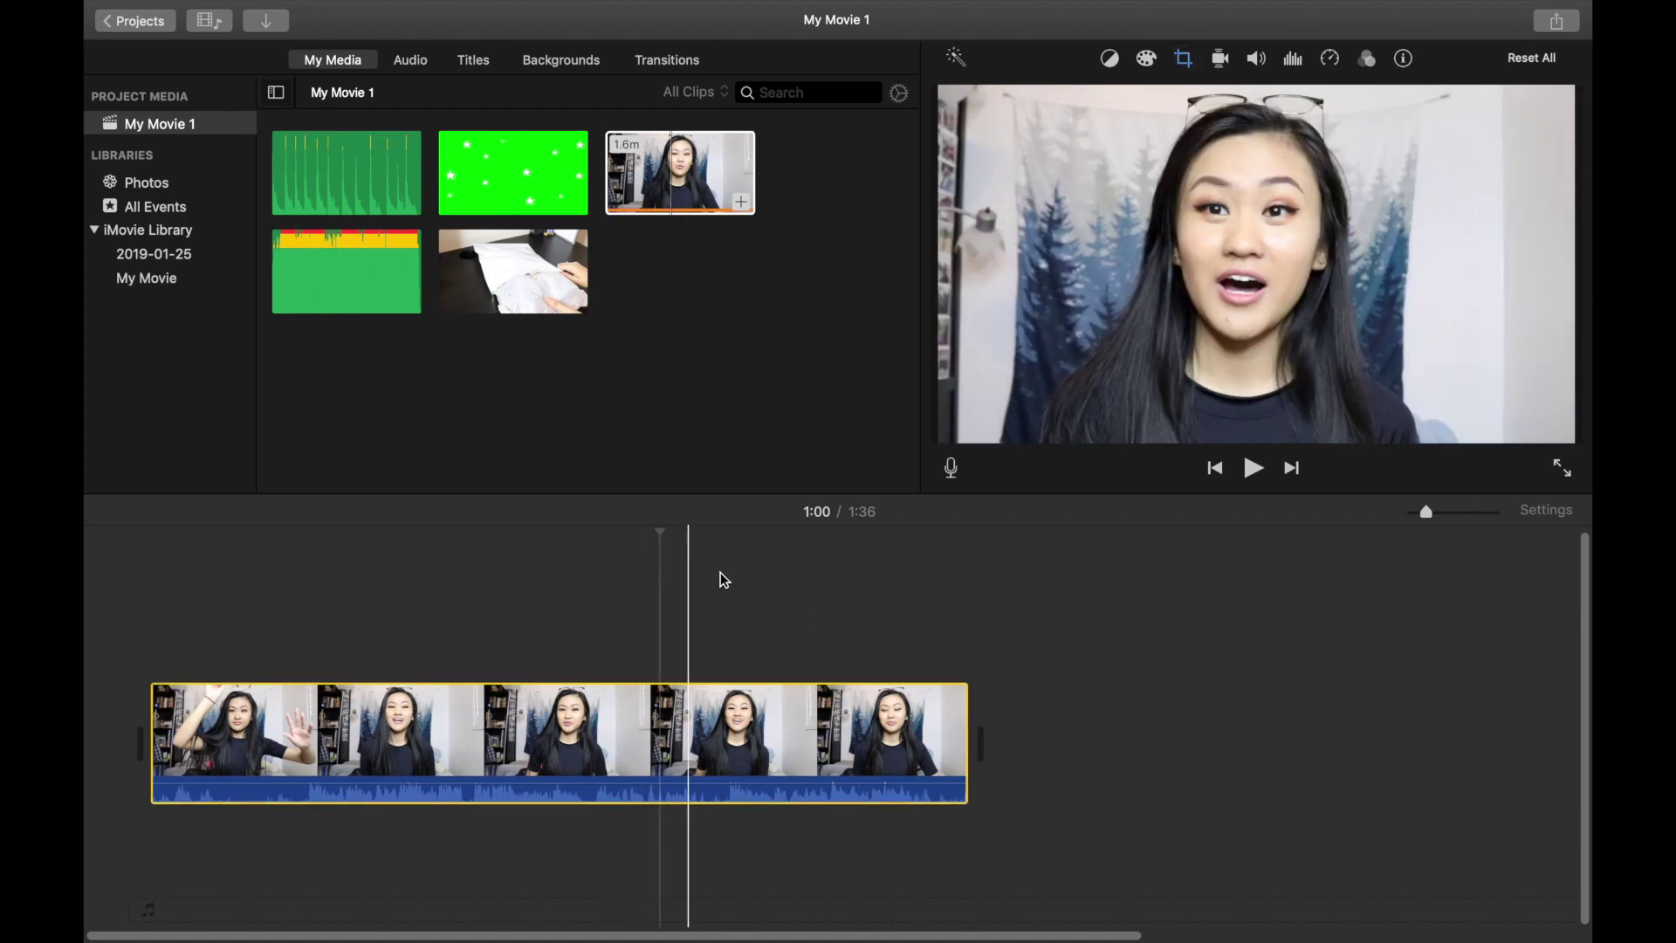
Step: Try the Ken Burns crop style on the clip and switch between its End and Start frames
left_click(777, 628)
left_click(1156, 99)
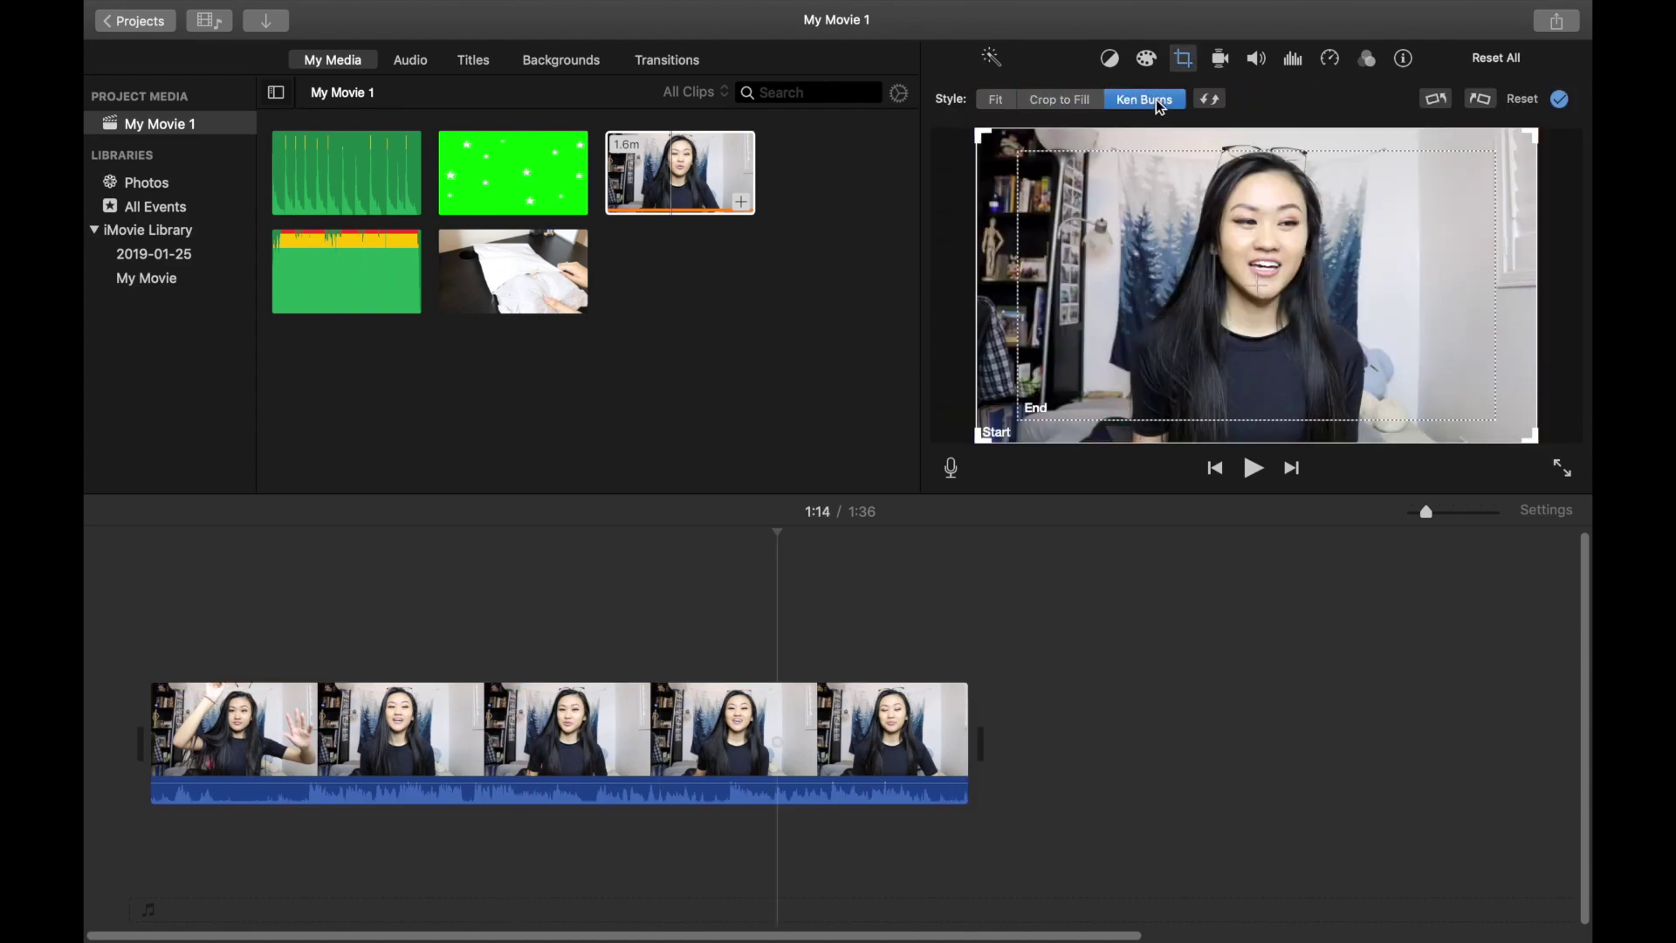
left_click(1032, 415)
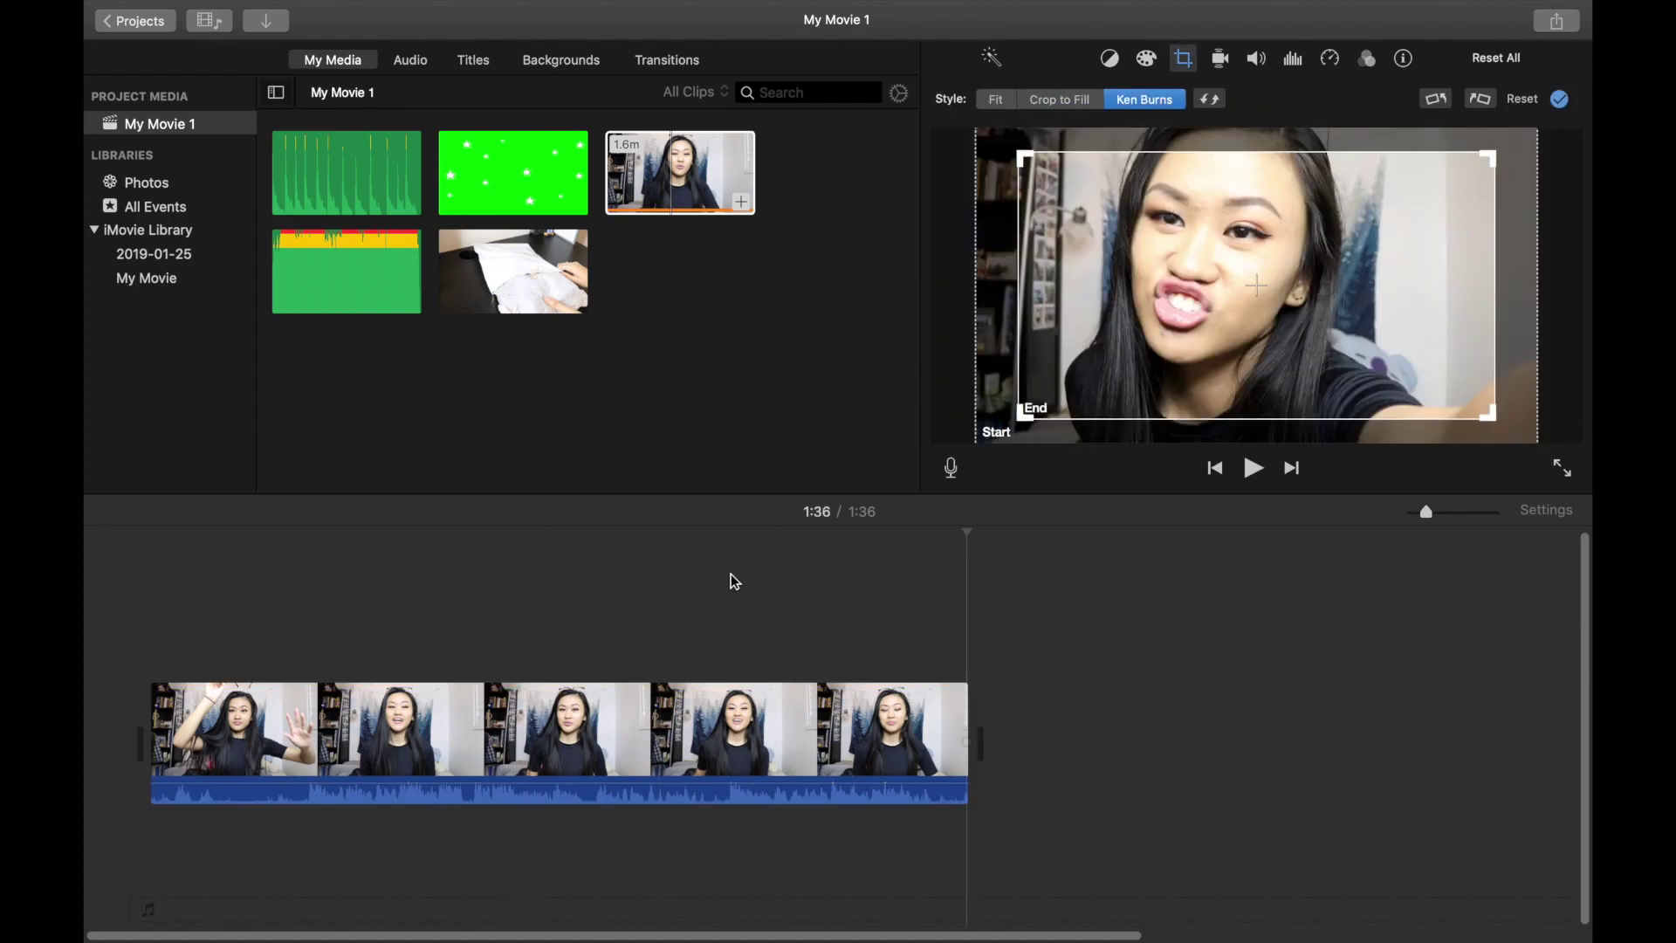
left_click(1026, 422)
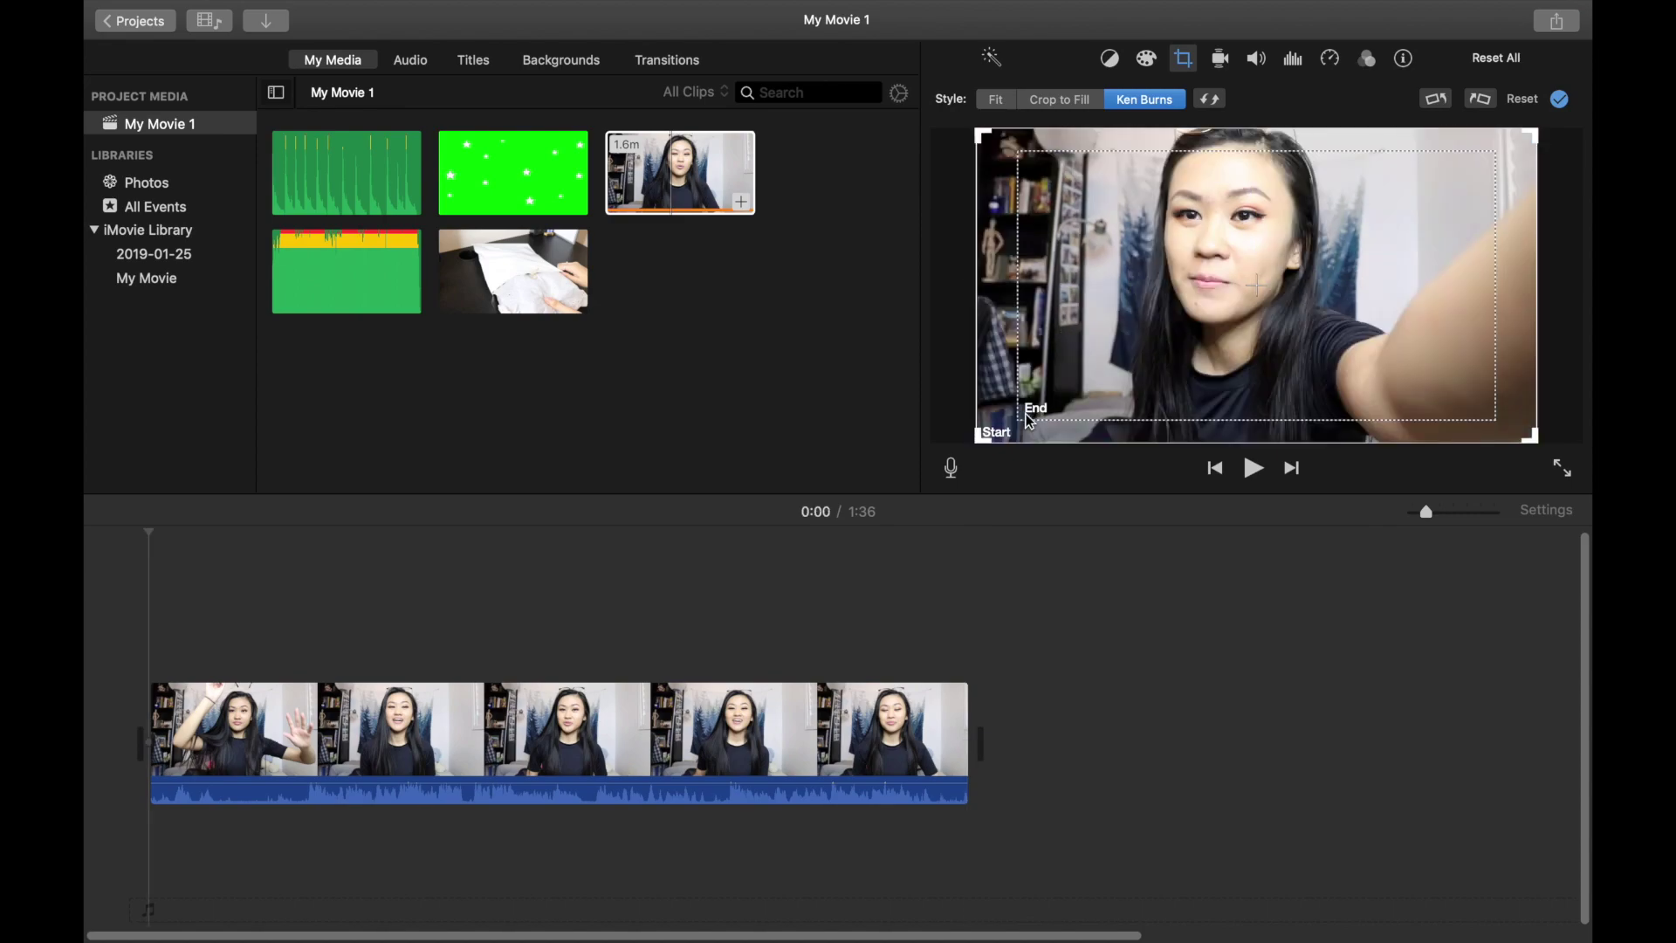
Step: Try shrinking the Ken Burns End frame around the face while keeping the Start frame at full size, and apply the effect
left_click(1022, 417)
left_click_drag(1021, 419, 1097, 349)
left_click(990, 430)
mouse_move(978, 438)
left_mouse_down()
mouse_move(1028, 406)
mouse_move(971, 454)
left_mouse_up()
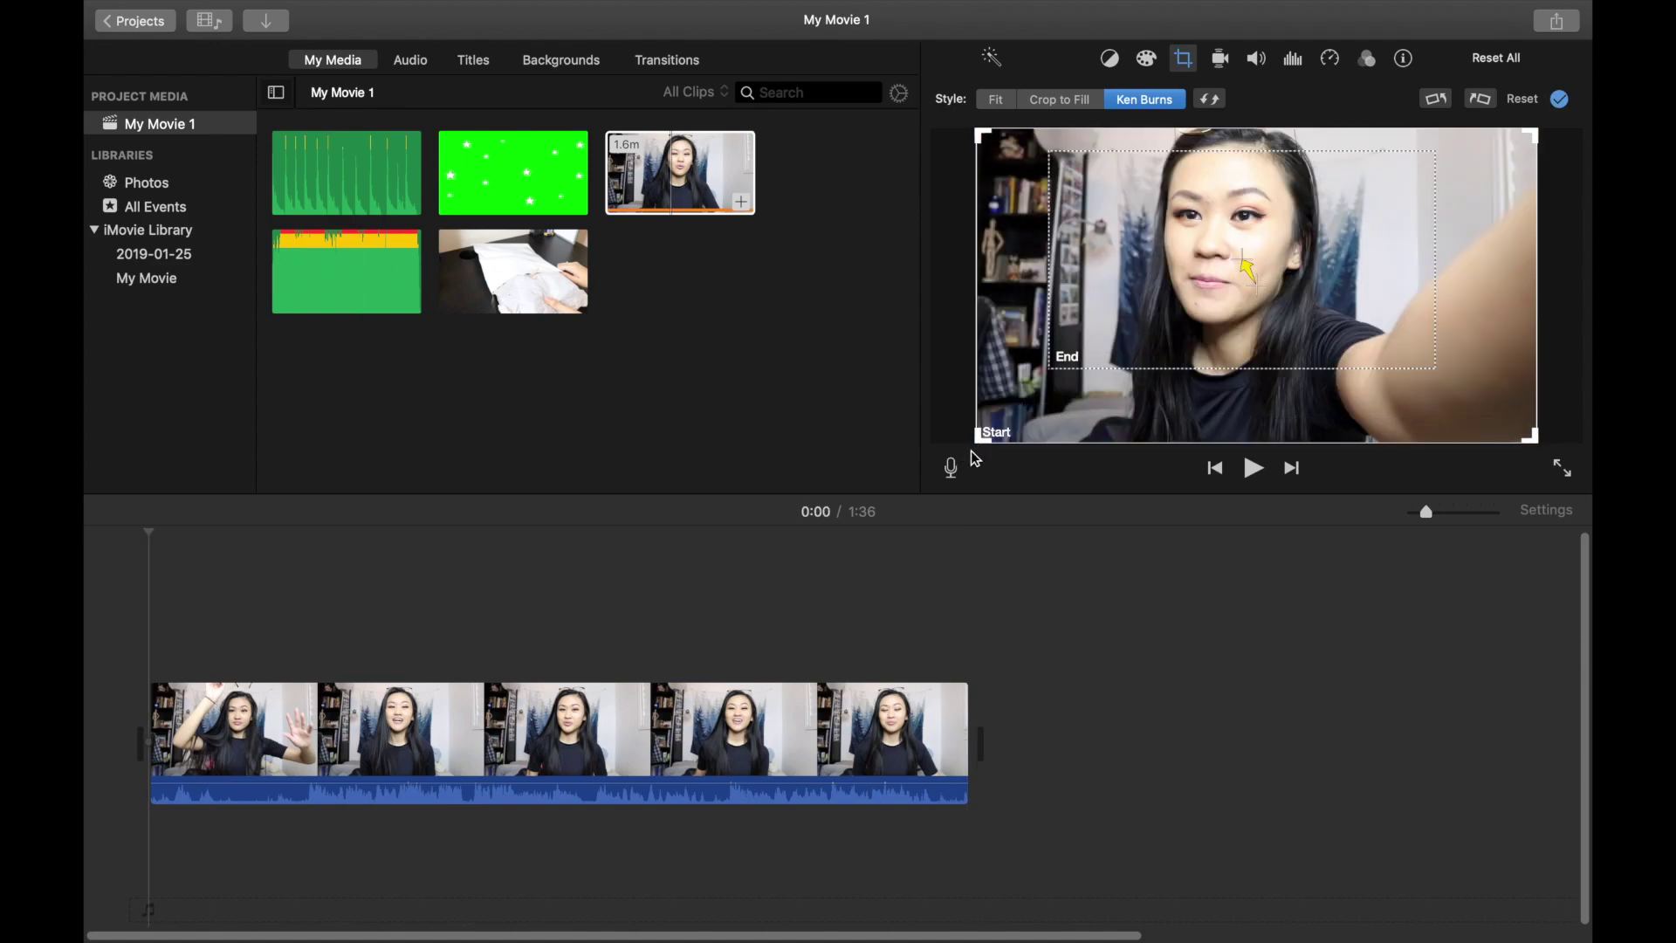
left_click(1118, 348)
left_click(1083, 406)
left_click(1102, 335)
key("Return")
left_click(122, 624)
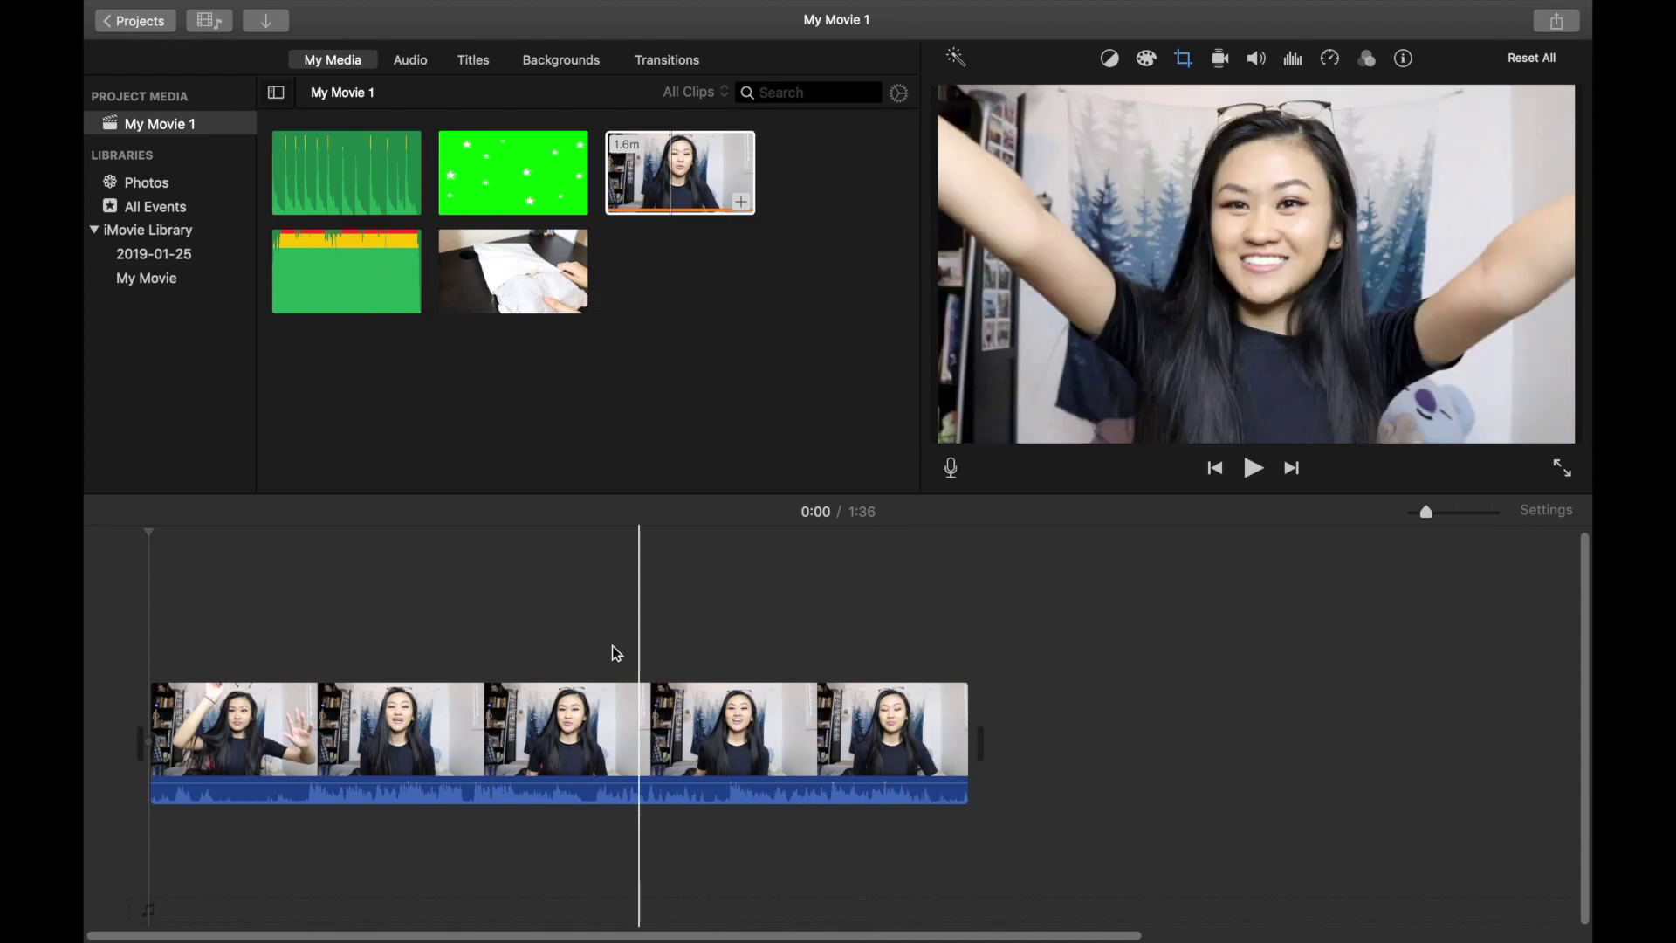
Step: Reset the clip's cropping and try rotating the clip counterclockwise through a full turn
key("c")
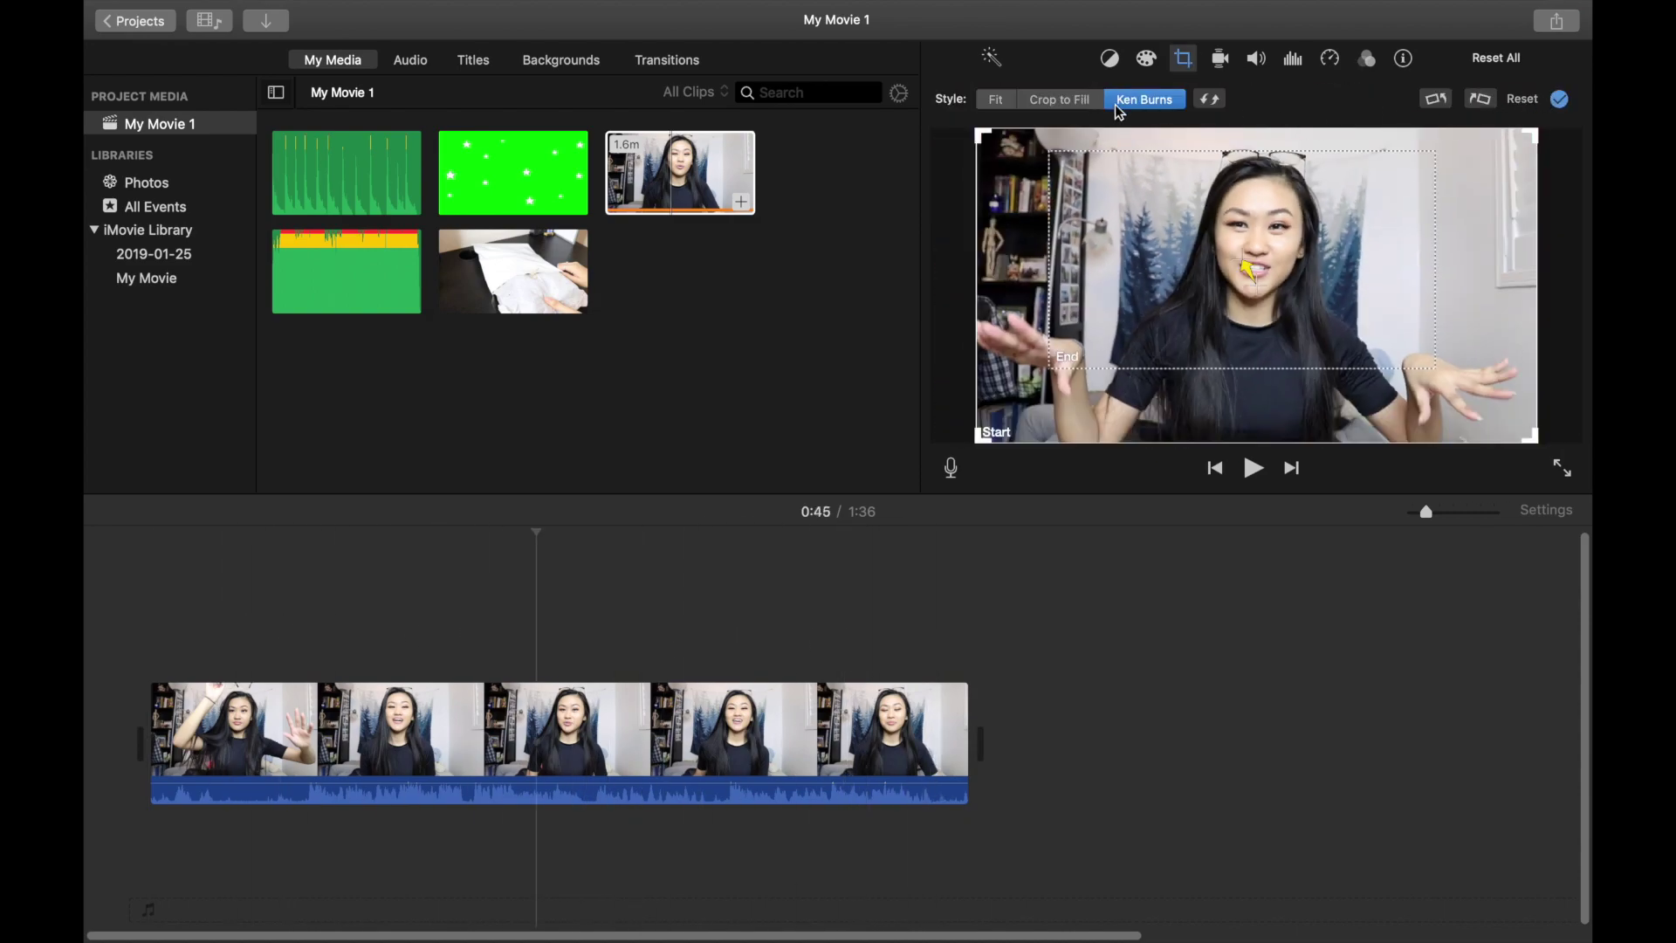
left_click(1523, 99)
left_click(1436, 99)
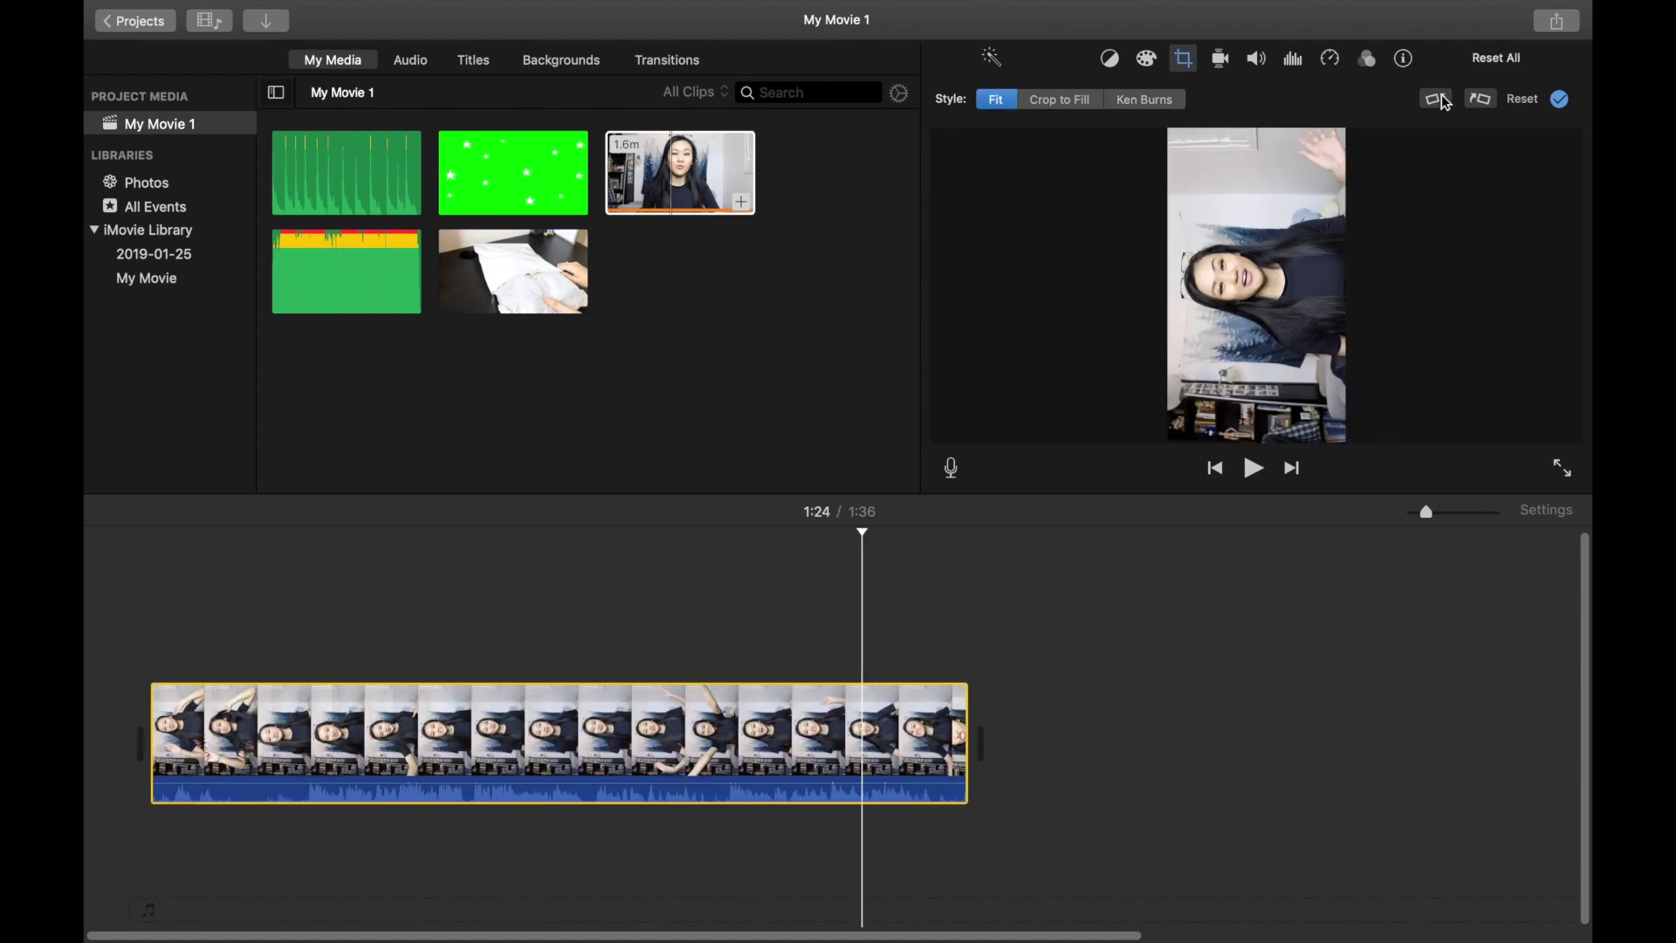
left_click(1441, 98)
left_click(1441, 99)
left_click(1440, 99)
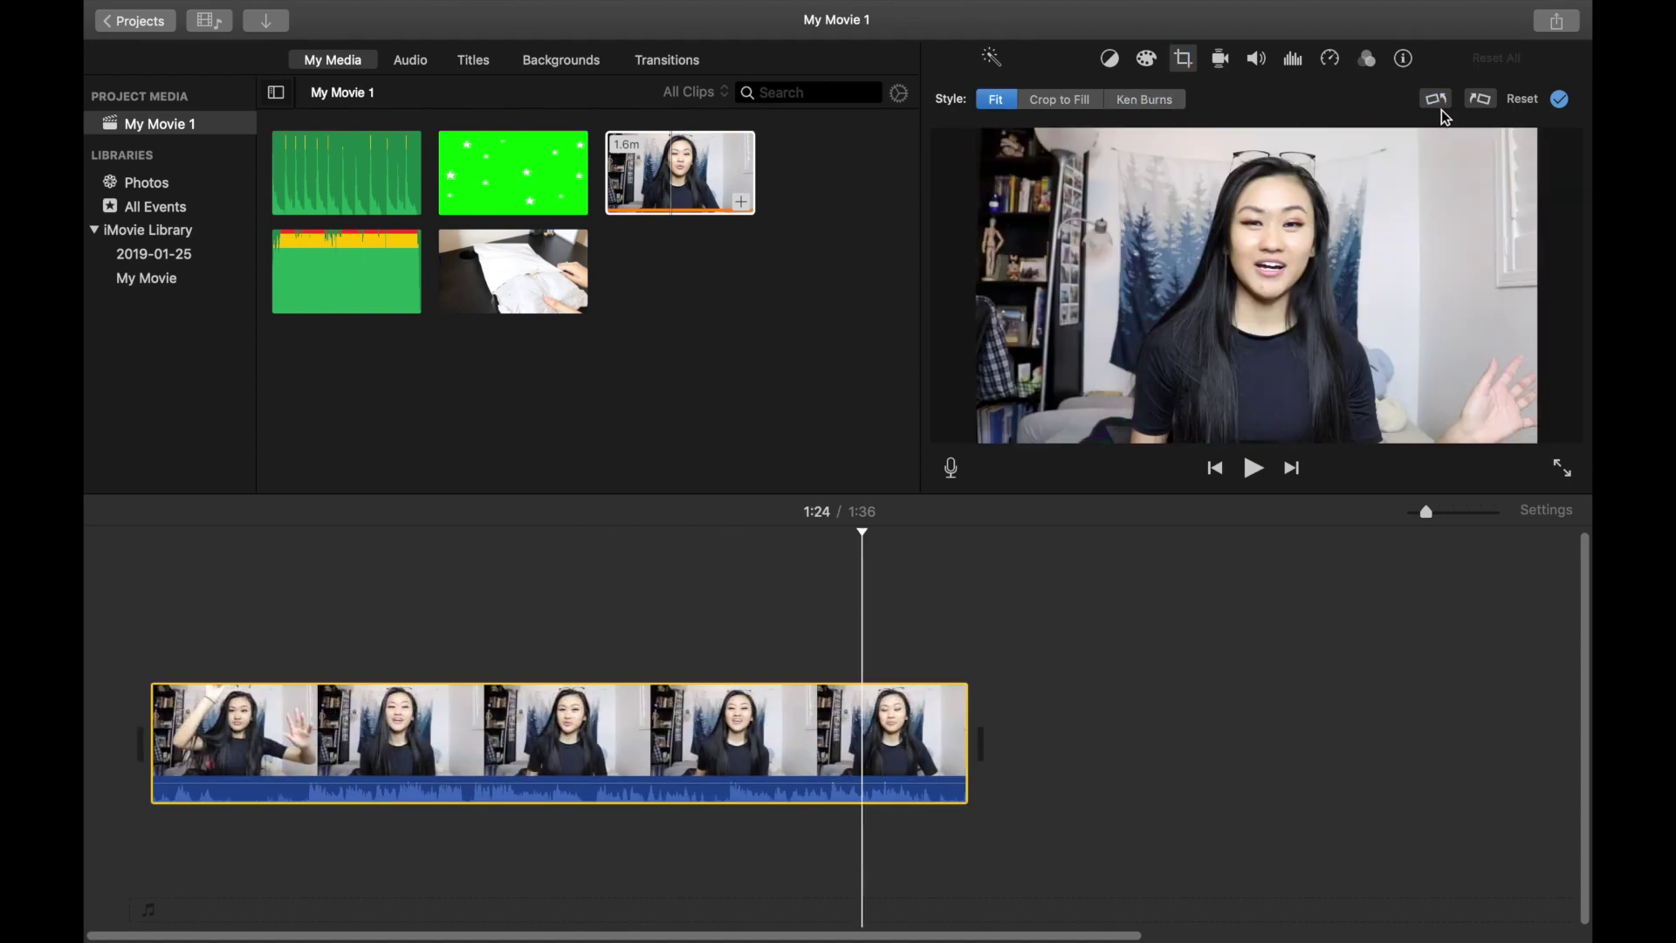
Step: Try rotating the clip clockwise in 90-degree increments through a full turn
left_click(1477, 100)
left_click(1469, 102)
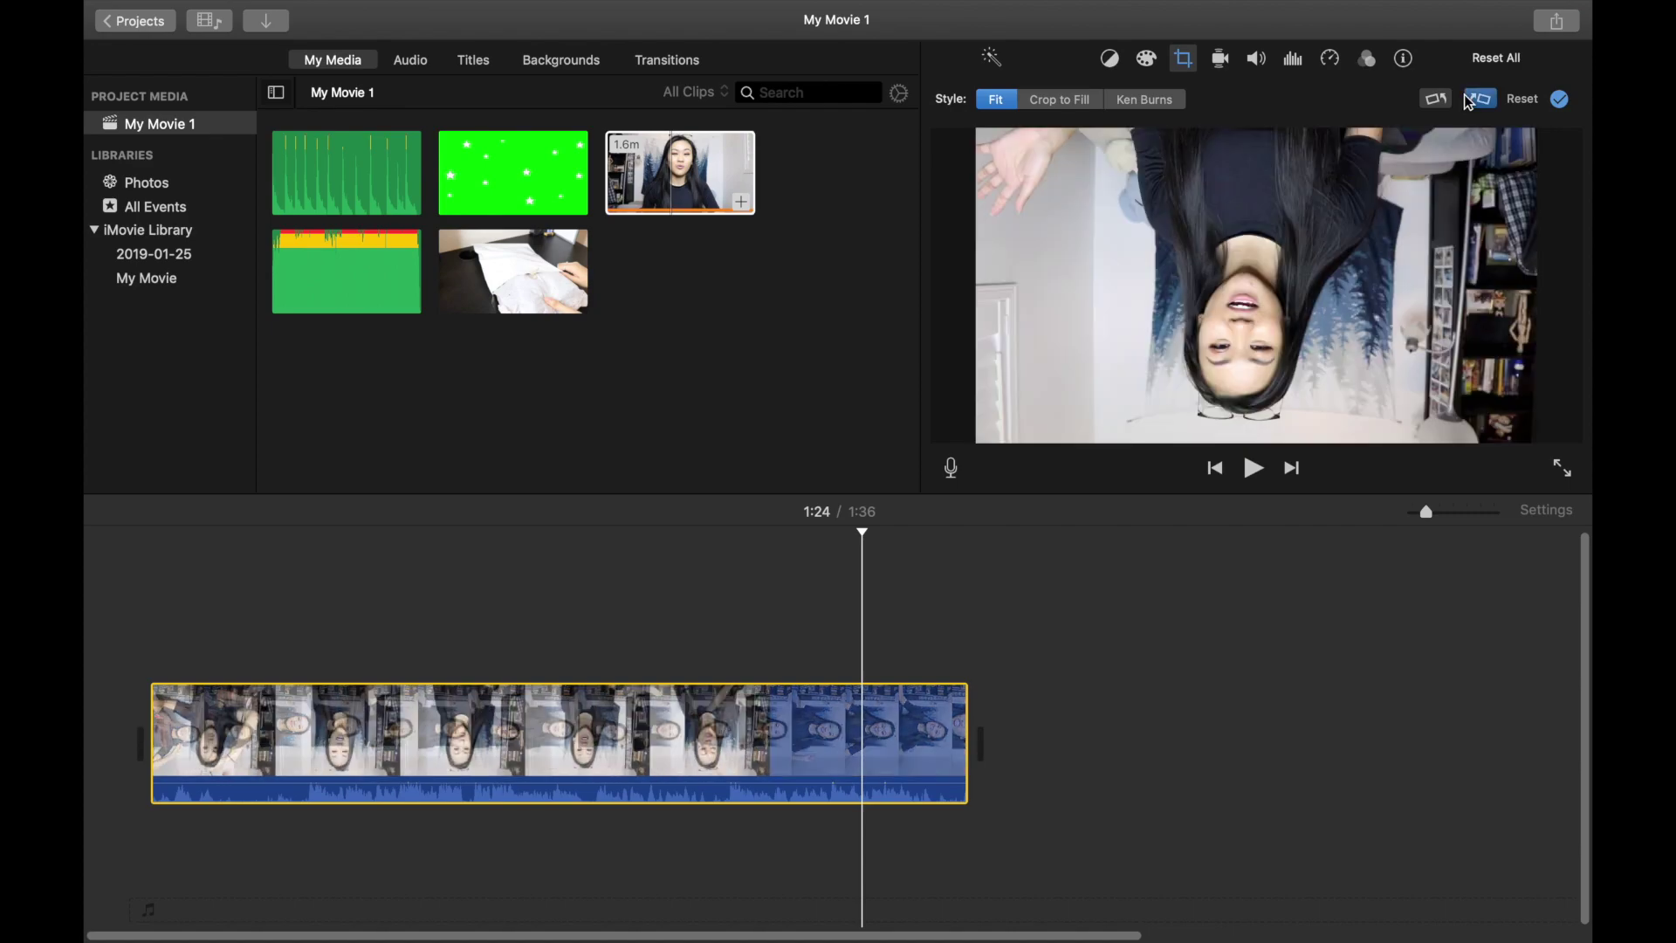
left_click(1469, 102)
left_click(1470, 102)
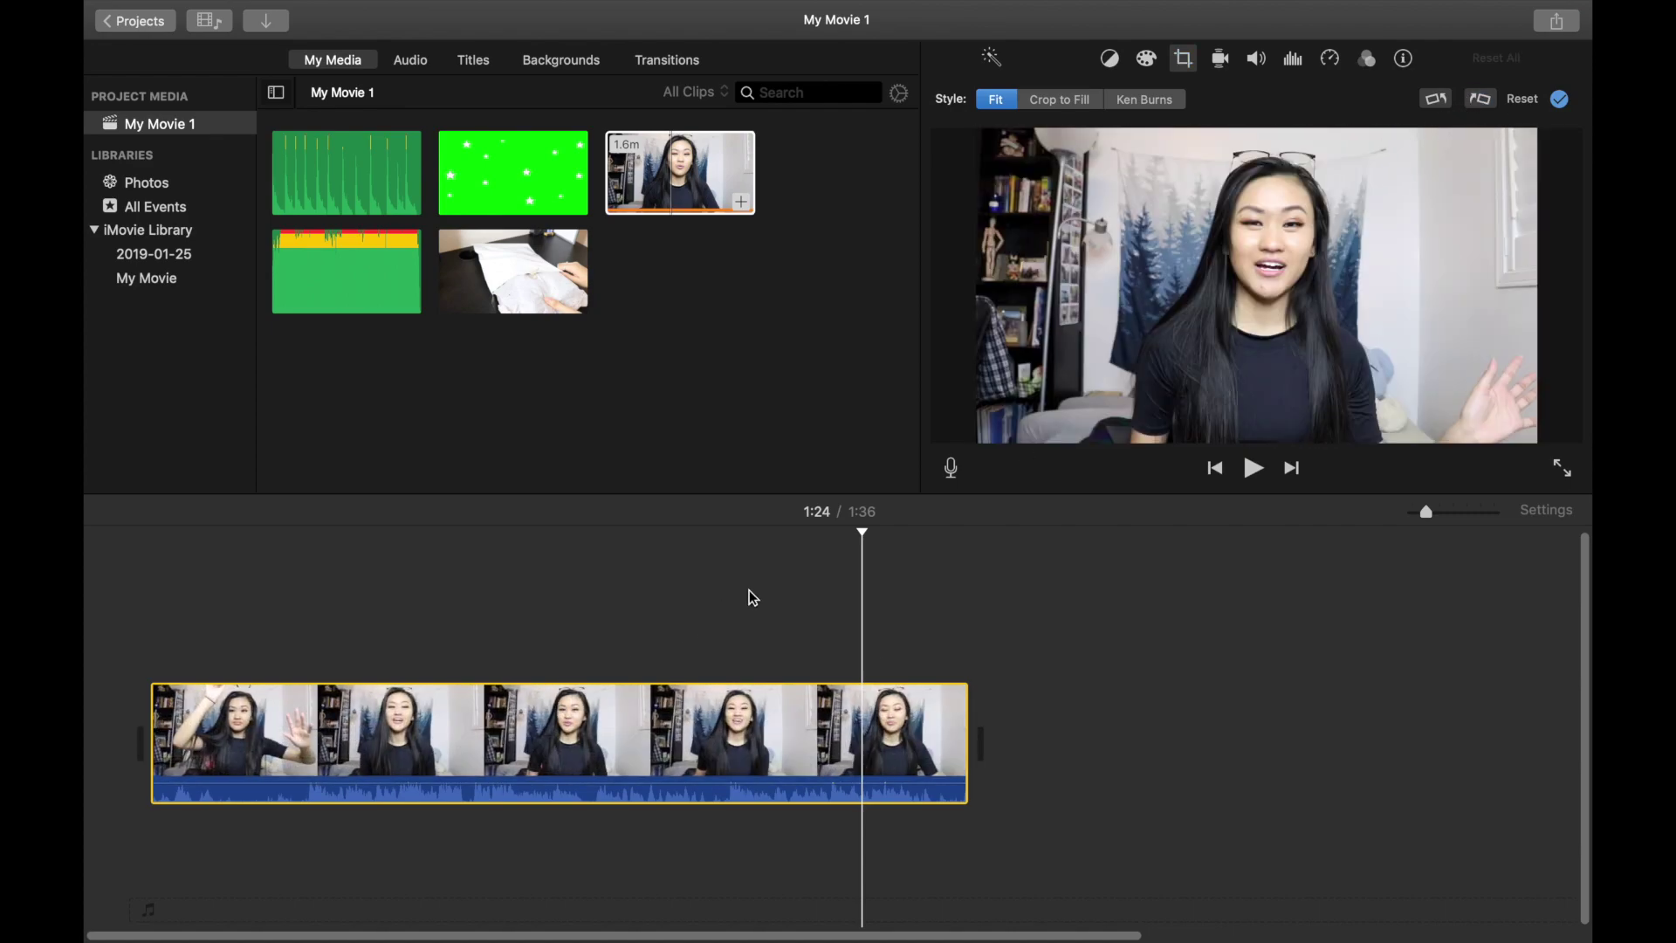
Step: Try lowering the clip's volume to 79% and look at the setting for lowering the volume of other clips
left_click(1254, 61)
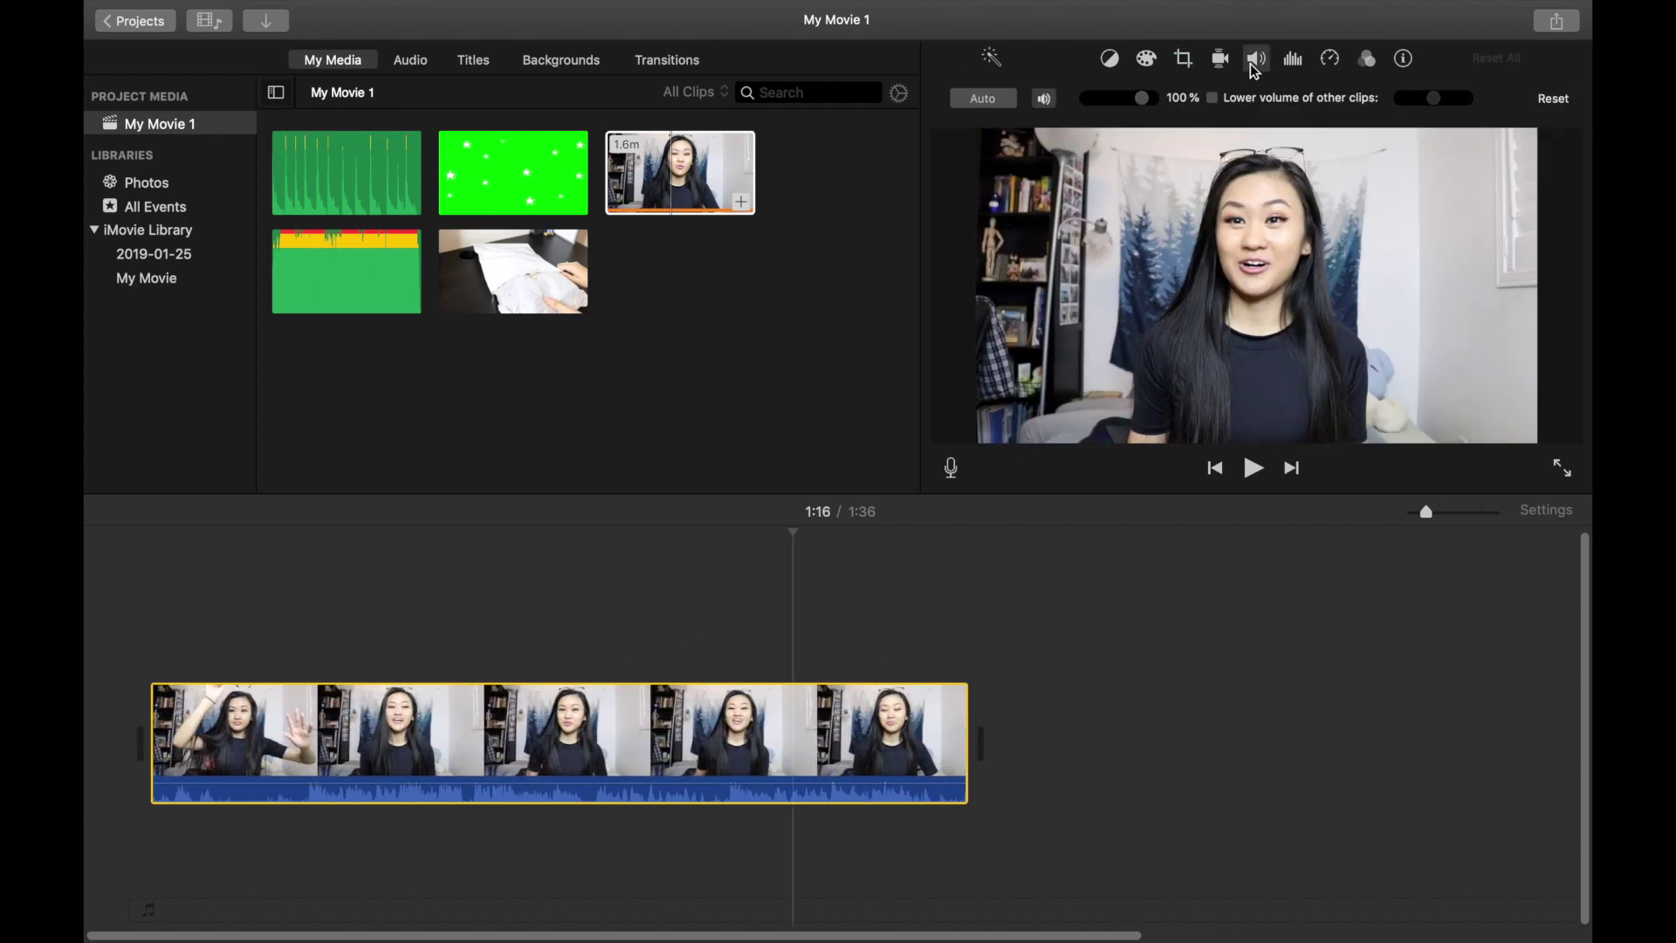
mouse_move(1091, 93)
left_mouse_down()
mouse_move(1137, 96)
mouse_move(1120, 98)
left_mouse_up()
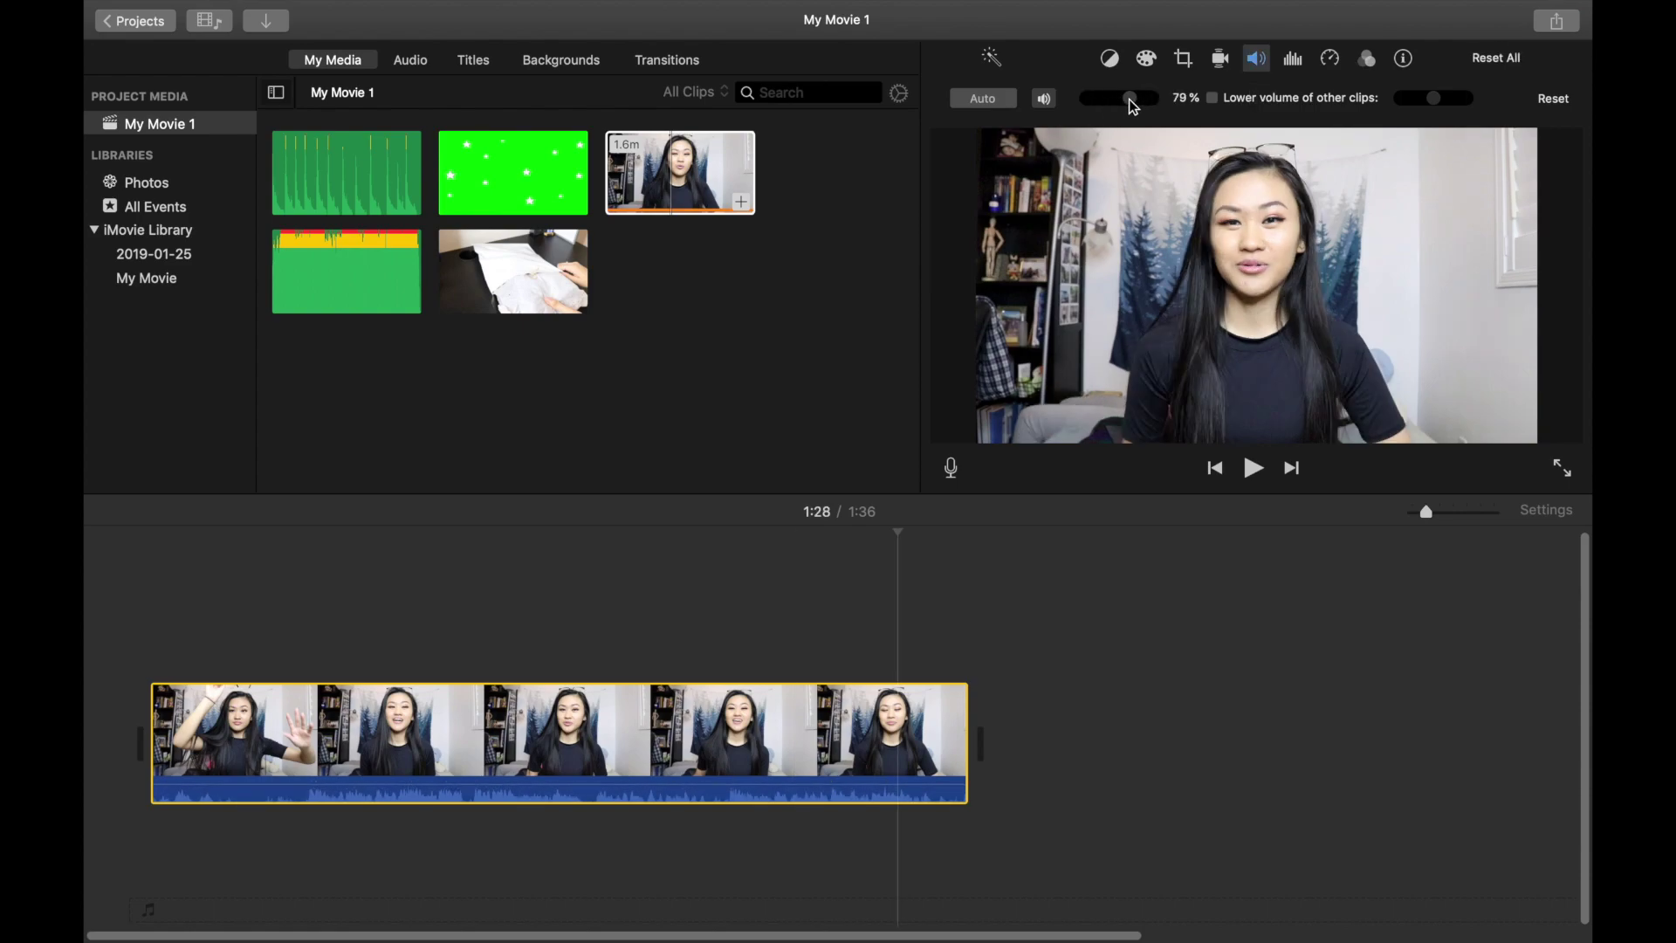
left_click_drag(560, 784, 568, 777)
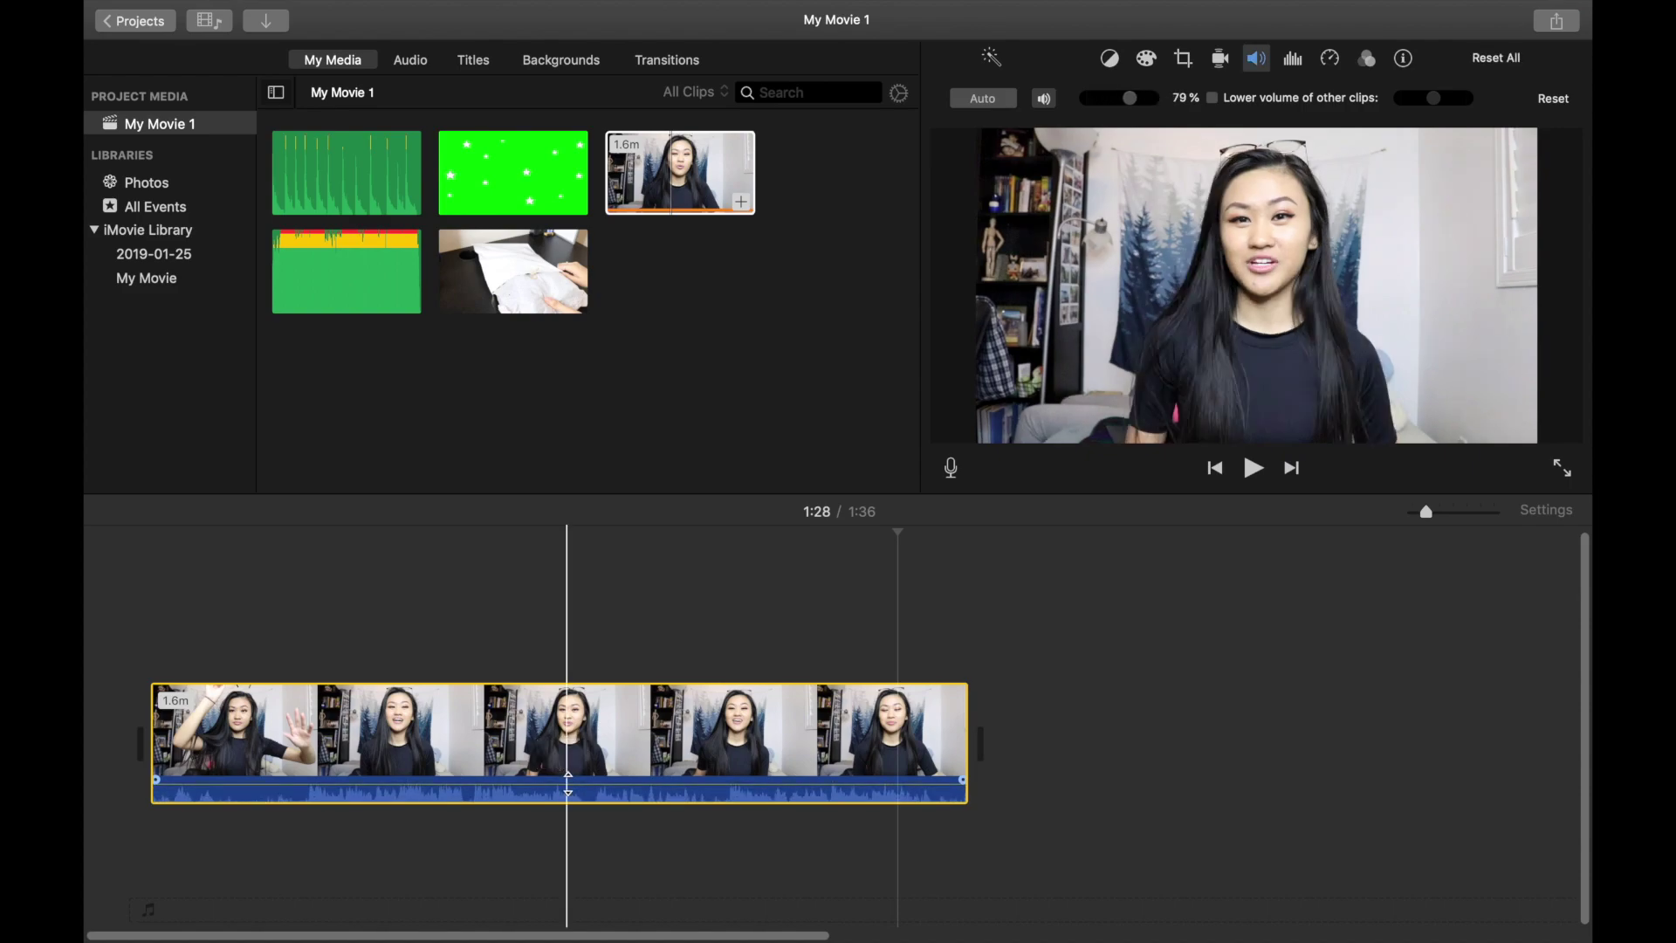
left_click(788, 619)
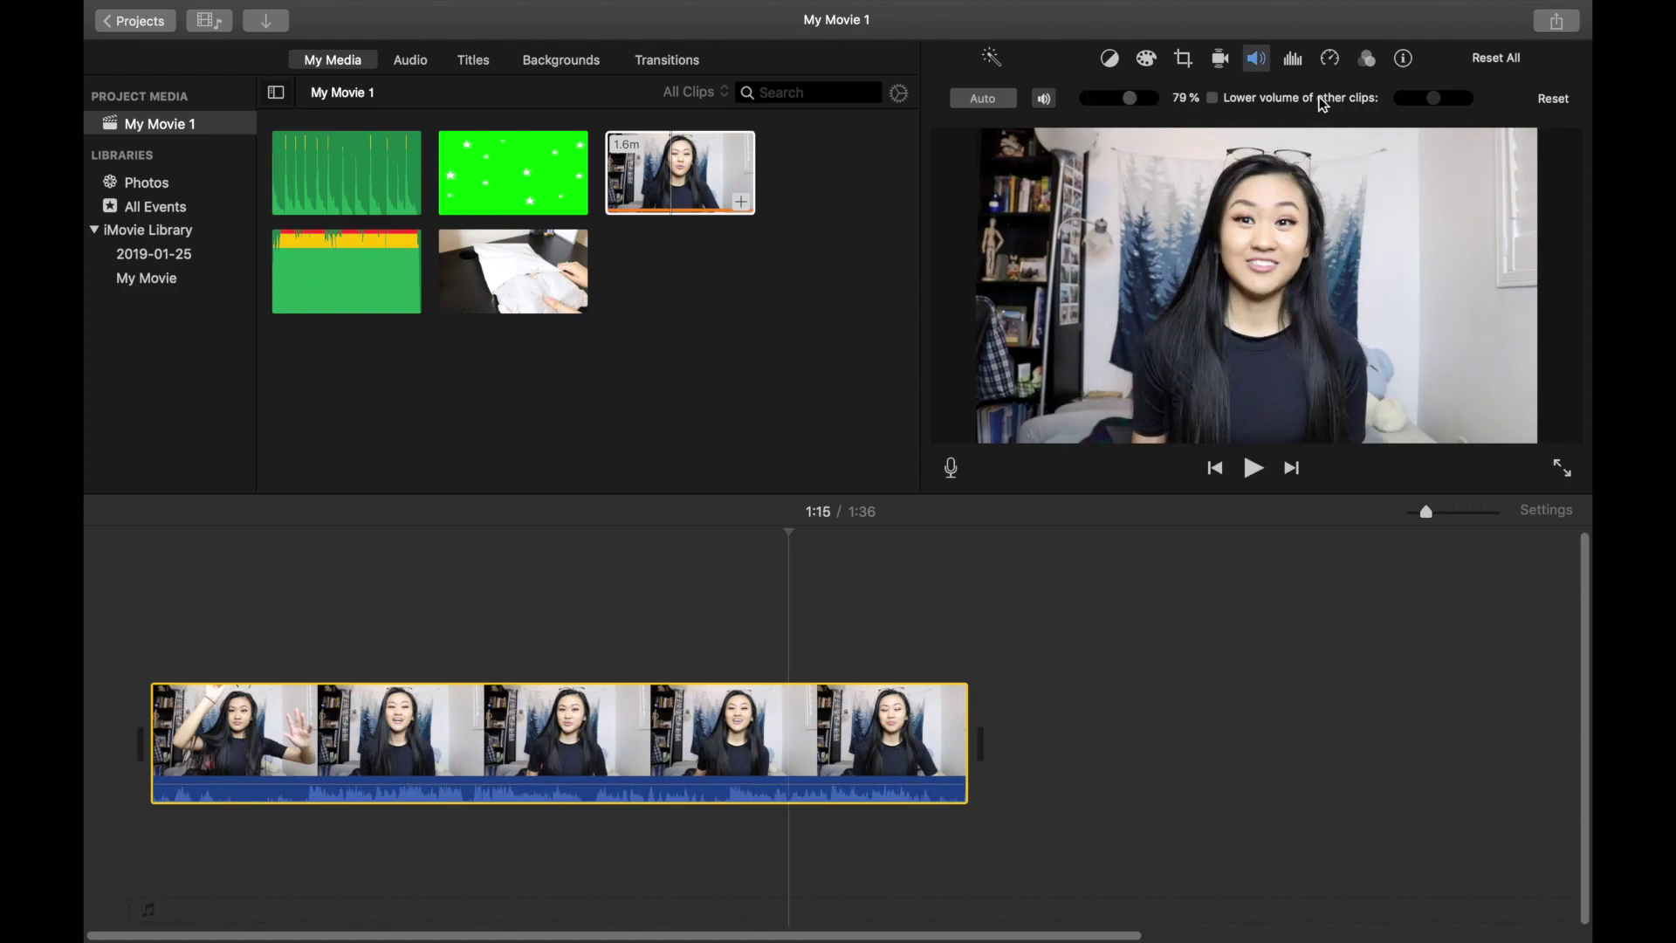
mouse_move(1433, 97)
left_mouse_down()
mouse_move(1458, 103)
mouse_move(1440, 99)
left_mouse_up()
Step: Try overlaying a second copy of the talking clip above the first one in the timeline, and delete that copy
left_click_drag(662, 184, 559, 594)
left_click(788, 558)
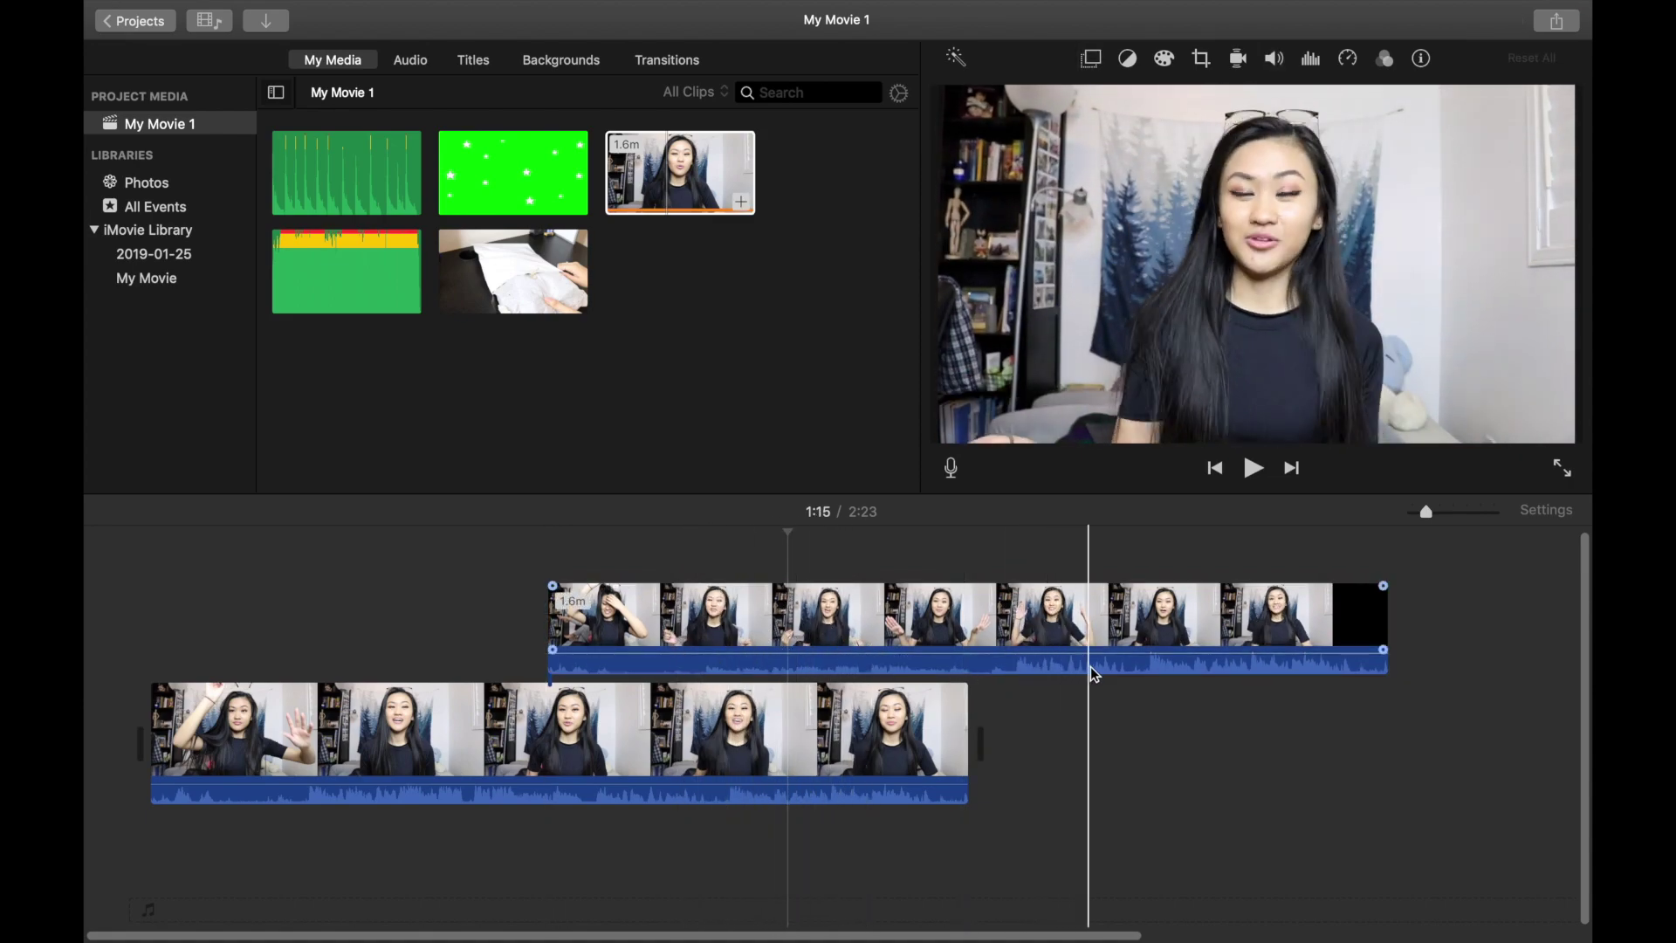
left_click(746, 627)
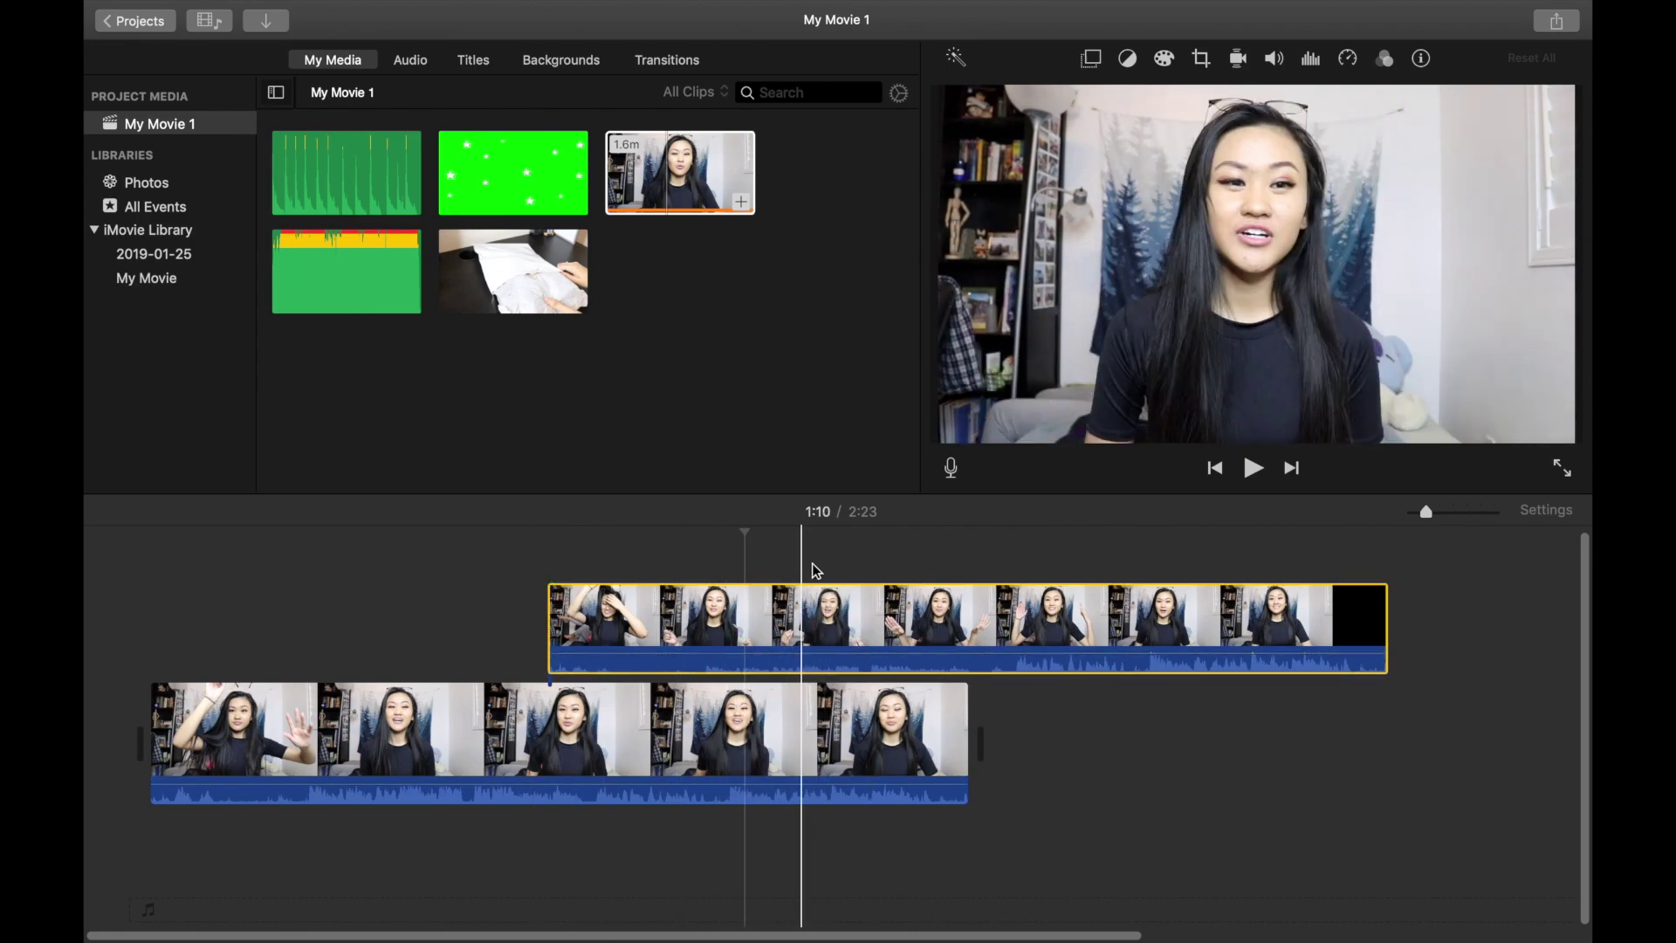
left_click(800, 618)
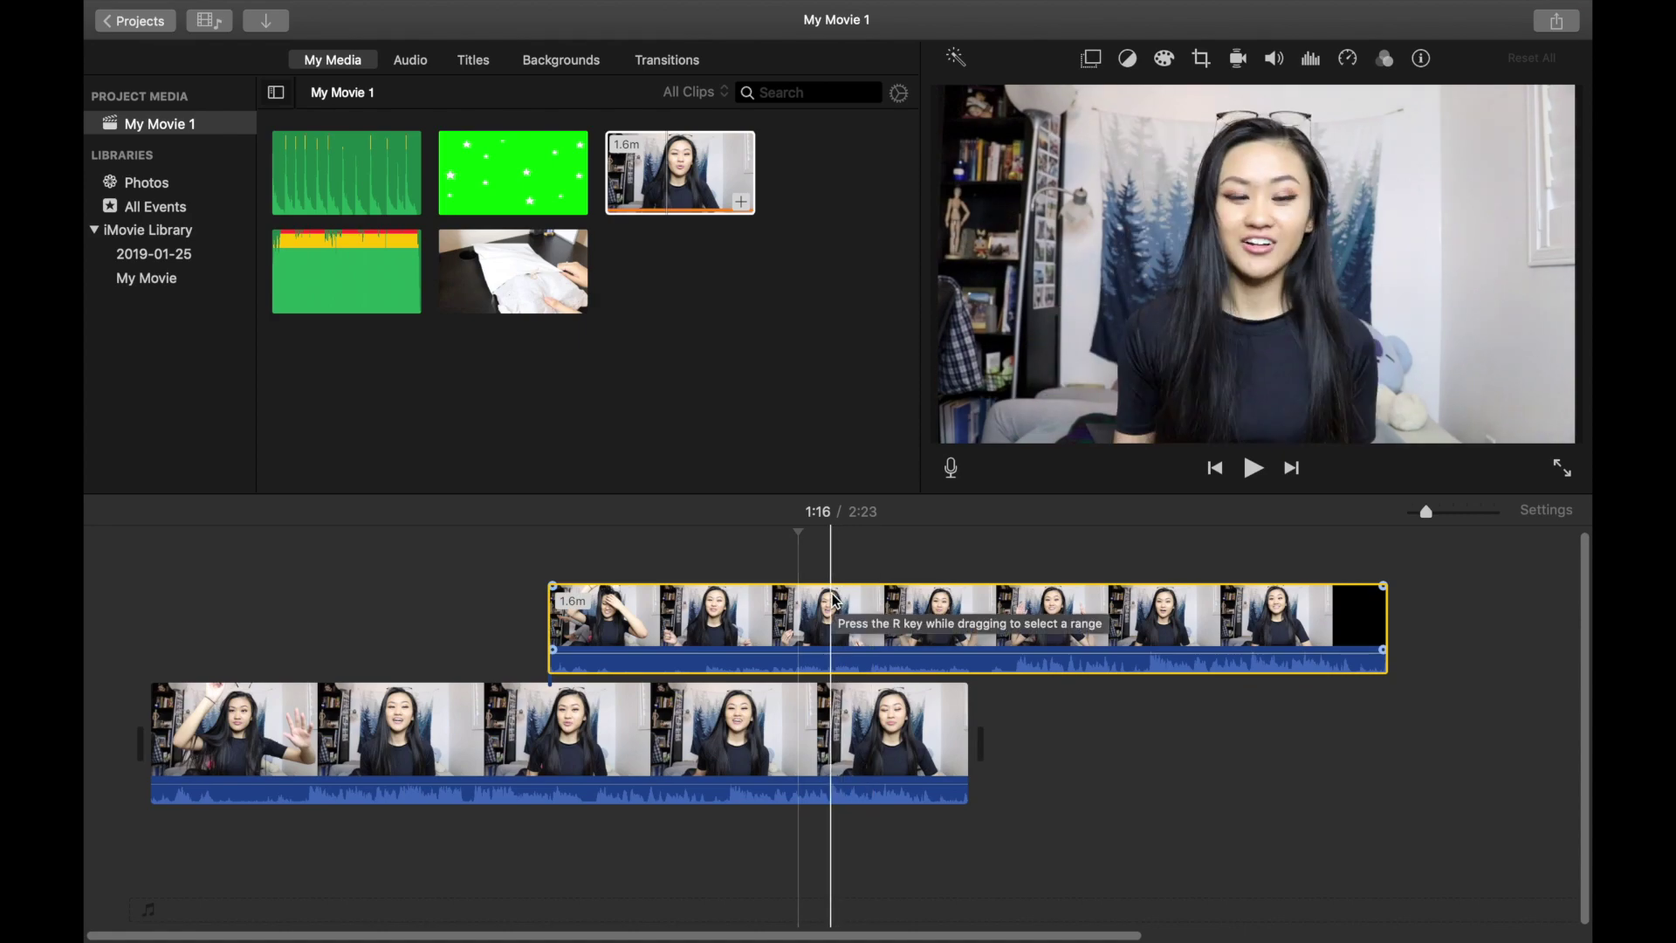
key("Delete")
Step: Try reducing the clip's background noise at 50%
left_click(1293, 60)
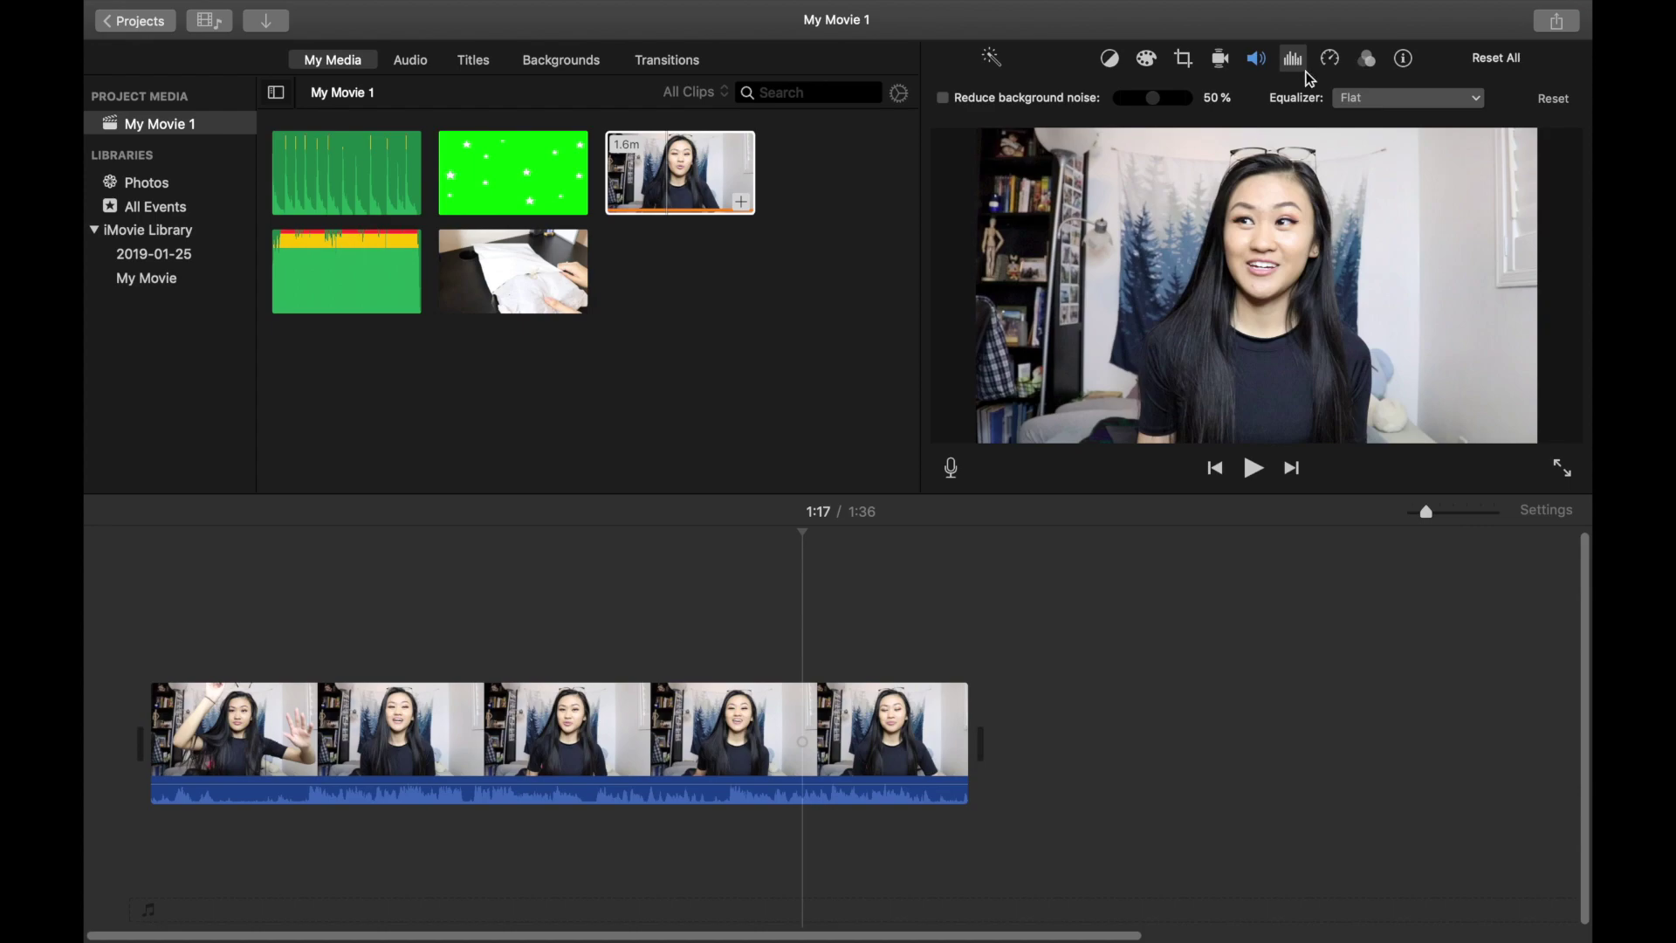
left_click(733, 746)
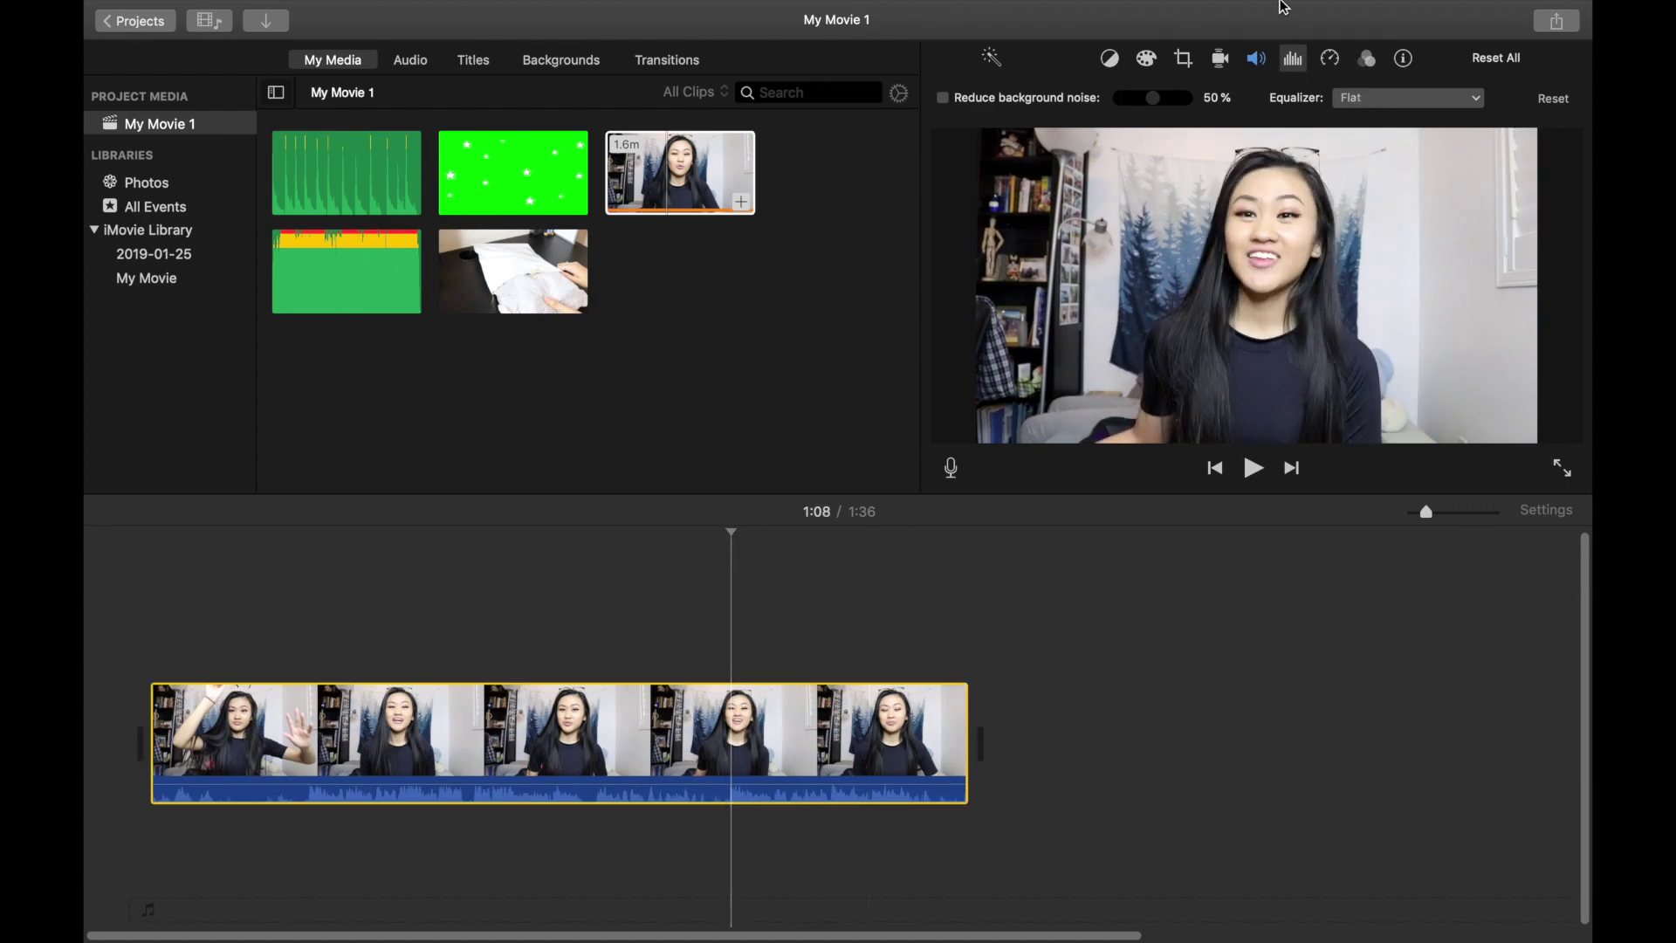
left_click(1055, 103)
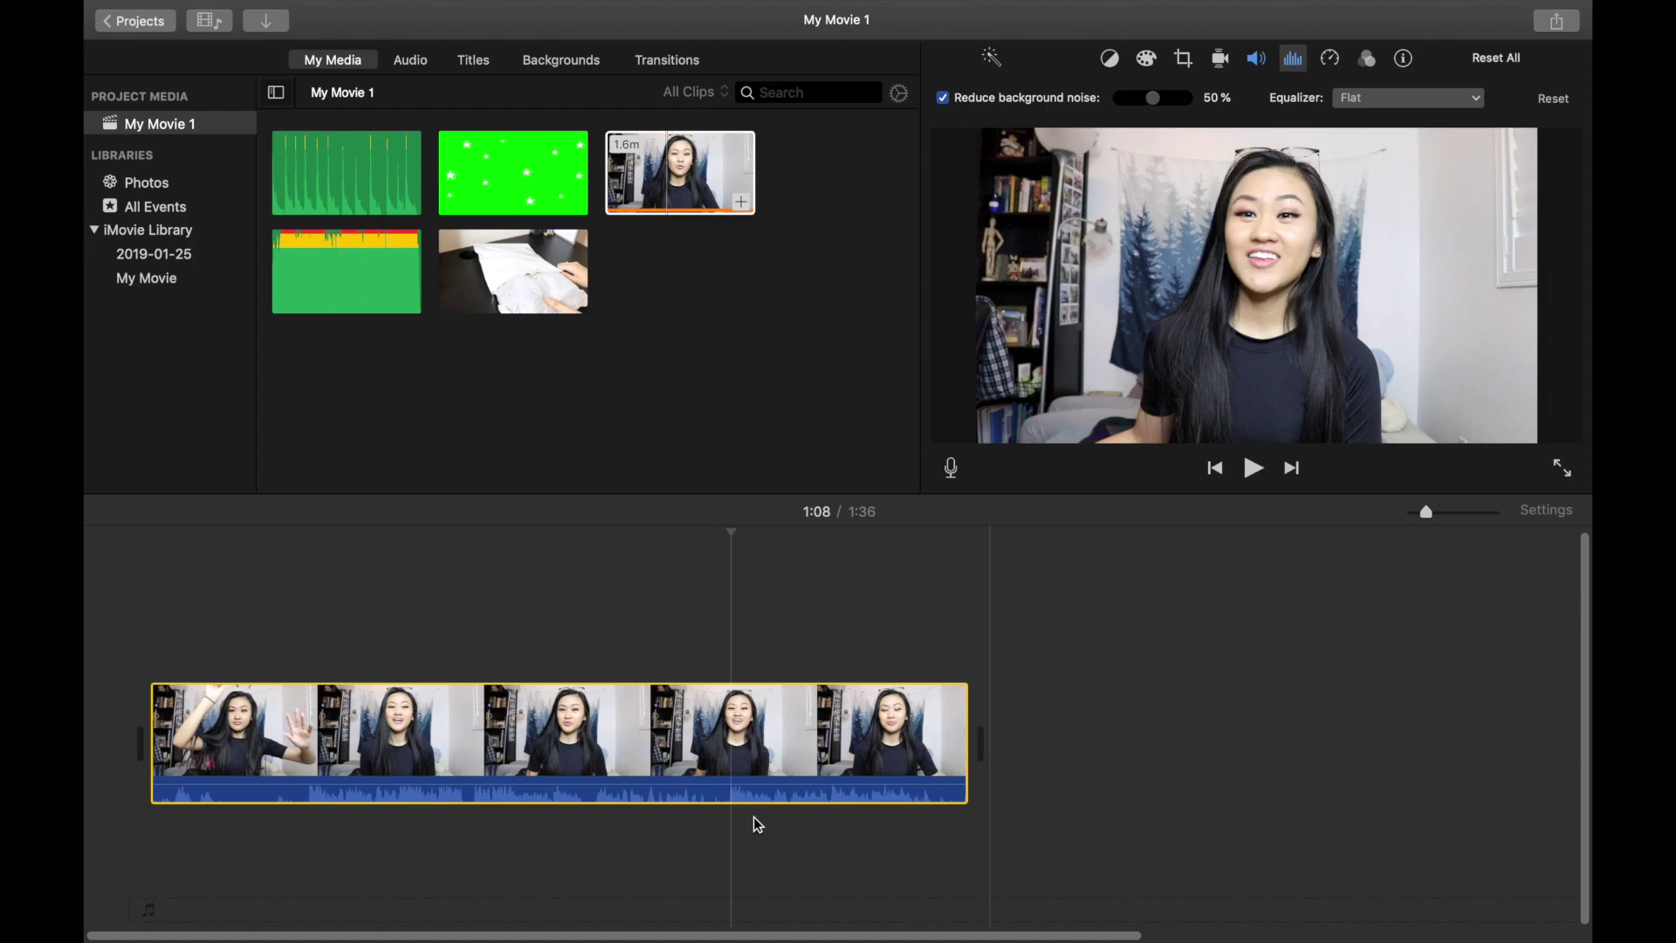
left_click(772, 666)
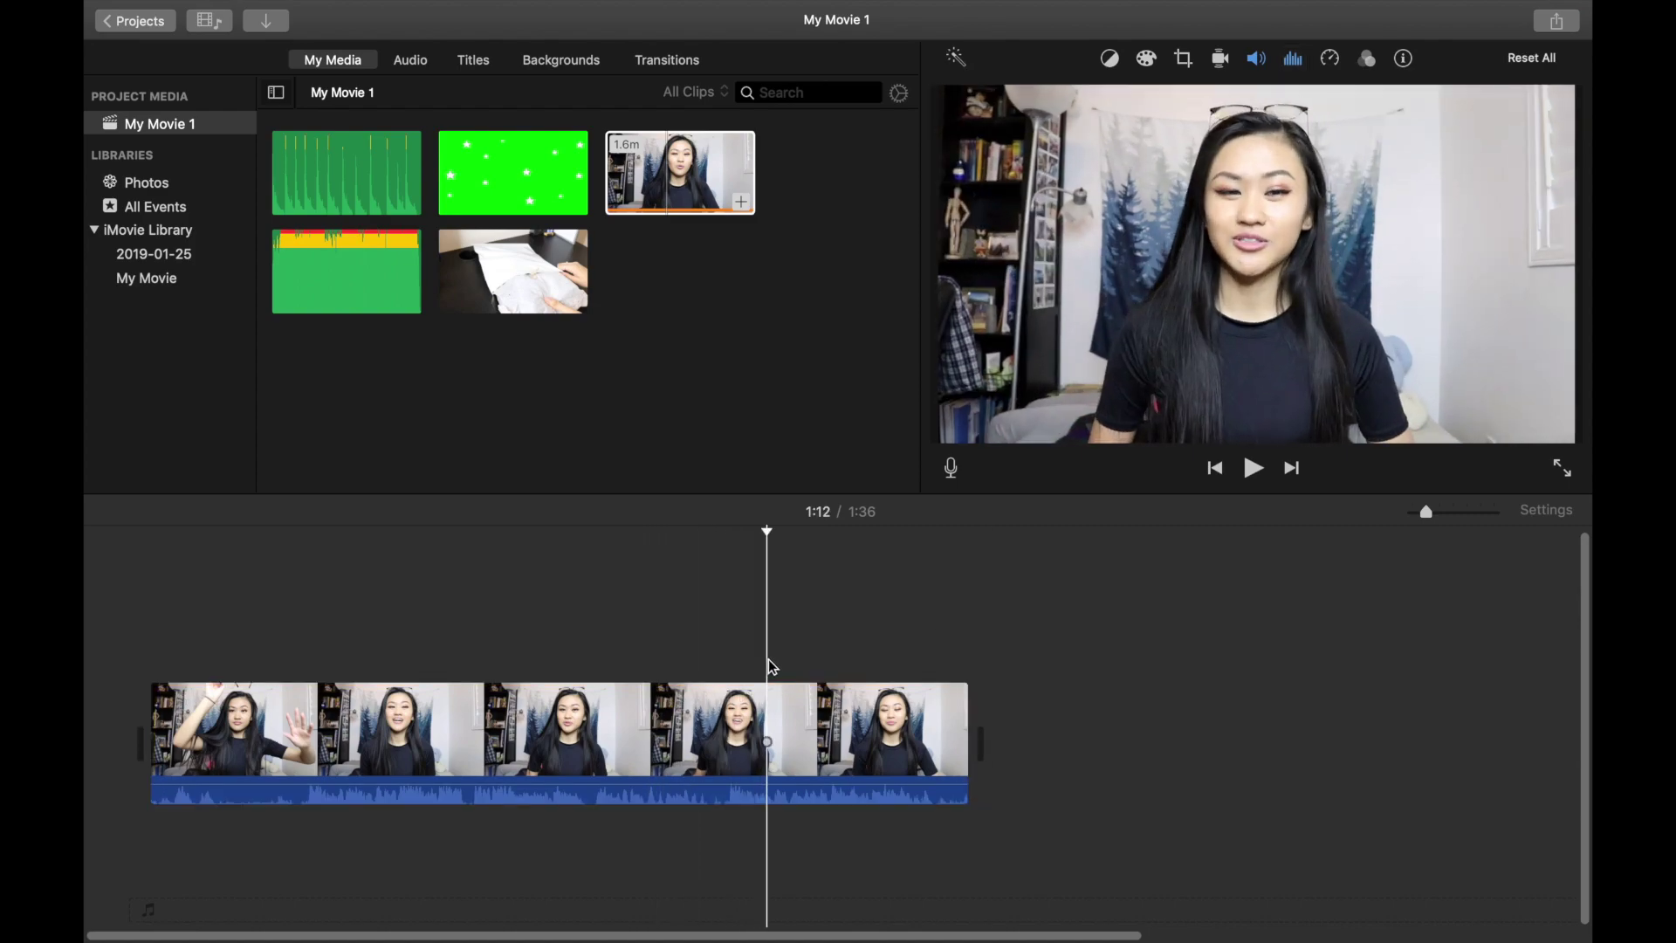
left_click(728, 742)
left_click(1293, 58)
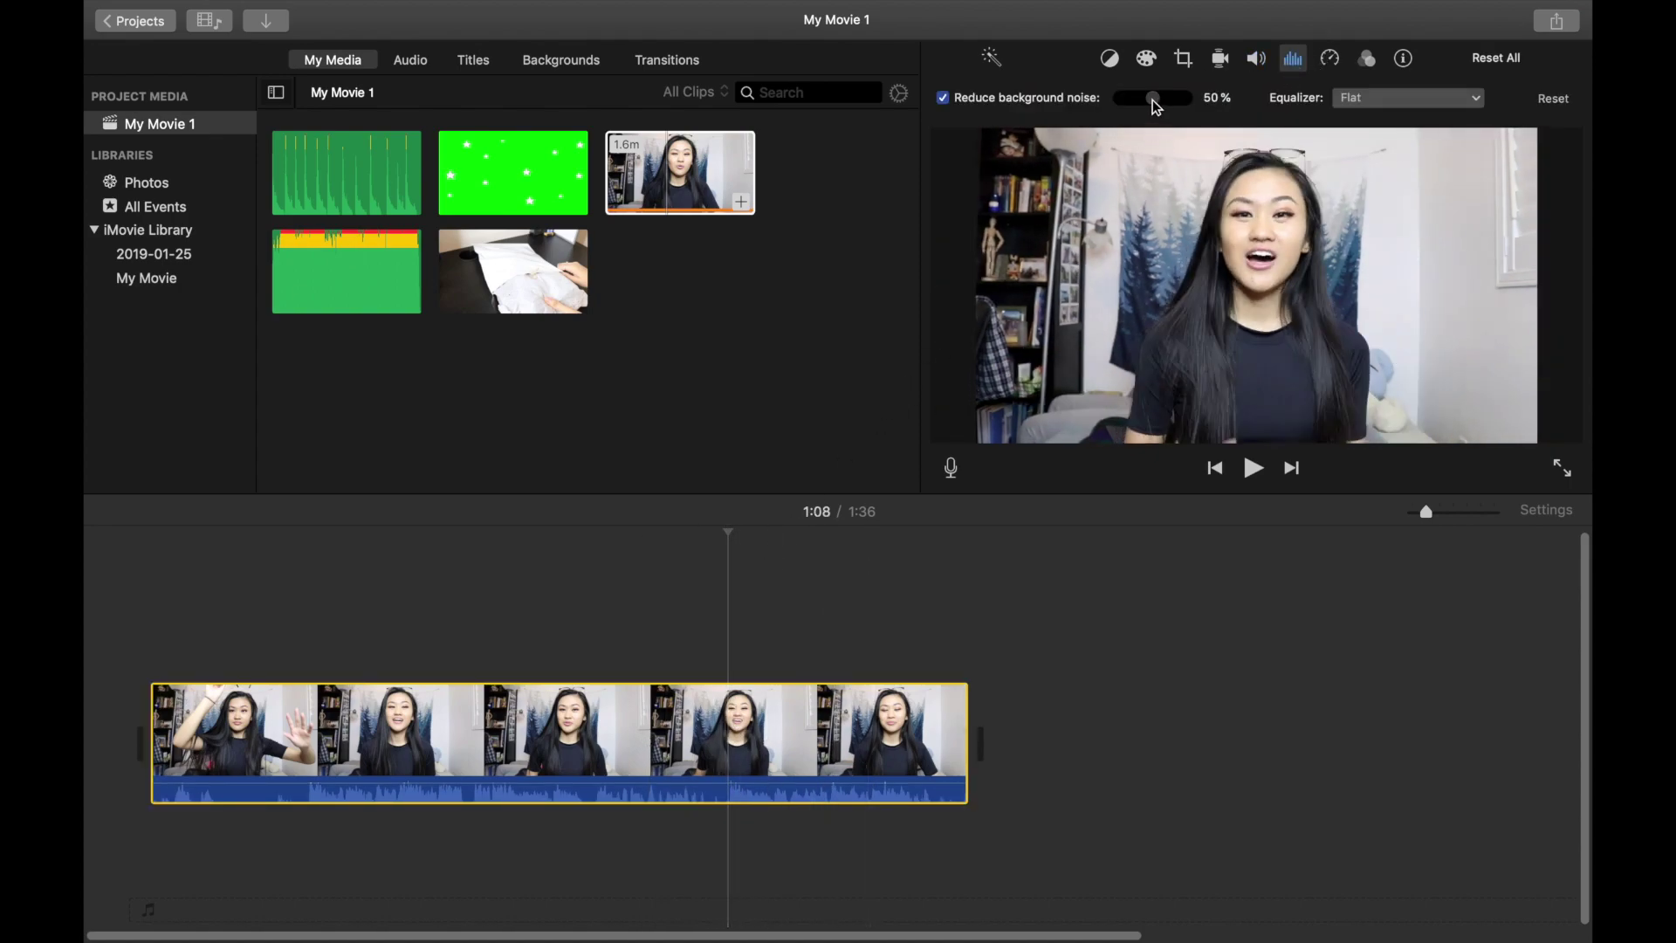
left_click_drag(1124, 101, 1154, 98)
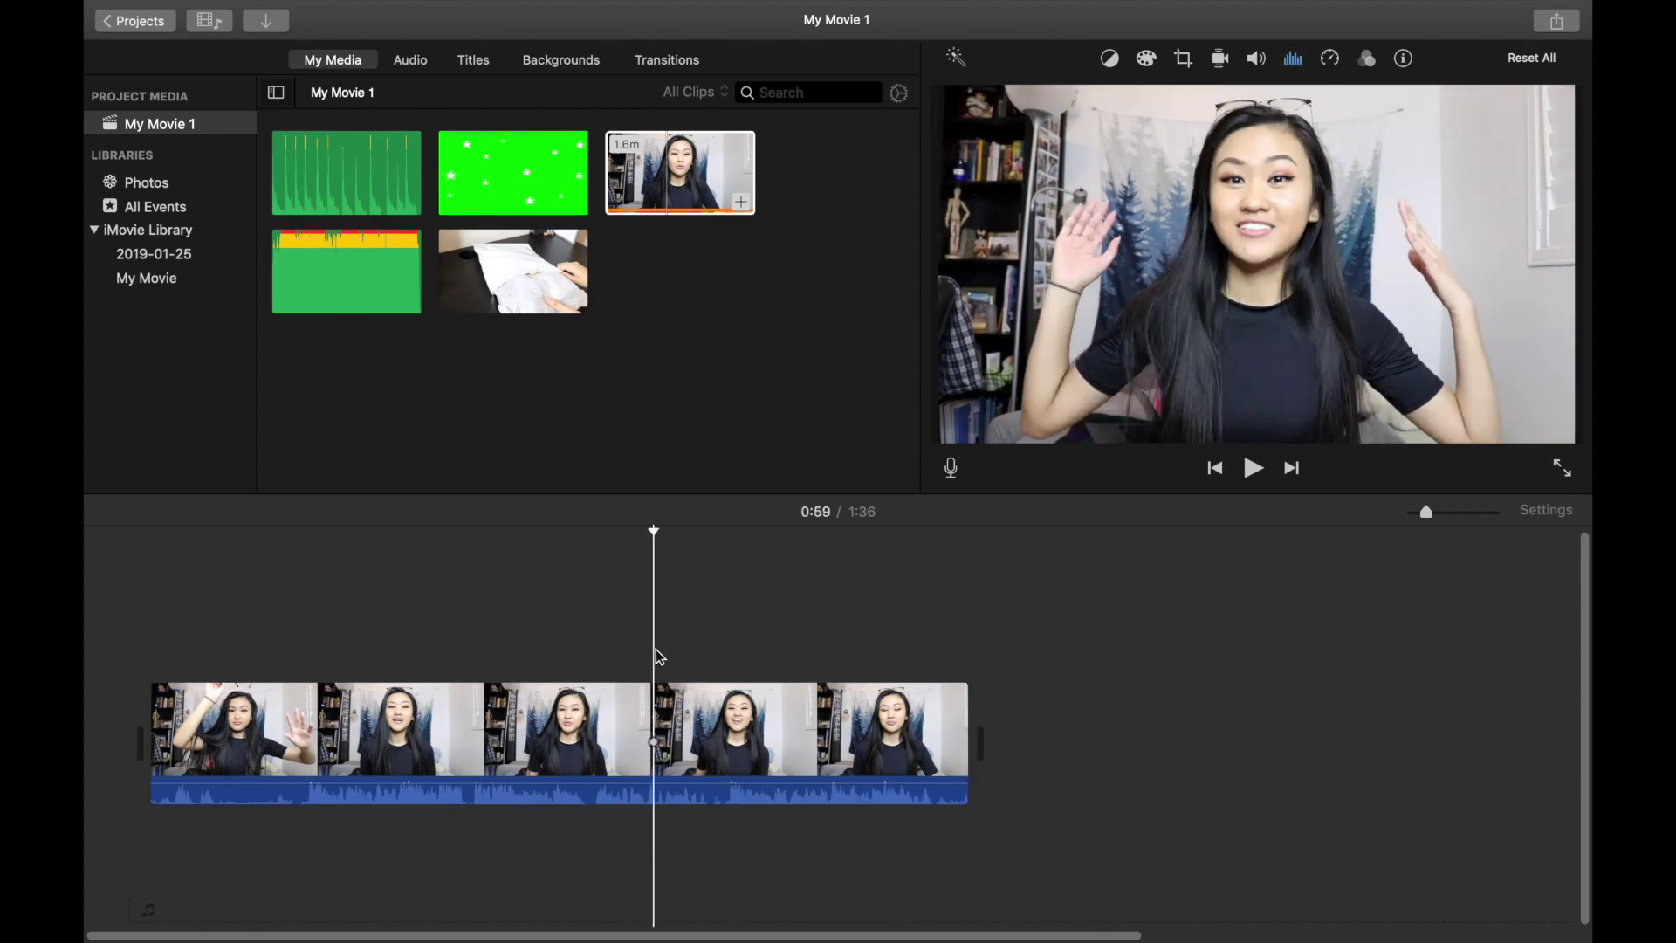
Step: Try lowering the background noise reduction to 44%, and turn noise reduction off for the clip
left_click(686, 625)
left_click(1293, 59)
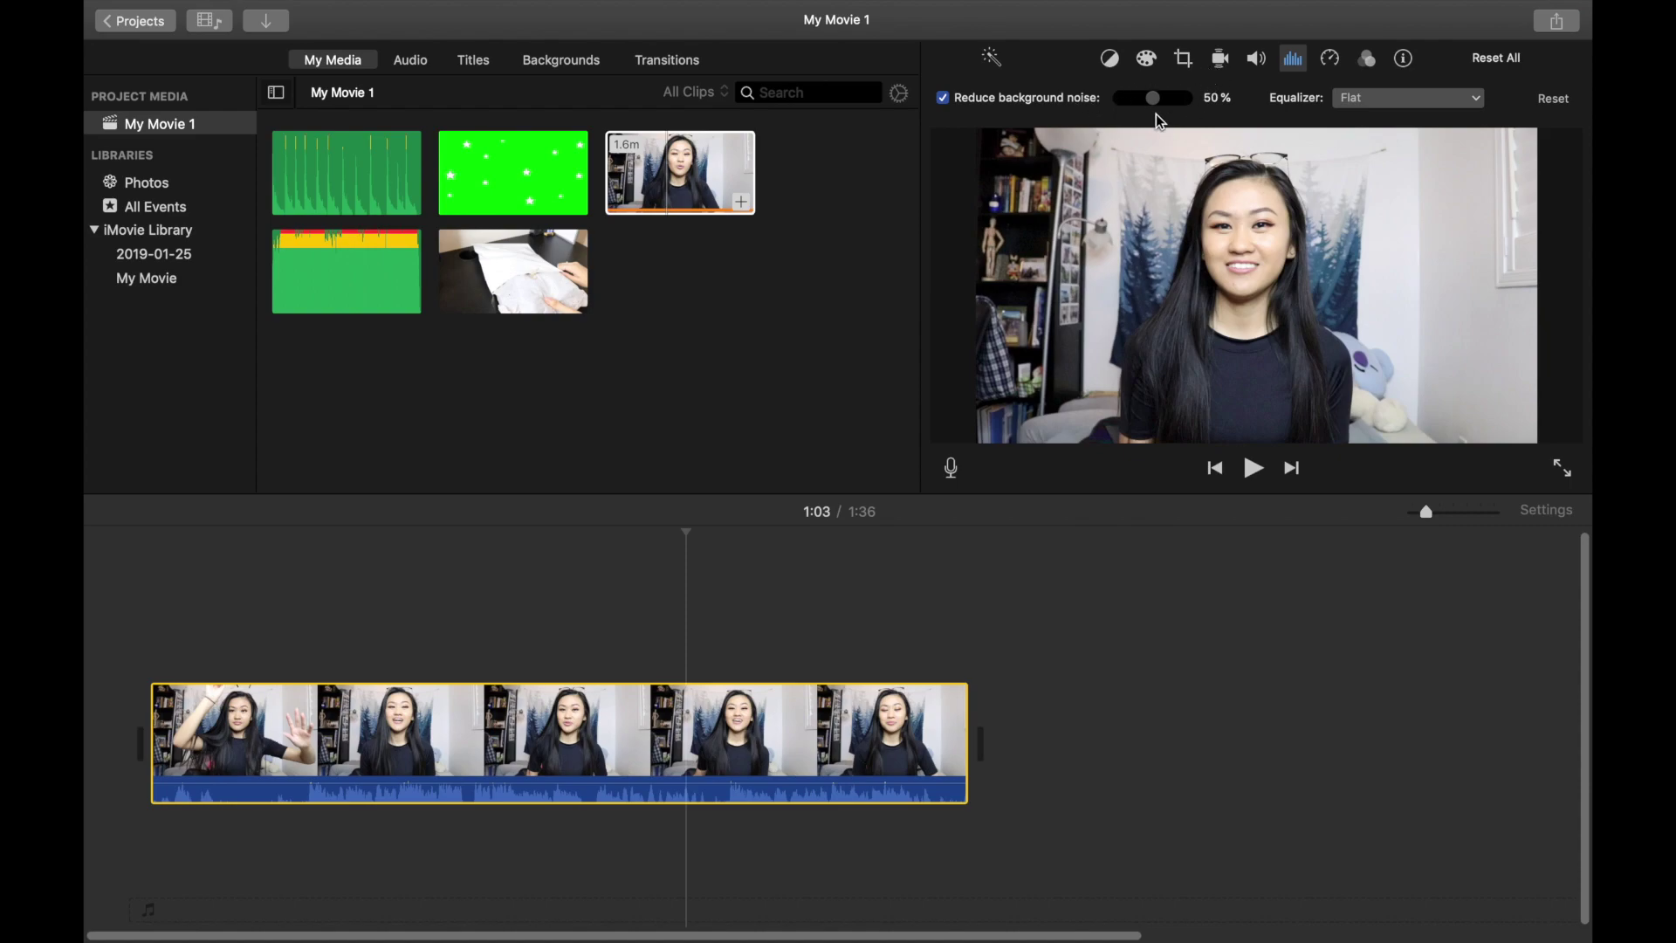
left_click_drag(1155, 96, 1150, 102)
left_click(1002, 103)
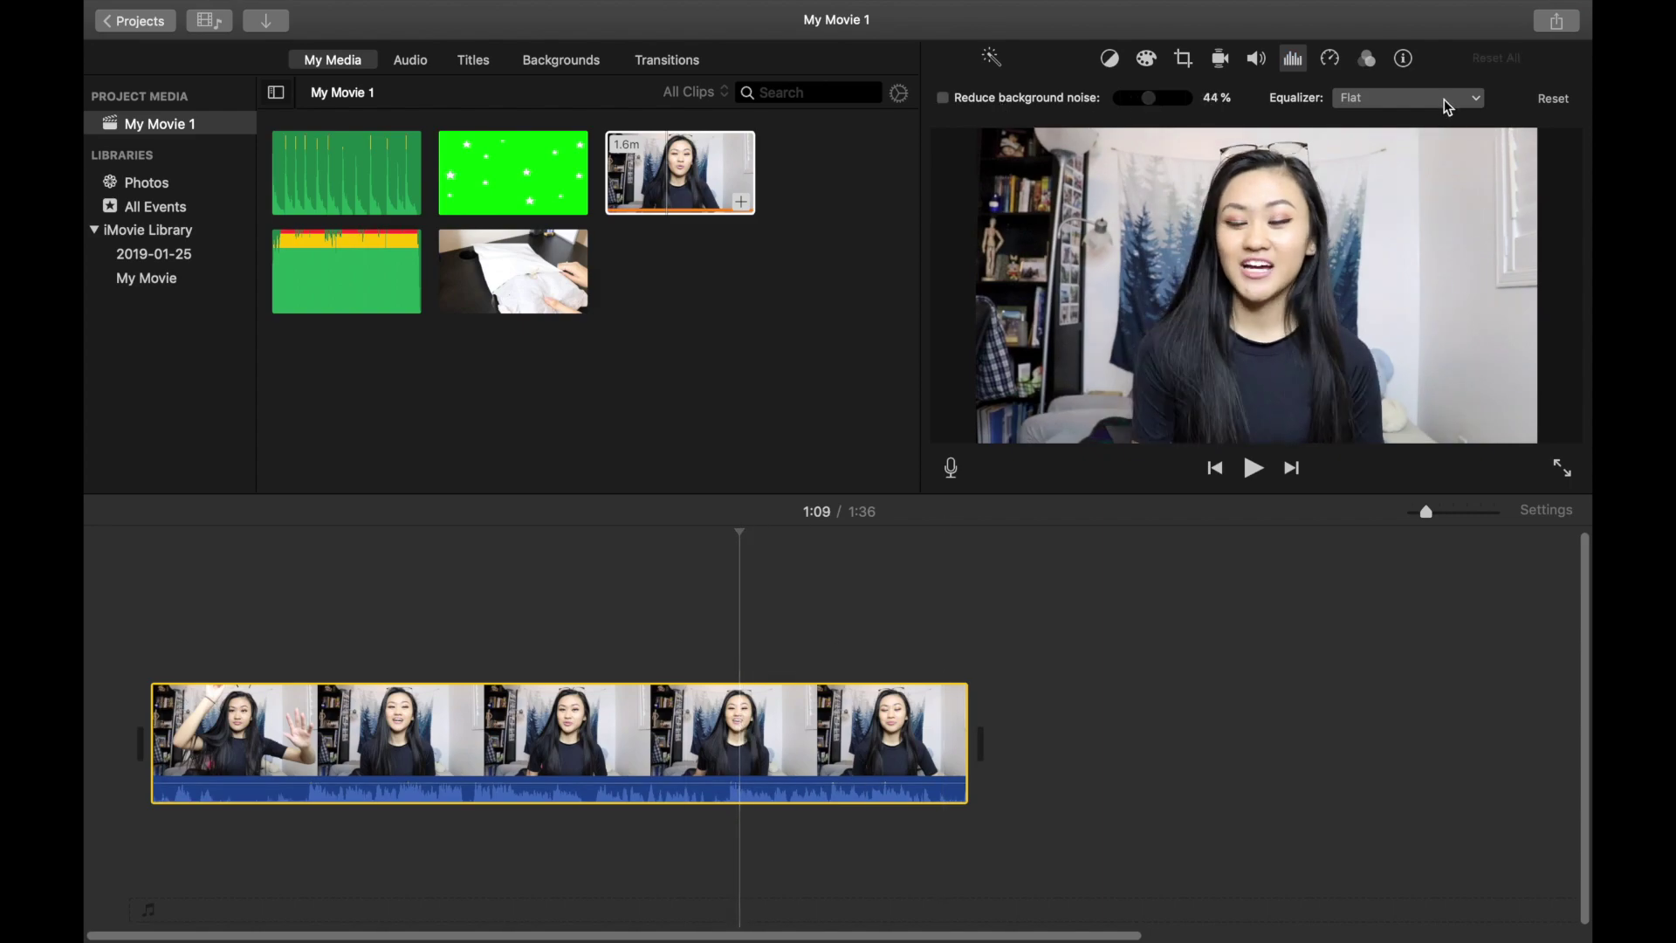
Step: Look through the equalizer presets available for the clip's audio, including Voice Enhance and Hum Reduction
left_click(1449, 98)
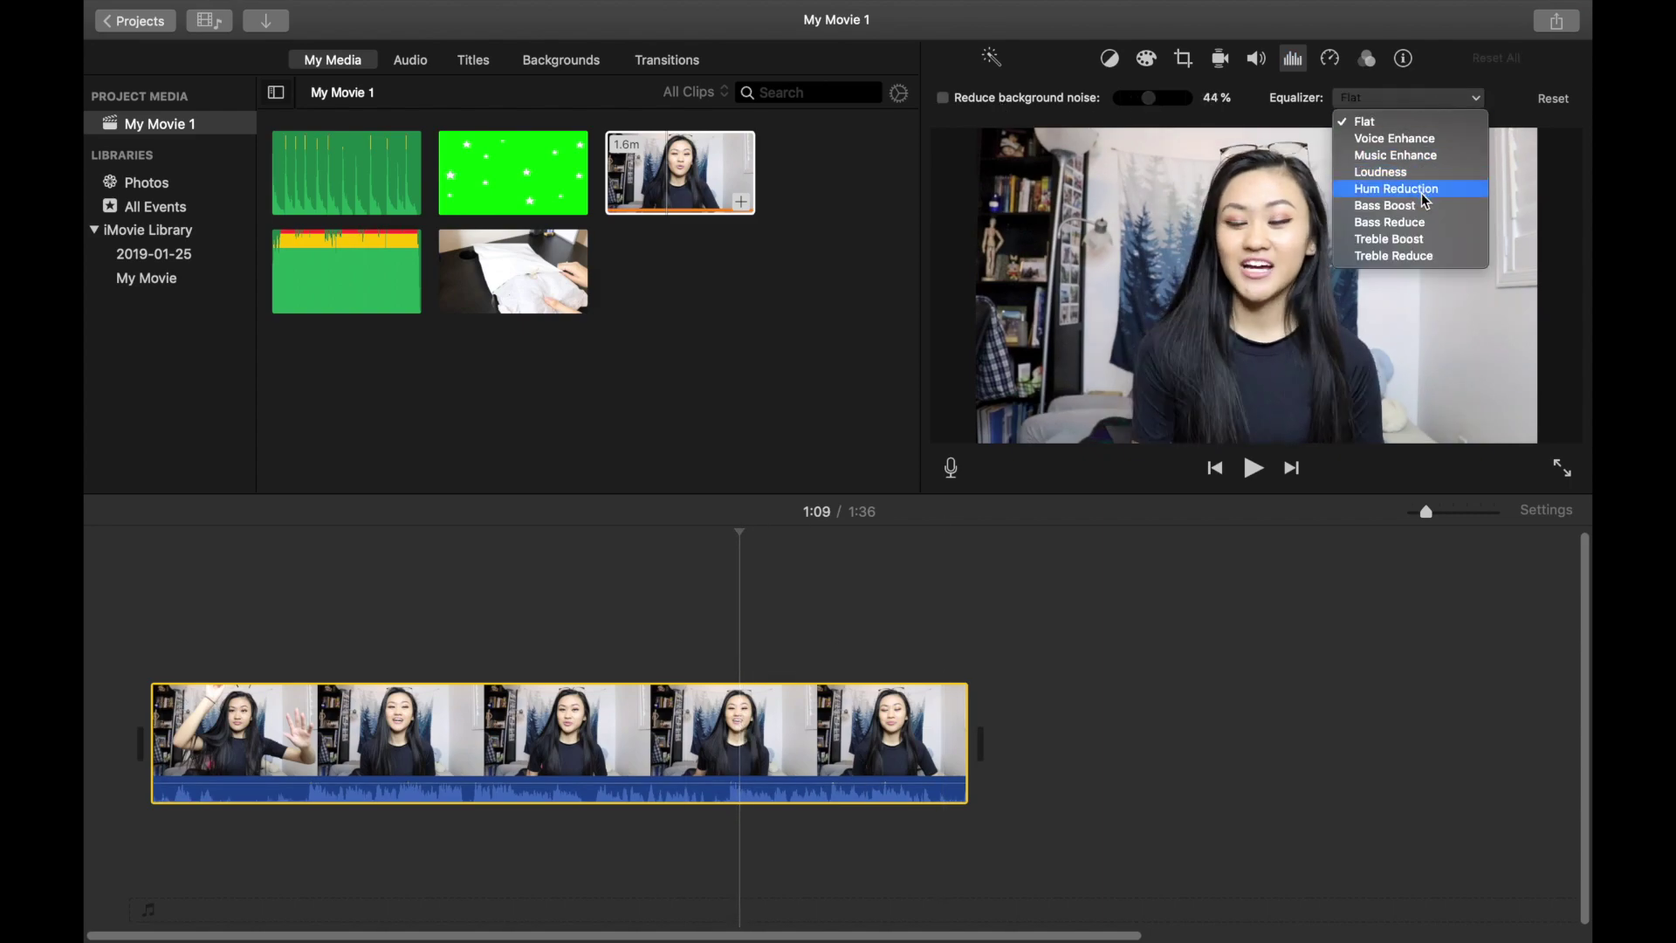
left_click(1428, 146)
Step: Try speeding the clip up with the Fast 2x setting, shorten it further to about 9 seconds, and preview the playback
left_click(1330, 58)
left_click(1033, 97)
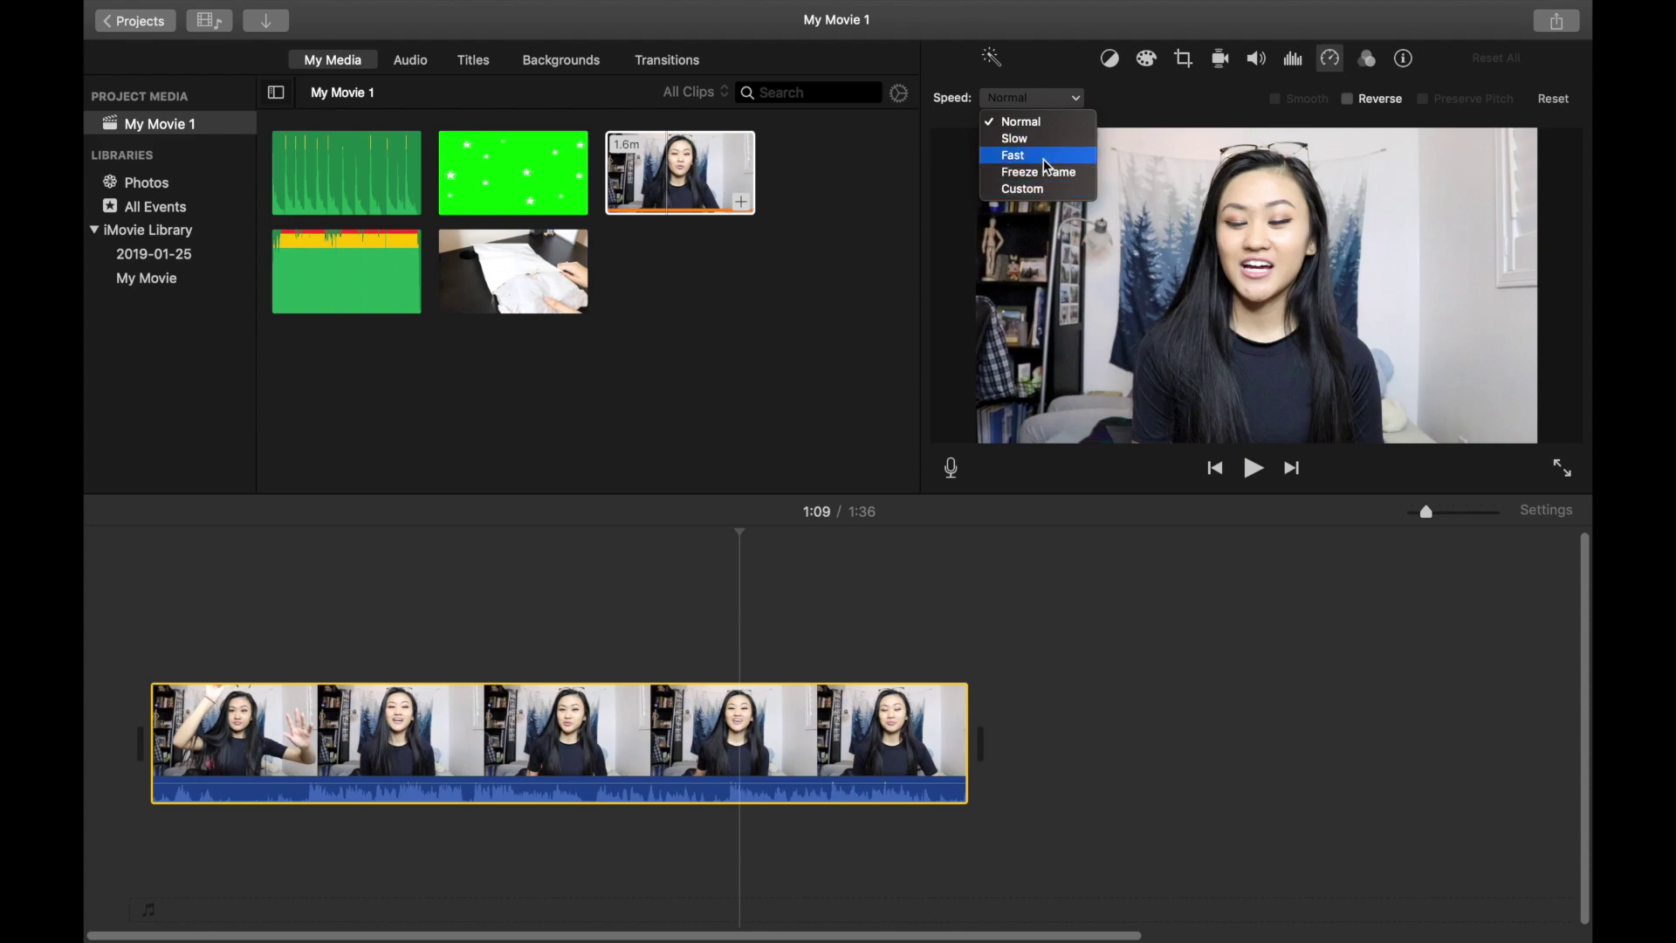
left_click(1048, 159)
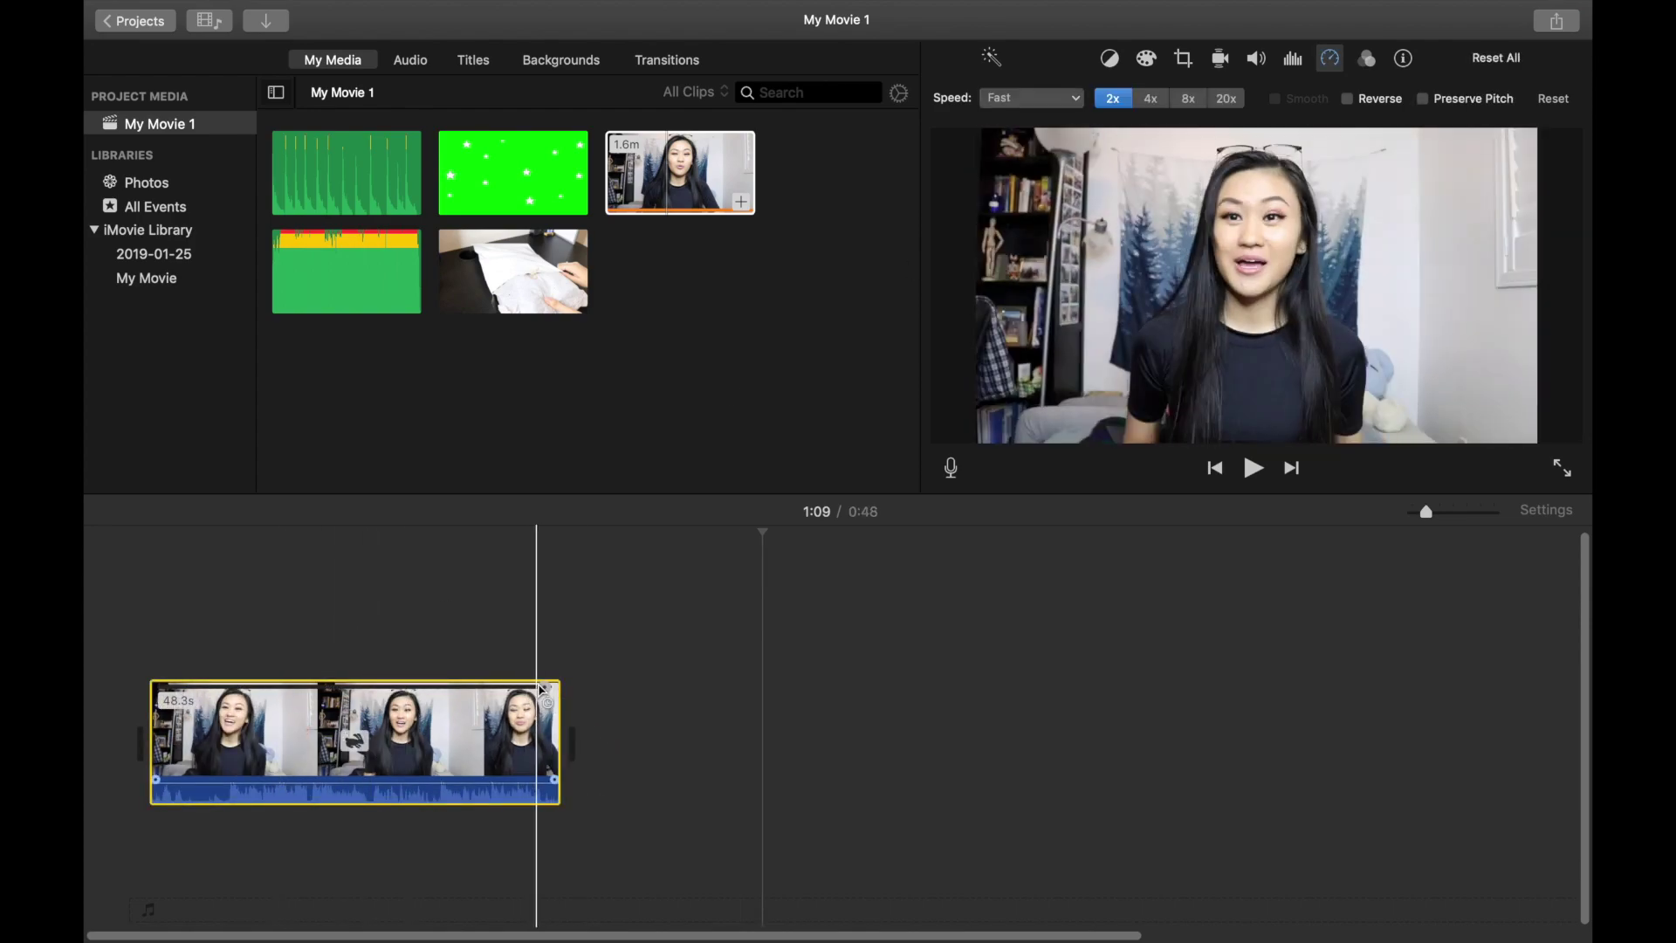
left_click_drag(544, 686, 225, 678)
left_click(174, 664)
key("space")
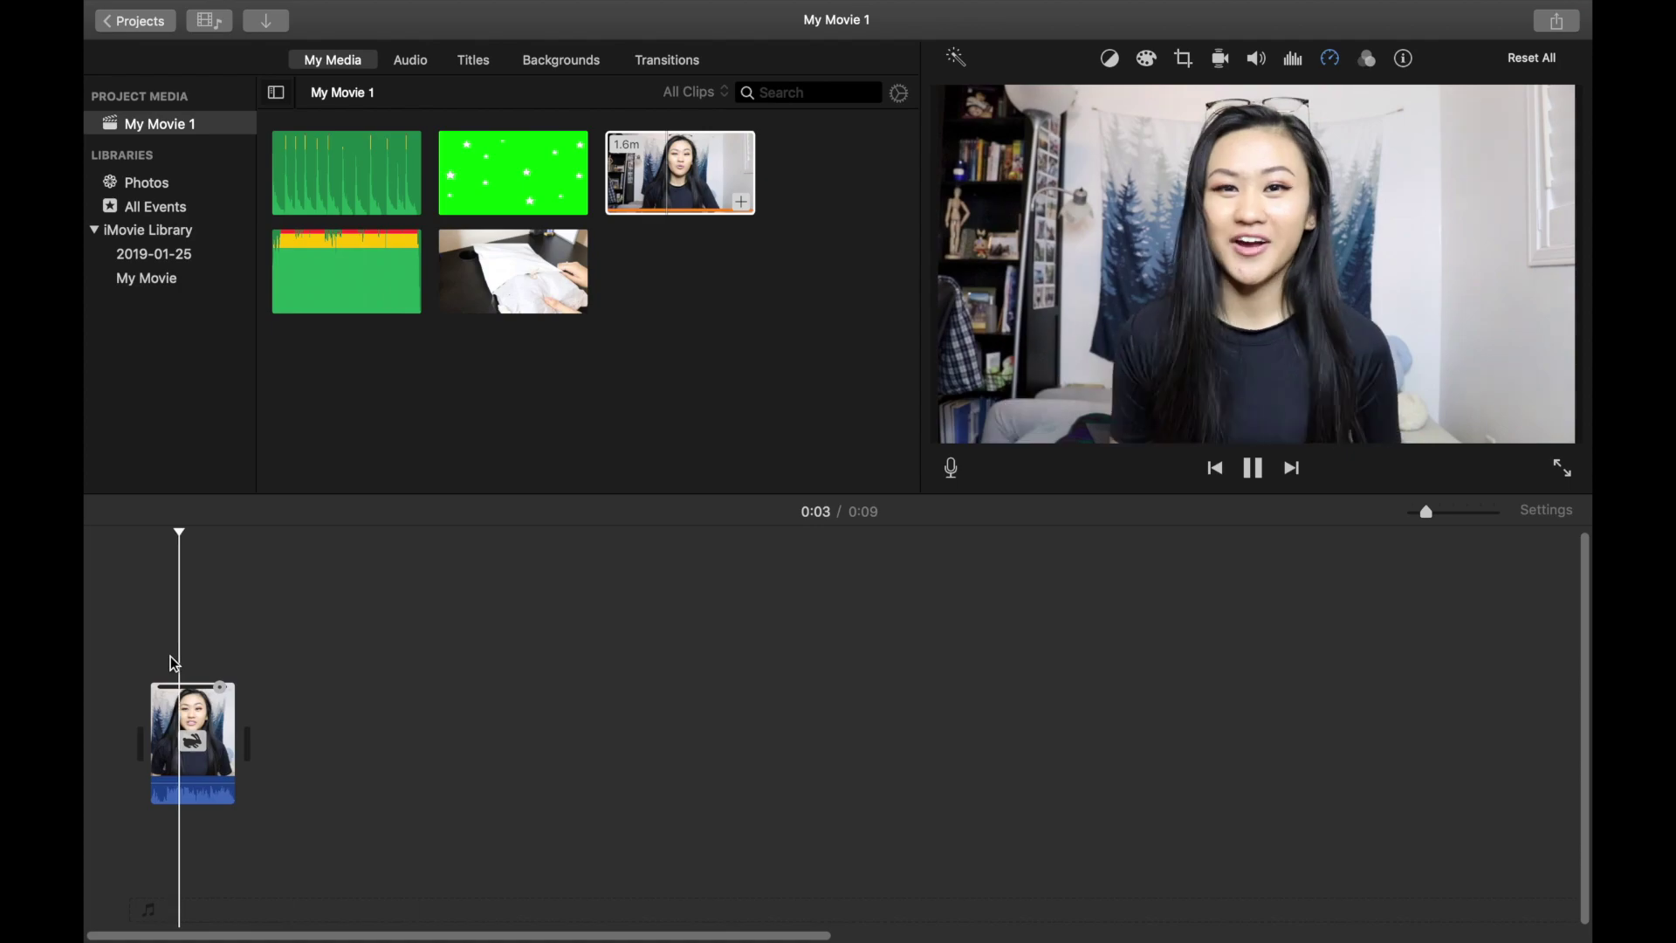
key("space")
Step: Try slowing the clip down until it lasts about 2:45, and preview the slow-motion playback
left_click_drag(220, 687, 1589, 769)
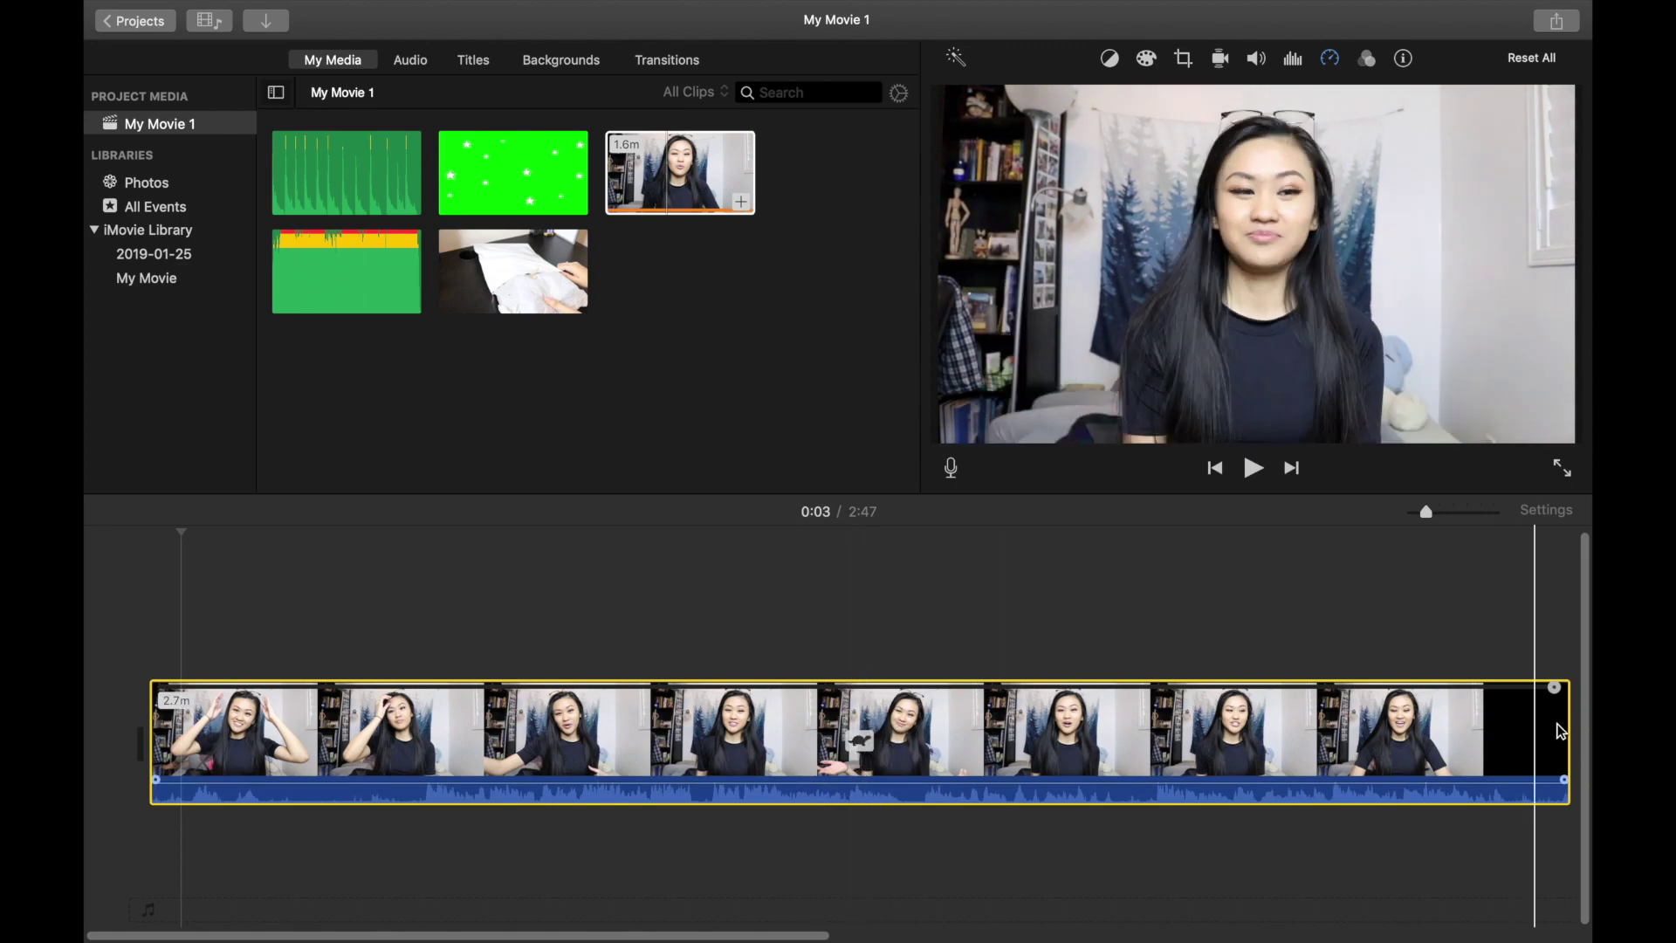
left_click_drag(1556, 689, 1538, 690)
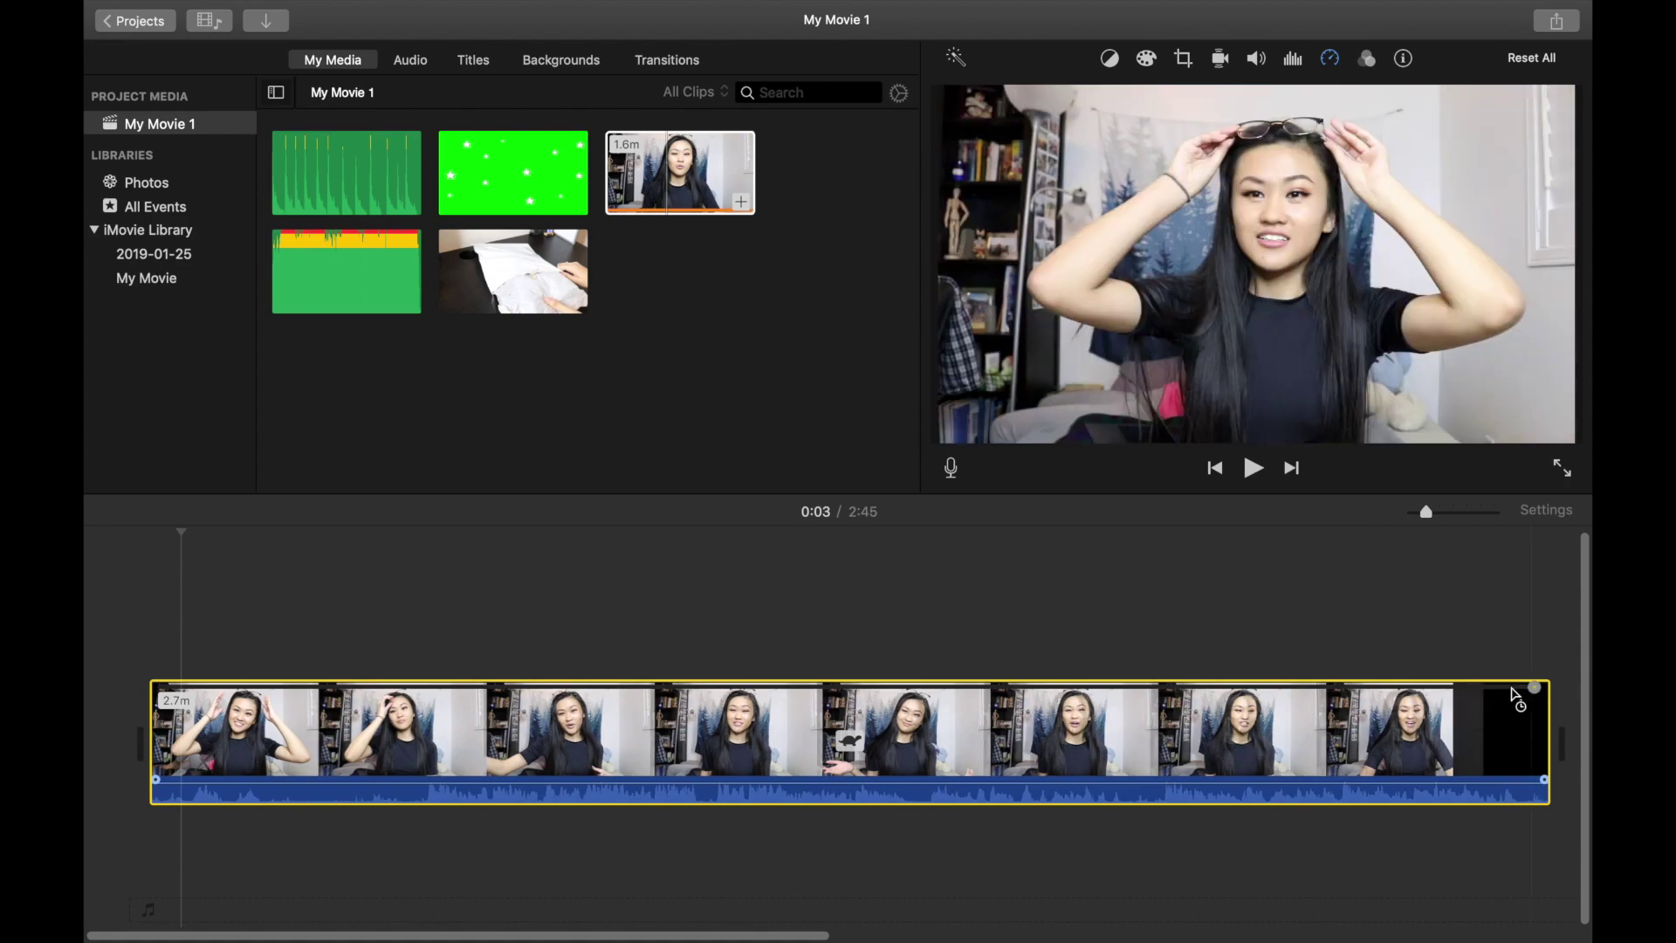
left_click(731, 633)
key("space")
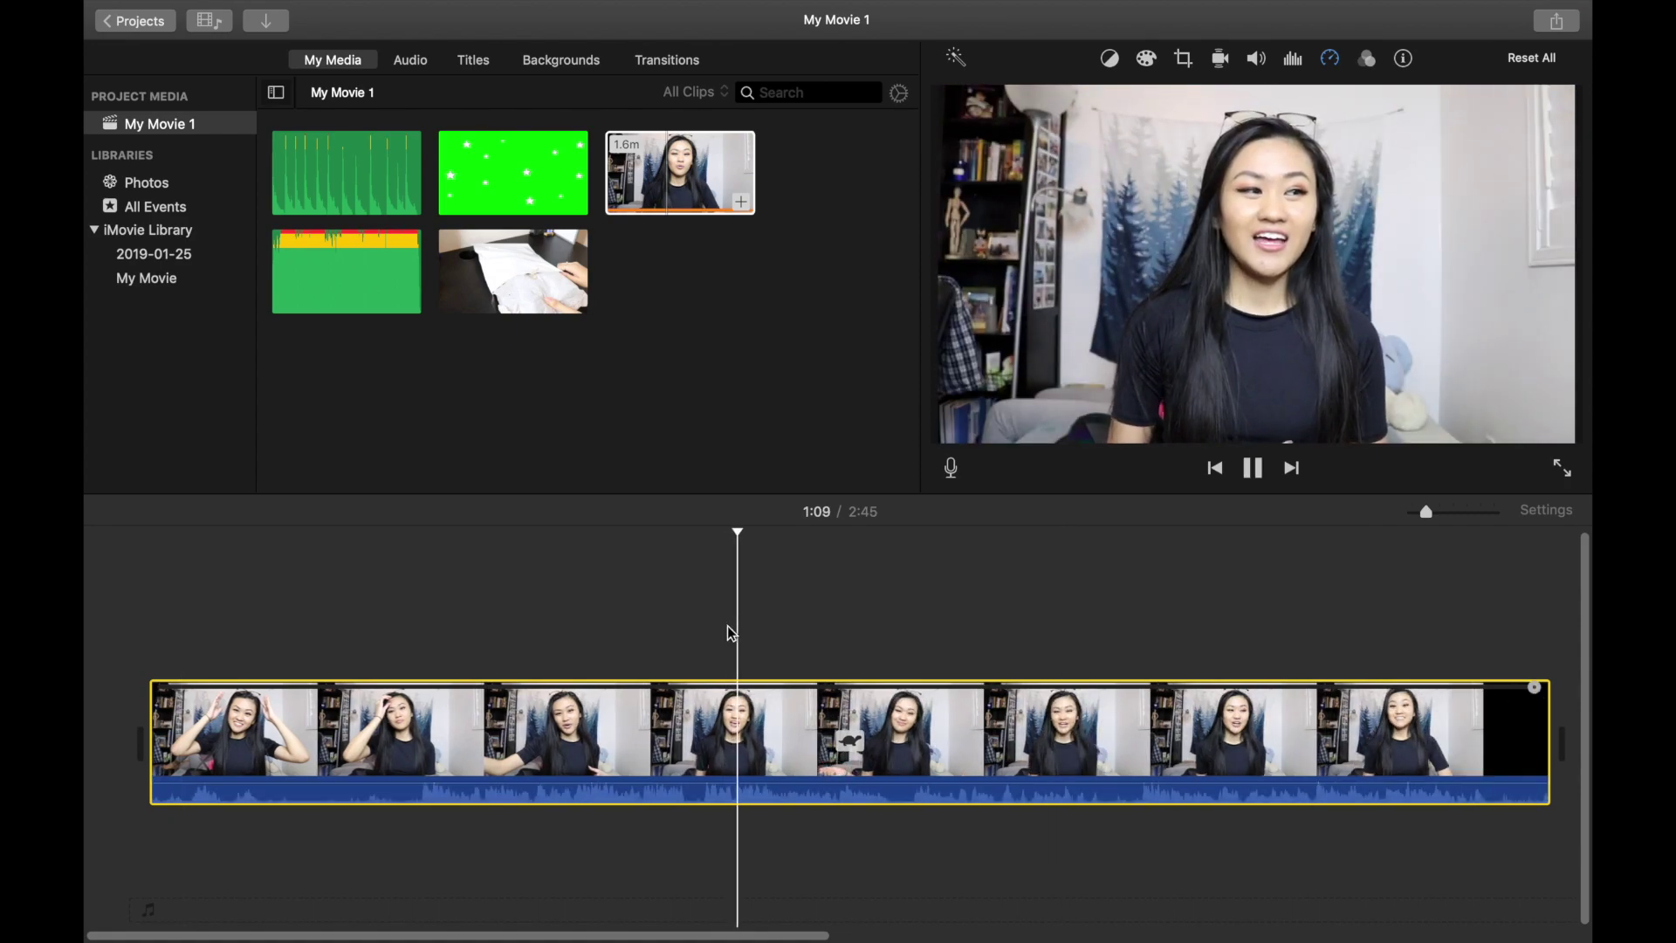
key("space")
Step: Try speeding the clip back up until it lasts about 48 seconds
left_click_drag(1534, 688, 557, 688)
left_click(296, 704)
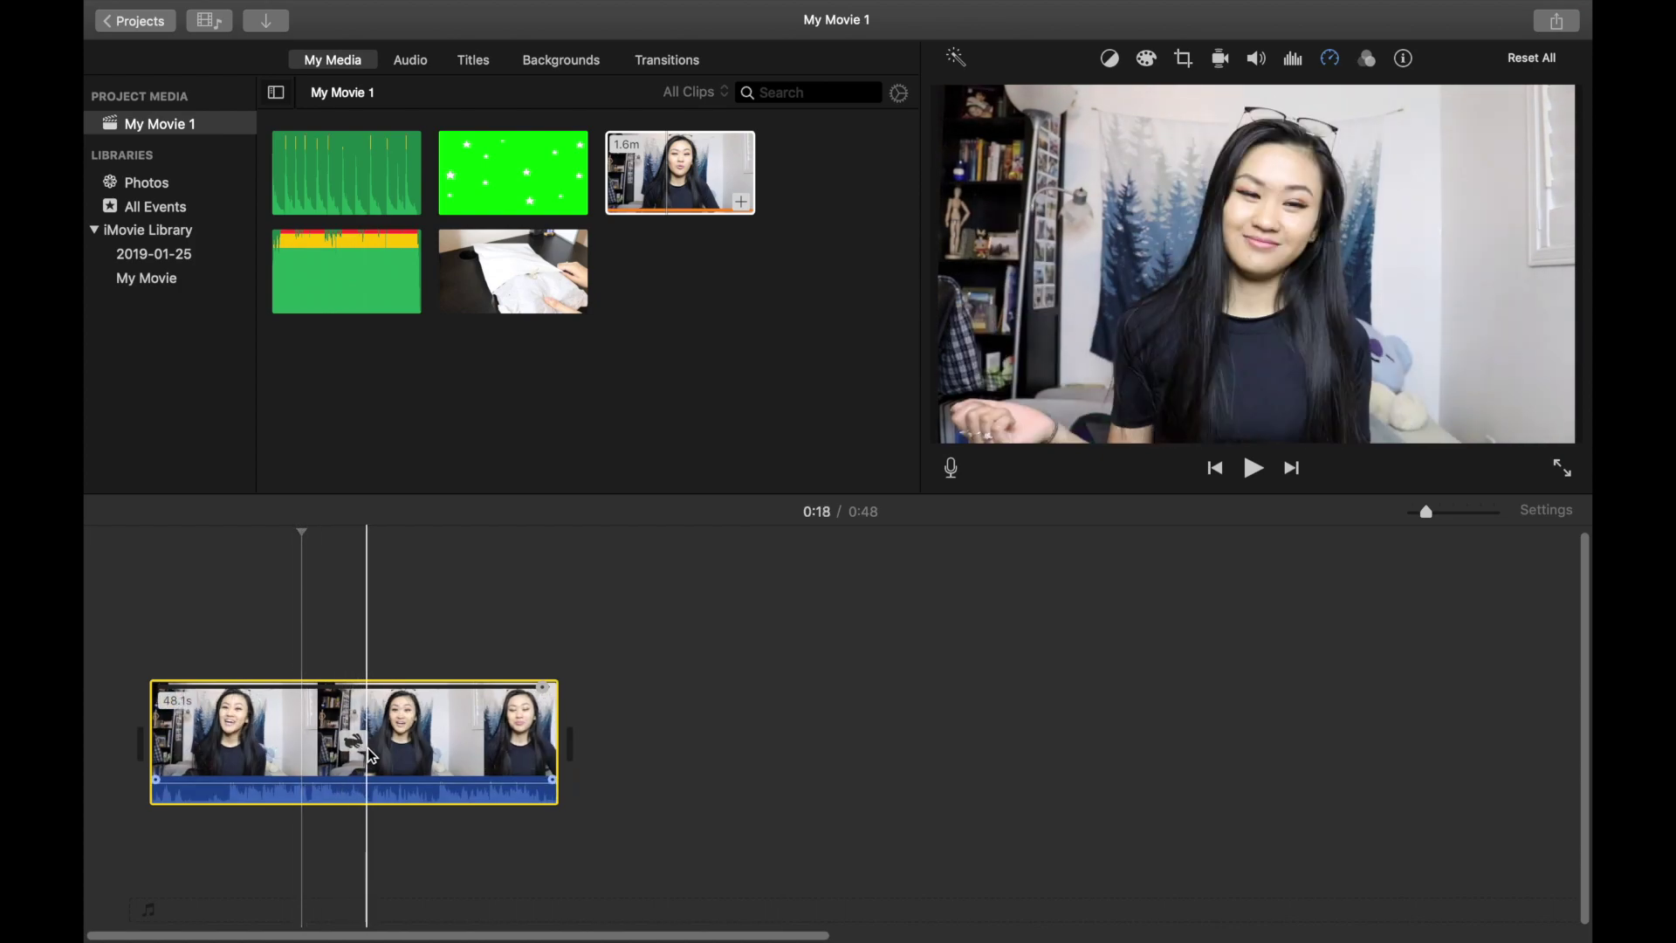
left_click(444, 721)
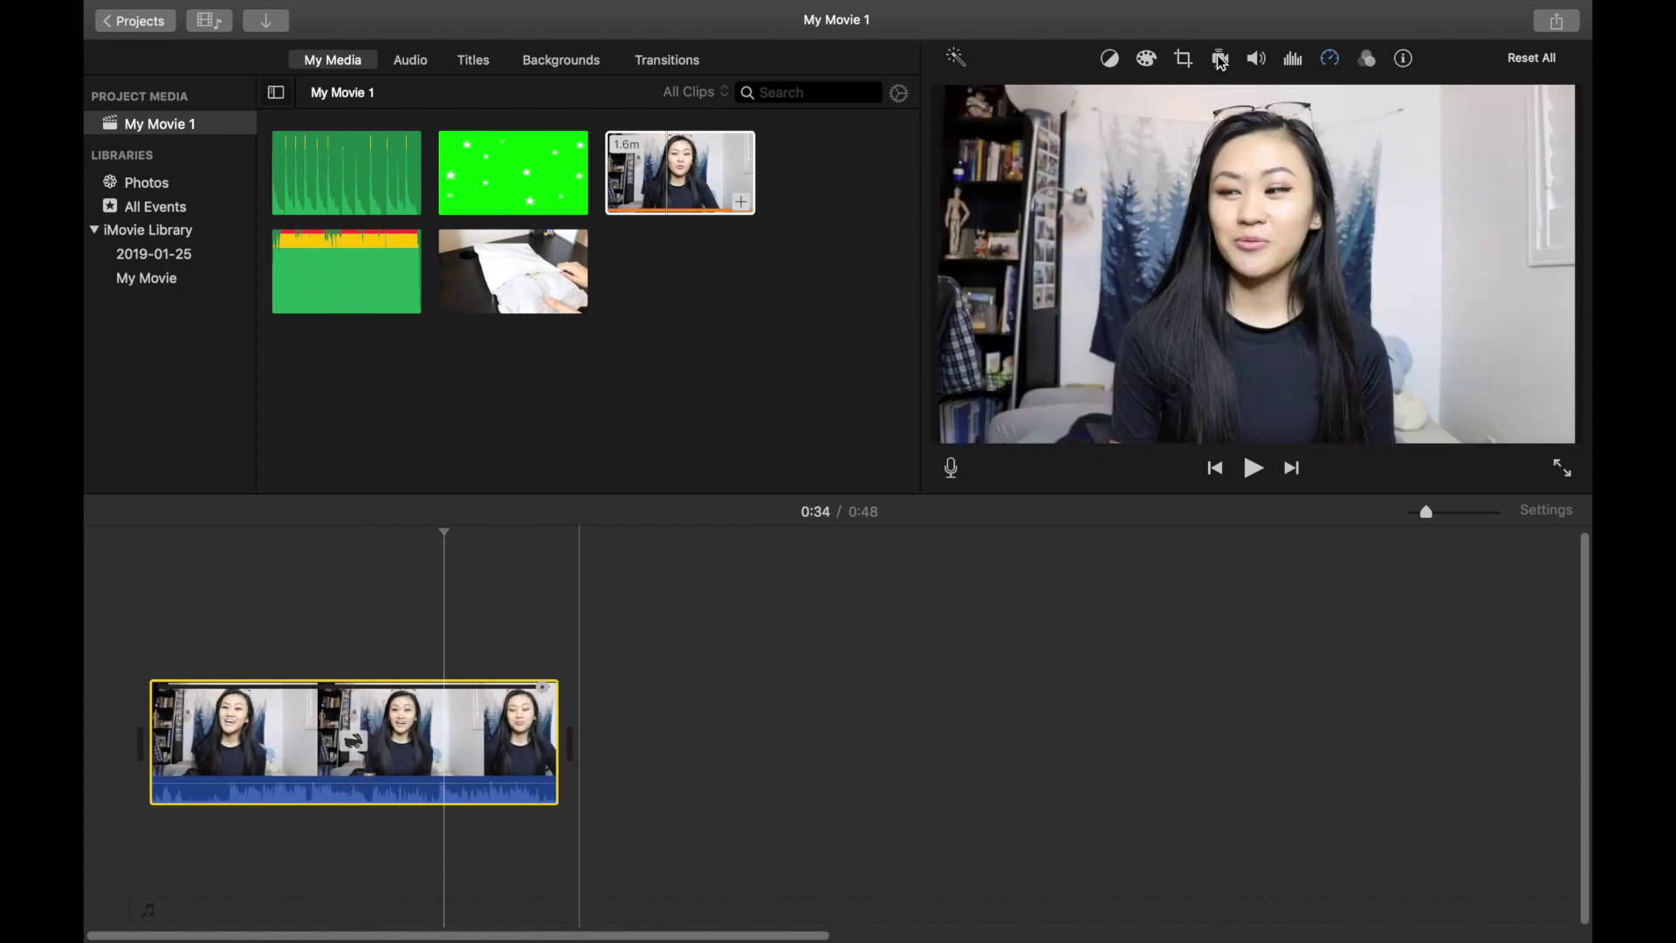
Step: Try inserting a 3.0-second freeze frame at 0:55 in the clip, and undo it
left_click(1329, 59)
left_click(1032, 97)
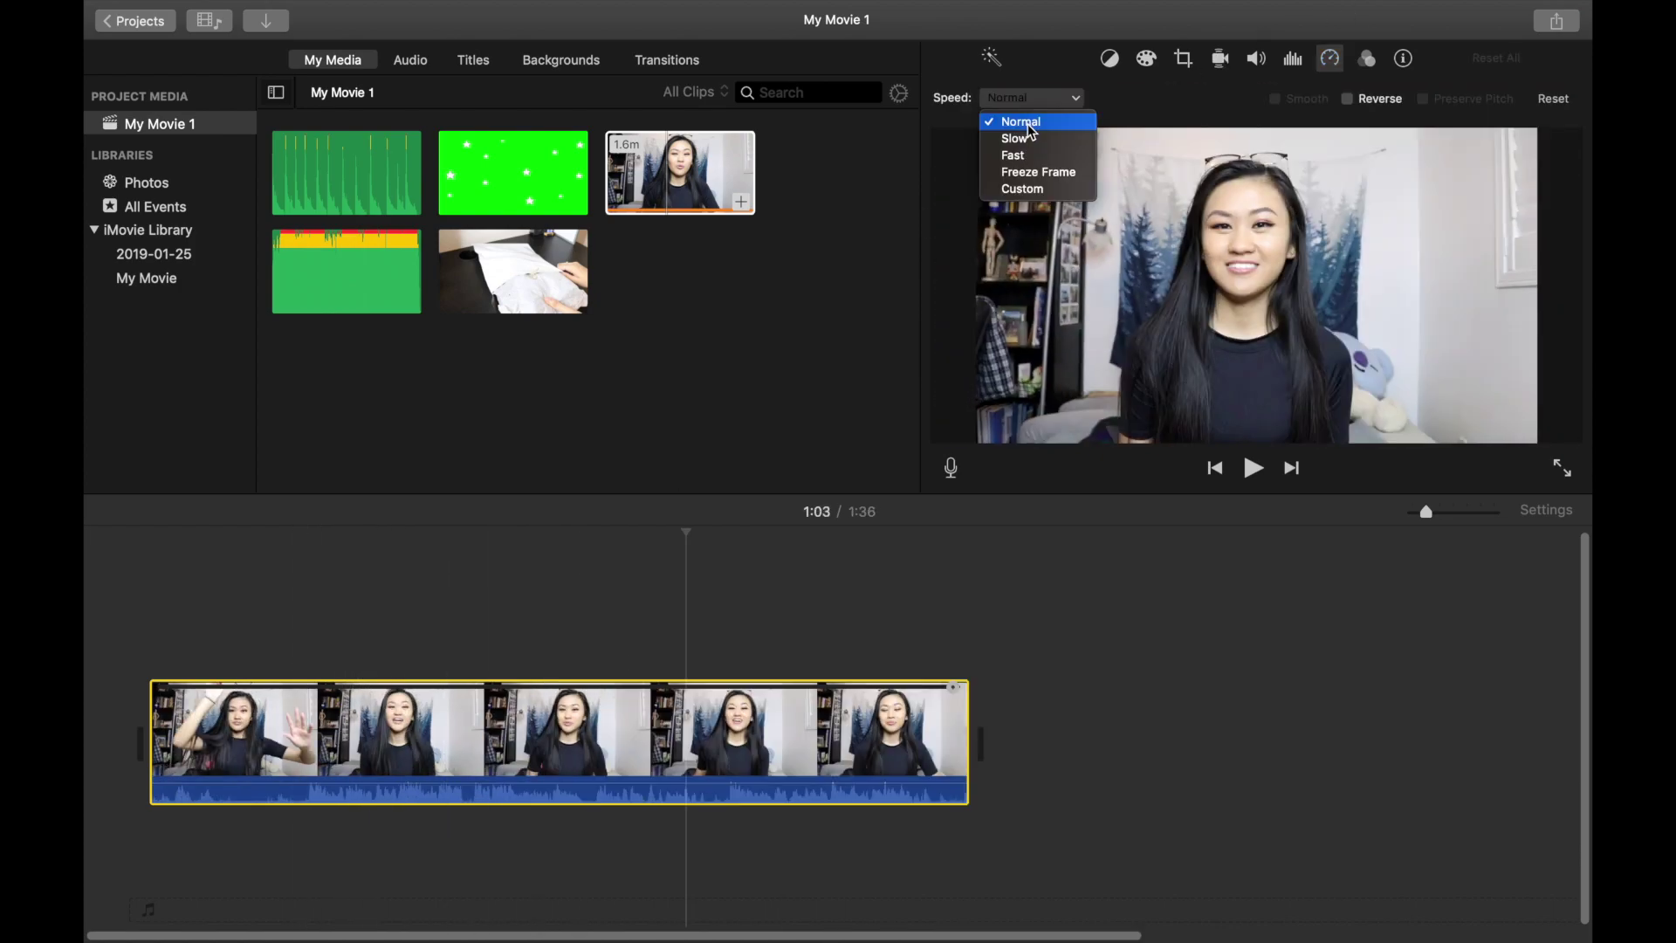
left_click(1086, 173)
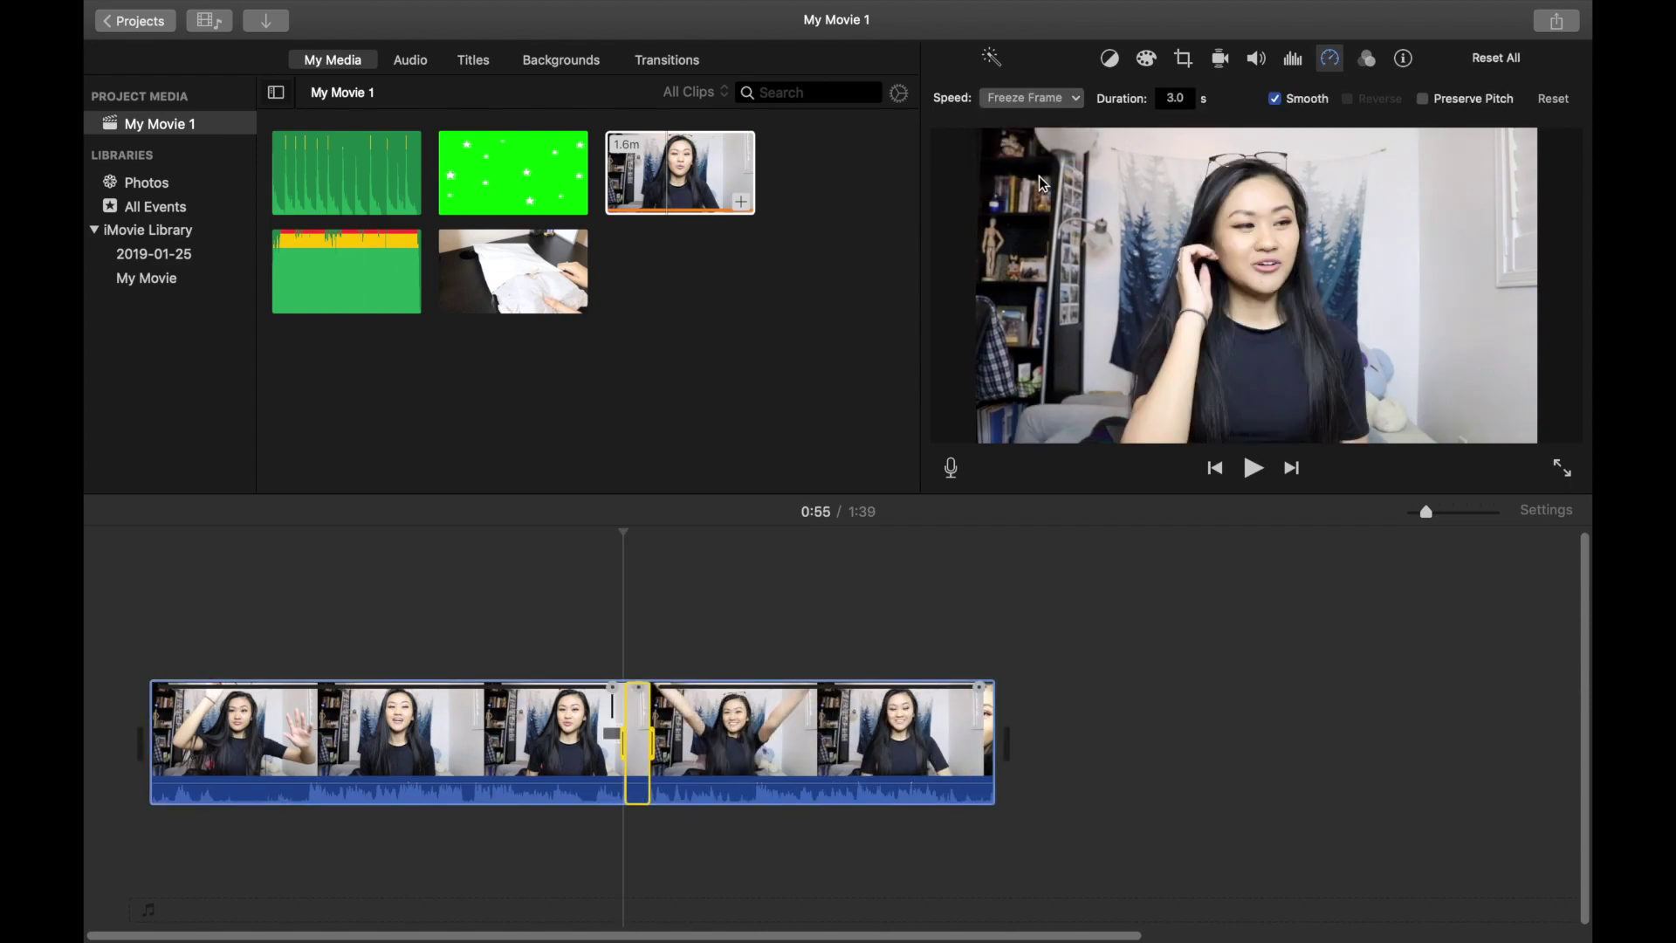
left_click(573, 639)
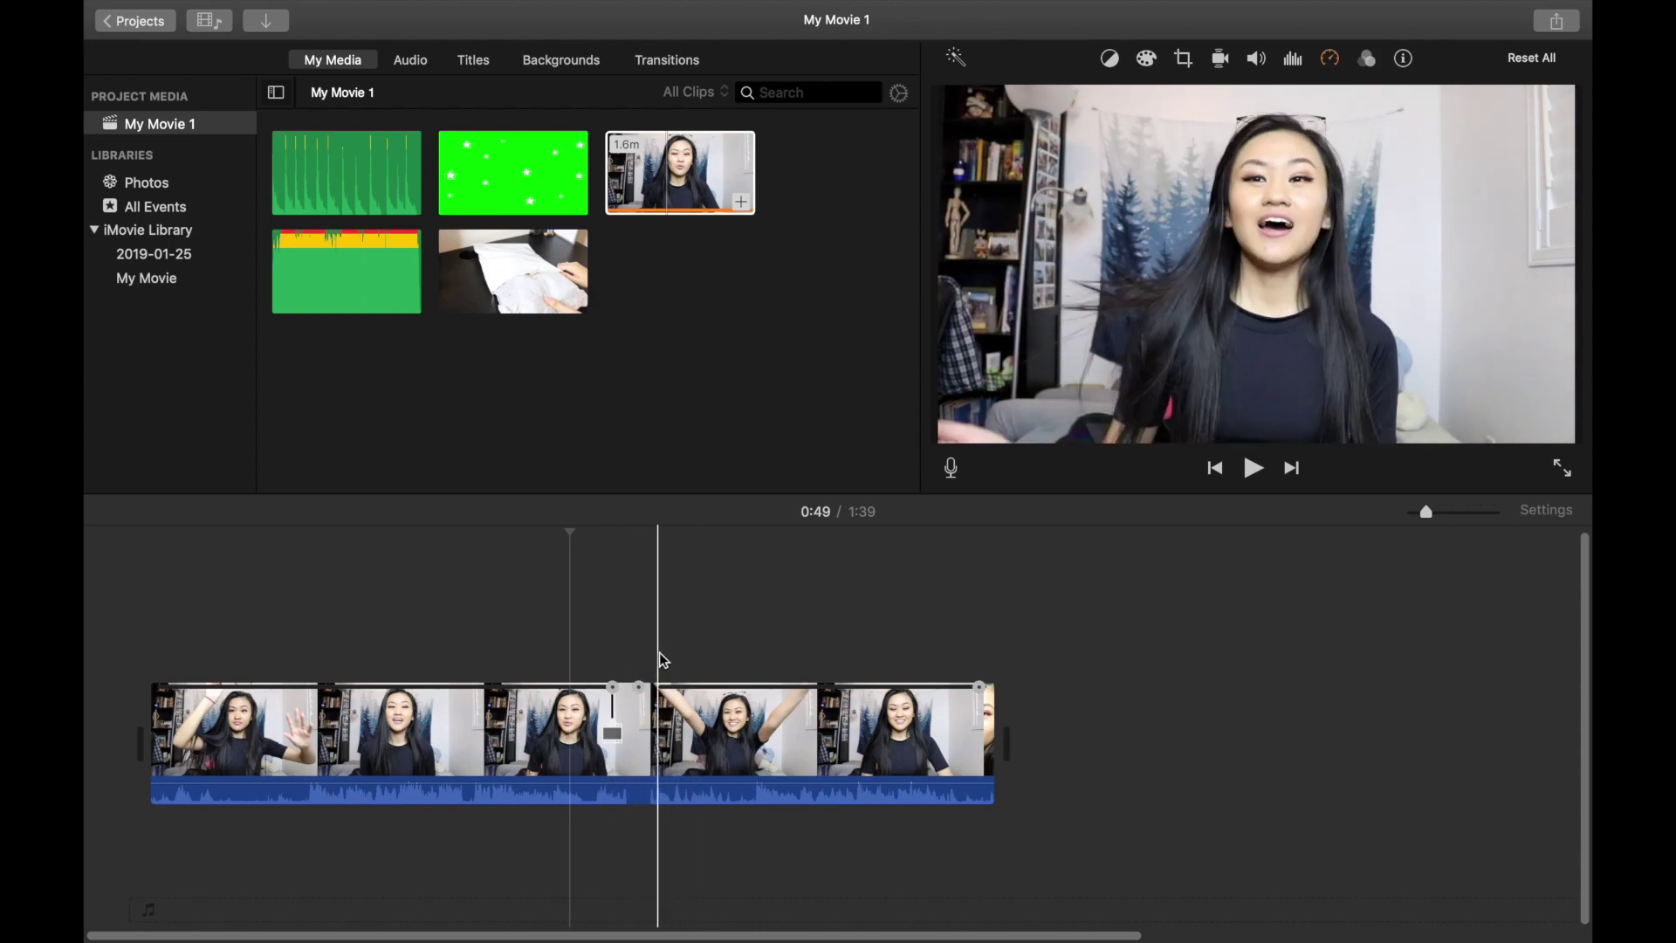
key("super+z")
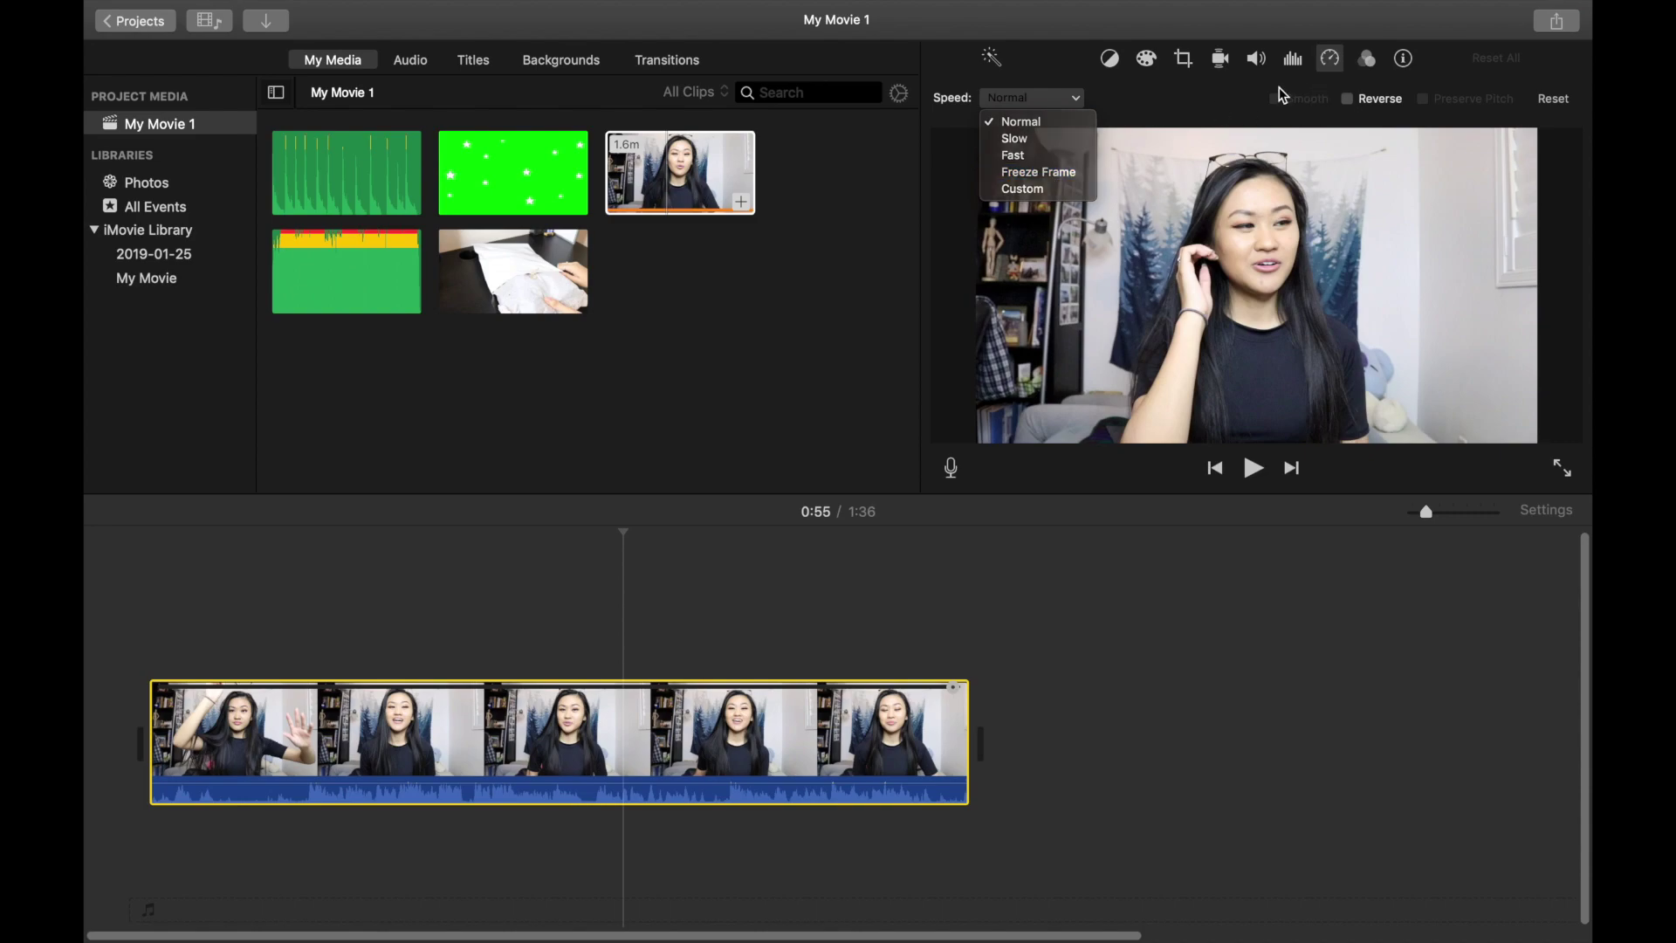
Step: Try reversing the talking clip, preview the reversed playback, and return it to forward playback
left_click(1404, 102)
left_click(1396, 102)
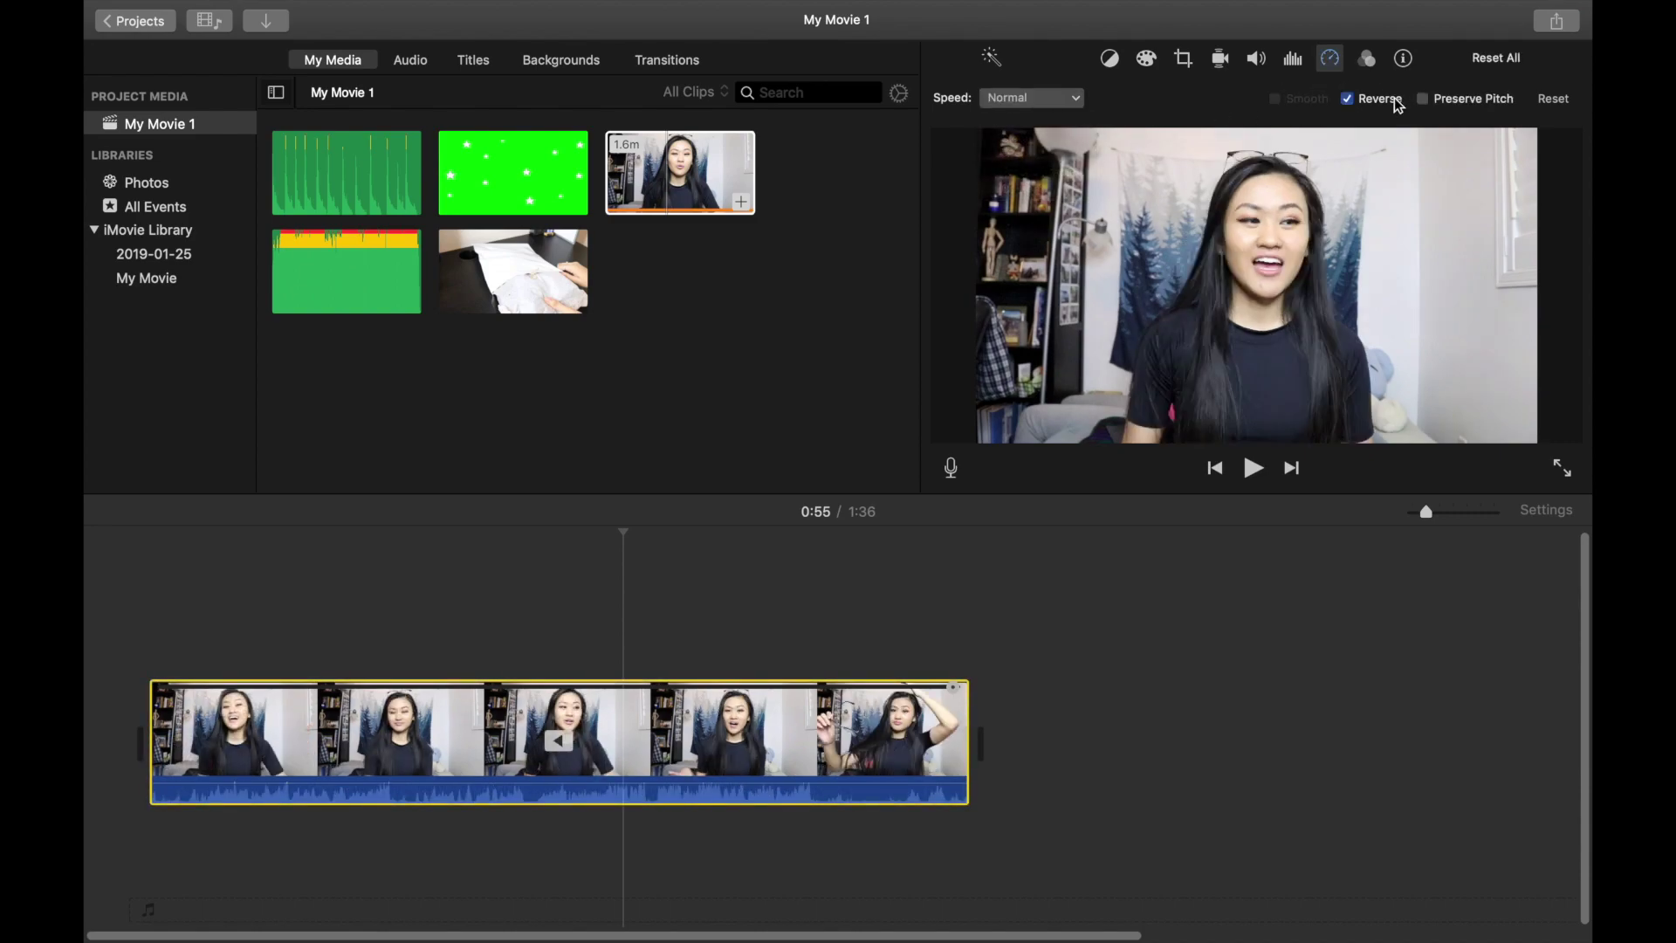
left_click(667, 547)
key("space")
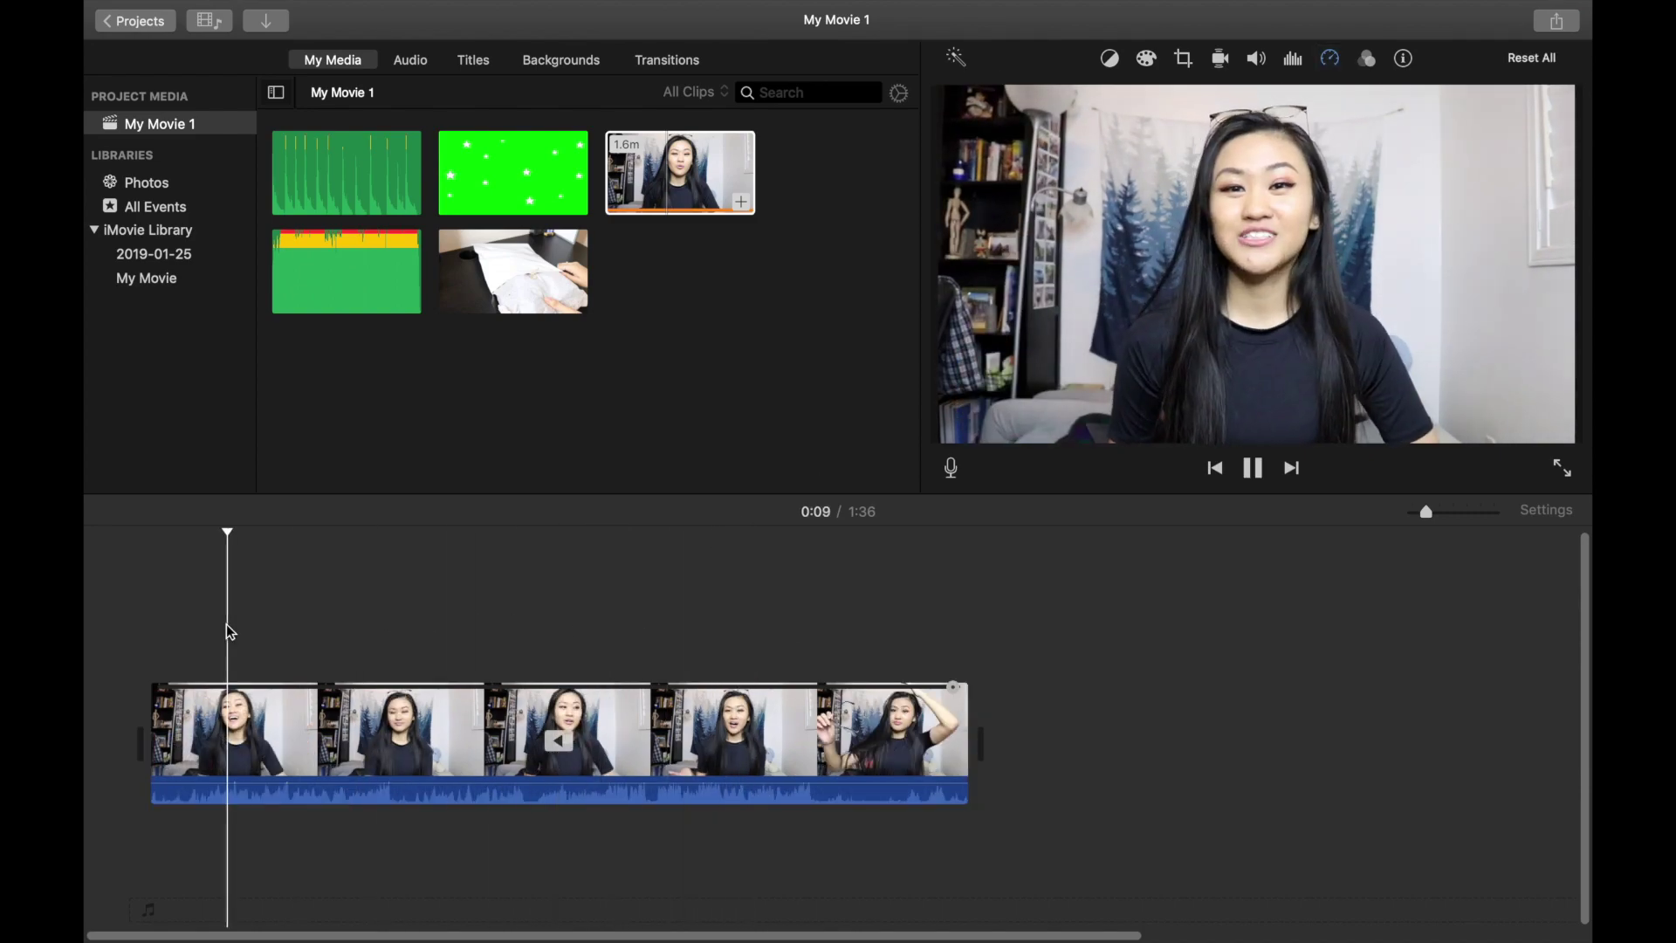
key("space")
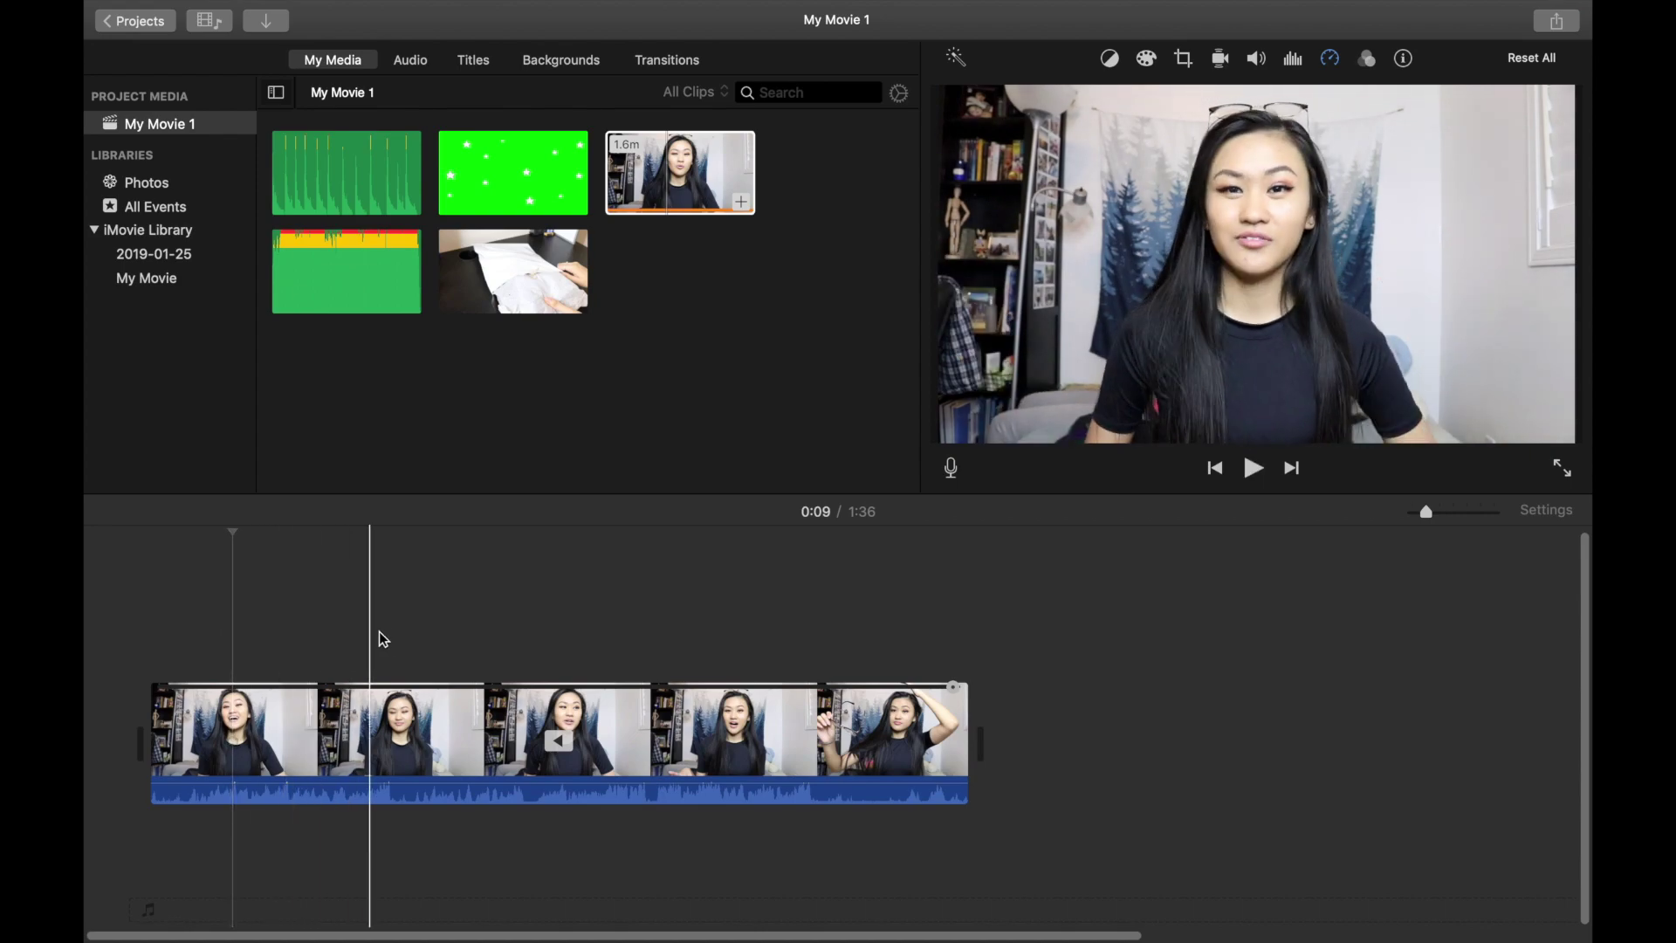
left_click(601, 656)
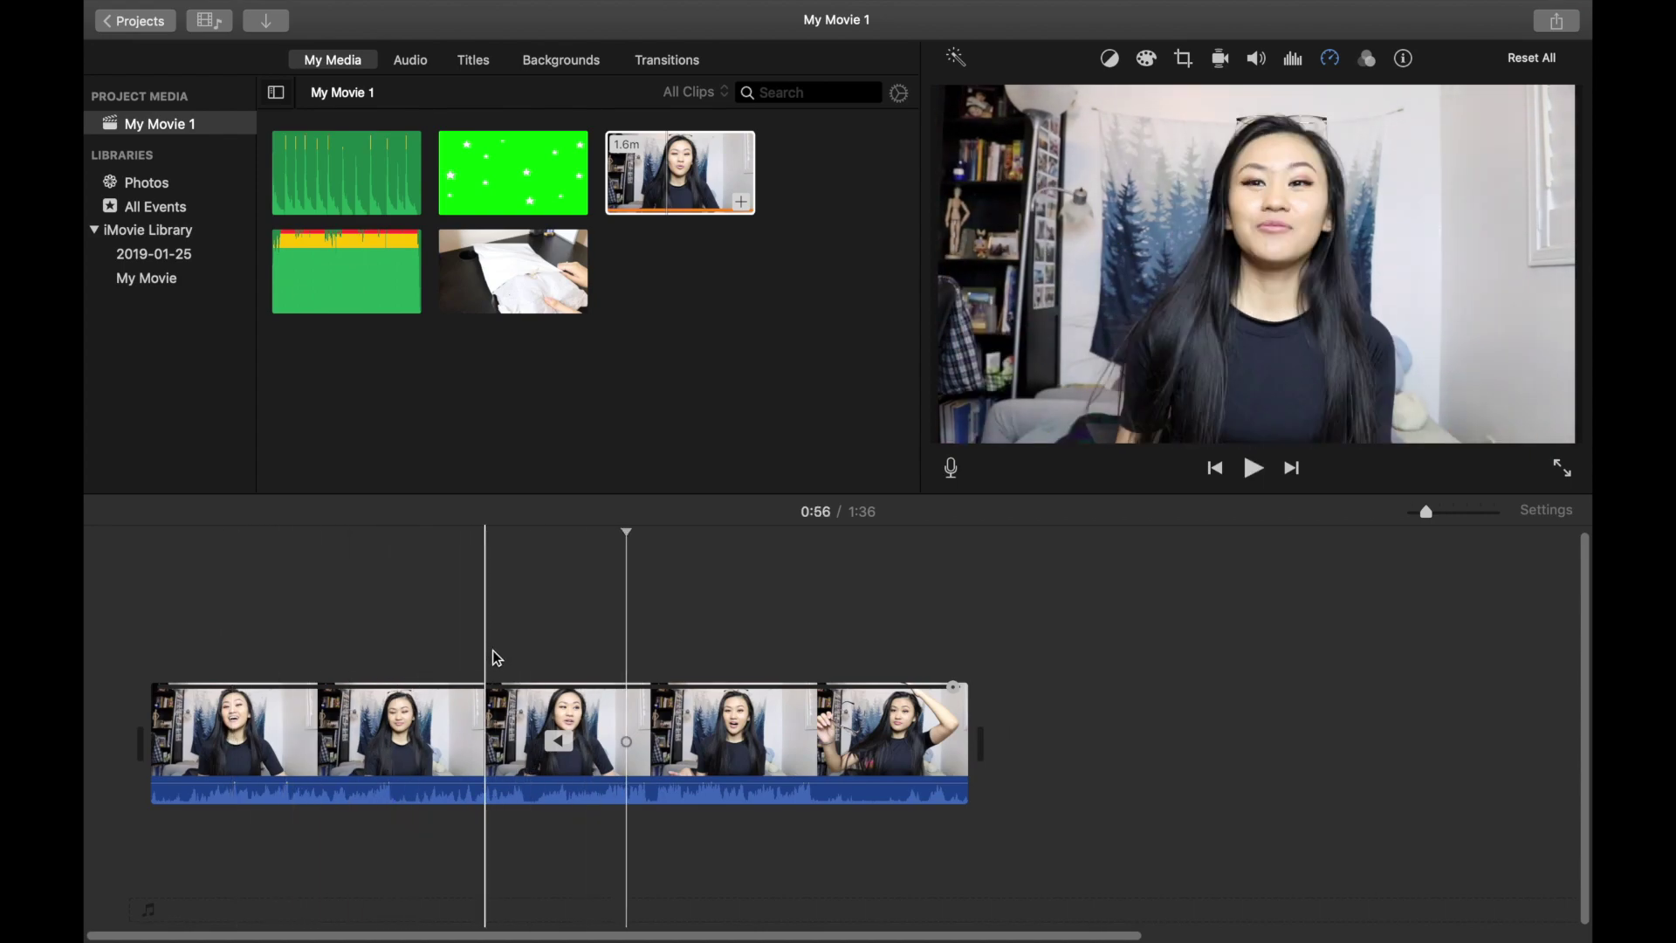
left_click(753, 698)
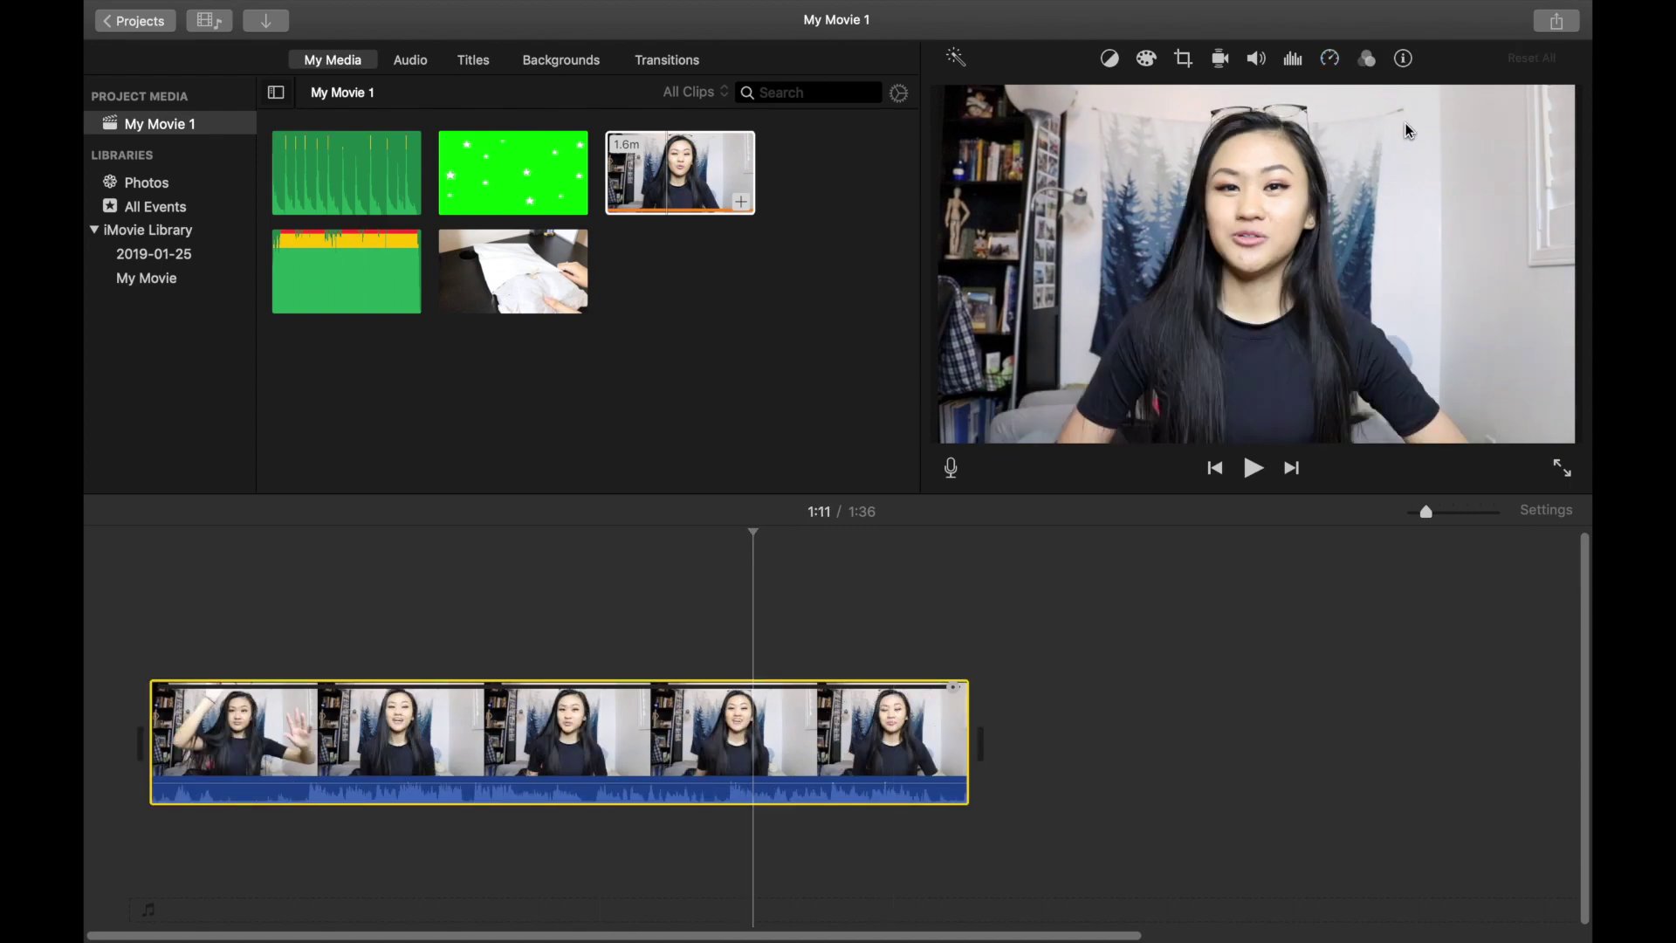
Step: Look through the clip filters, such as Blockbuster, and the audio effects, such as Telephone, without applying any
left_click(1368, 59)
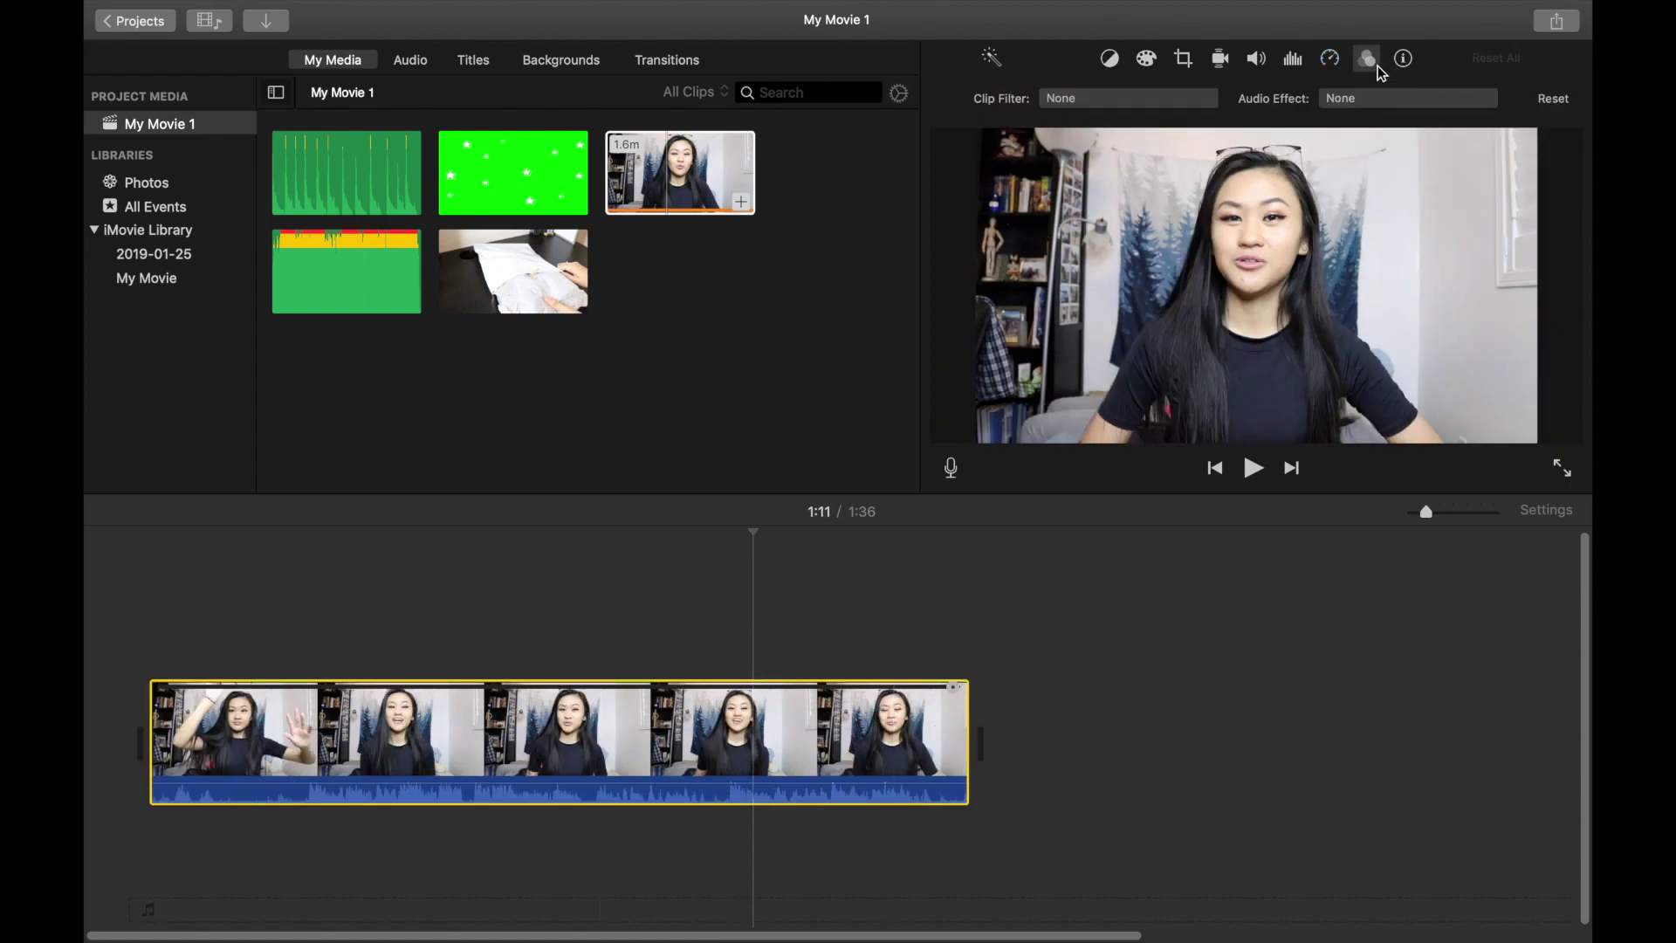
left_click(1079, 103)
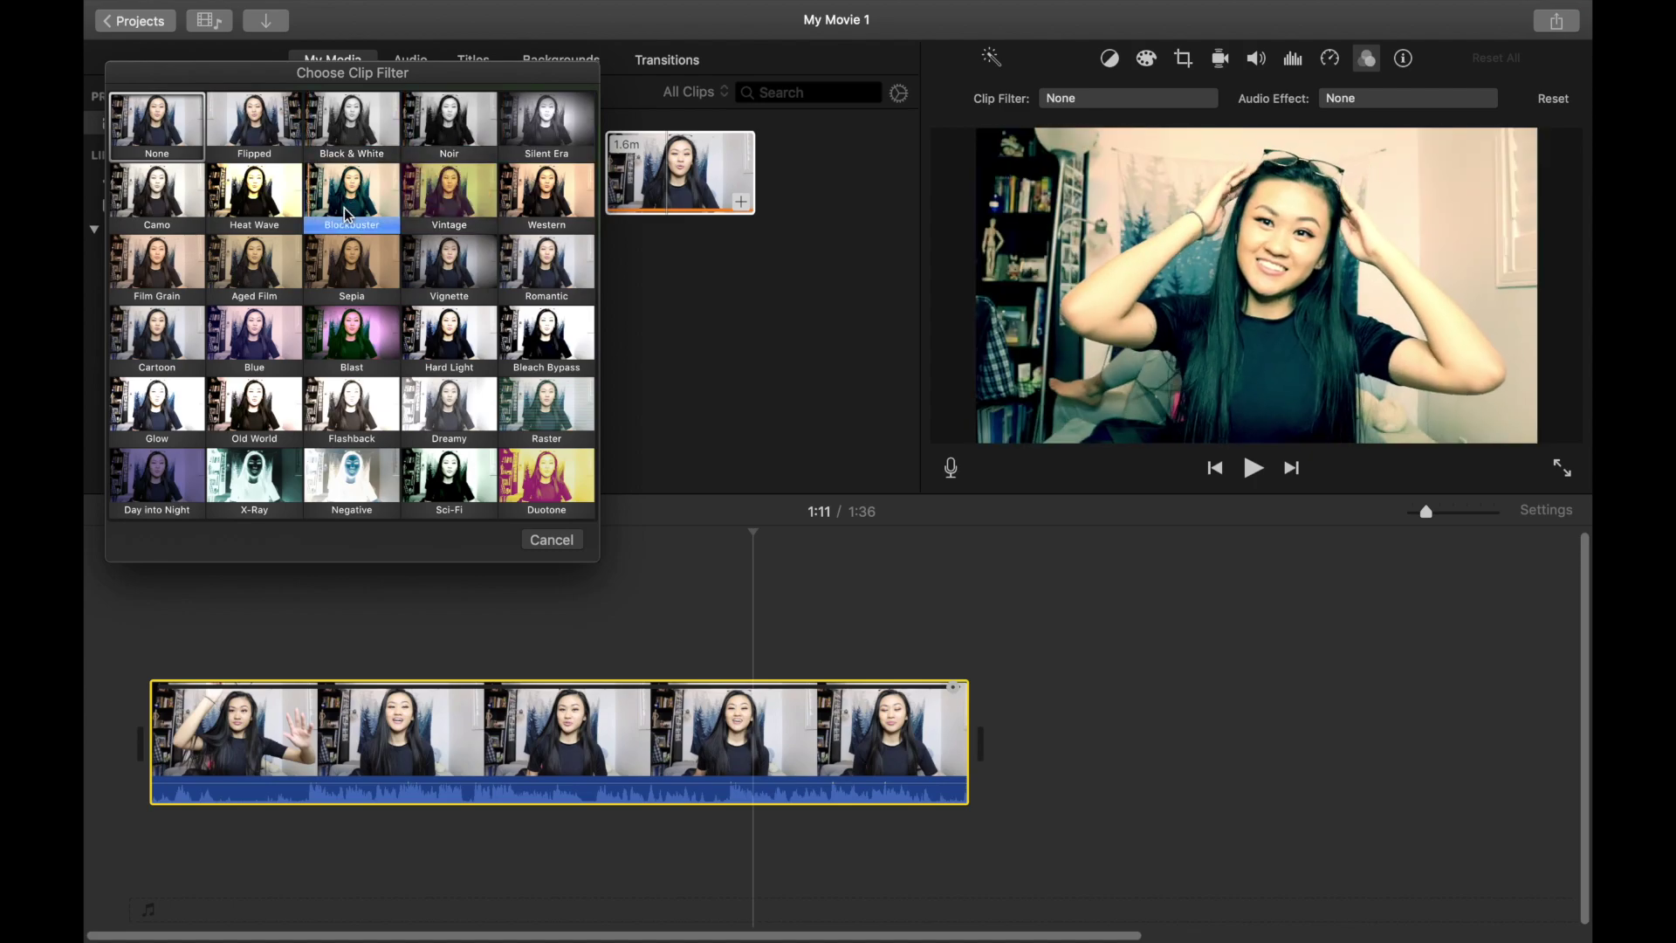
left_click(1192, 82)
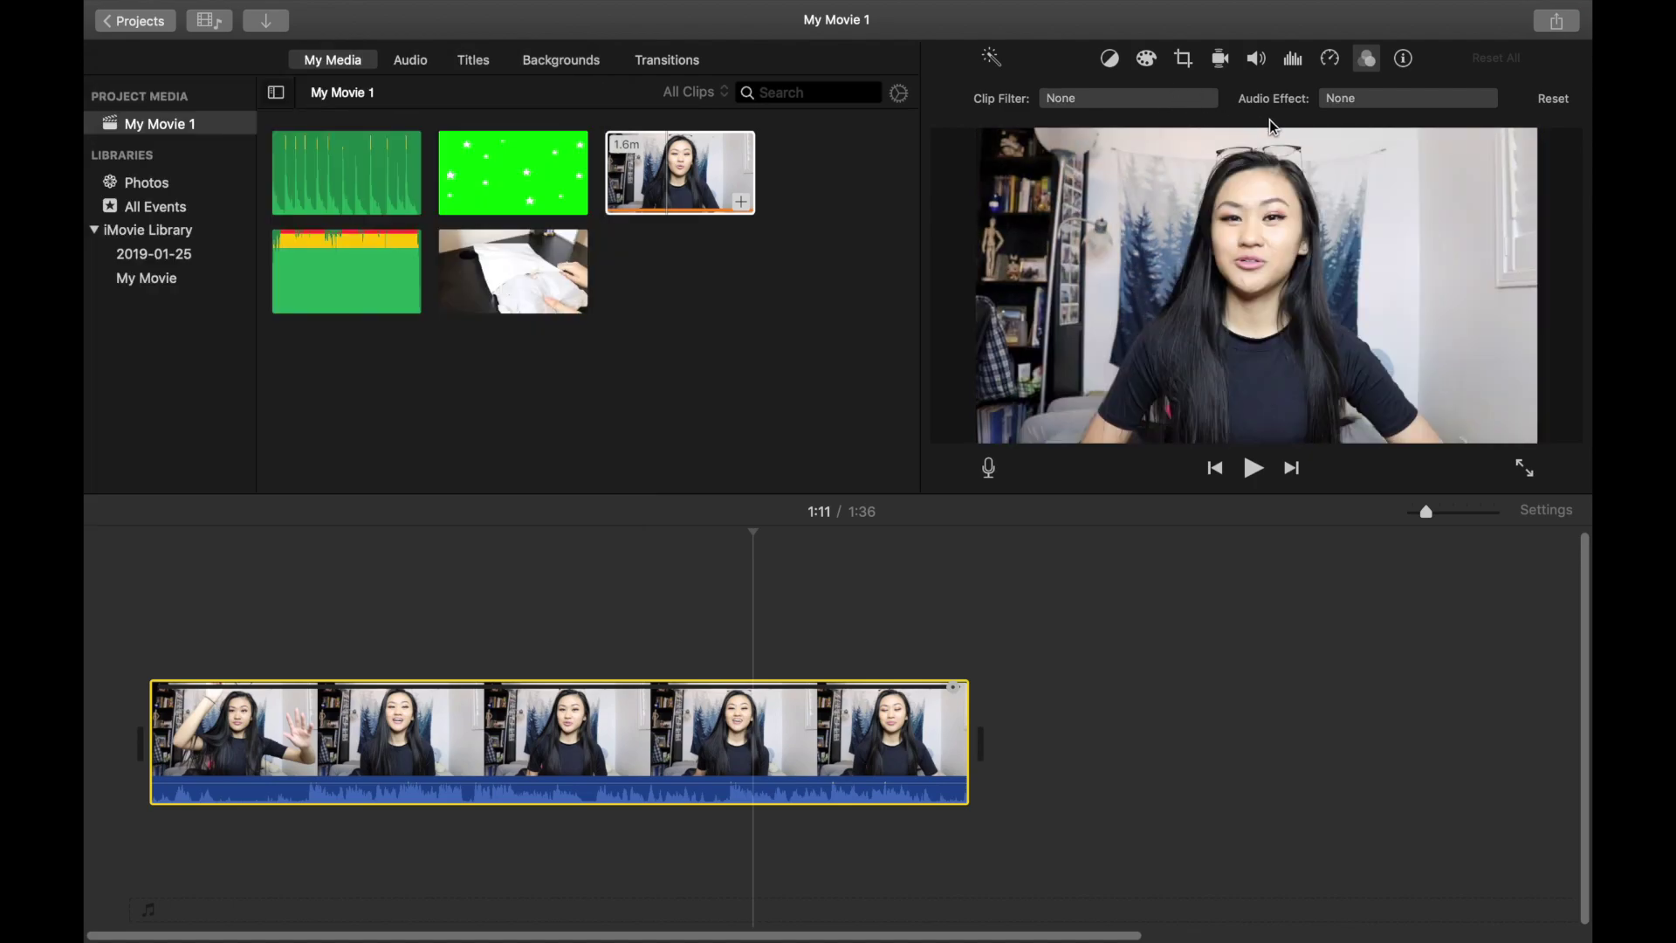
left_click(1364, 103)
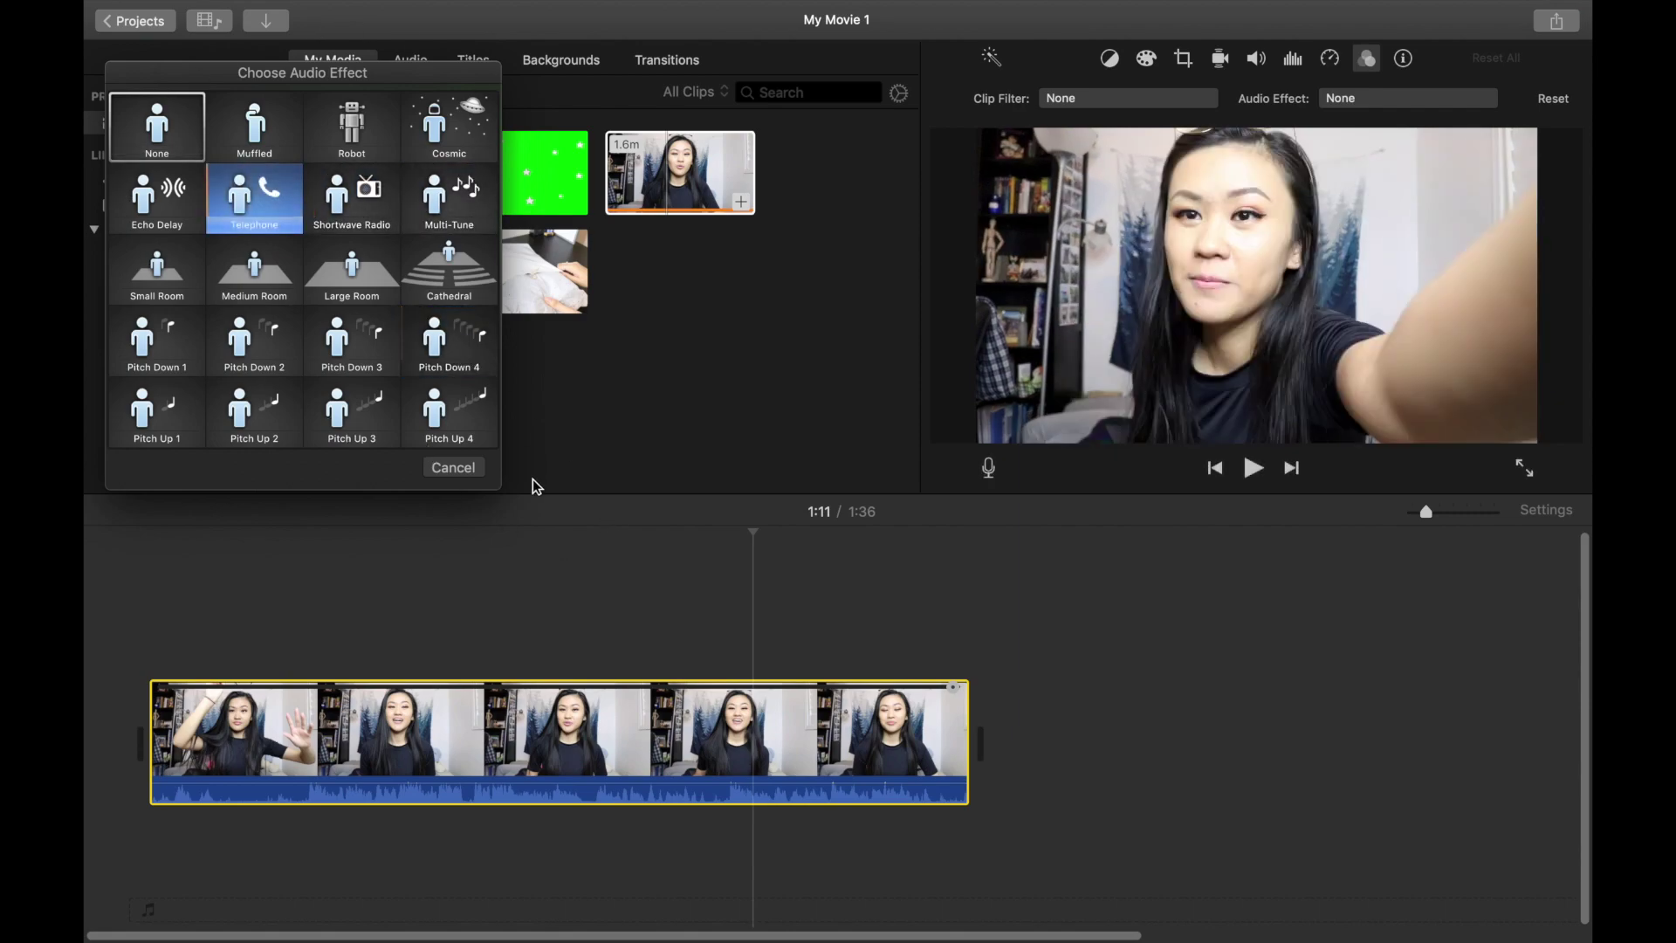
left_click(454, 468)
Step: Try setting the clip's duration to 50 seconds in the clip information, and undo the change
left_click(1406, 58)
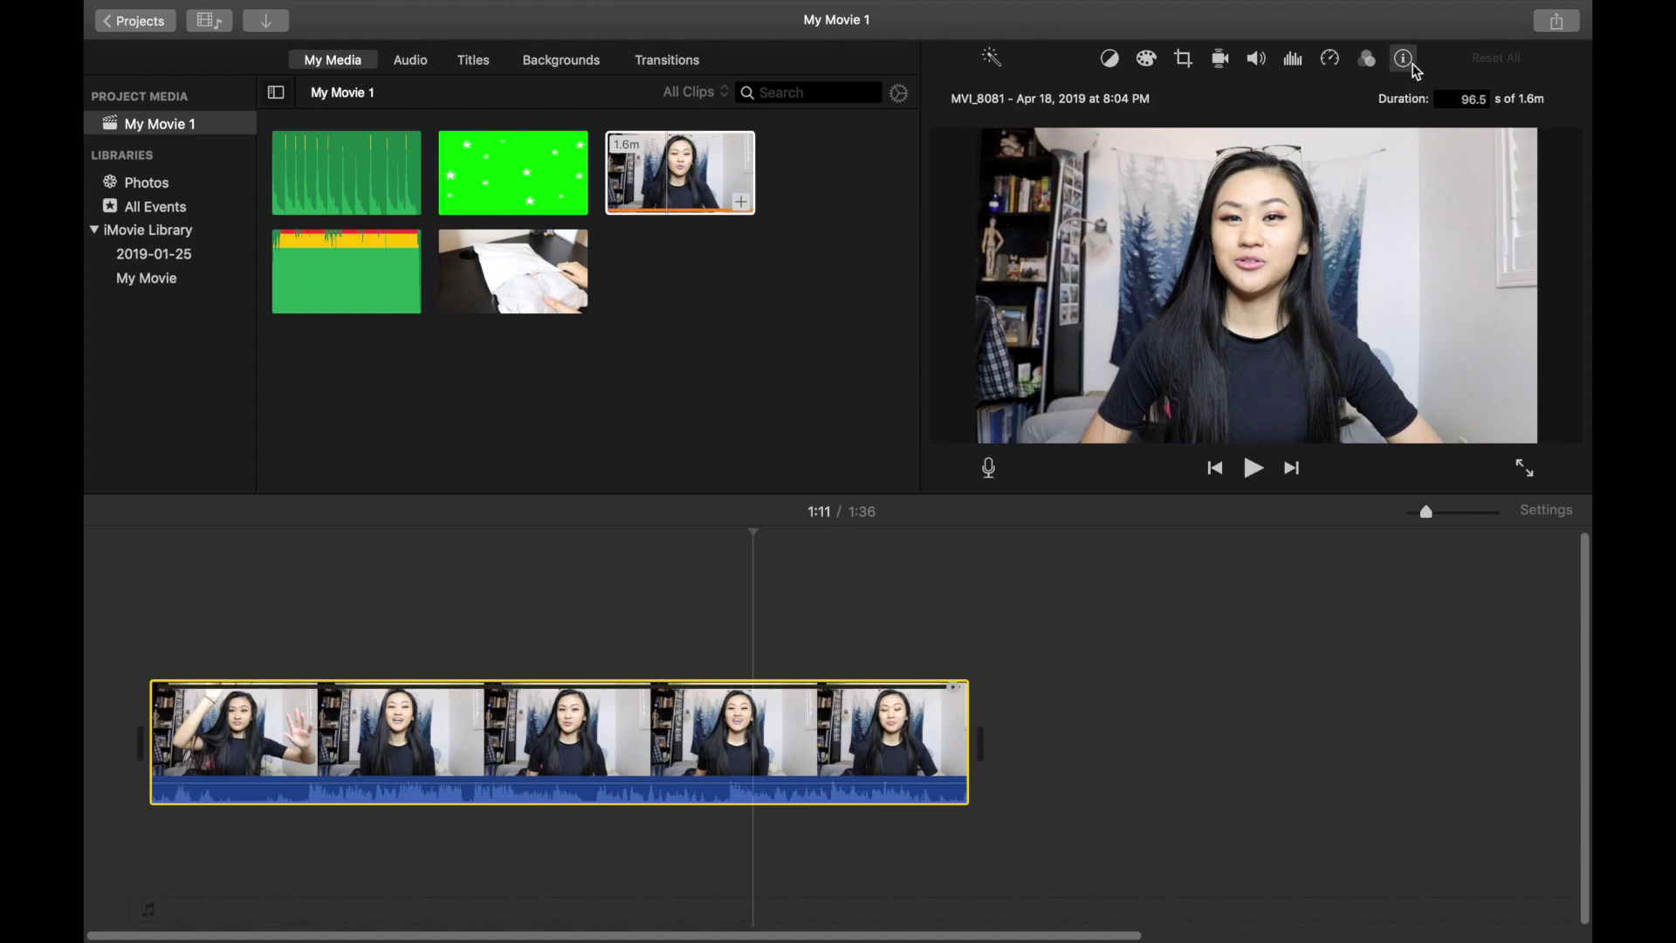
double_click(1483, 101)
type("50")
key("Return")
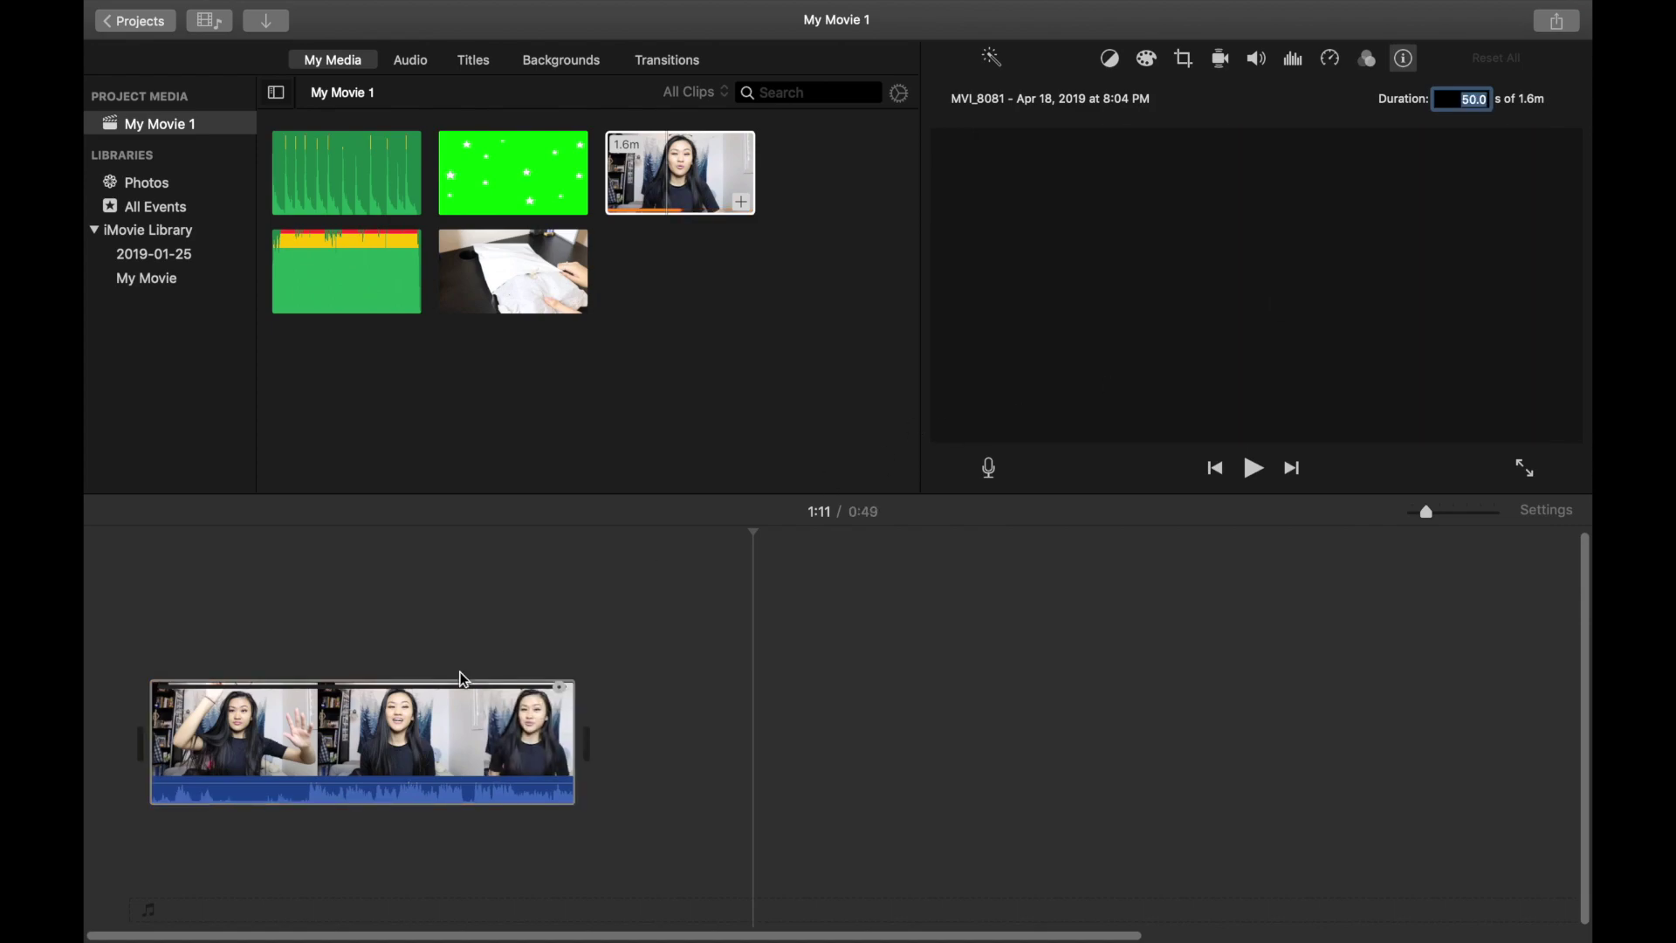
left_click(469, 596)
left_click(553, 631)
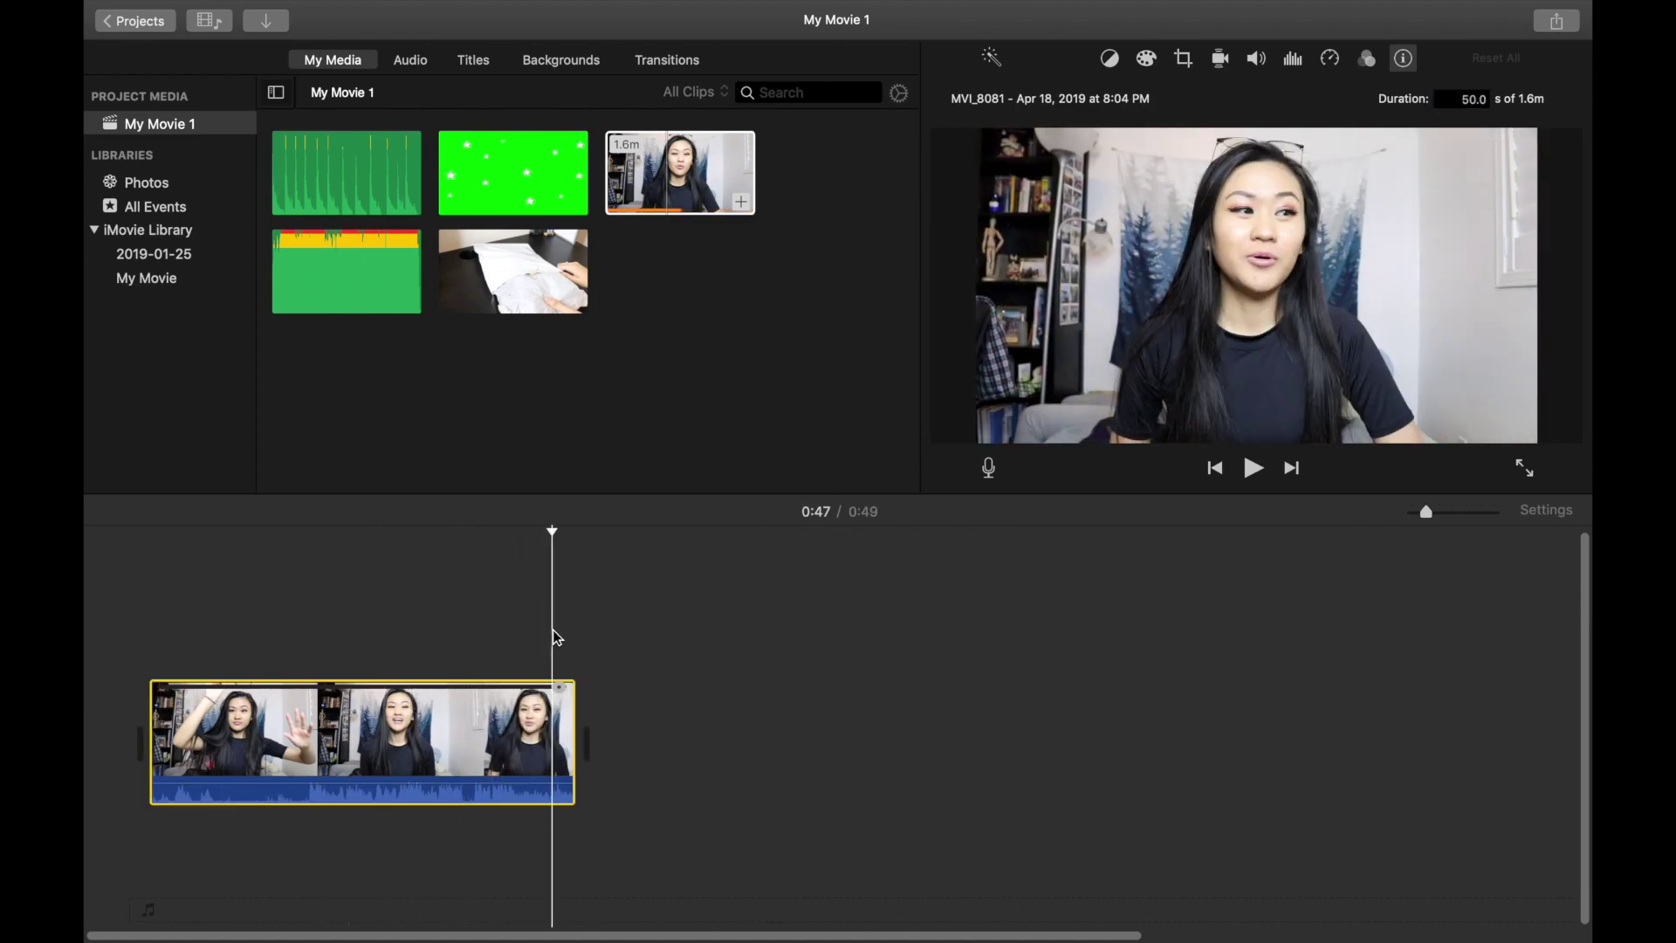
key("super+z")
left_click(1065, 667)
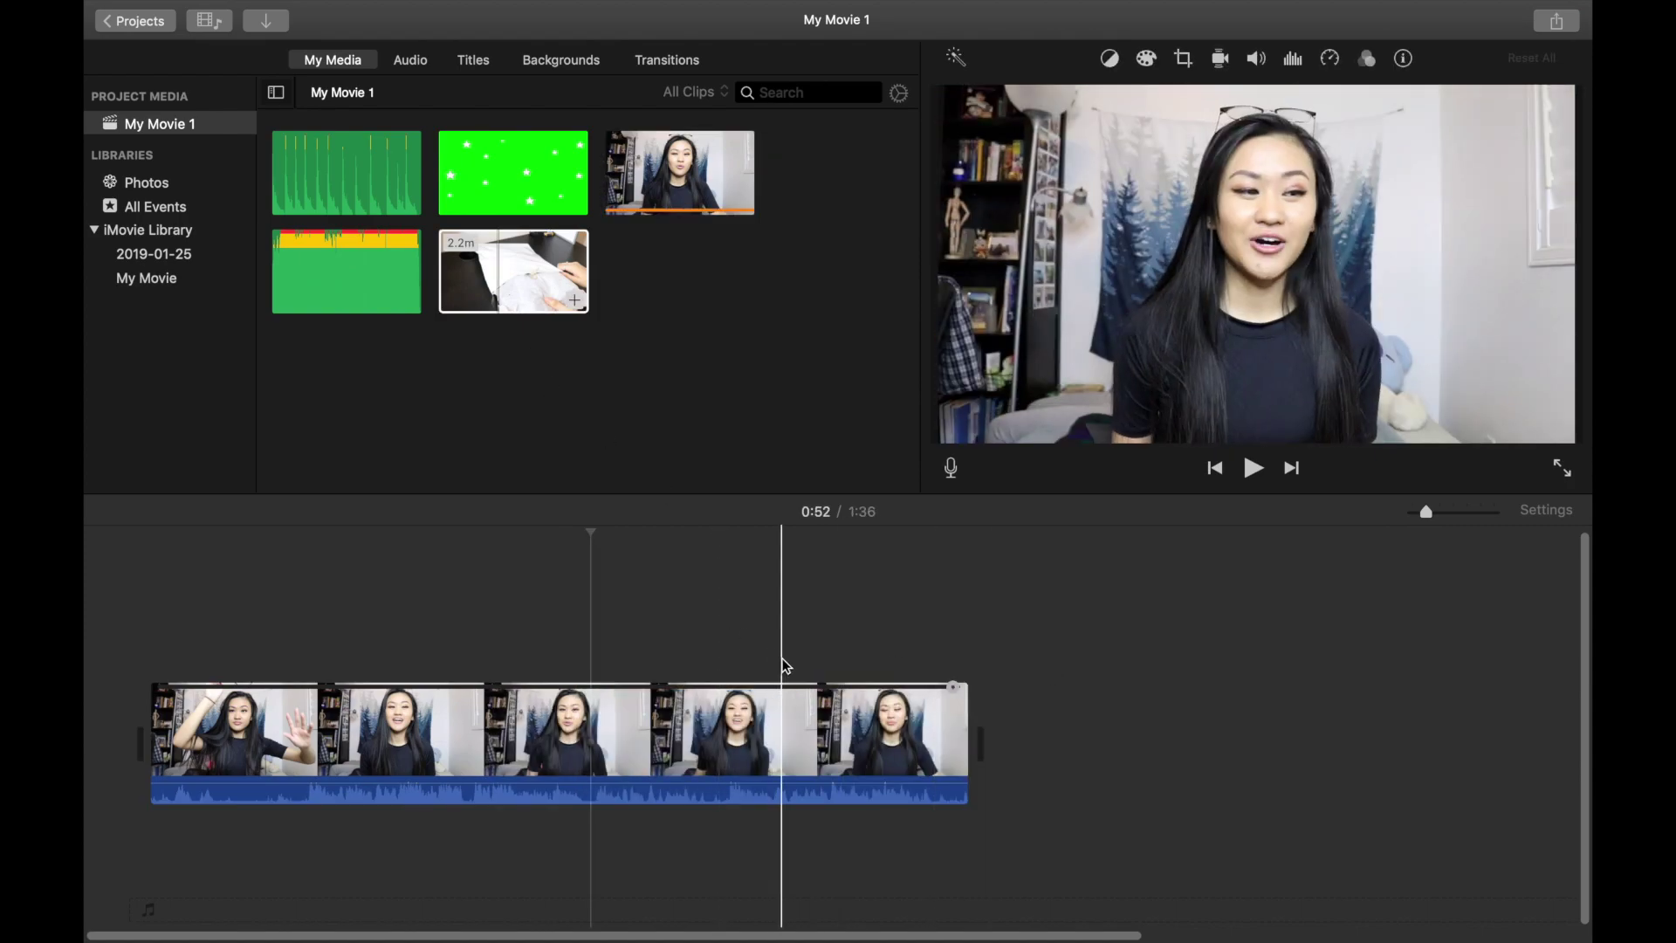
Step: Look at the voiceover recording controls with the playhead at 0:23, and close them without recording
left_click(826, 725)
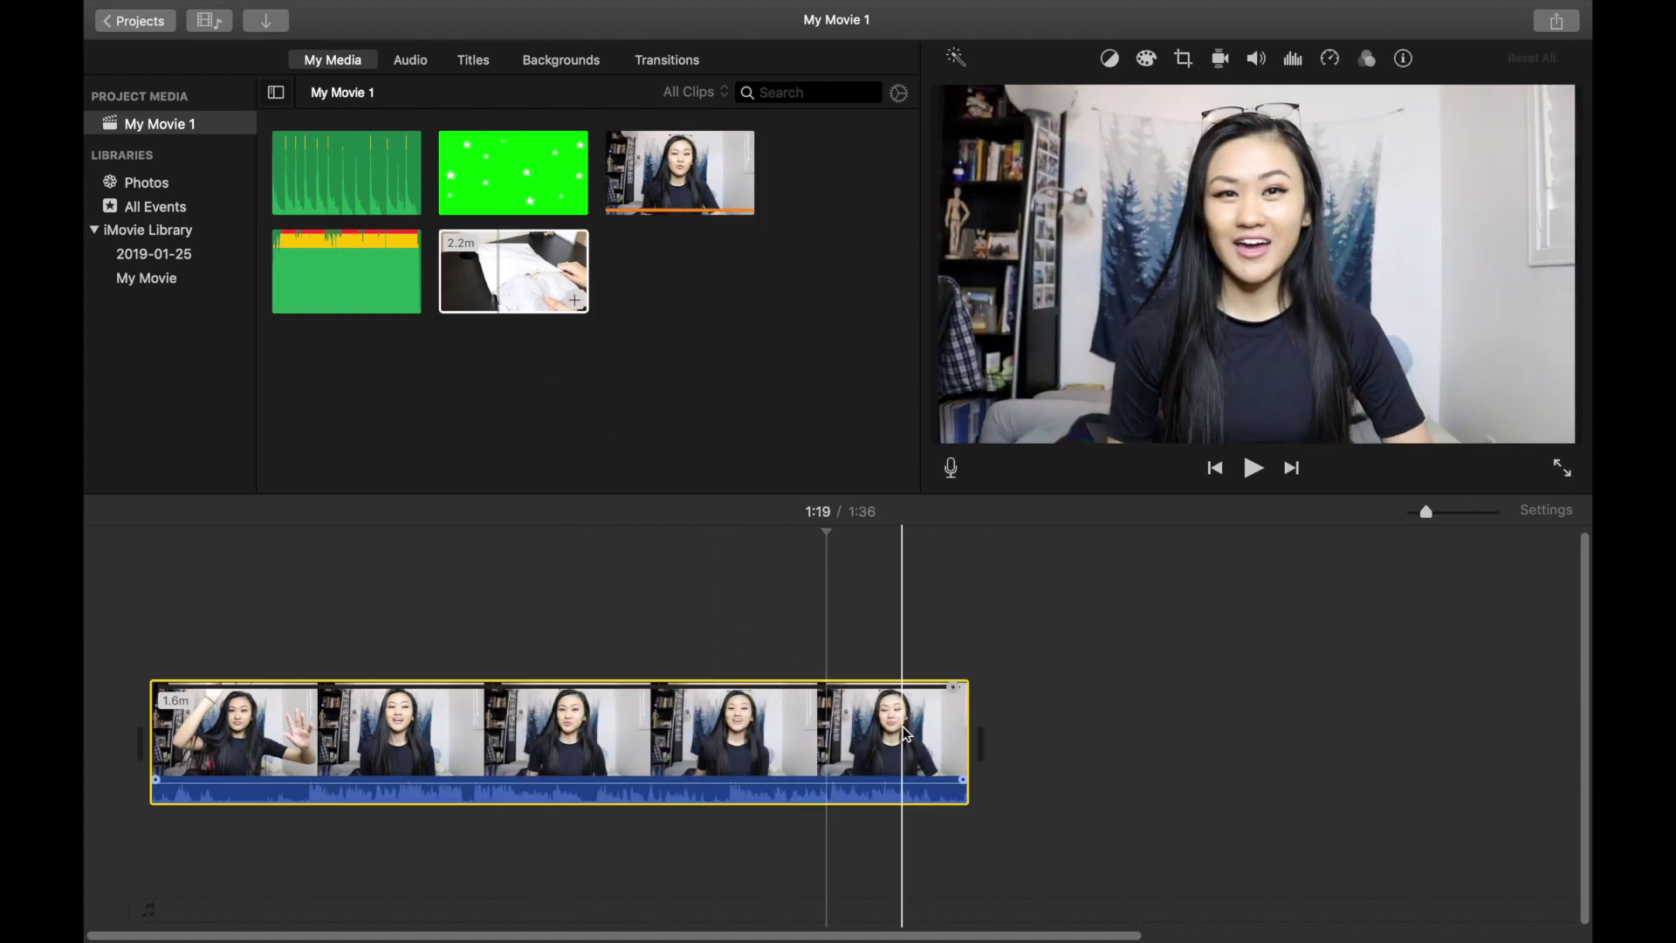
left_click(951, 468)
left_click(347, 597)
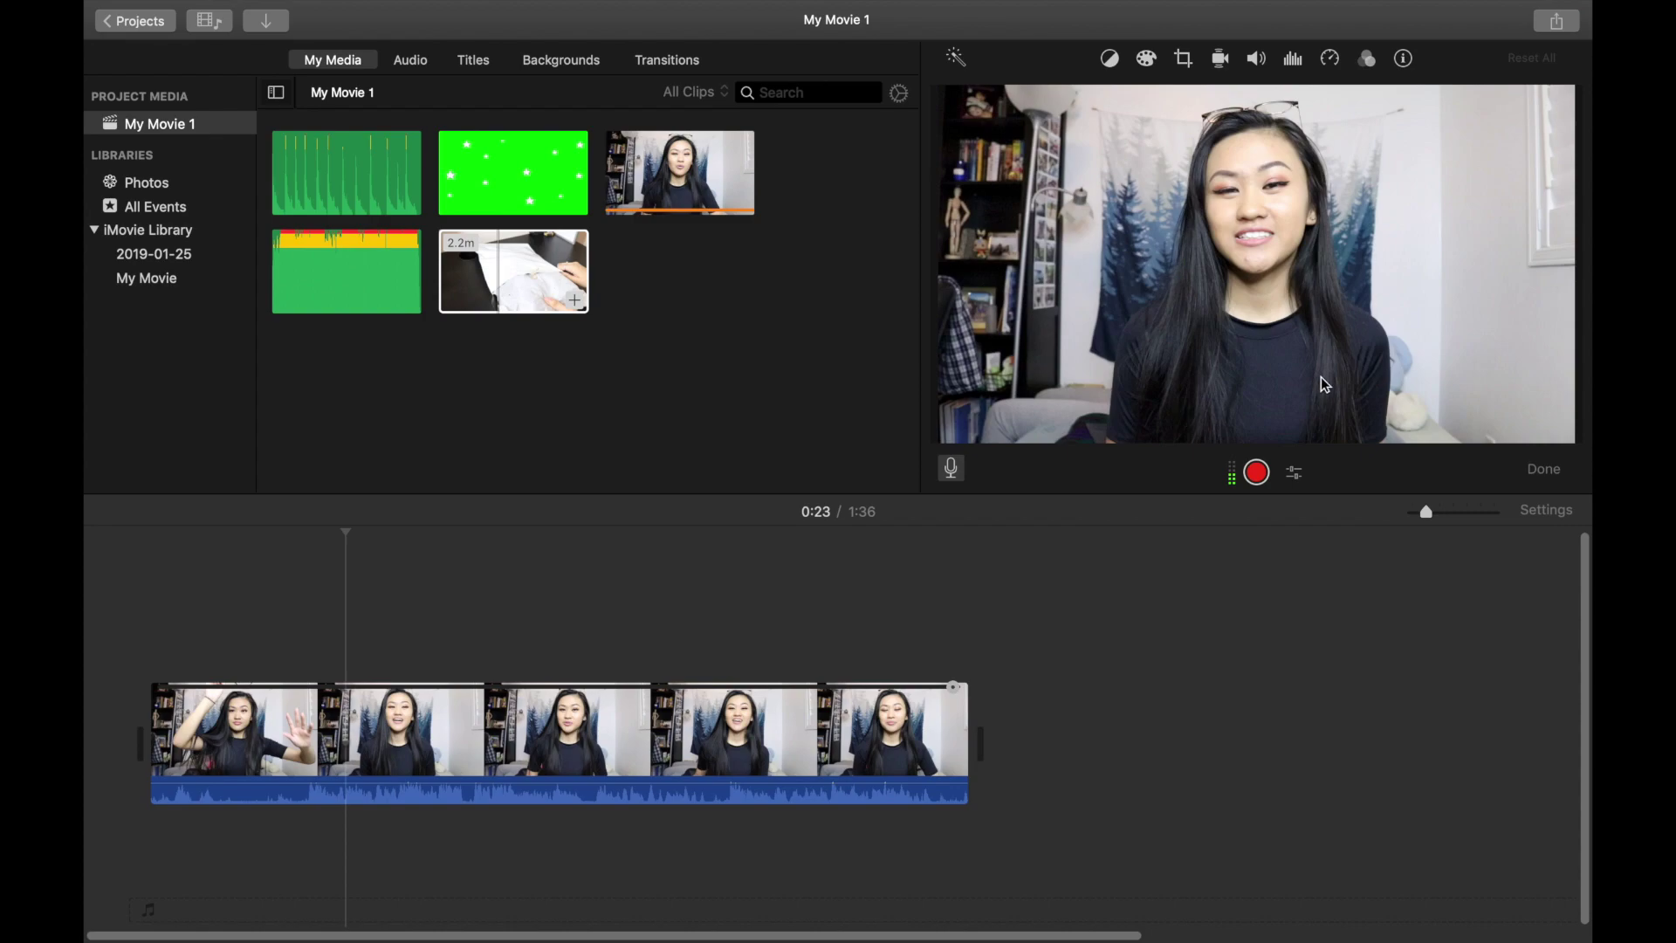
left_click(906, 733)
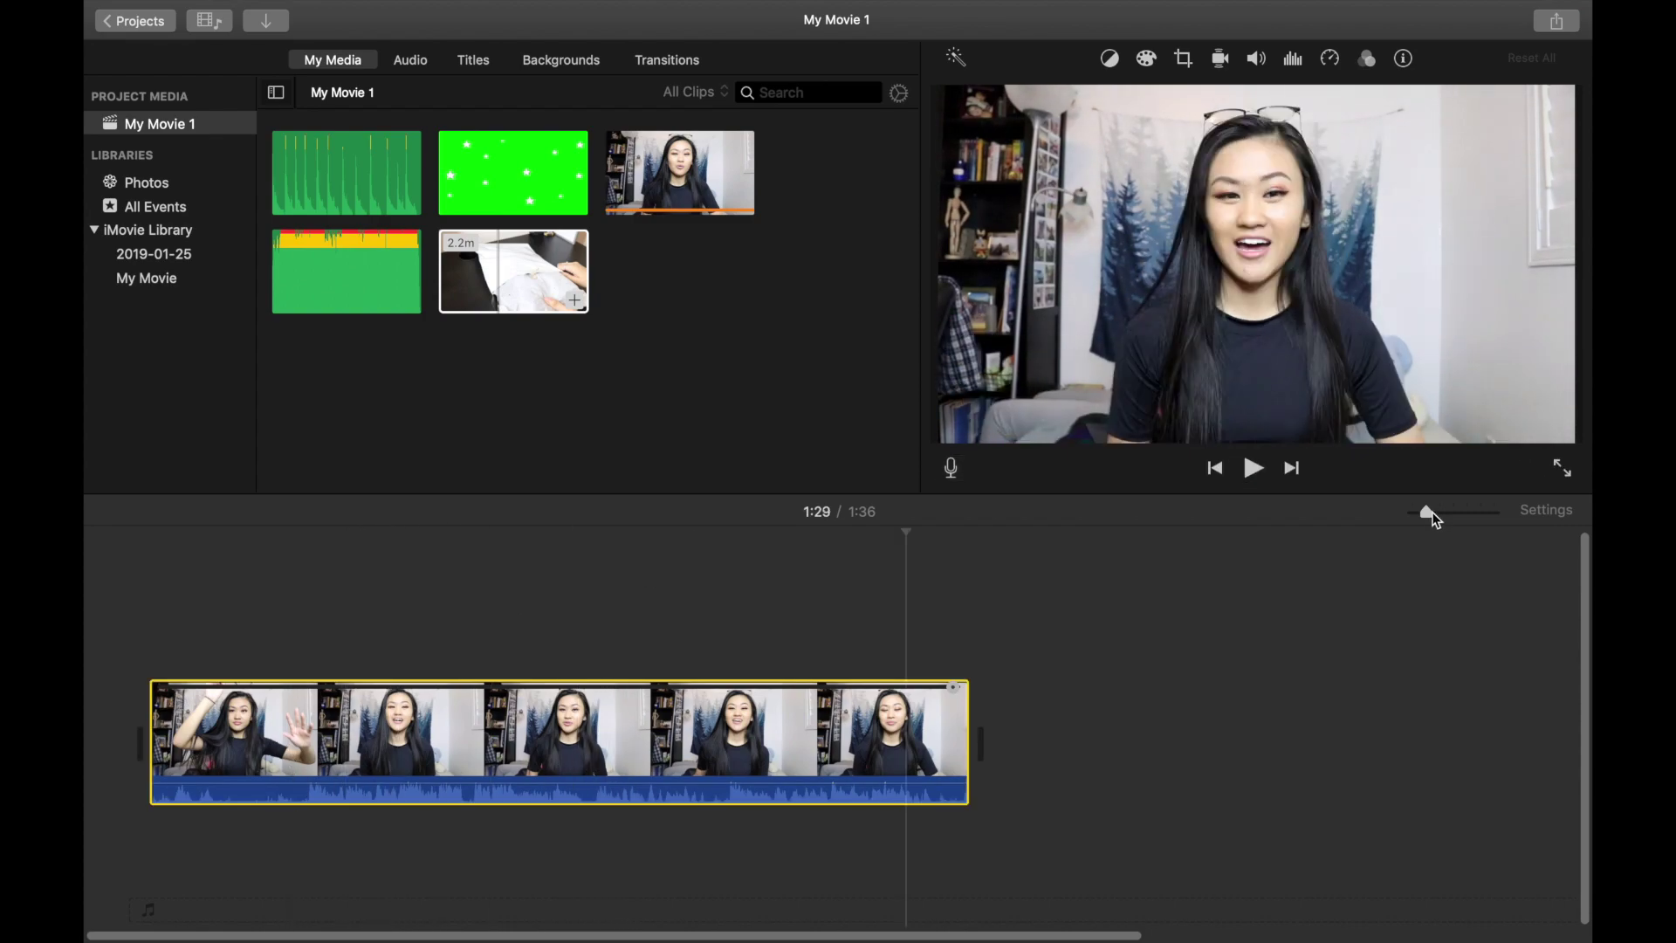
Step: Try out the timeline zoom by magnifying the clip closely and zooming back out to its full length
left_click_drag(1439, 515, 1506, 517)
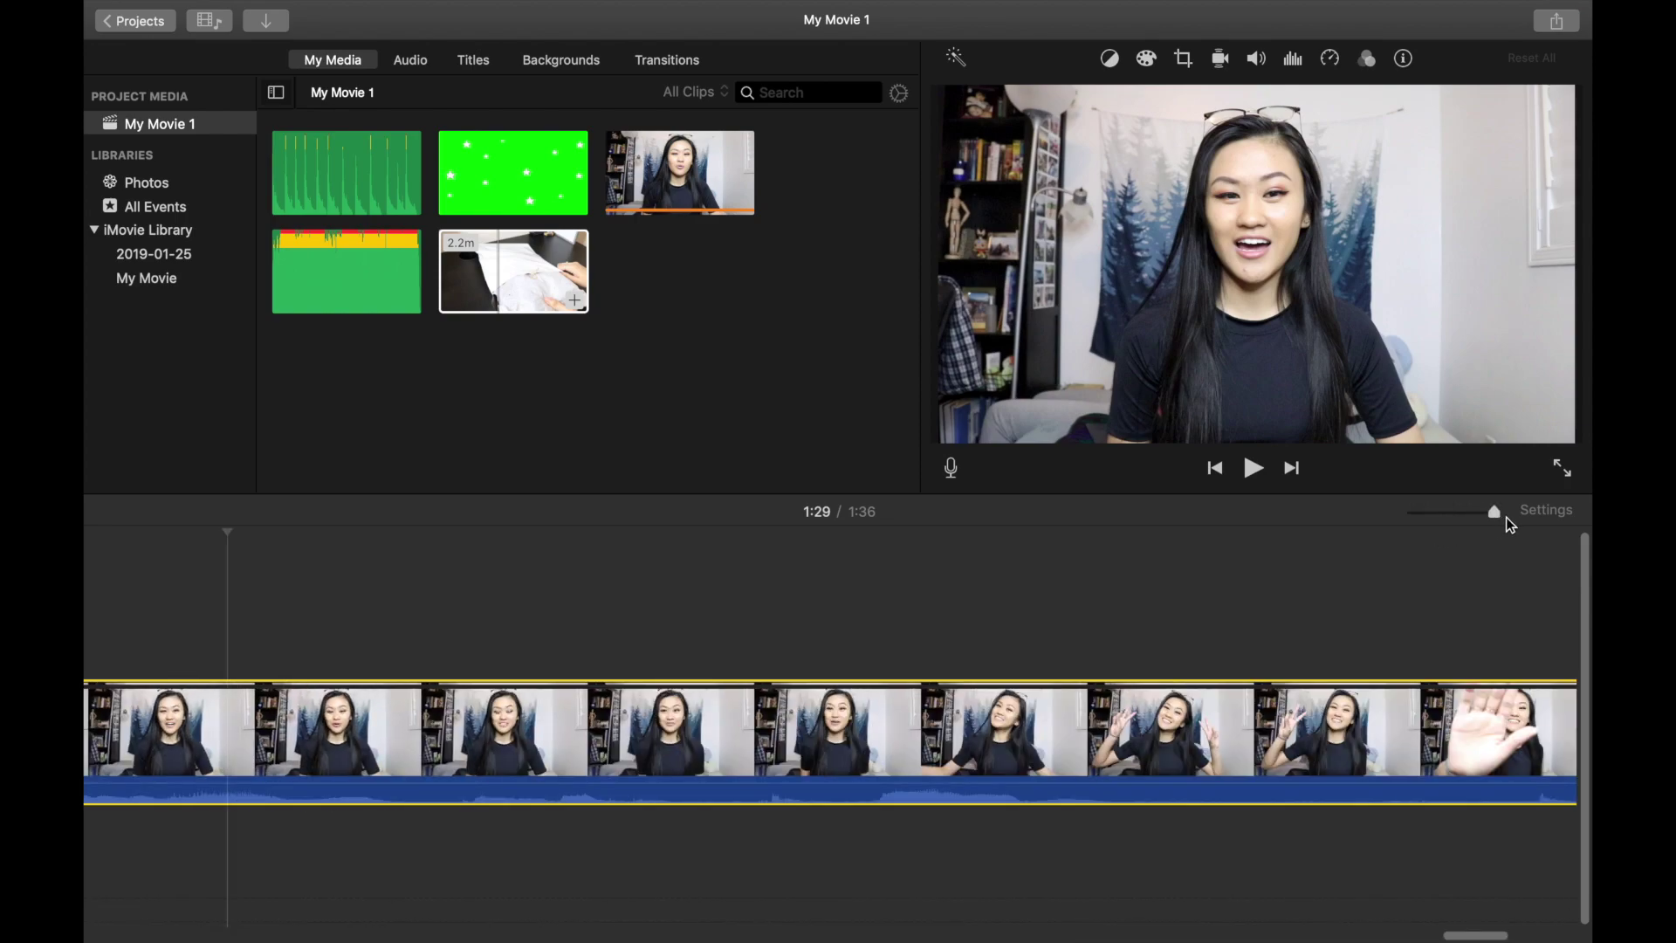
key("super+minus")
key("super+minus")
key("super+minus")
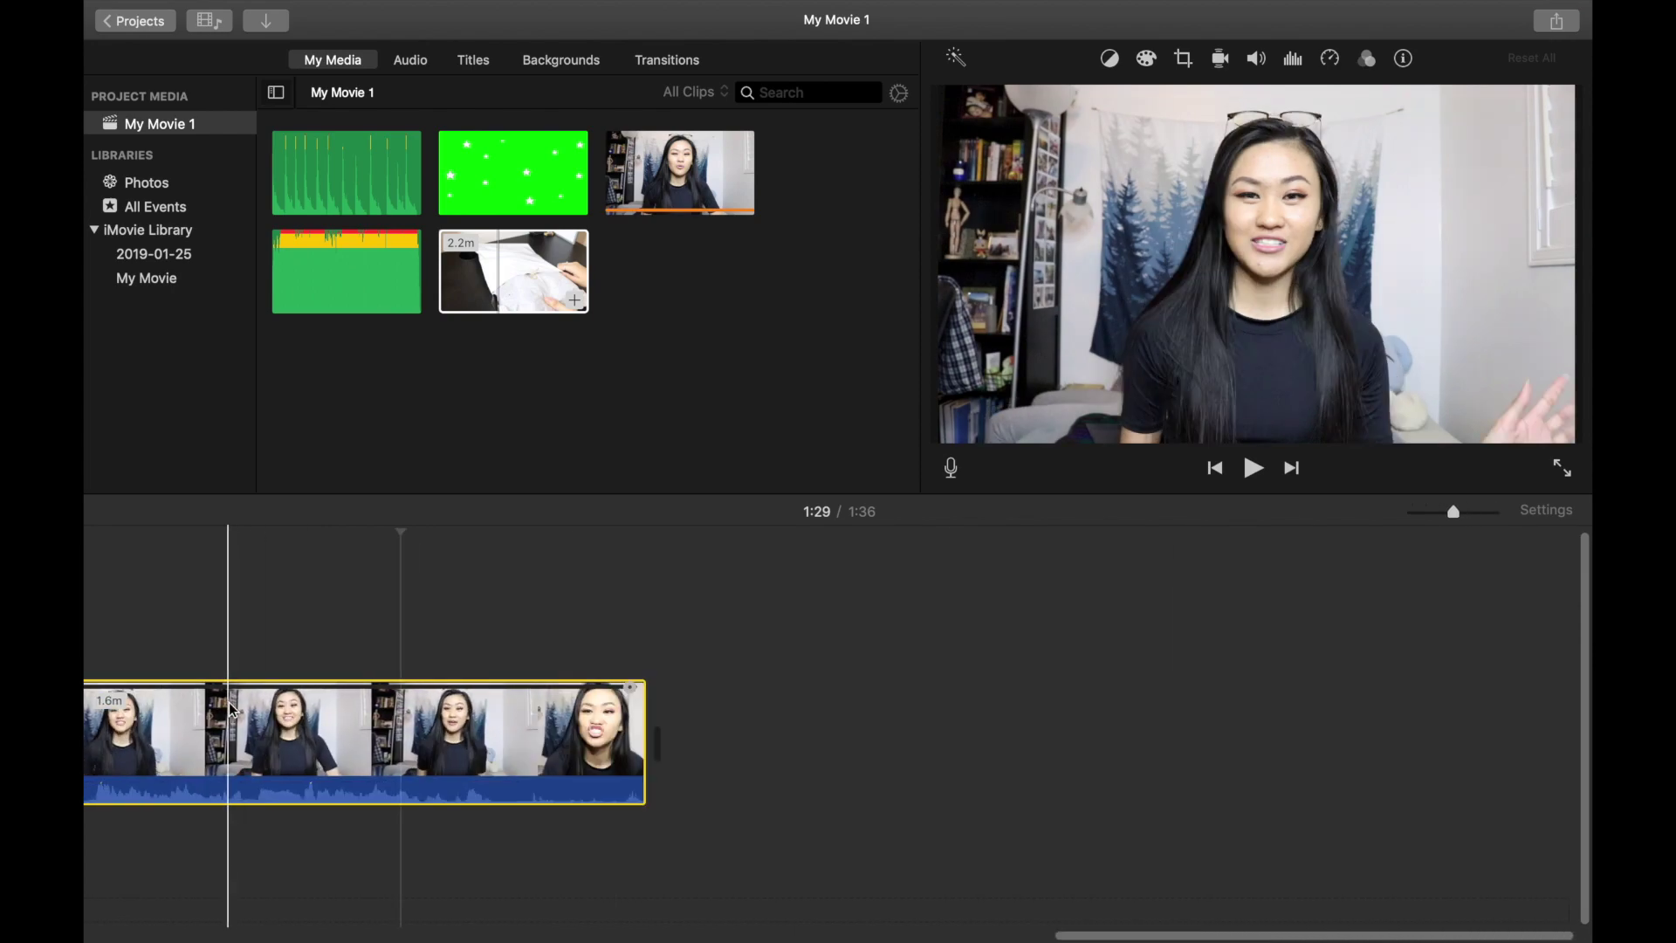
key("super+plus")
key("super+plus")
key("super+plus")
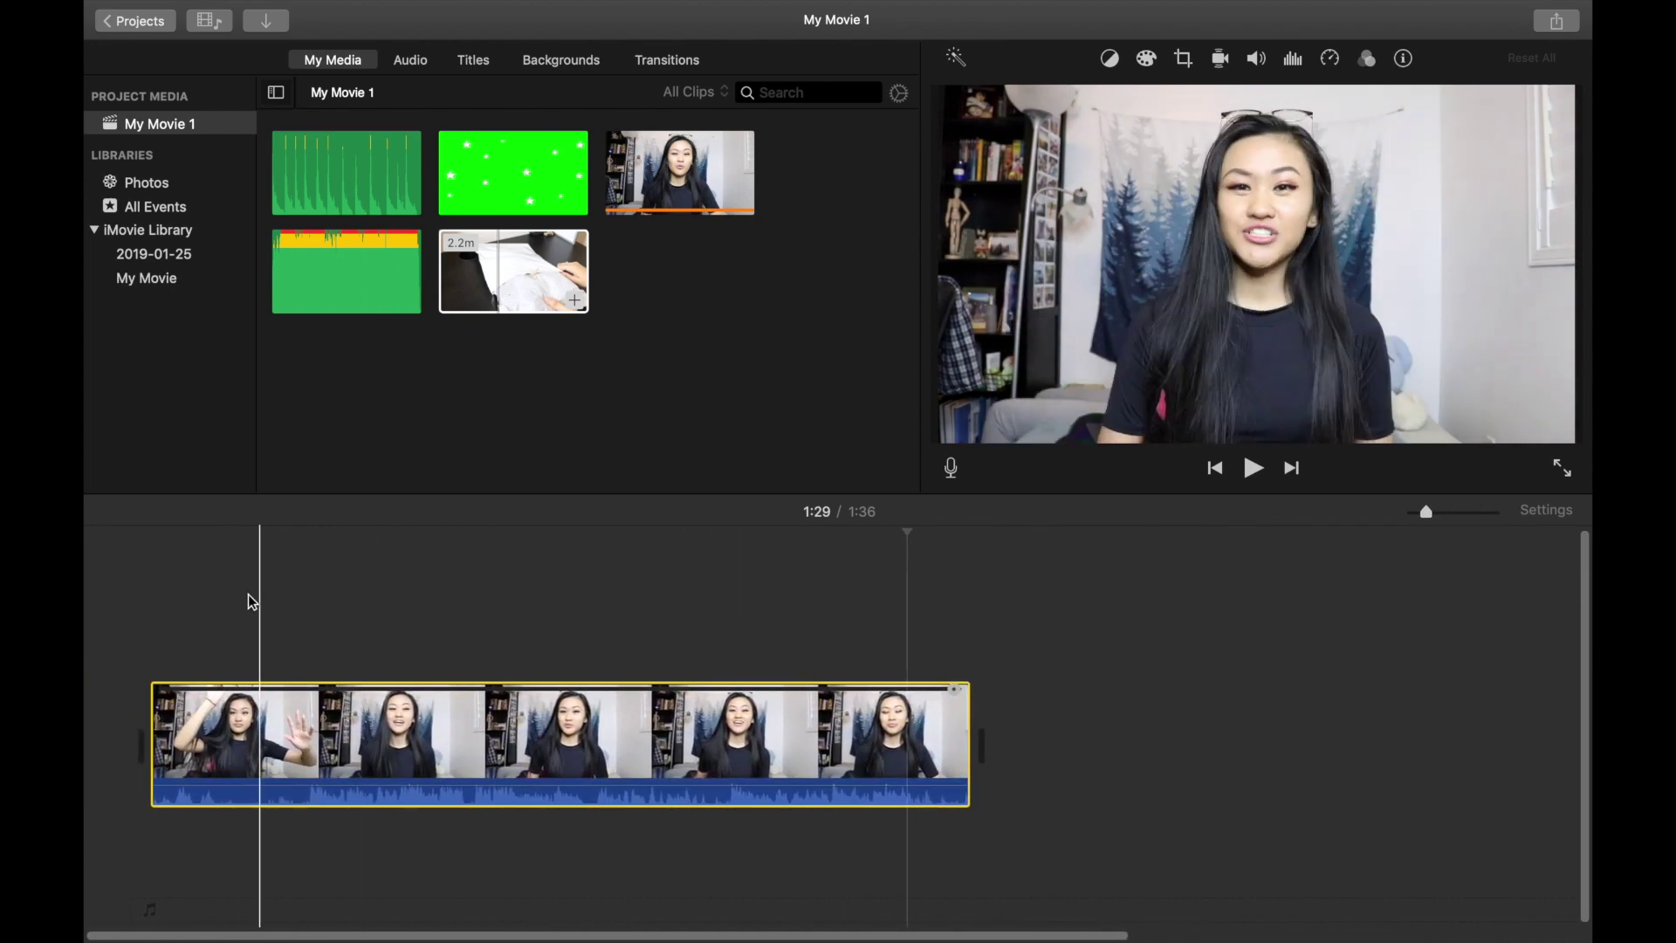
Step: Examine the project settings, adjust the size of the clips in the timeline, and close the settings
left_click(1536, 509)
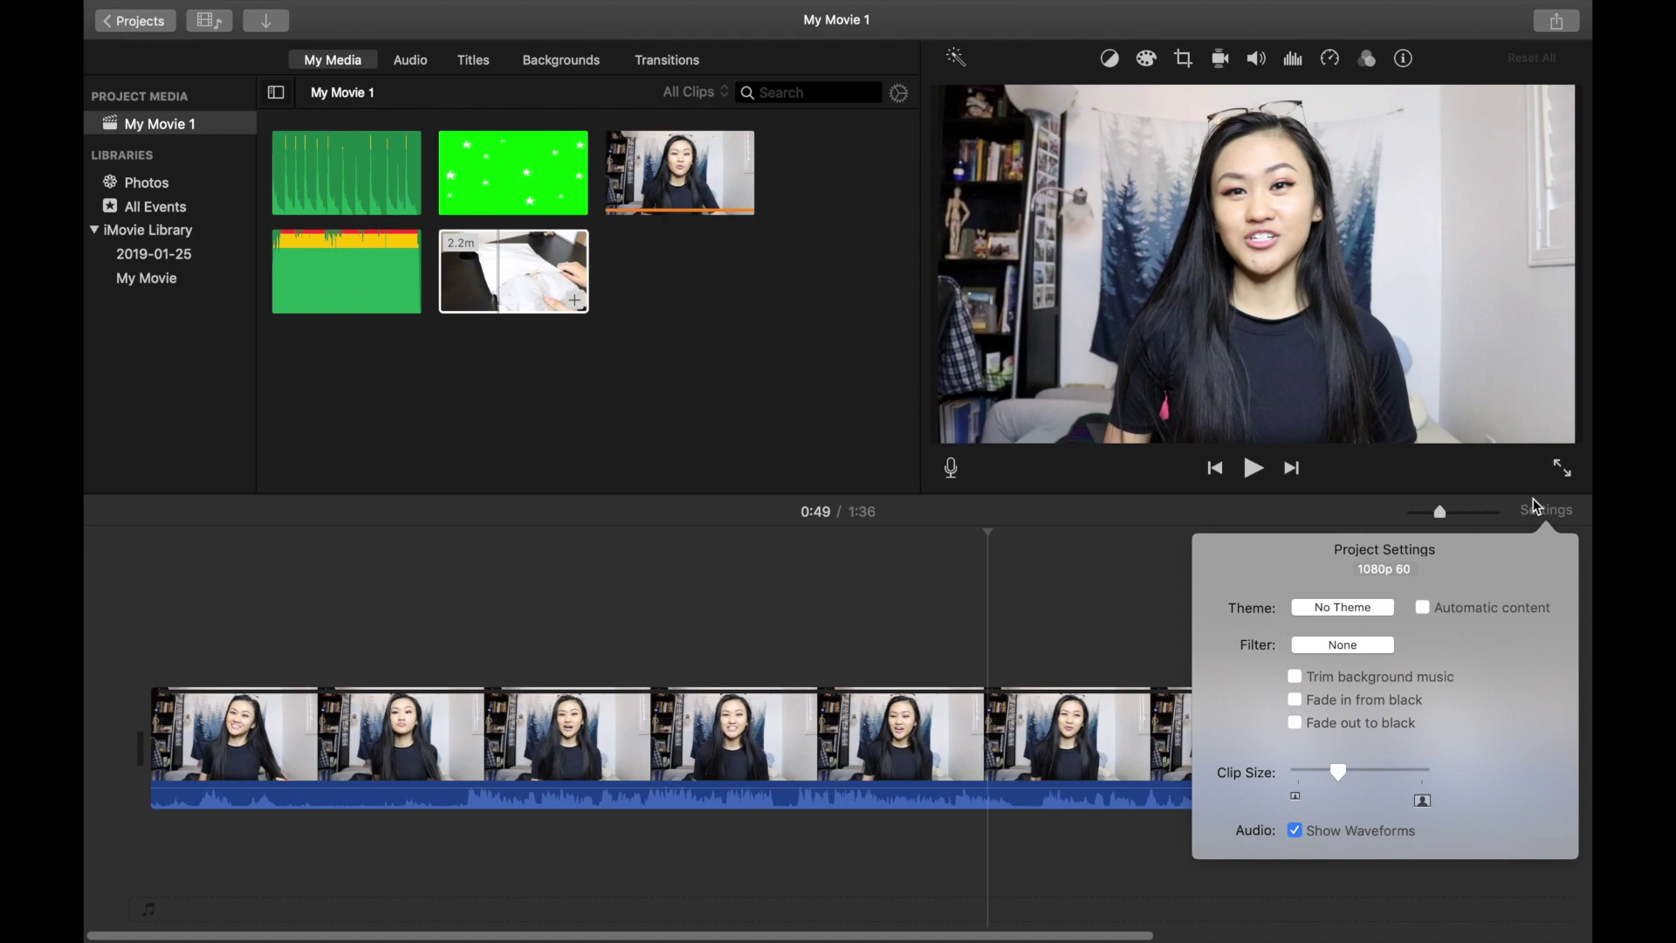
mouse_move(1340, 772)
left_mouse_down()
mouse_move(1414, 776)
mouse_move(1302, 778)
mouse_move(1342, 778)
left_mouse_up()
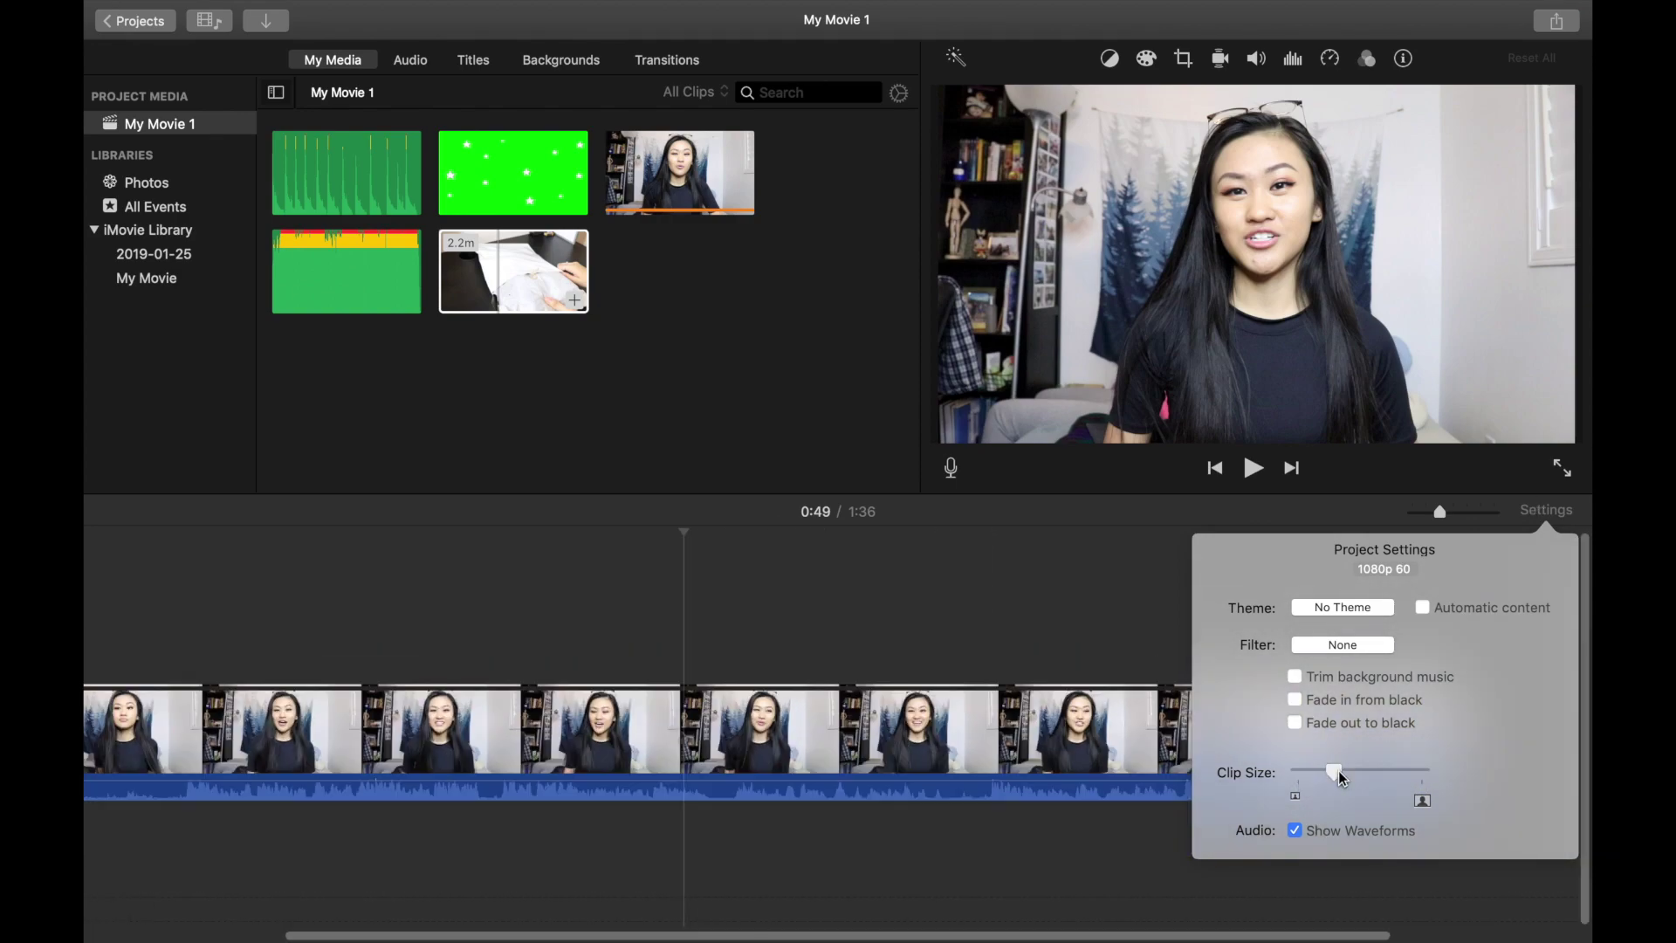
left_click(466, 651)
scroll(264, 819, "left", 5)
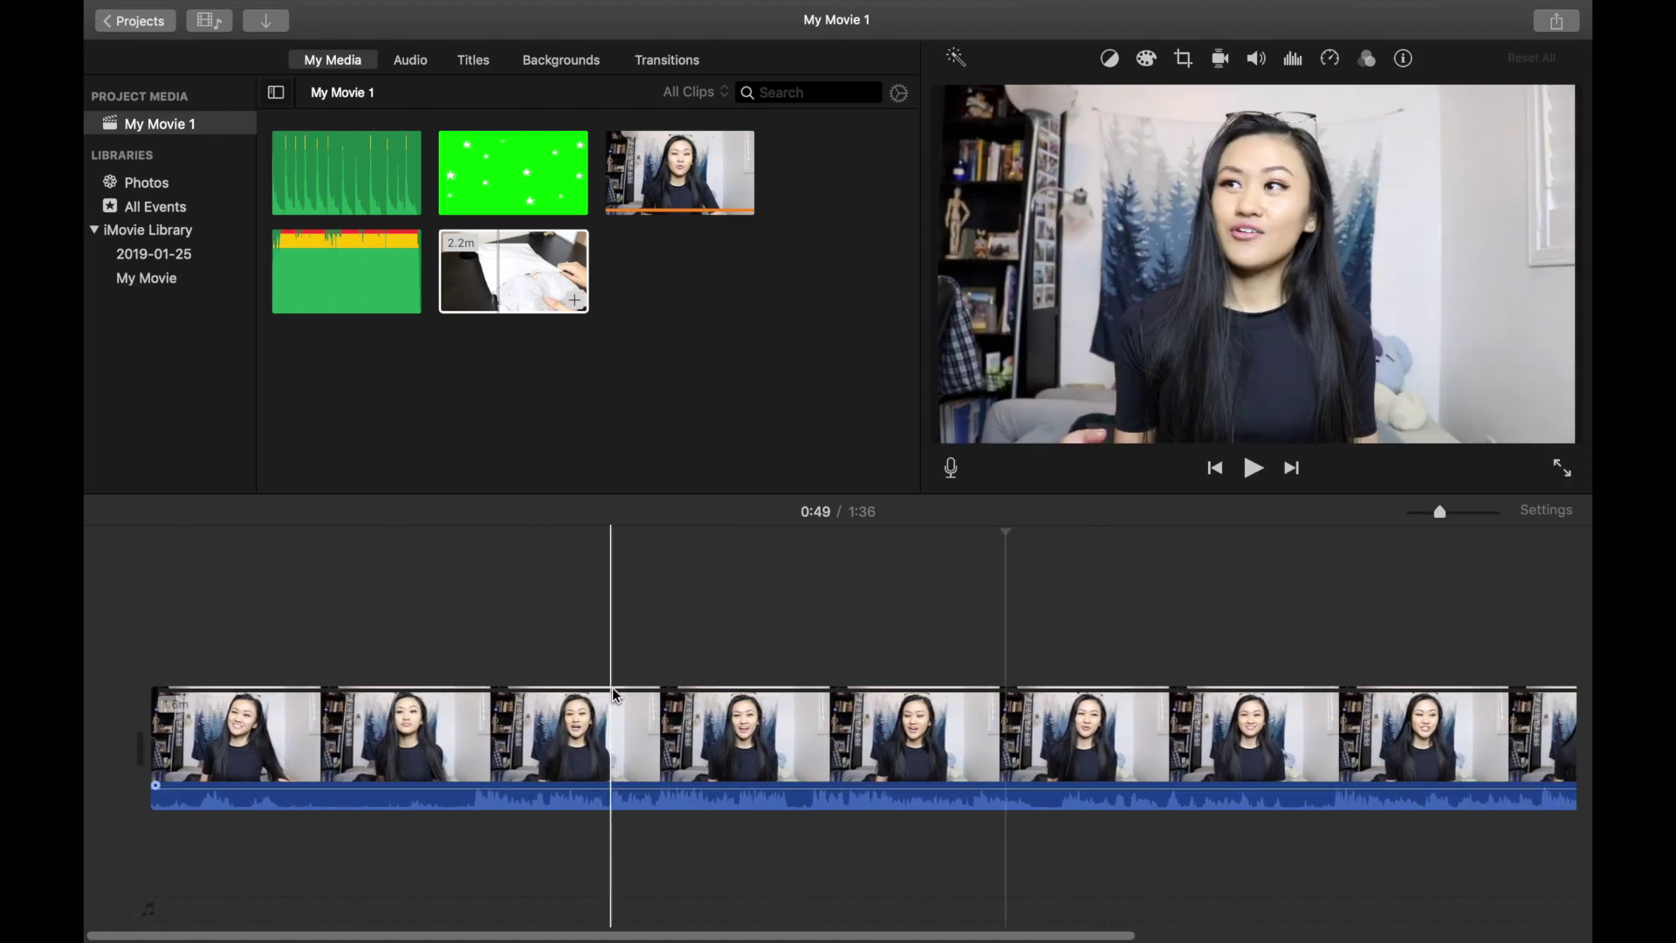
Step: Preview different moments of the clip by placing the playhead at several points along the timeline, ending at 0:05
left_click(784, 604)
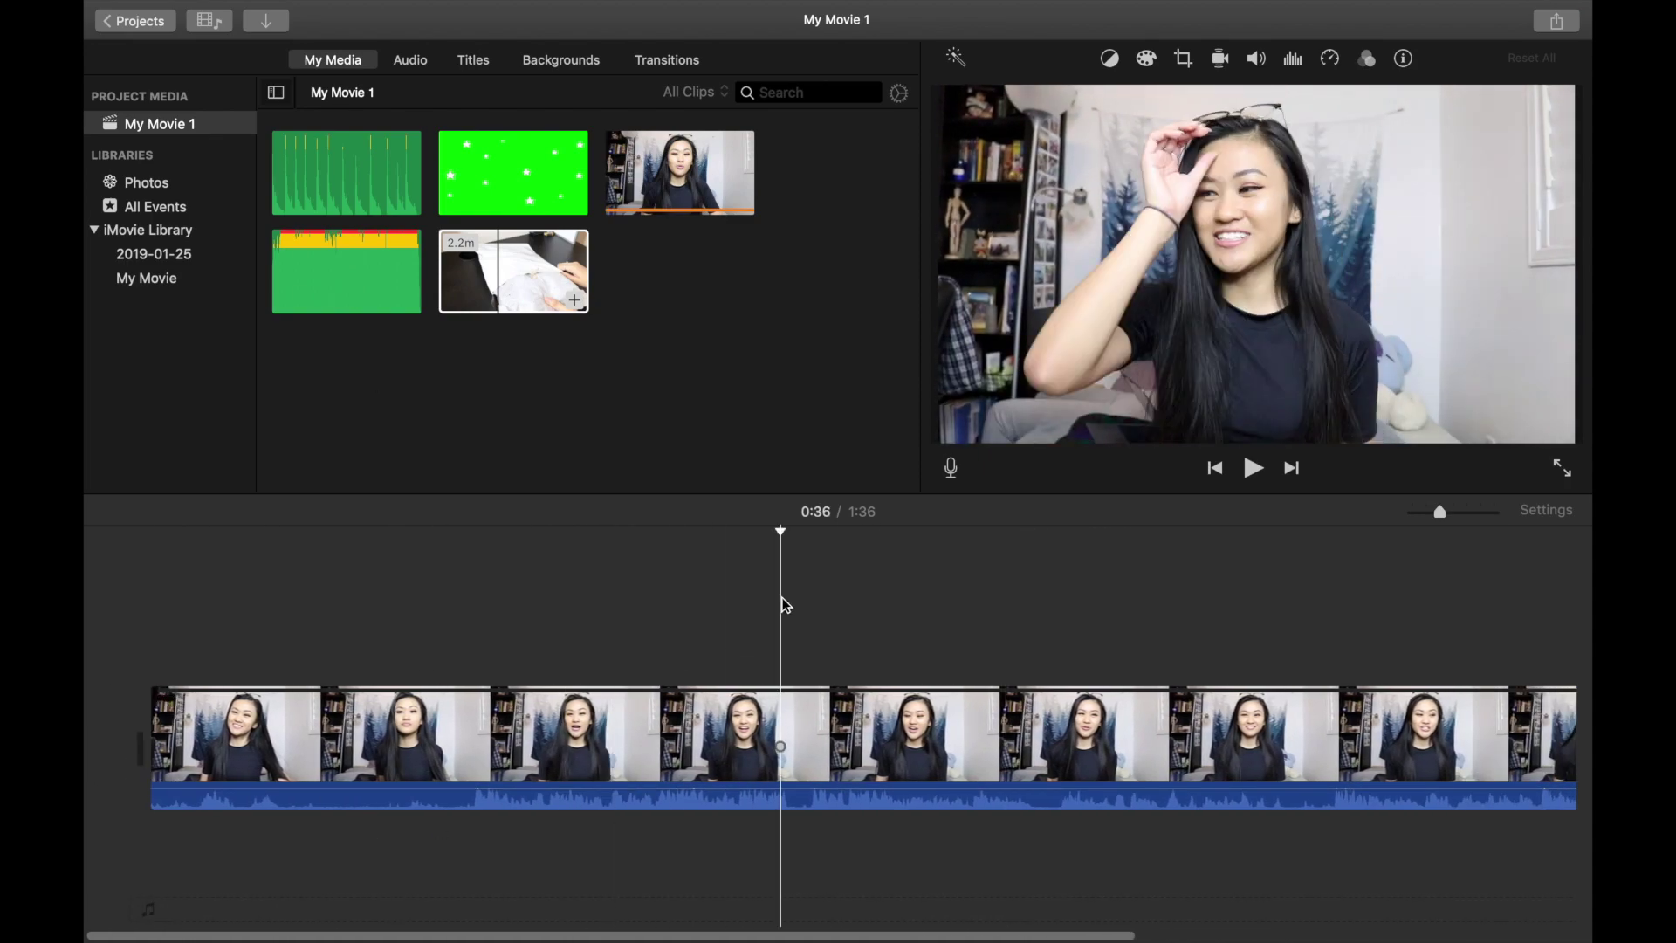
left_click(366, 611)
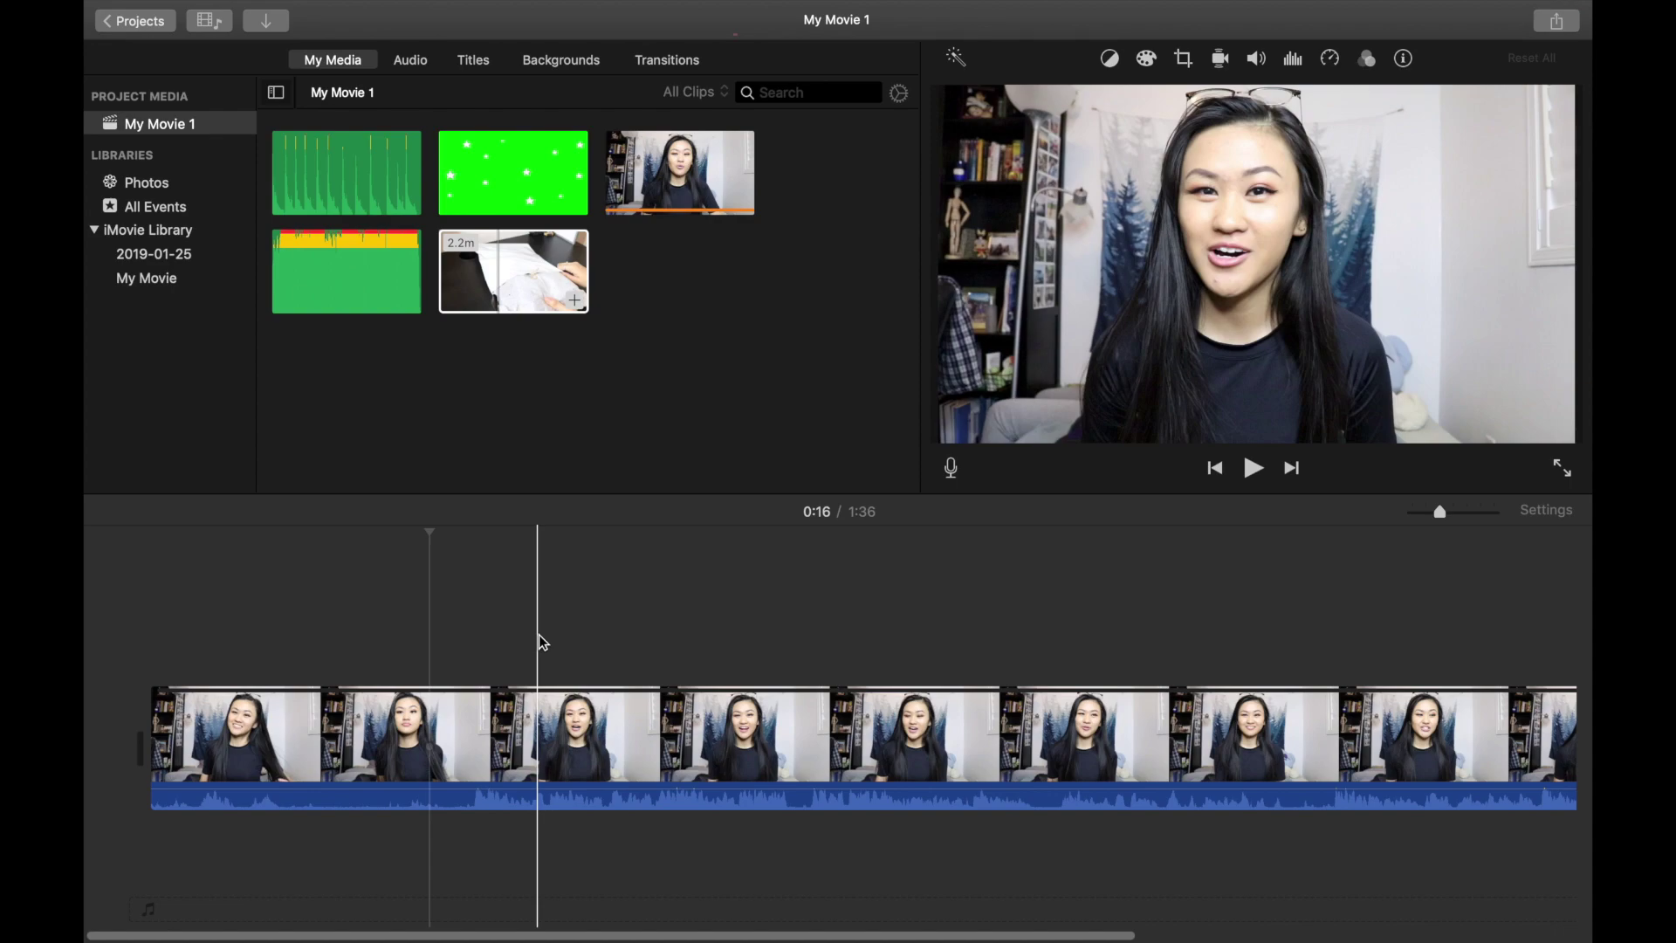
left_click(468, 626)
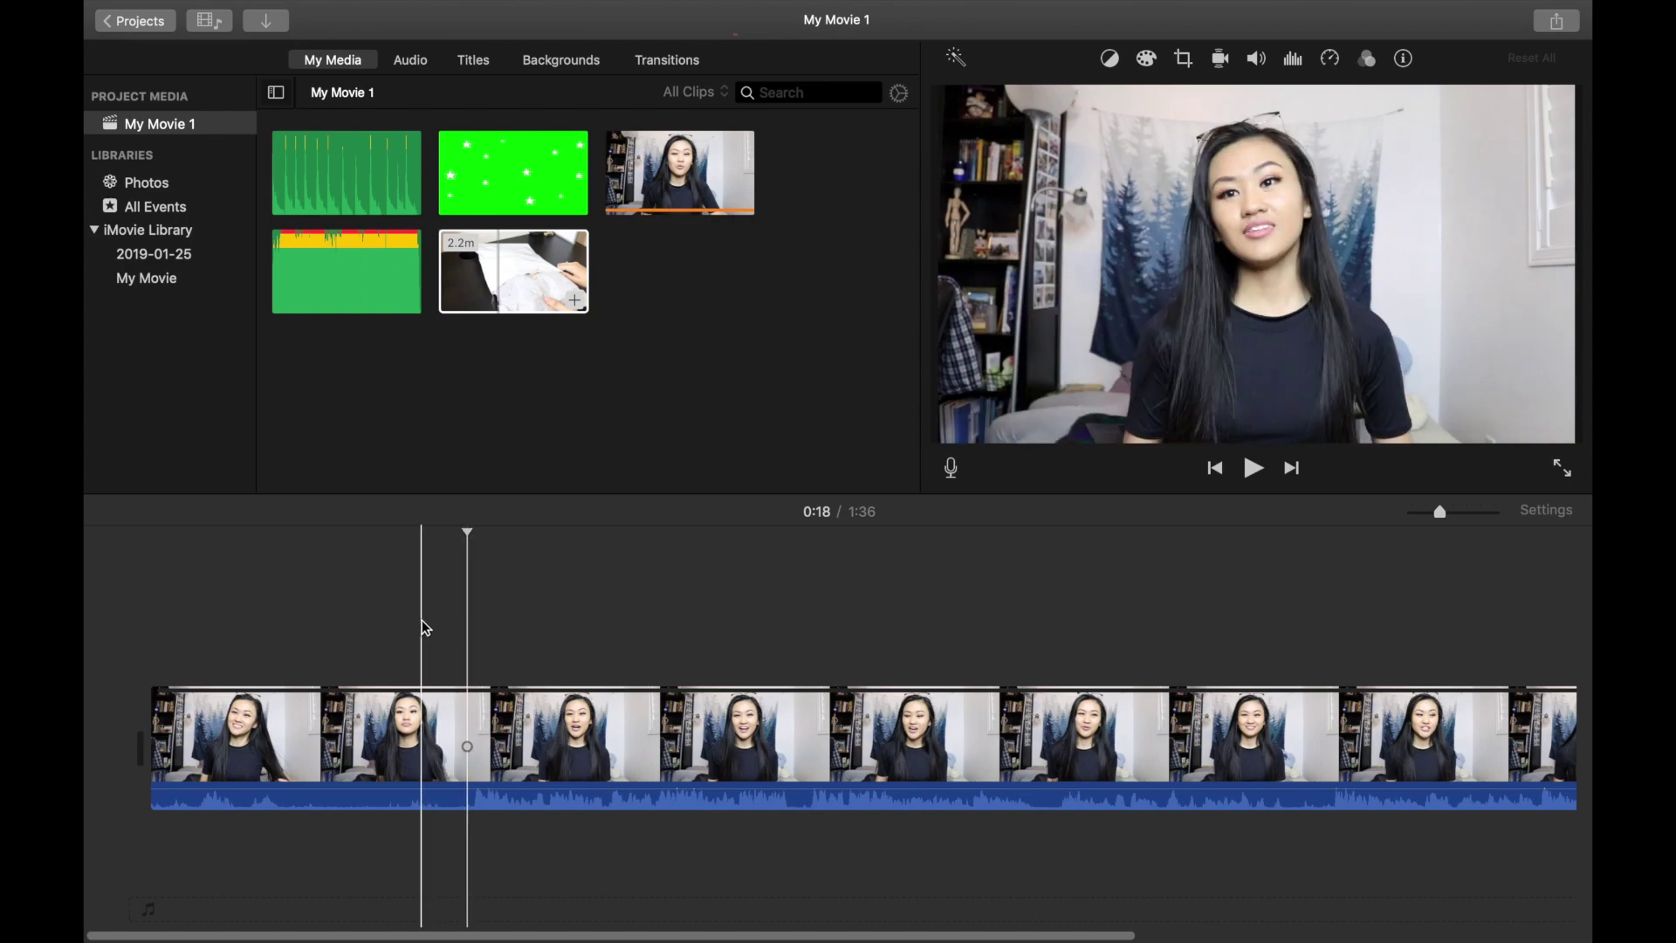
left_click(426, 626)
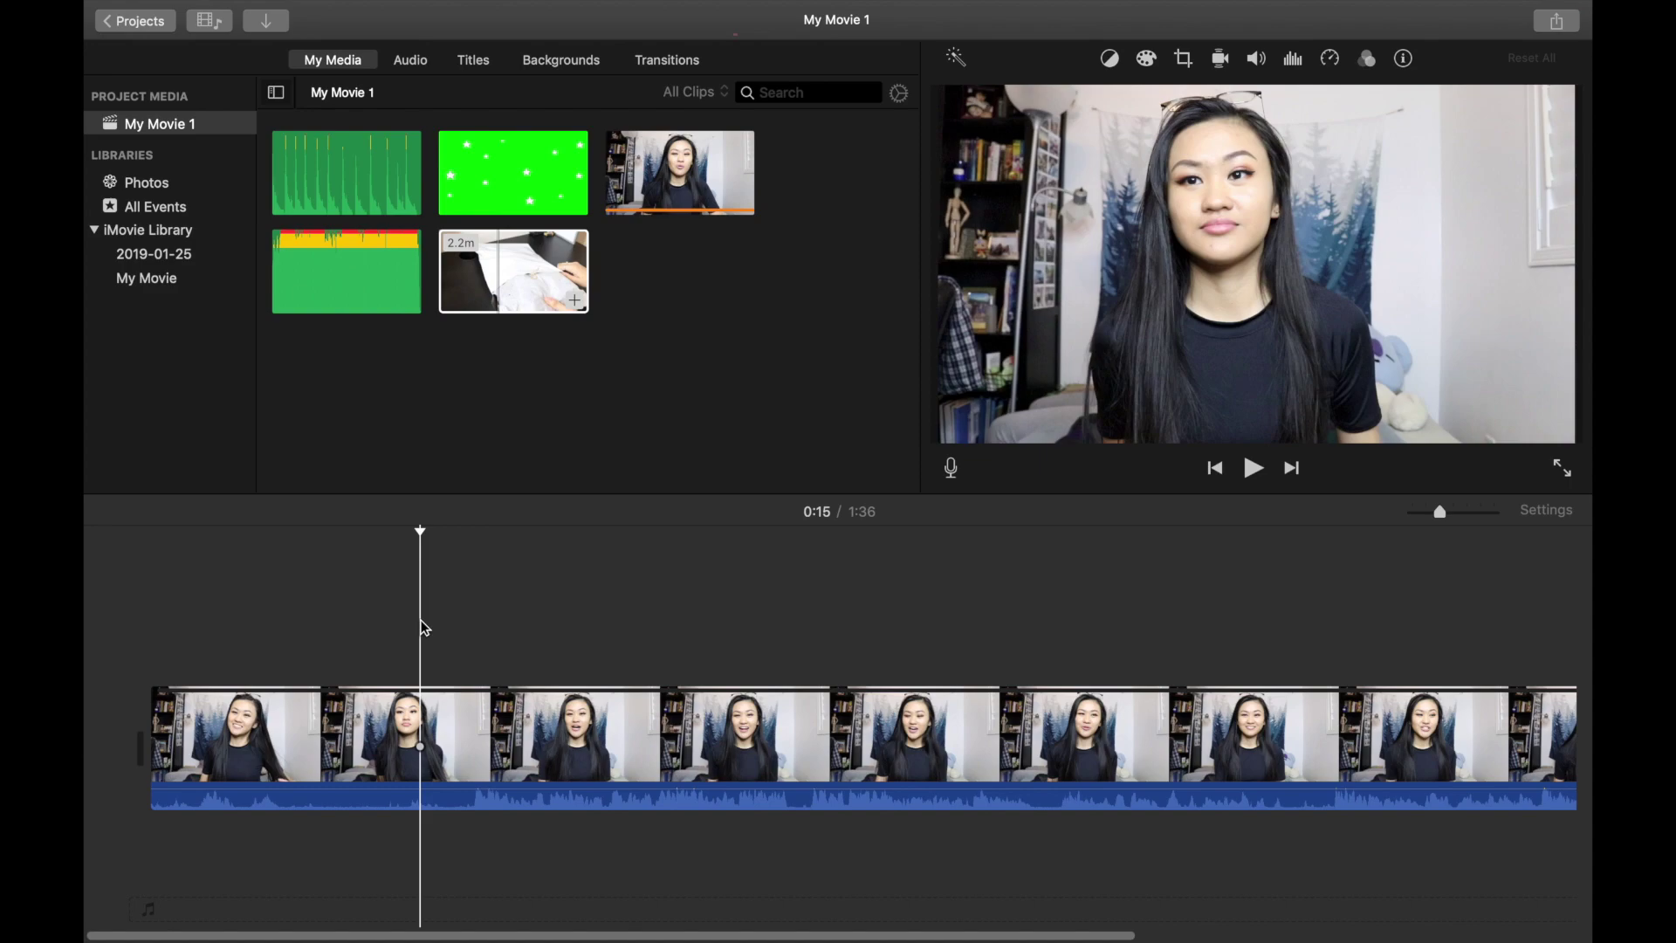
left_click(468, 629)
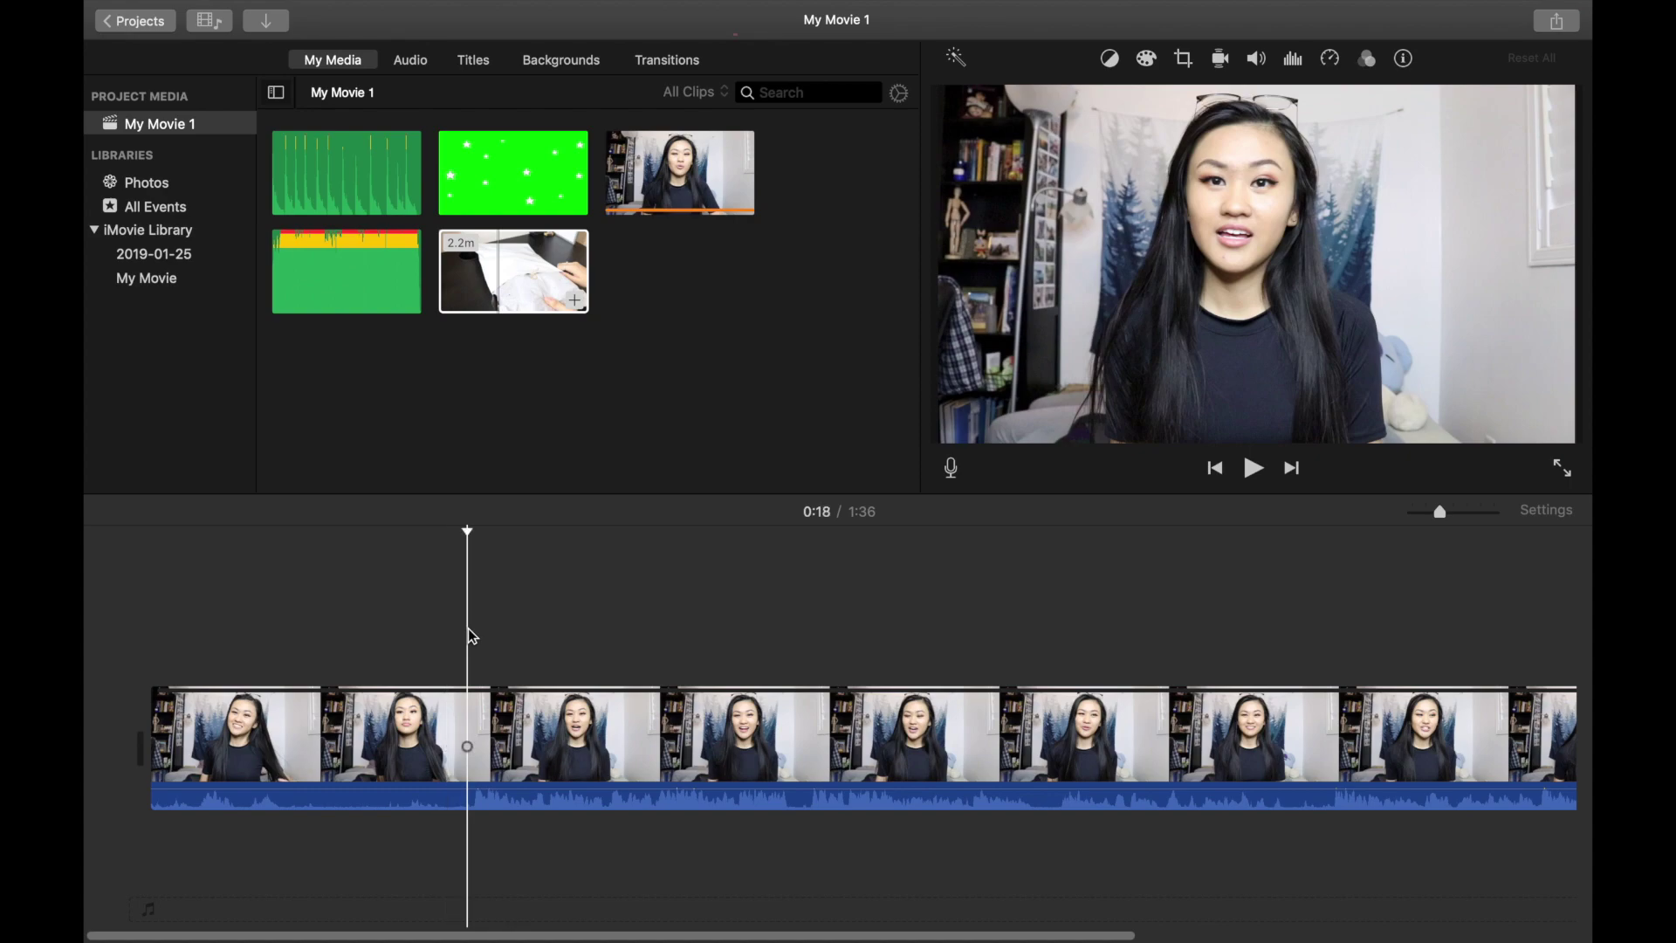
left_click(285, 637)
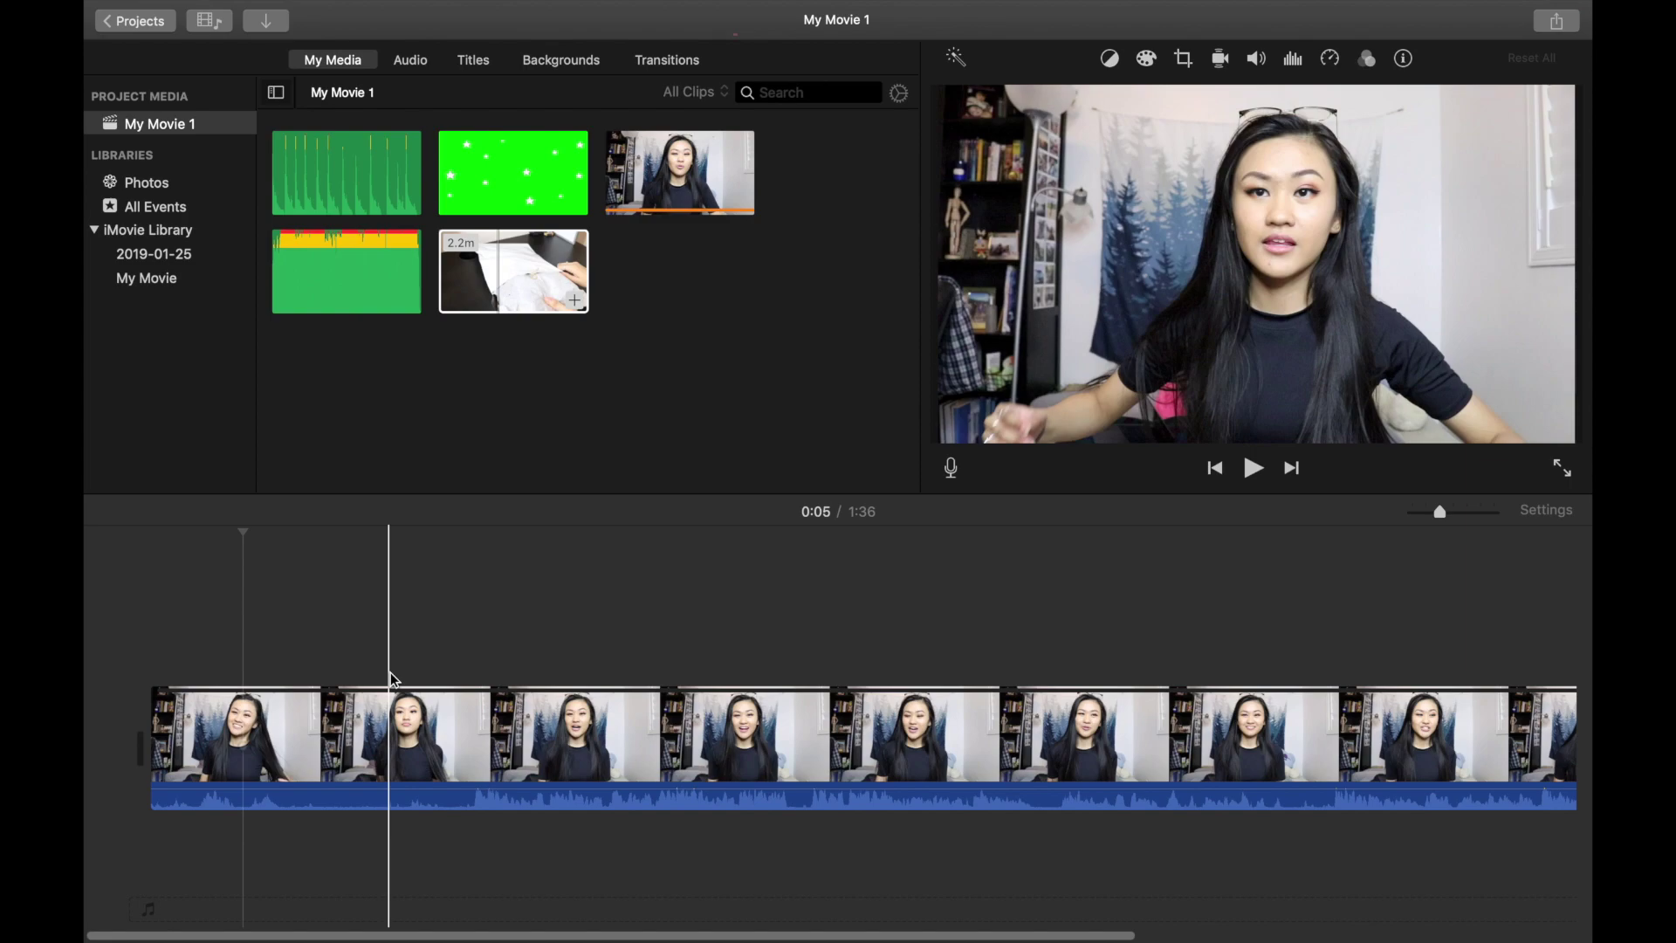
left_click(300, 641)
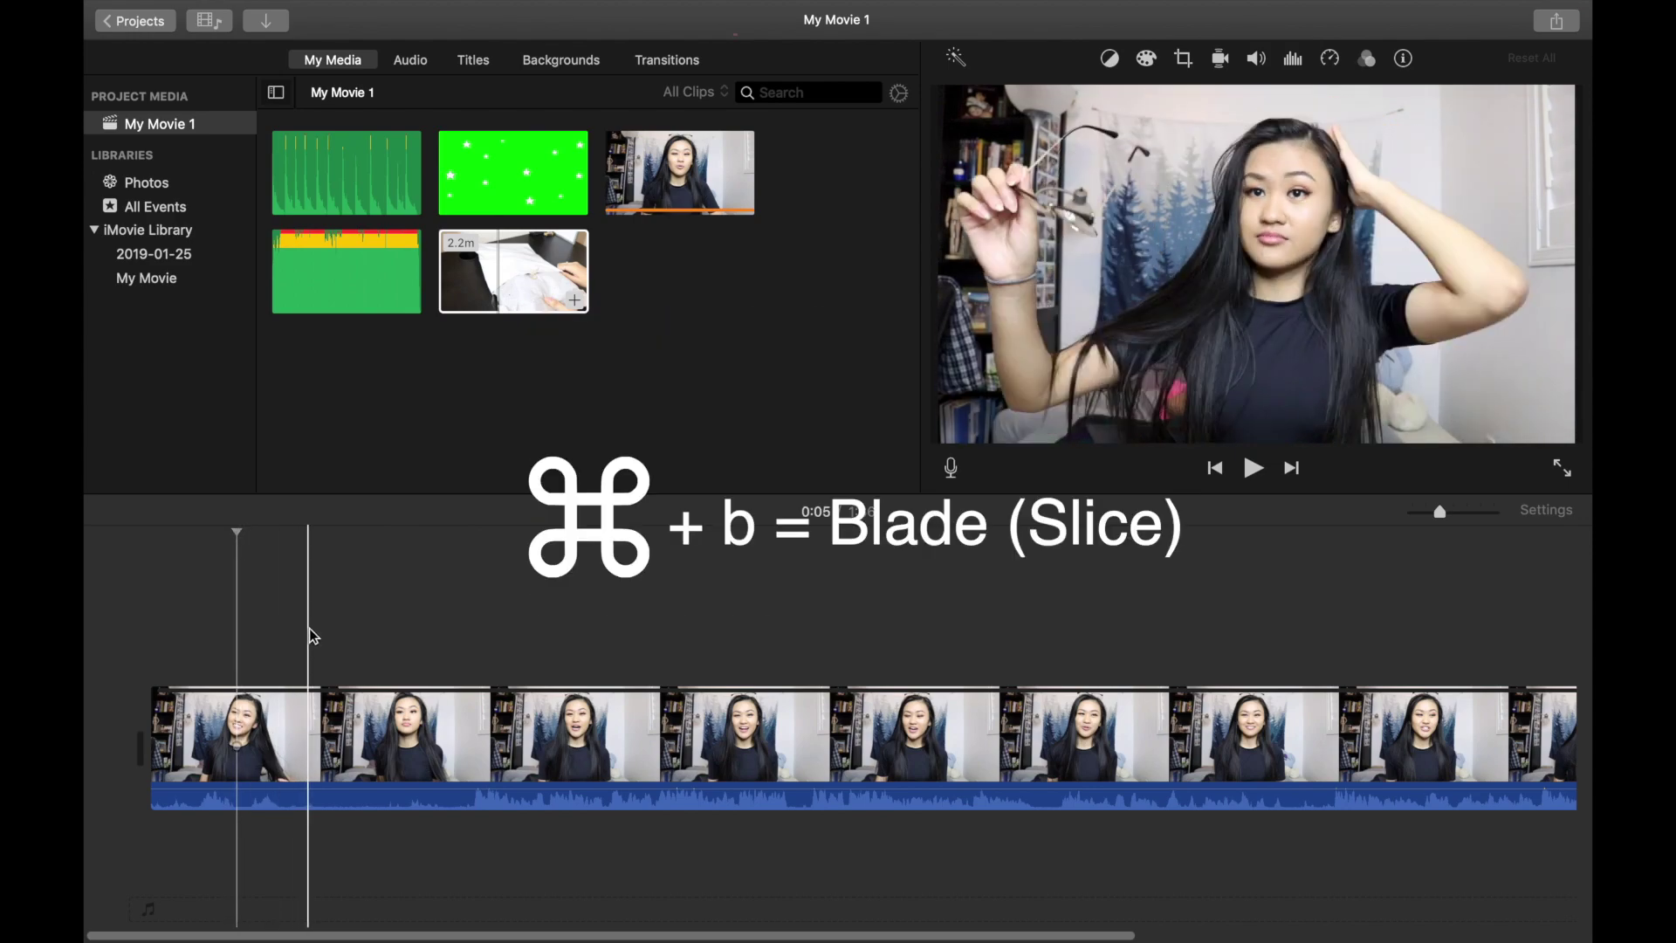
Step: Try splitting the clip at several points near its beginning
key("super+b")
key("super+b")
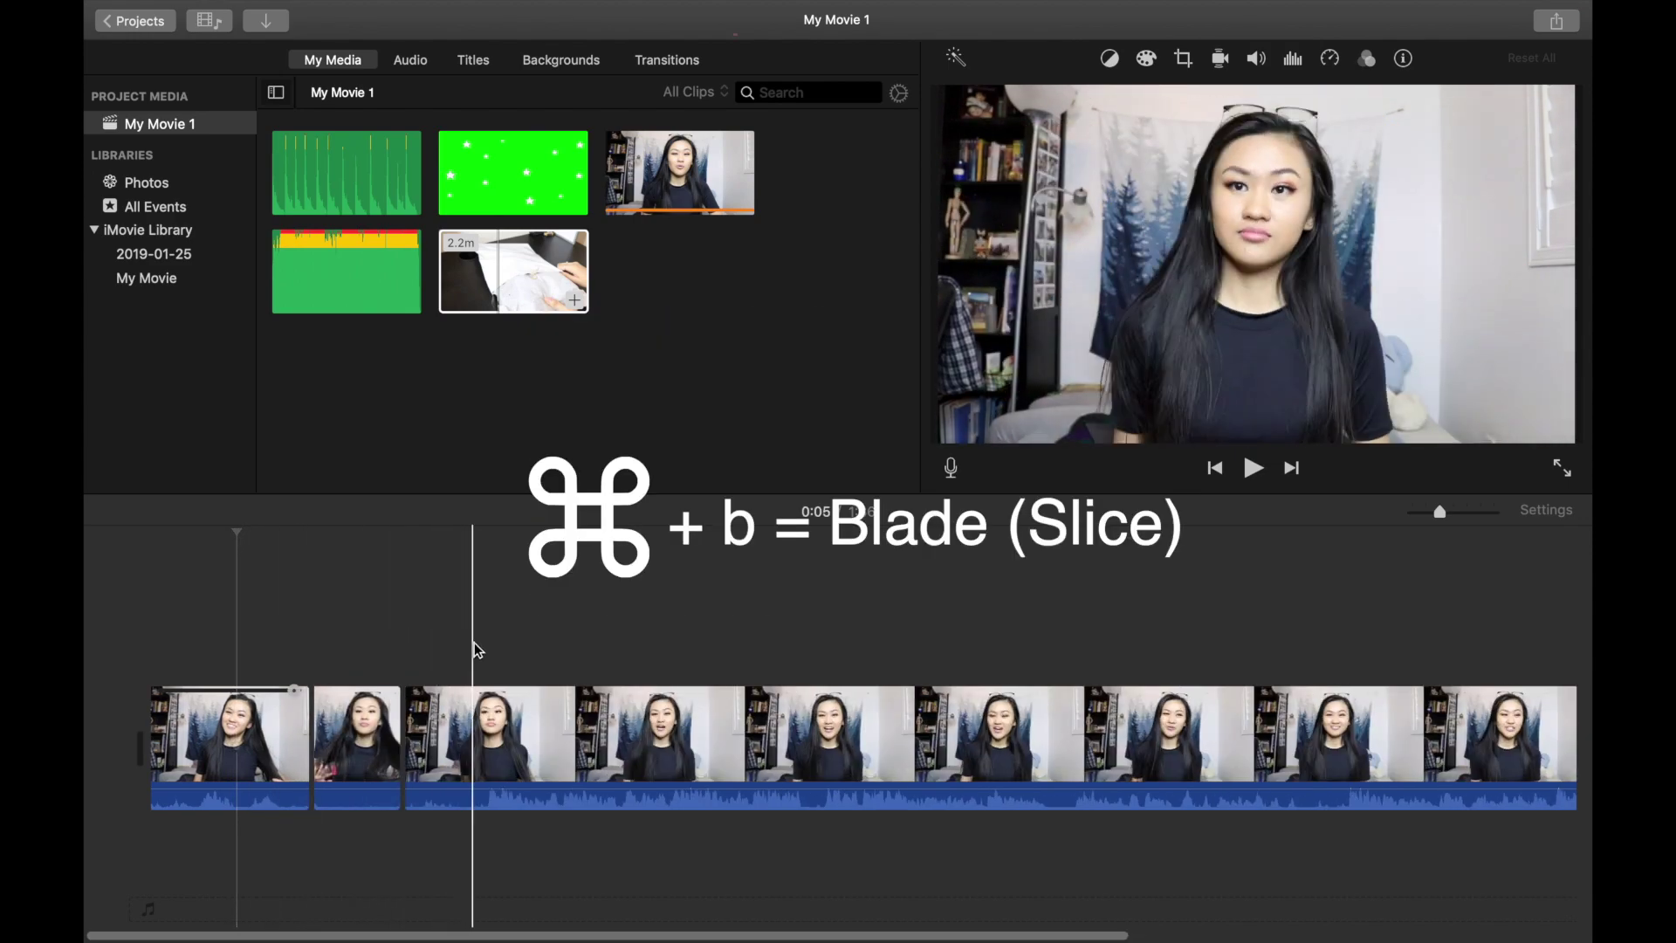
key("super+b")
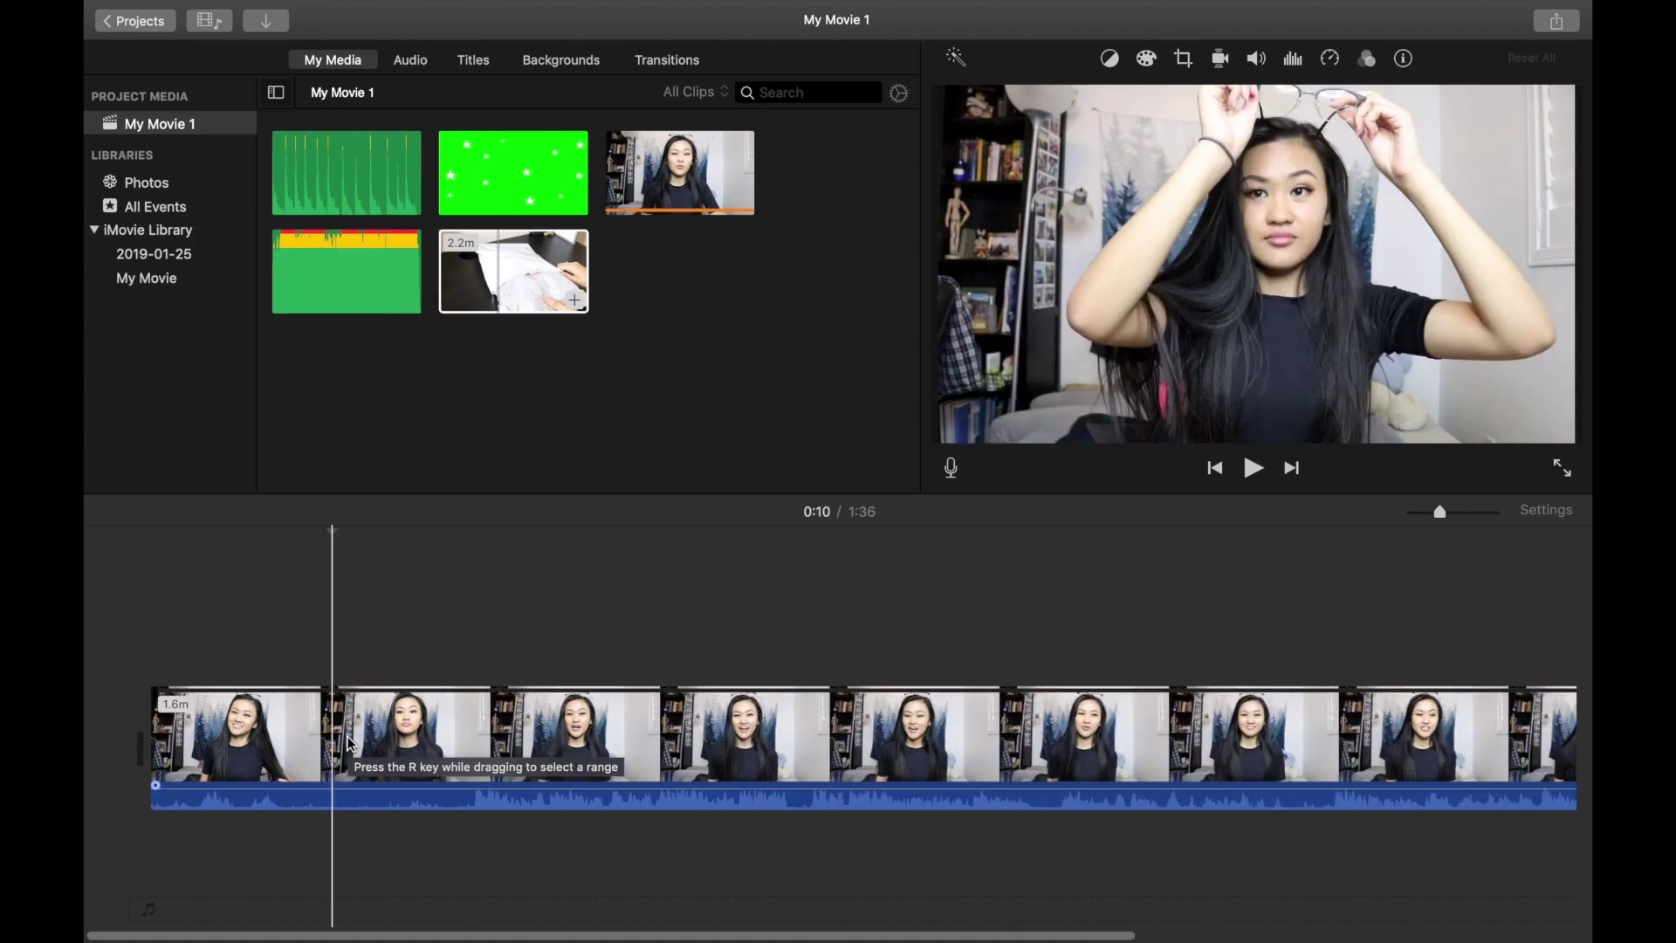
Step: Try out the timeline zoom by shrinking the clip to a single thumbnail and enlarging it again
key("super+minus")
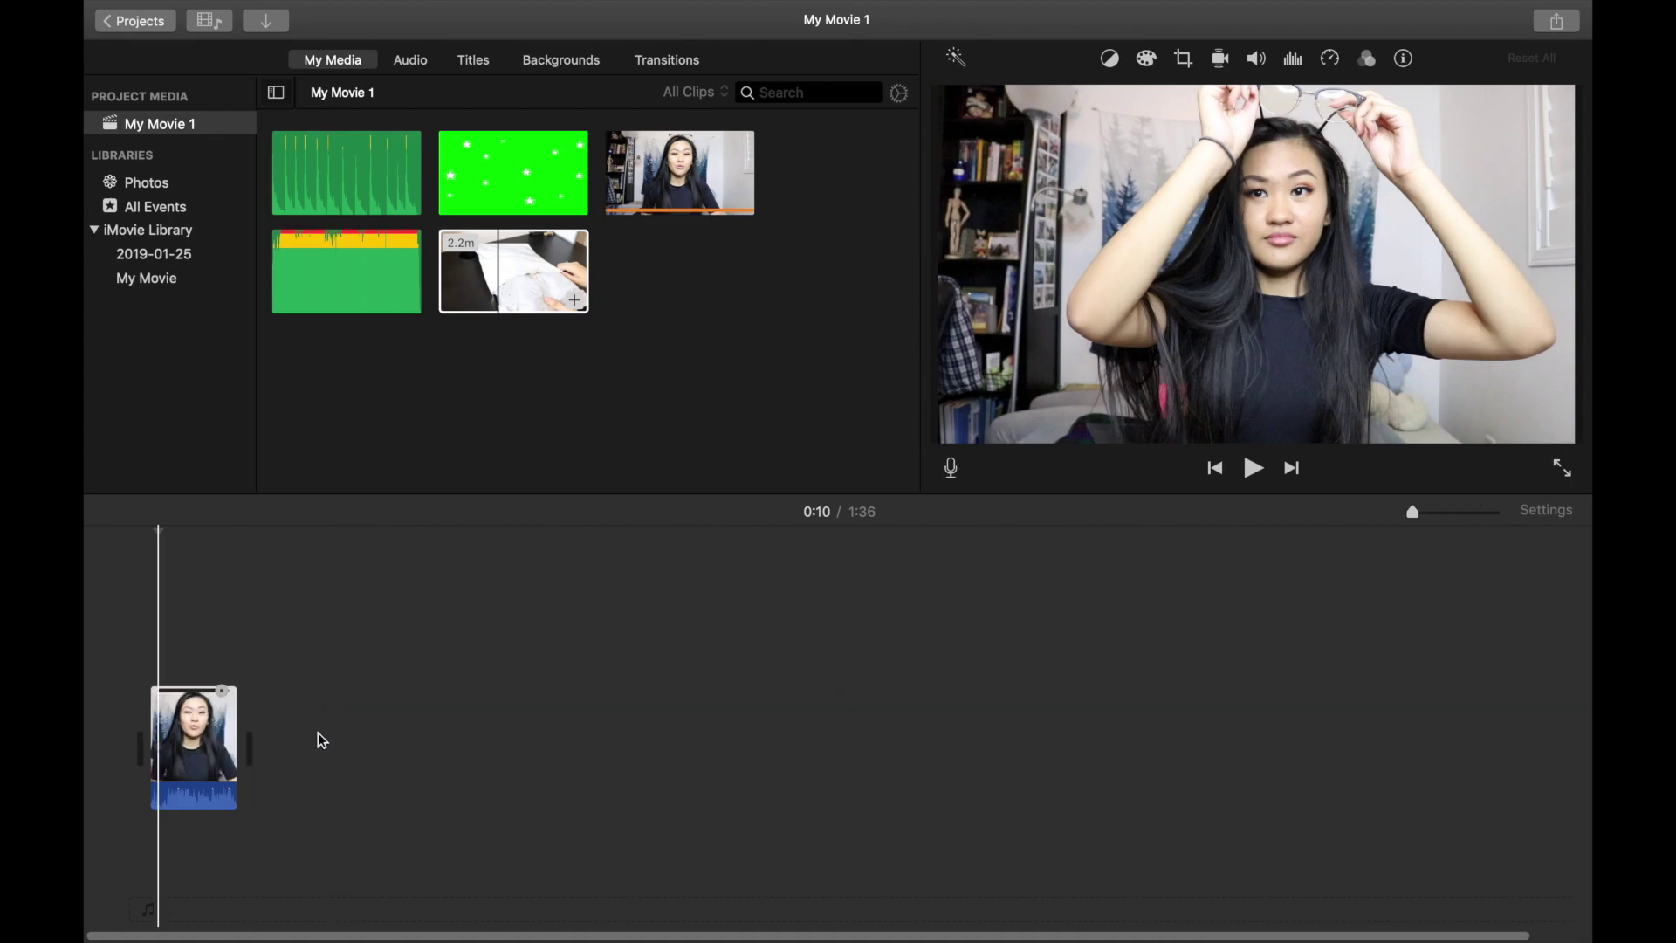
key("super+equal")
key("super+equal")
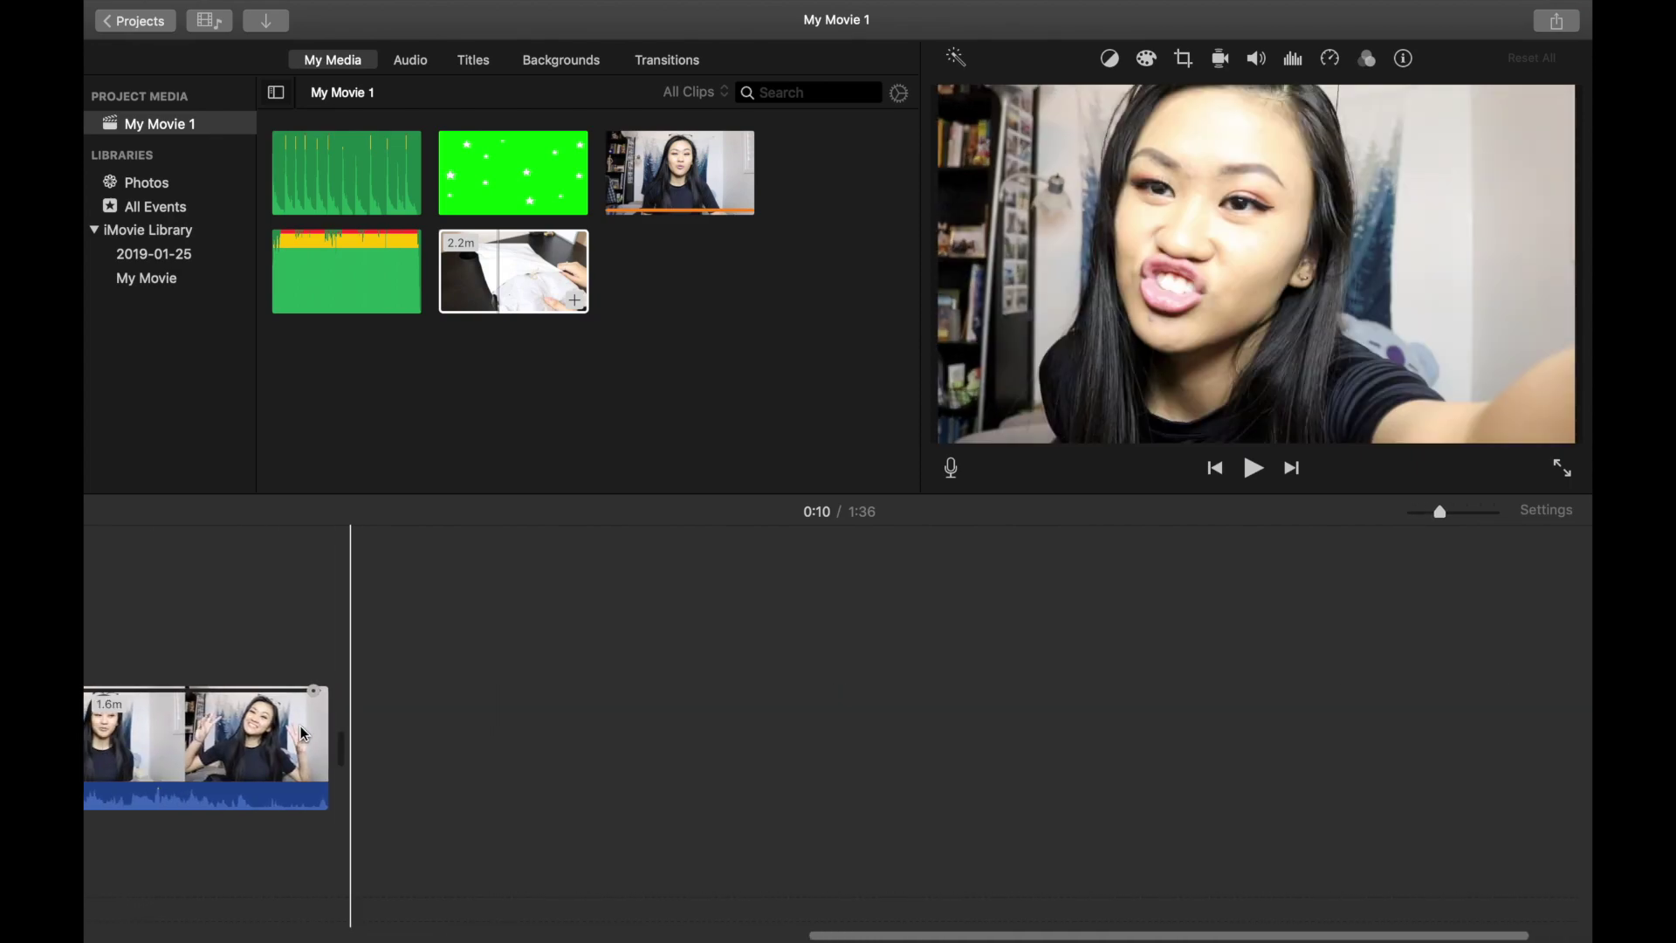
Step: Add the 2.2-minute packaging clip after the talking clip, and place the playhead at the end of the movie
left_click_drag(680, 172, 704, 685)
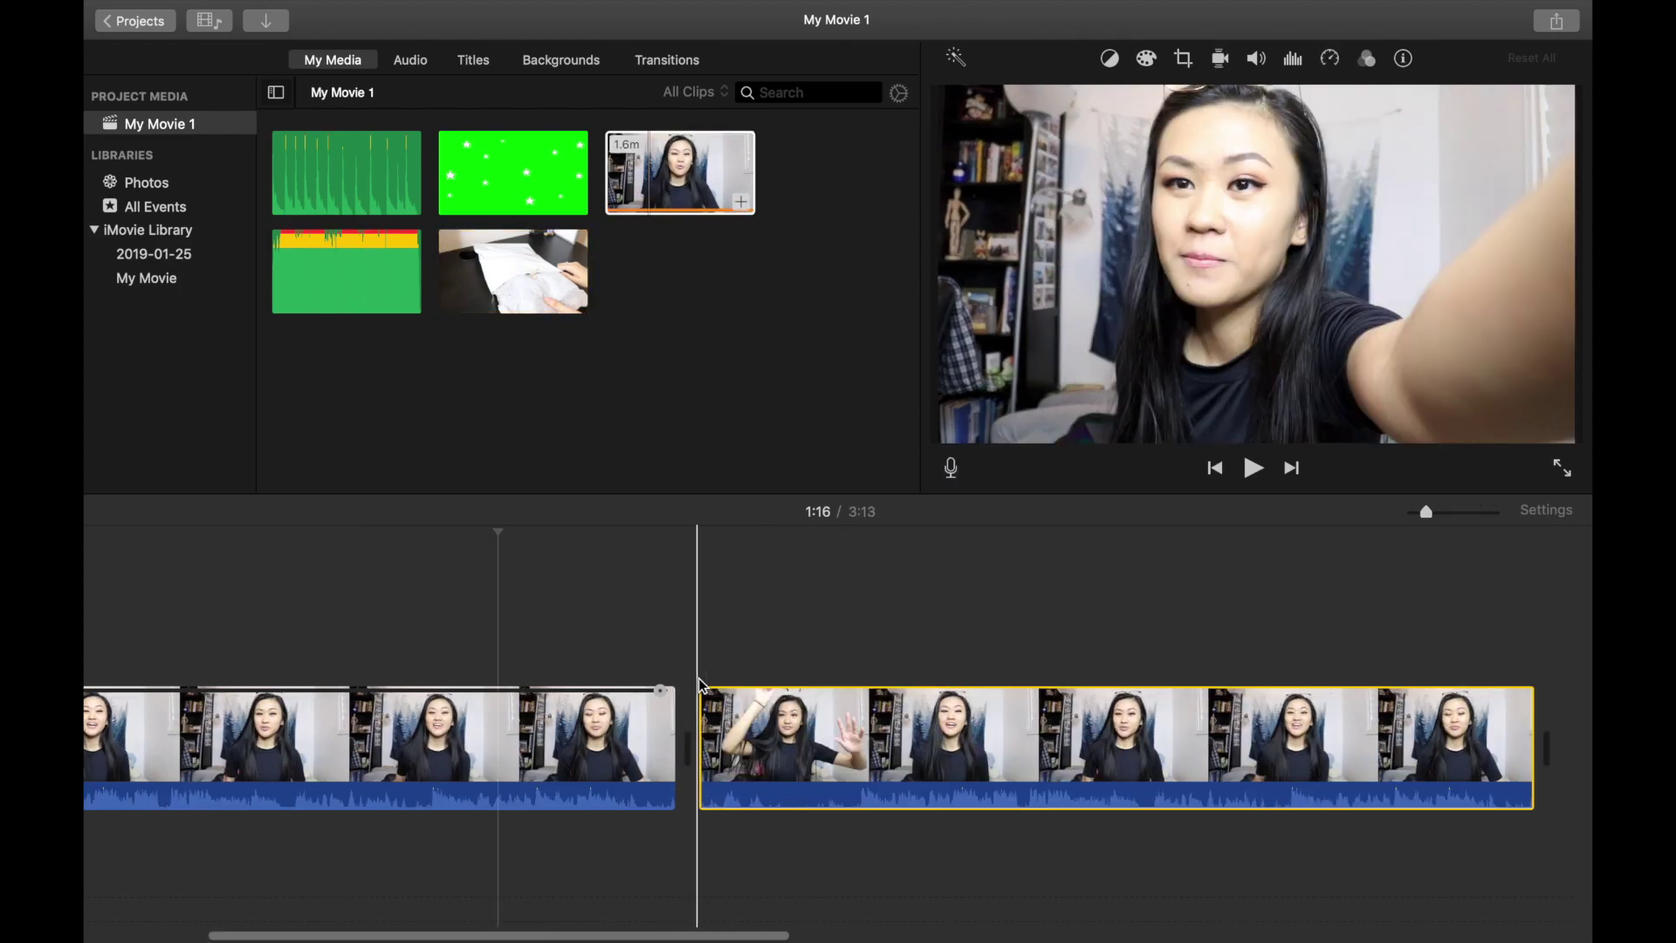
key("super+minus")
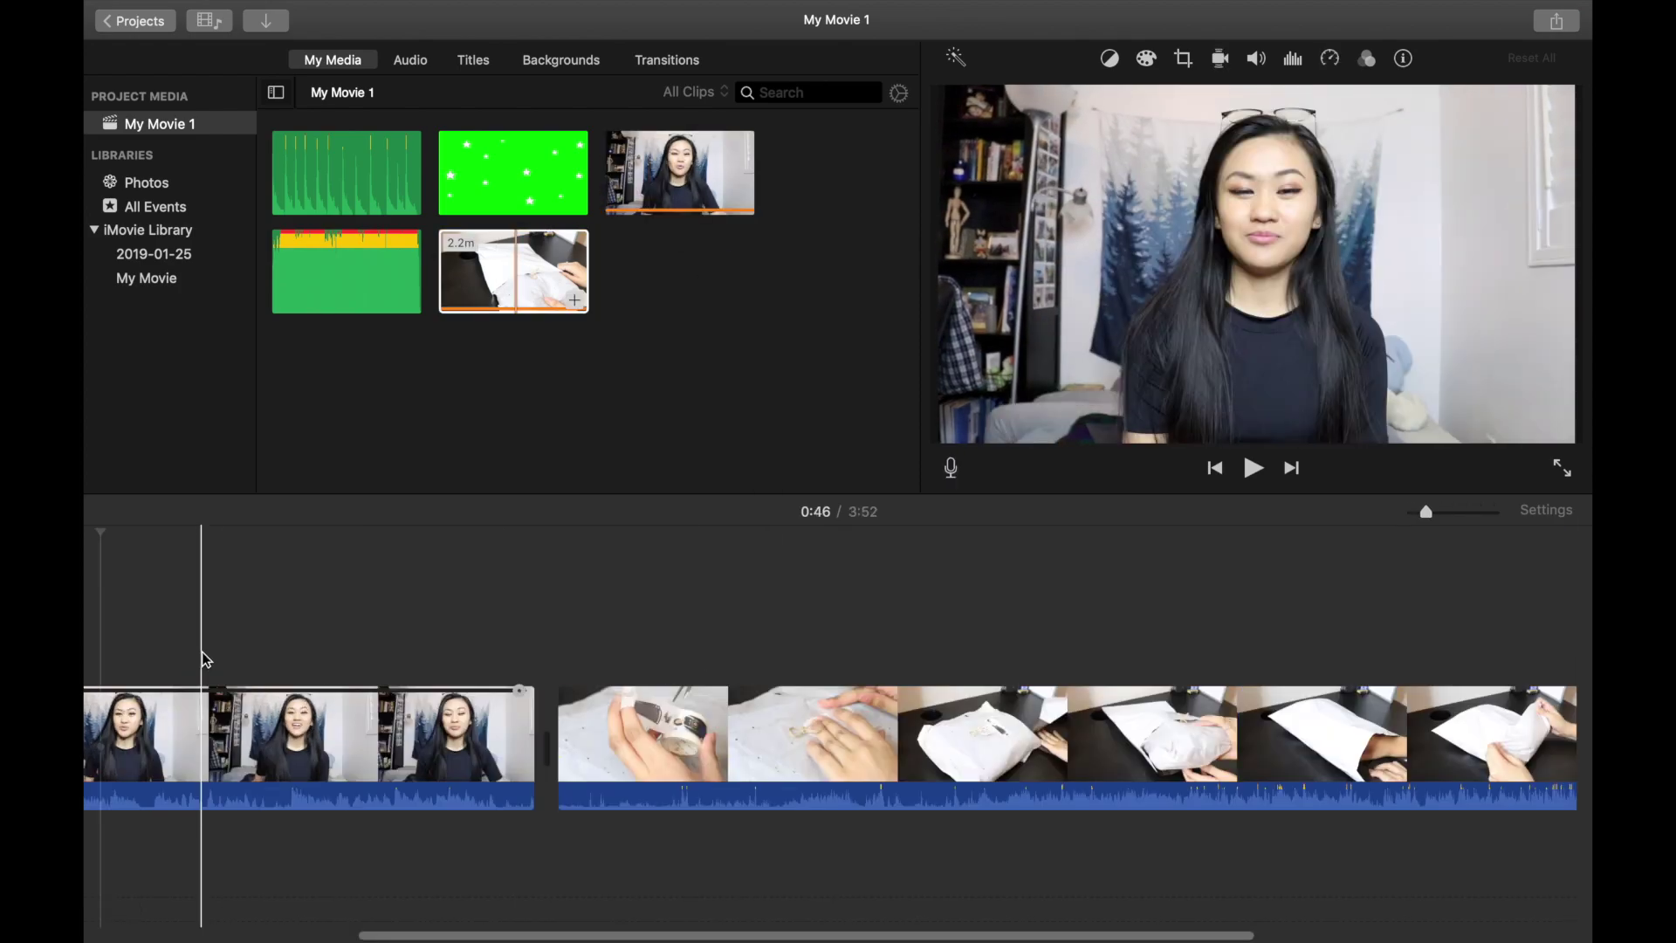
left_click(423, 737)
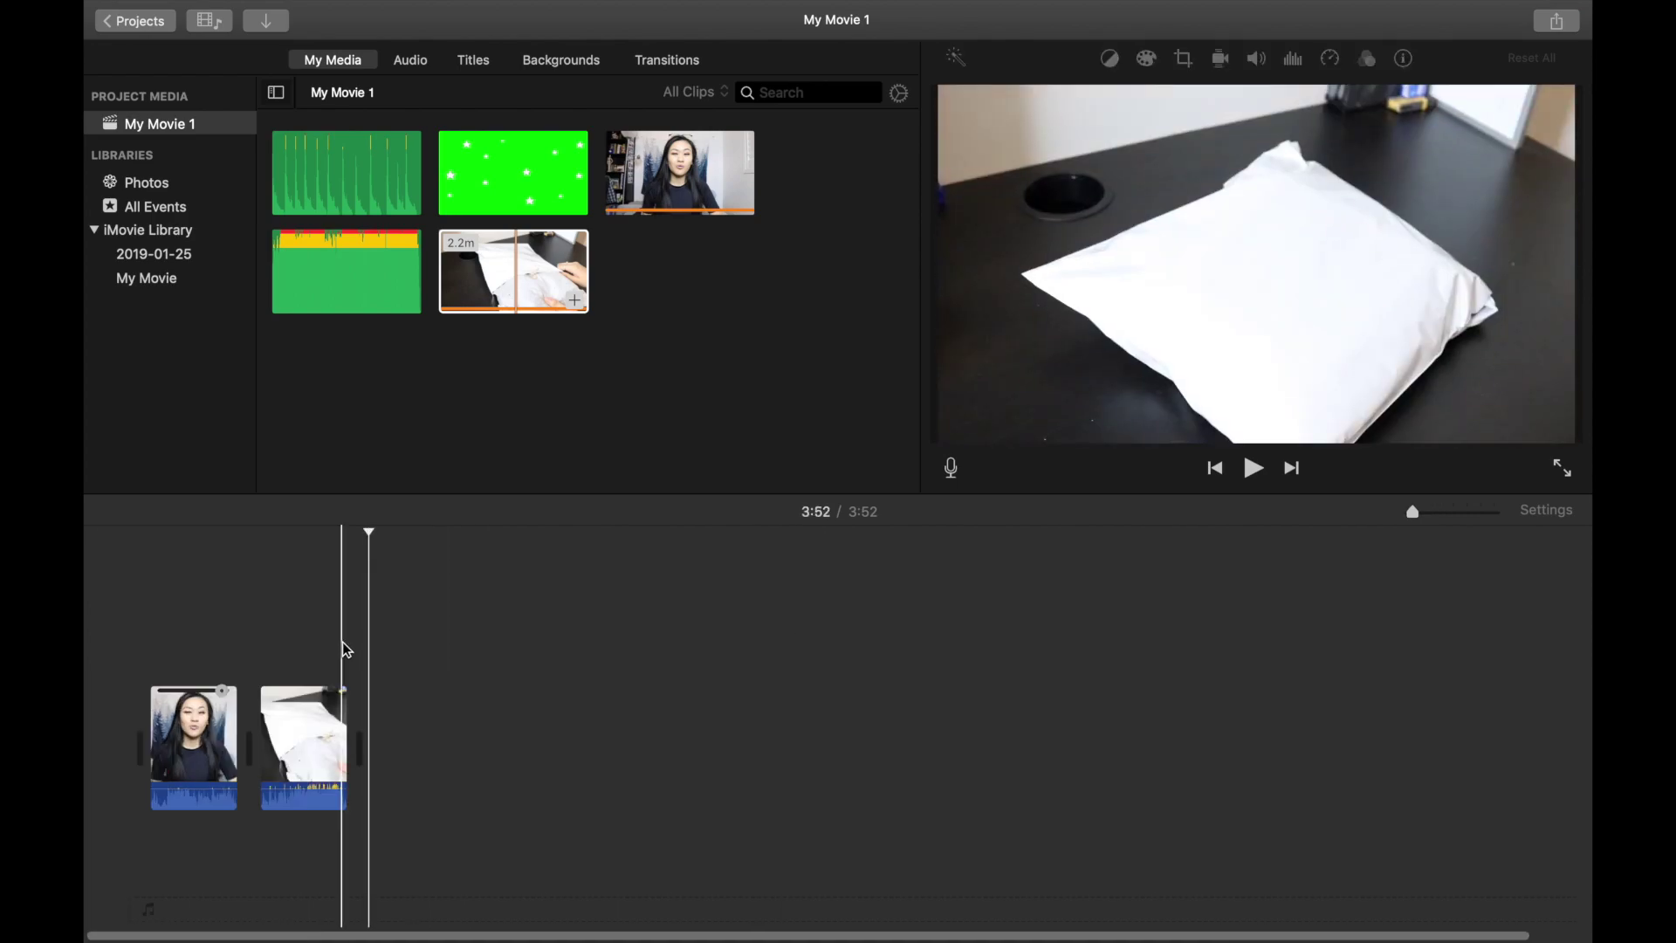
Step: Try selecting both timeline clips together, clear the selection, and select everything in the timeline again
left_click_drag(344, 642, 190, 805)
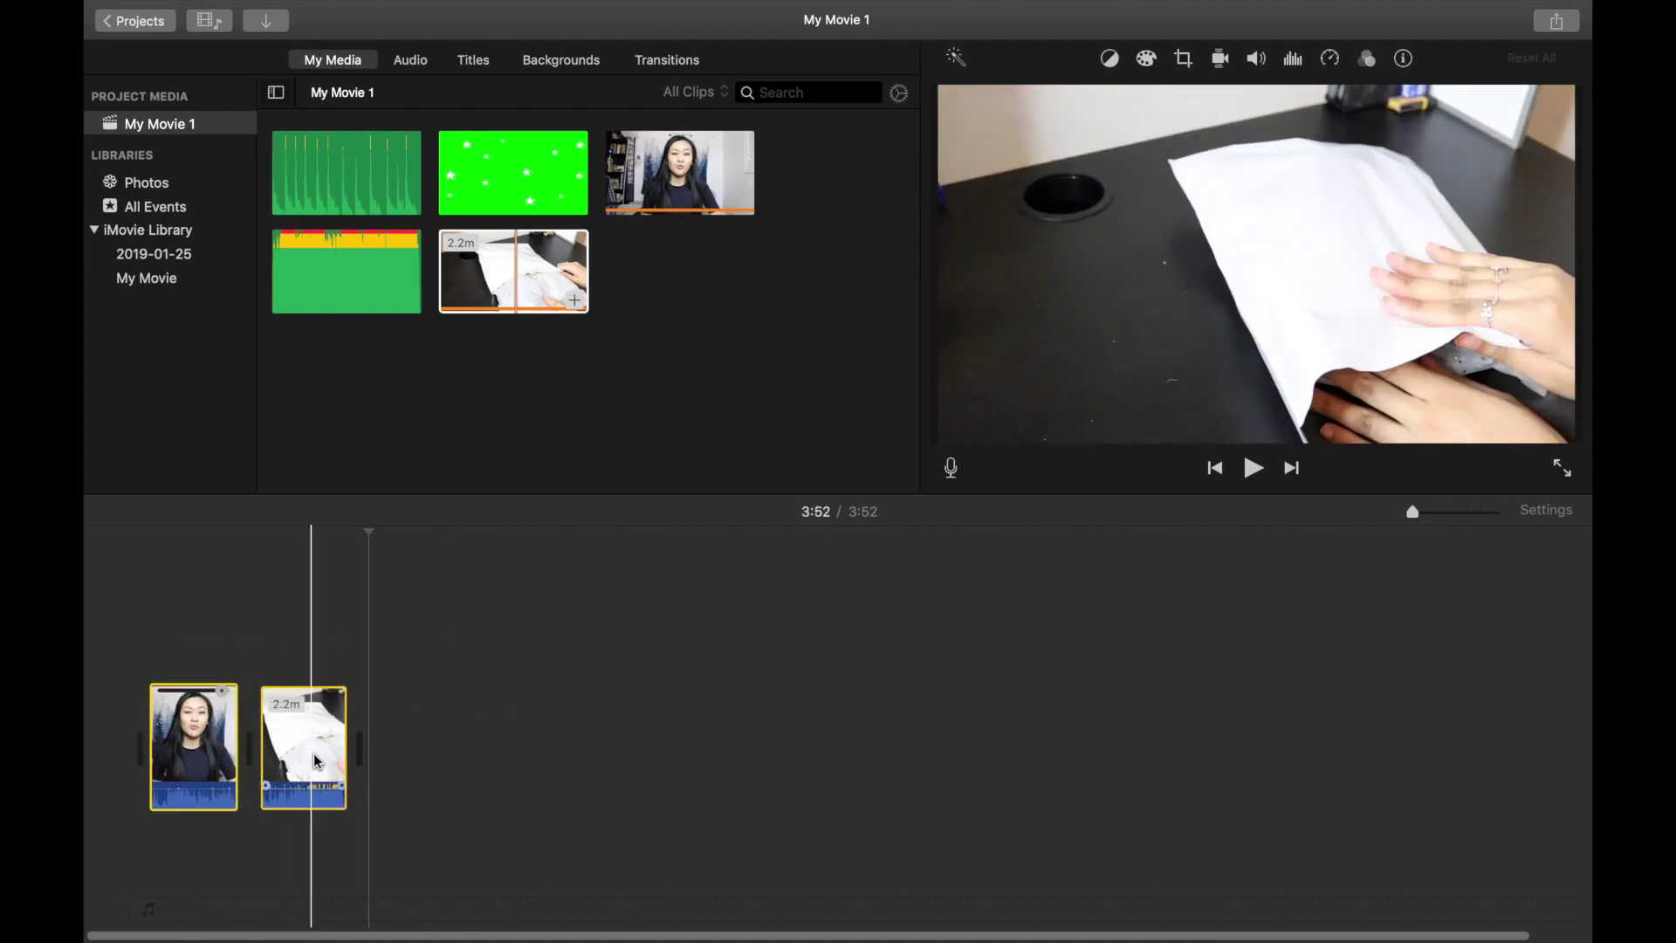
left_click(842, 647)
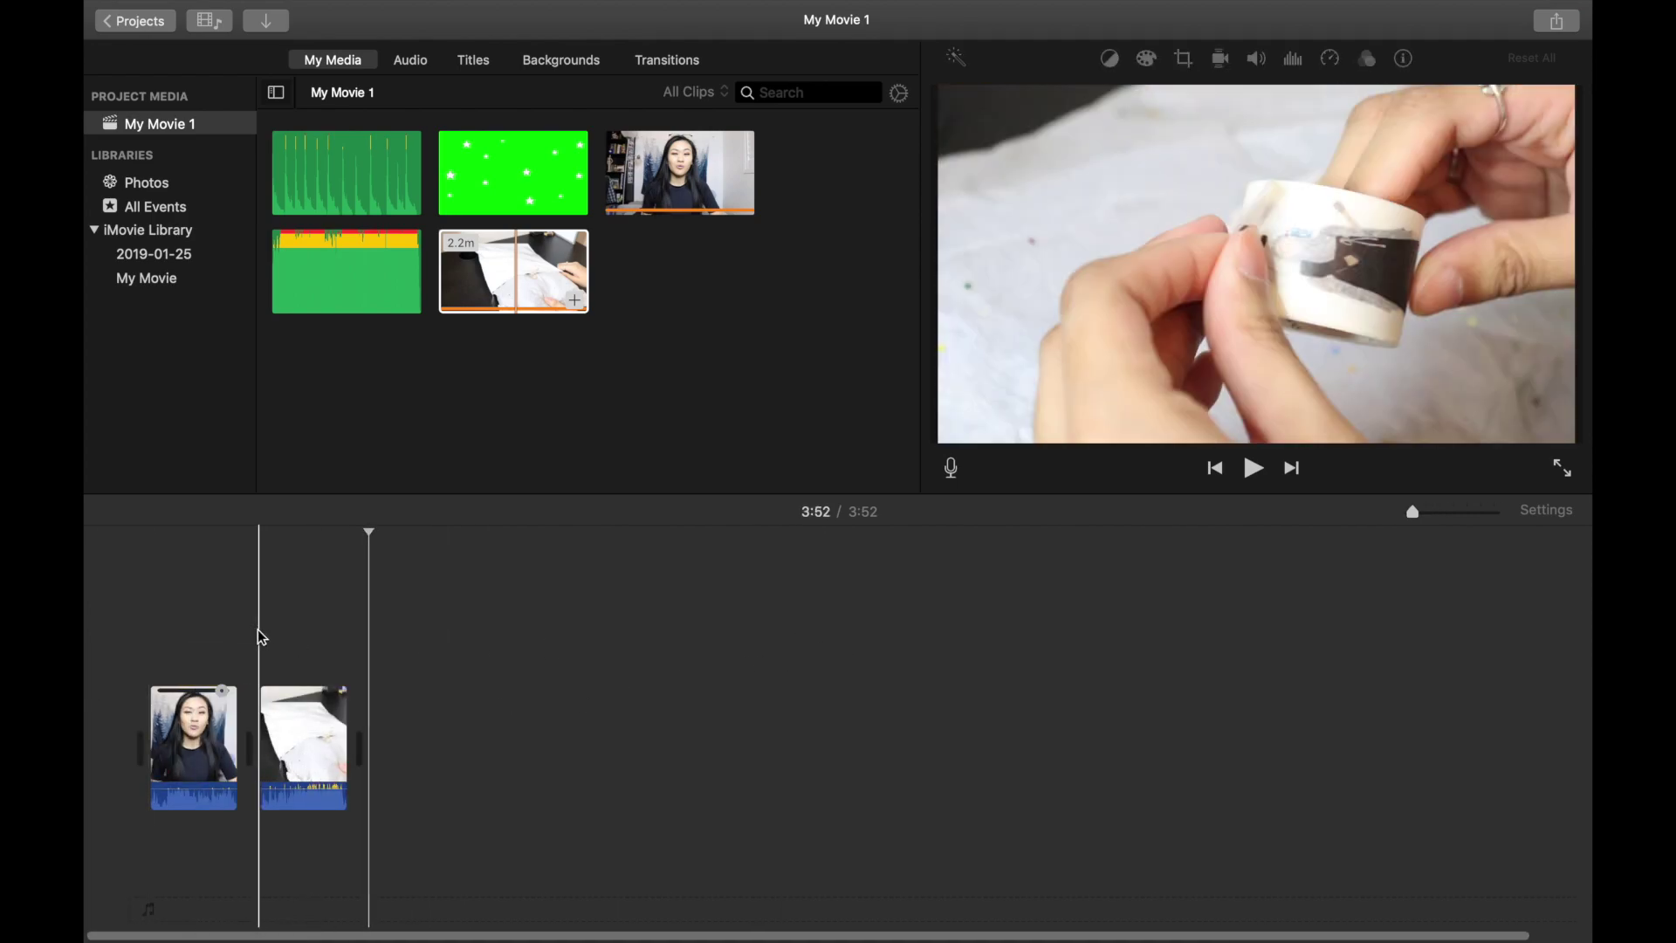
left_click(293, 637)
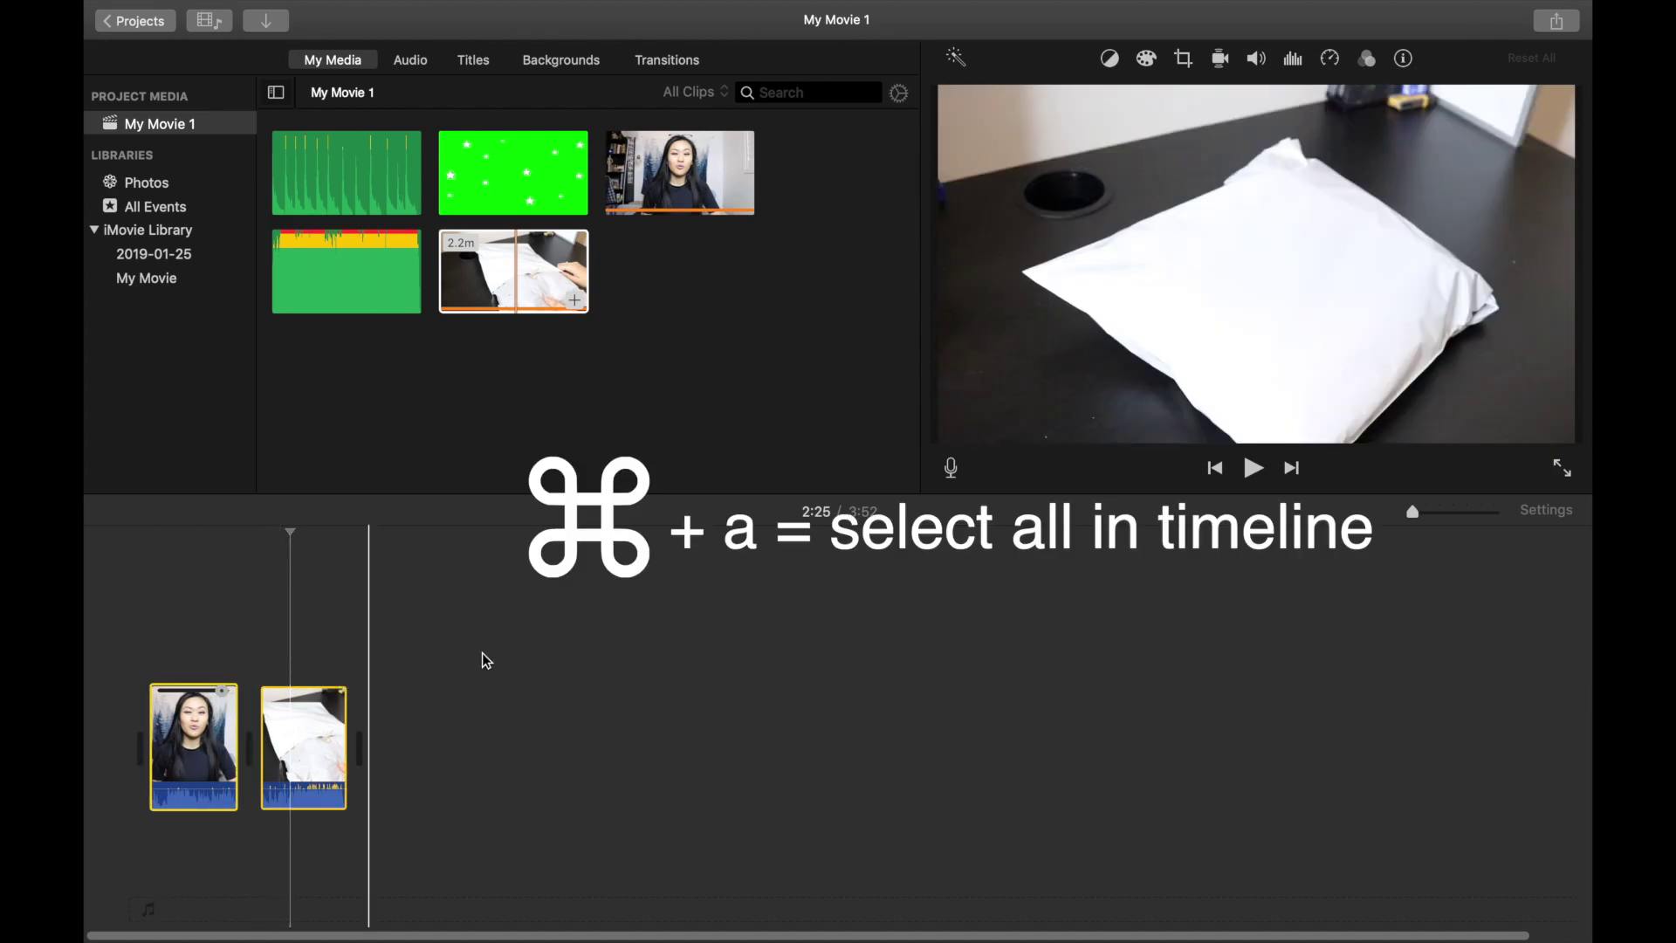
Step: Add the green-screen stars clip at the end and as a cutaway above the talking clip, with the Mona Lisa track underneath
left_click_drag(513, 173, 657, 688)
left_click_drag(346, 271, 194, 871)
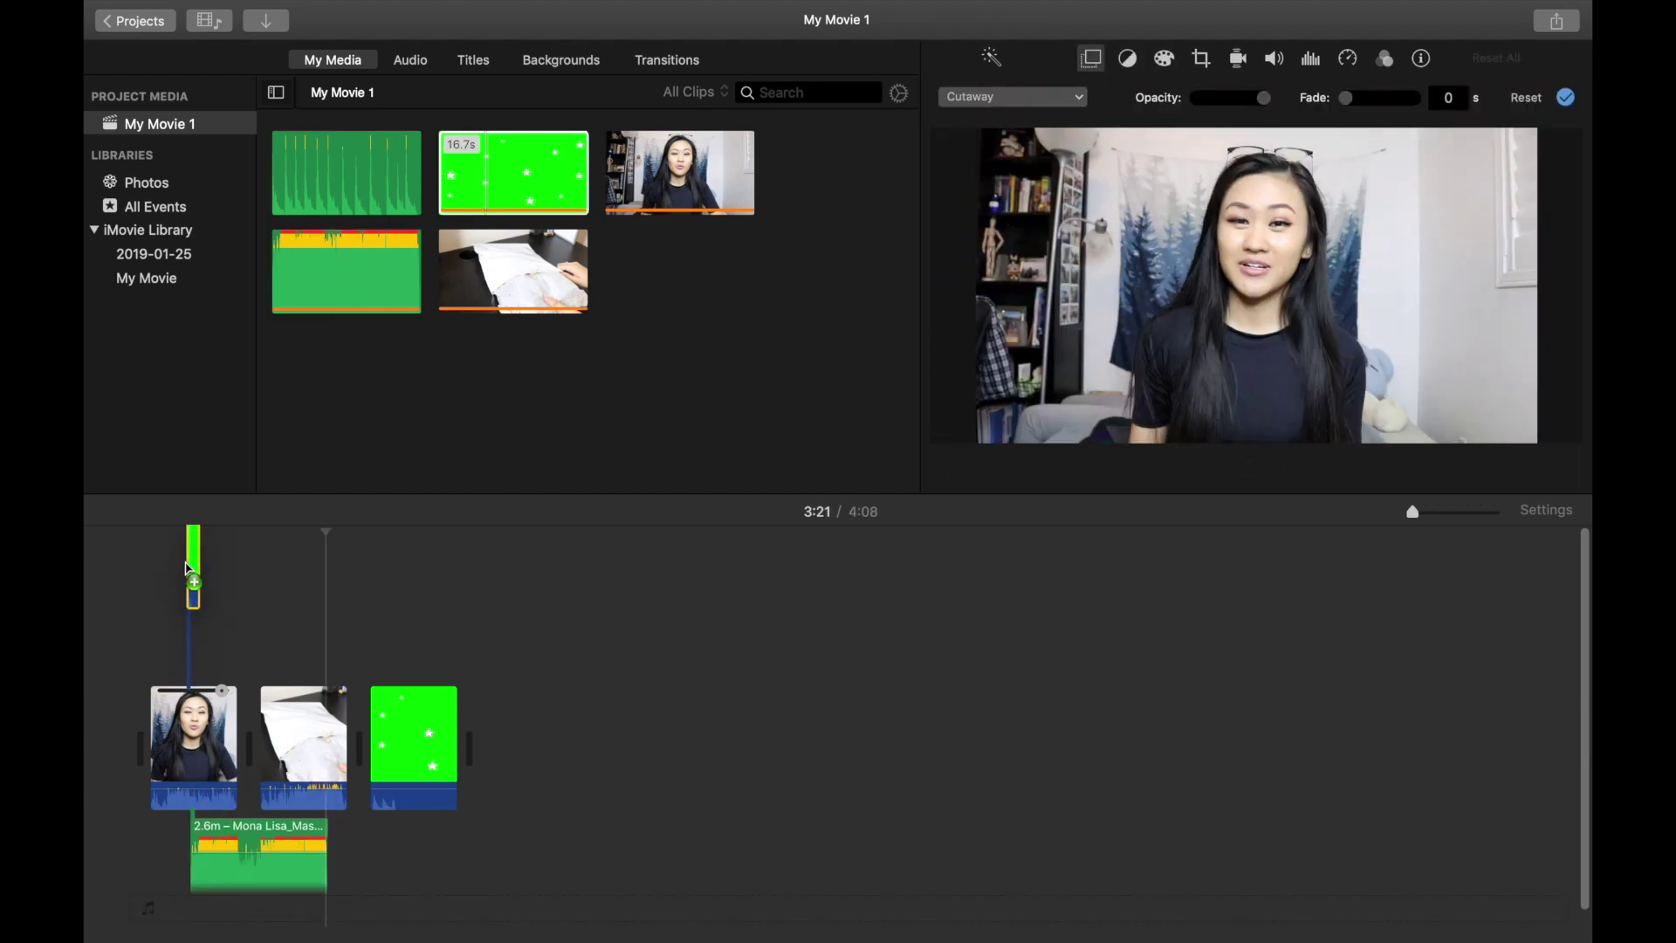
left_click_drag(191, 583, 192, 585)
left_click(129, 600)
Step: Select everything in the timeline, take the stars overlay and the music out of the selection, and clear it
key("super+a")
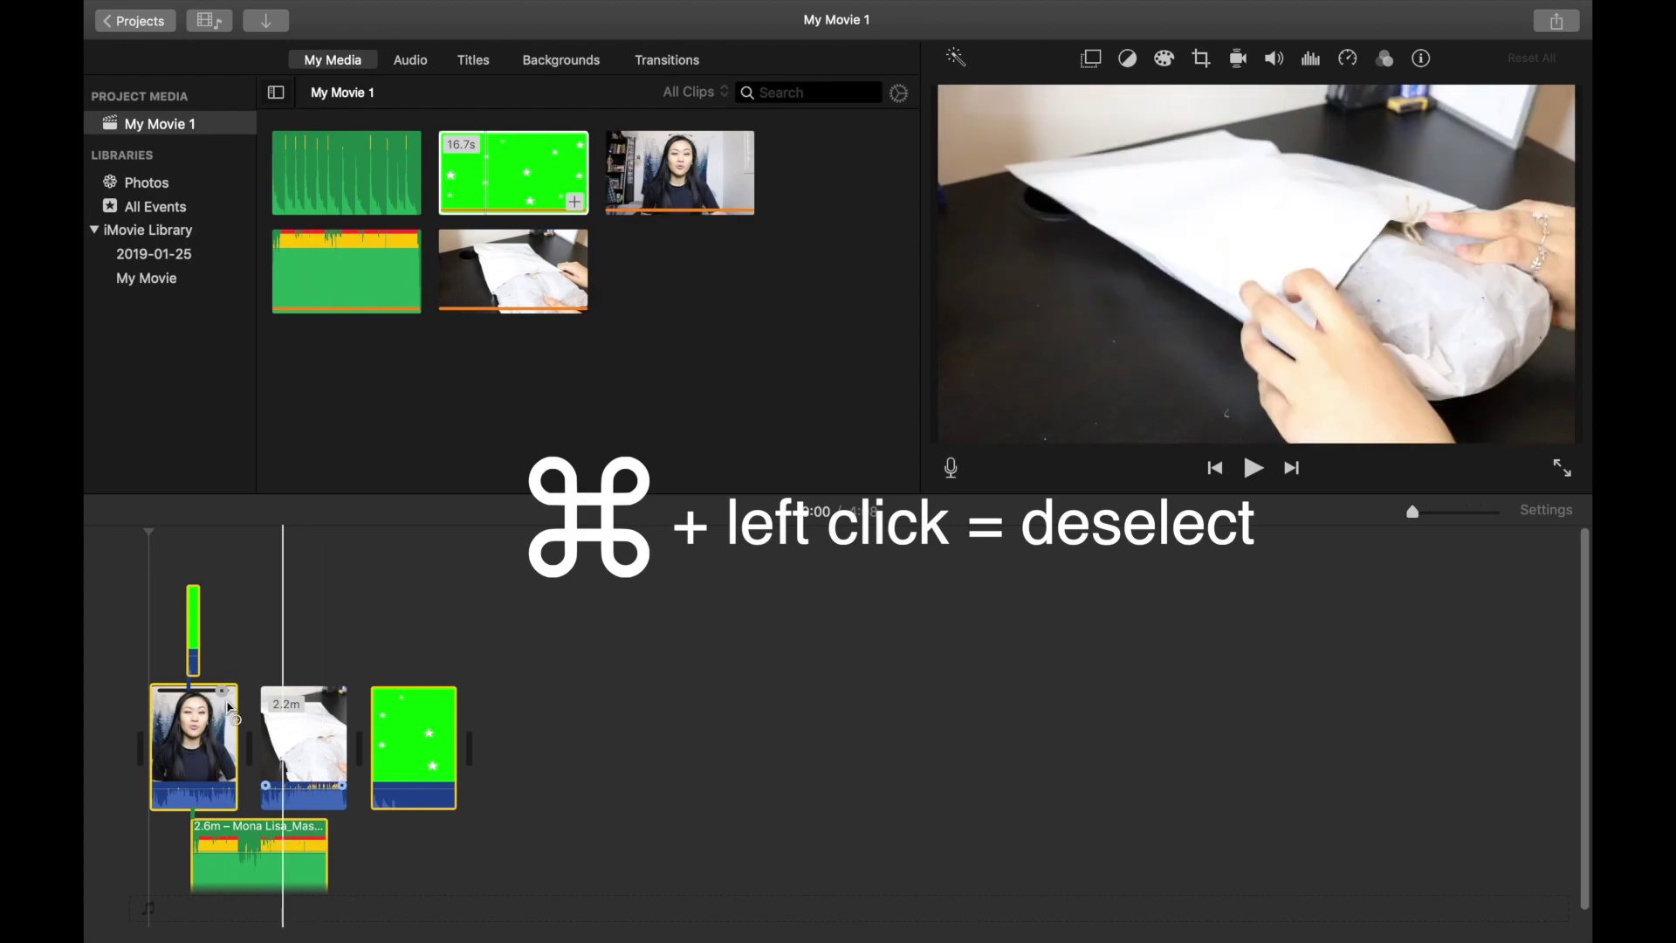
left_click(199, 627, "super")
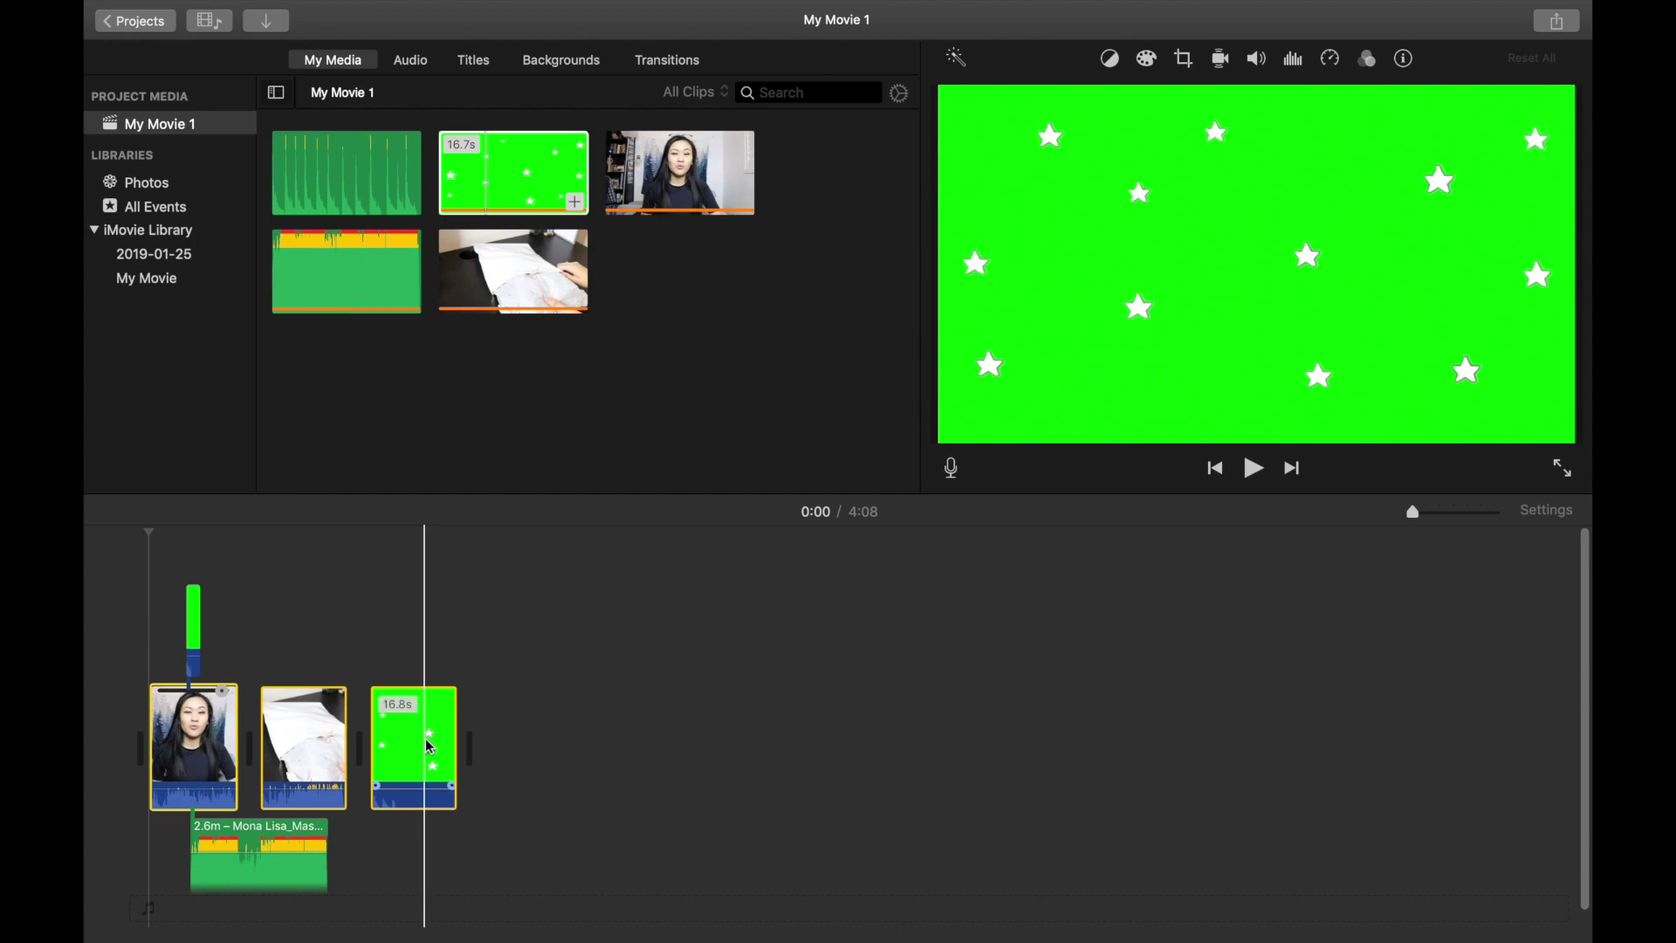
left_click(393, 689)
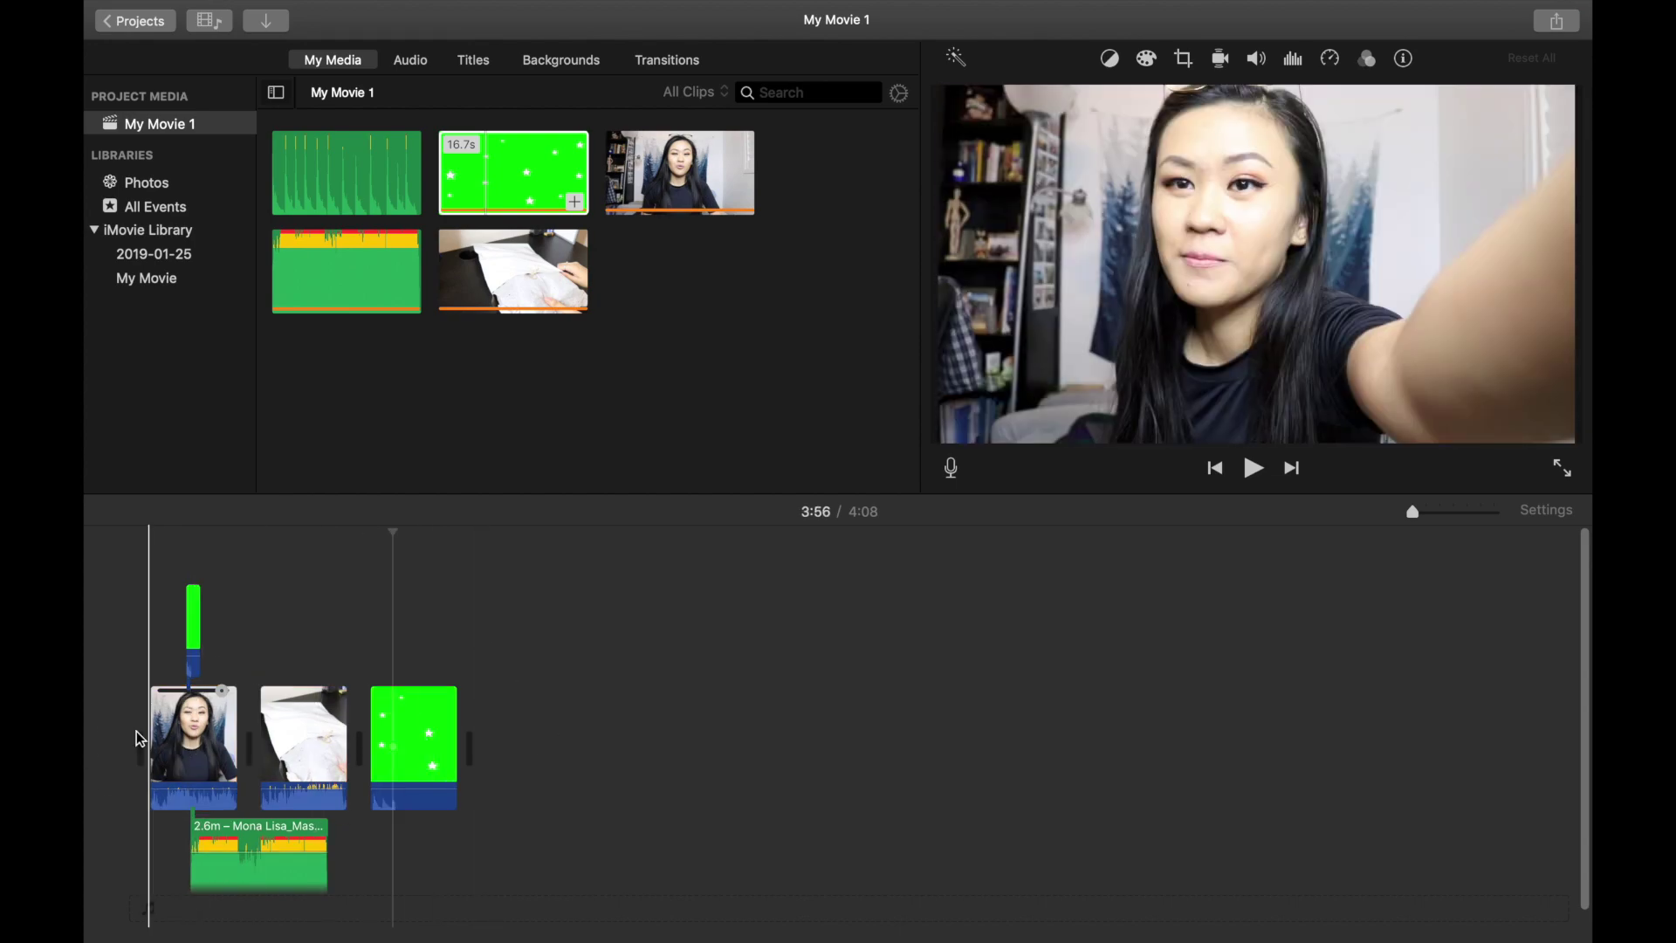
Step: Copy the packaging clip and paste the copy after the green-screen stars clip at the end of the timeline
key("super+c")
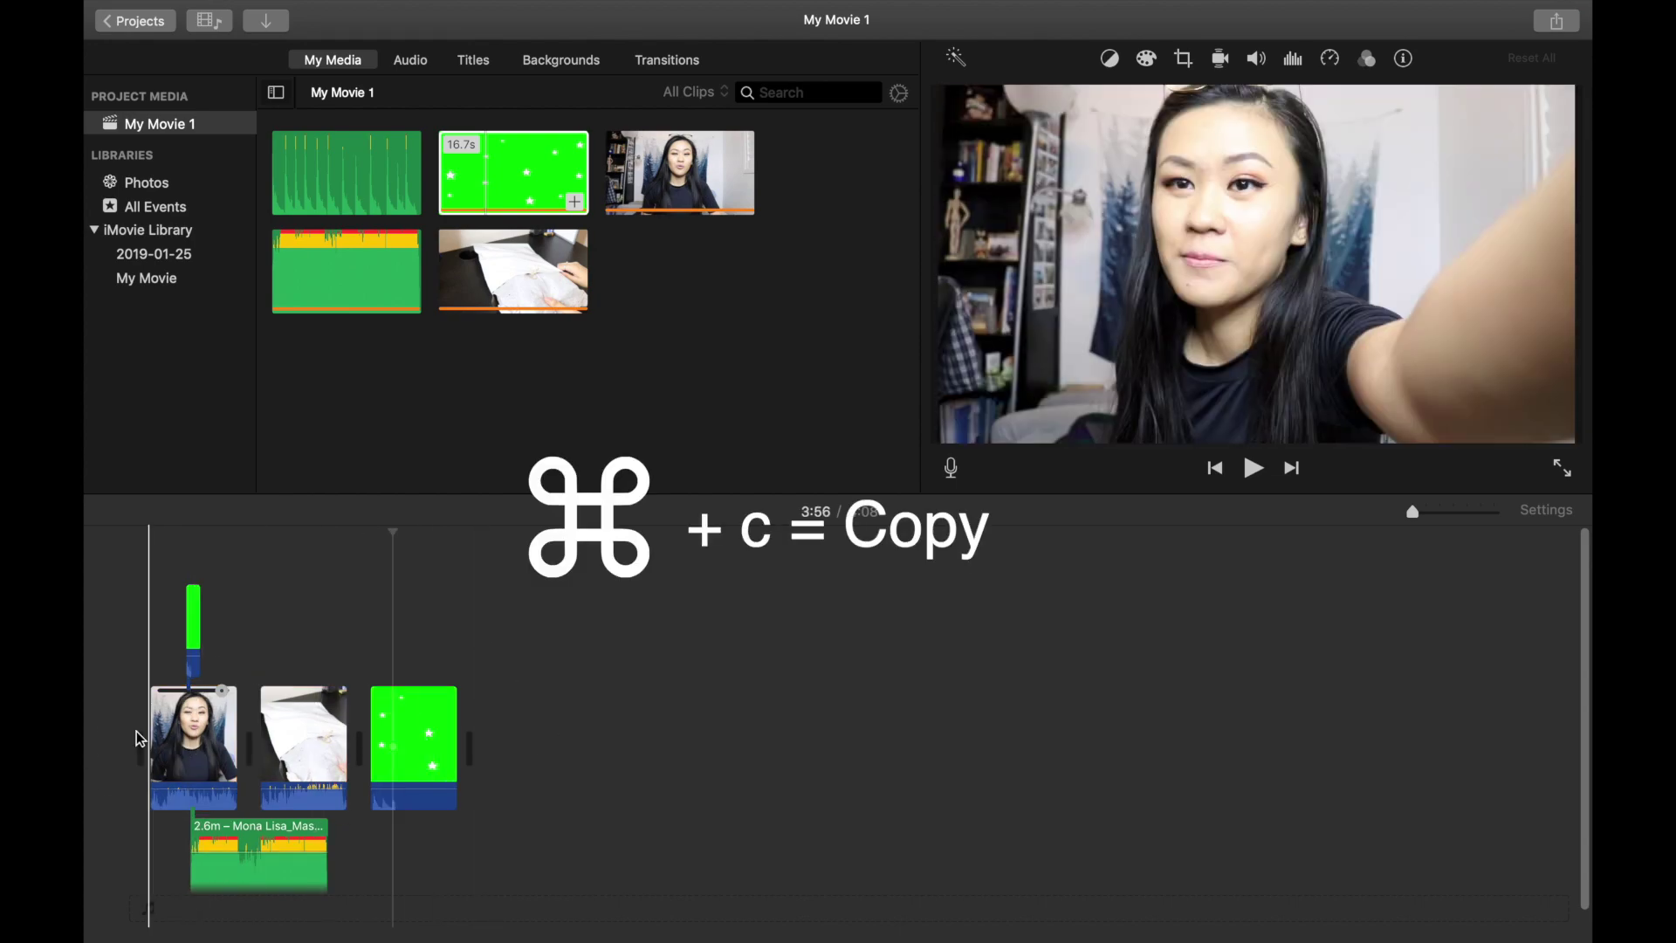
left_click(280, 721)
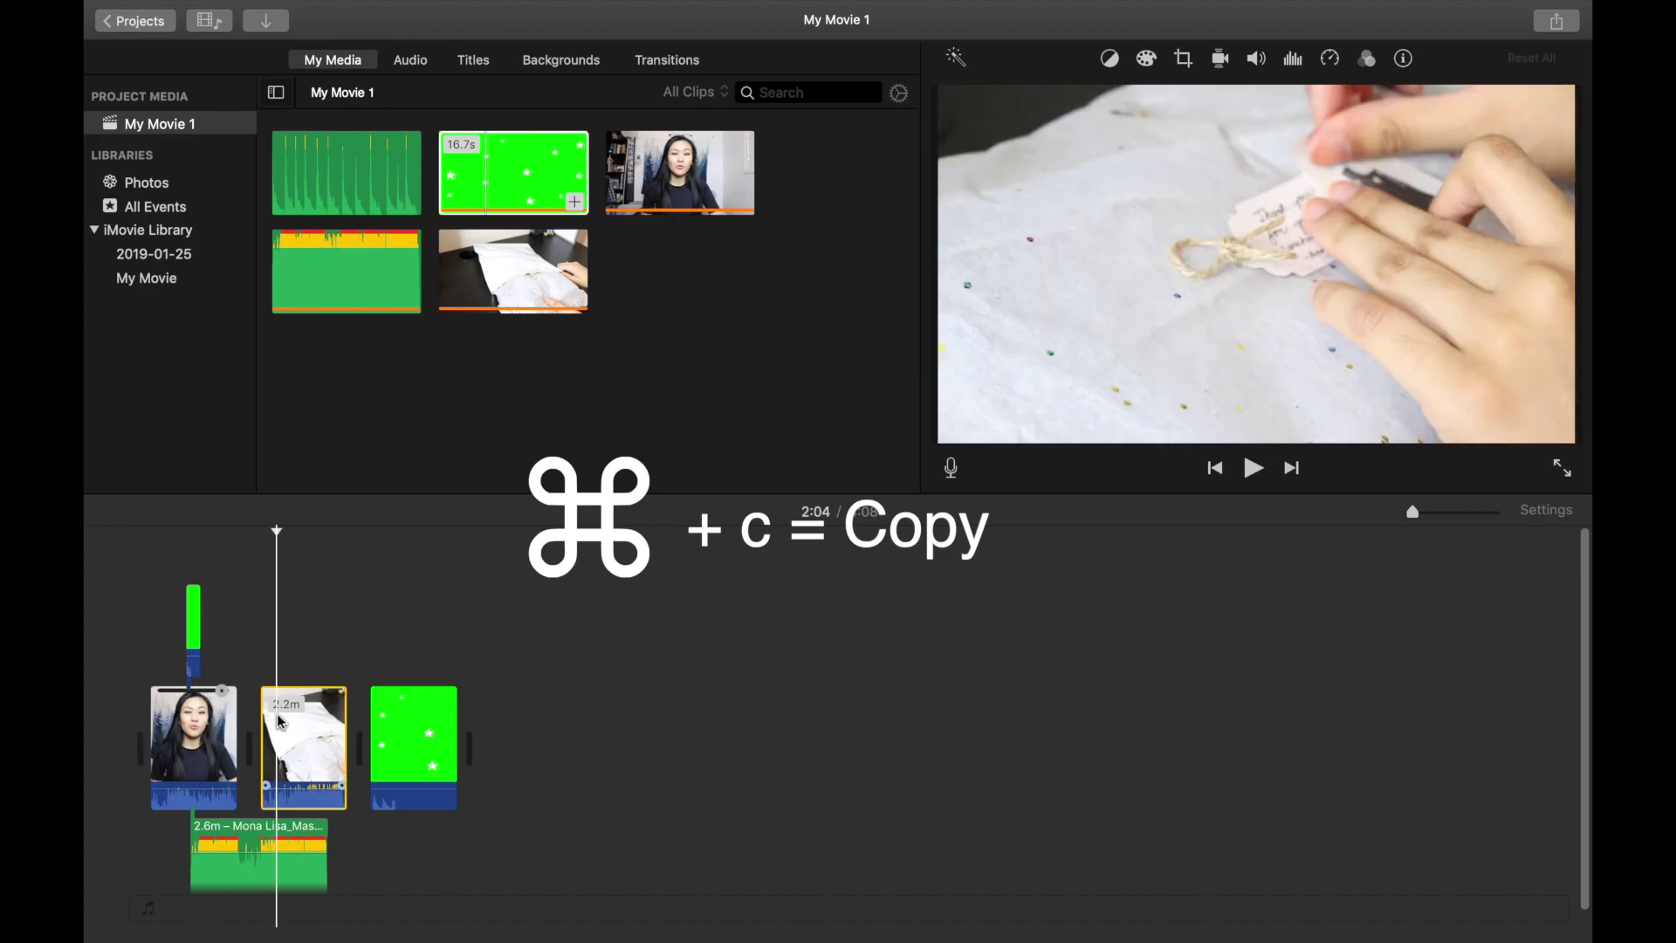
left_click_drag(280, 721, 320, 746)
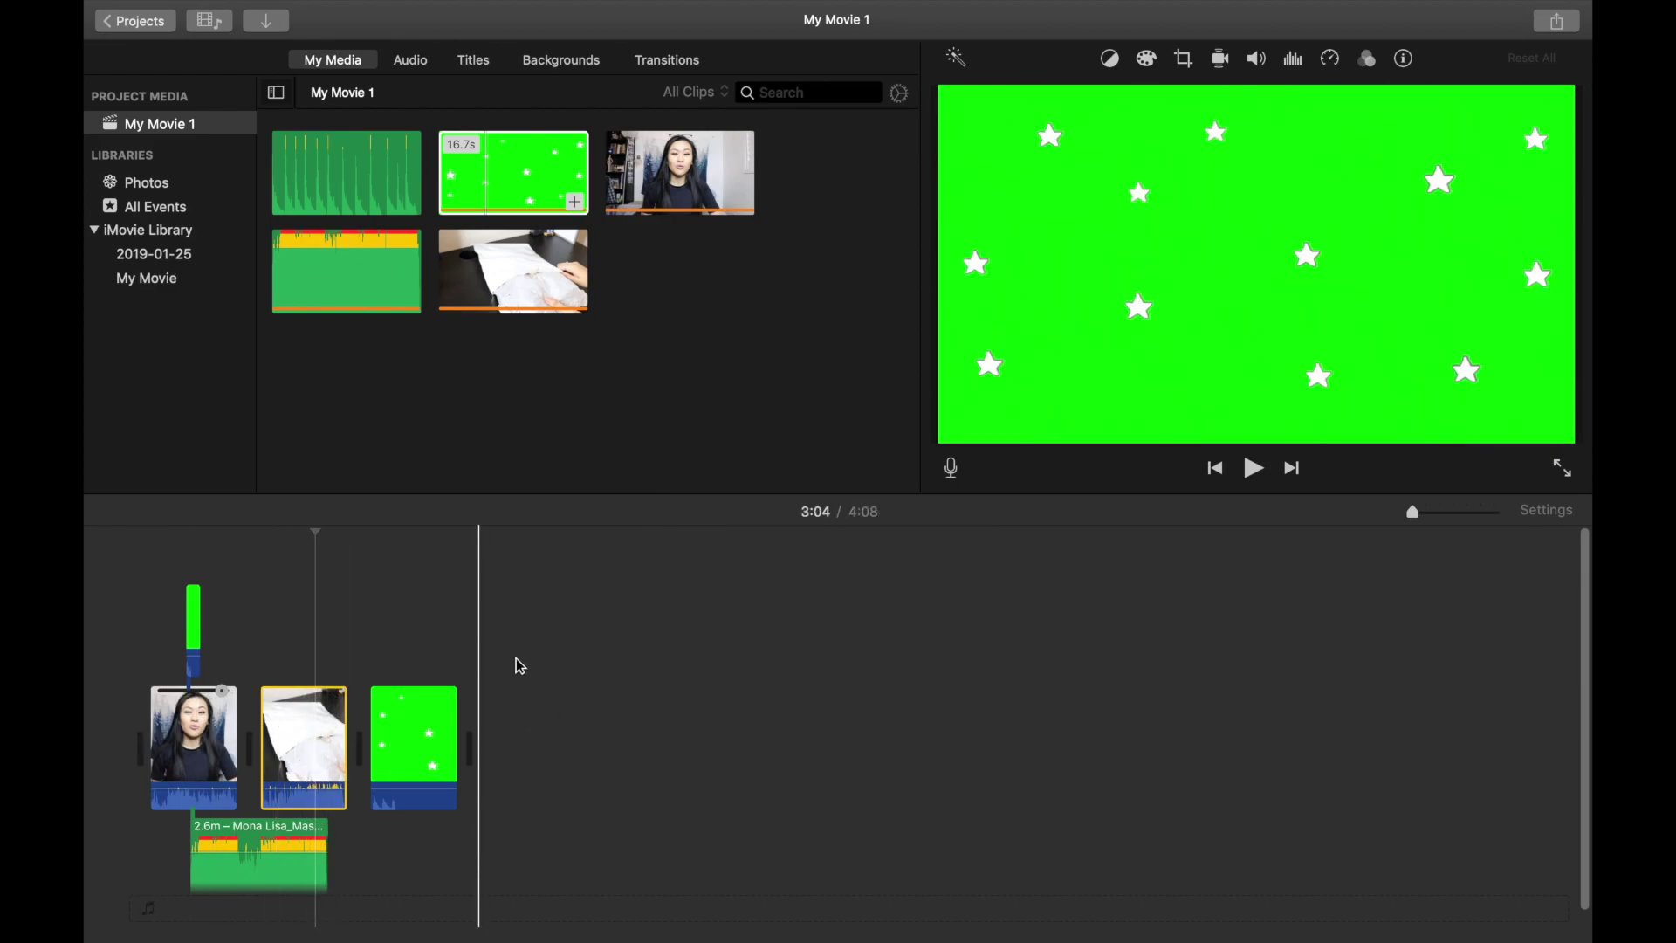
key("super+v")
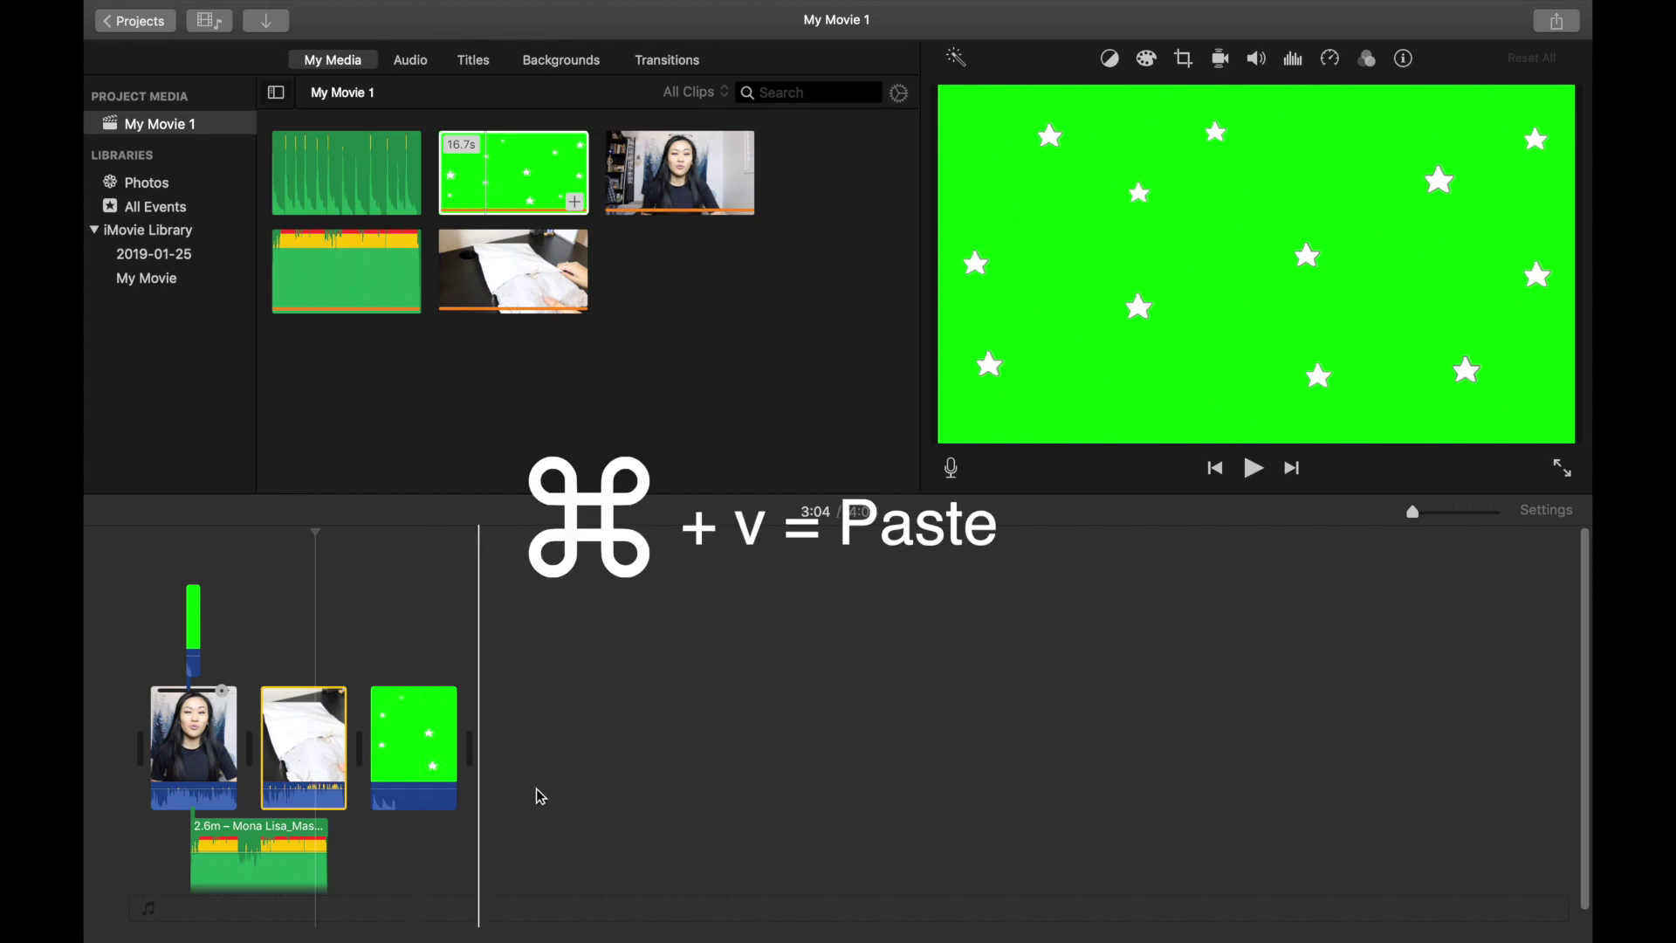
key("super+v")
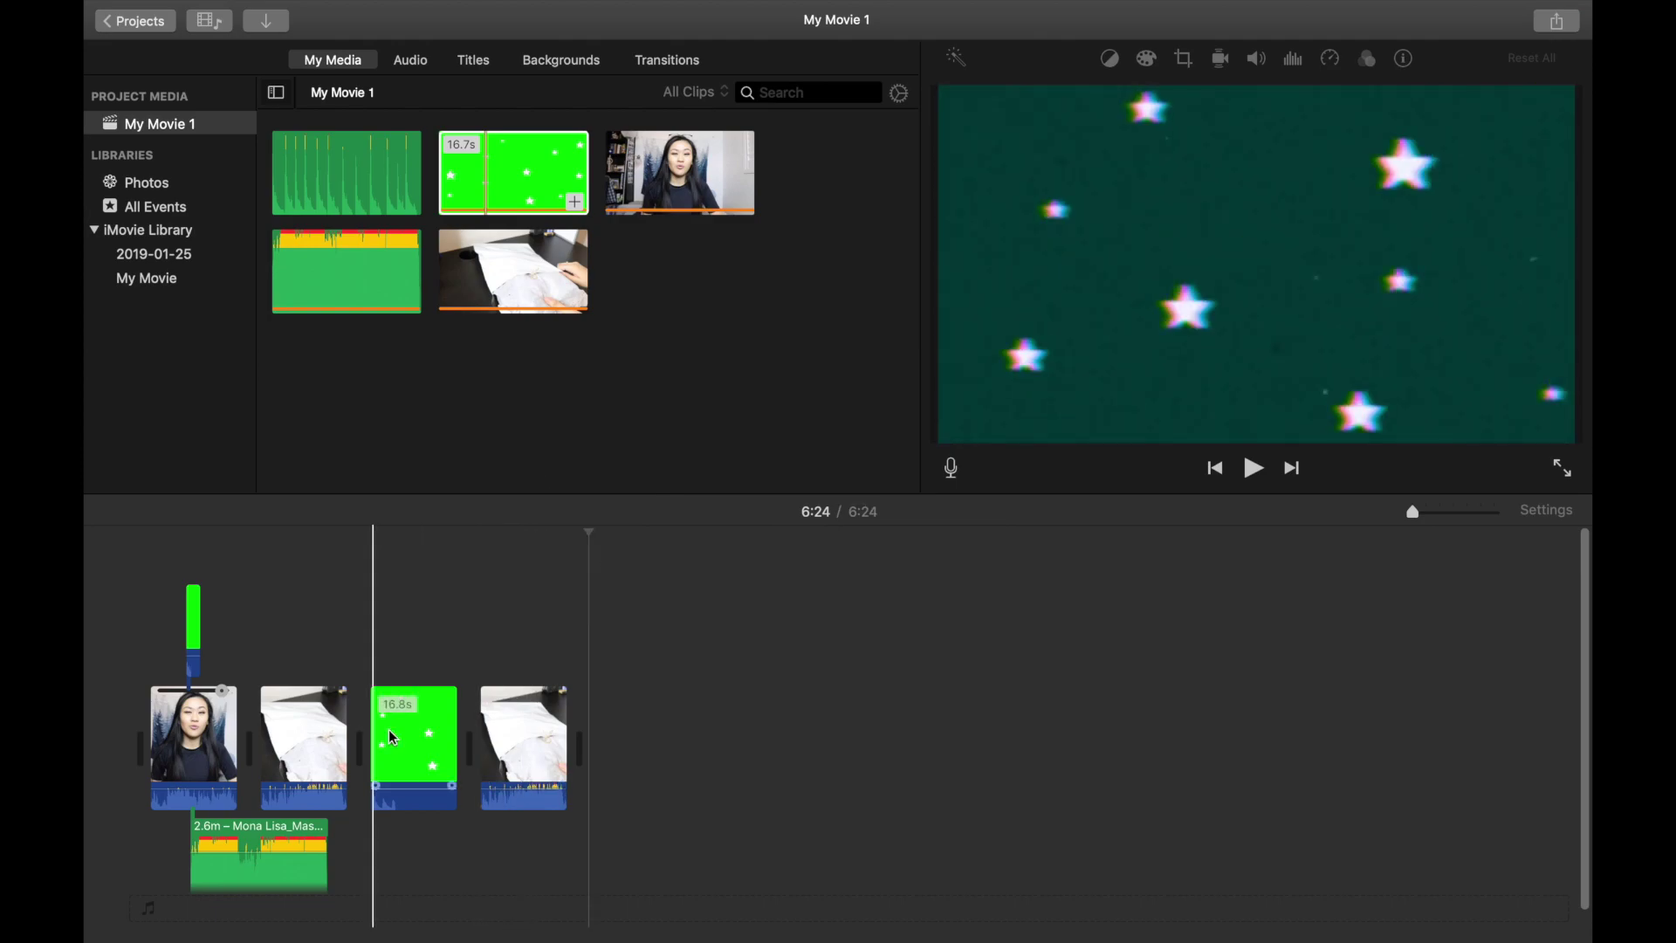
Step: Try duplicating all timeline clips, the overlay and the music at the end of the movie, and undo the paste
left_click(410, 742)
key("super+a")
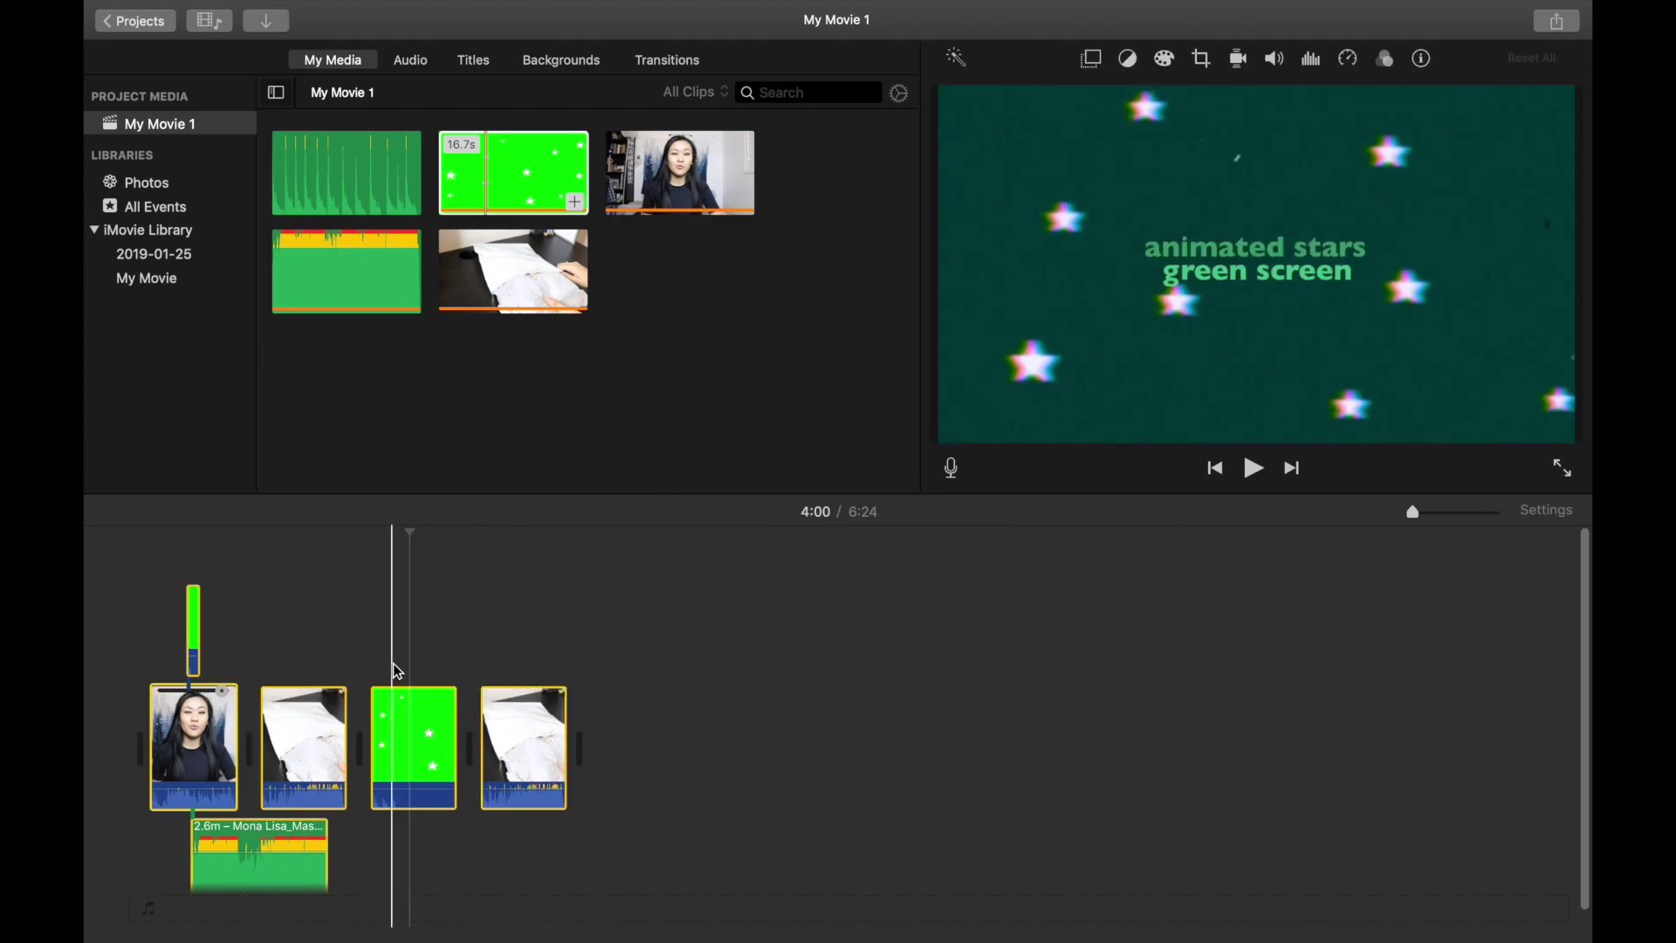
key("super+v")
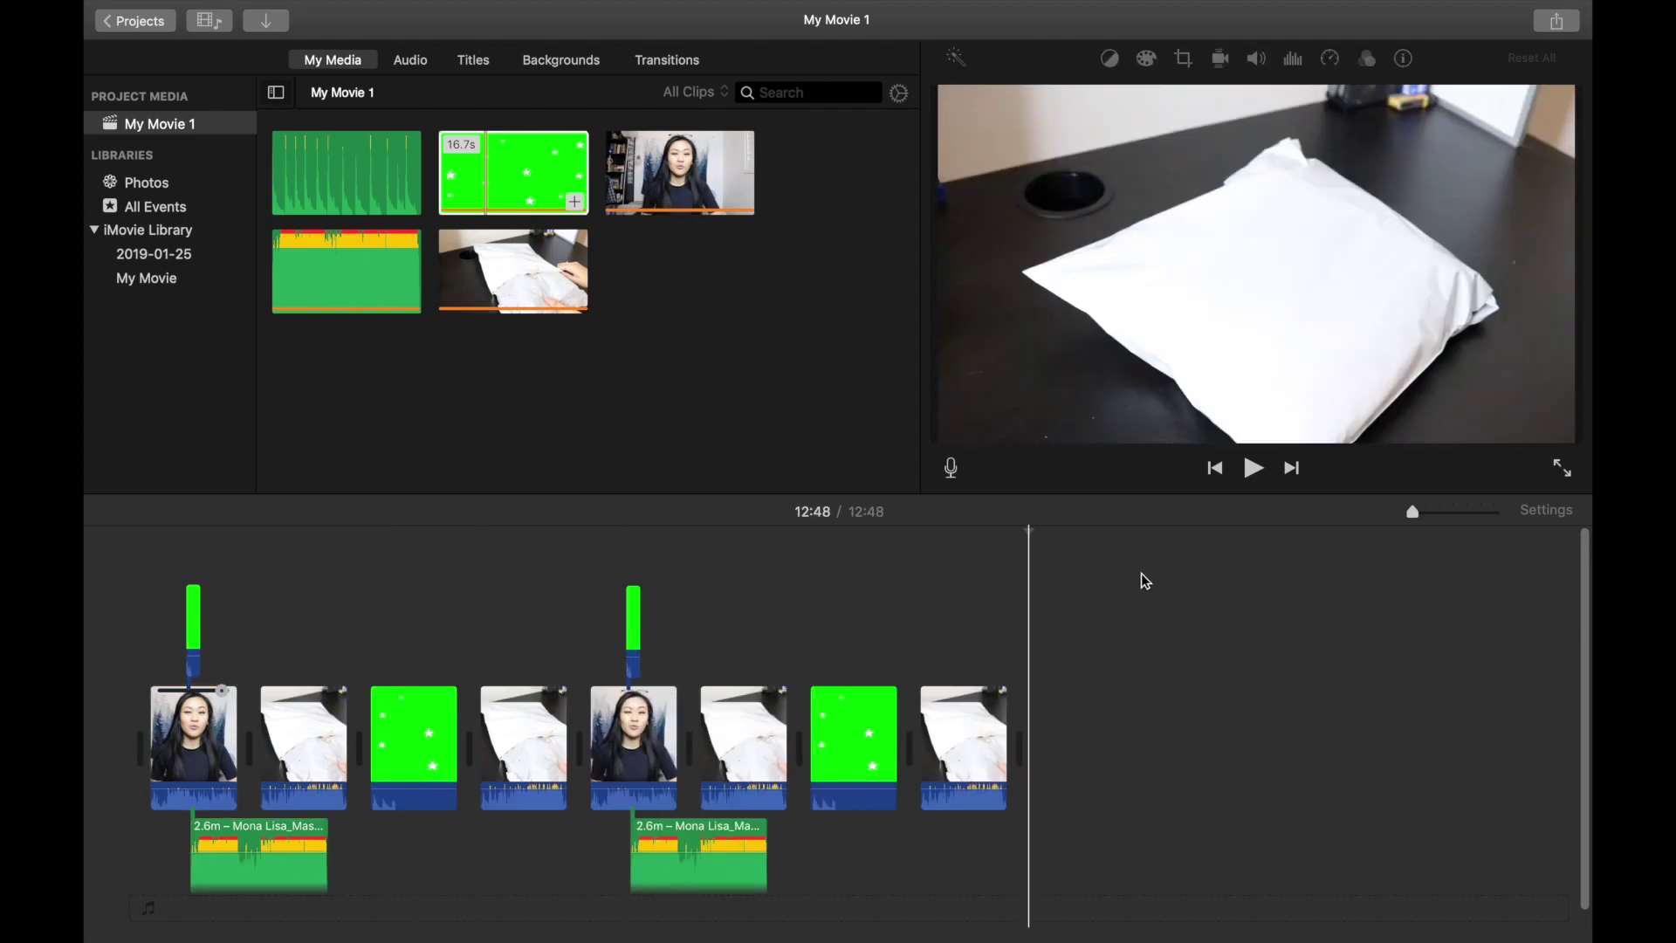
left_click_drag(129, 601, 547, 872)
left_click(1186, 689)
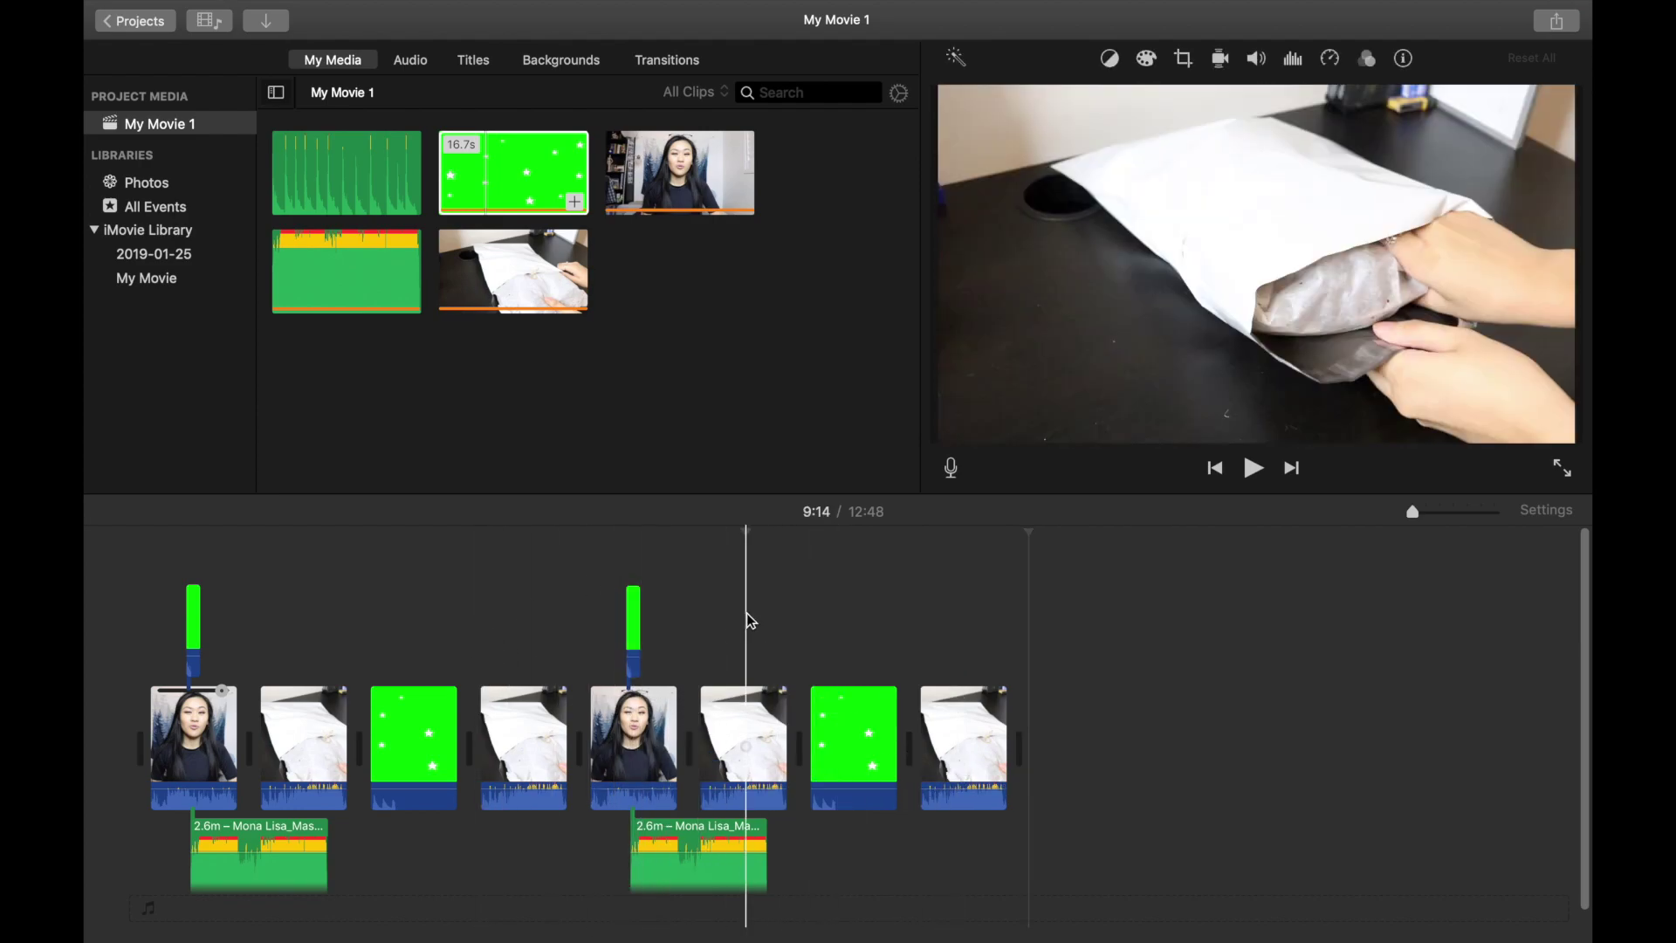
left_click(897, 635)
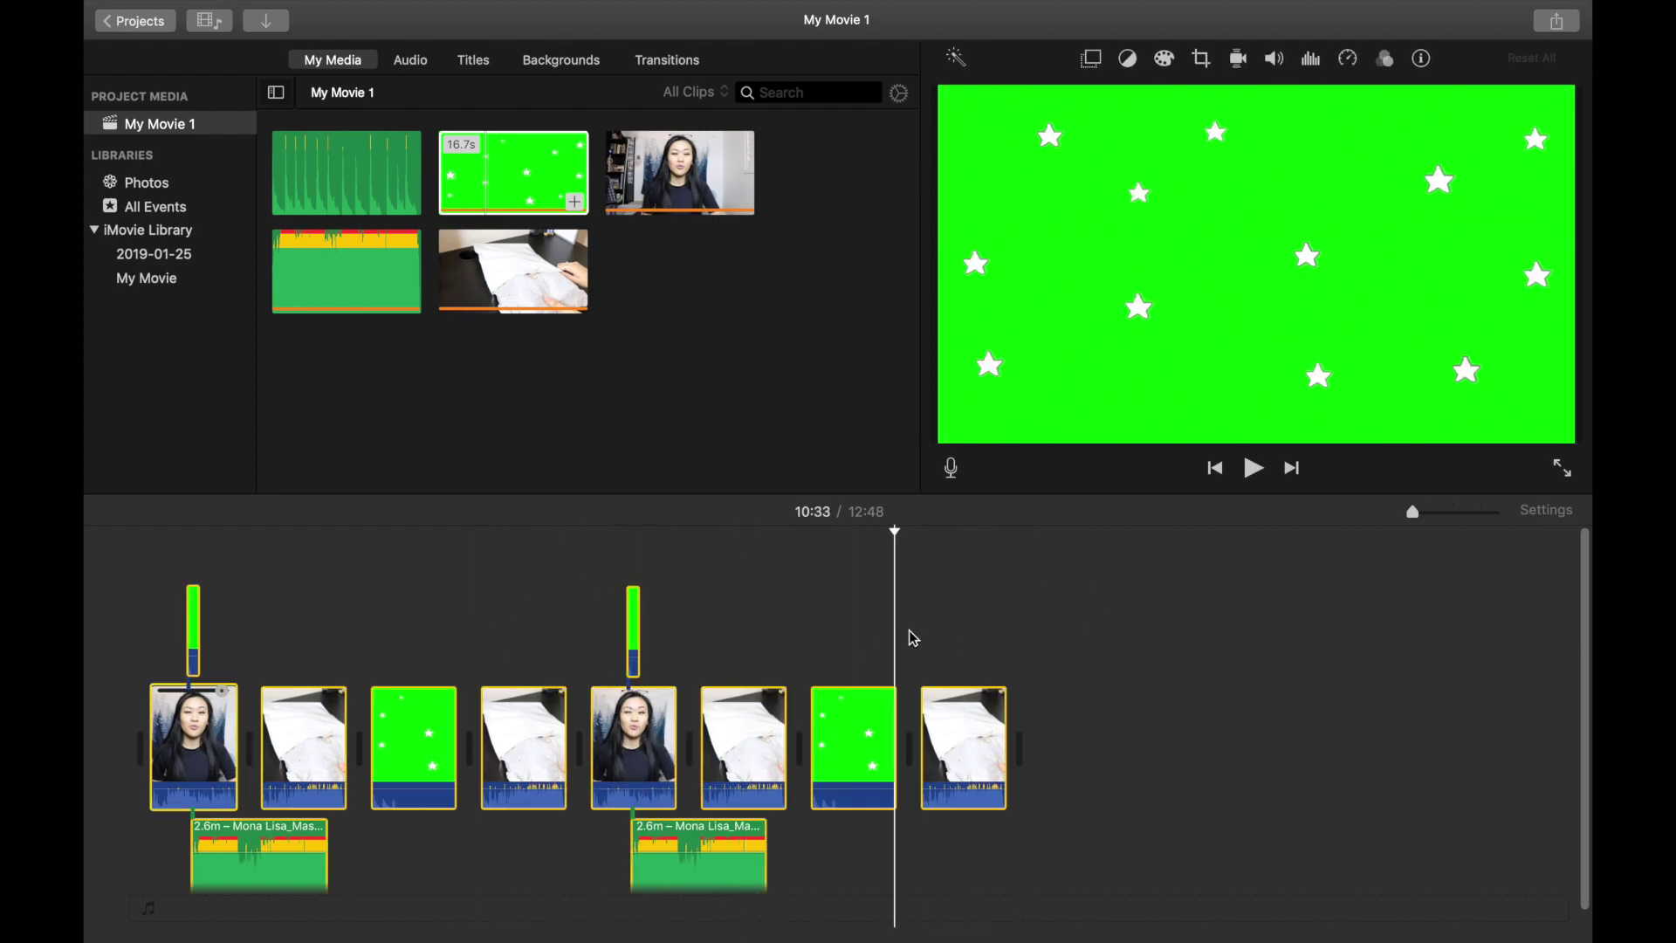
left_click(935, 642)
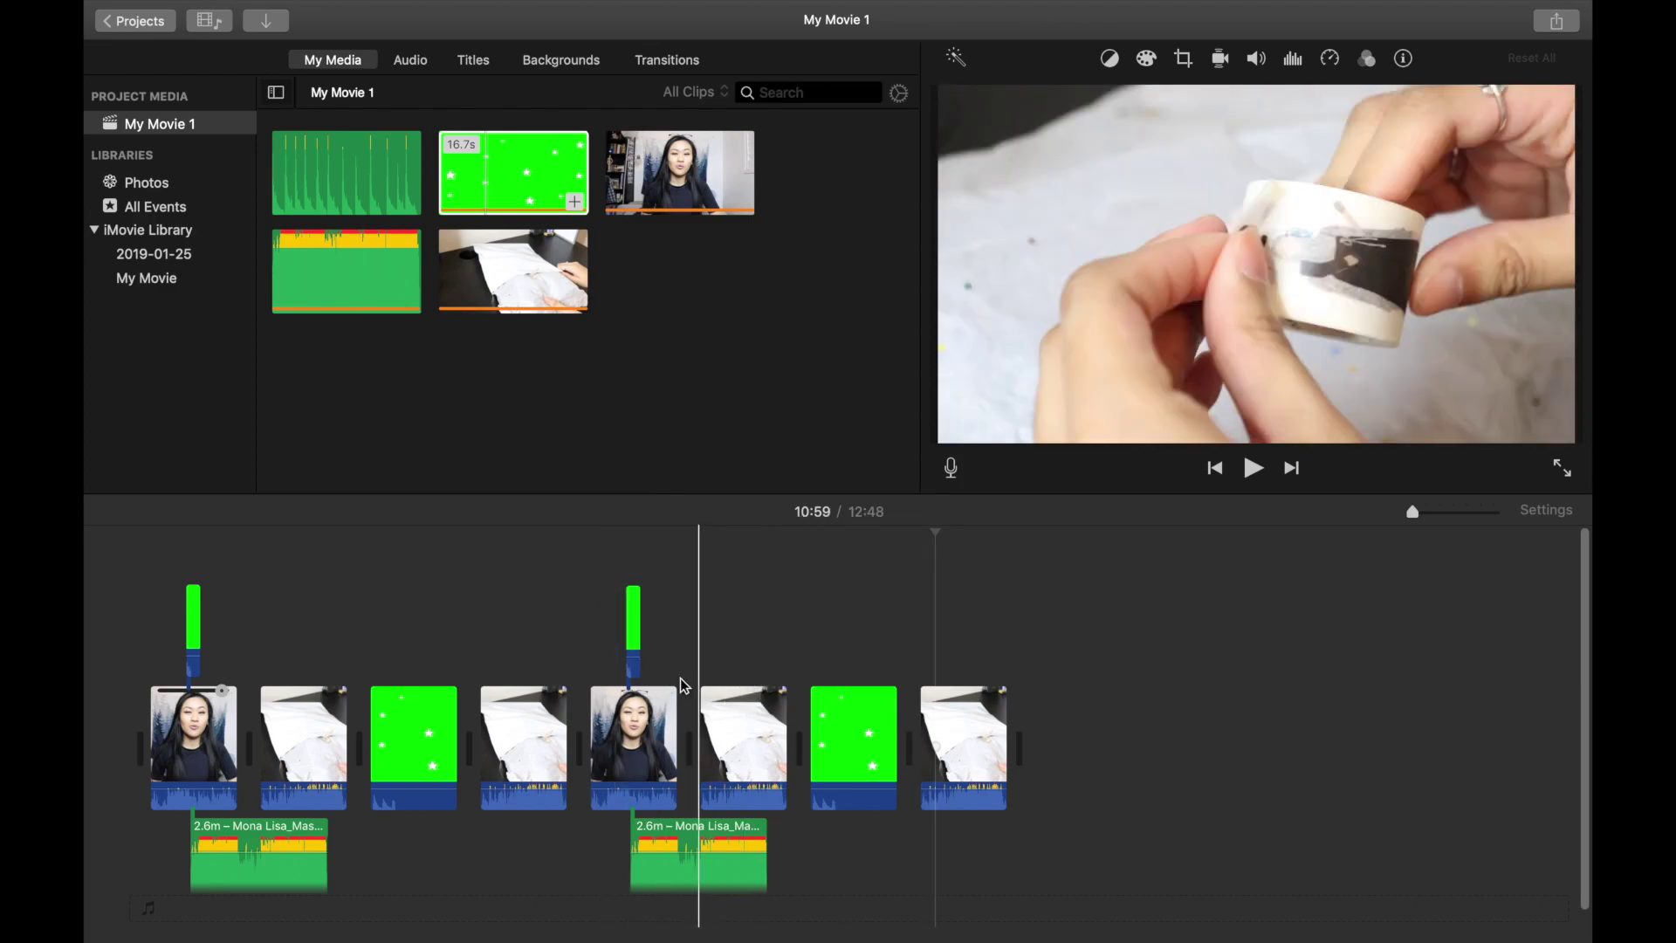
key("super+z")
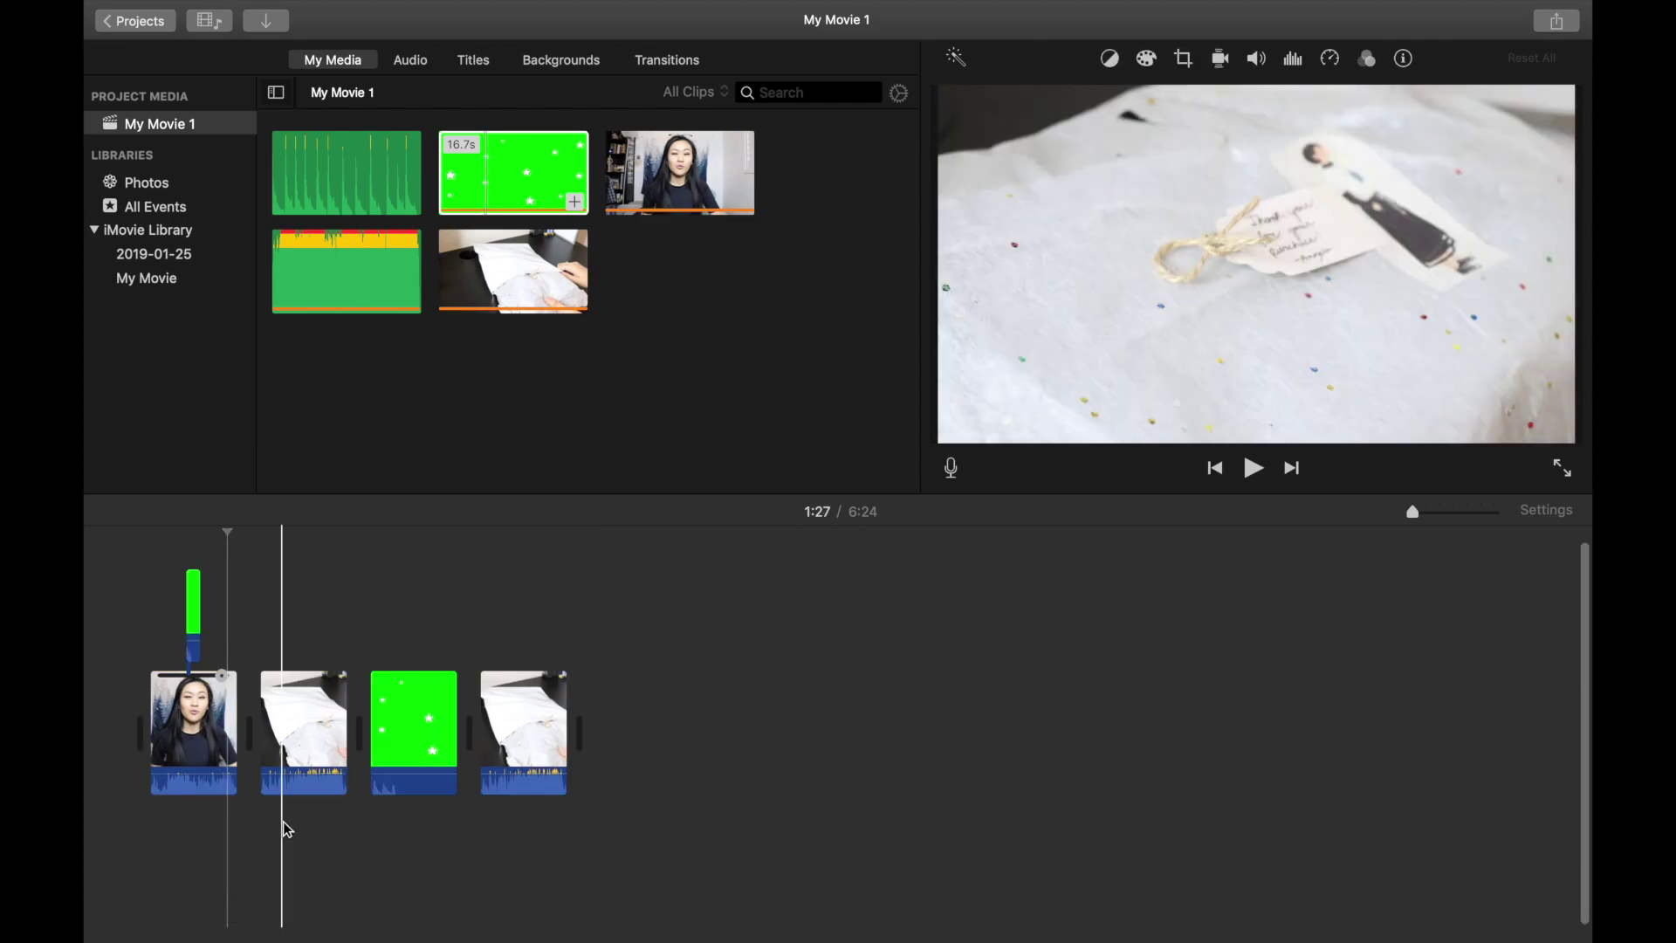
Step: Delete the stars overlay and all clips after the talking clip from the timeline
left_click(197, 598)
left_click_drag(720, 811, 337, 689)
key("Delete")
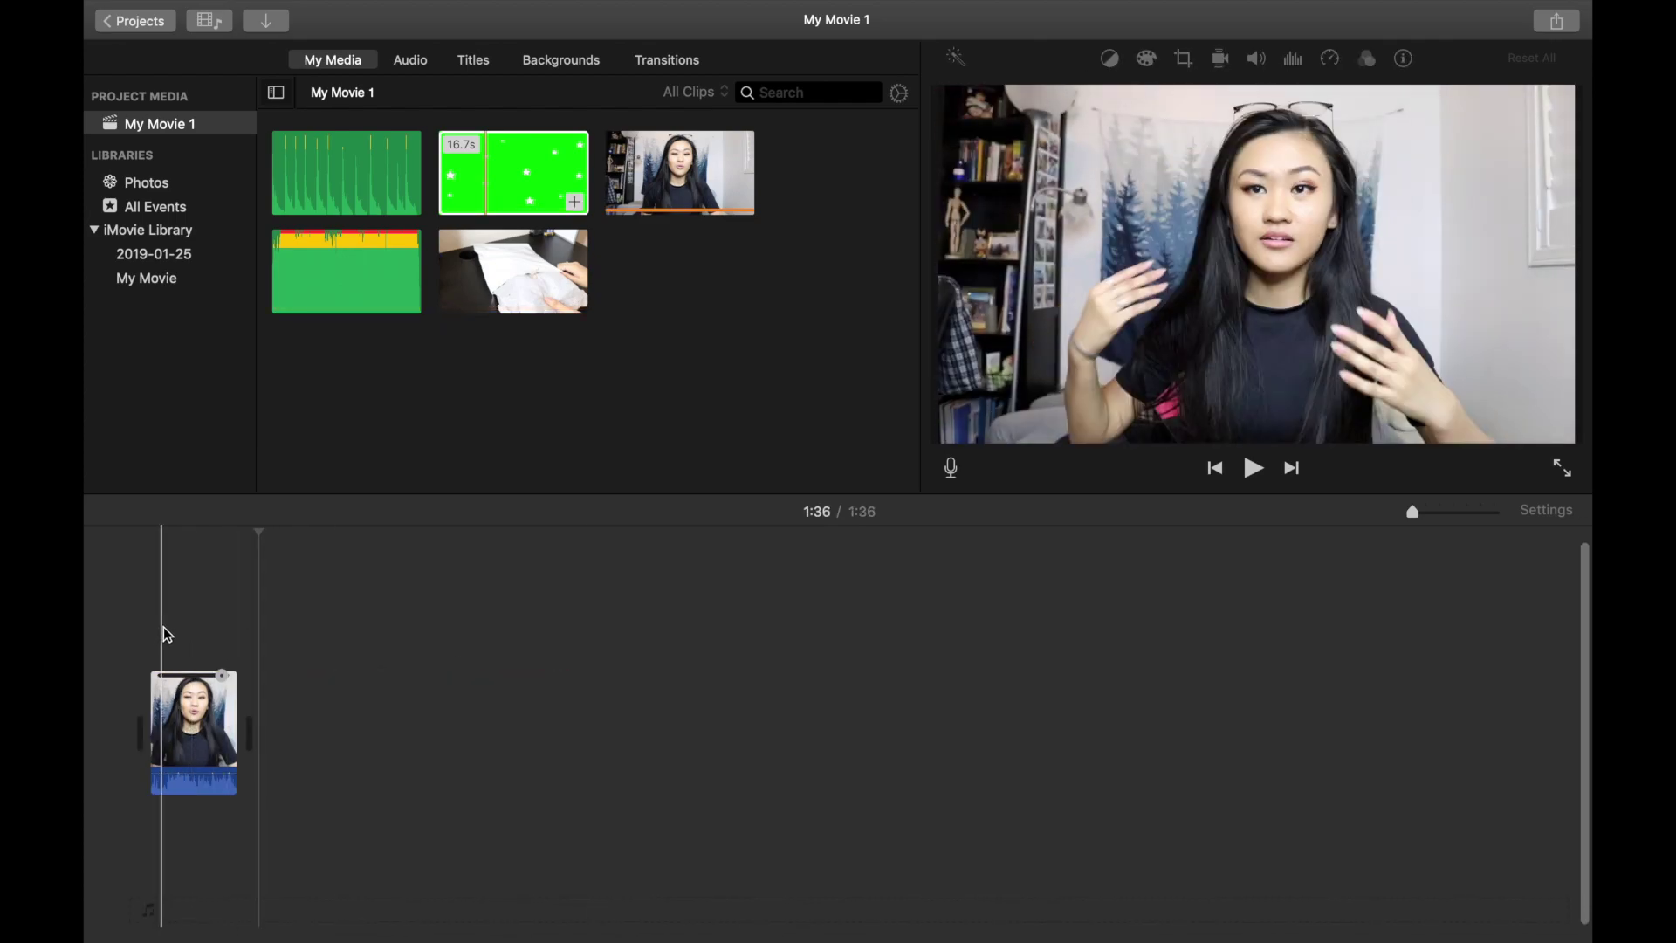
scroll(166, 635, "up", 5)
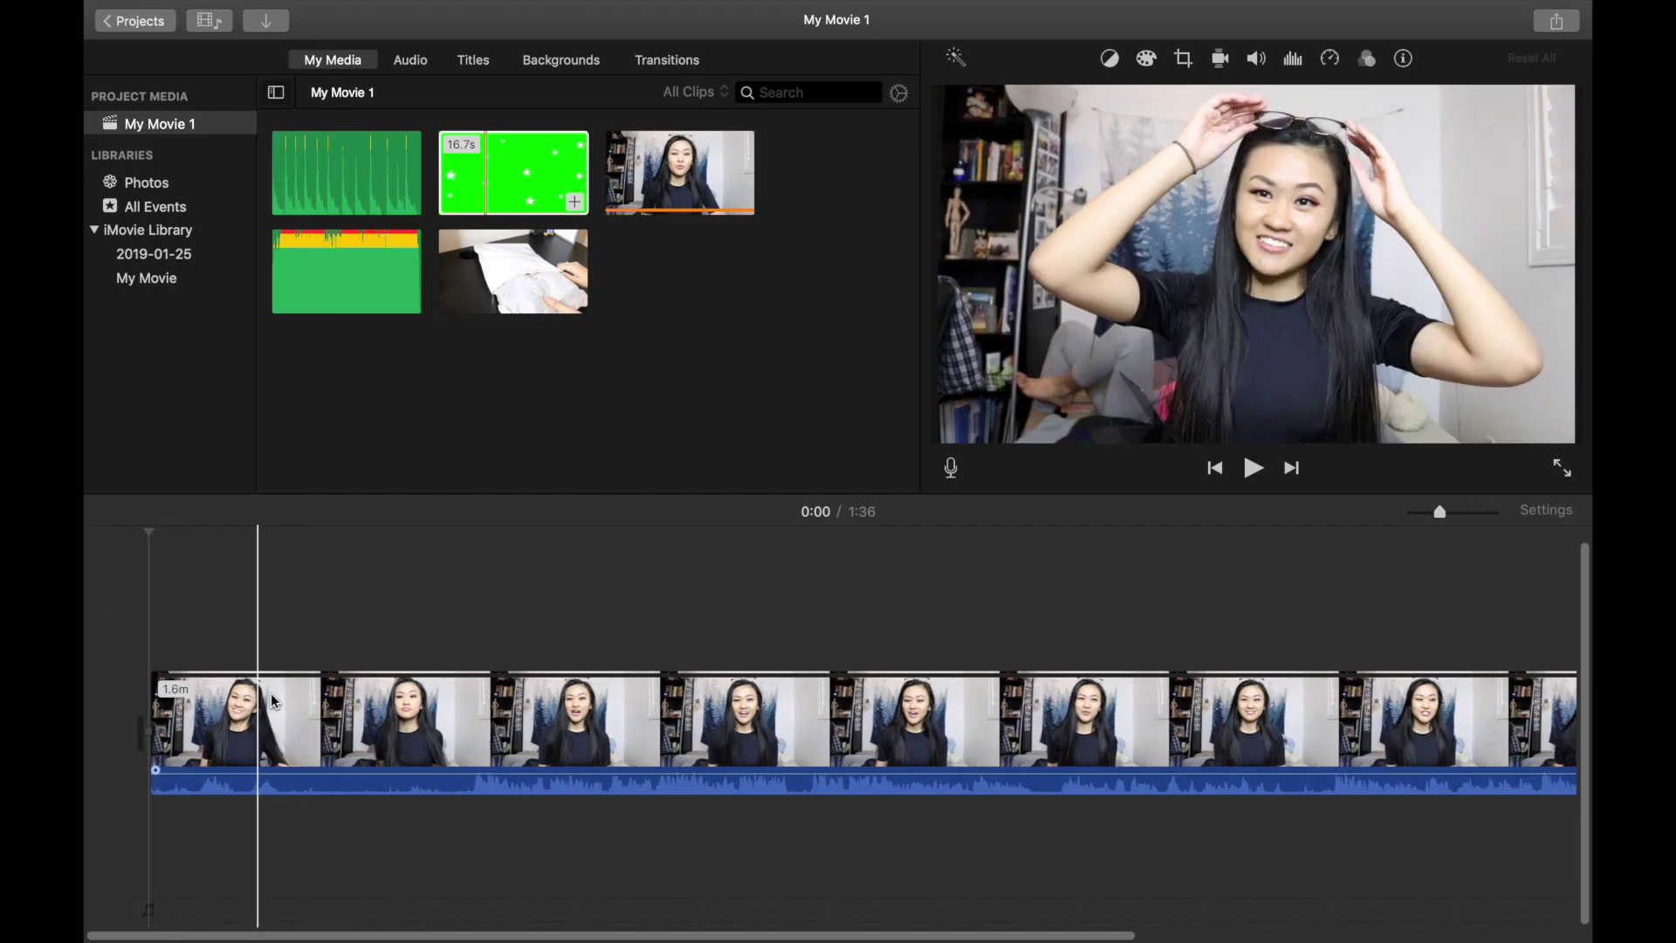
scroll(307, 717, "up", 1)
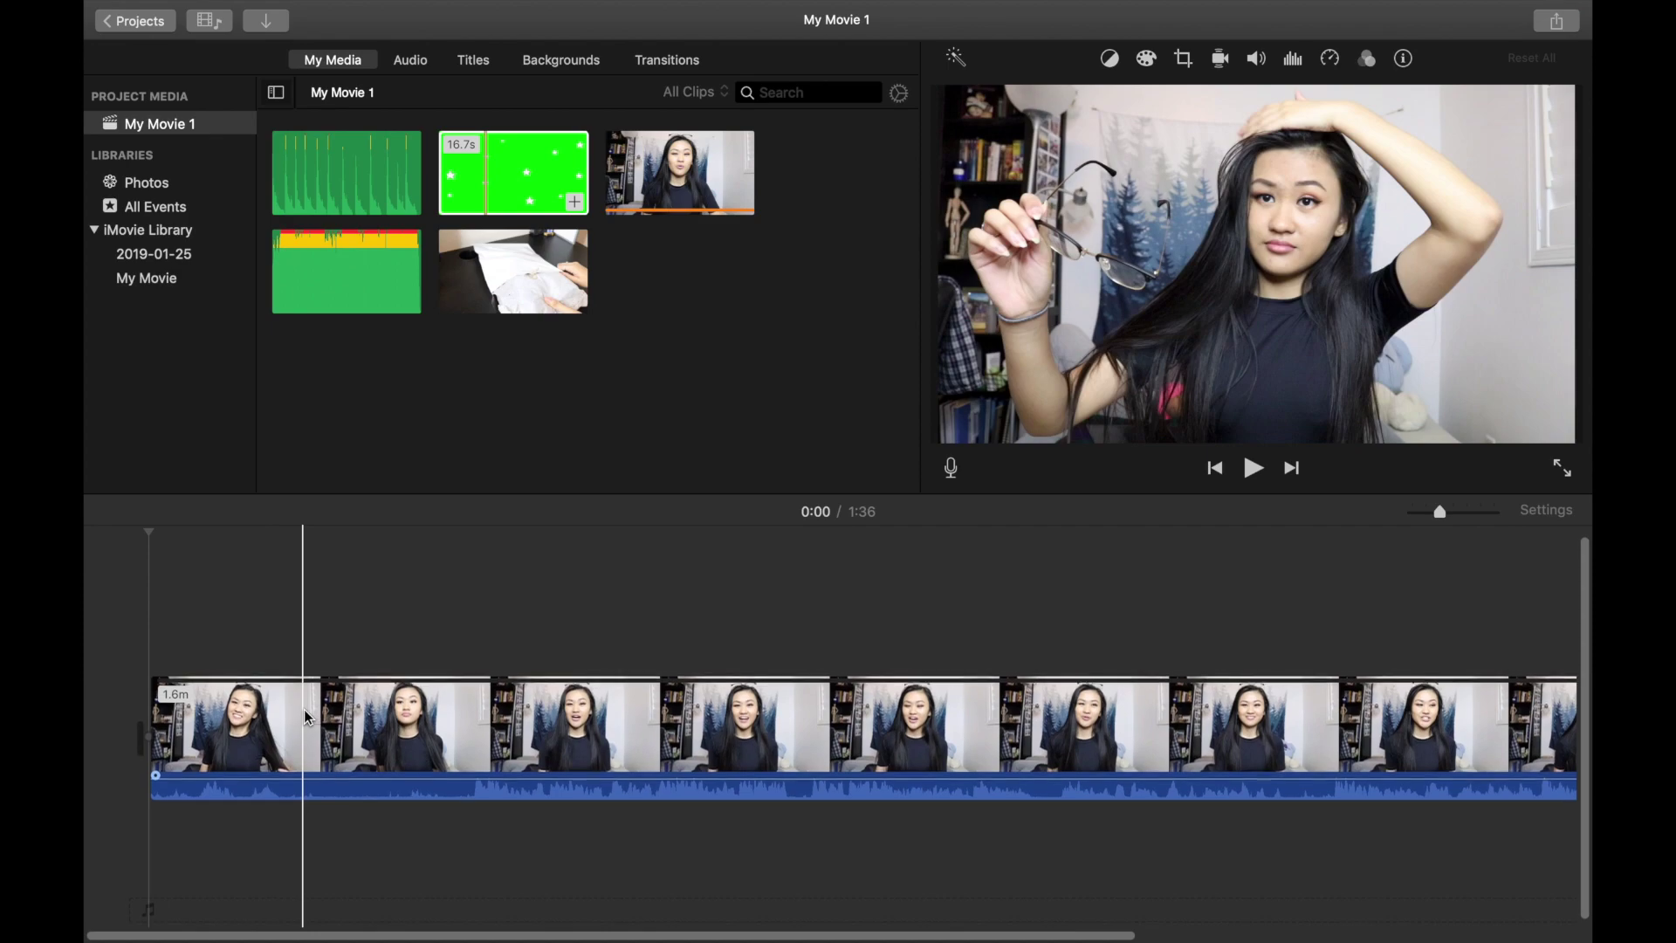
Step: Zoom in on the timeline, split the talking clip about 2.8 s from its start, and delete the opening piece
left_click(224, 627)
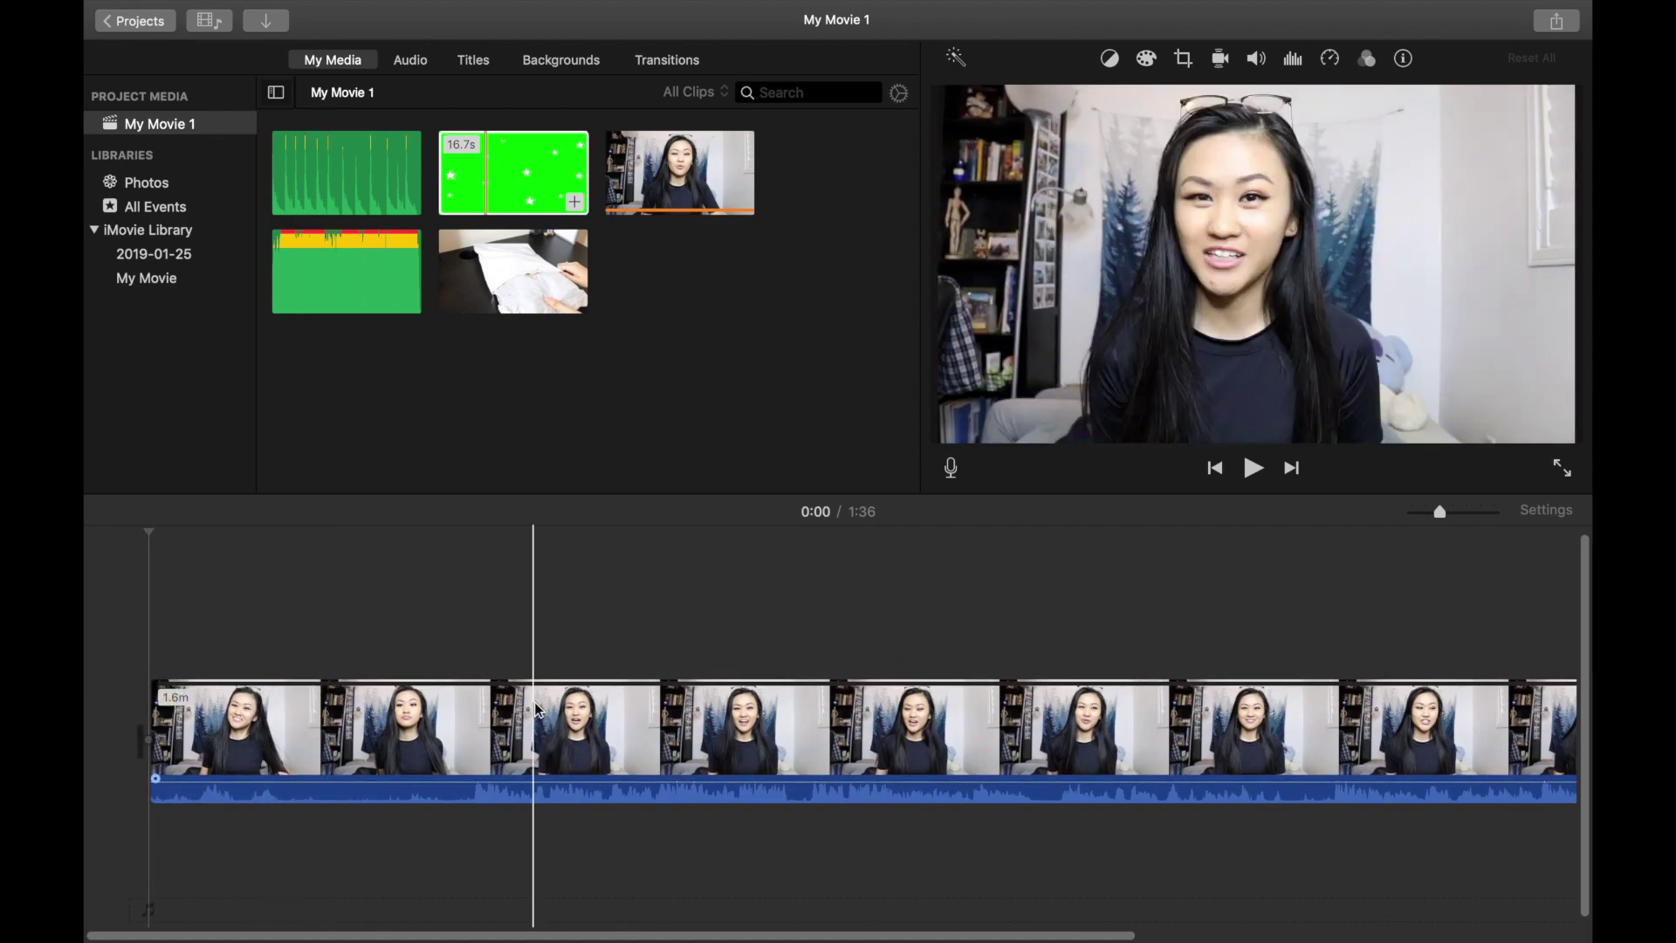
left_click(416, 643)
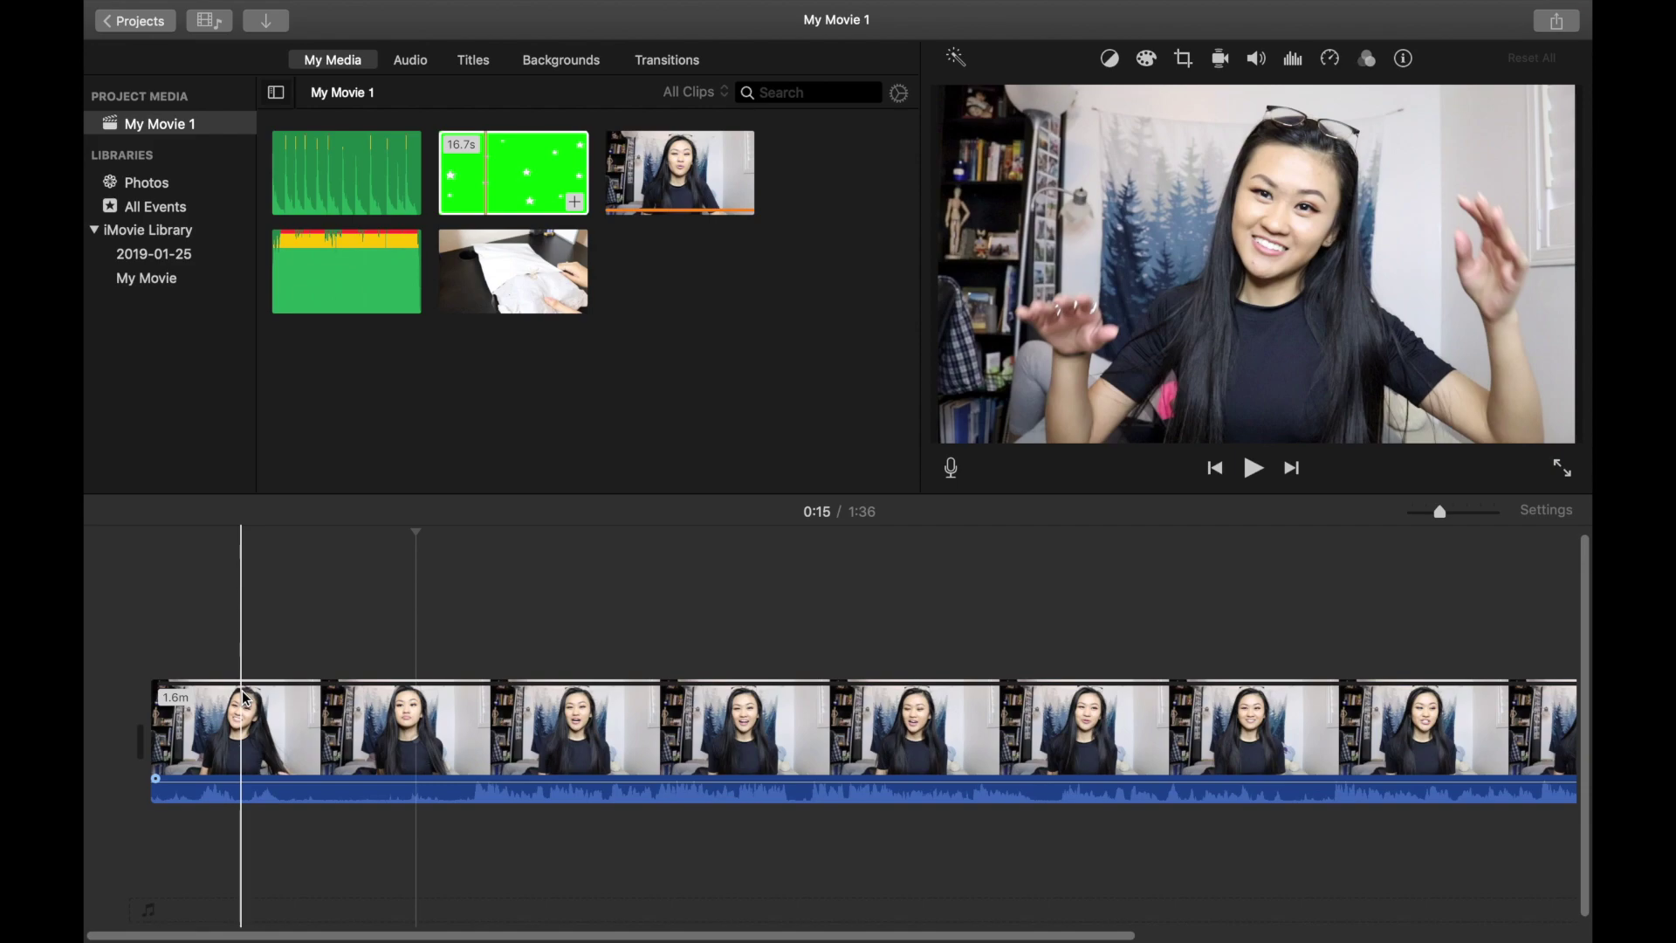
left_click(195, 707)
left_click(291, 707)
scroll(207, 712, "up", 5)
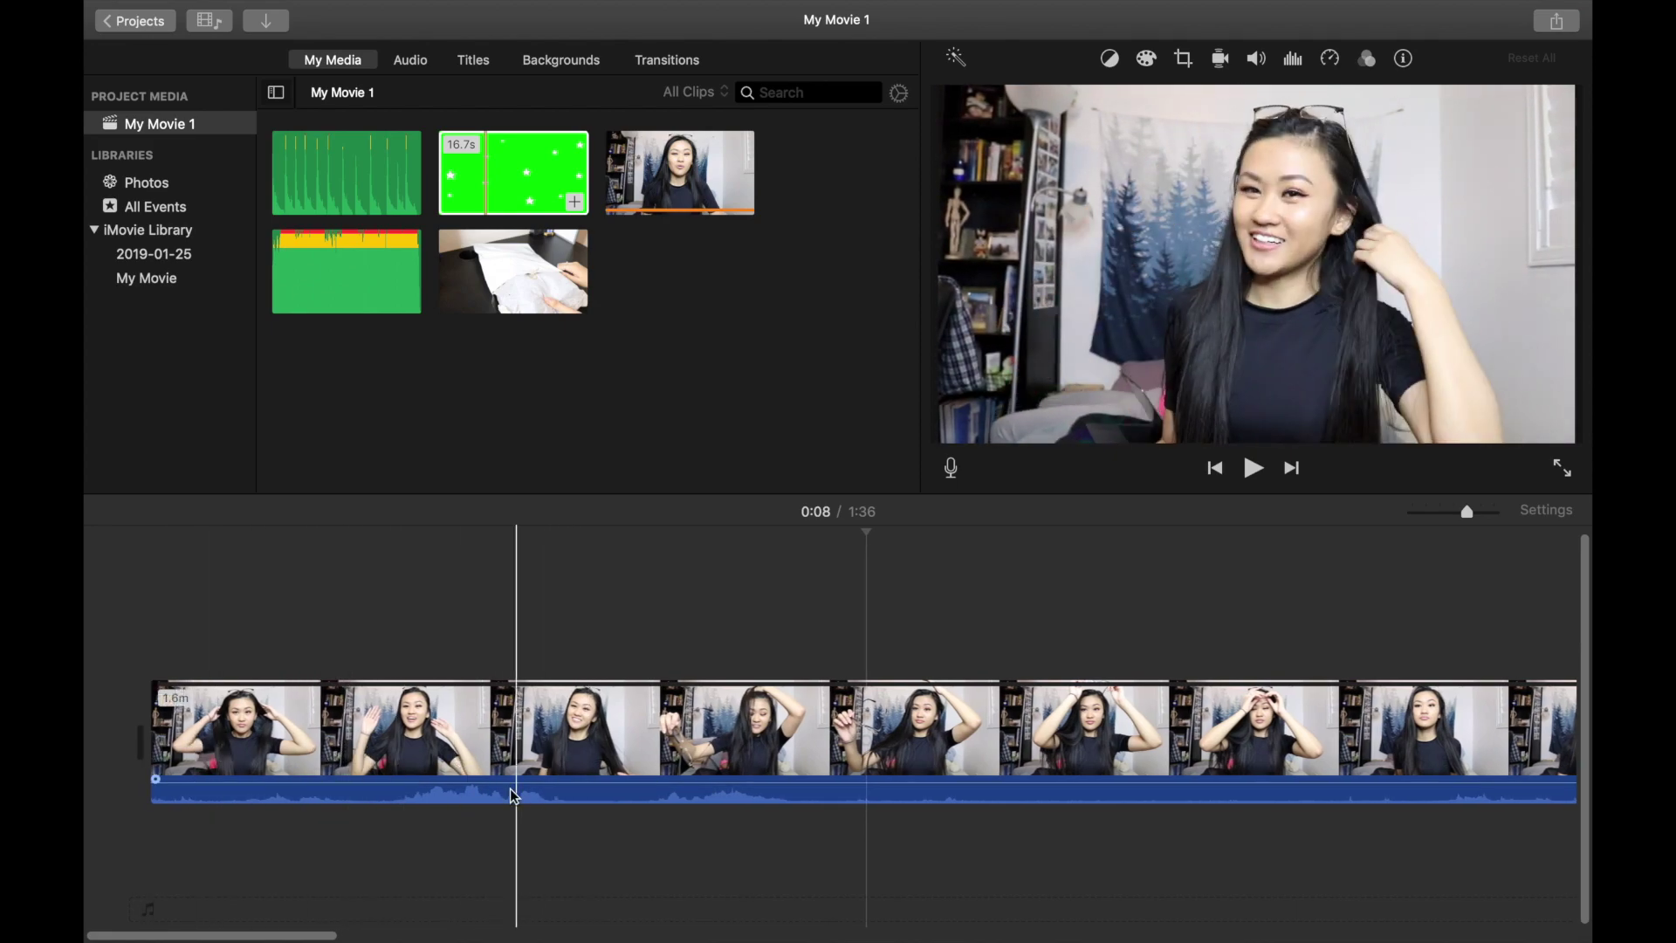
left_click_drag(418, 786, 417, 780)
key("super+b")
left_click(301, 726)
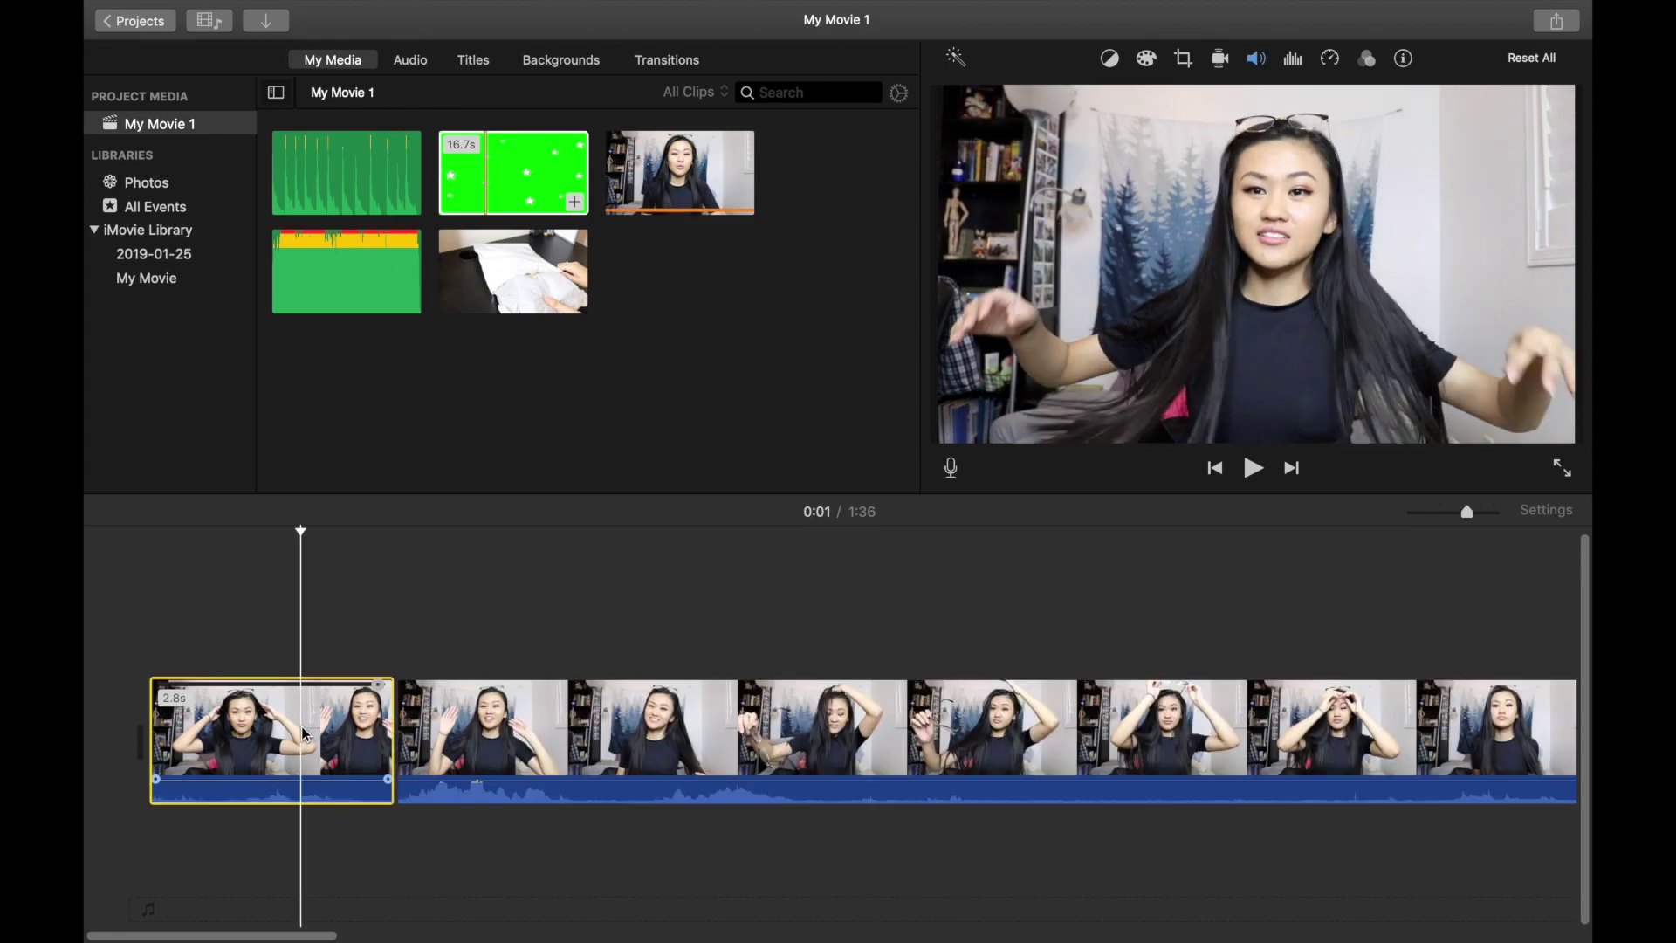
key("Delete")
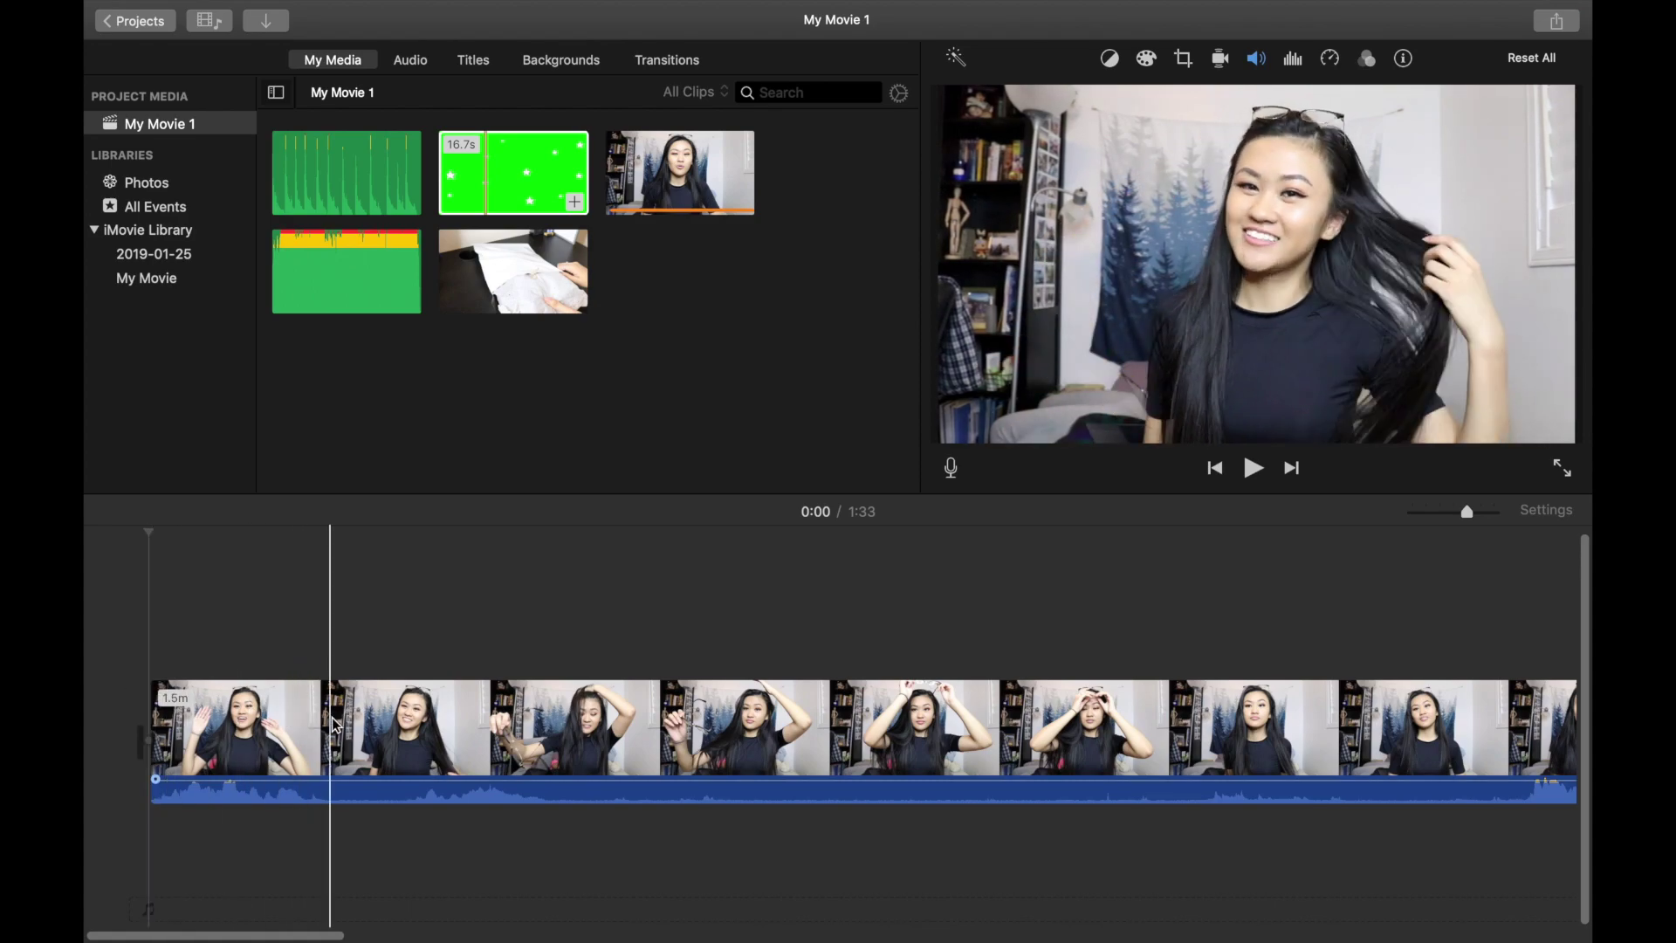
Step: Split the talking clip about 2 s from its start and again 3.6 s further along
key("super+b")
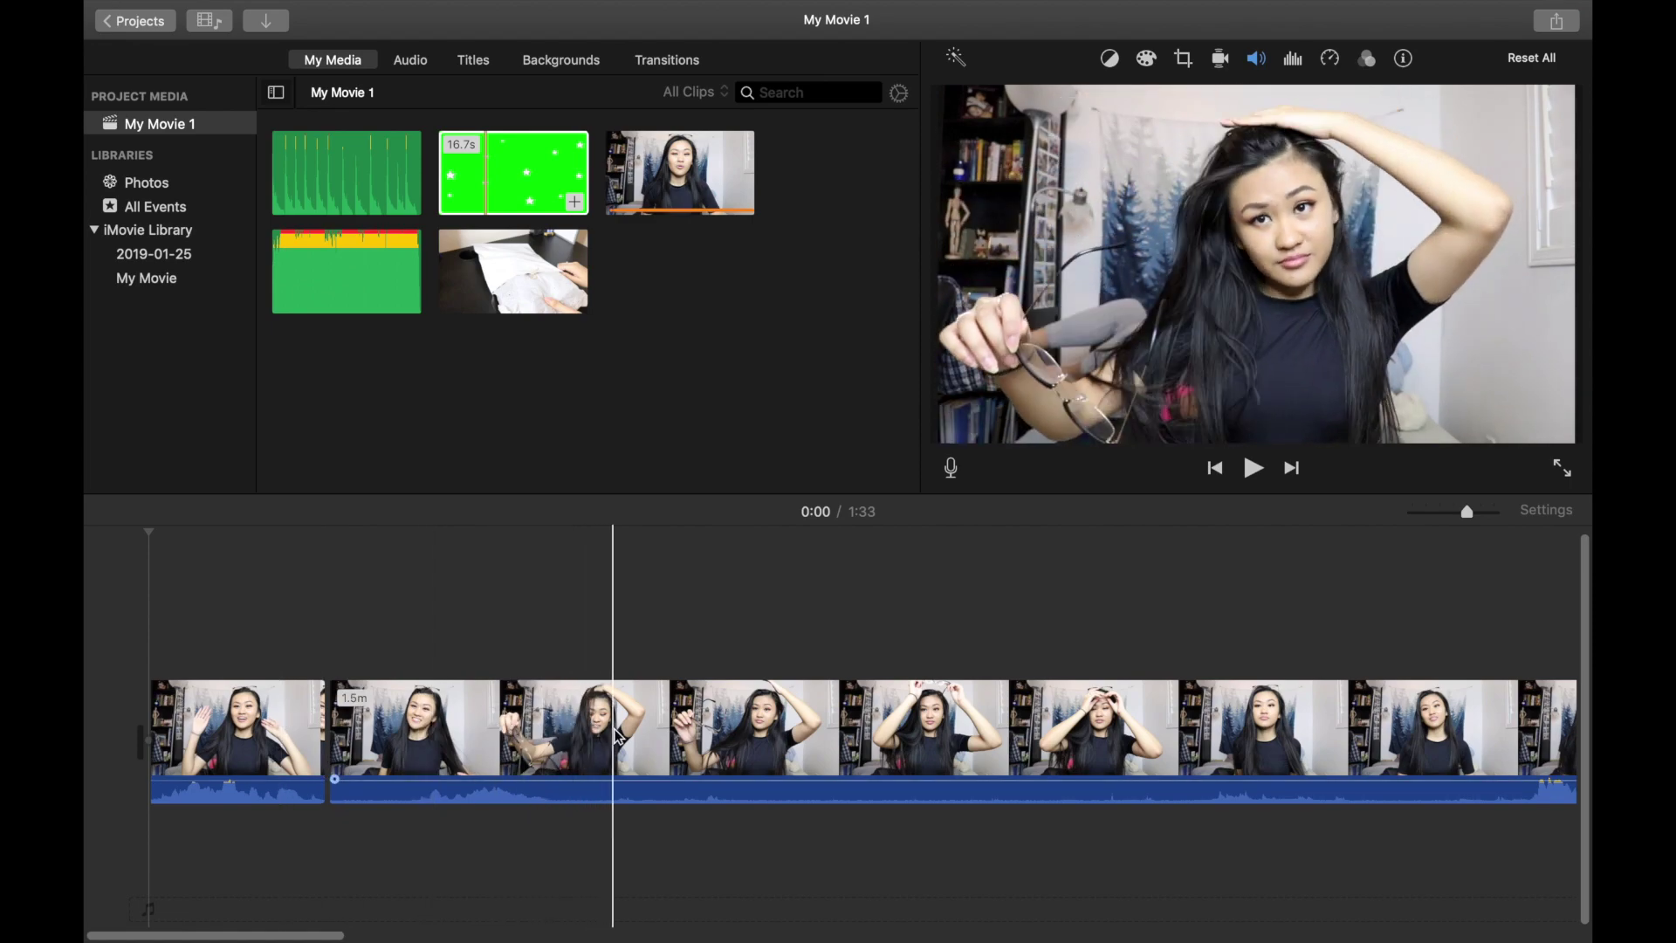
left_click(647, 735)
key("super+b")
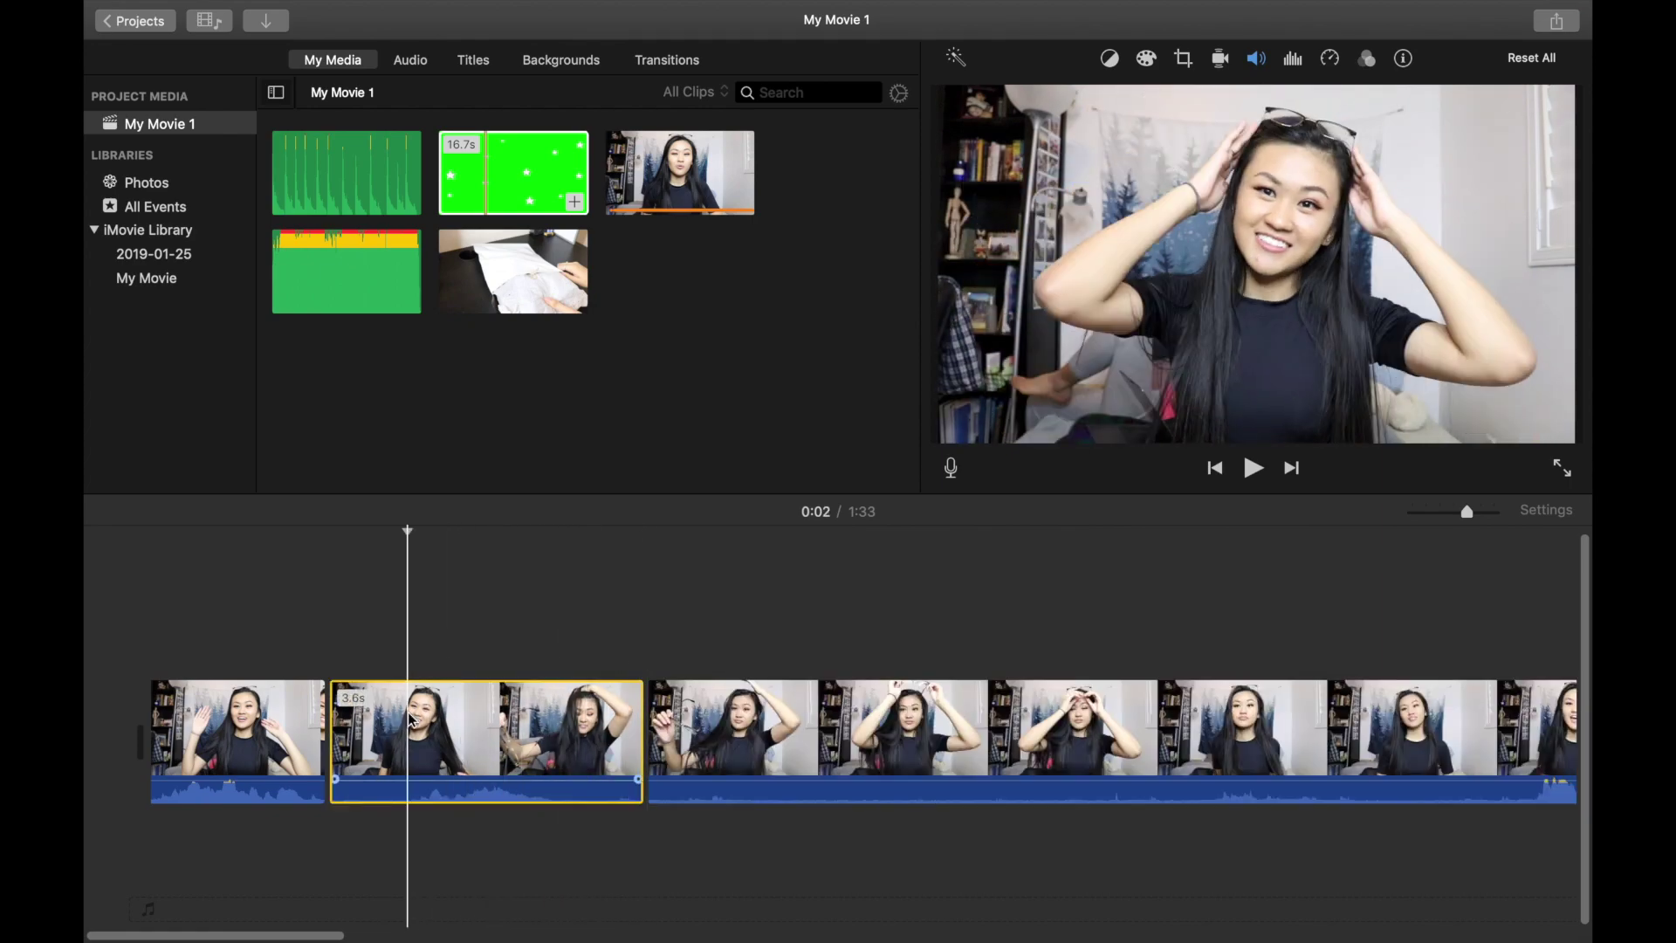
Step: Crop the 3.6 s second clip with Crop to Fill to the lower-left area of the frame and apply it
left_click(518, 733)
left_click(1185, 59)
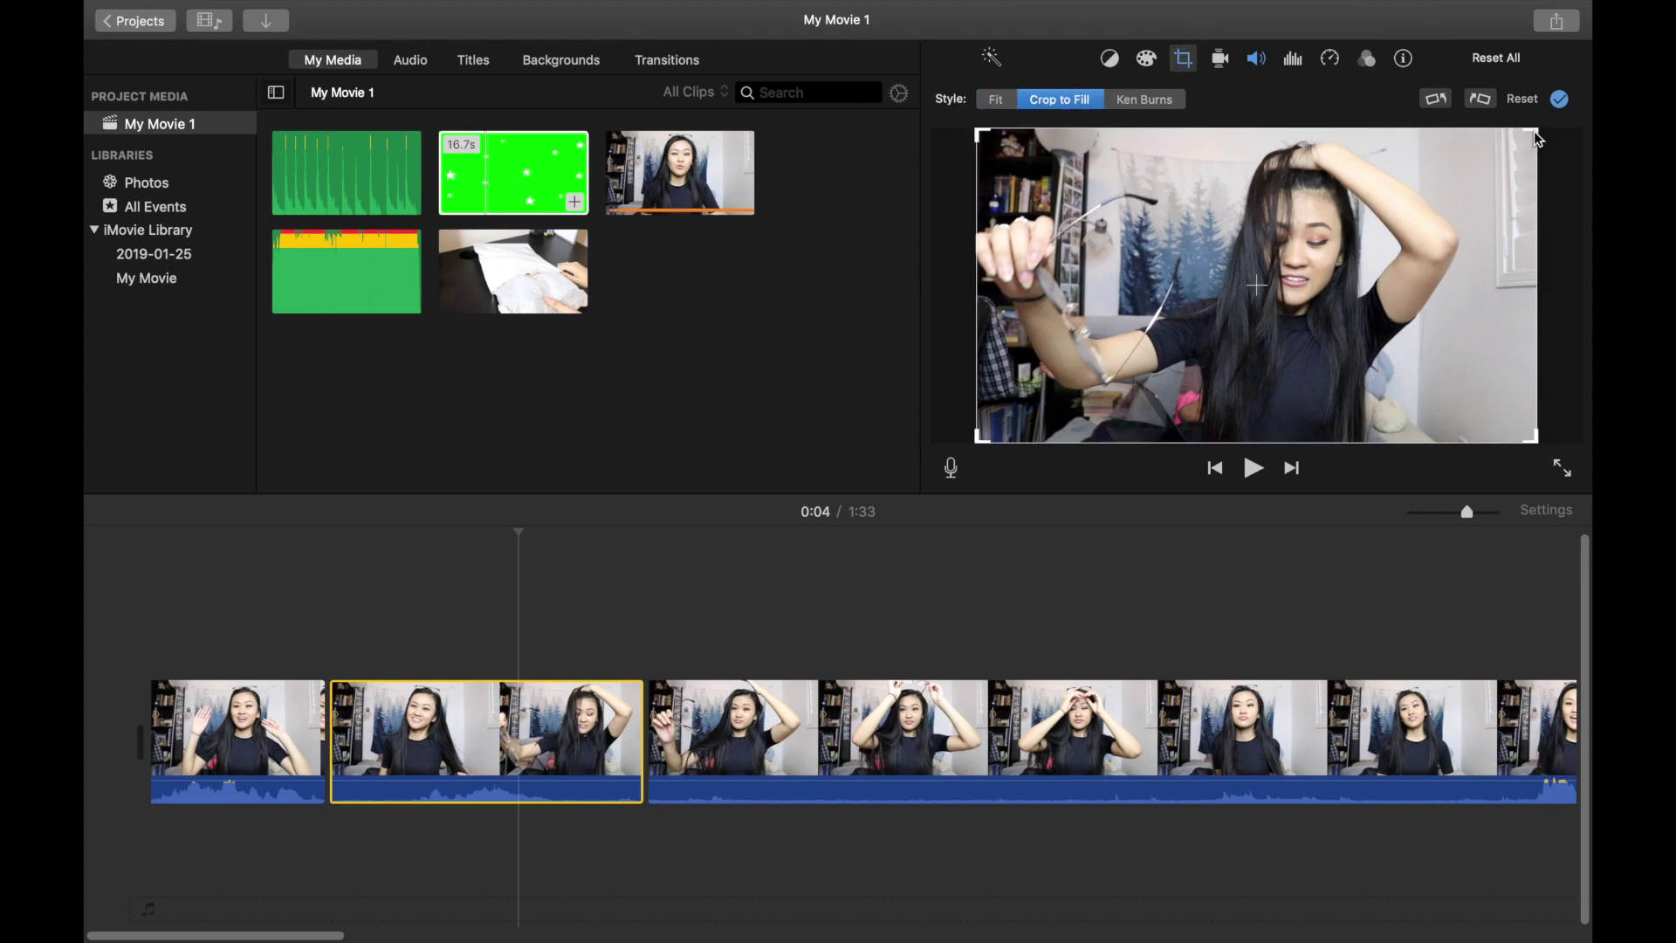
left_click_drag(1536, 440, 1388, 362)
left_click_drag(1313, 231, 1316, 327)
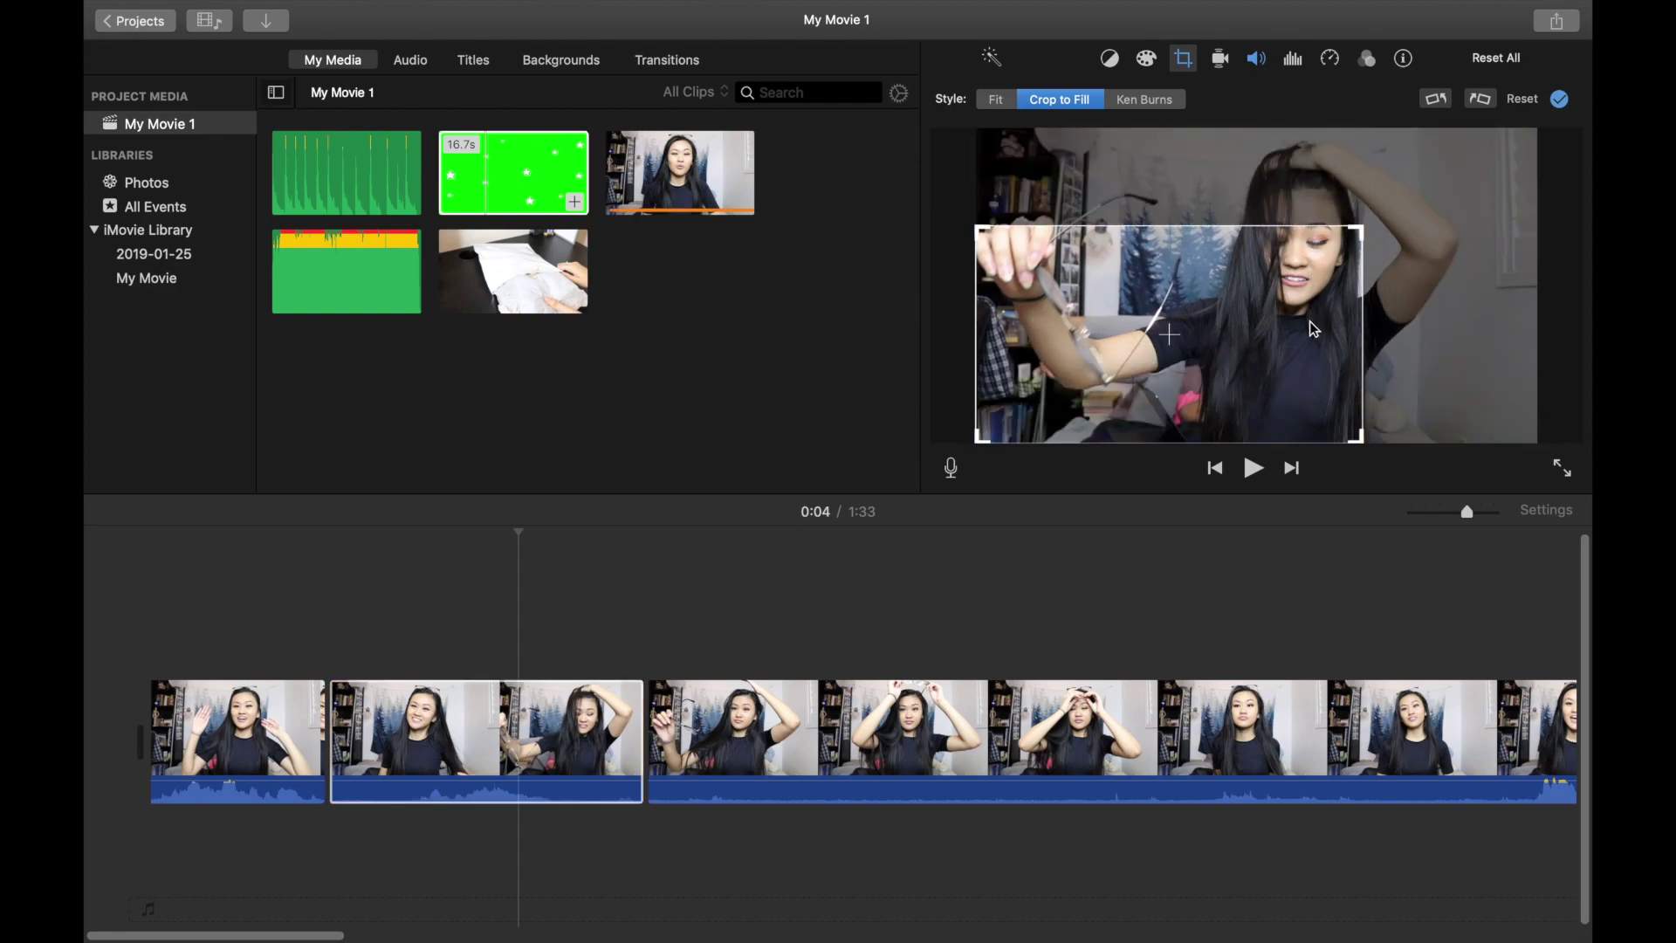
key("Return")
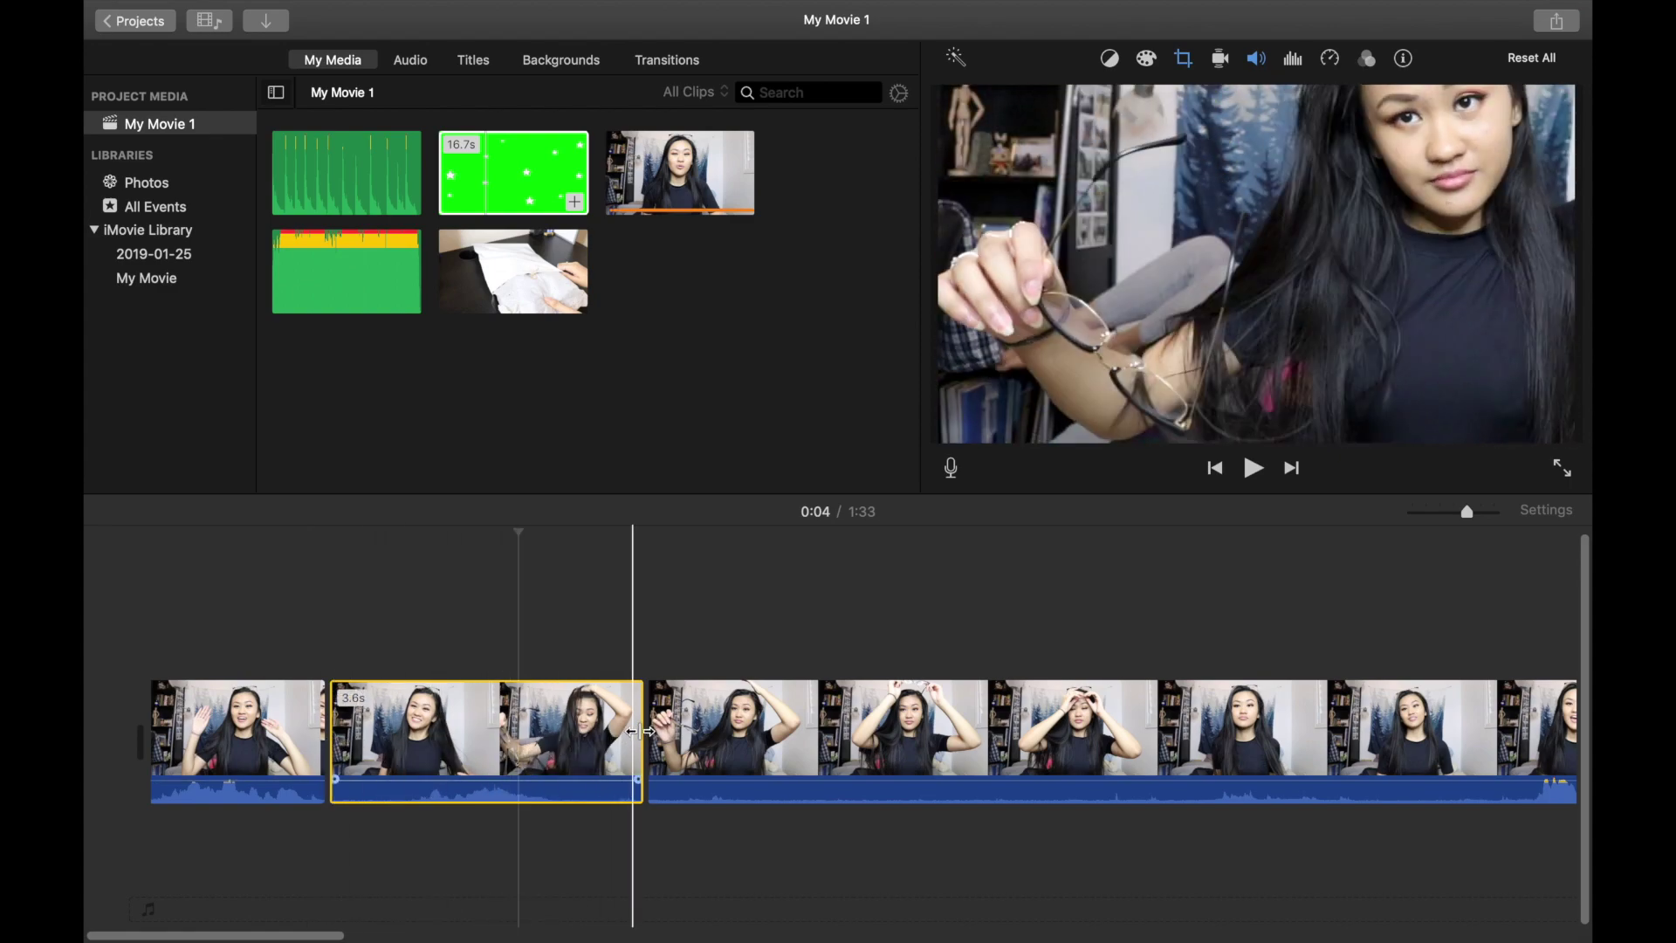
Step: Add the Mona Lisa_Master music below the clips from the start of the movie and lower its volume
left_click(187, 568)
left_click(301, 263)
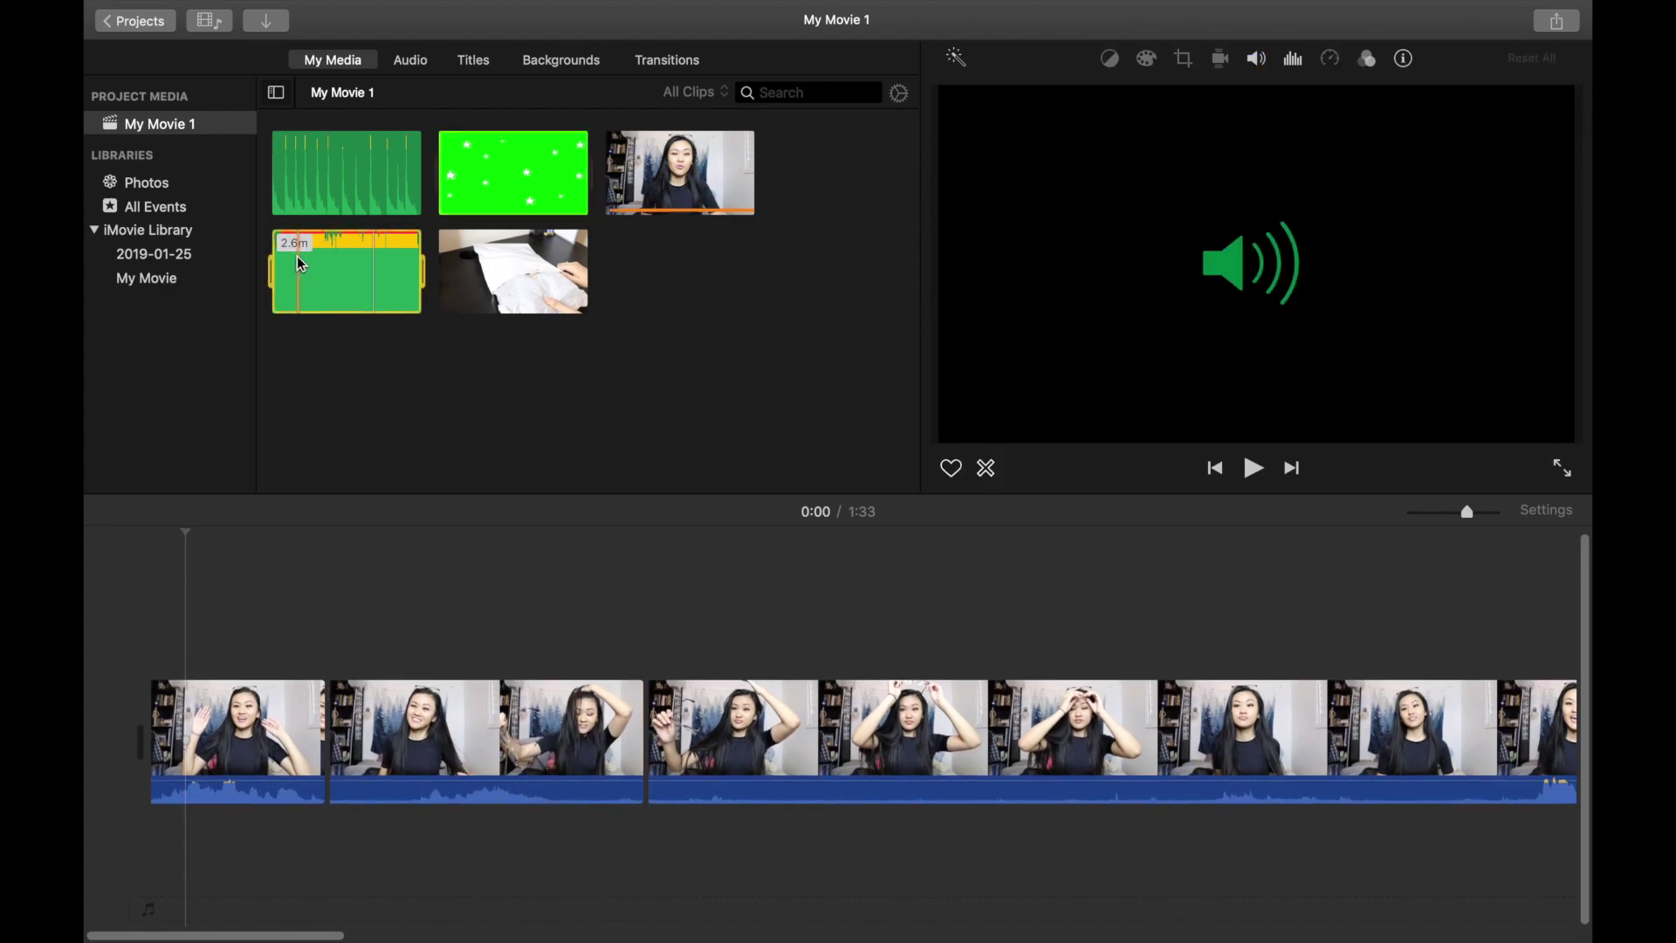
left_click_drag(279, 416, 131, 853)
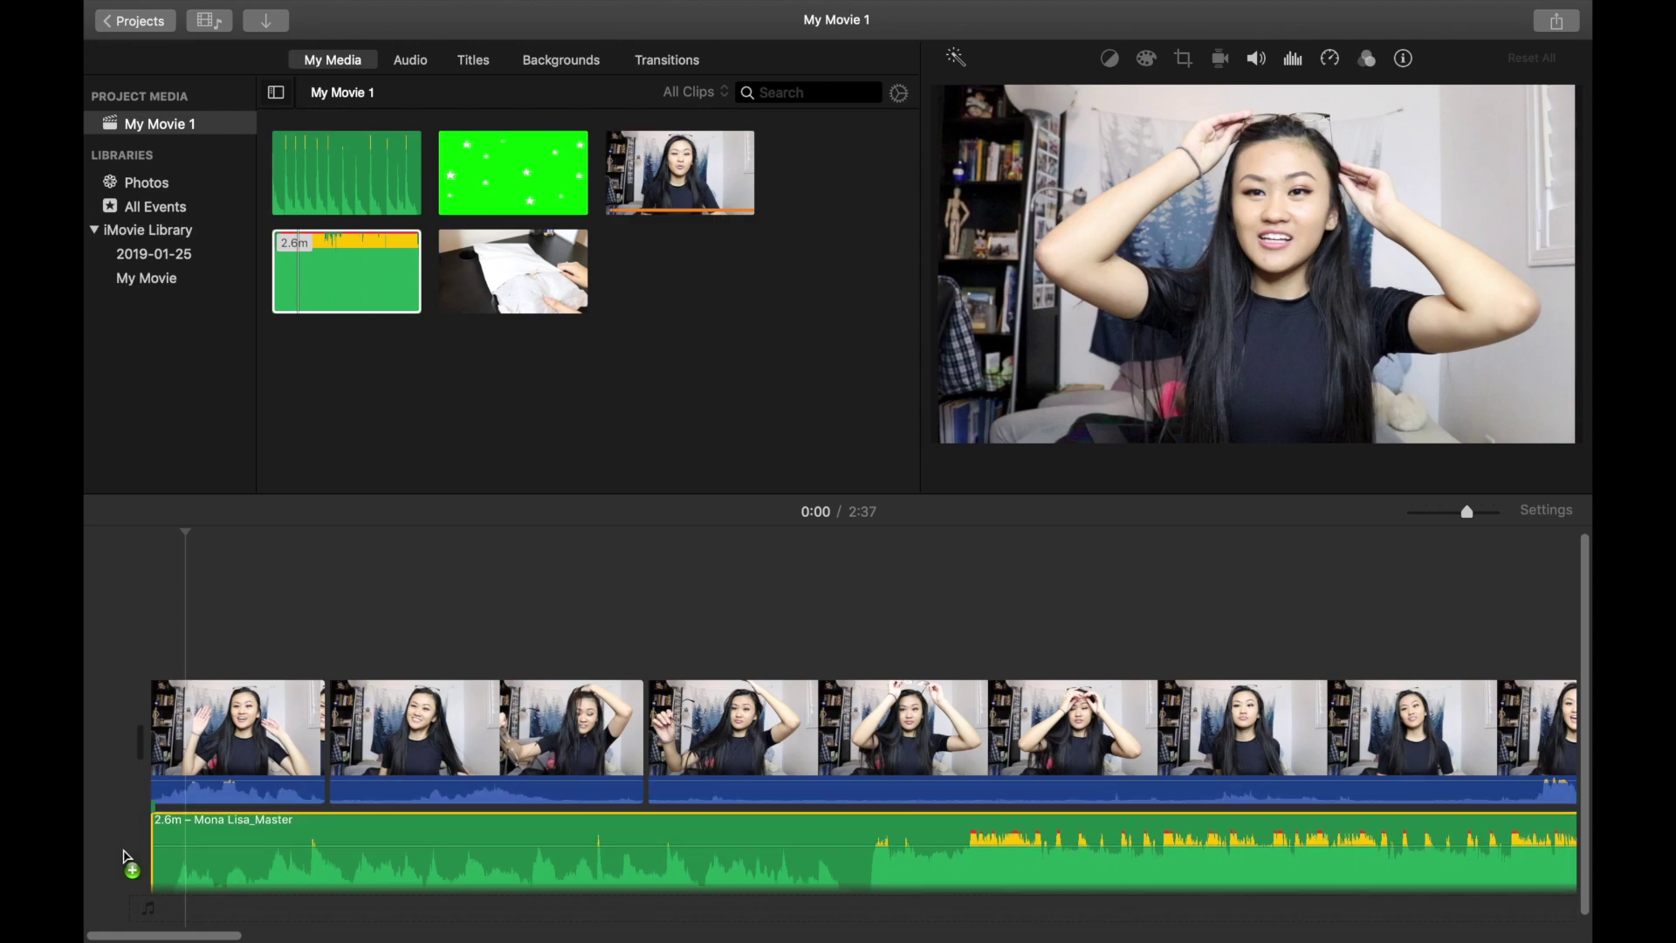
left_click(474, 816)
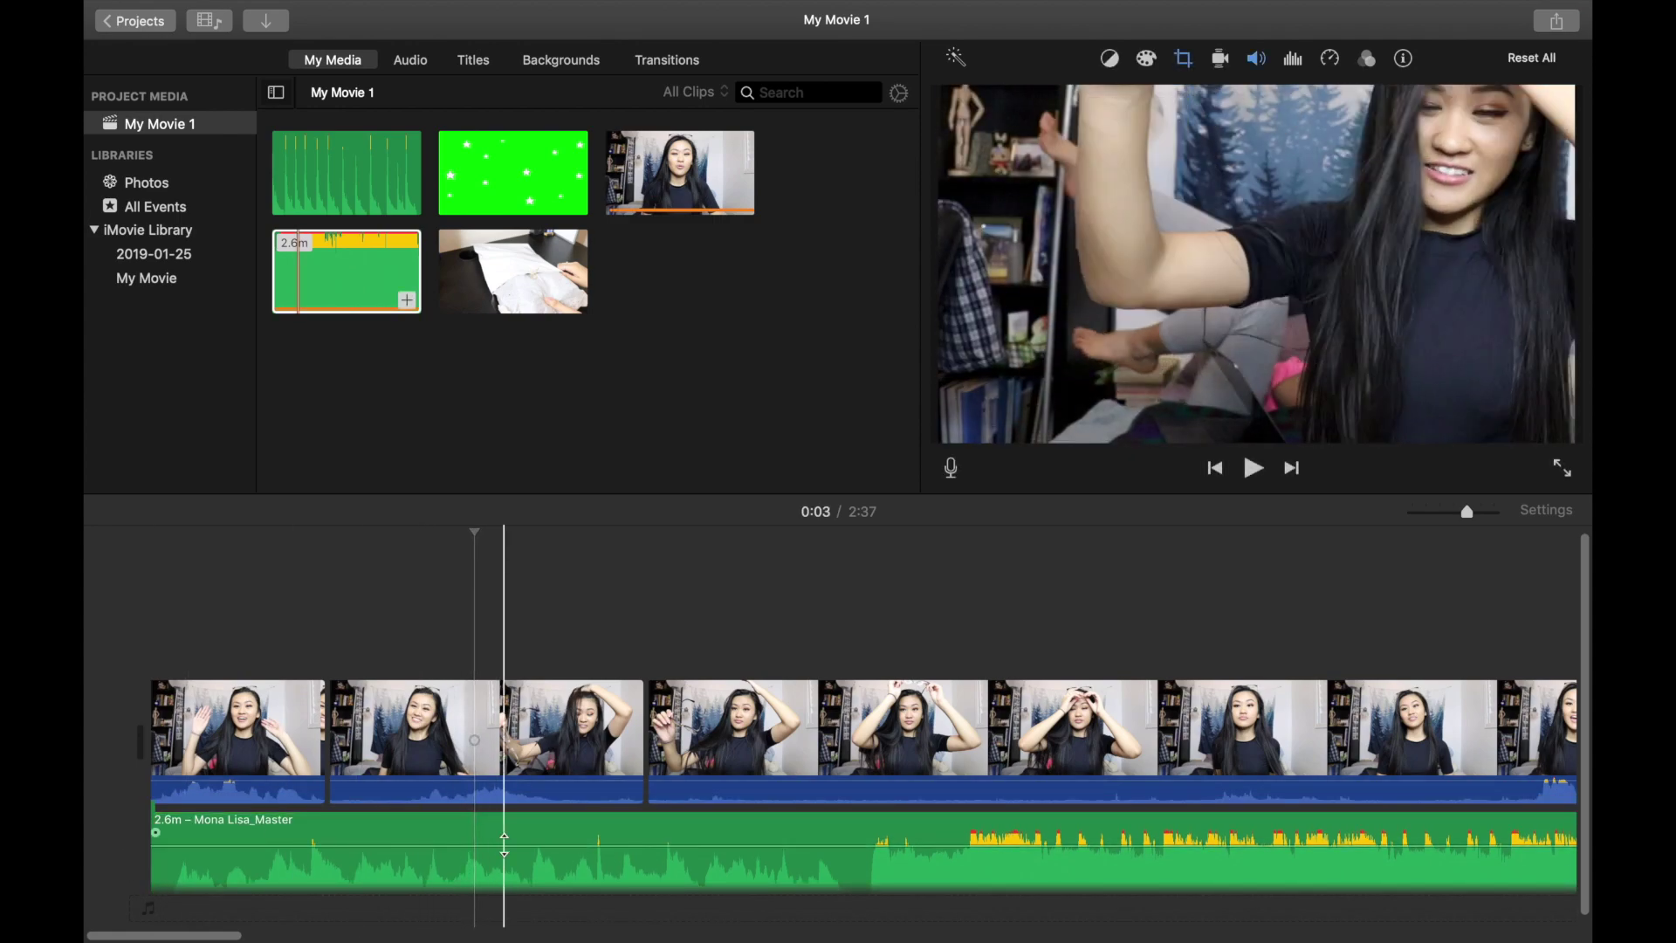
left_click(512, 835)
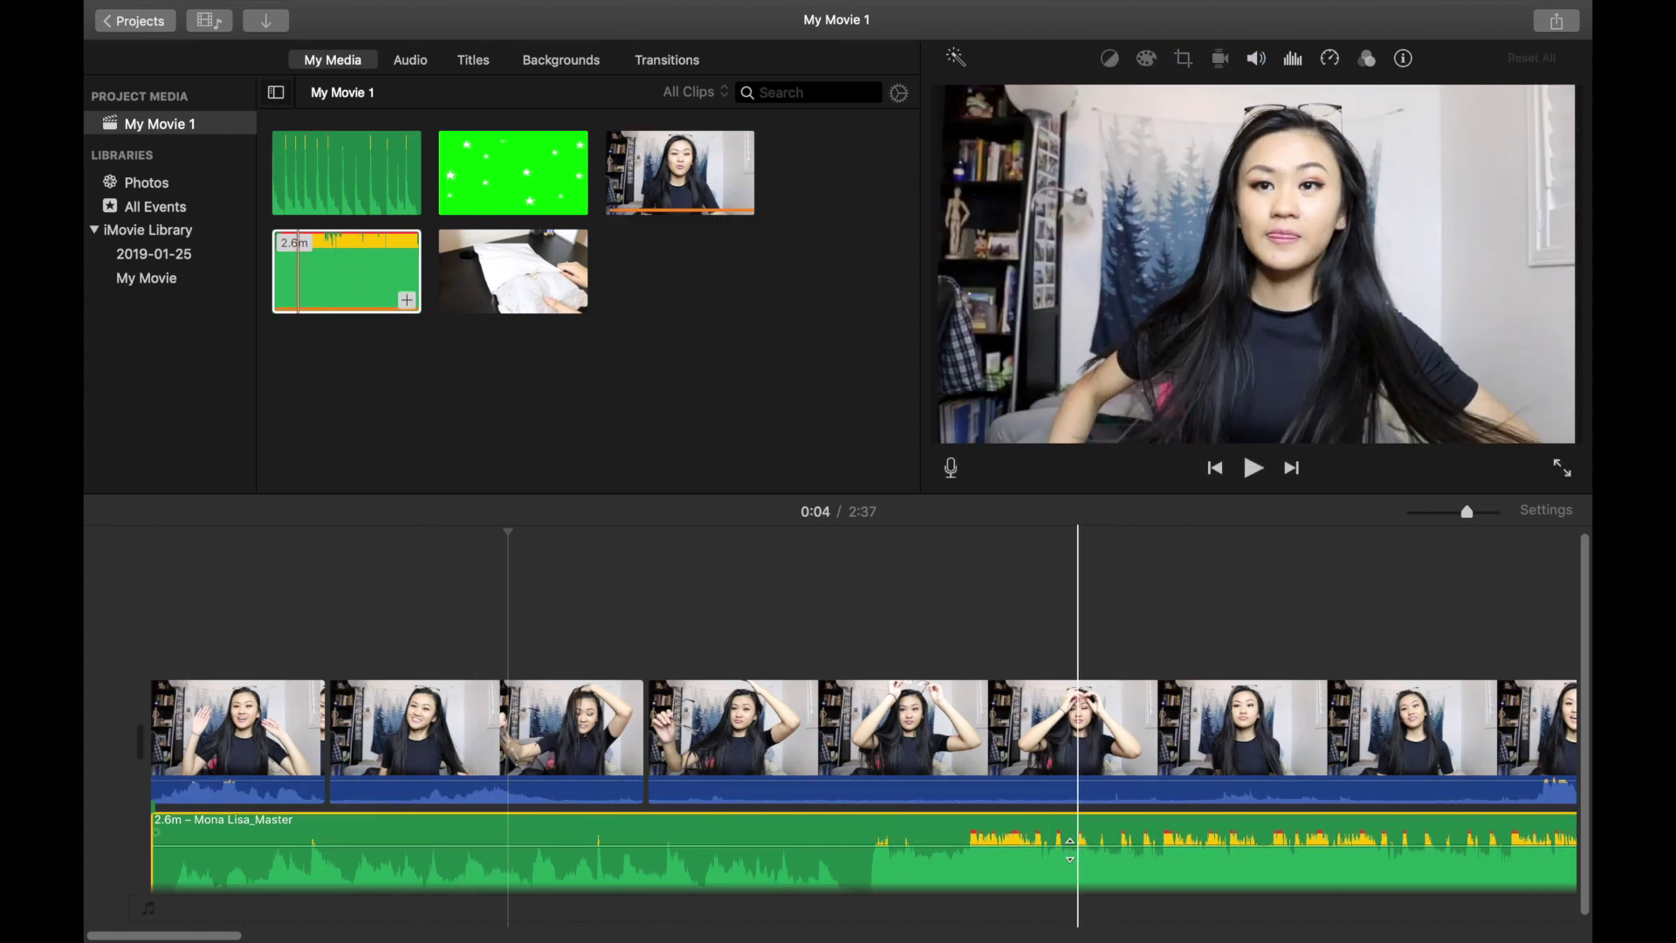
left_click_drag(1065, 834, 1066, 882)
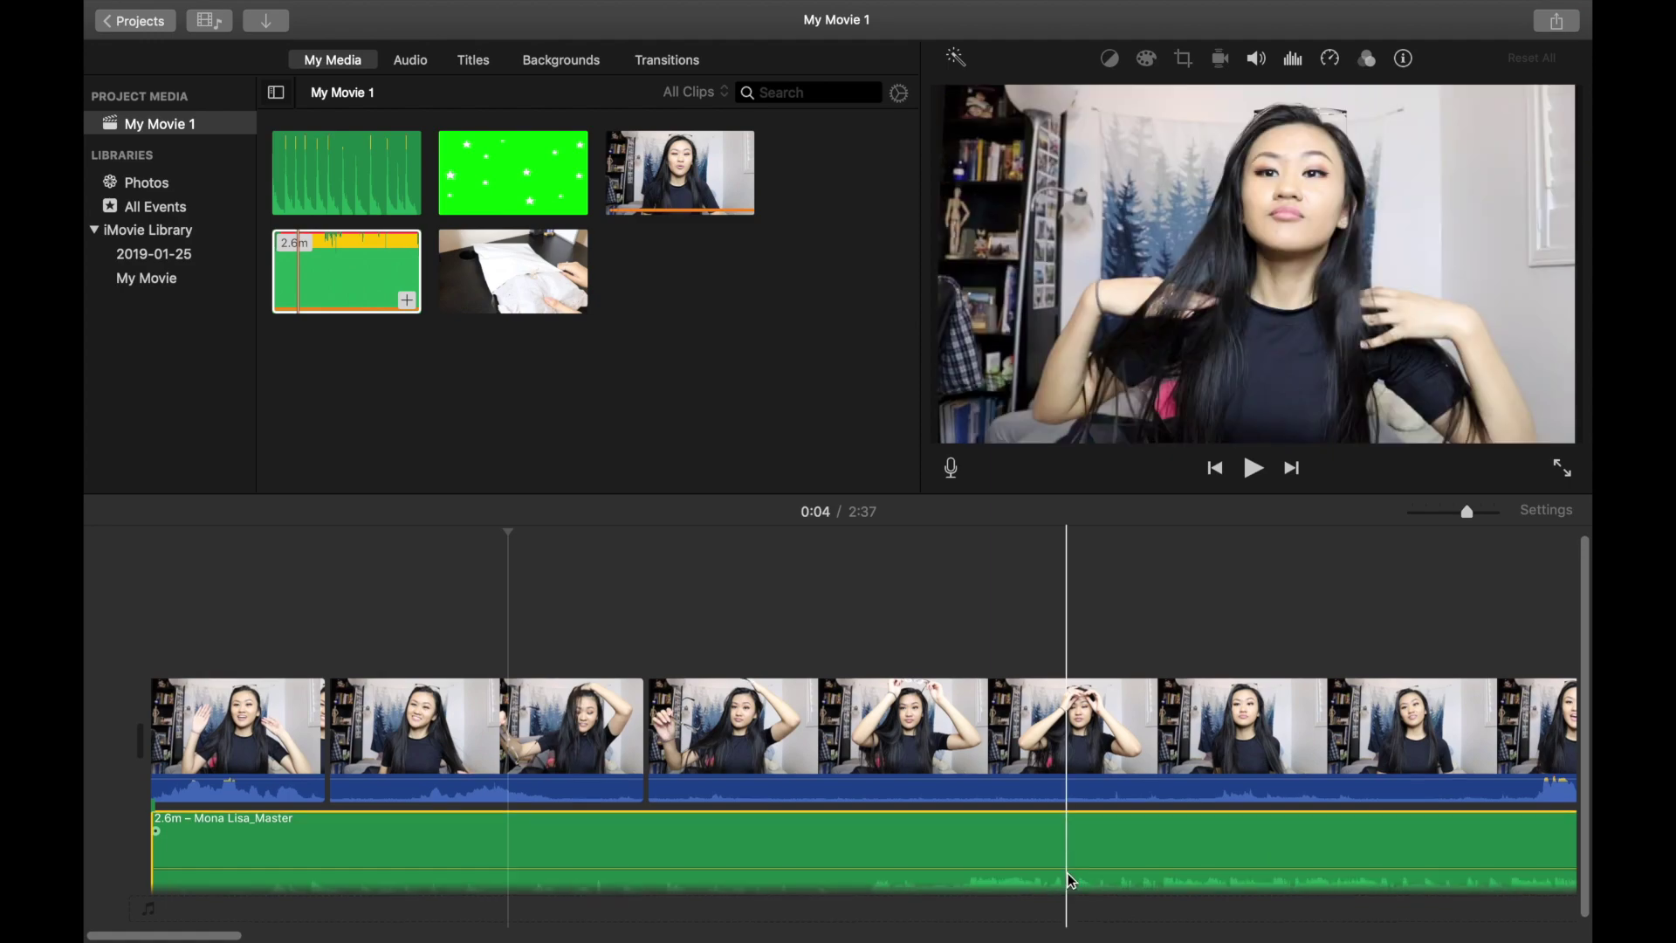
Step: Split the music at the end of the first clip and move its second part to start under the third clip
scroll(1055, 846, "right", 2)
left_click(530, 846)
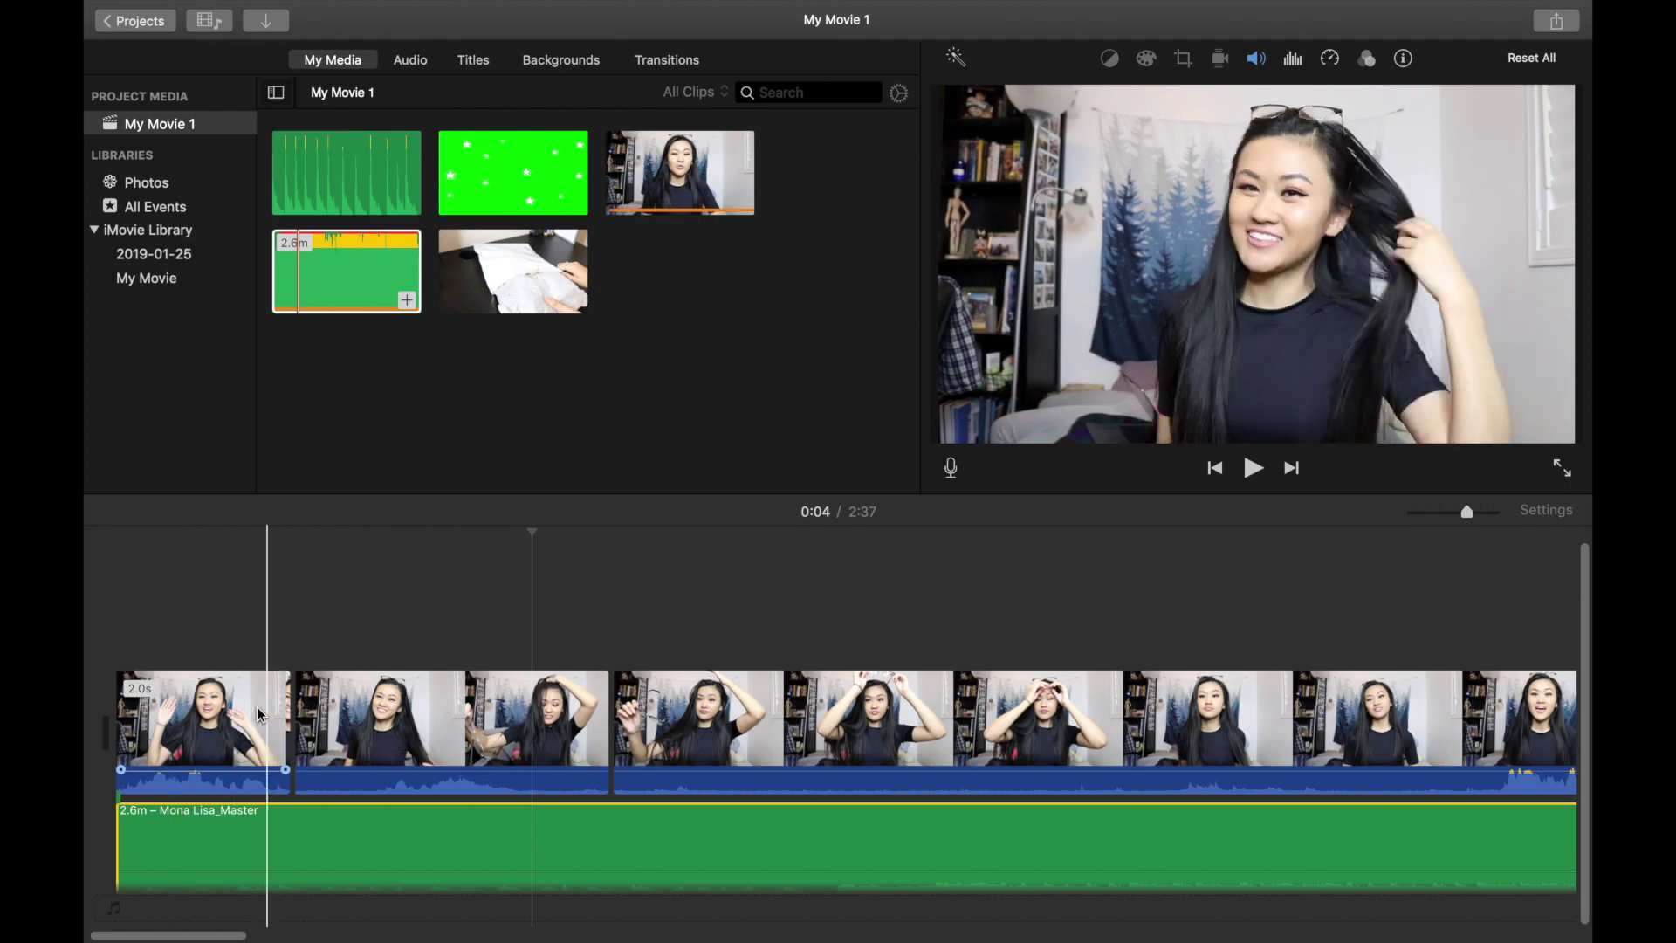
key("super+minus")
left_click(299, 665)
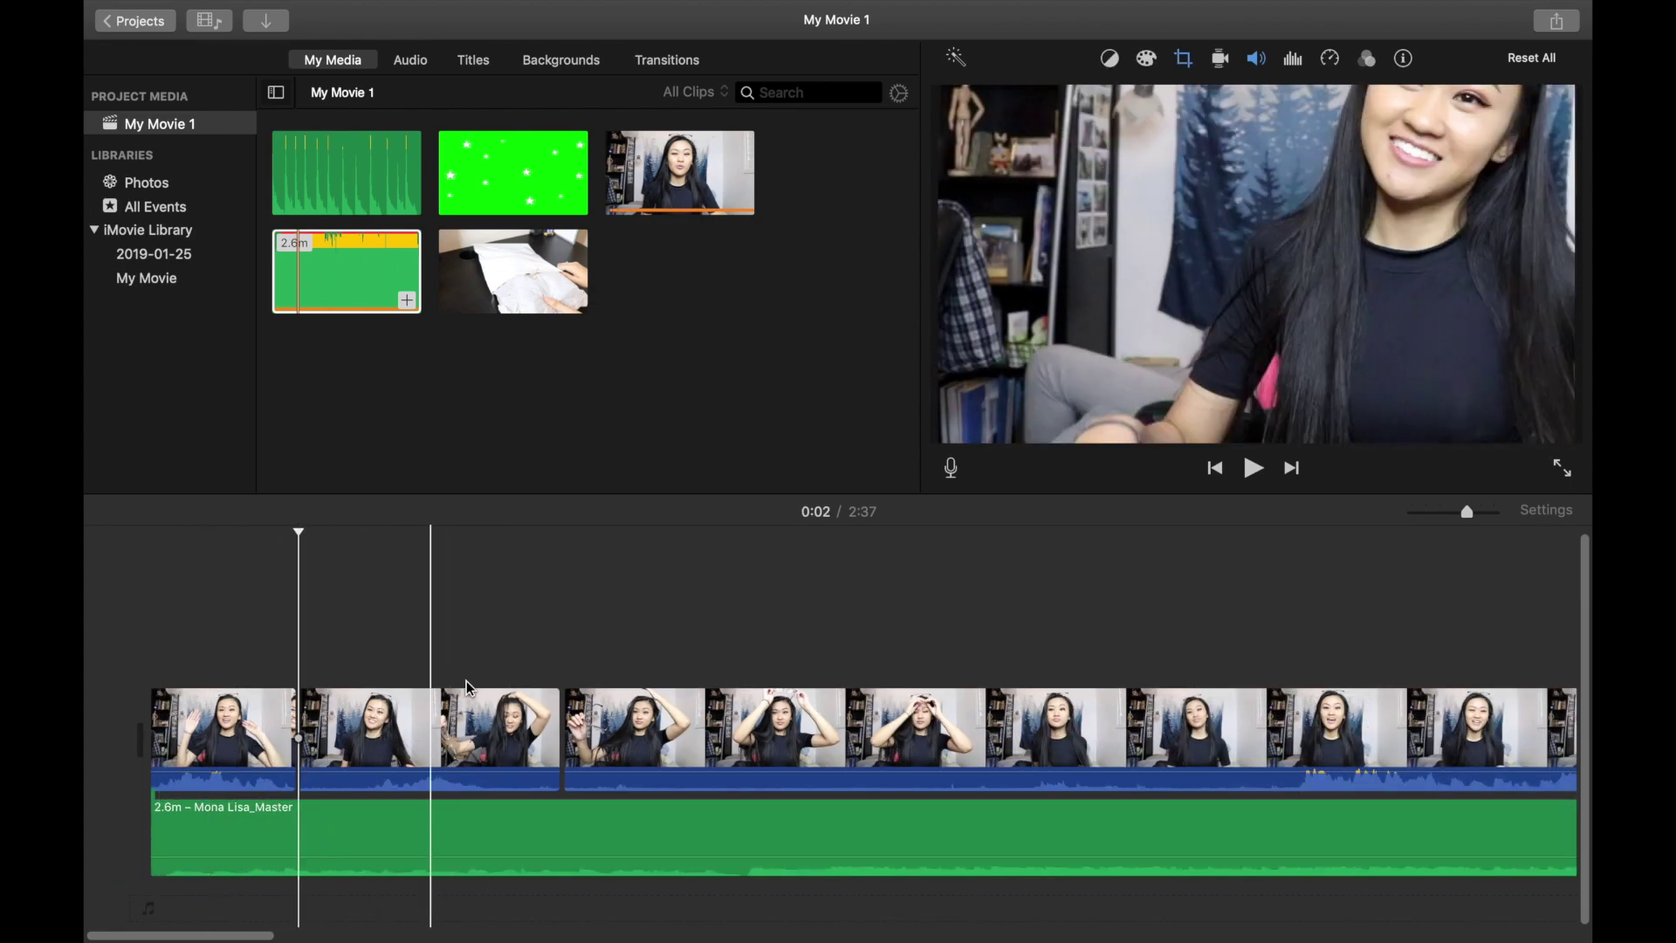
left_click(233, 670)
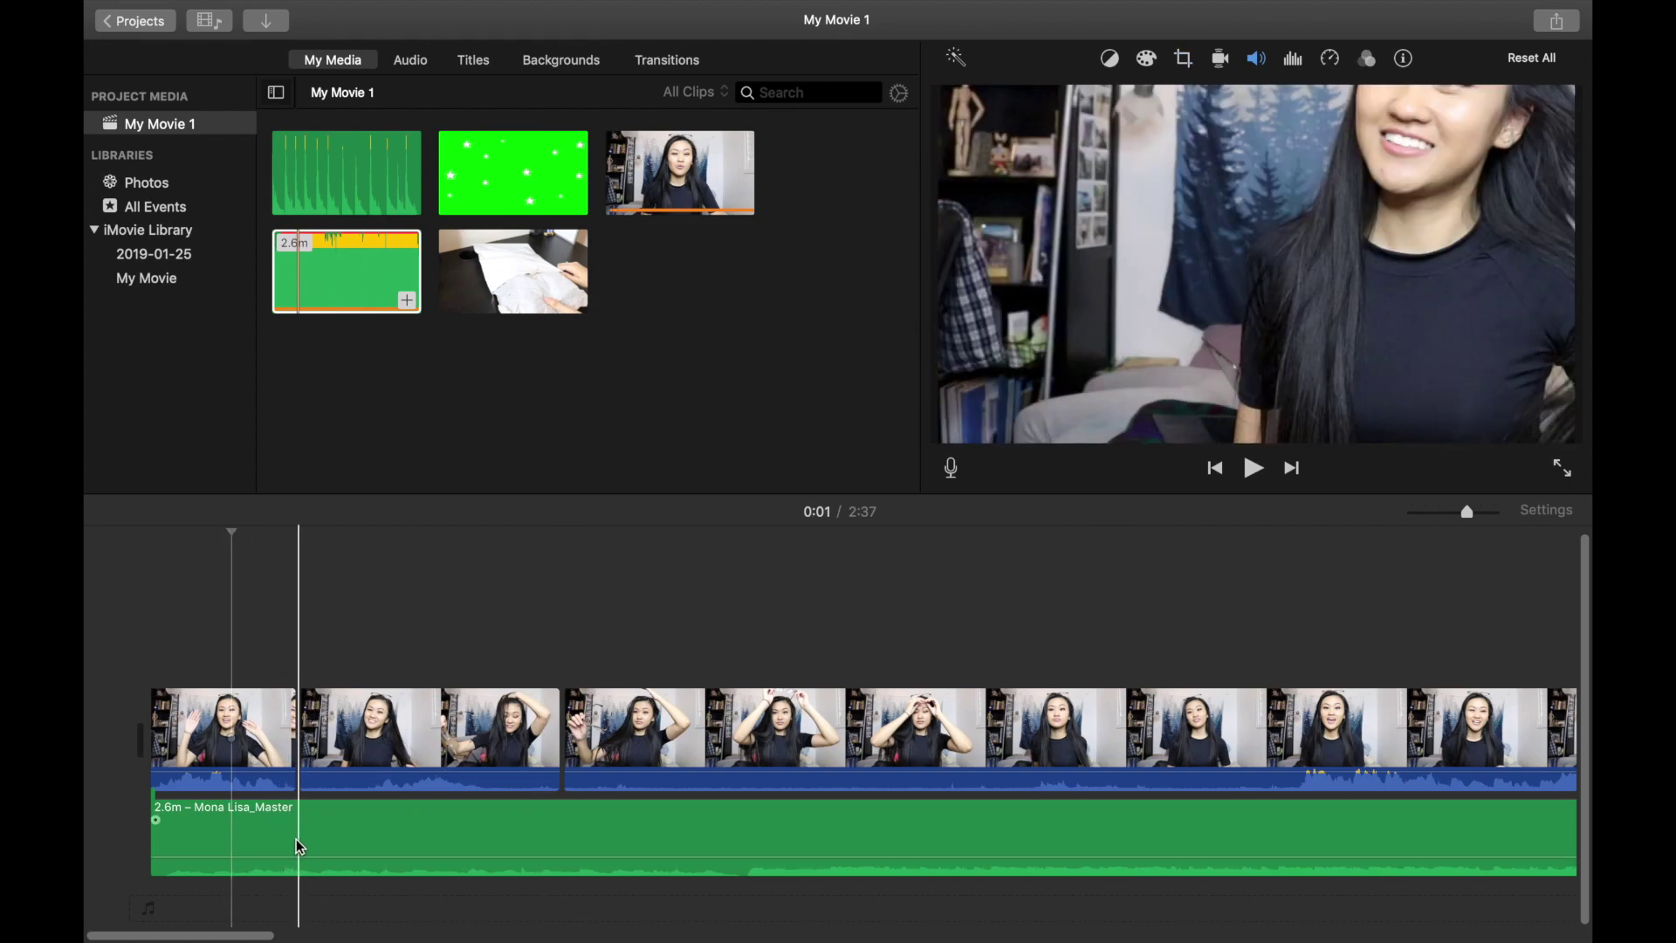
left_click(300, 829)
key("super+b")
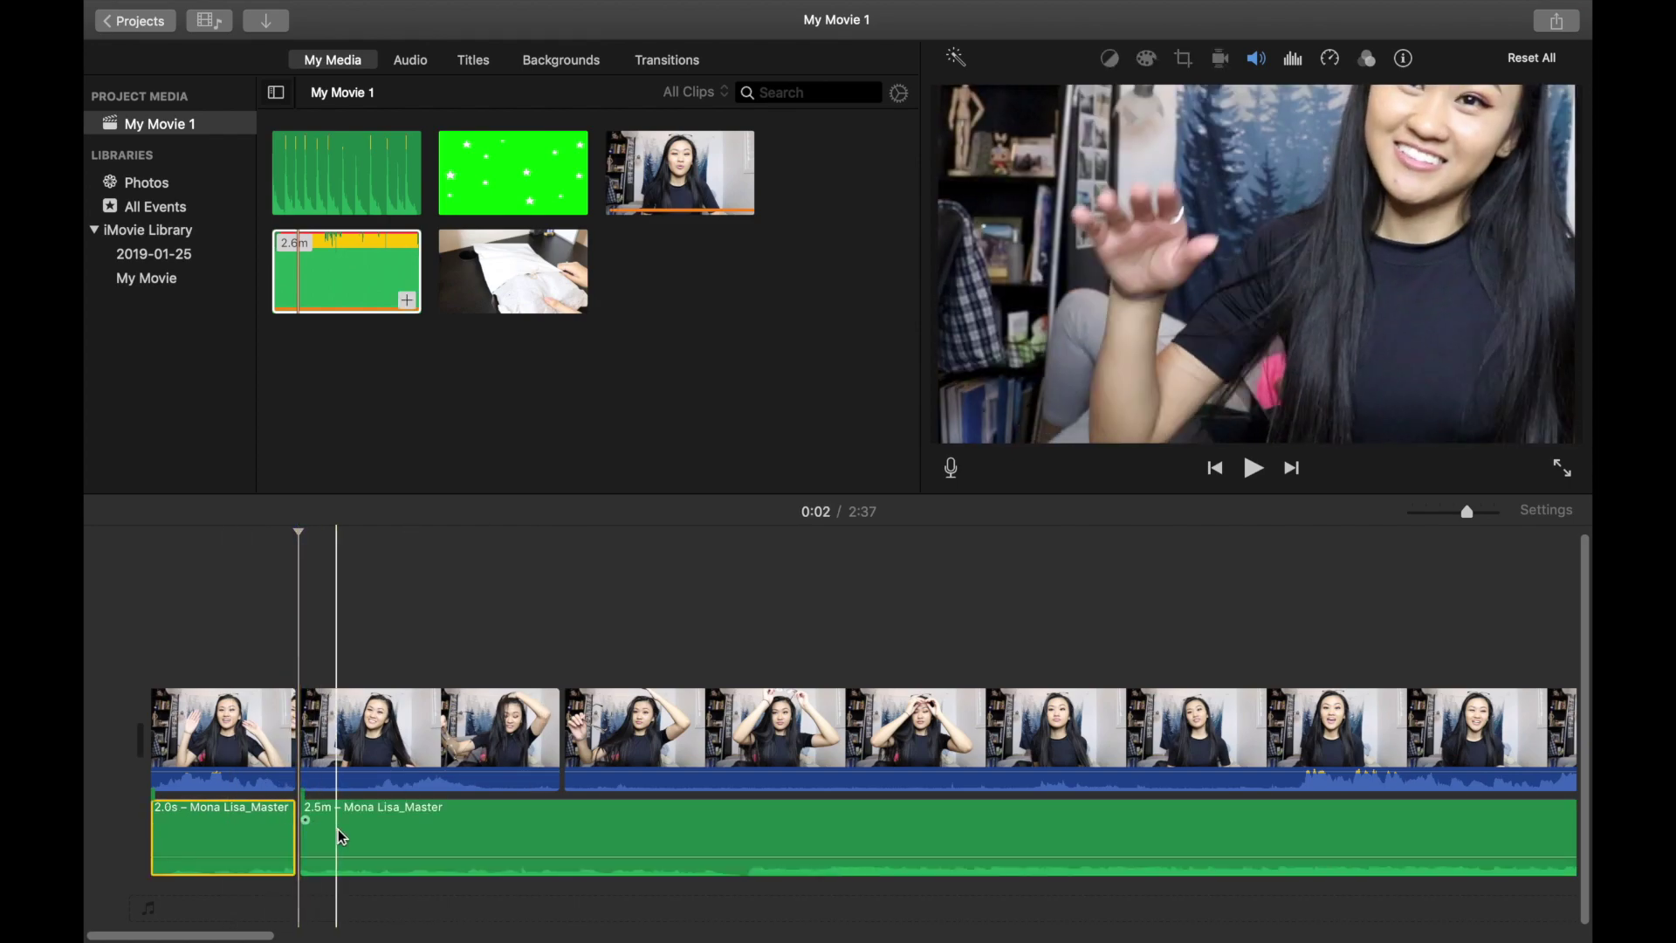
left_click_drag(339, 831, 600, 849)
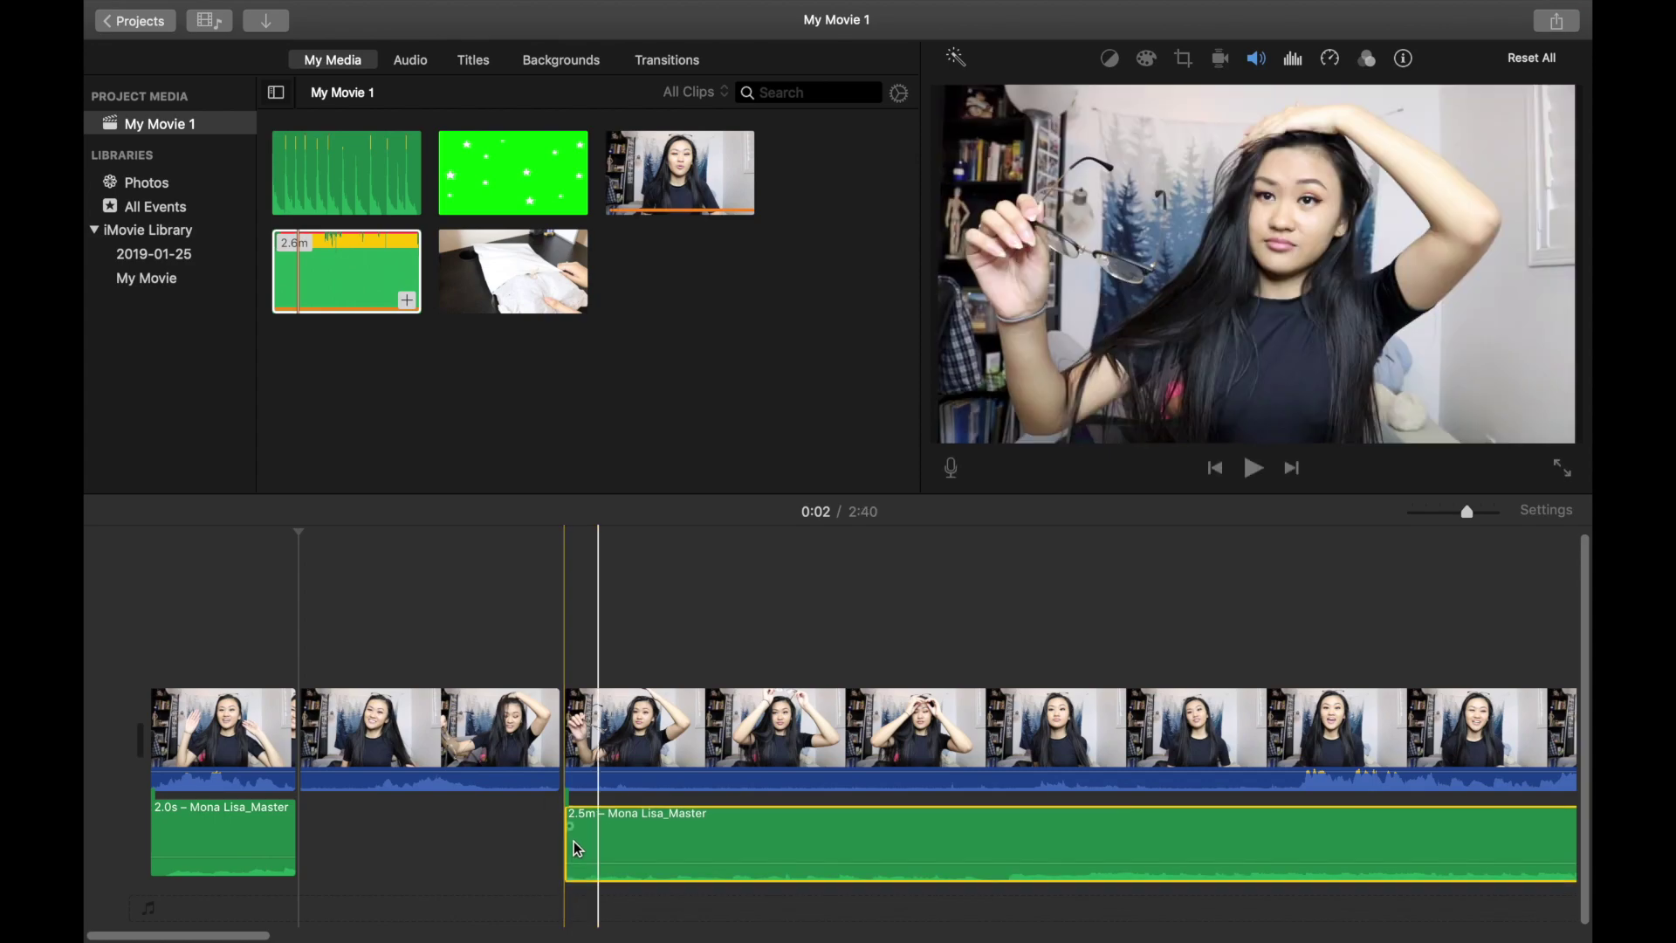
Step: Split the third clip at 0:15 and move the second music part to start at that cut
scroll(150, 804, "right", 5)
left_click(941, 751)
key("super+b")
left_click_drag(319, 818, 1040, 849)
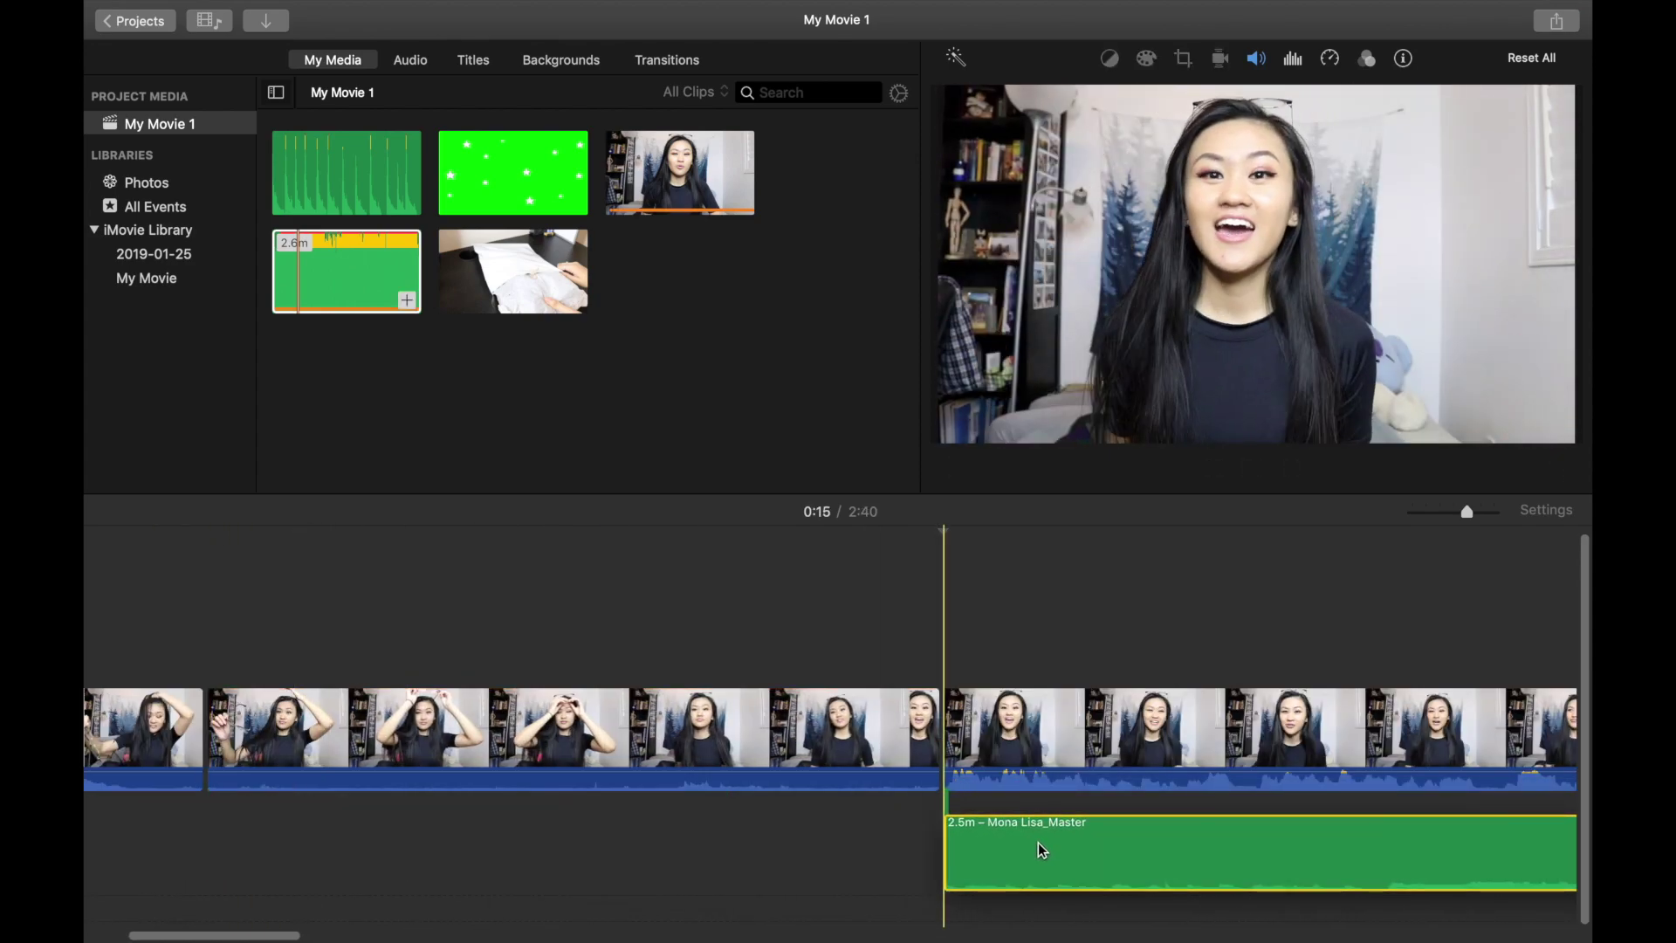
Step: Delete the clip section between the second clip and the start of the second music part, and play the movie
left_click(714, 755)
key("Delete")
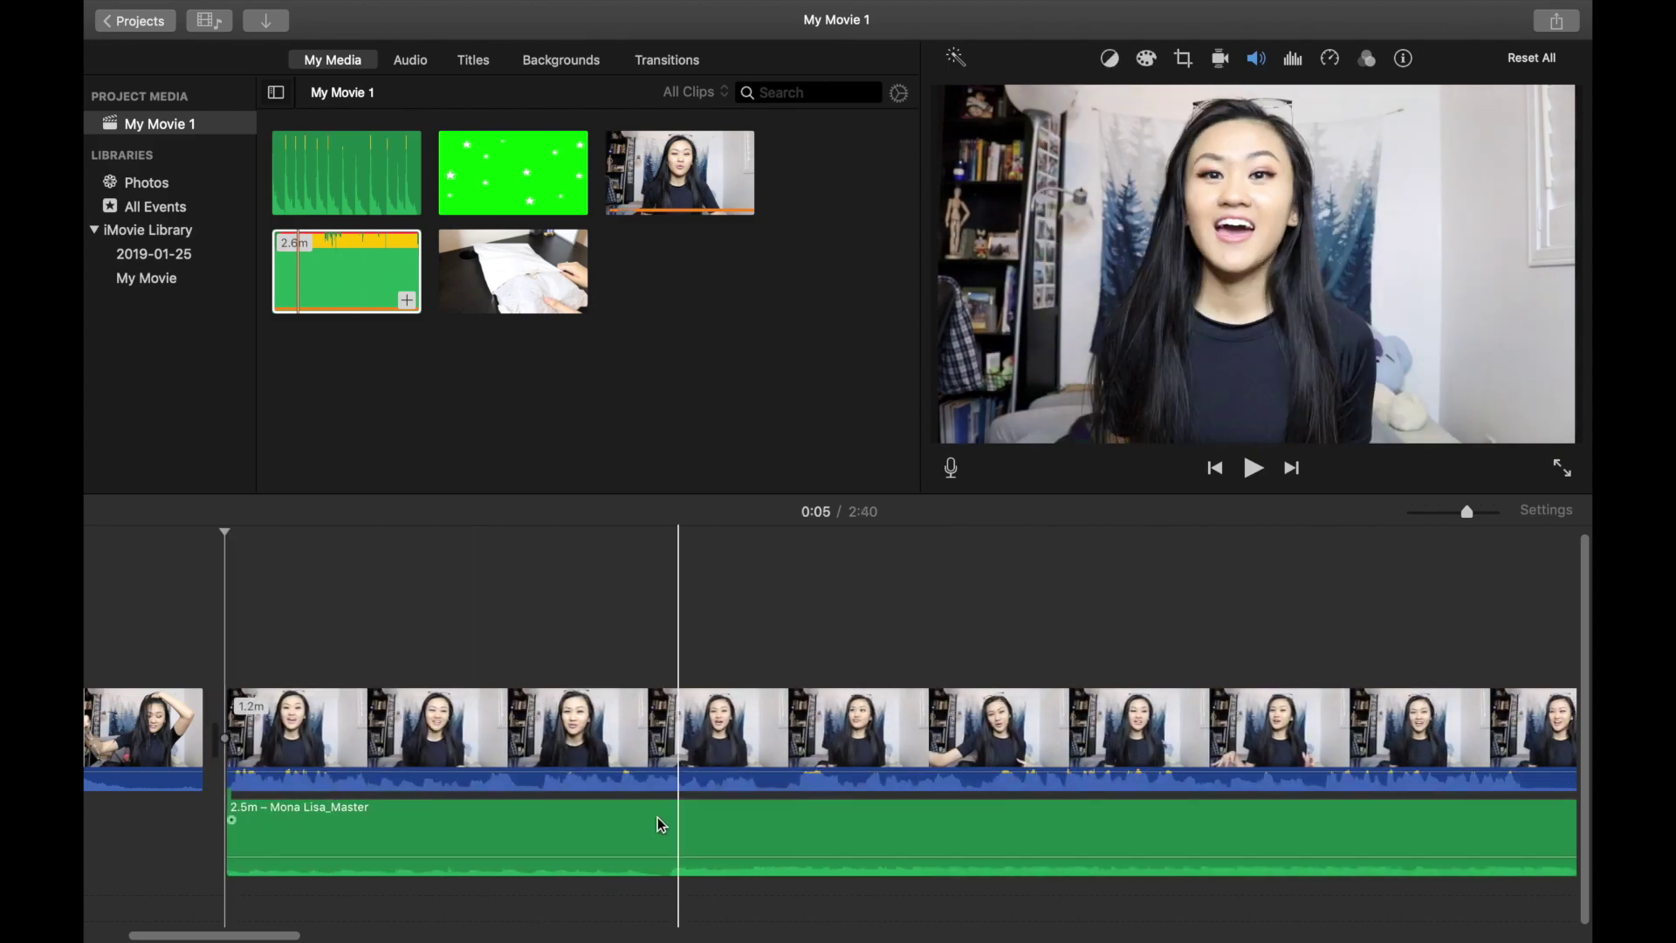
scroll(663, 823, "left", 5)
key("space")
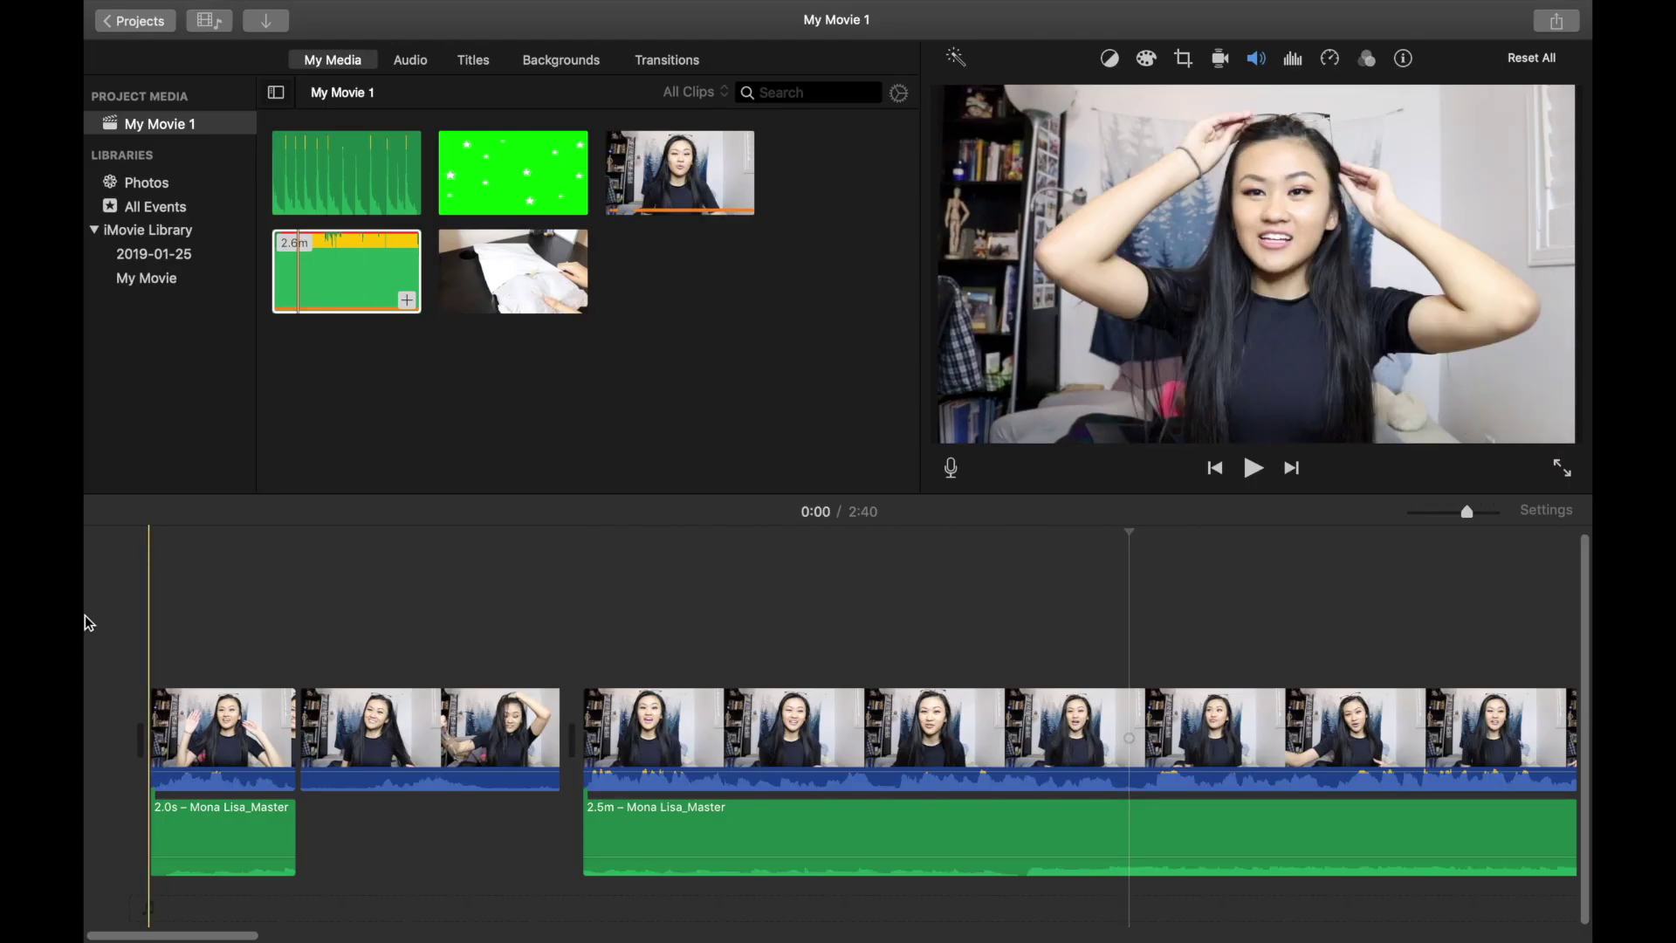
Step: Overlay the green-screen stars clip above the second clip, remove its dark opening, and realign it with the second clip's start
left_click(376, 629)
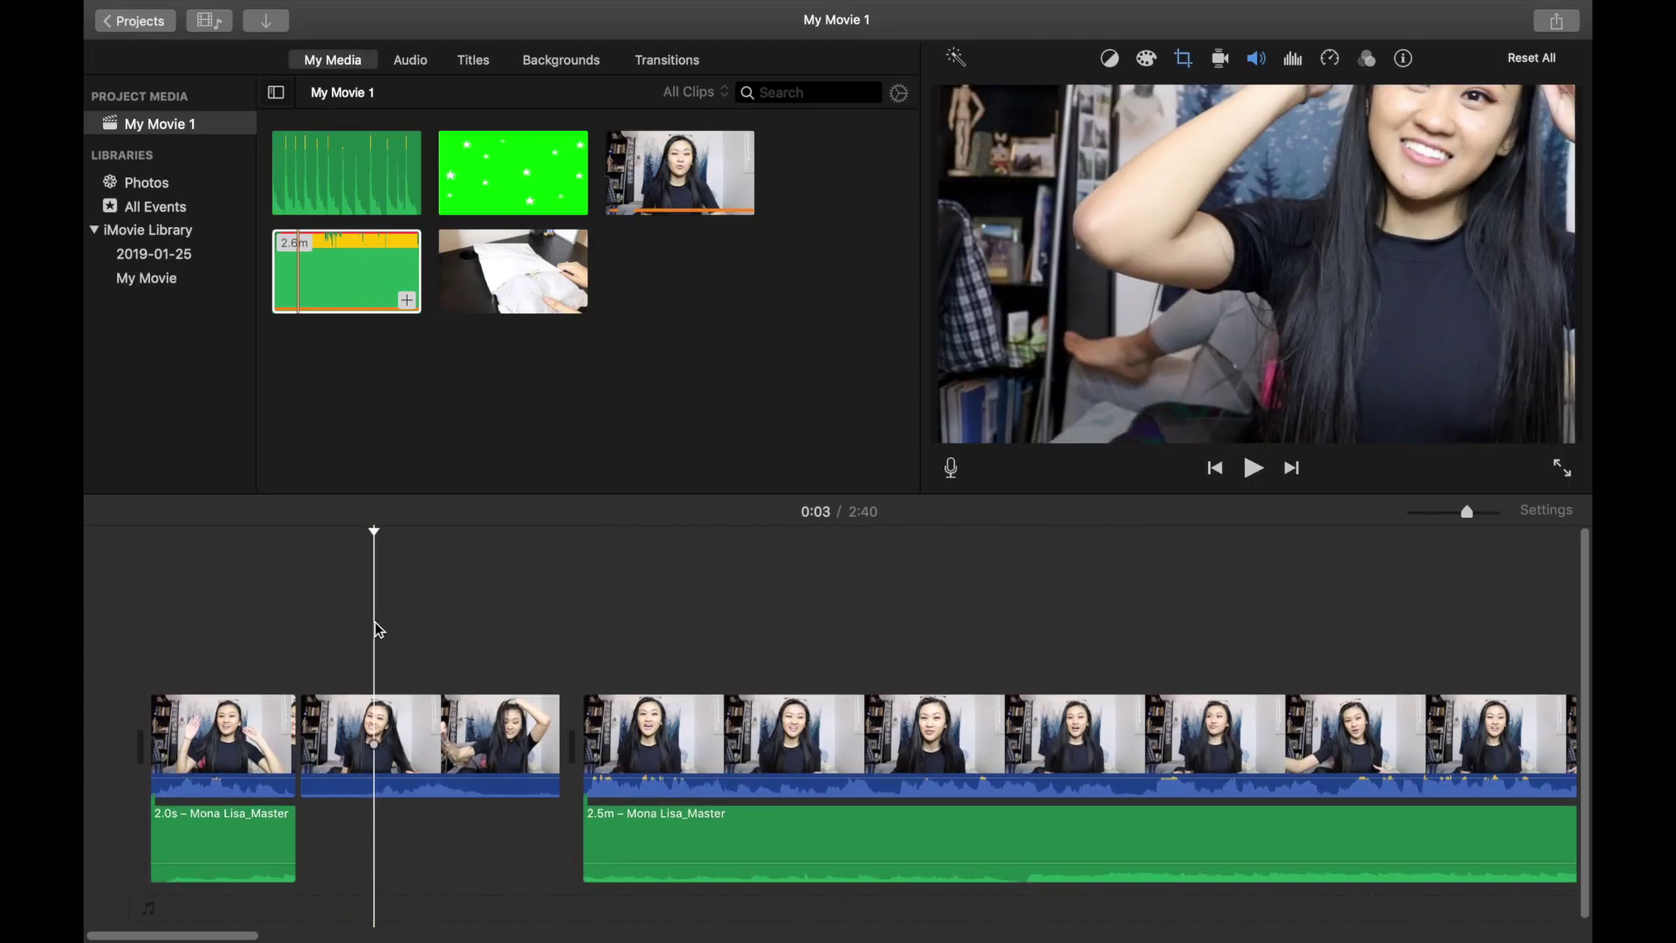
left_click(519, 179)
left_click(430, 633)
left_click(515, 157)
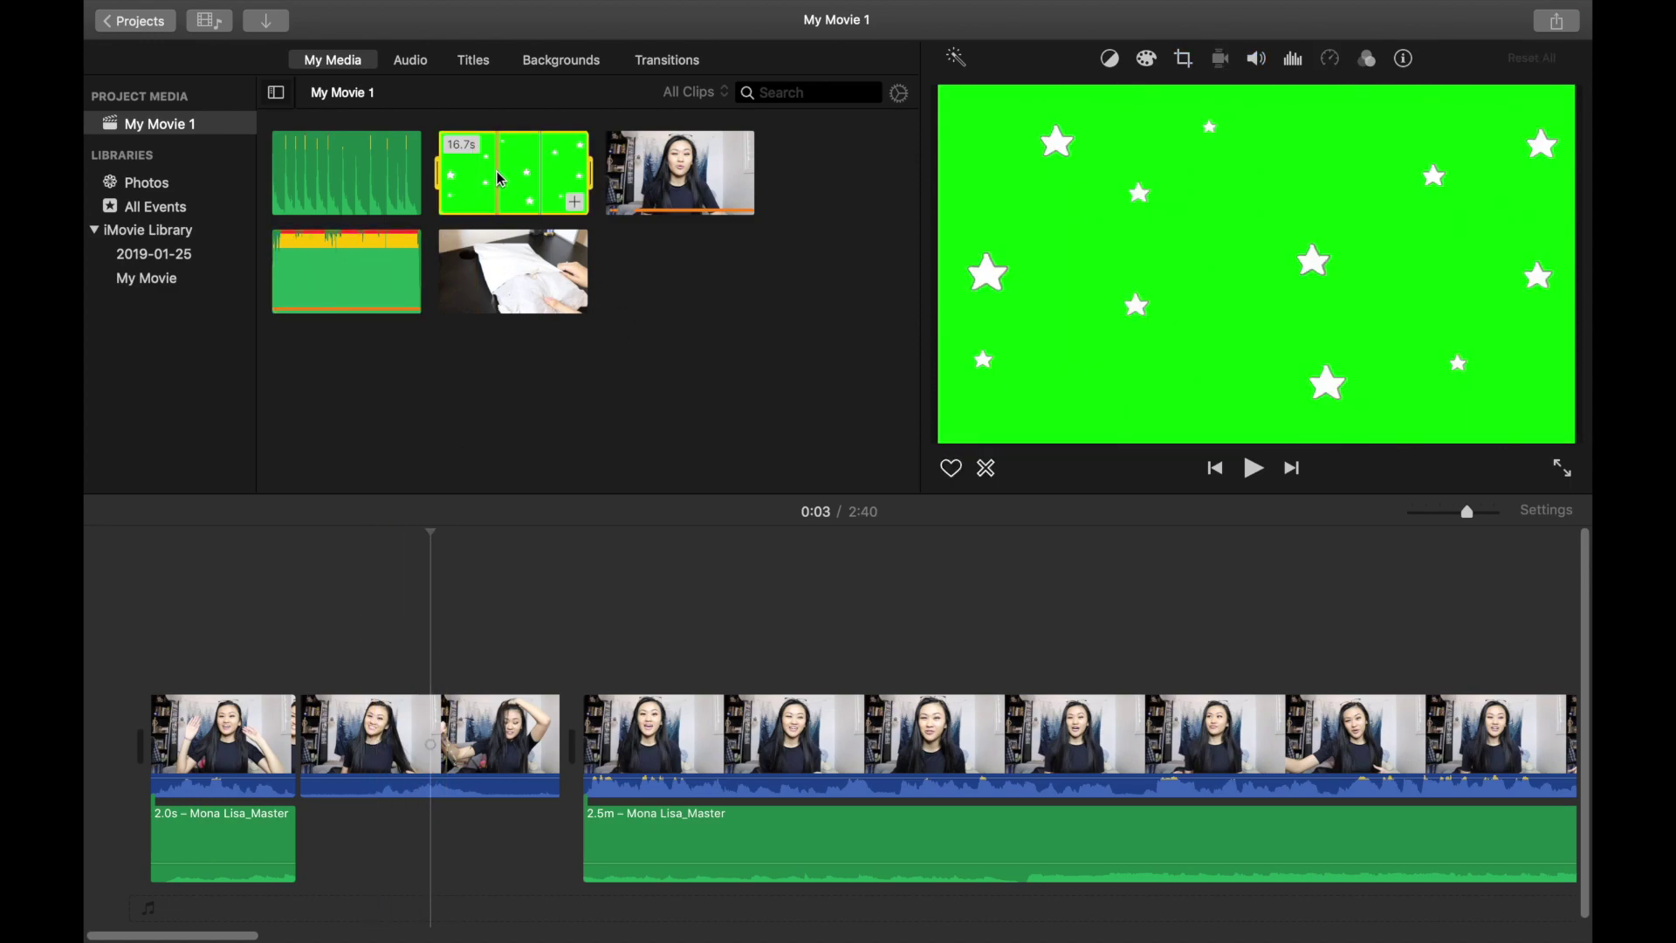
key("q")
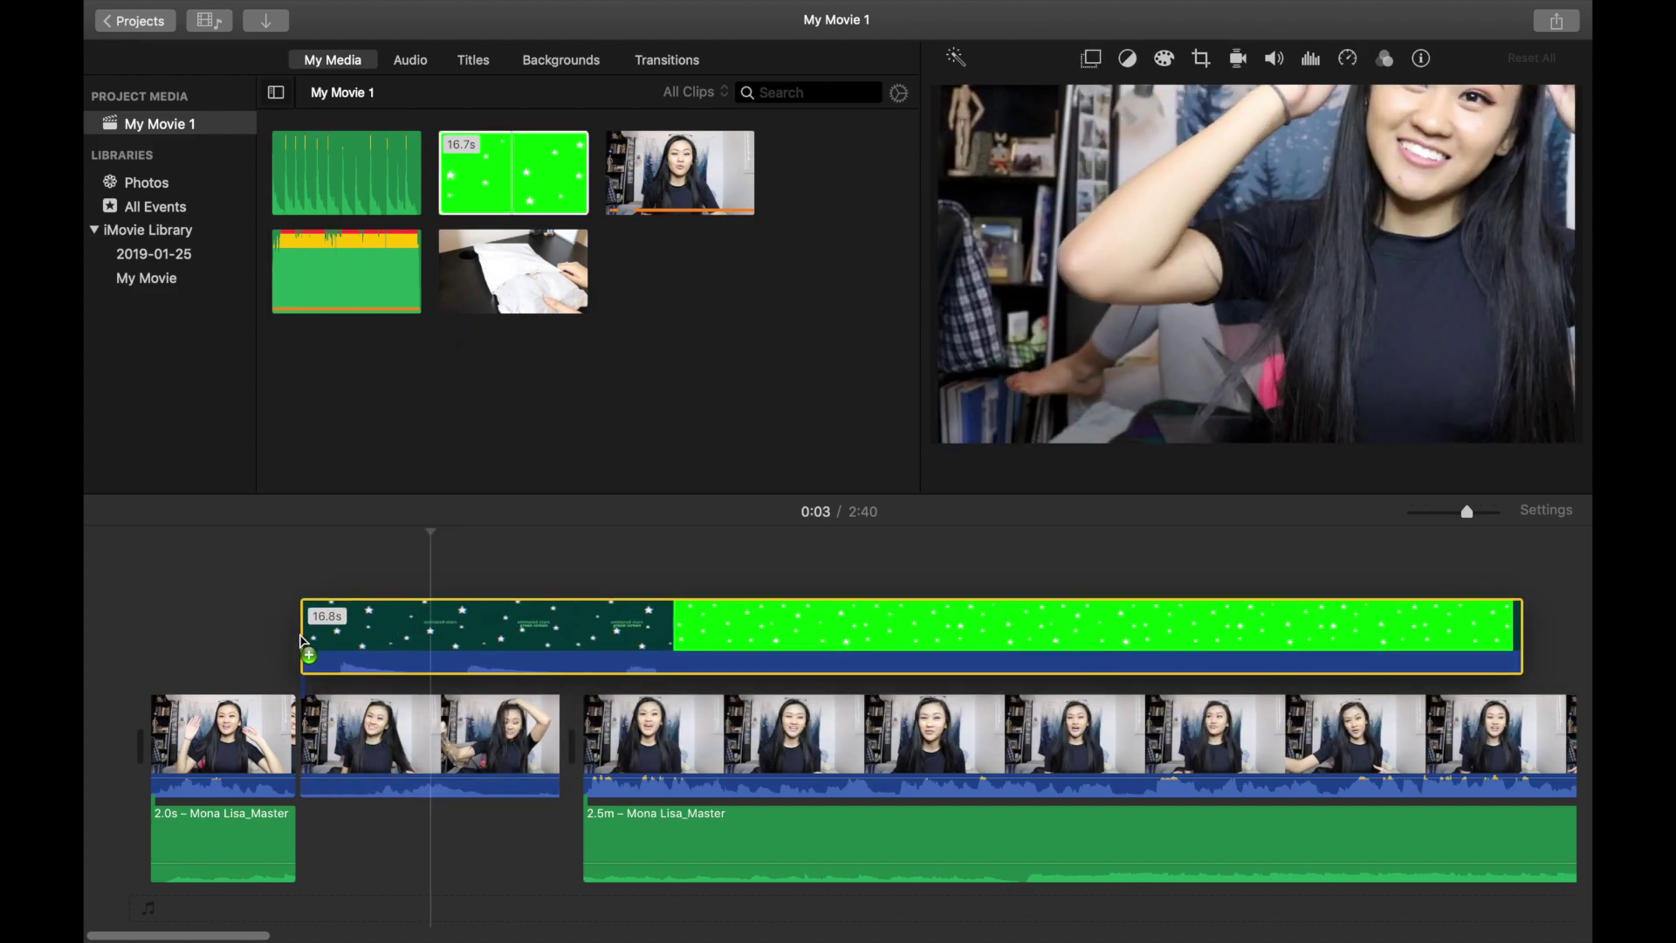
left_click(679, 635)
key("alt+slash")
left_click_drag(766, 626, 374, 623)
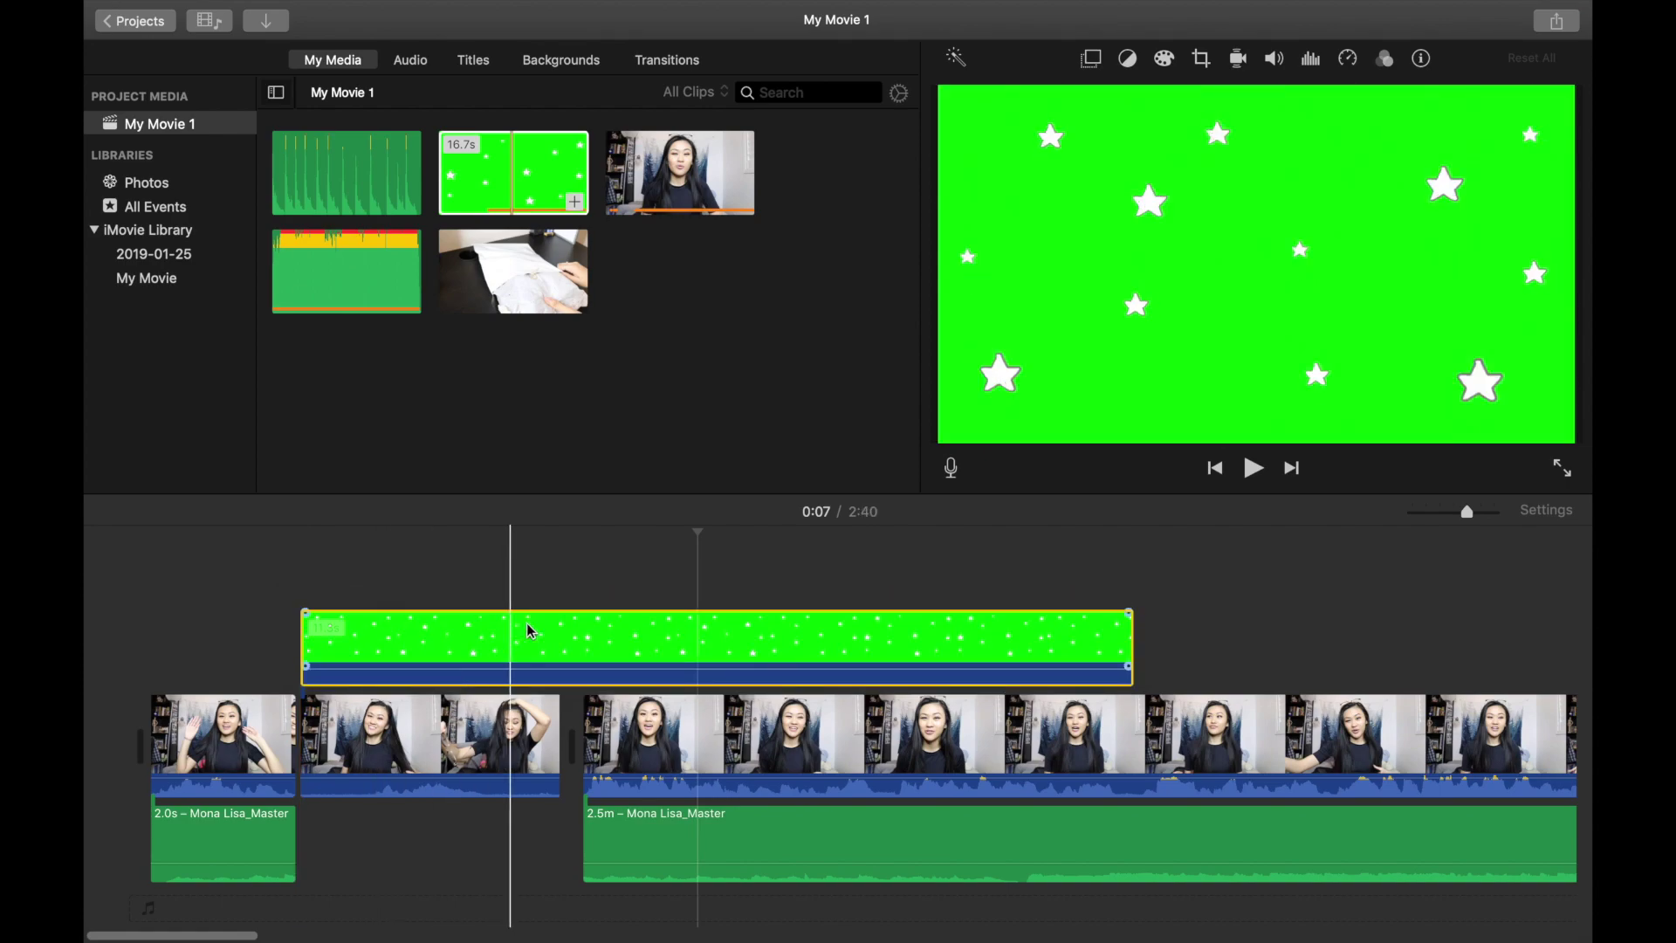
Step: Split the stars overlay at the end of the second clip and delete the remainder
left_click(580, 651)
key("super+b")
left_click(623, 646)
key("Delete")
left_click(357, 562)
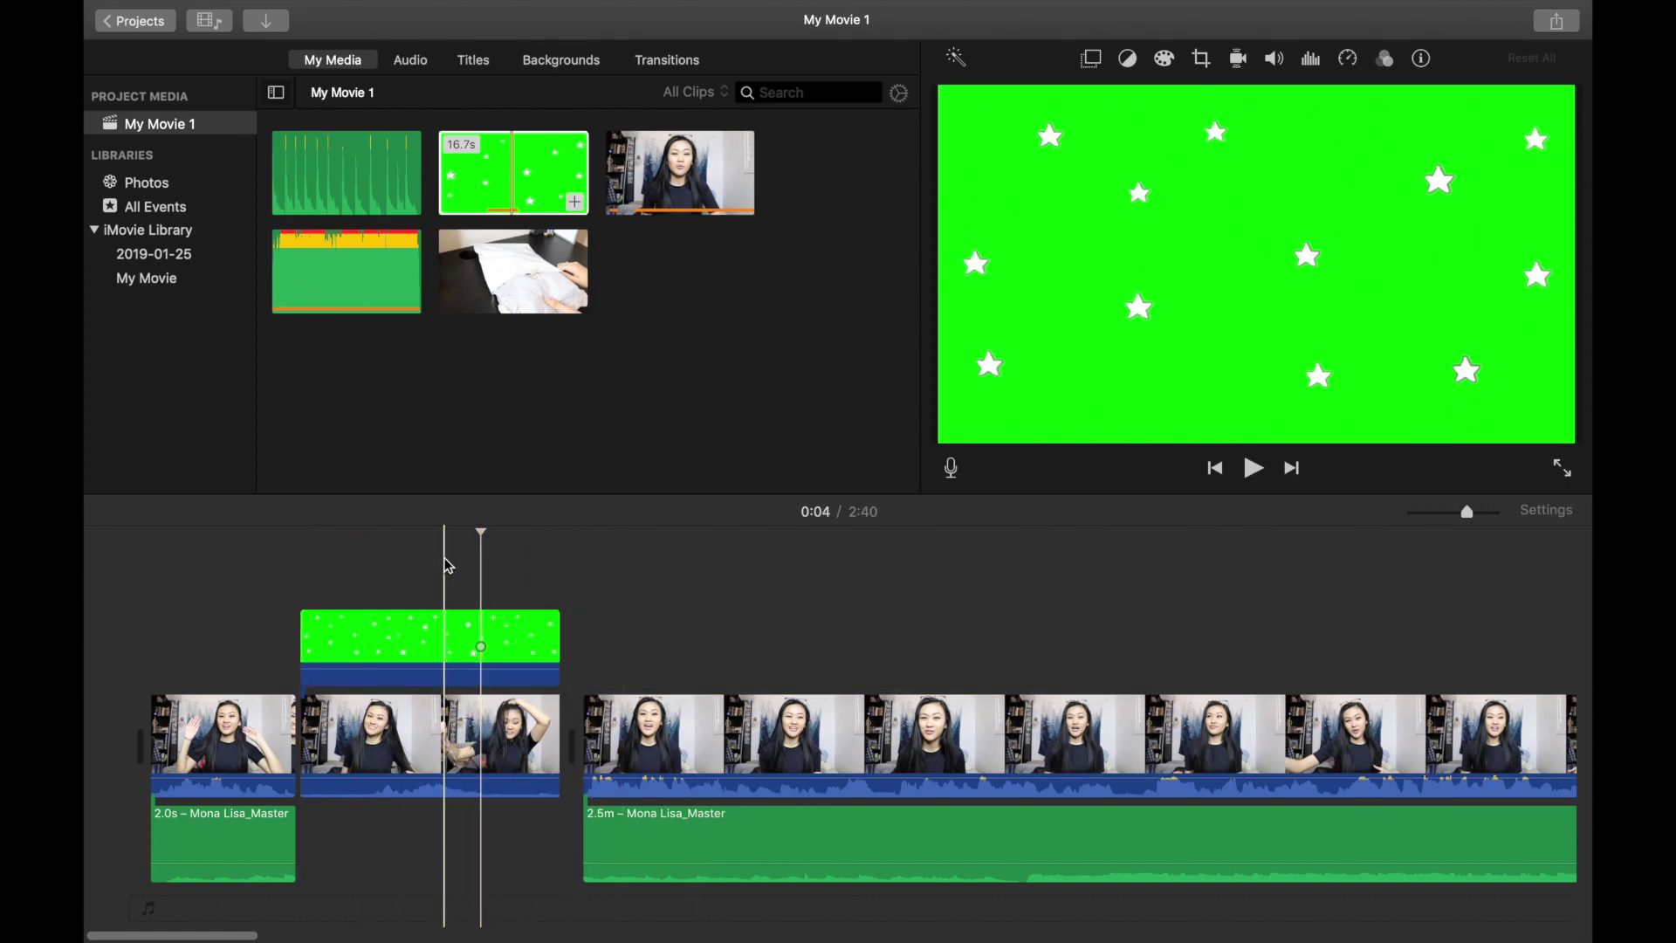
left_click(395, 560)
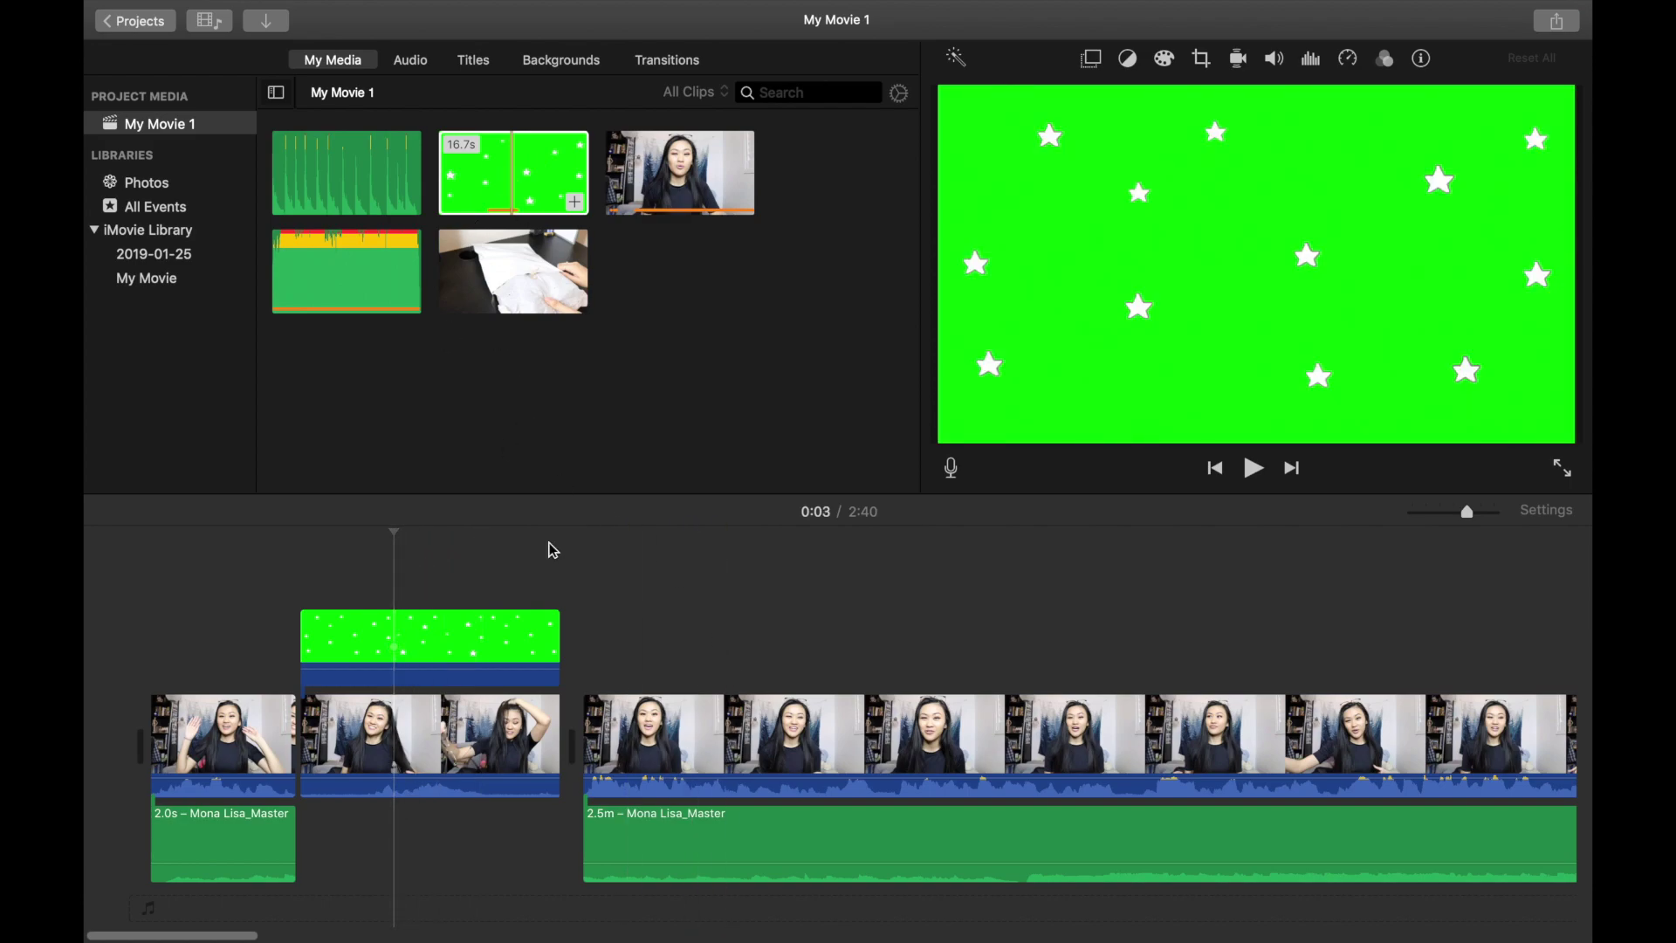
left_click(490, 641)
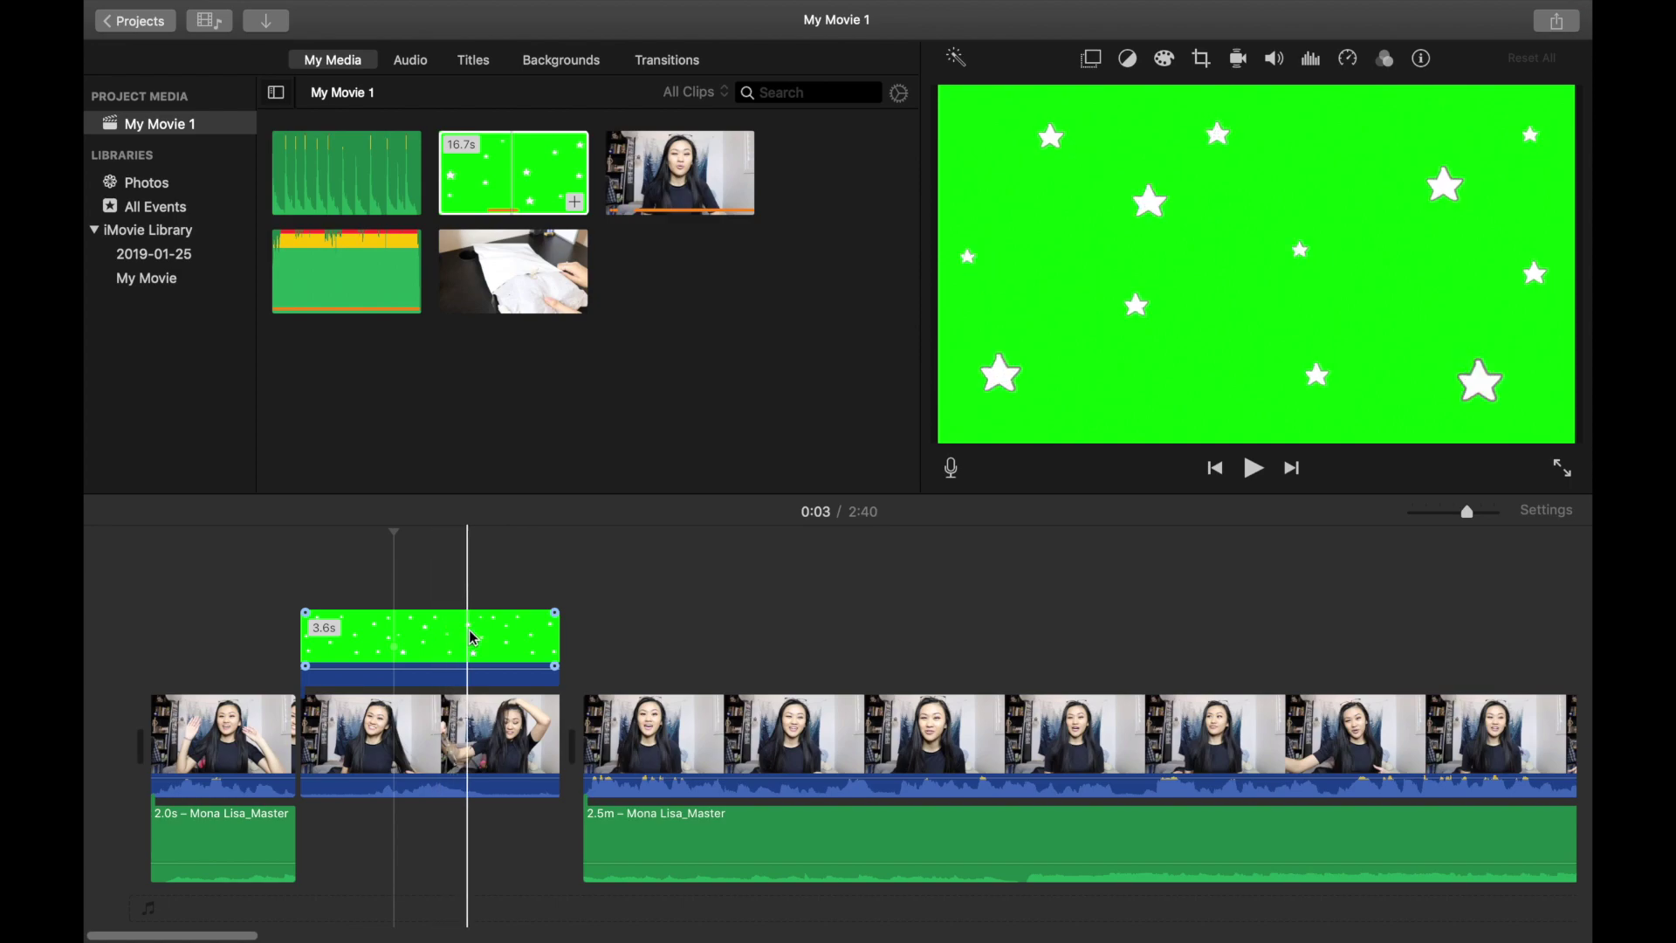
left_click(441, 777)
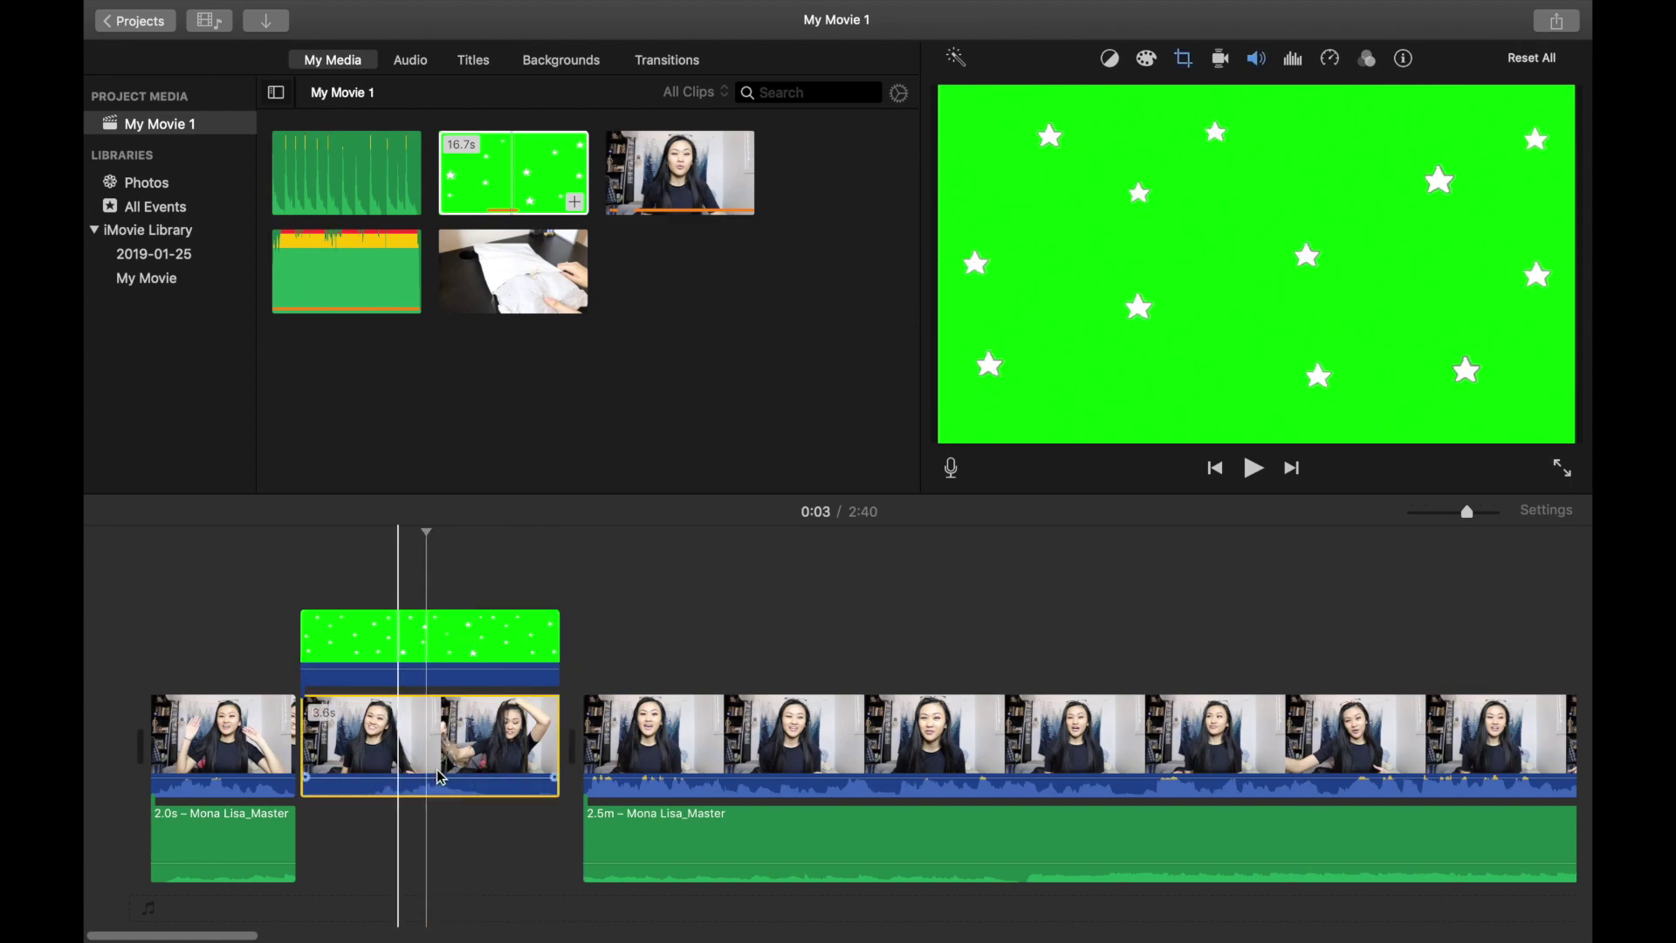
left_click(472, 646)
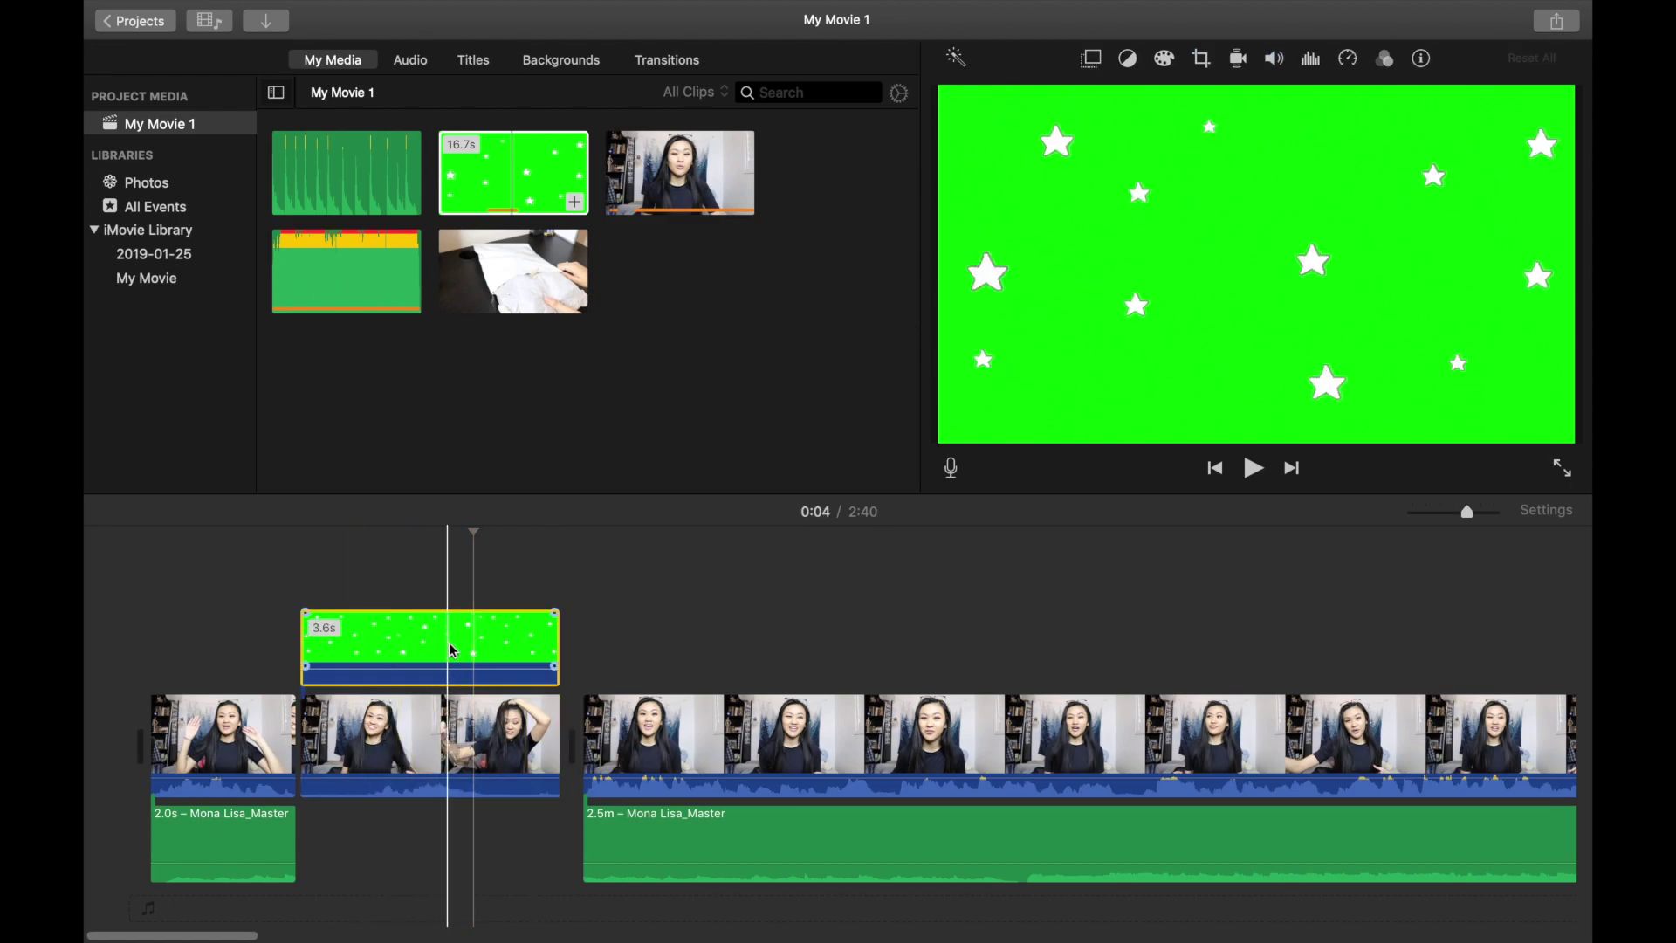
left_click(416, 644)
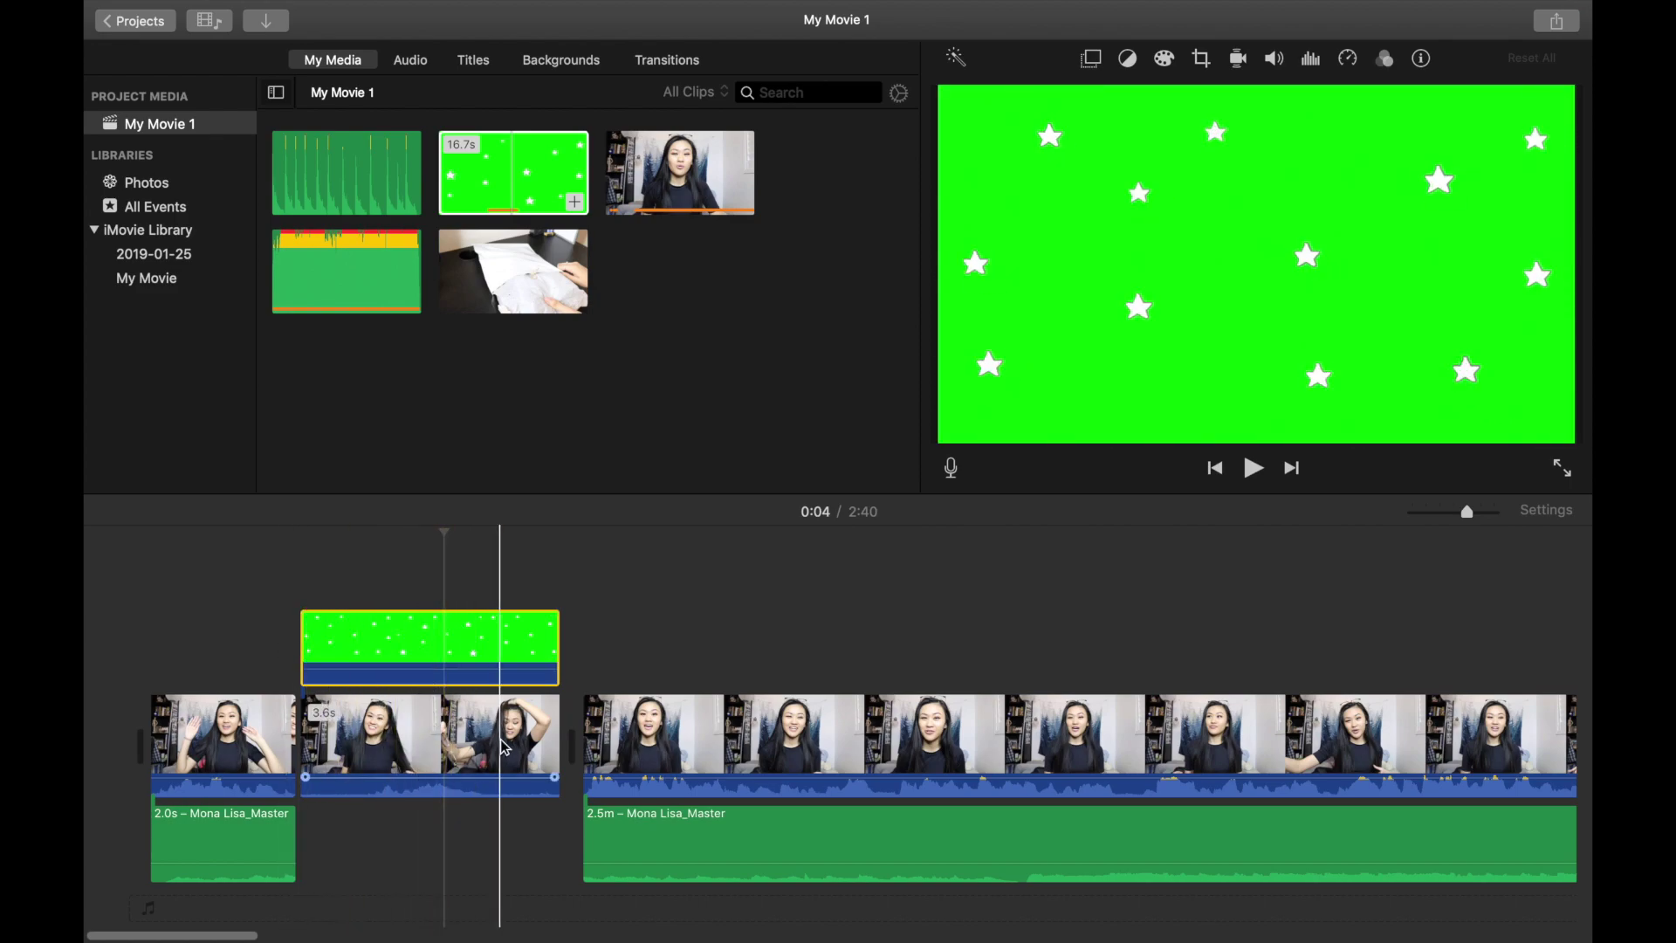
Step: Try shortening the stars overlay and placing another stars clip near the start of the third clip, and undo both changes
left_click(449, 187)
left_click_drag(364, 262, 573, 587)
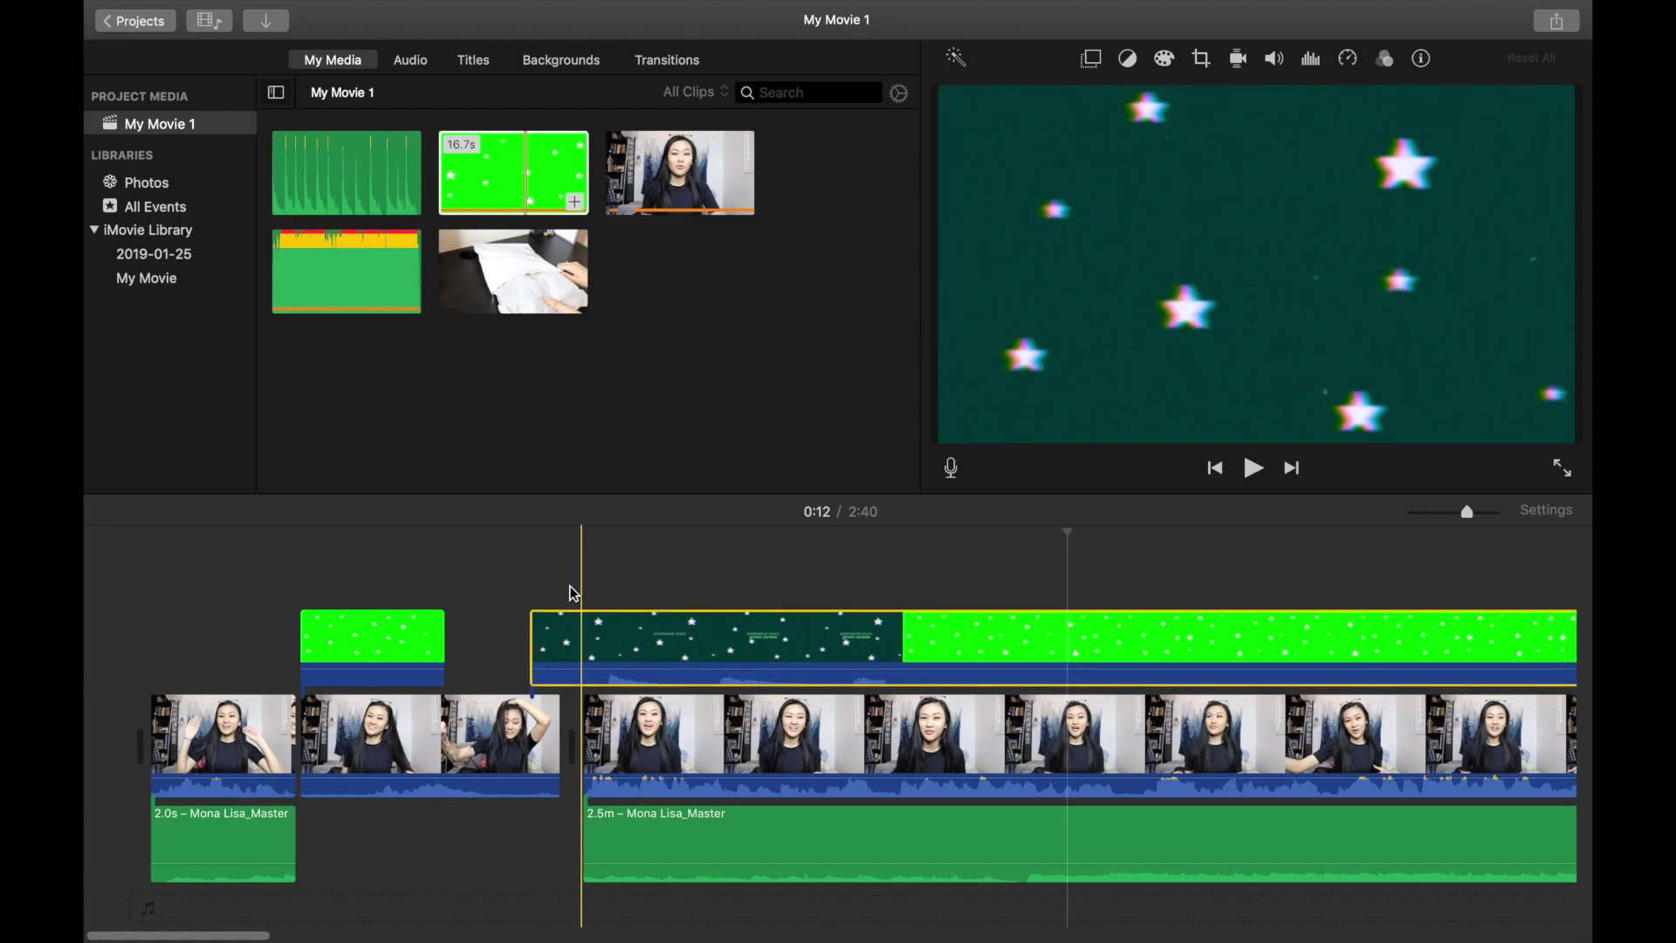
key("super+z")
key("super+z")
left_click(441, 622)
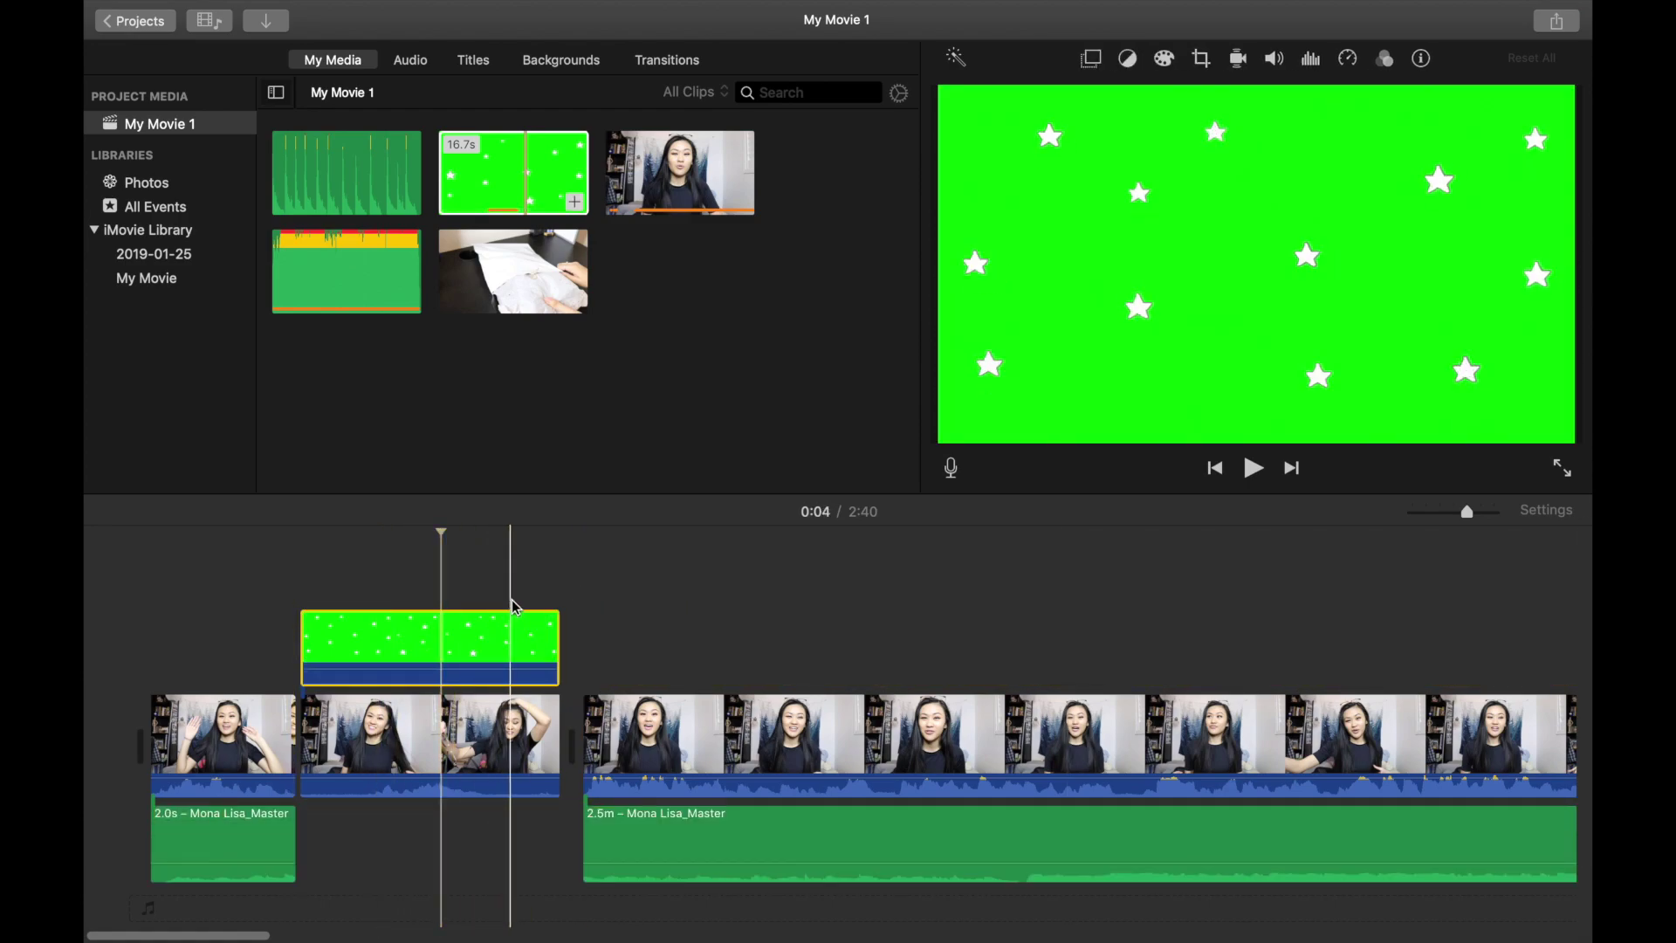
Step: Open the video overlay settings of the green-screen stars clip
left_click(484, 629)
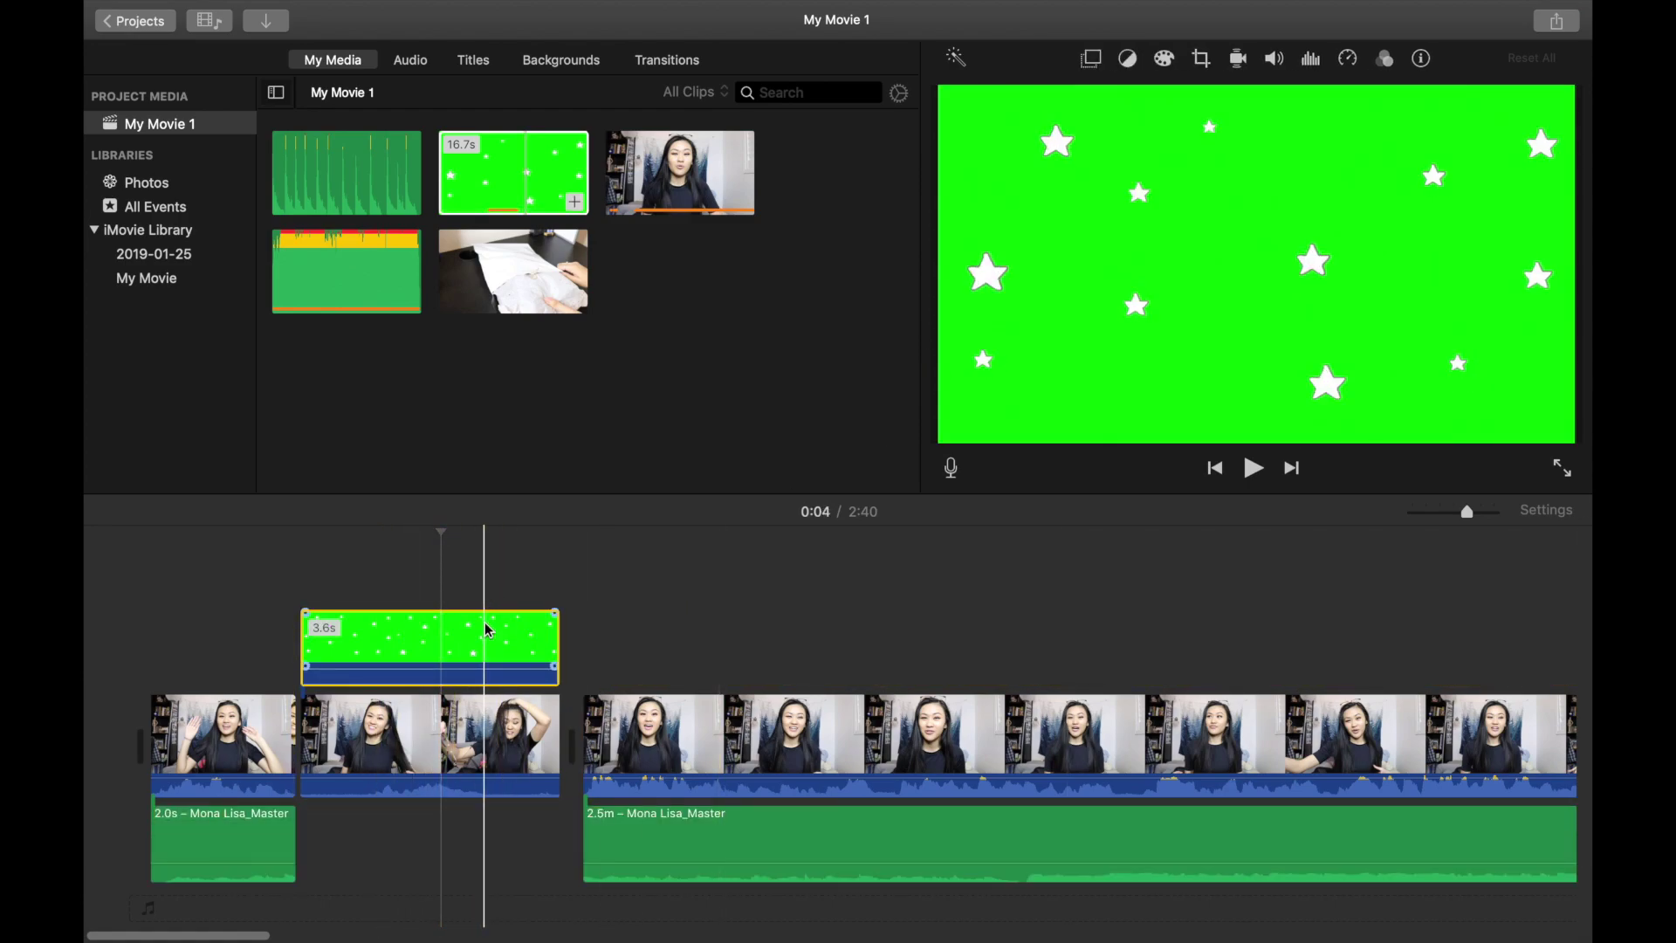
left_click(393, 622)
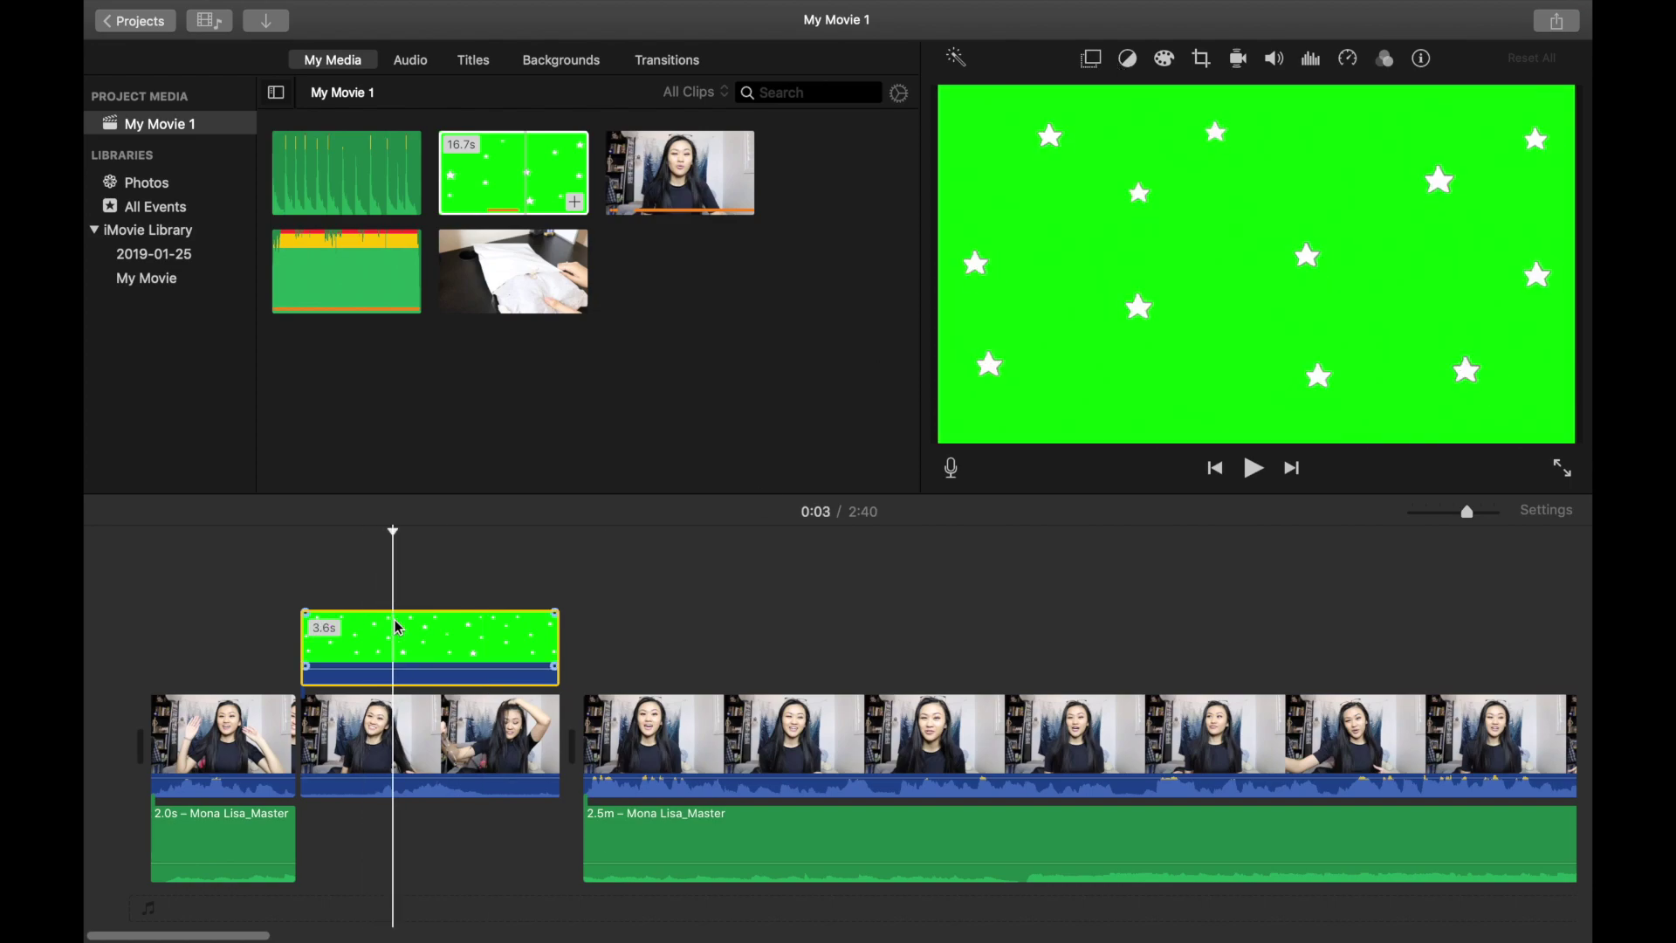
left_click(1092, 60)
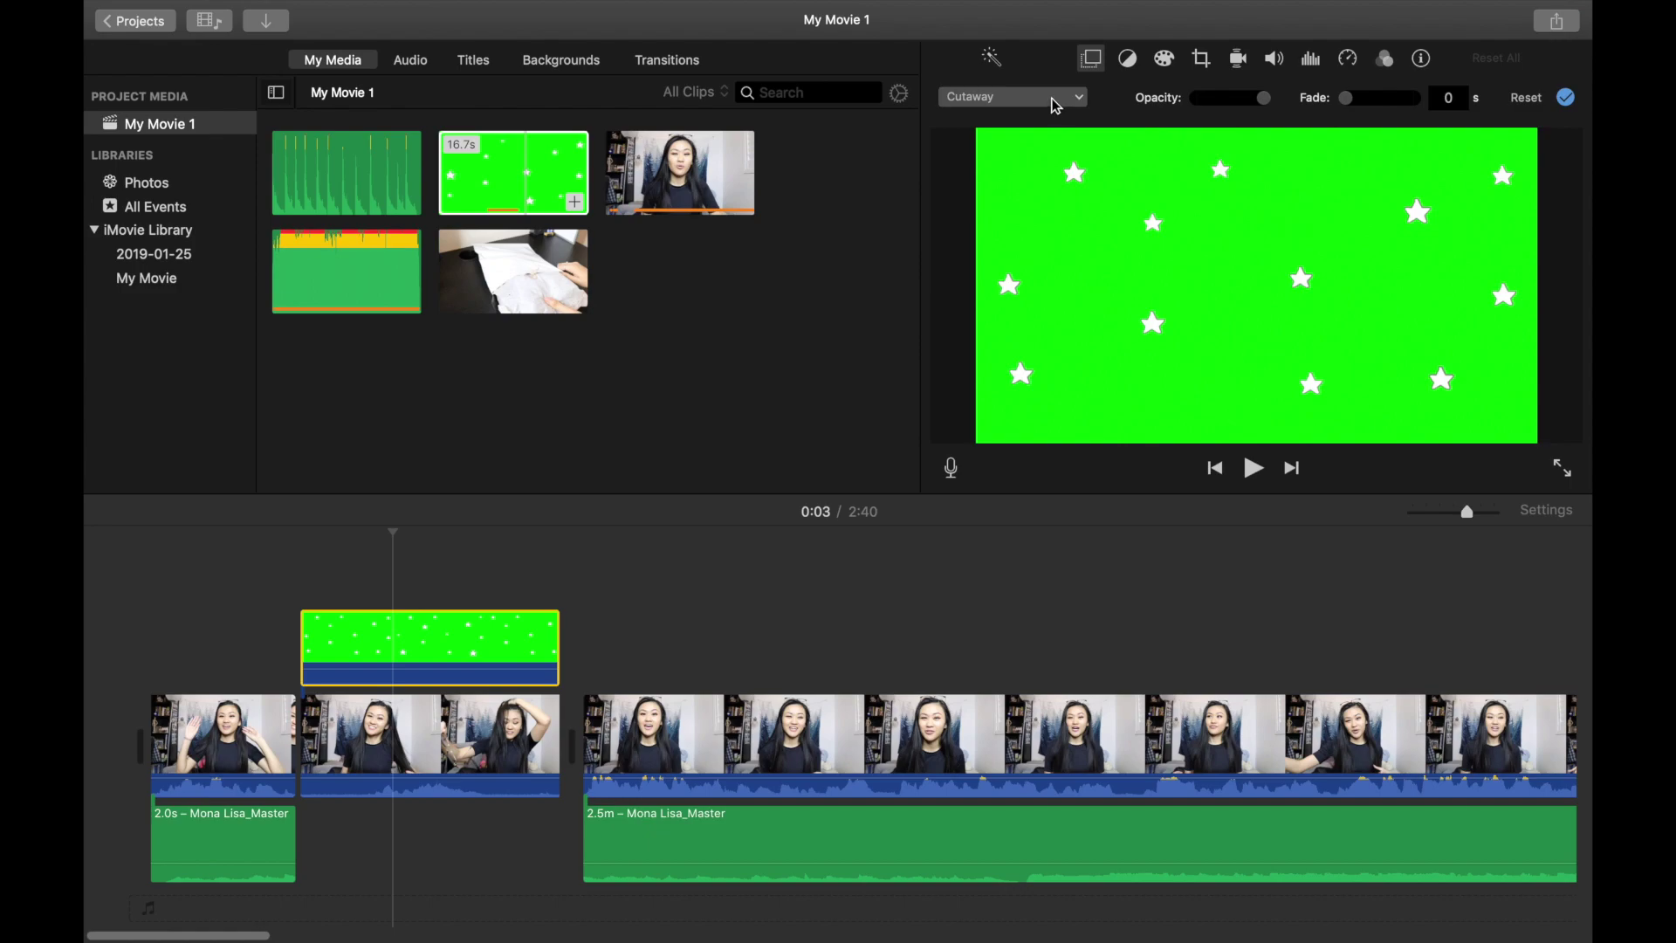
left_click_drag(1223, 101, 1280, 131)
Step: Browse the transitions library and try extending the end of the stars overlay
left_click(563, 70)
left_click(669, 63)
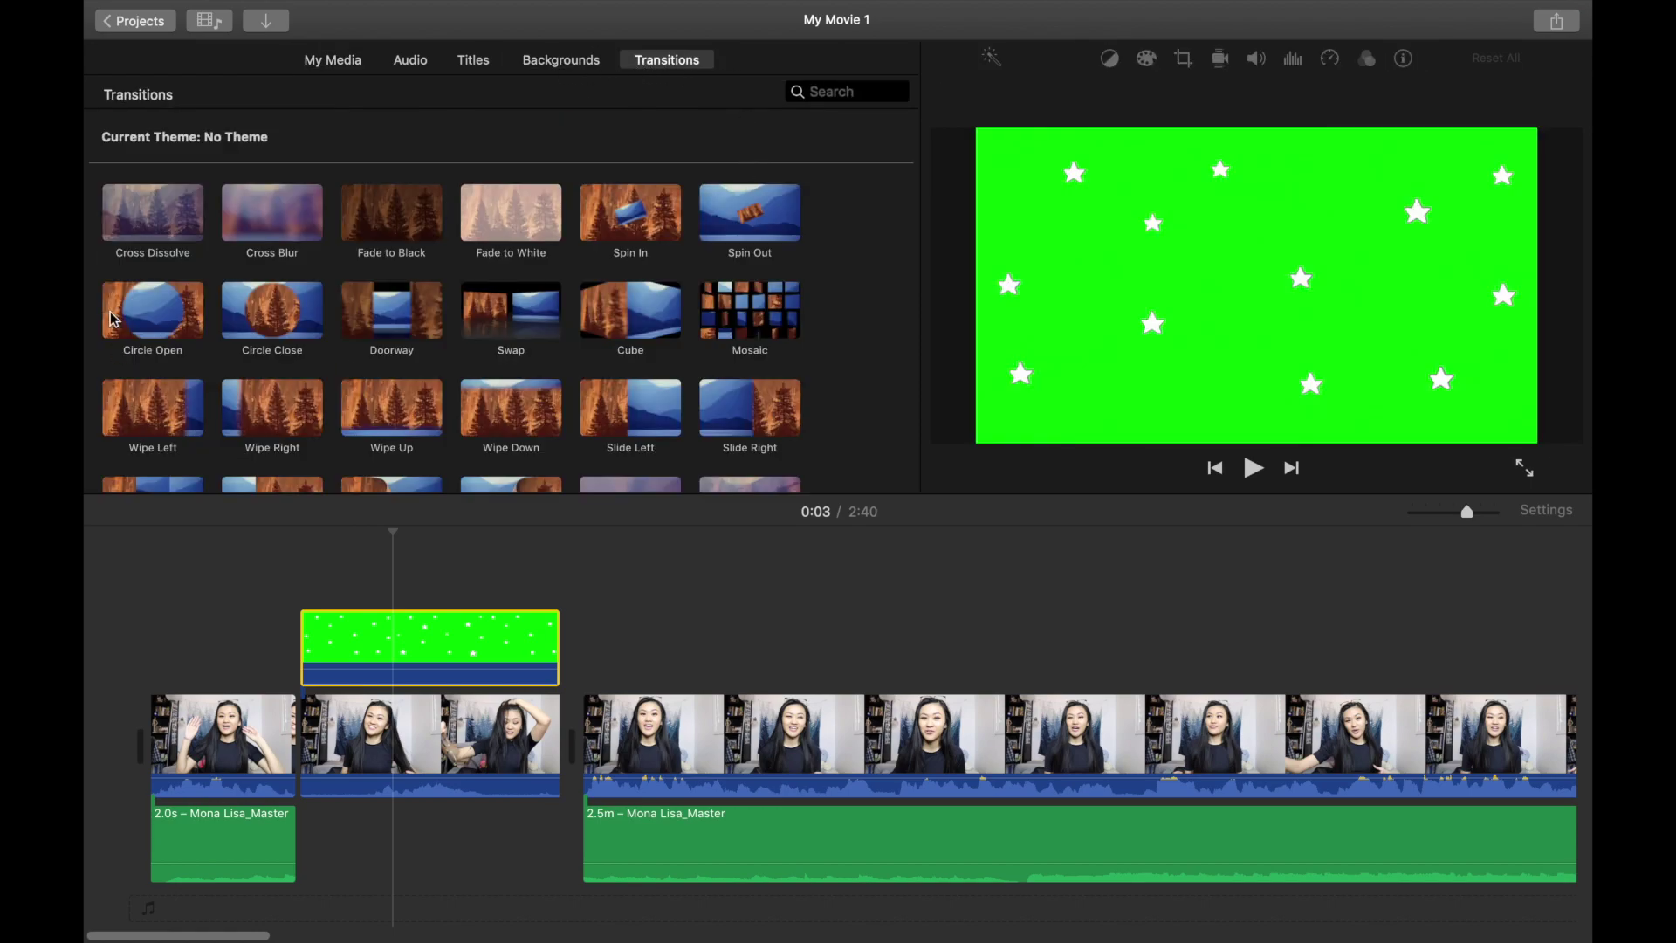
scroll(471, 424, "down", 2)
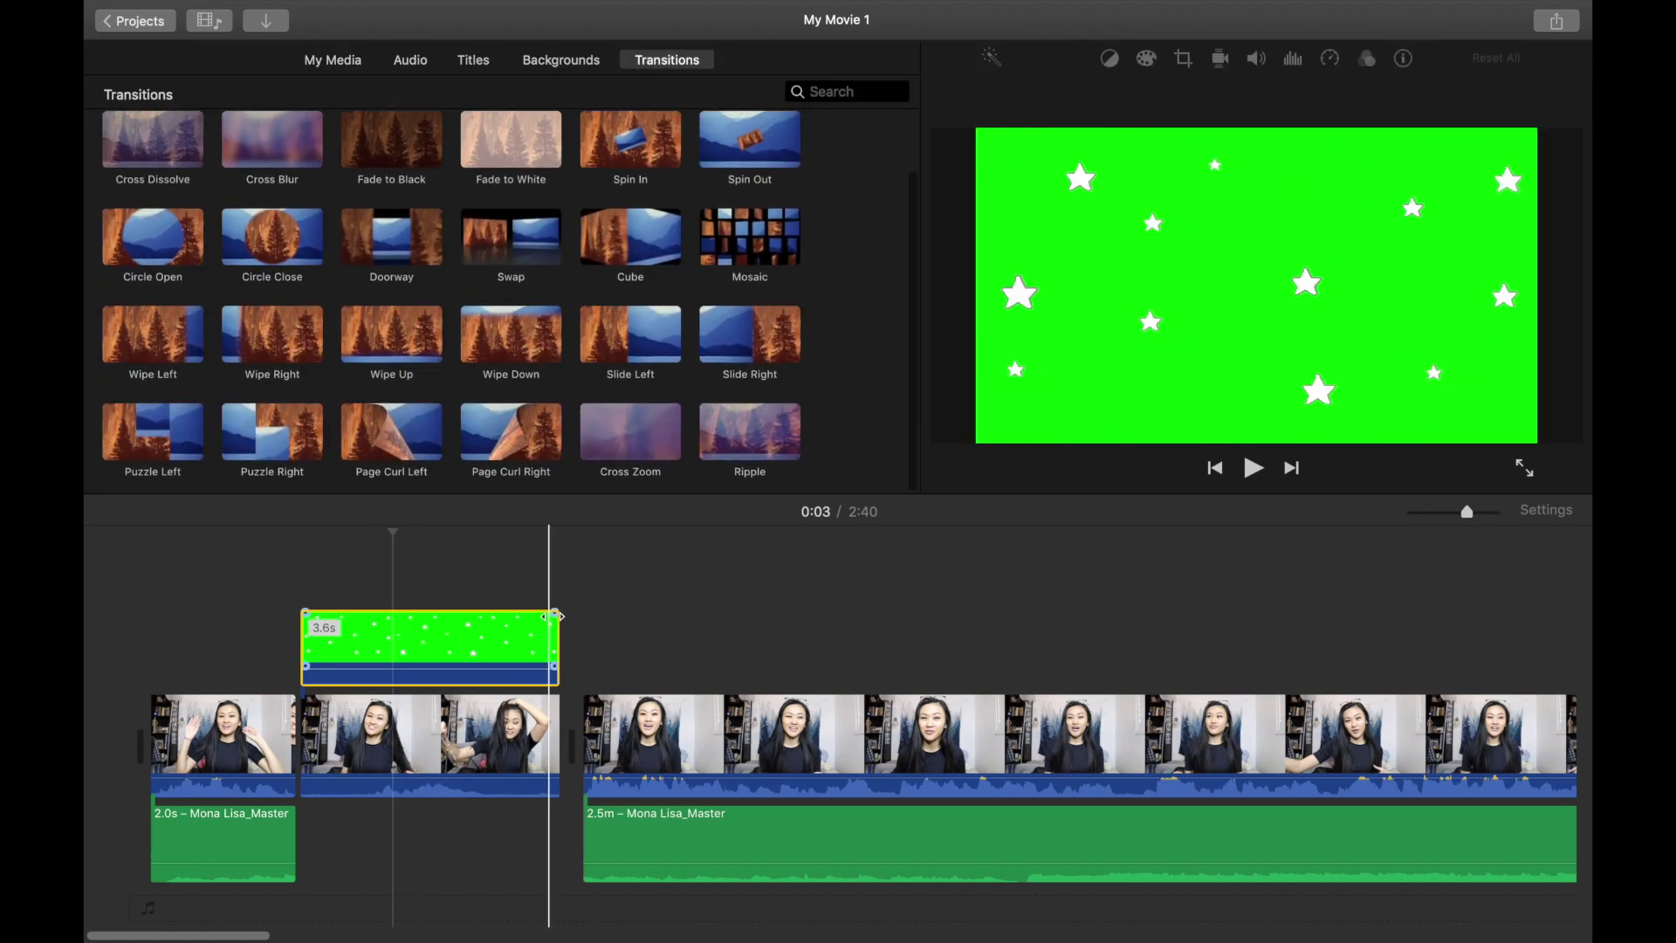
mouse_move(556, 617)
left_mouse_down()
mouse_move(528, 617)
mouse_move(588, 611)
left_mouse_up()
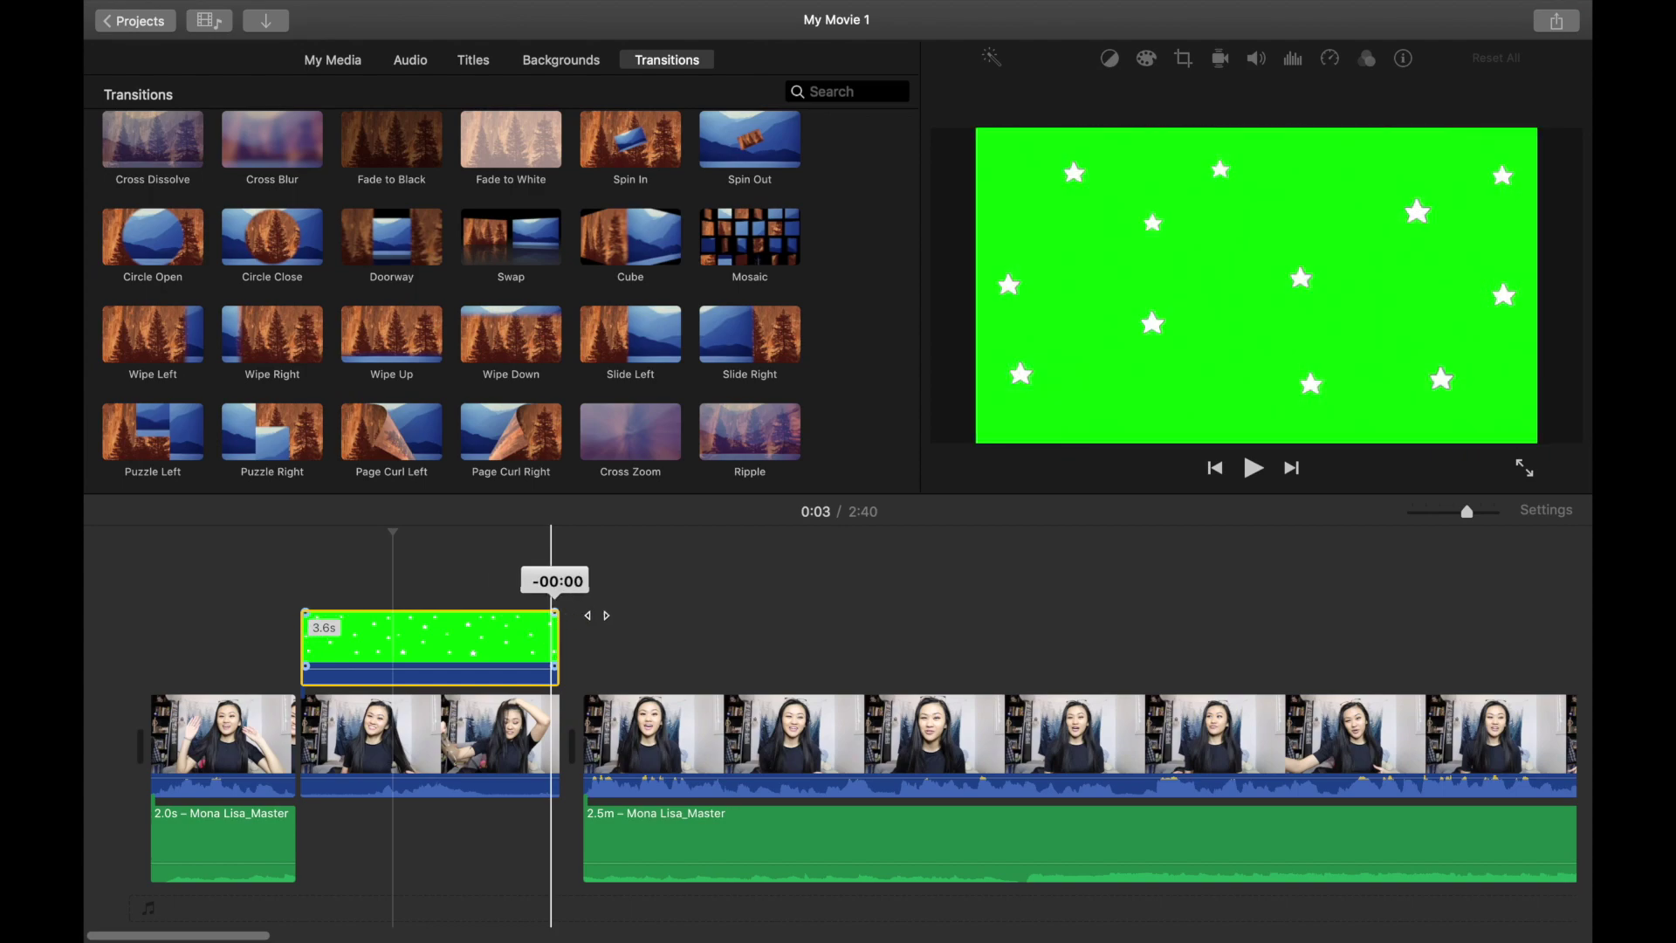
Step: Return to the project media and set the stars clip's overlay mode to Green/Blue Screen
left_click(334, 60)
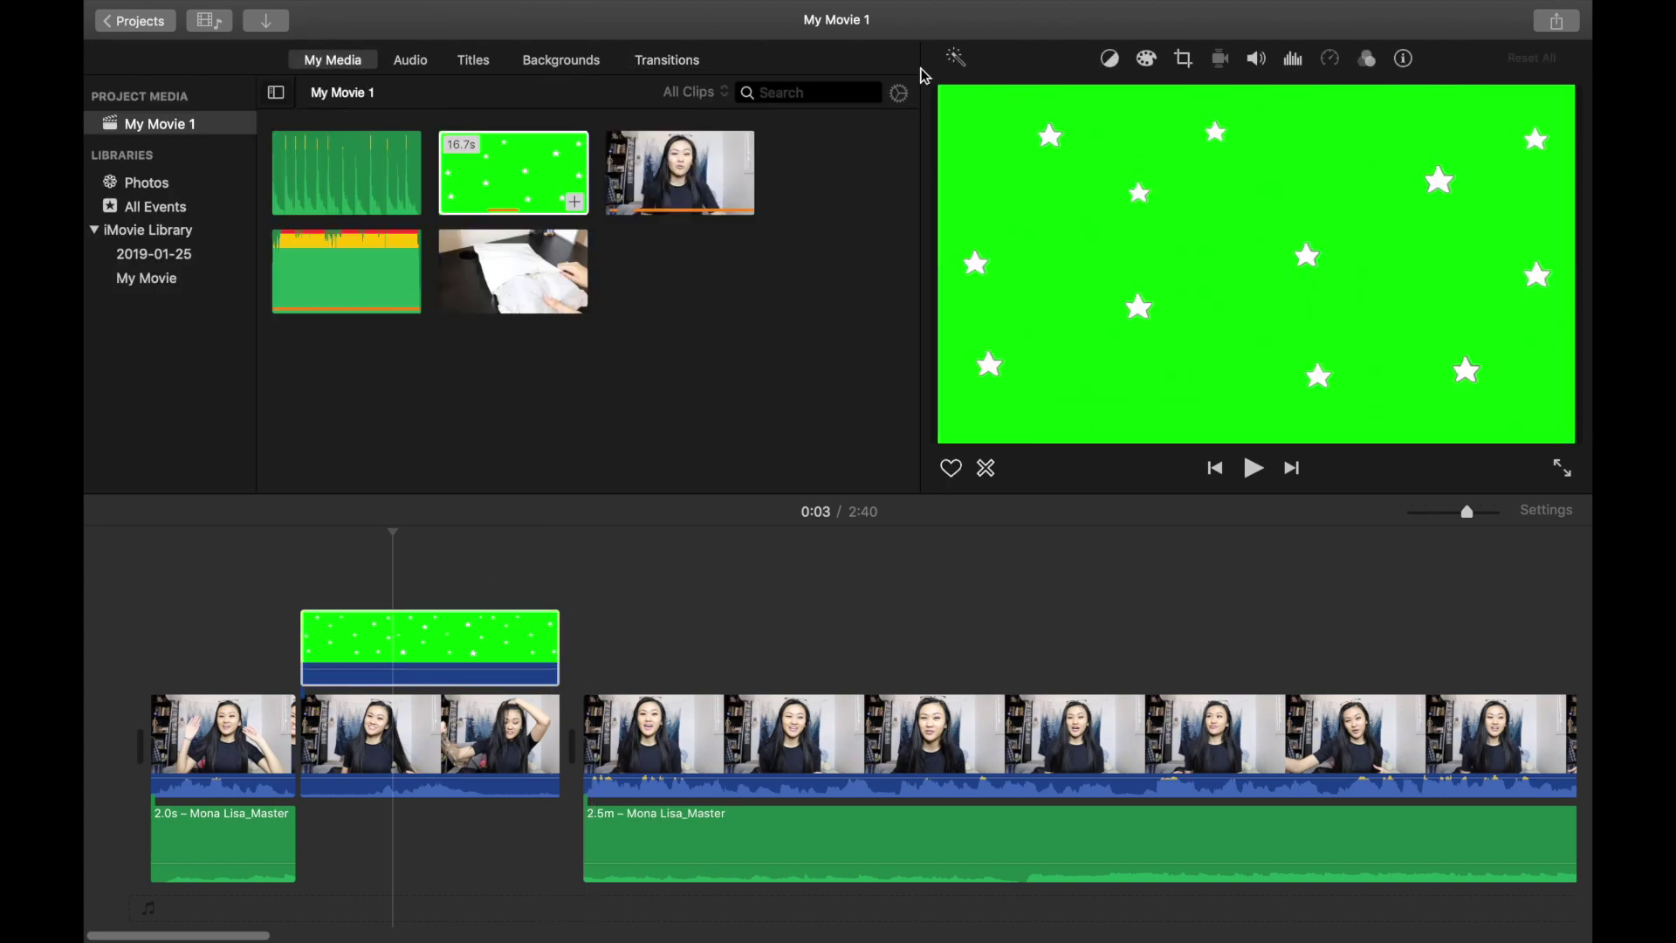
left_click(1091, 59)
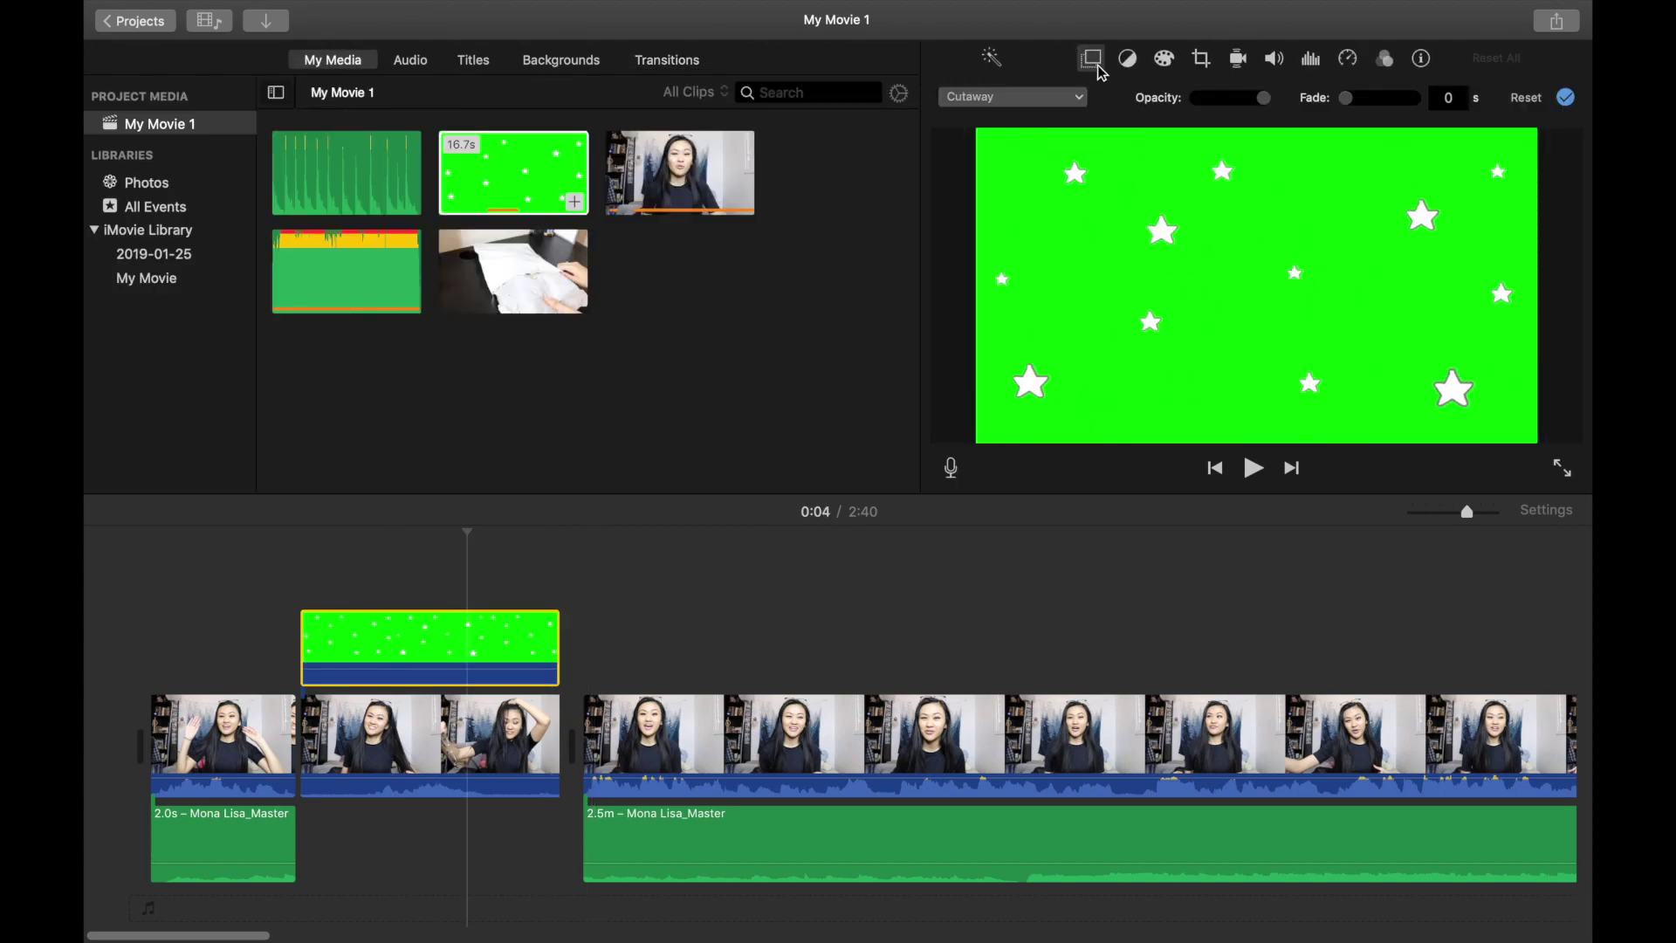
left_click(1052, 97)
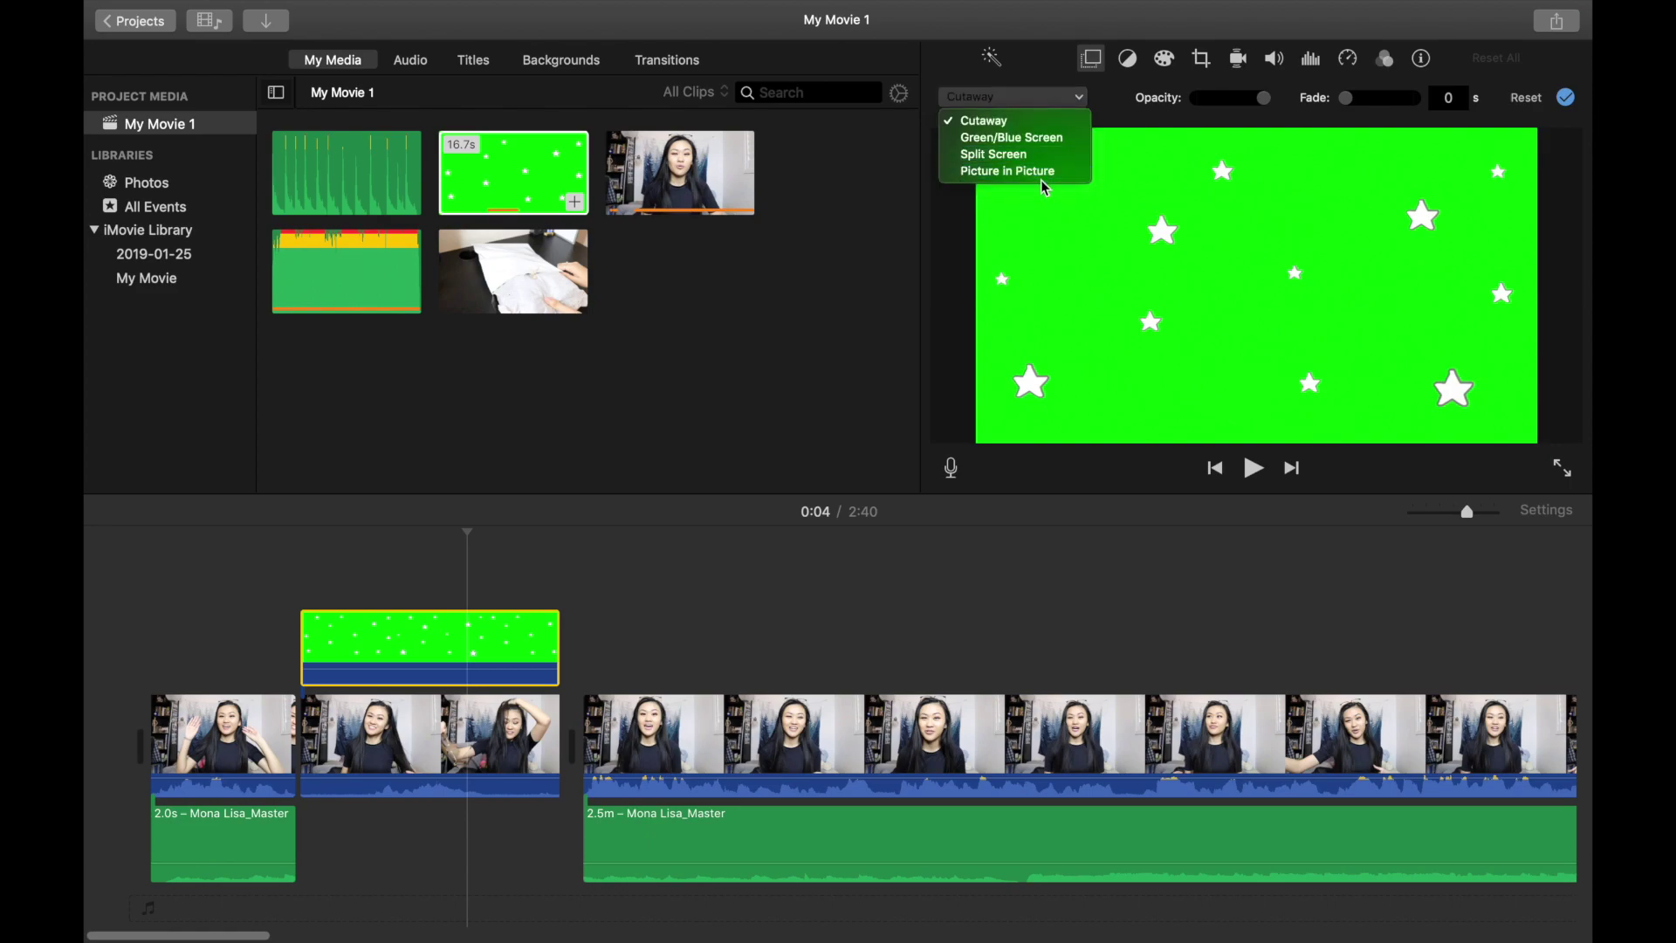
left_click(1073, 147)
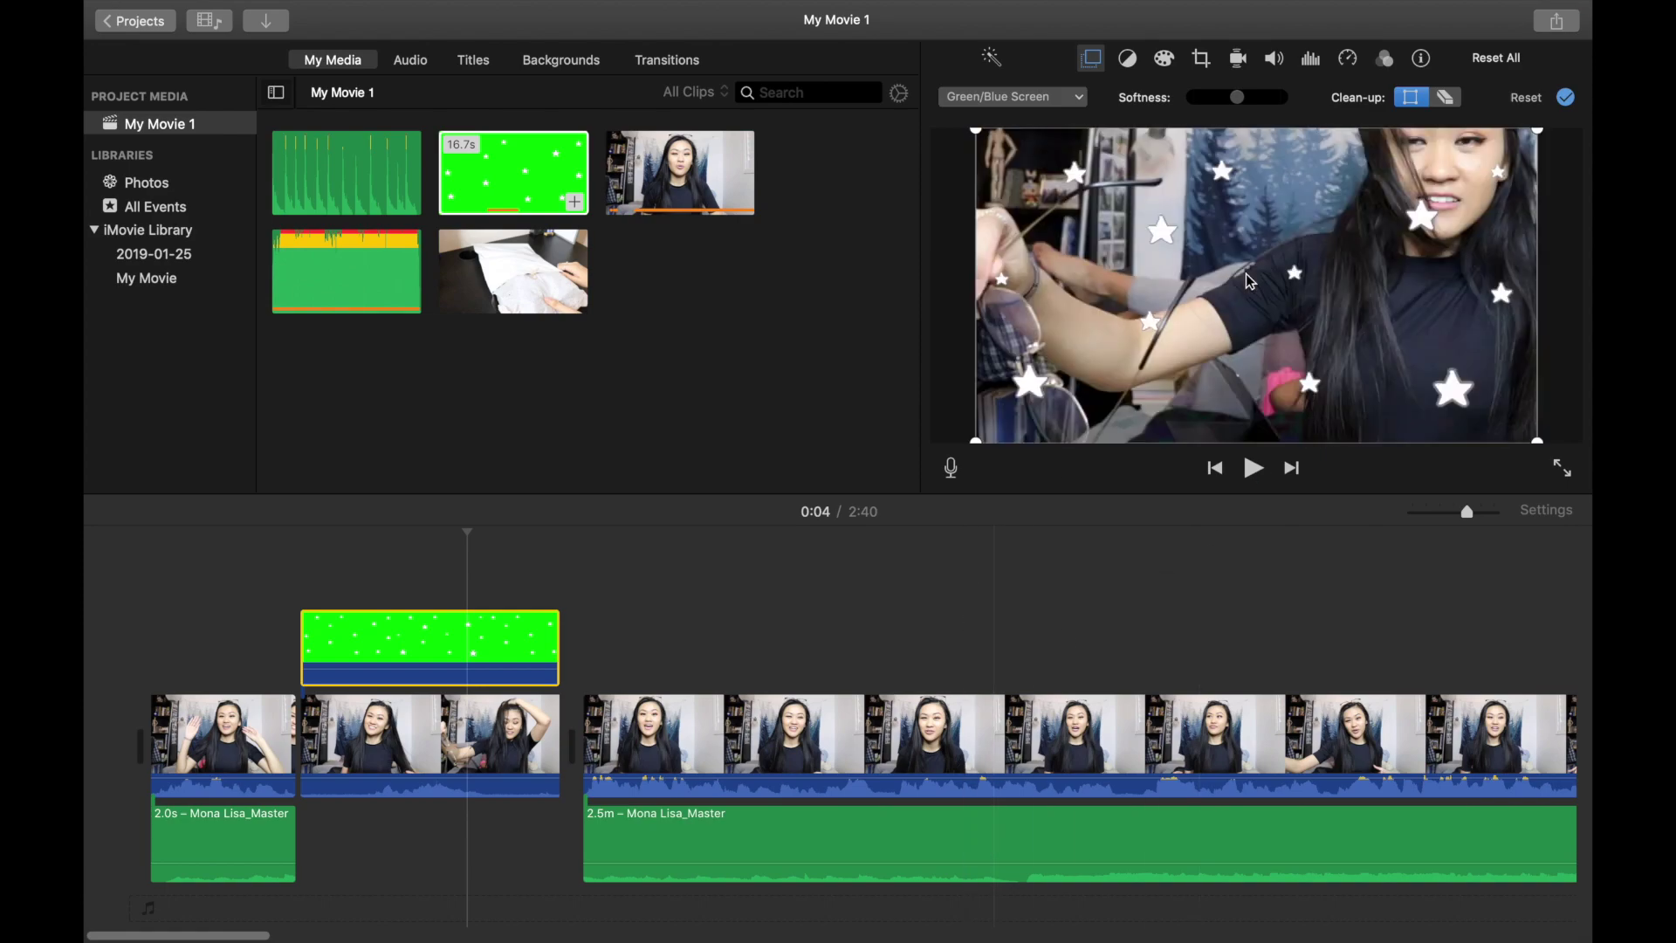
Step: Try the green-screen clean-up eraser around the small star near the middle of the frame
left_click(1446, 98)
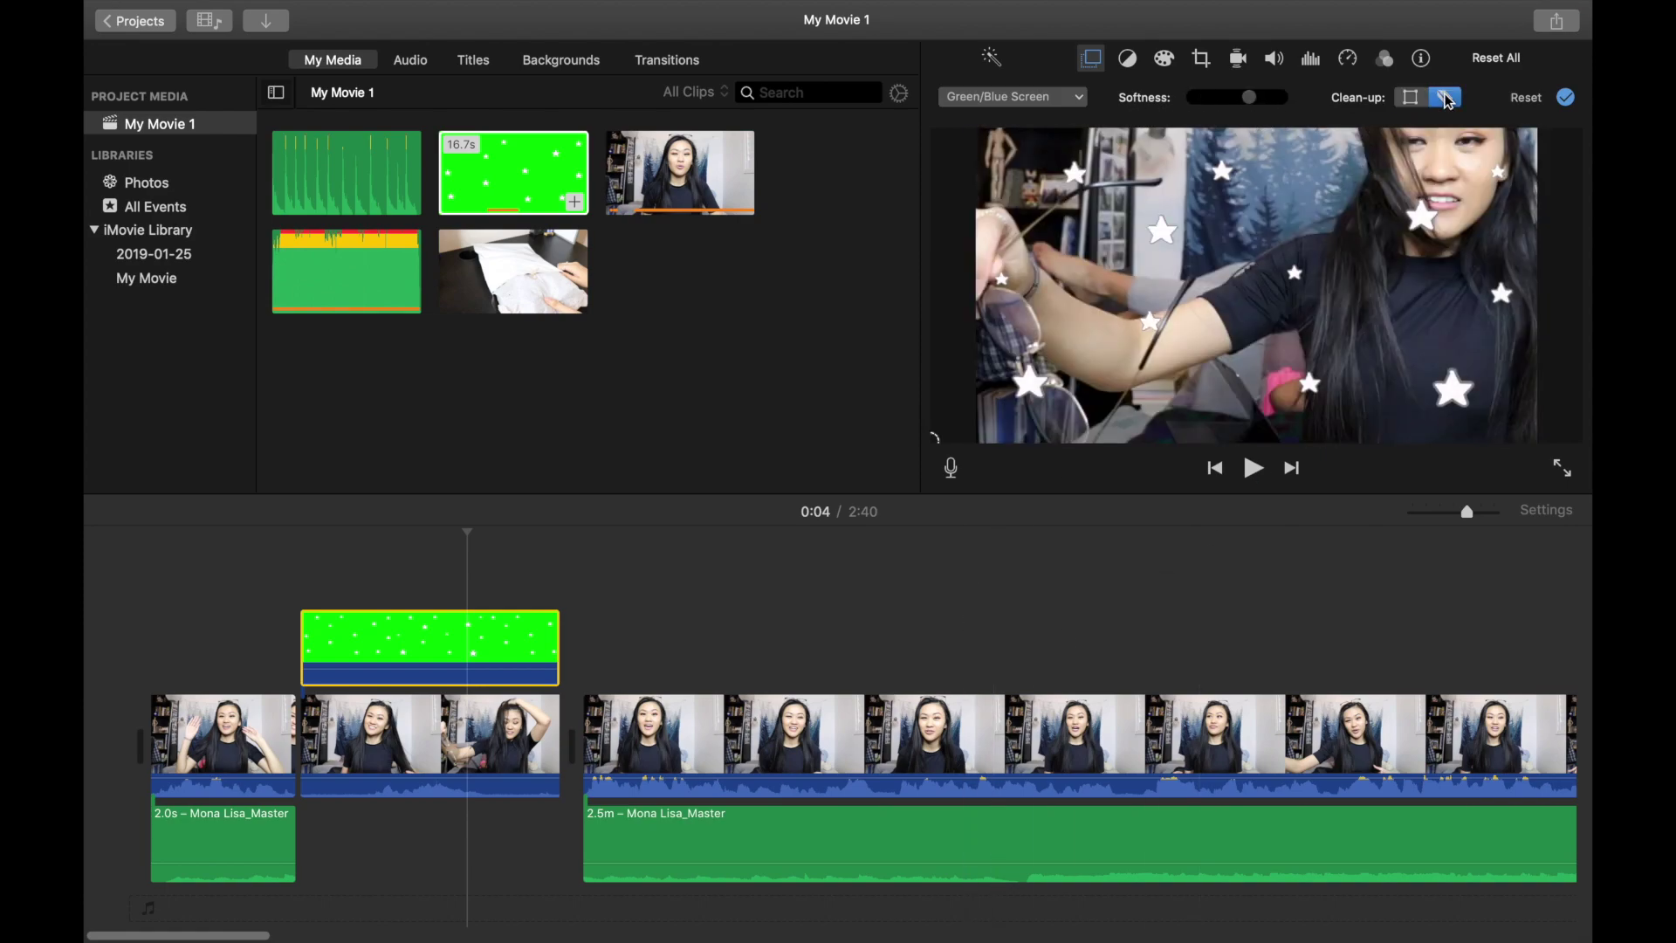
left_click(1404, 100)
left_click(1436, 103)
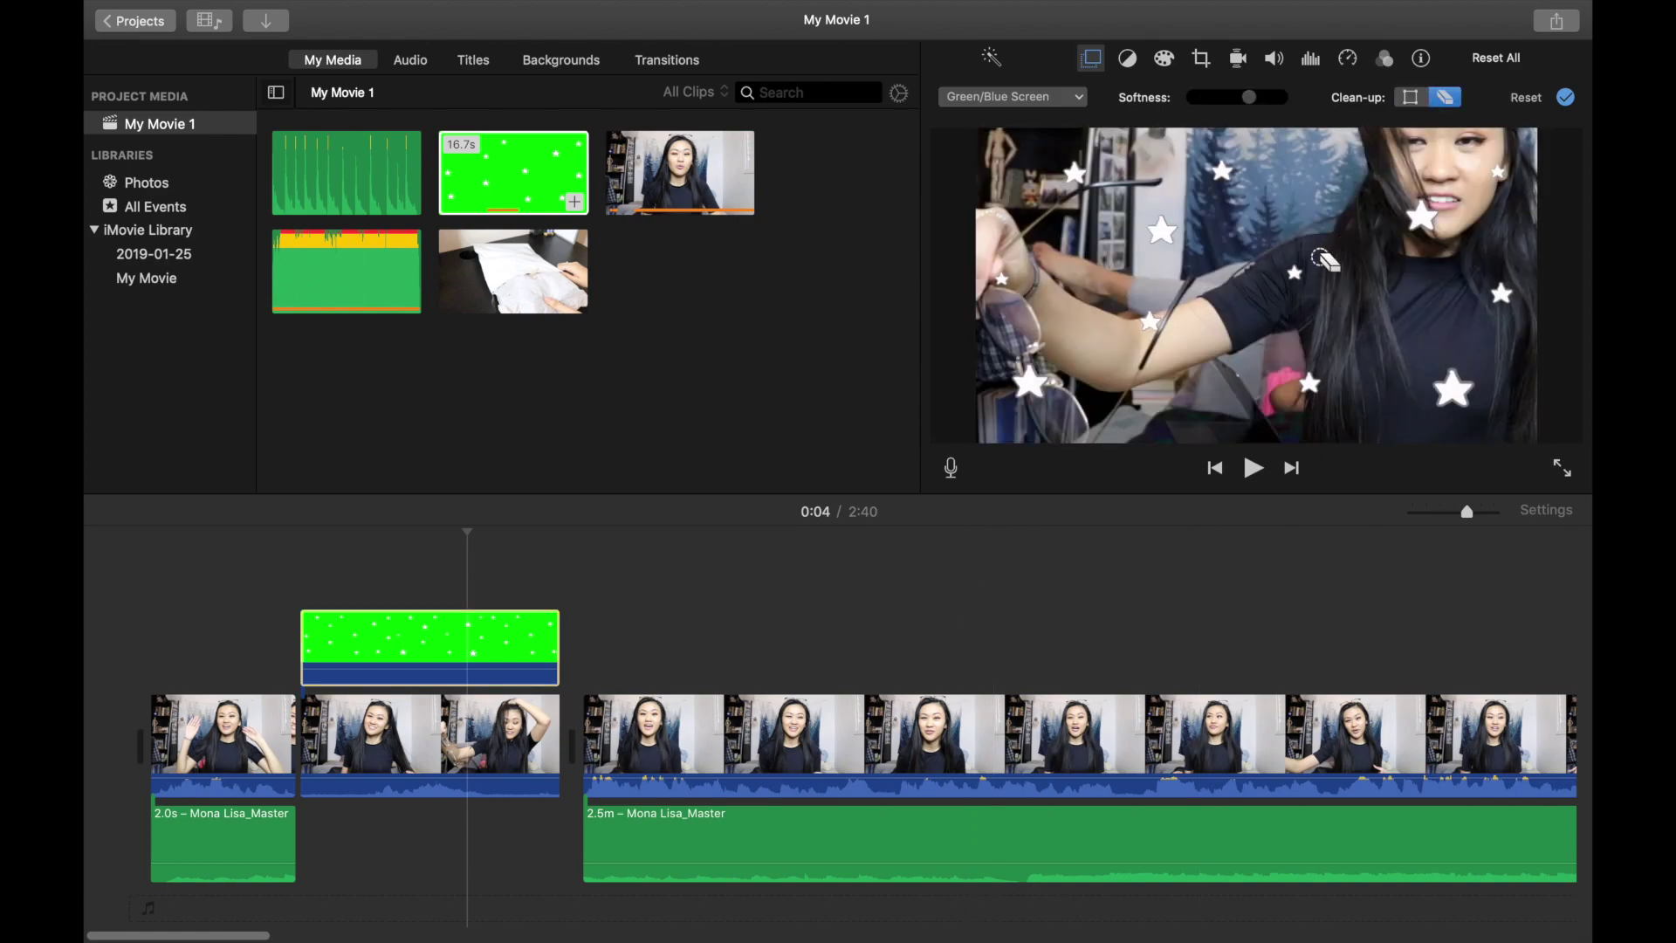
left_click_drag(1292, 267, 1344, 279)
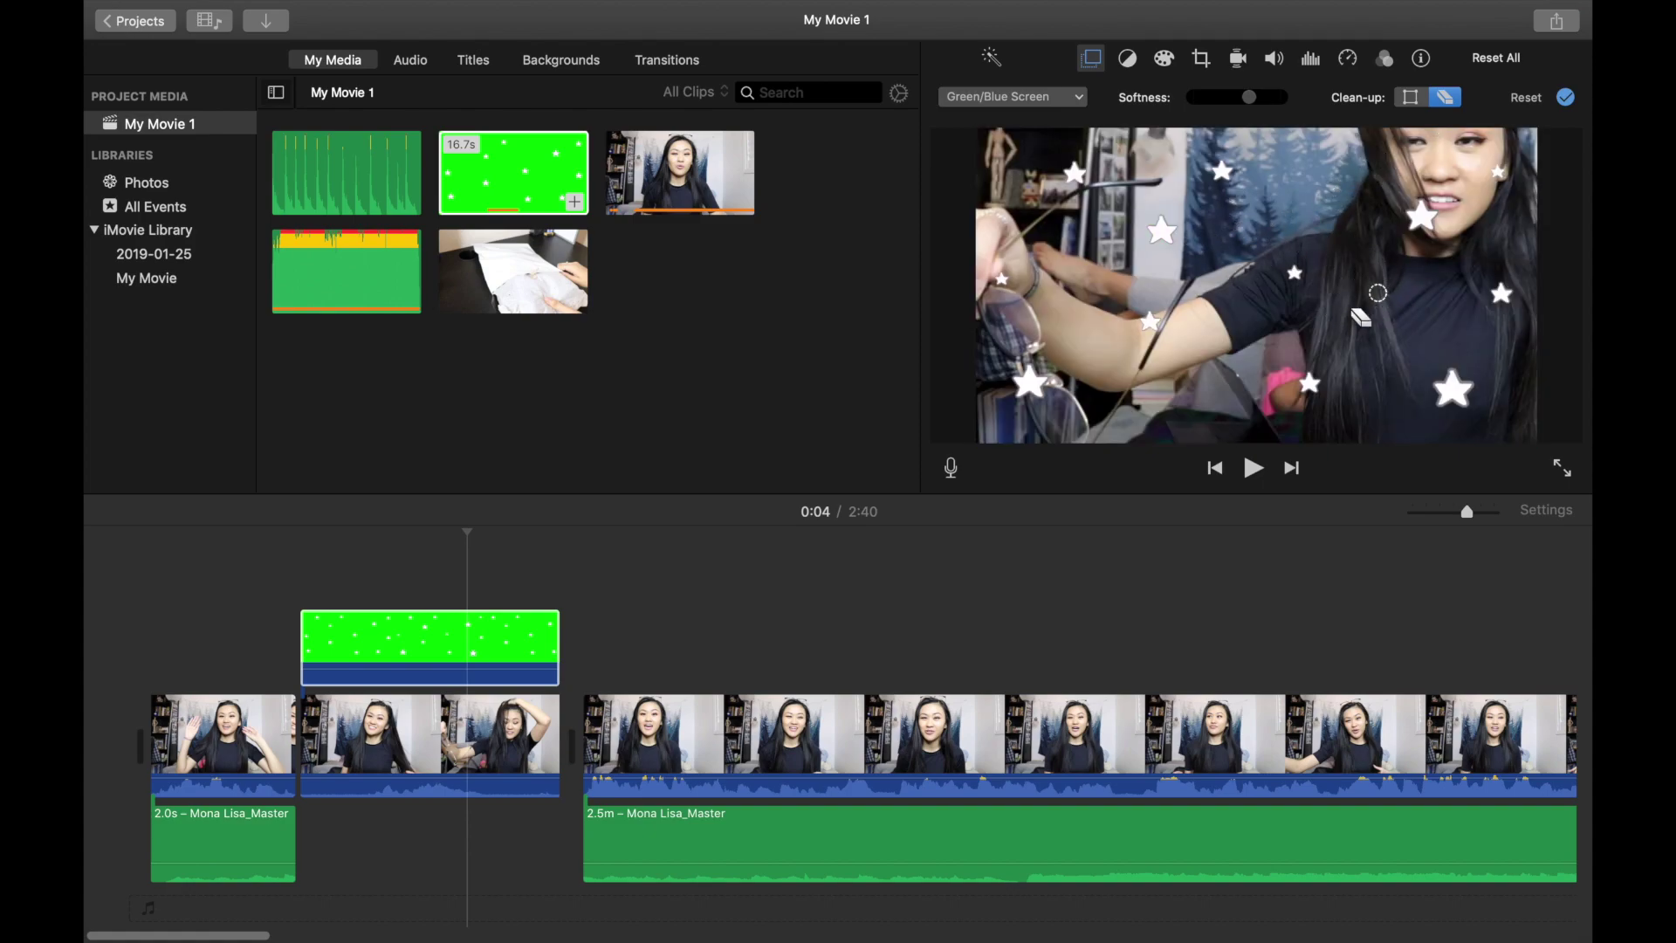
Step: Try shrinking the stars overlay's clean-up crop area, restore it to the full frame, and close the overlay settings
left_click(1412, 99)
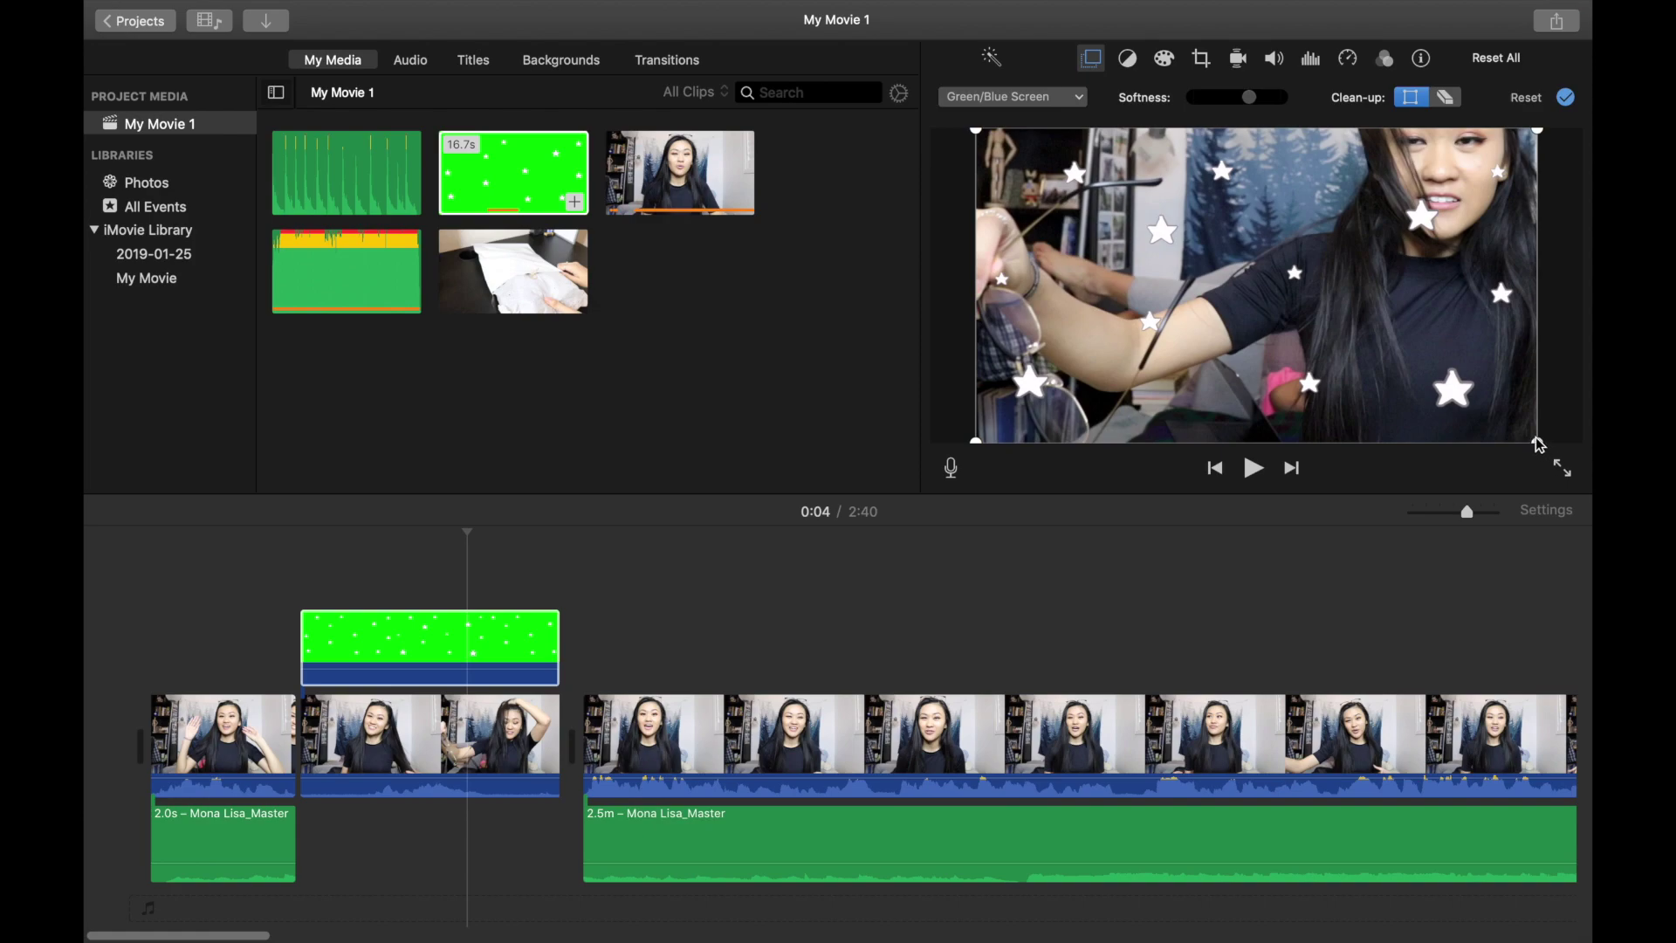
left_click_drag(1539, 445, 1280, 250)
left_click_drag(1309, 367, 1536, 441)
left_click(1092, 58)
left_click(363, 611)
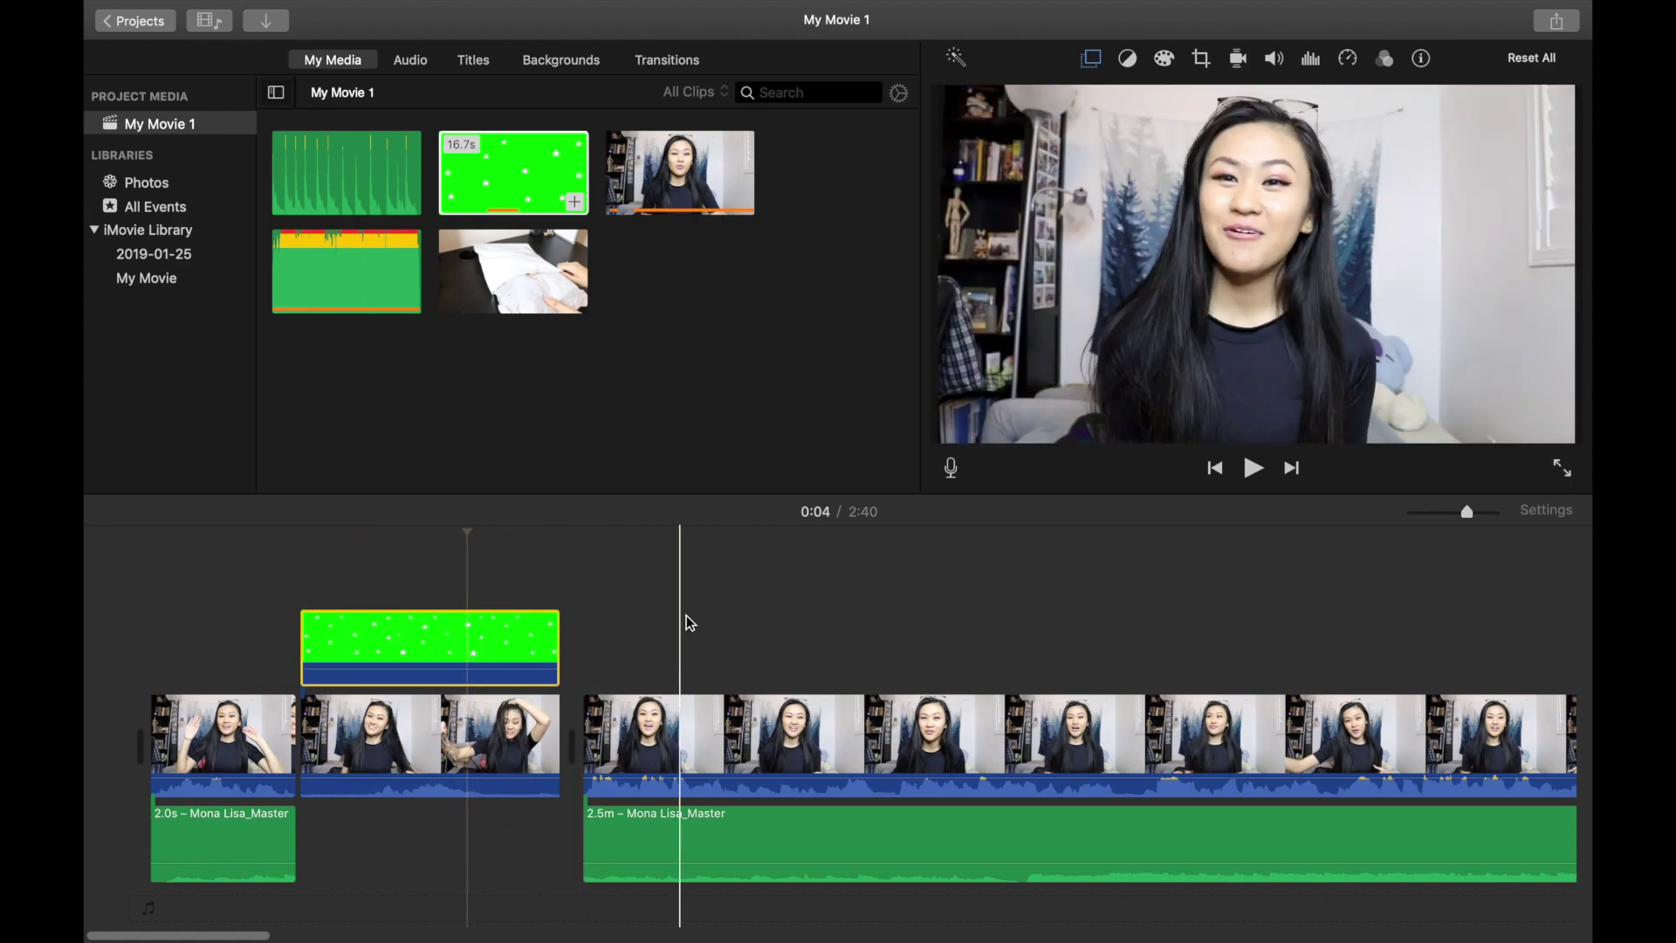
Step: Move the playhead from the stars overlay to the start of the third clip and briefly play from there
left_click(370, 594)
left_click(521, 587)
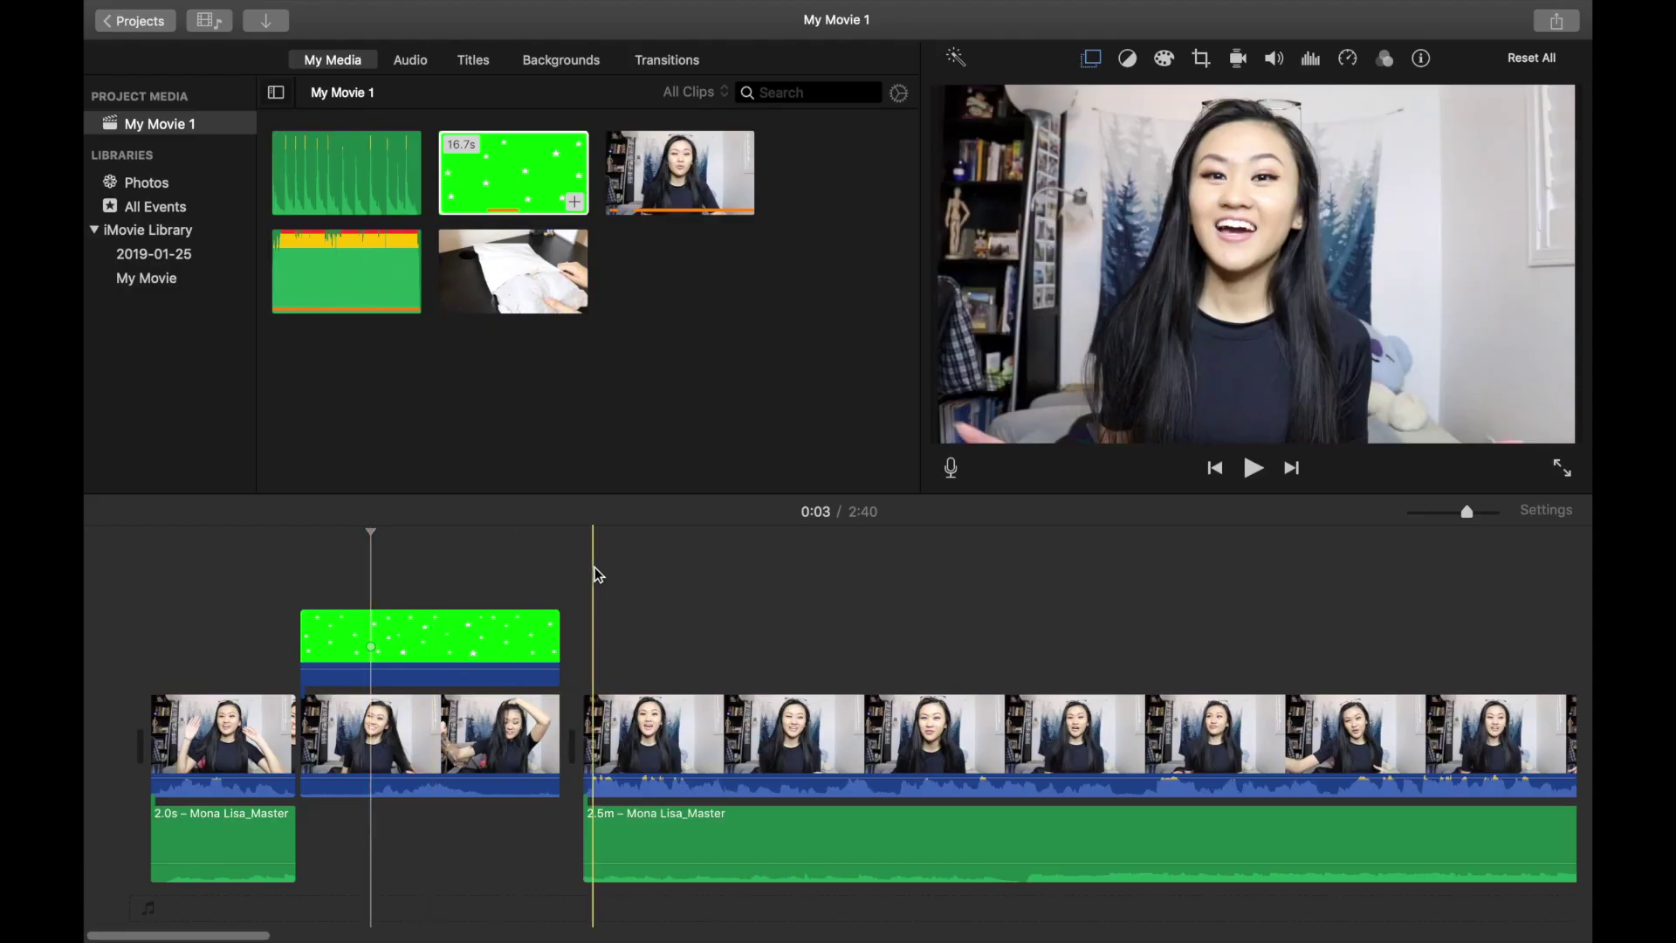
left_click(597, 574)
key("space")
key("space")
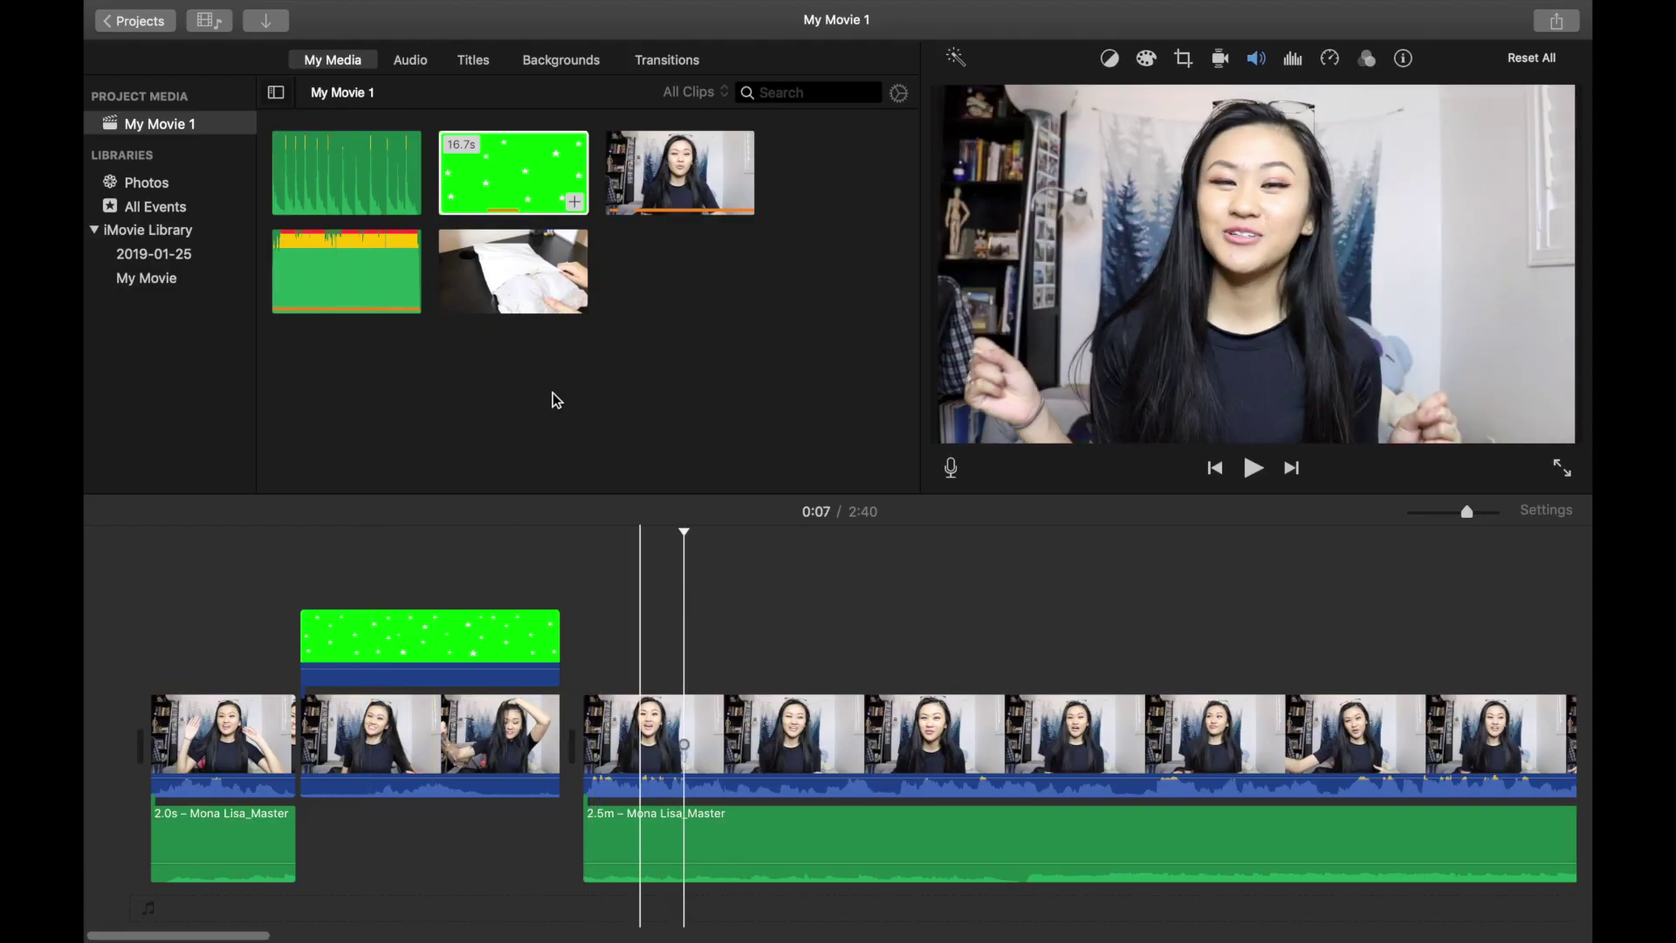
Step: Browse the available title styles, return to the project media, and place the playhead at 0:08 in the third clip
left_click(480, 60)
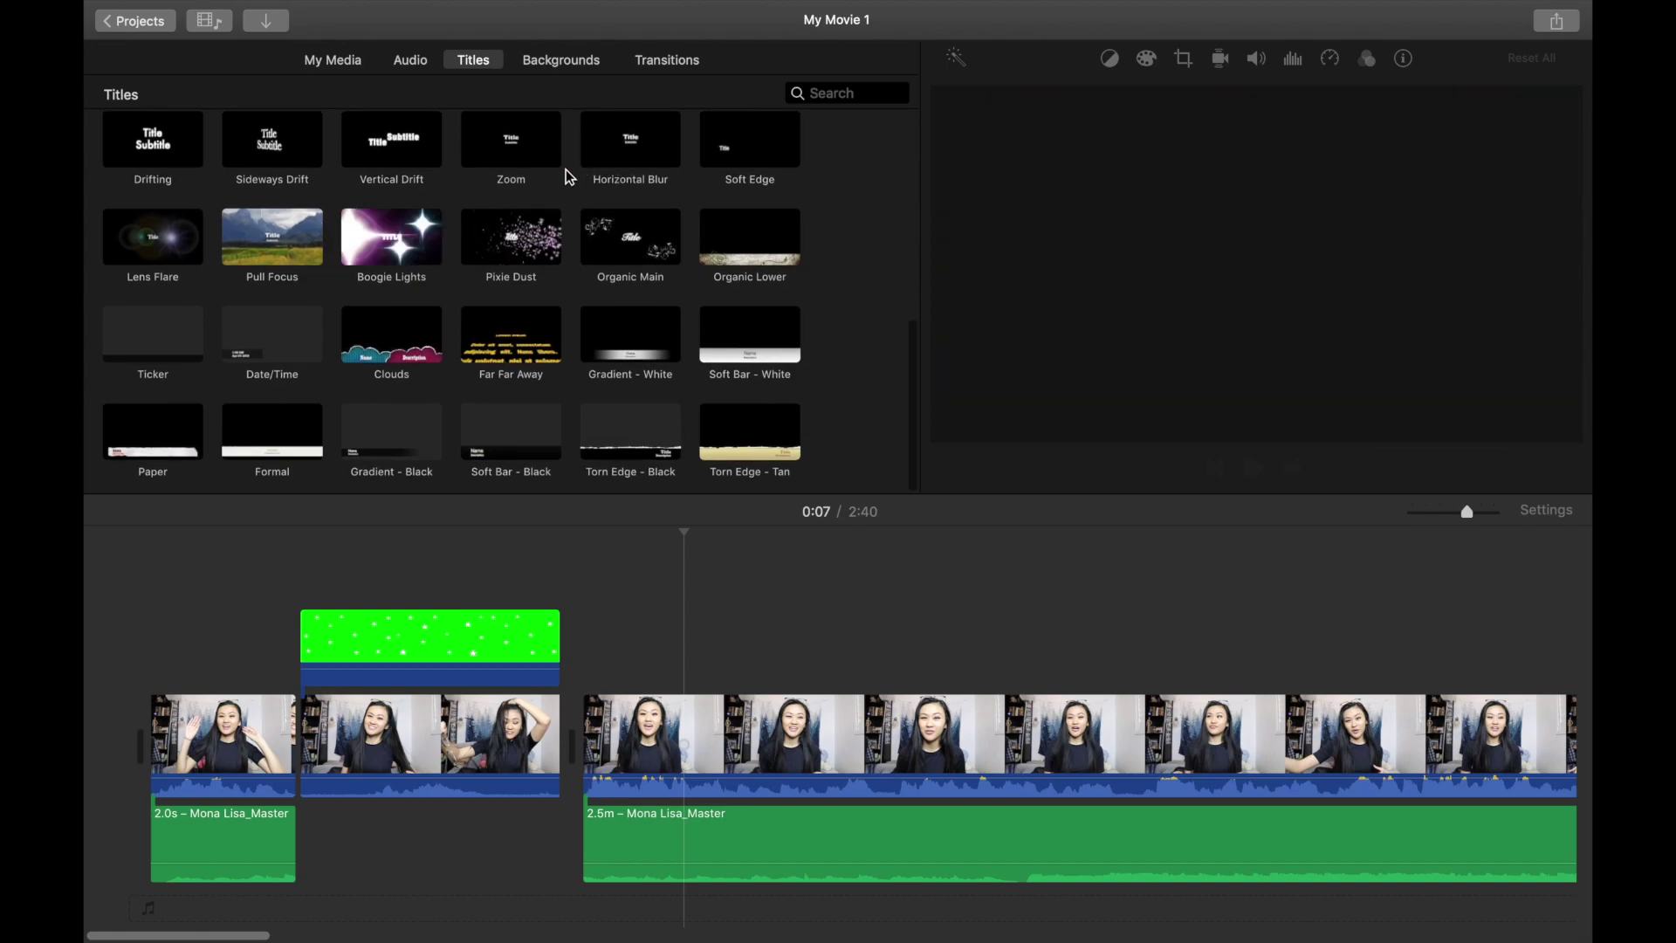
scroll(504, 172, "up", 10)
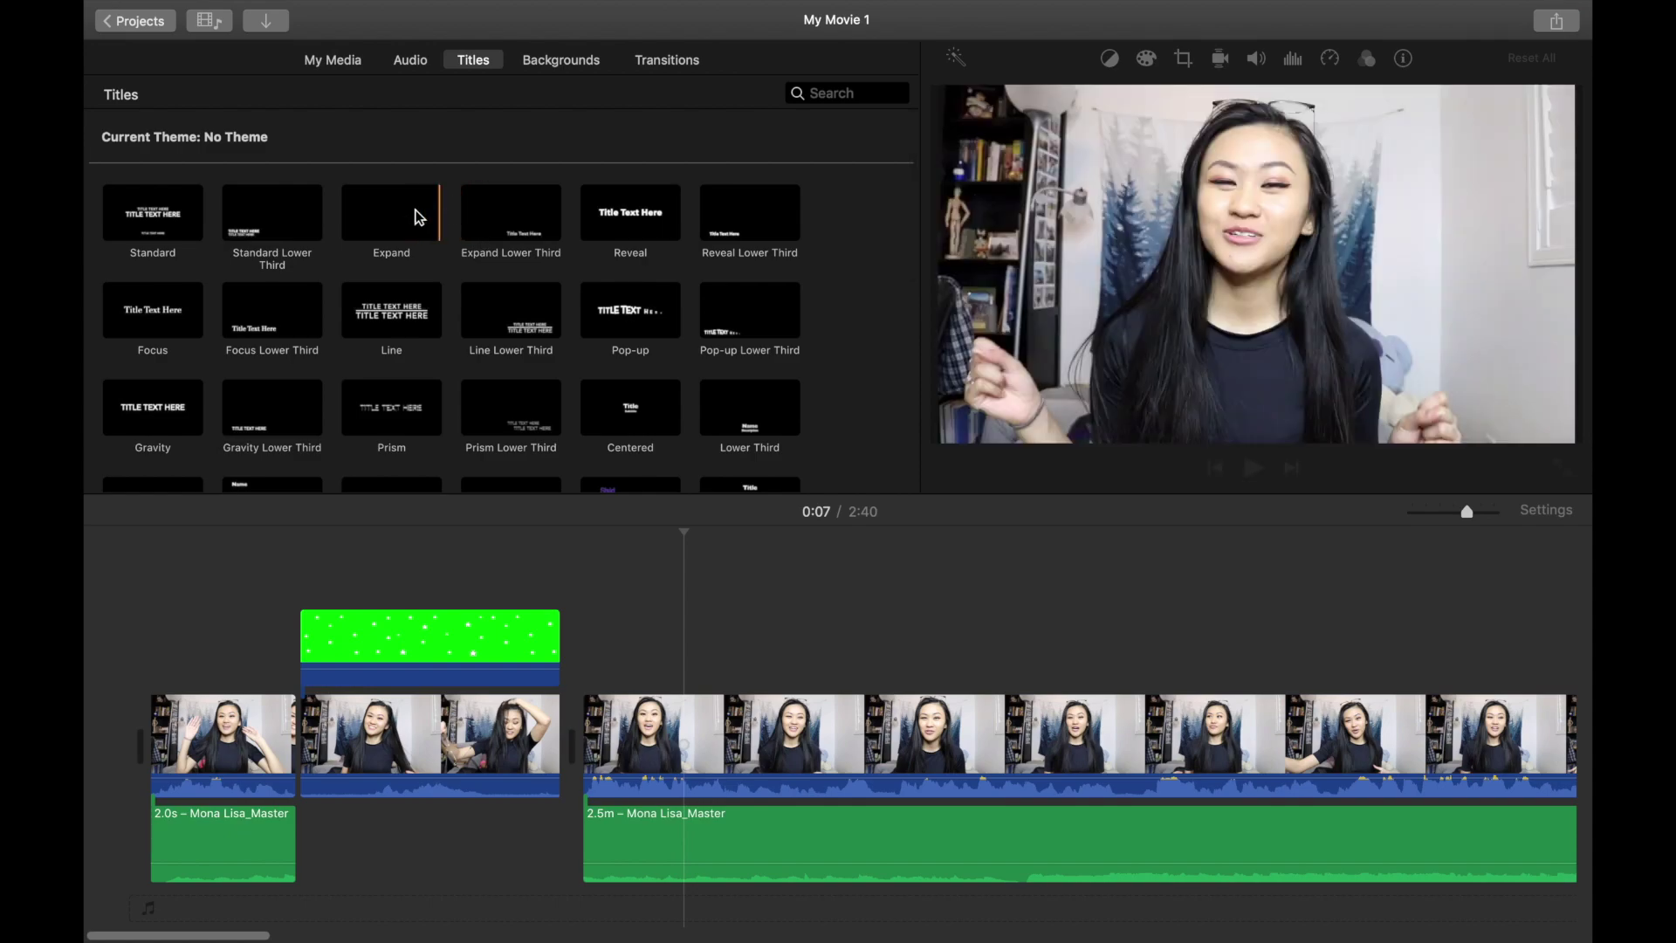
left_click(332, 59)
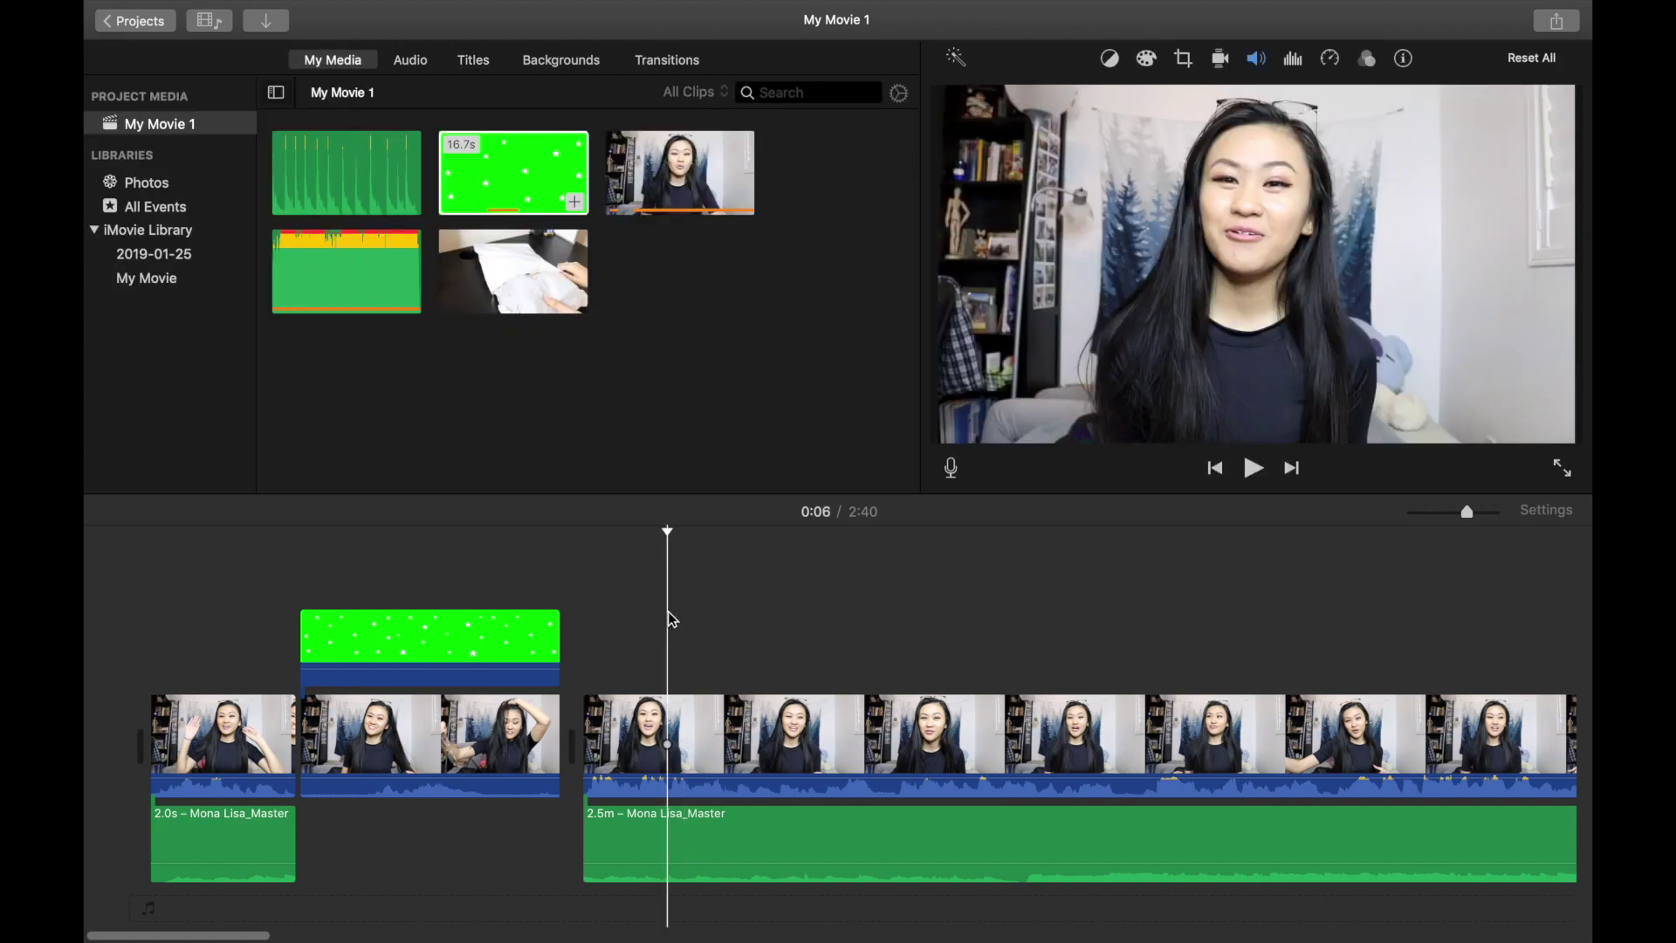
left_click(756, 630)
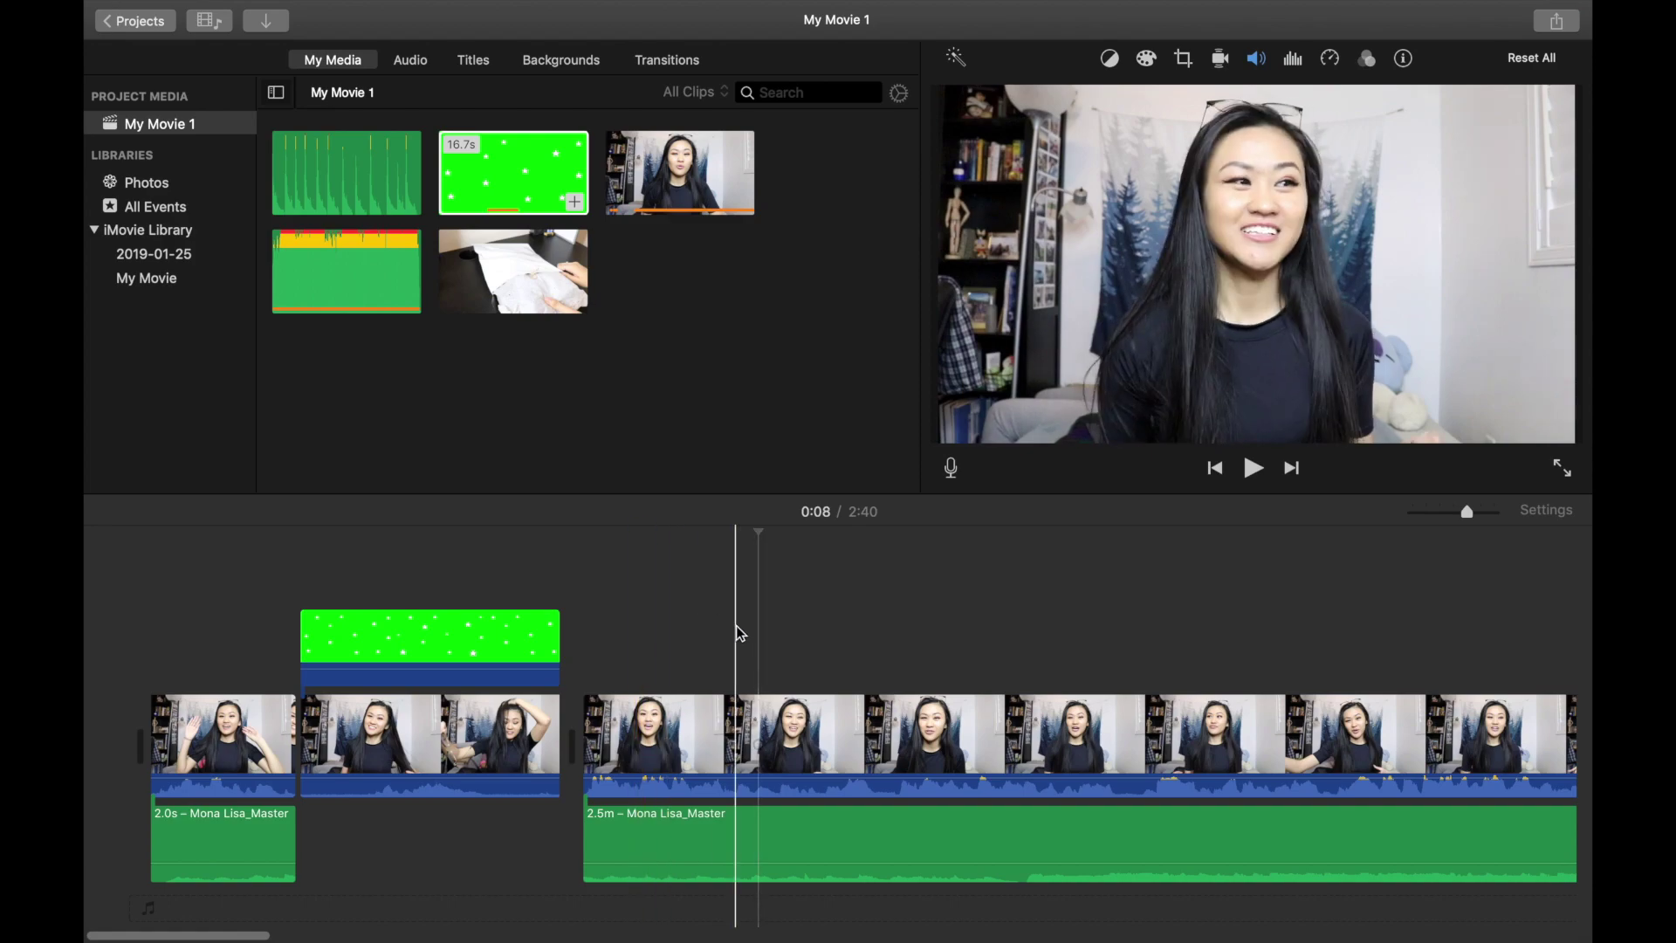
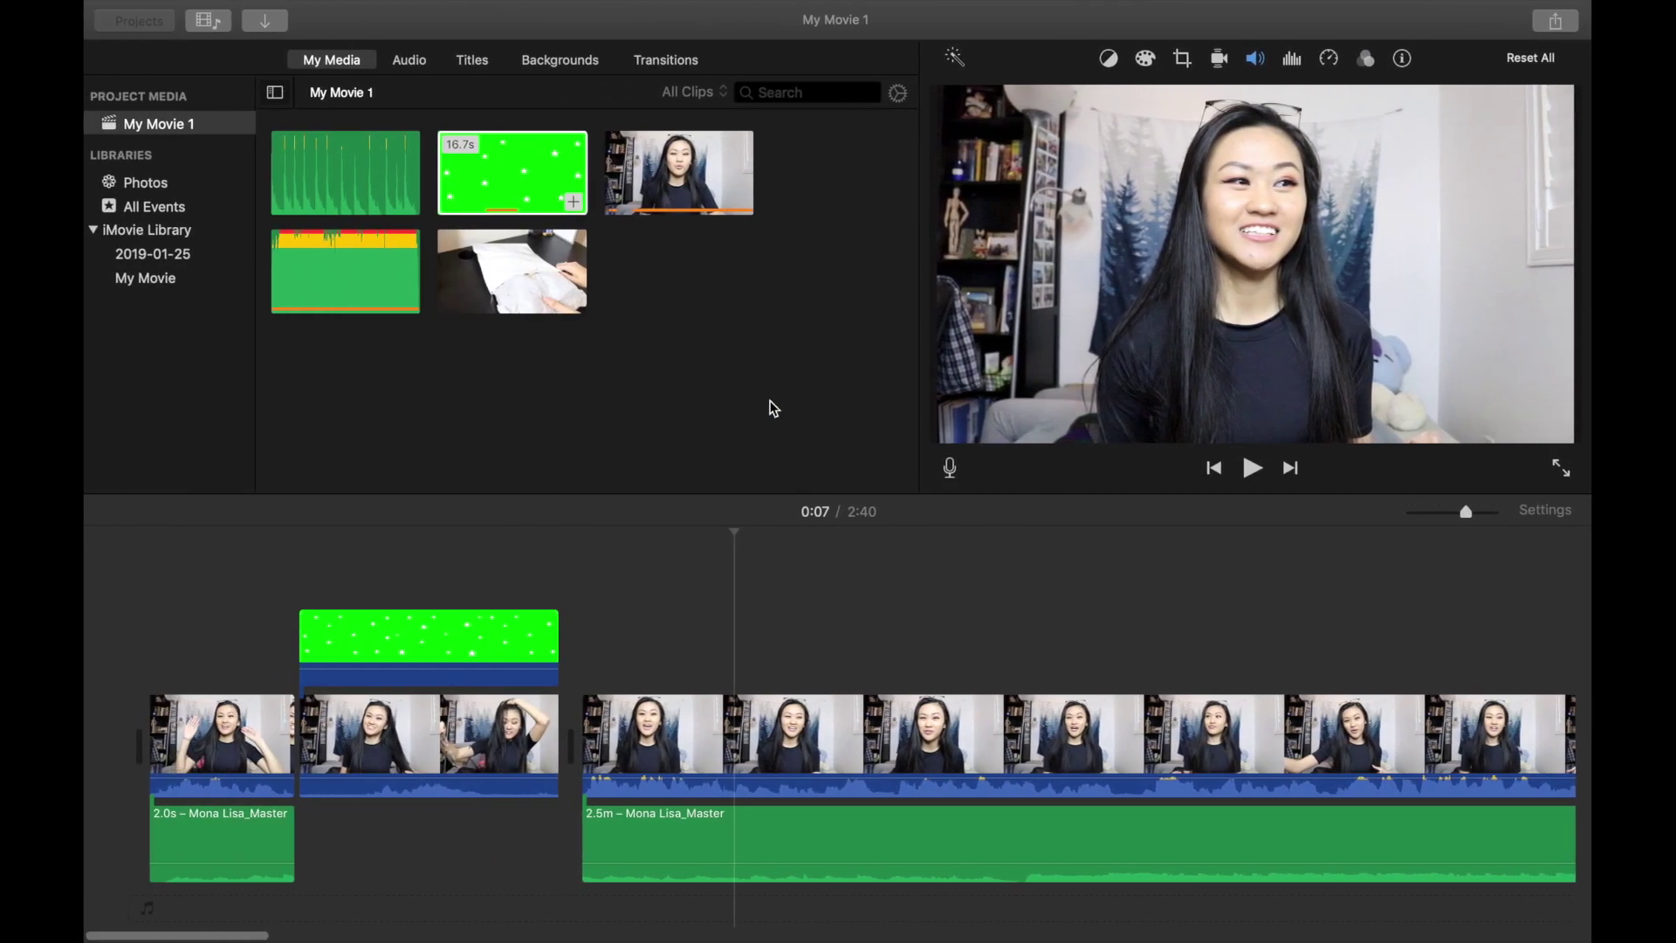
Step: Switch to Adobe Illustrator and start a new document
key("ctrl+Left")
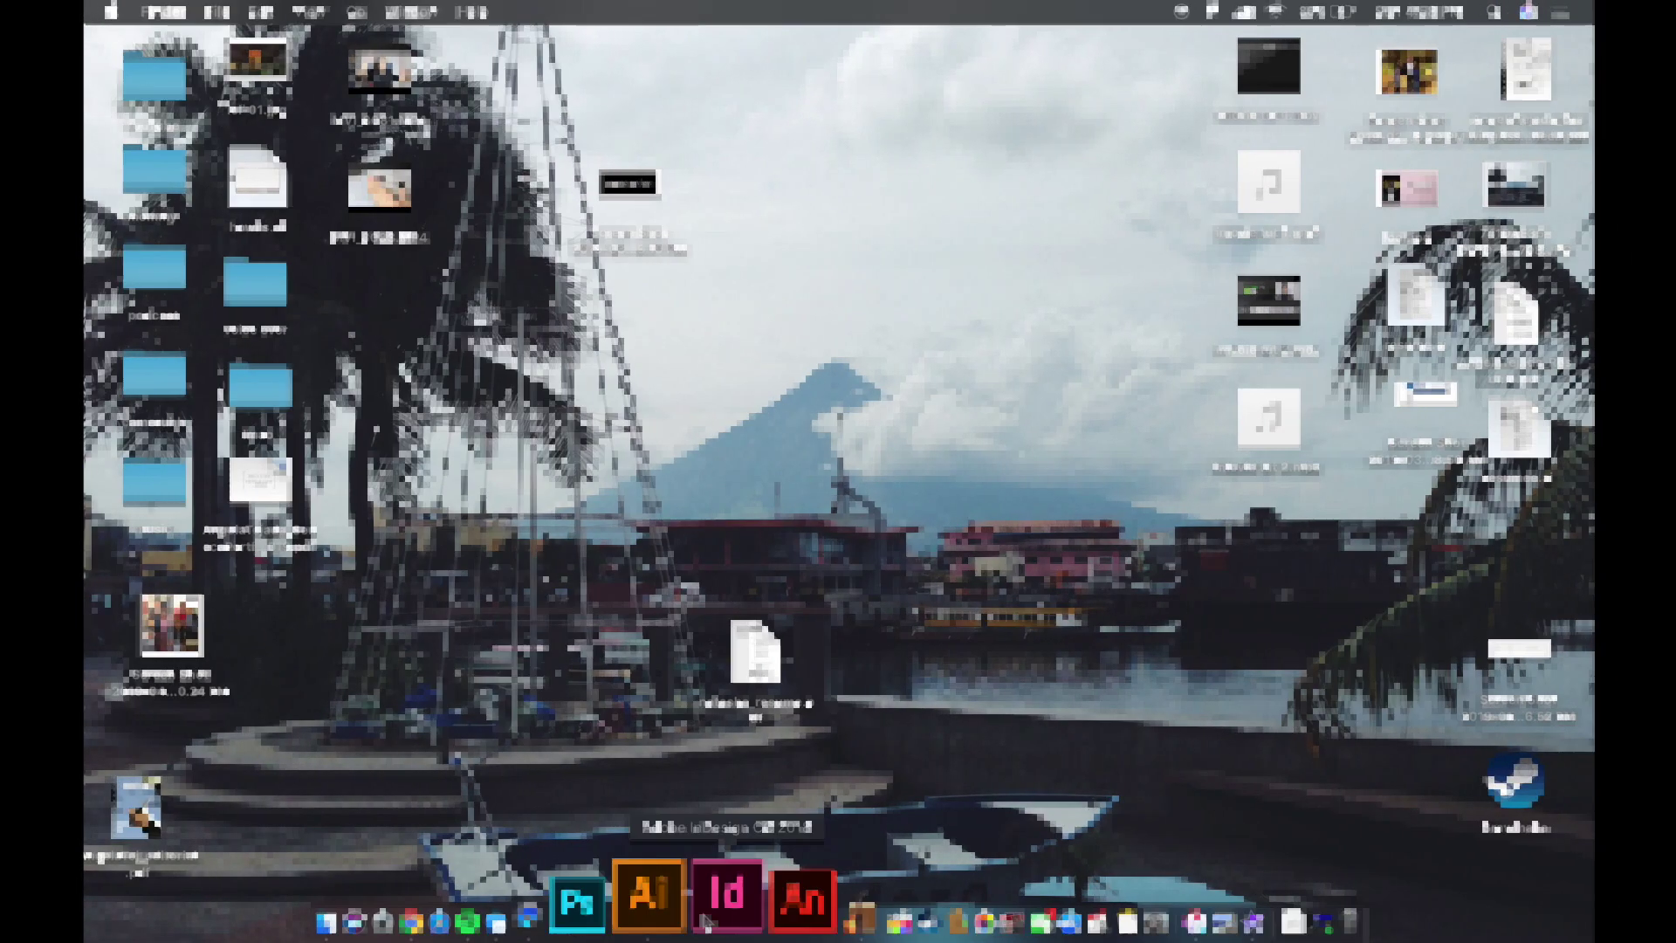
left_click(649, 895)
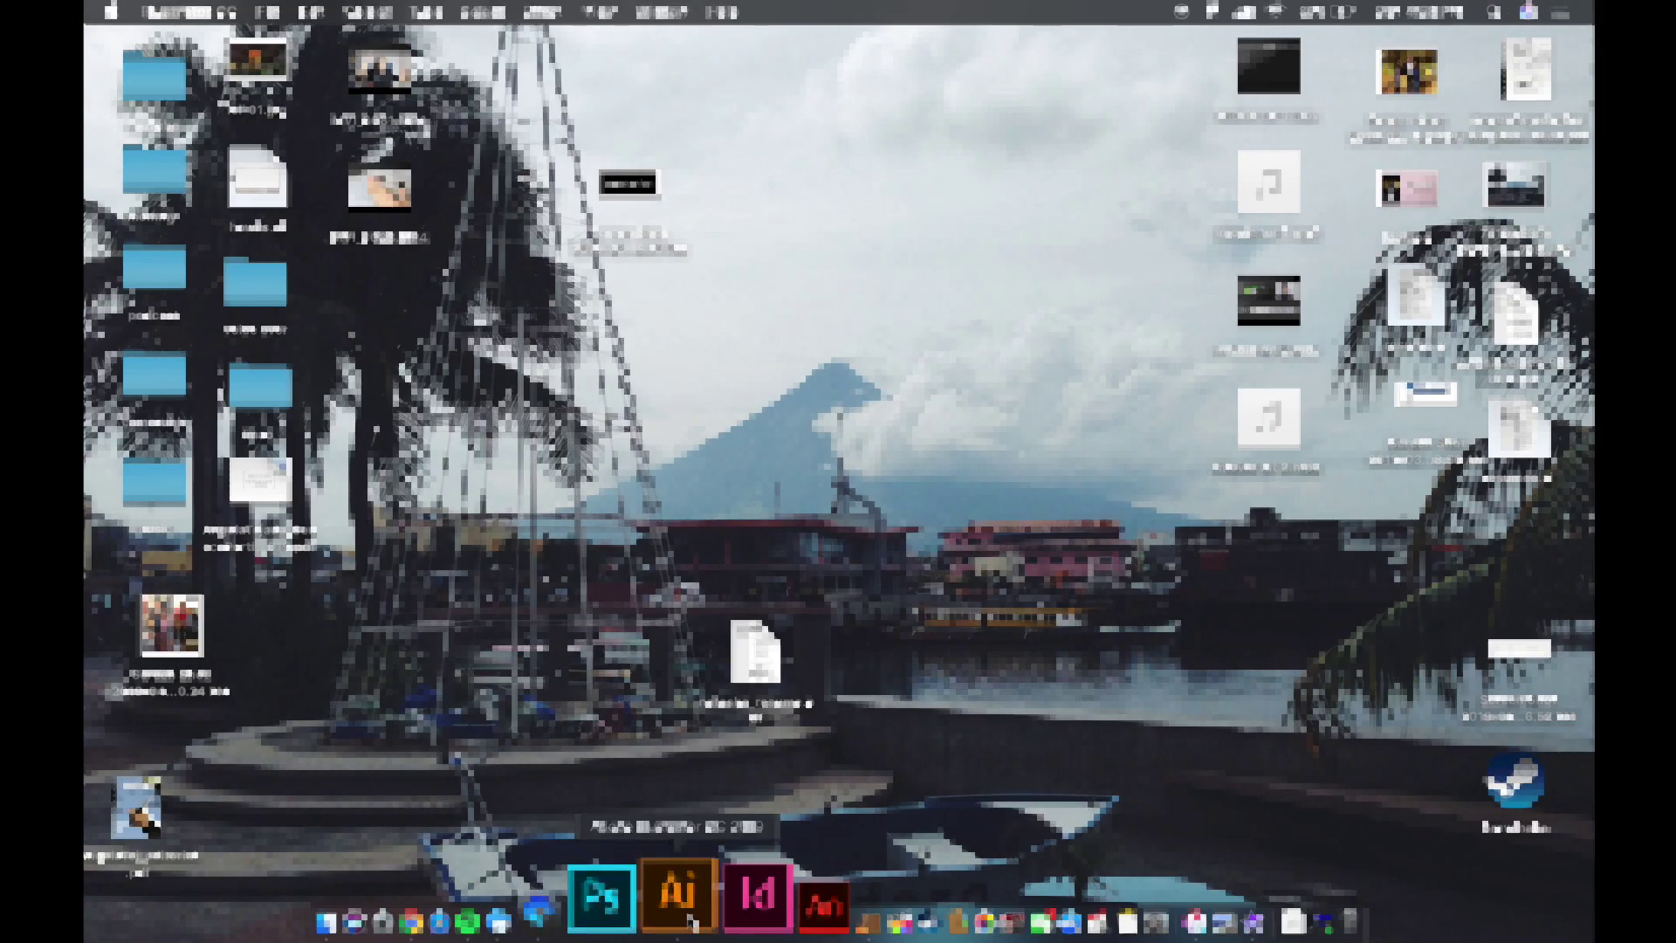
left_click(268, 11)
left_click(268, 11)
left_click(268, 11)
left_click(295, 36)
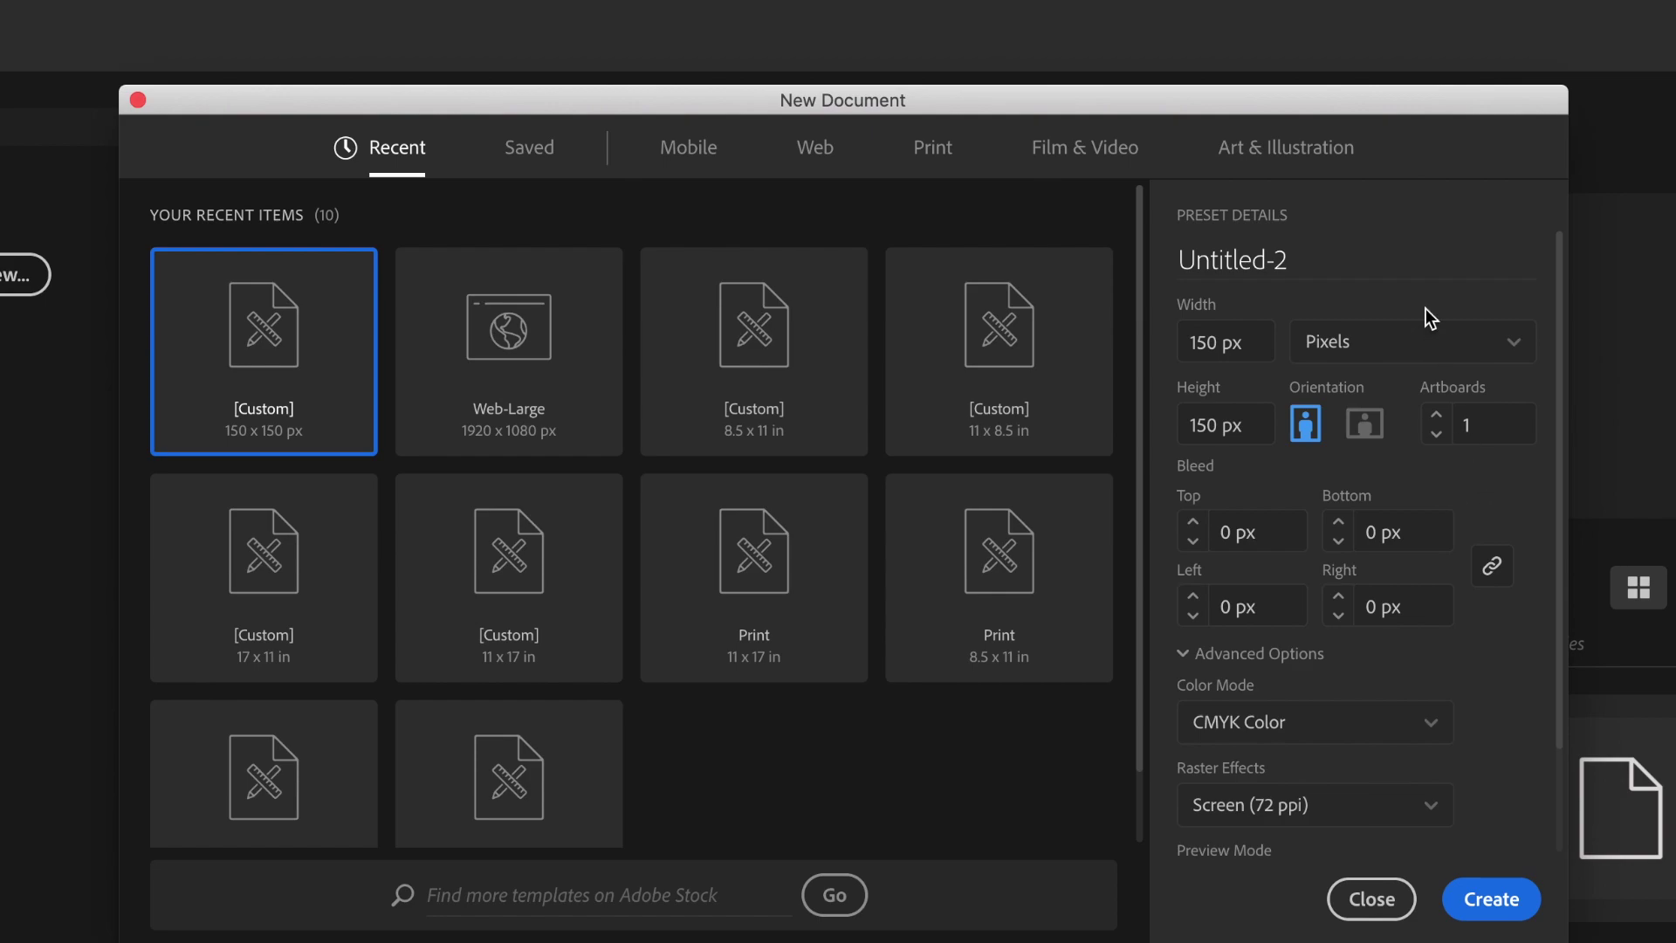
scroll(1452, 623, "down", 3)
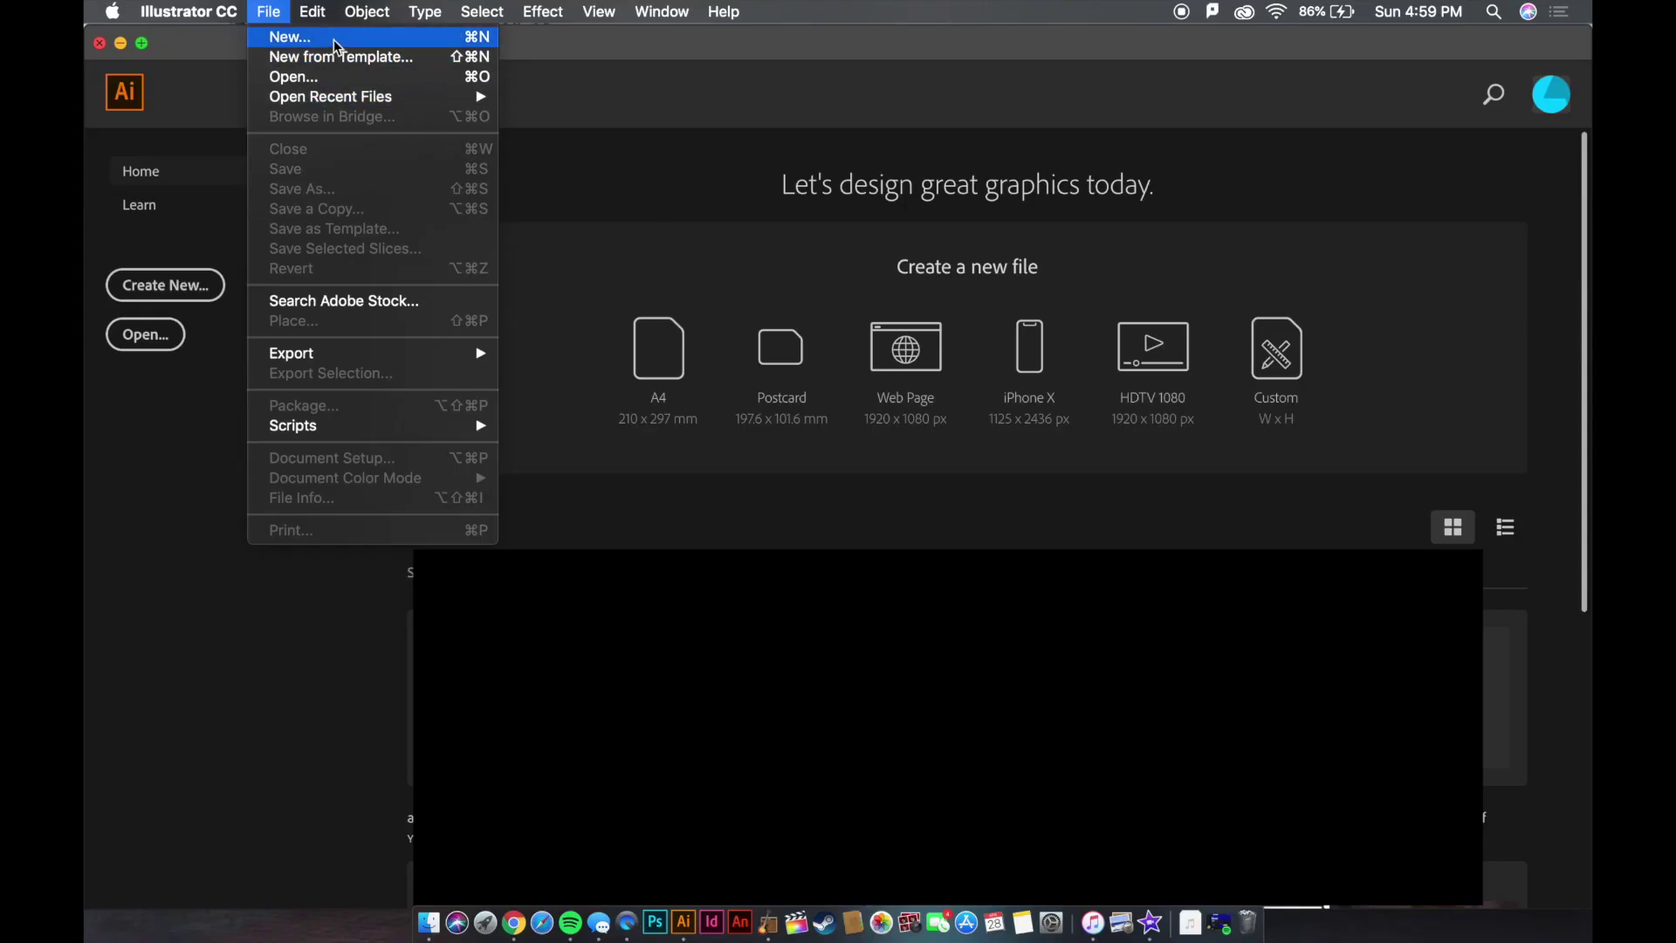
left_click(329, 37)
key("super+n")
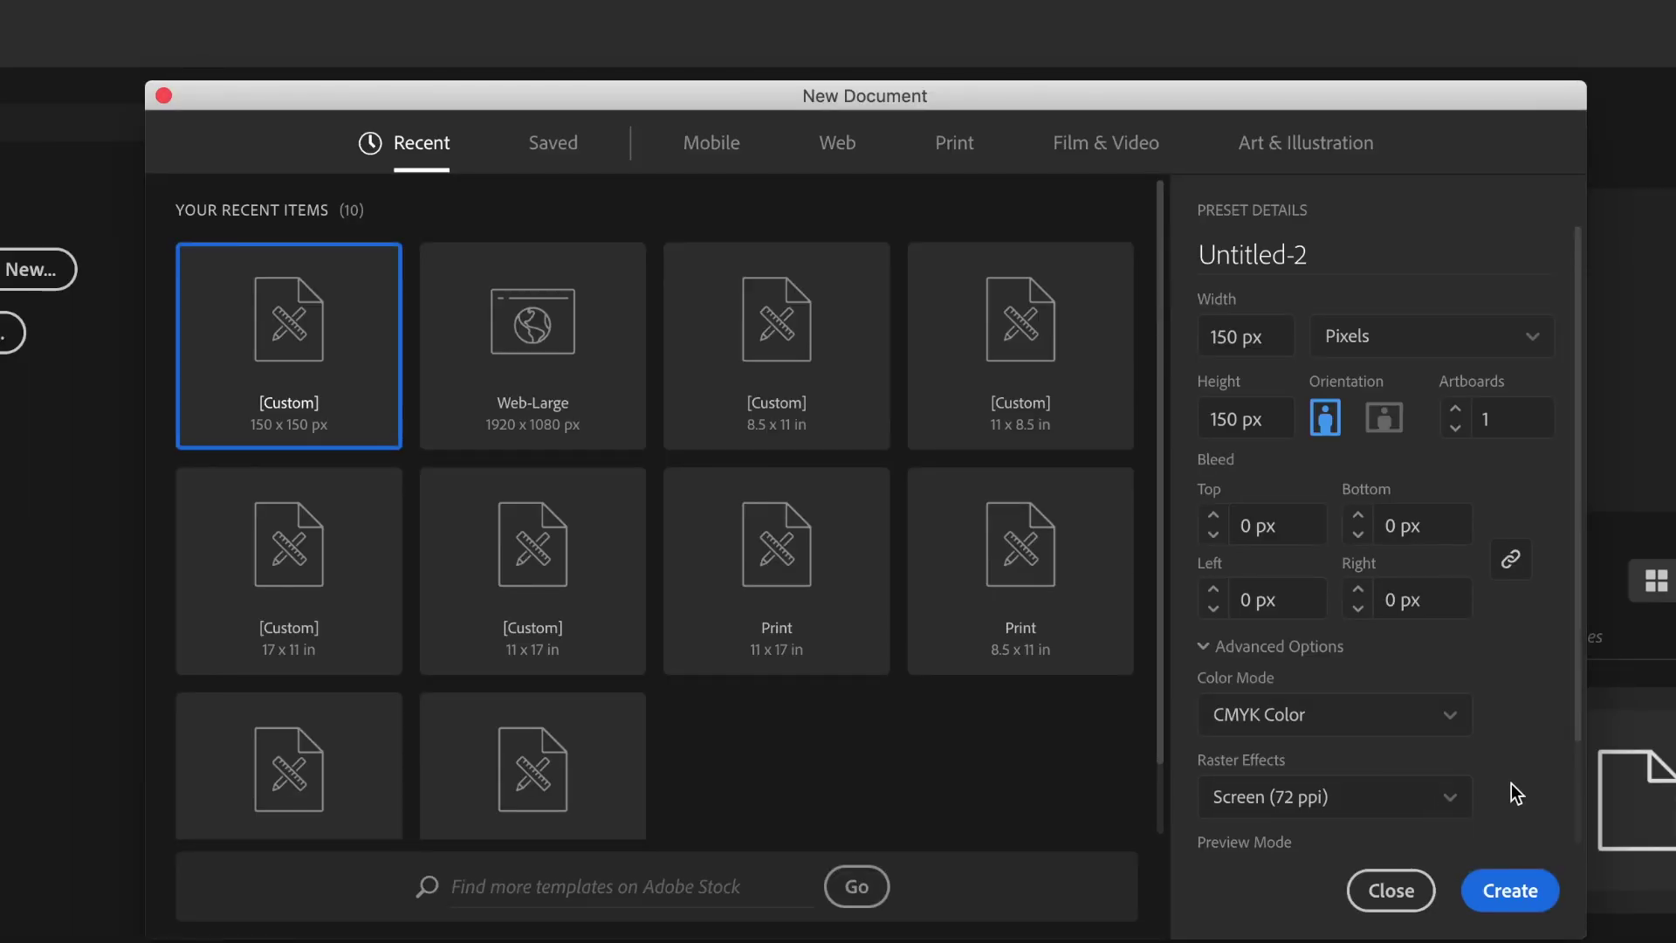
Step: Name the new document loloolol and make it 1920 px wide by 1080 px high in landscape orientation
type("lol")
left_click(1272, 330)
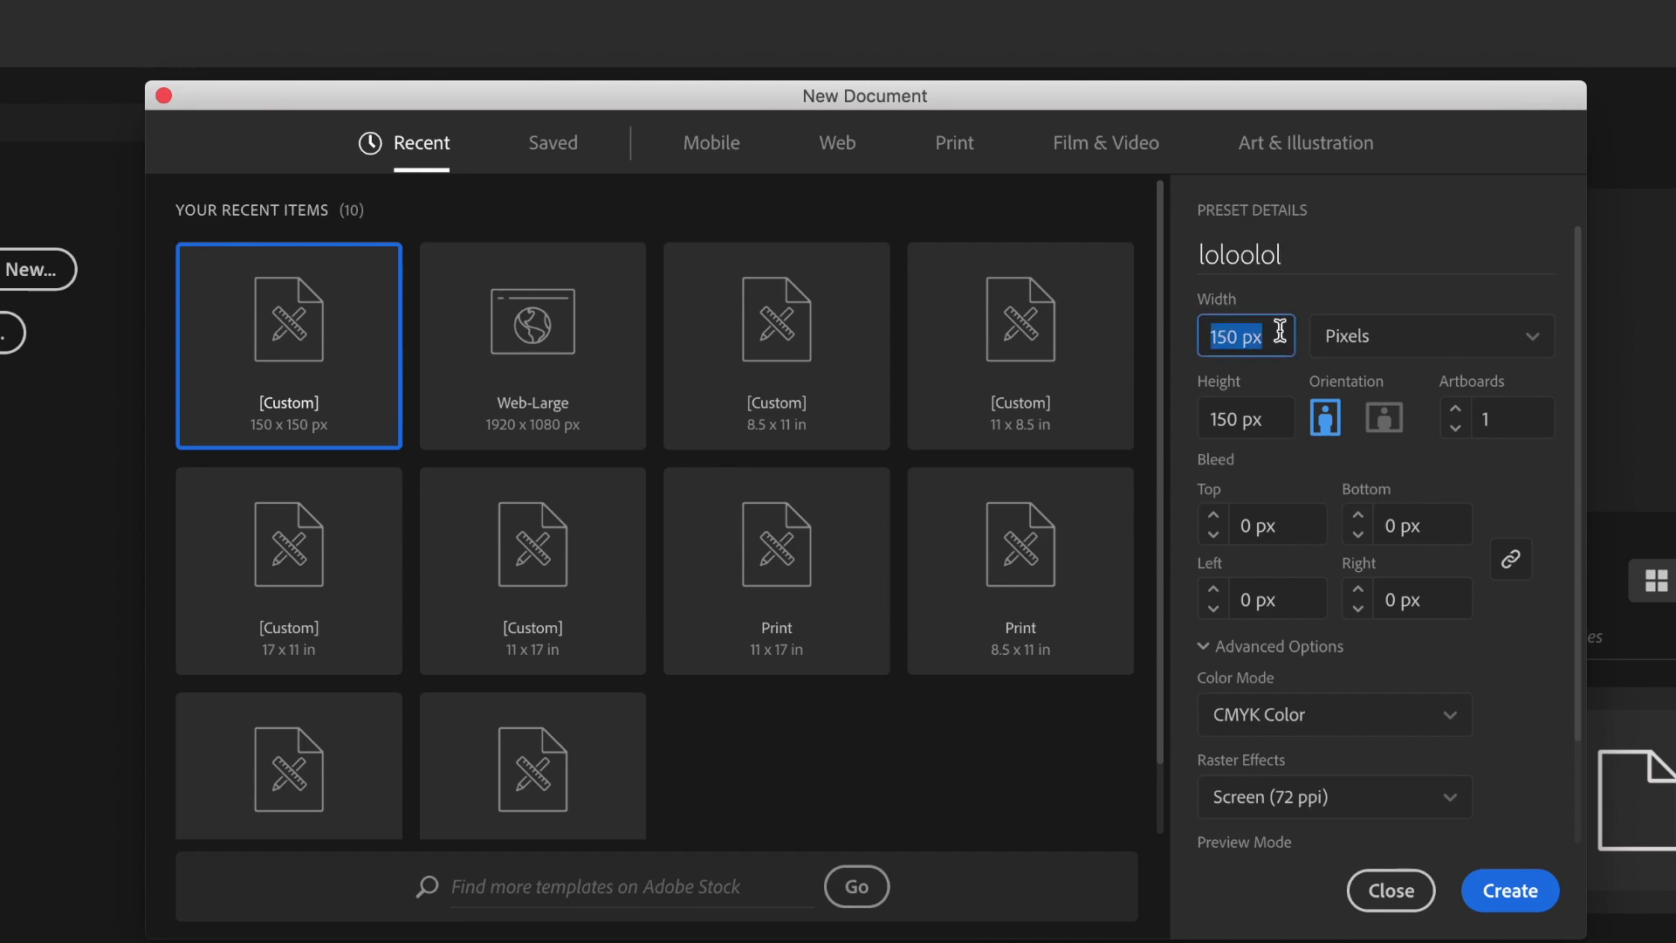
left_click(1372, 349)
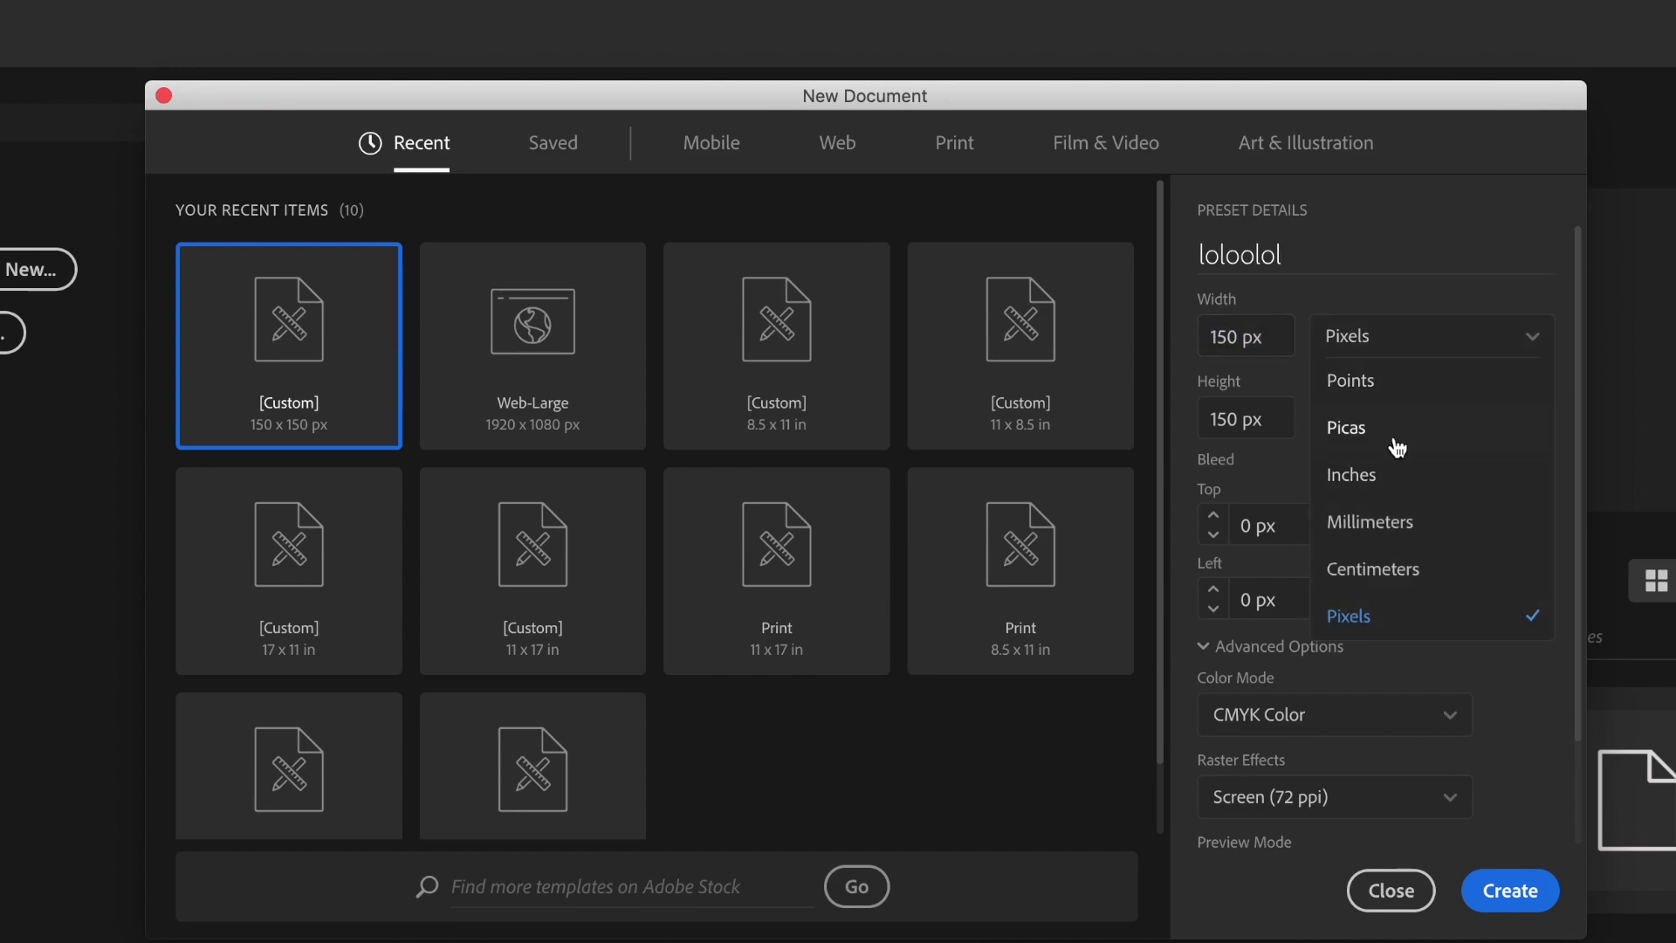
left_click(1234, 340)
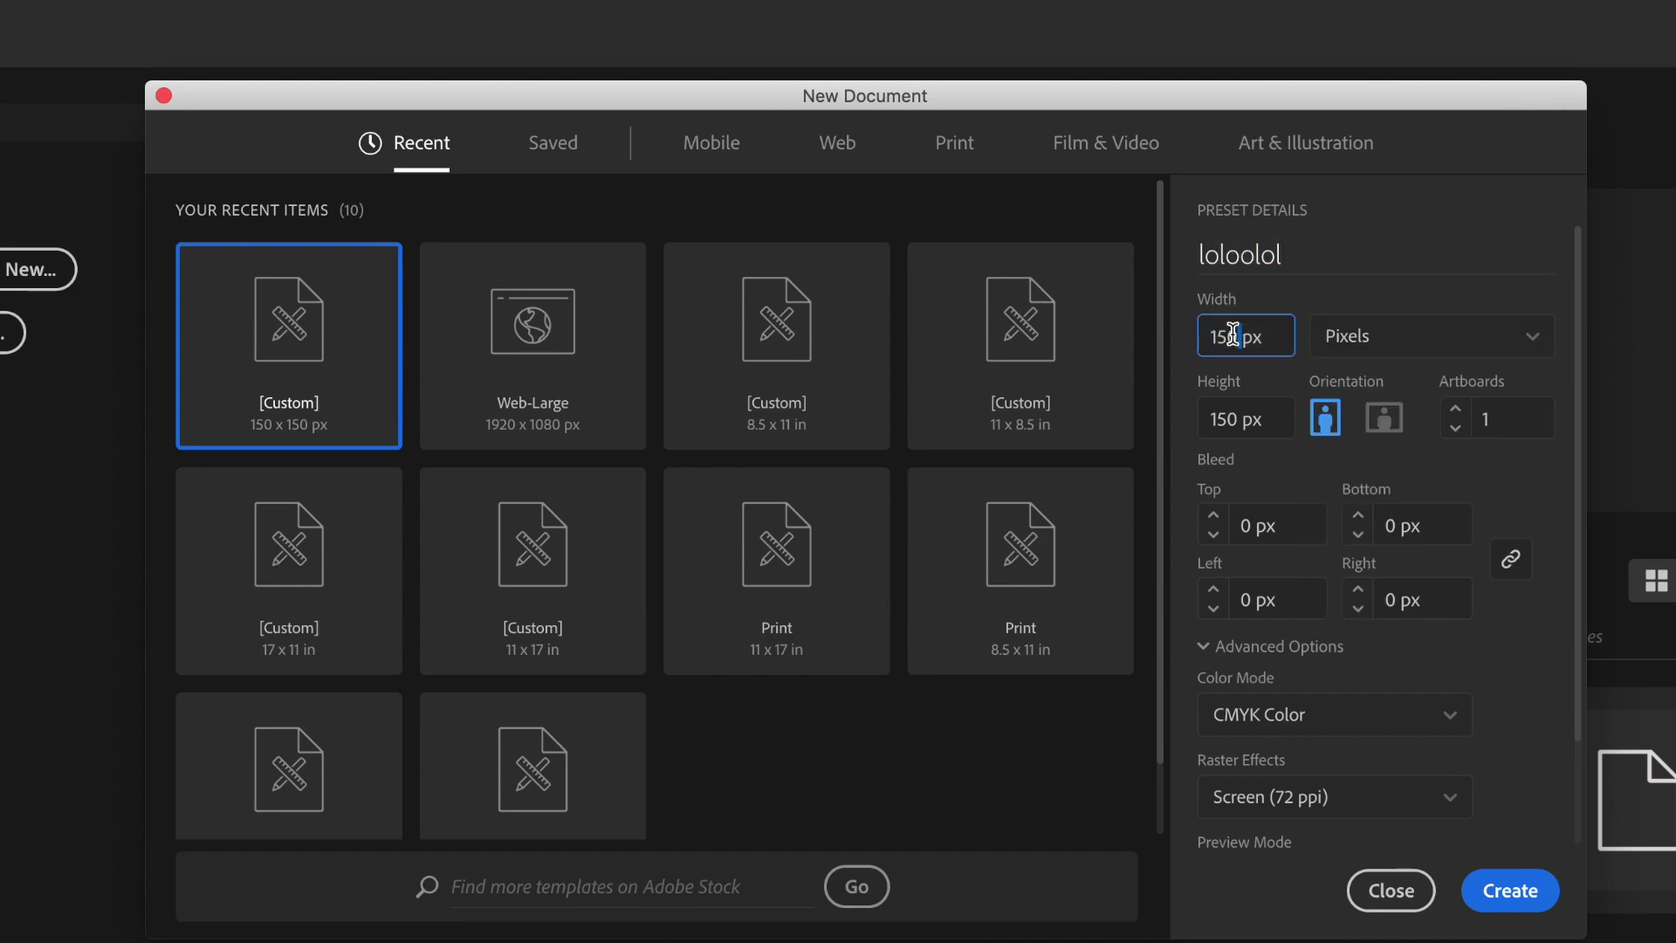
type("1920")
left_click(1243, 422)
type("1080")
left_click(1381, 447)
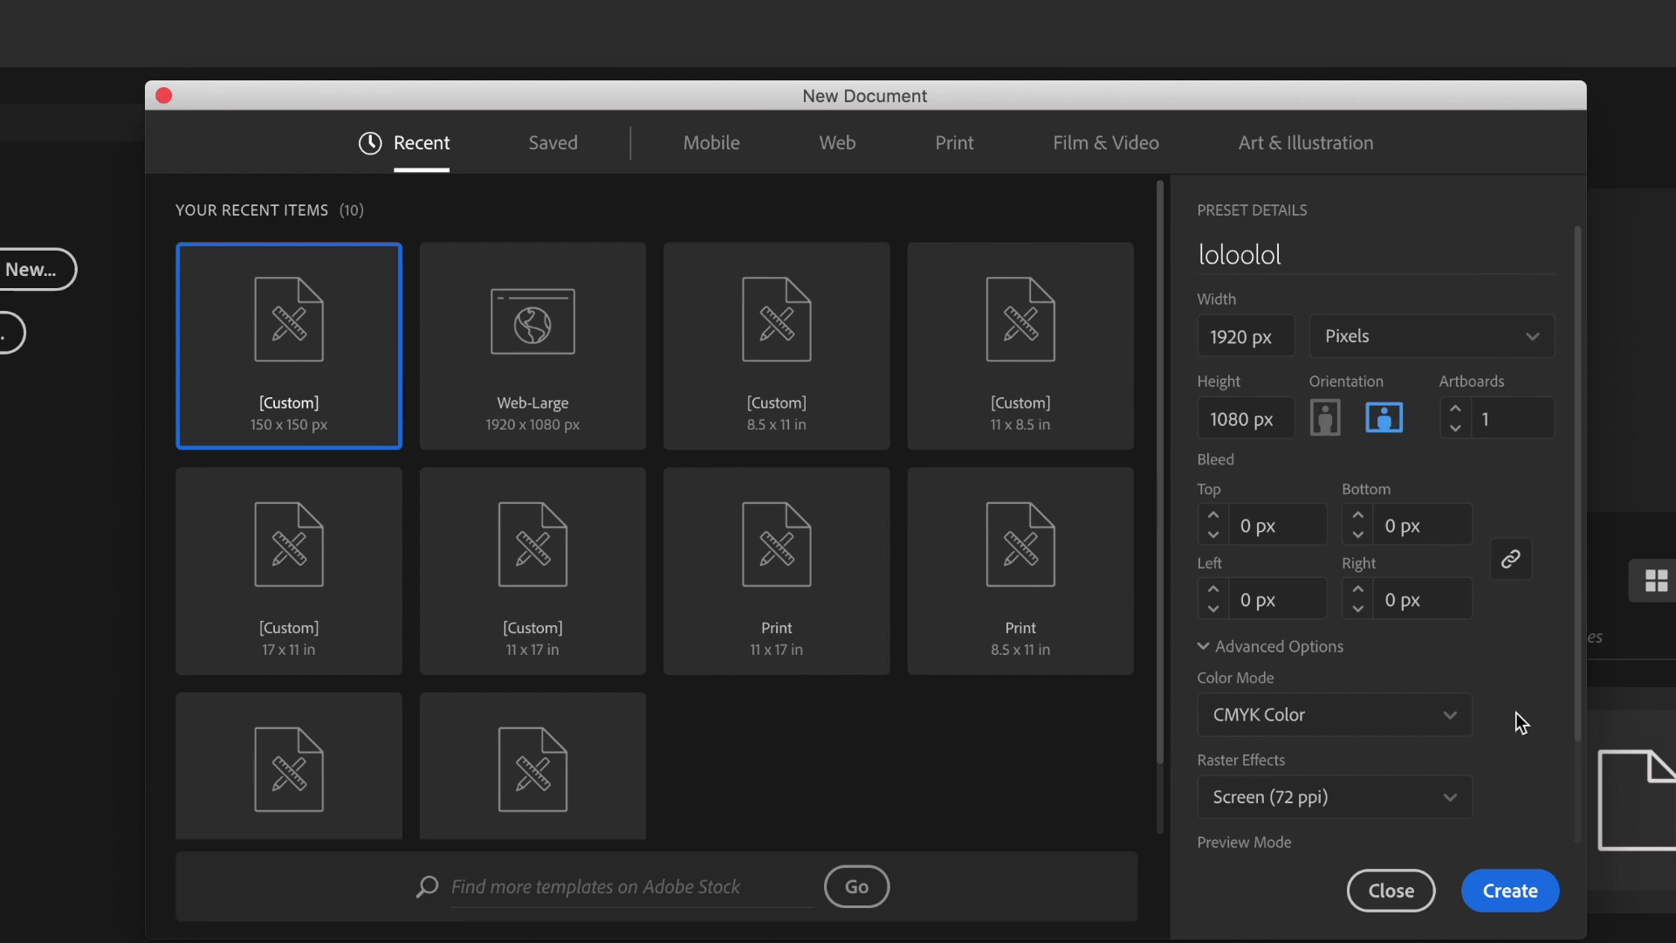
Step: Set the raster effects to Medium (150 ppi) and create the document
left_click(1362, 796)
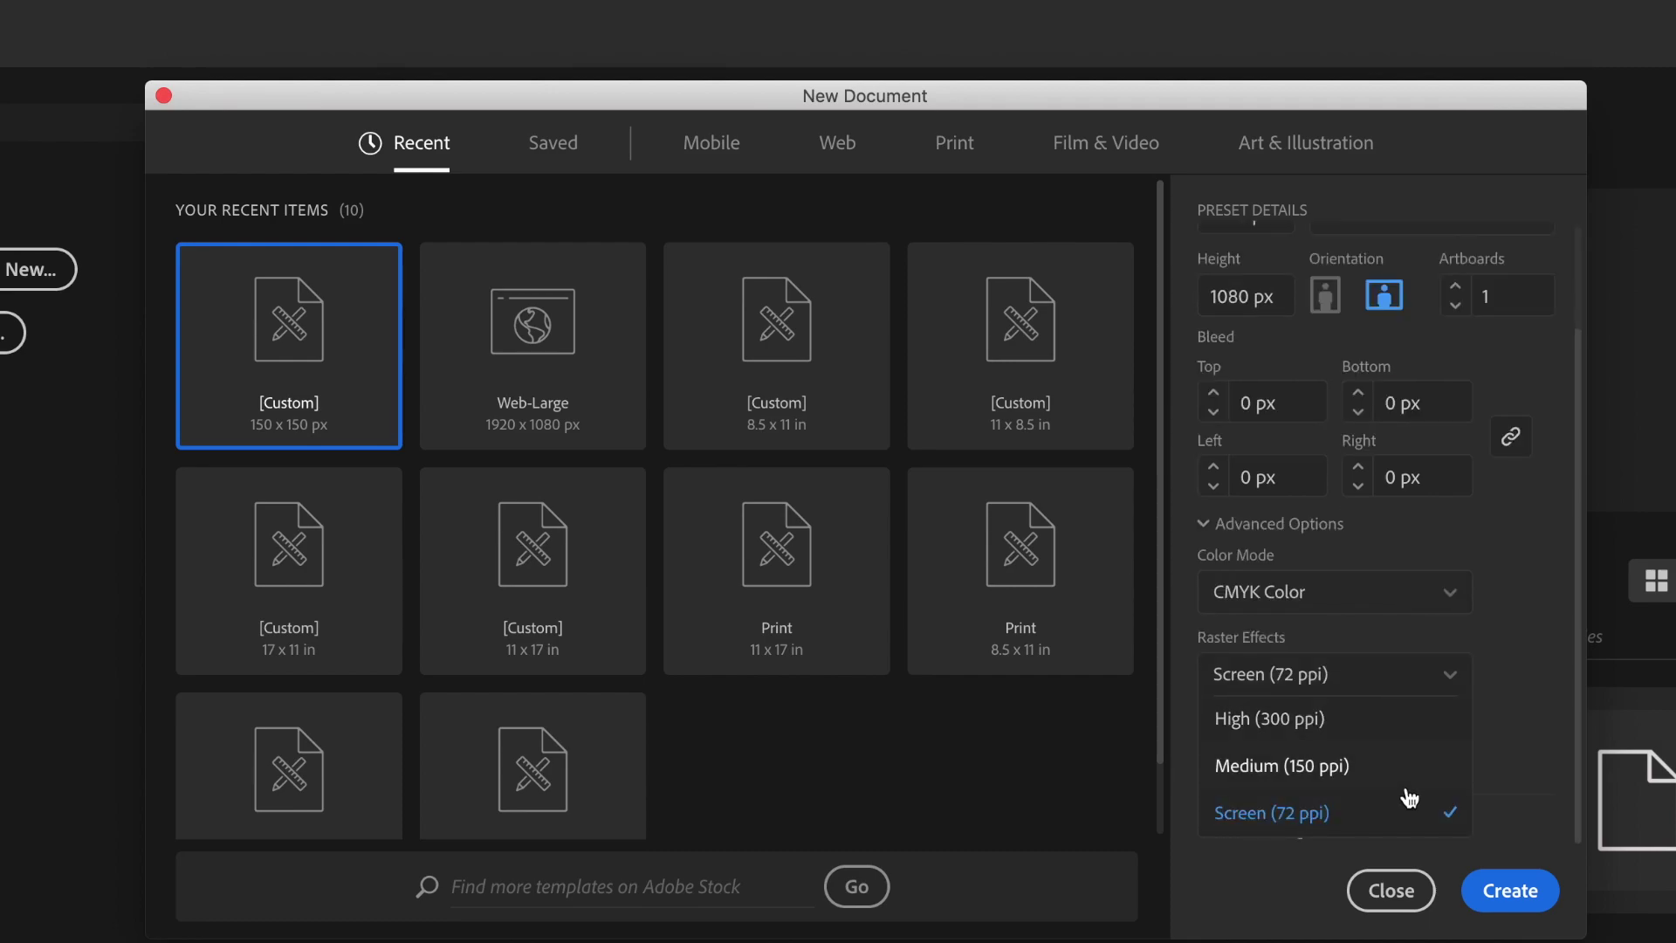
left_click(1411, 769)
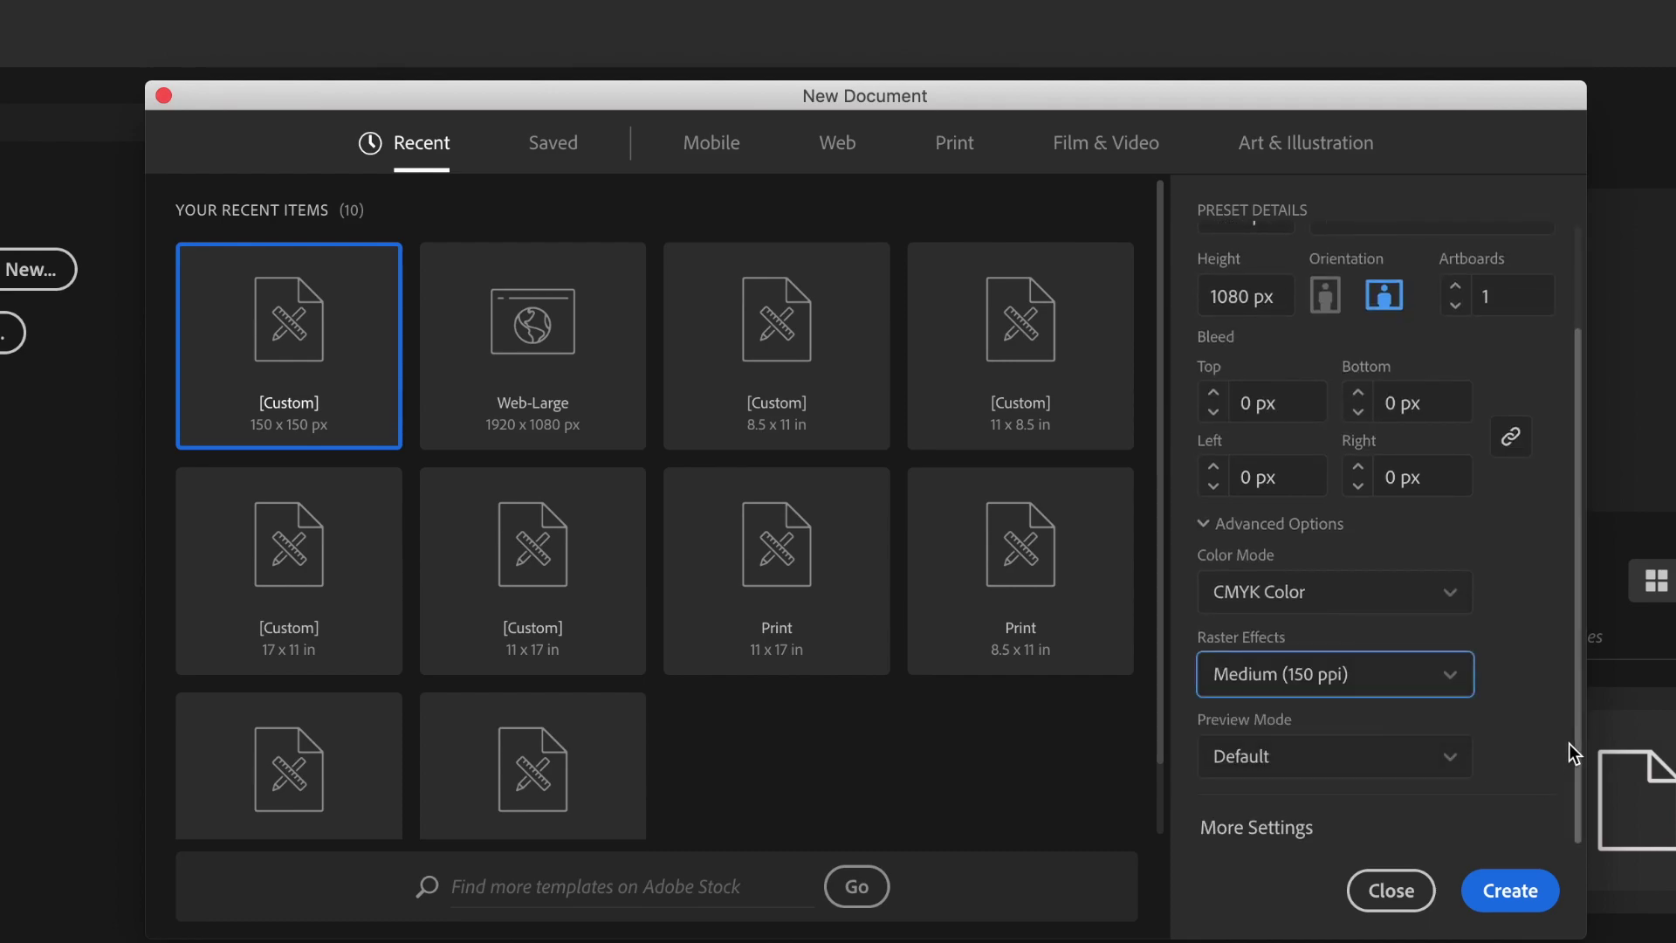
left_click(1510, 890)
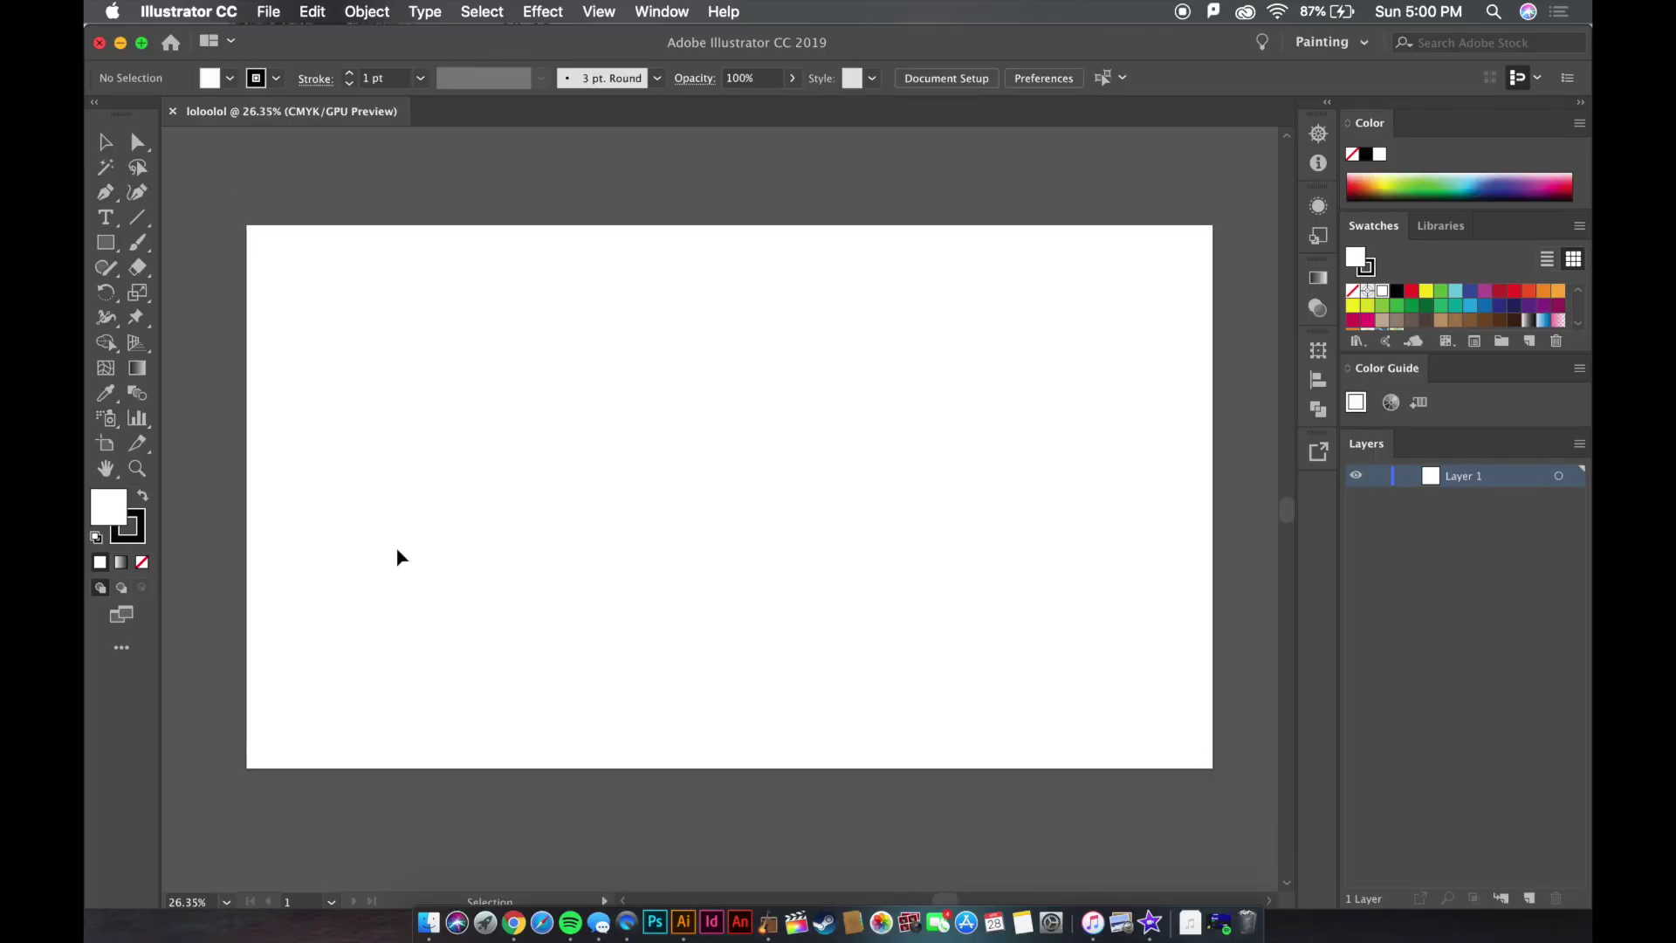
Step: Add a line of title text about packaging online orders near the middle of the artboard
key("t")
left_click(561, 479)
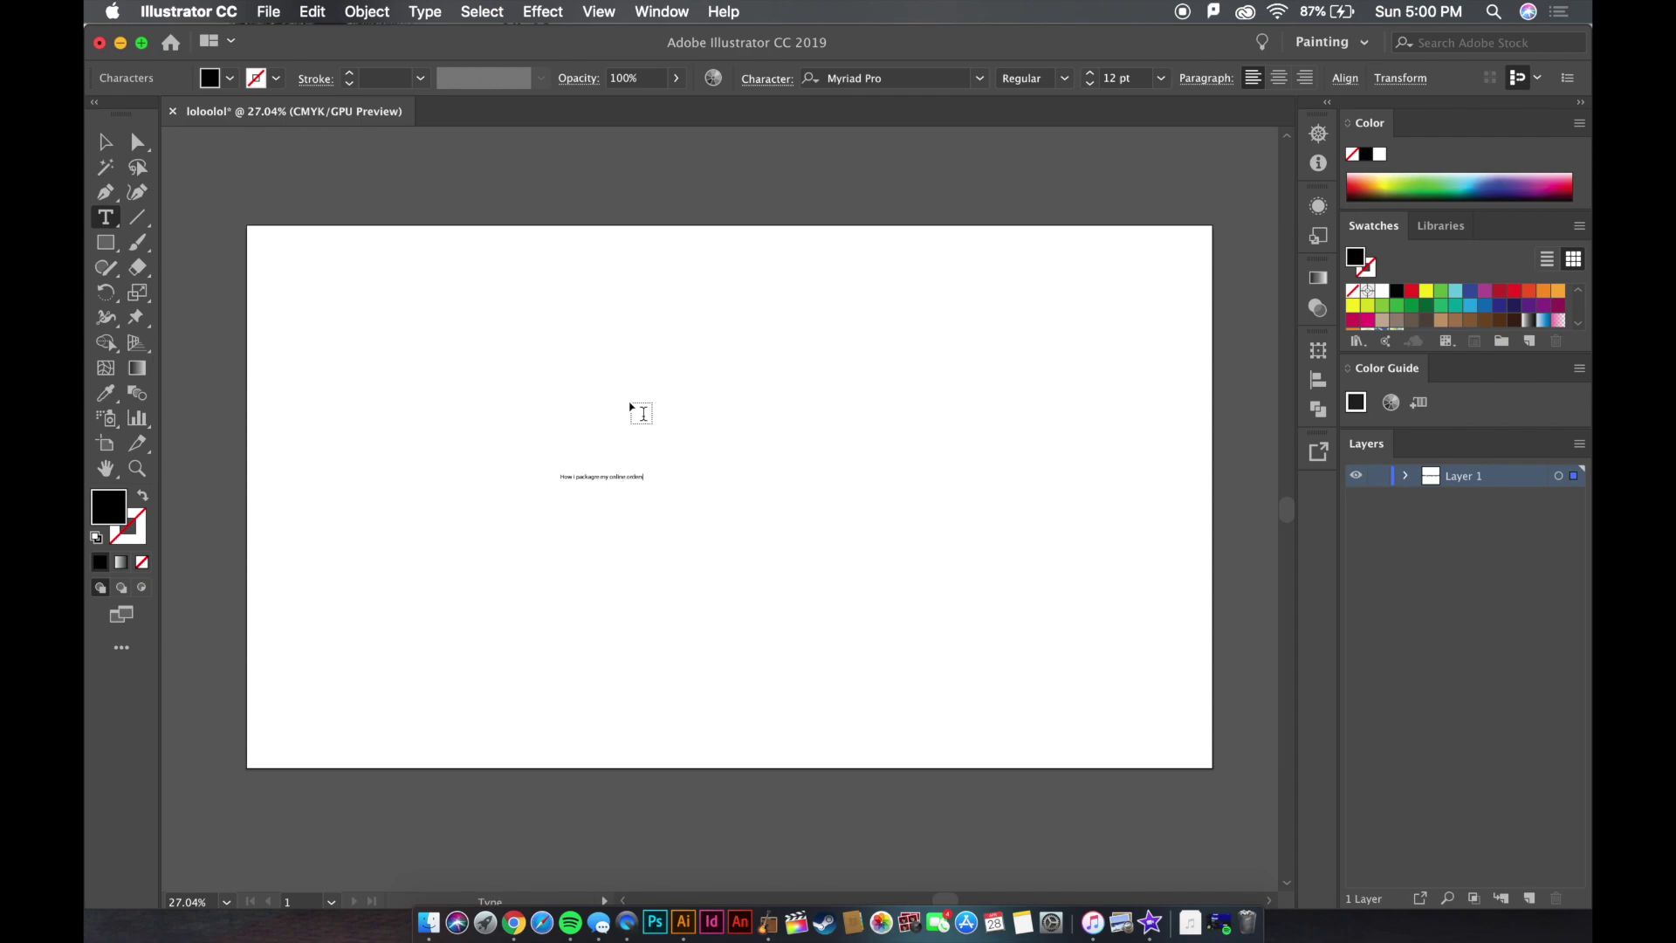
Step: Enlarge the title text to about 83 pt and move it to the upper middle of the artboard
key("Escape")
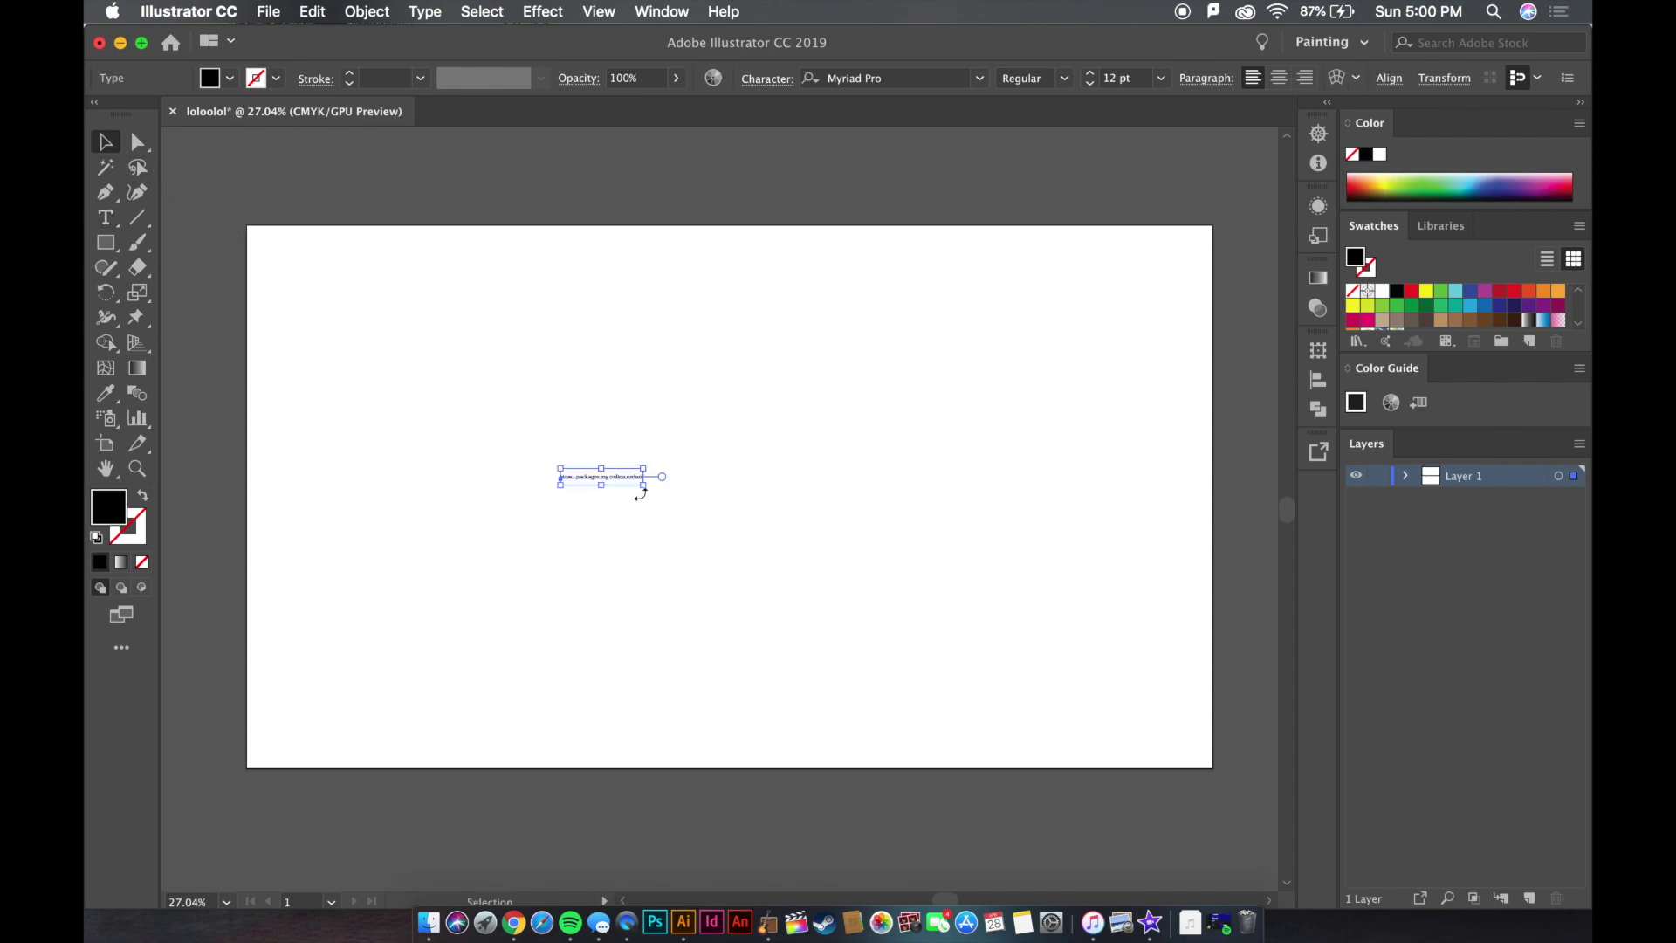
left_click_drag(646, 489, 1135, 681)
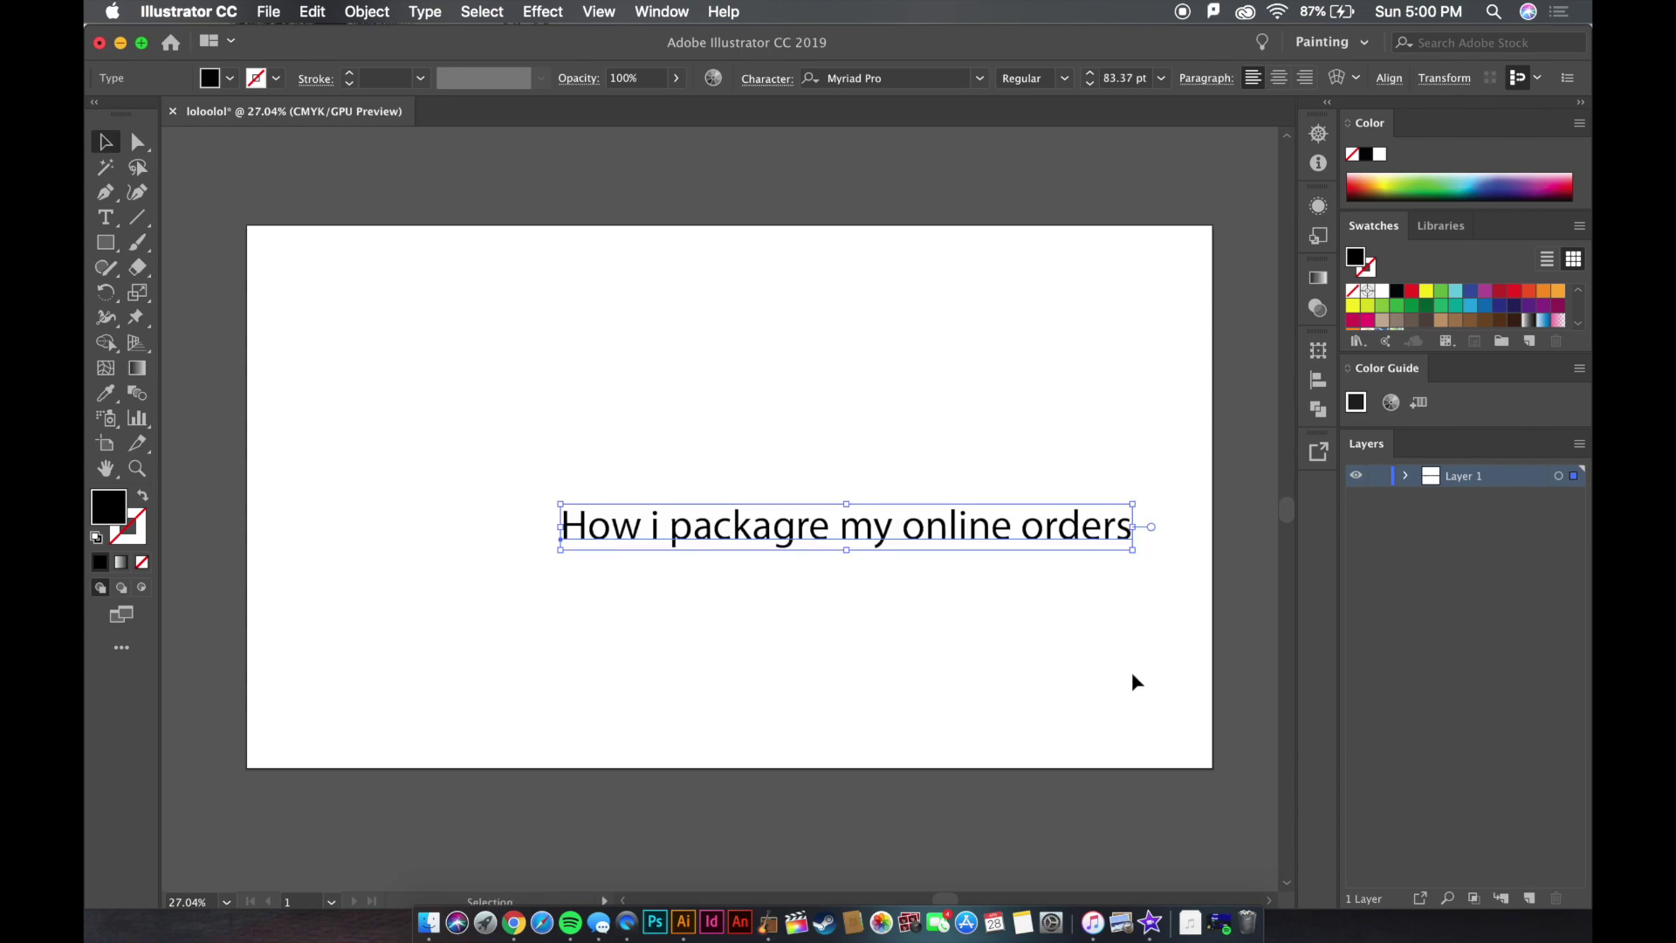
left_click_drag(984, 537, 843, 422)
Step: Change the font of the whole title to Gravity Bold
key("t")
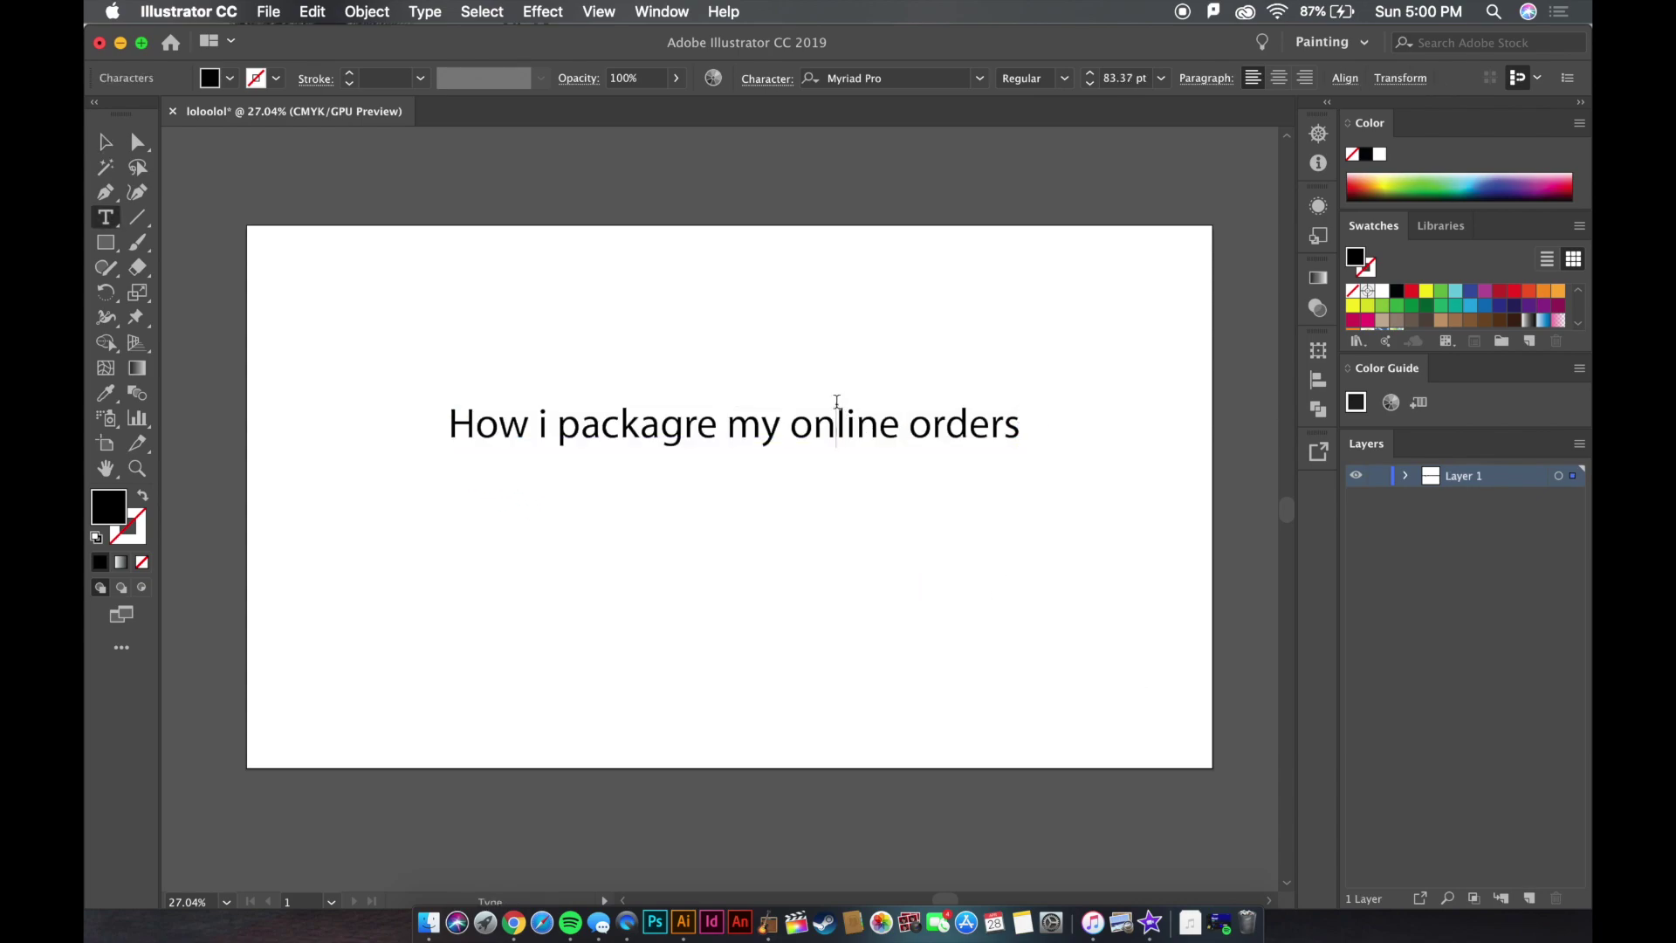
triple_click(849, 417)
left_click(934, 80)
type("grav")
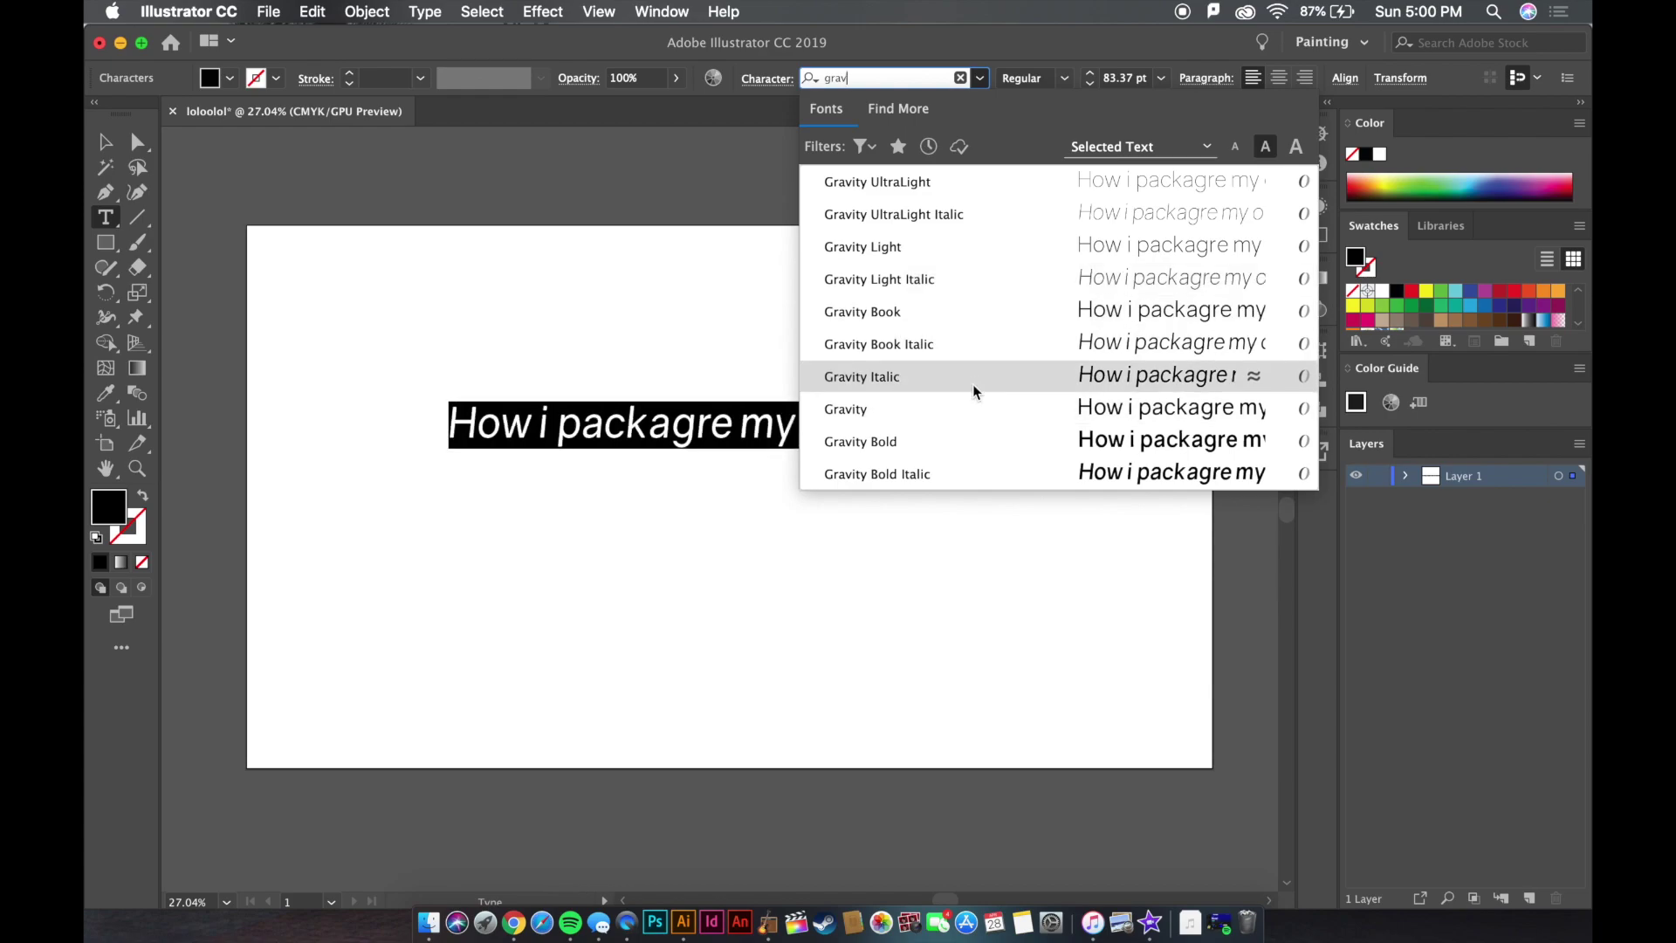
left_click(981, 313)
Step: Correct the misspelled "packagre" in the title to "package" and move the text to the middle of the artboard
left_click(735, 426)
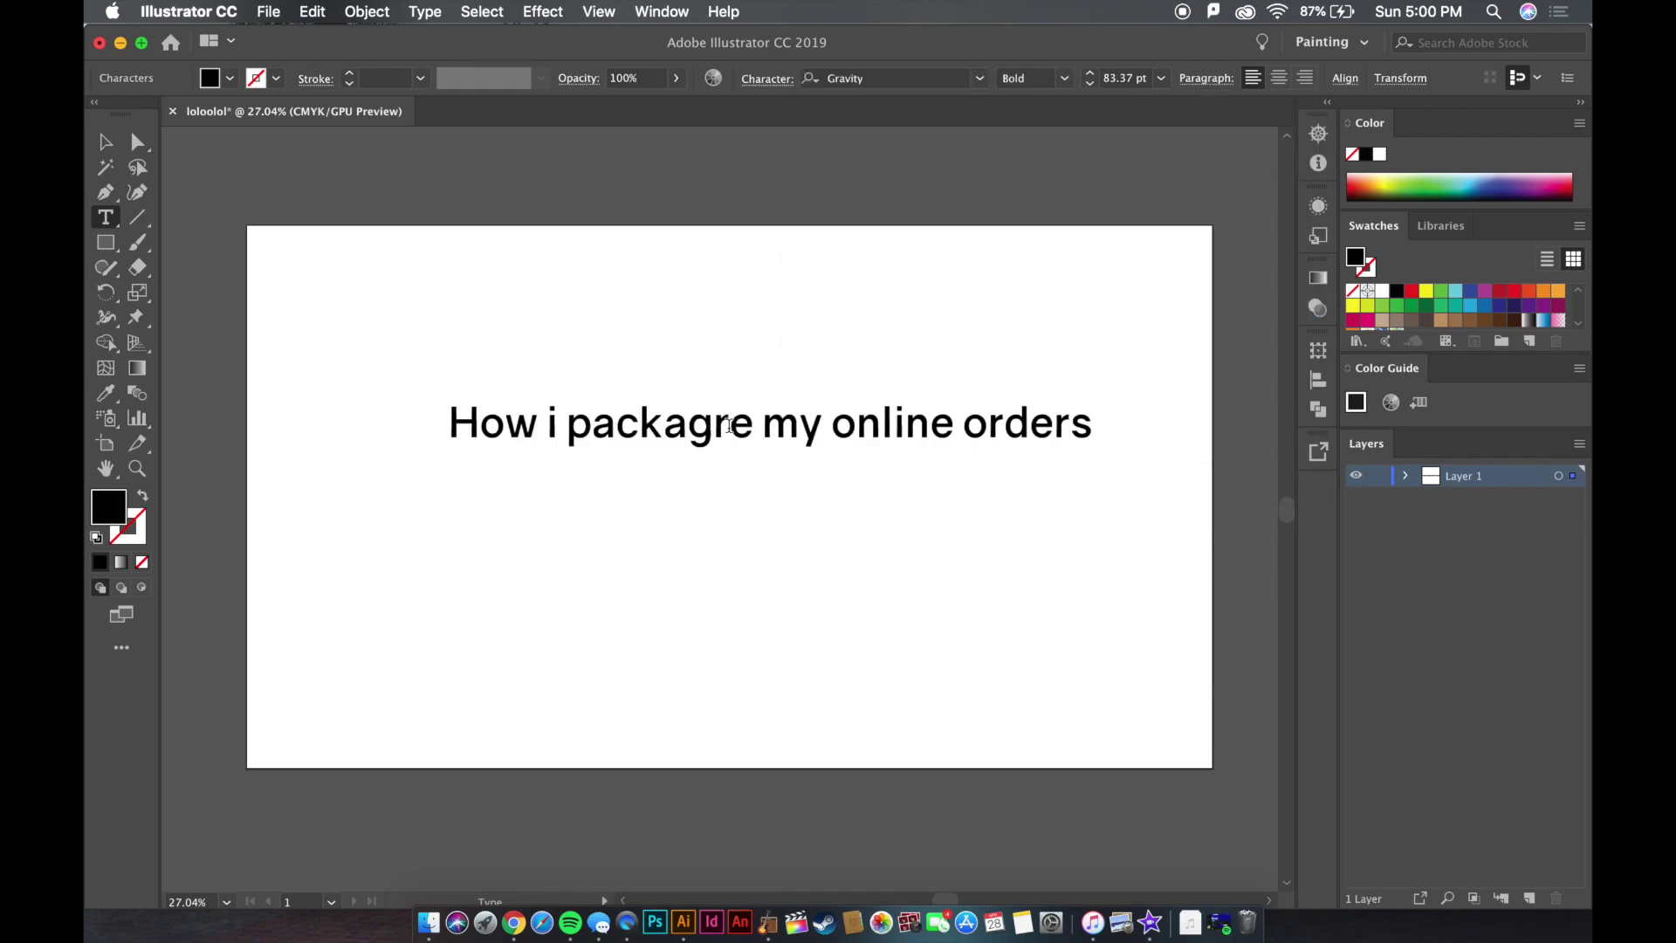
key("BackSpace")
key("Escape")
left_click_drag(563, 428, 527, 487)
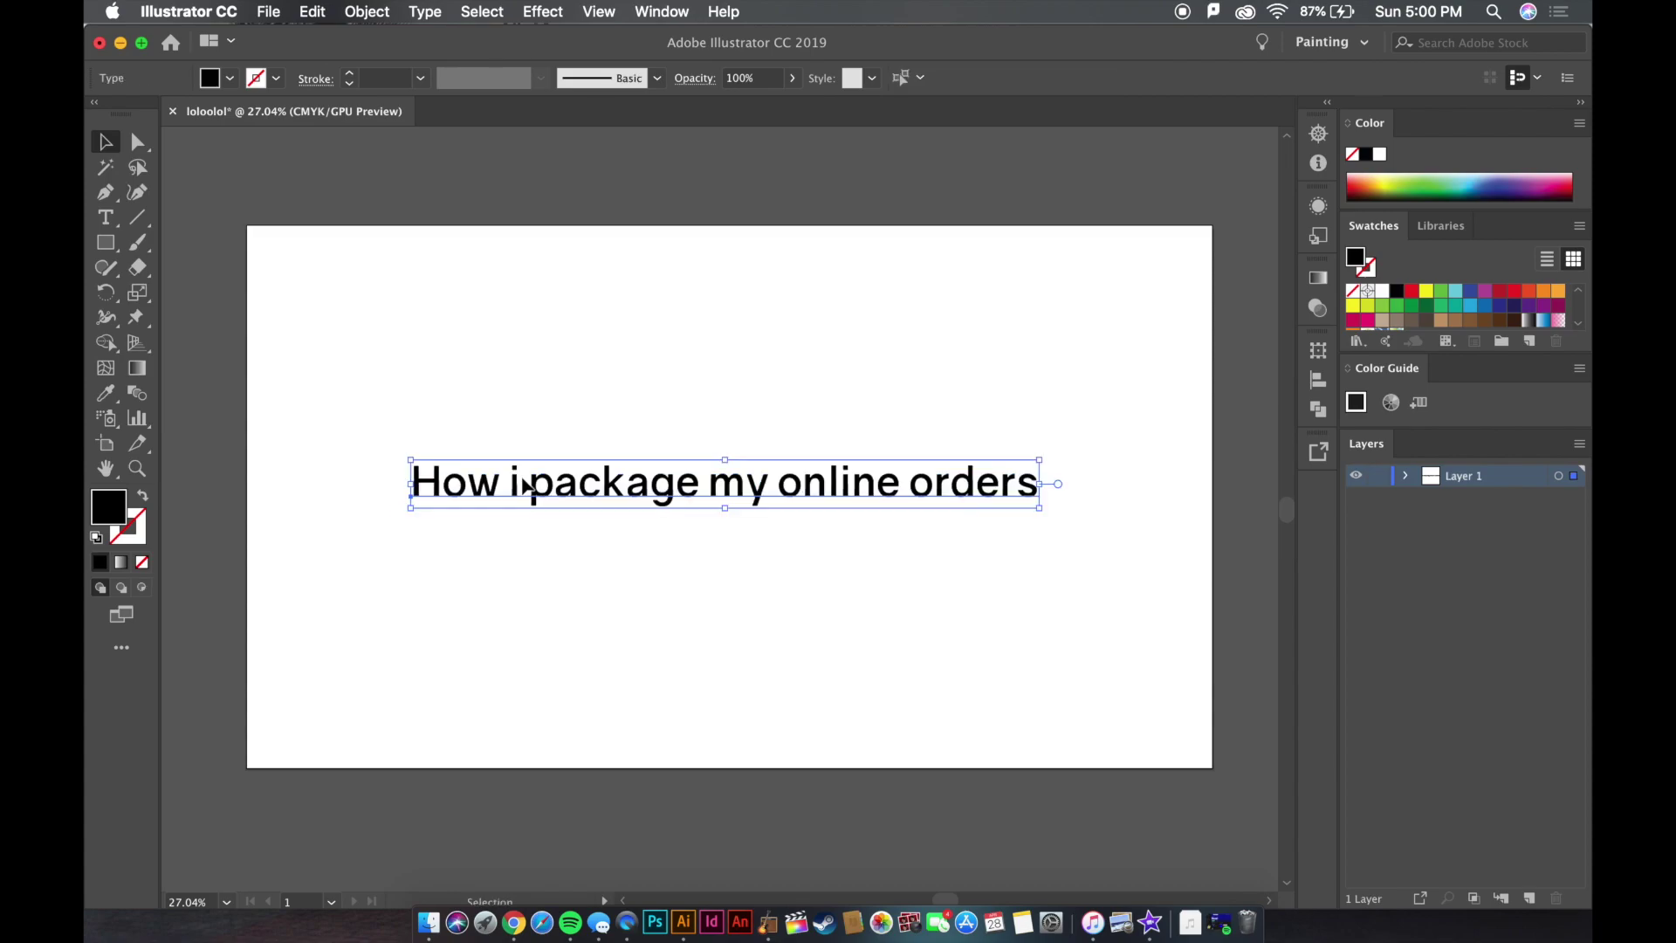
Step: Fill the title text with white by setting magenta and yellow to 0%, and deselect it
double_click(632, 491)
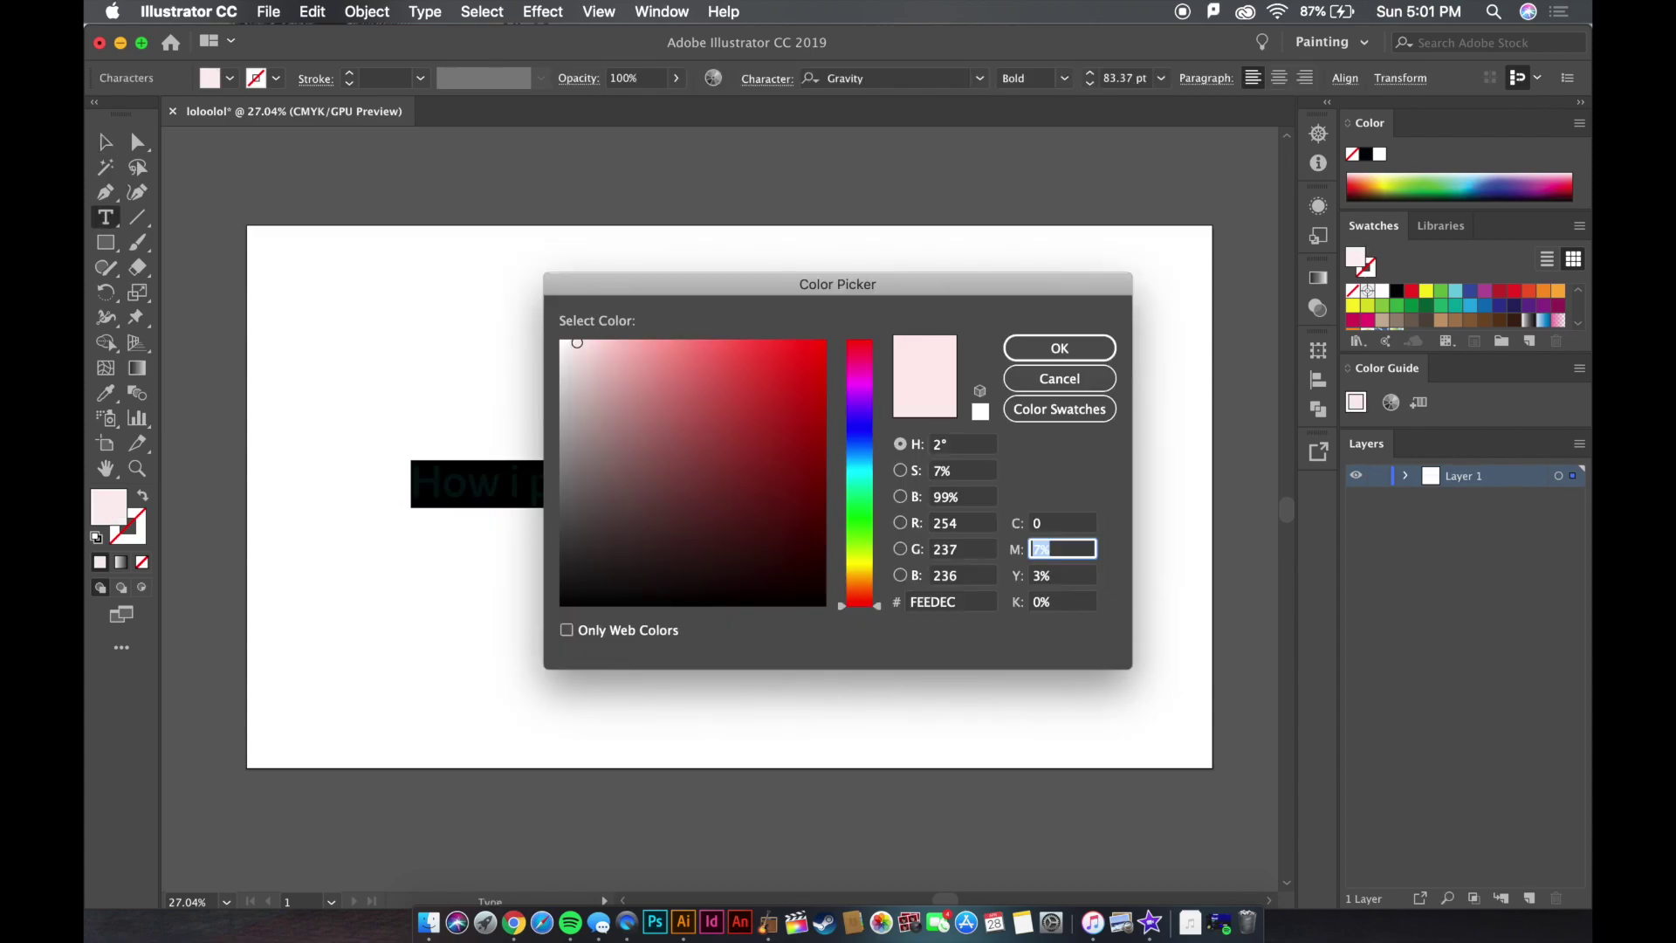
type("0")
key("Tab")
type("0")
key("Return")
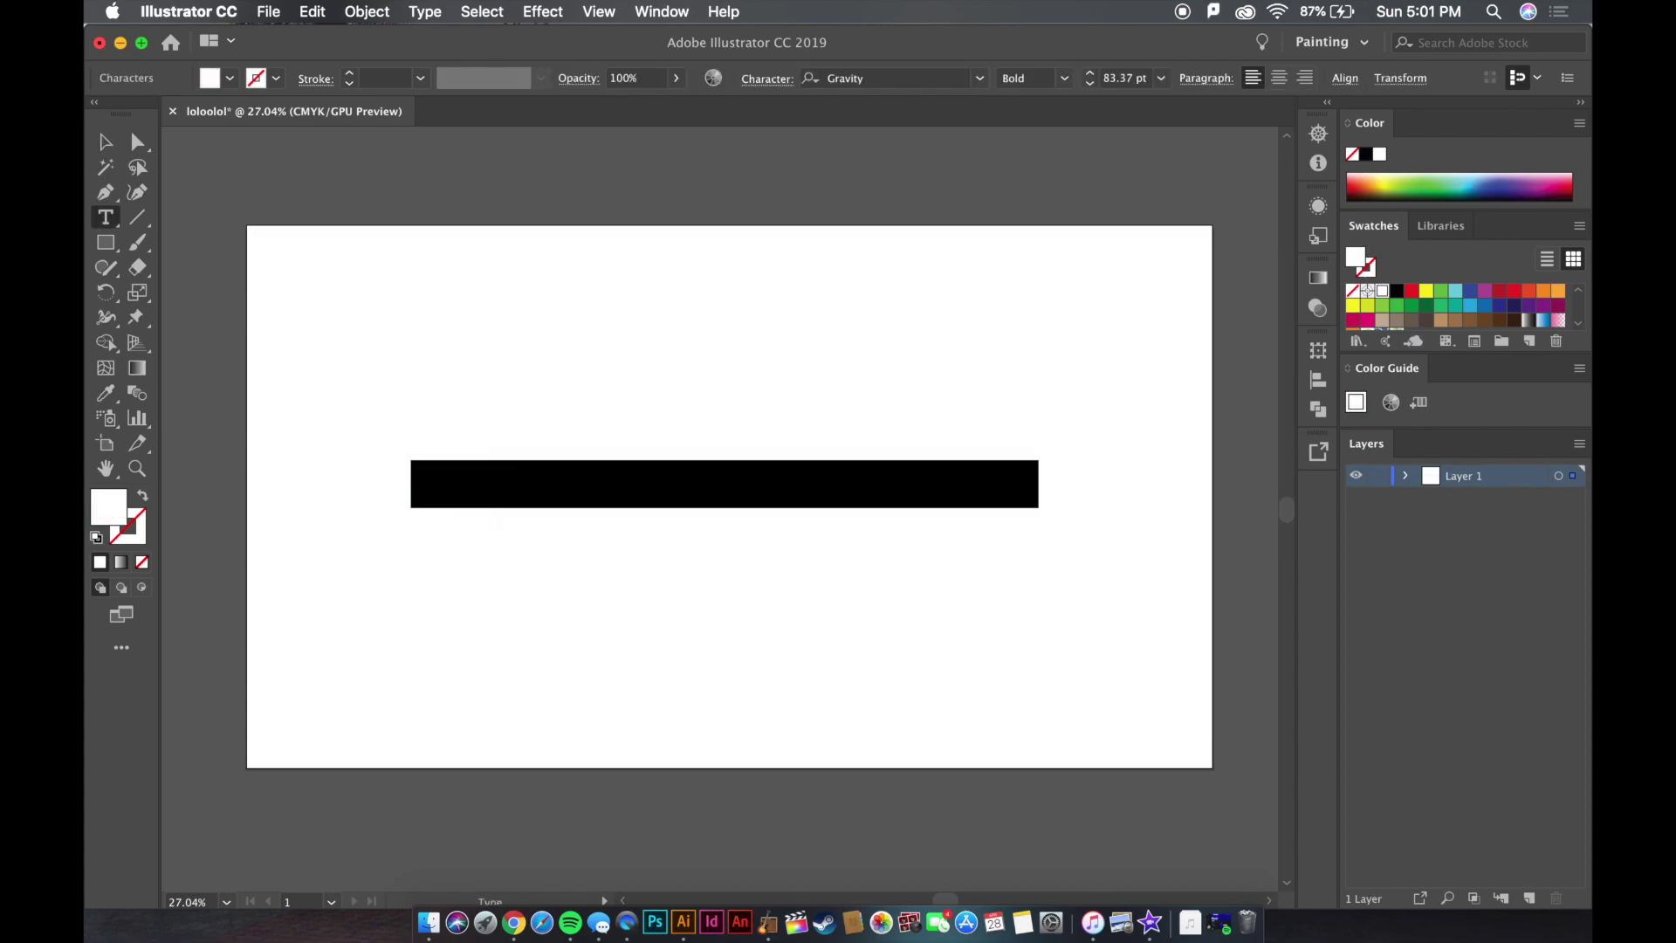
key("Escape")
left_click(780, 469)
Step: Export the title graphic as a PNG file, bringing up its PNG options
left_click(268, 11)
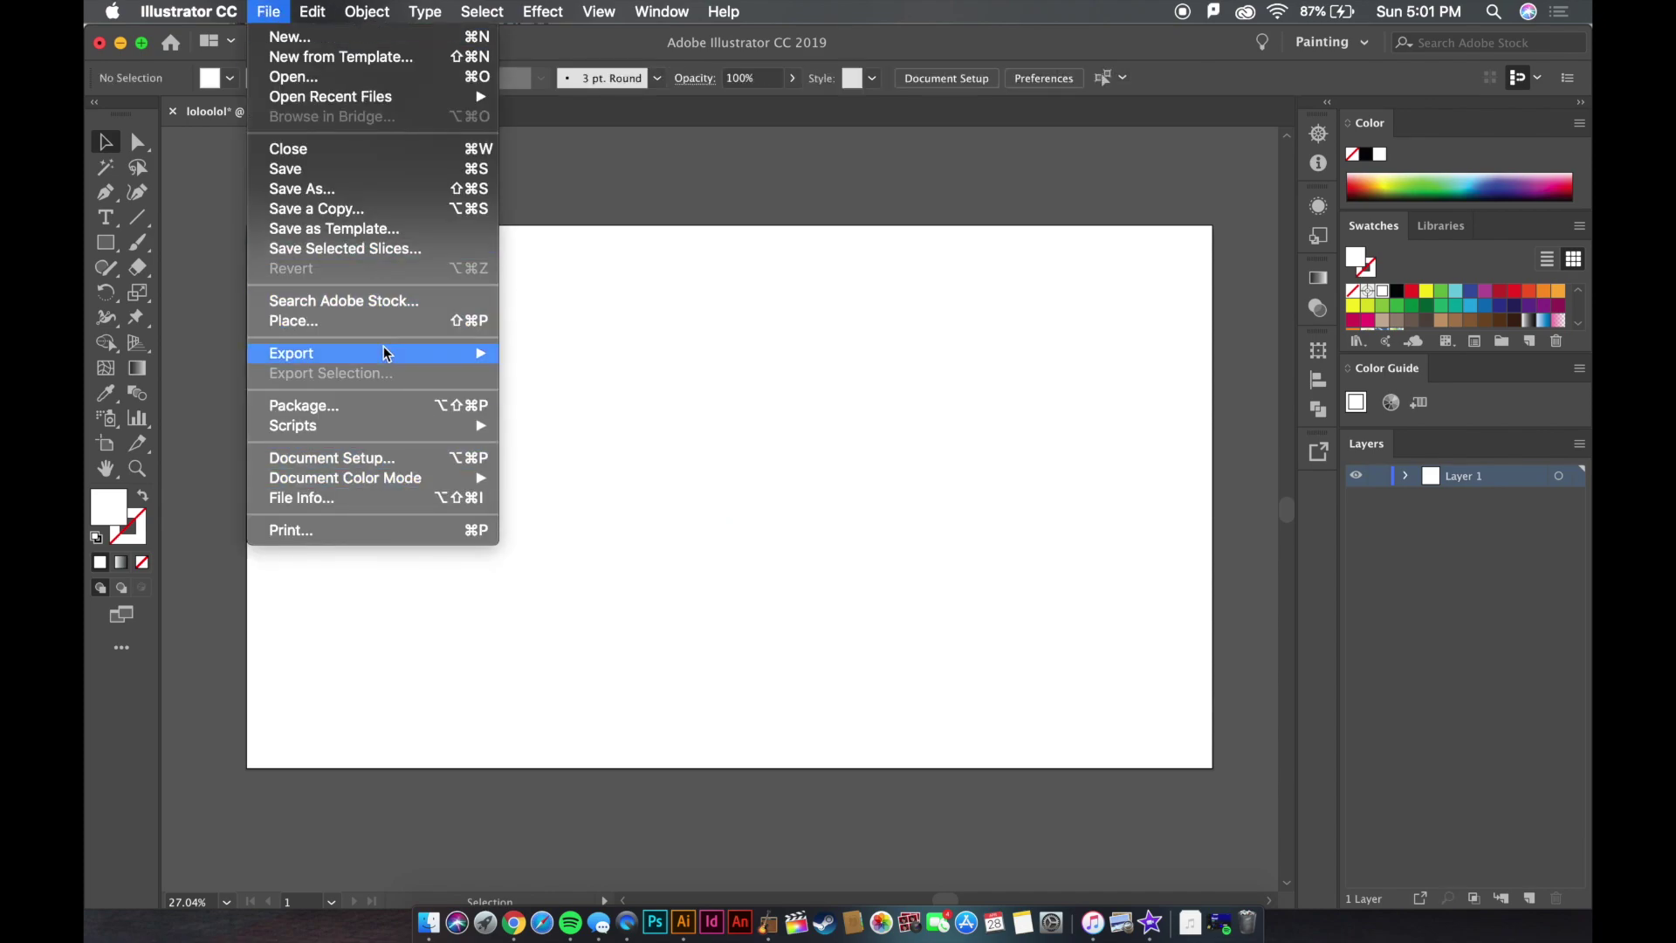
left_click(568, 373)
left_click(693, 367)
left_click(997, 408)
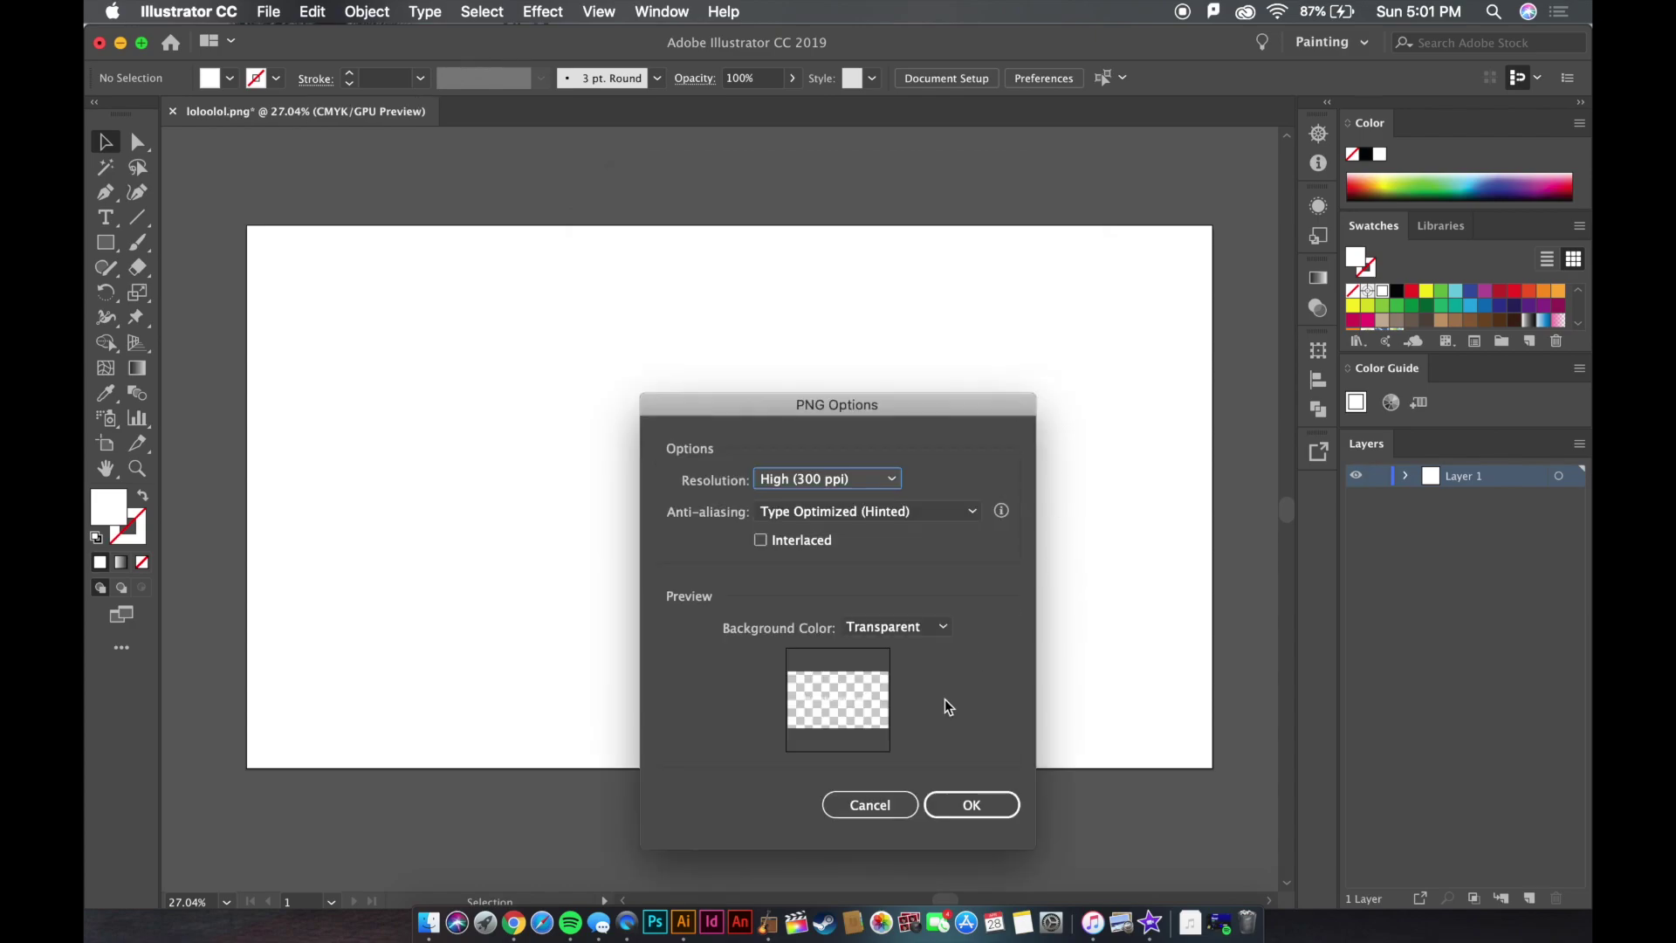
Step: Try a black background colour for the PNG to preview the white title
left_click(888, 633)
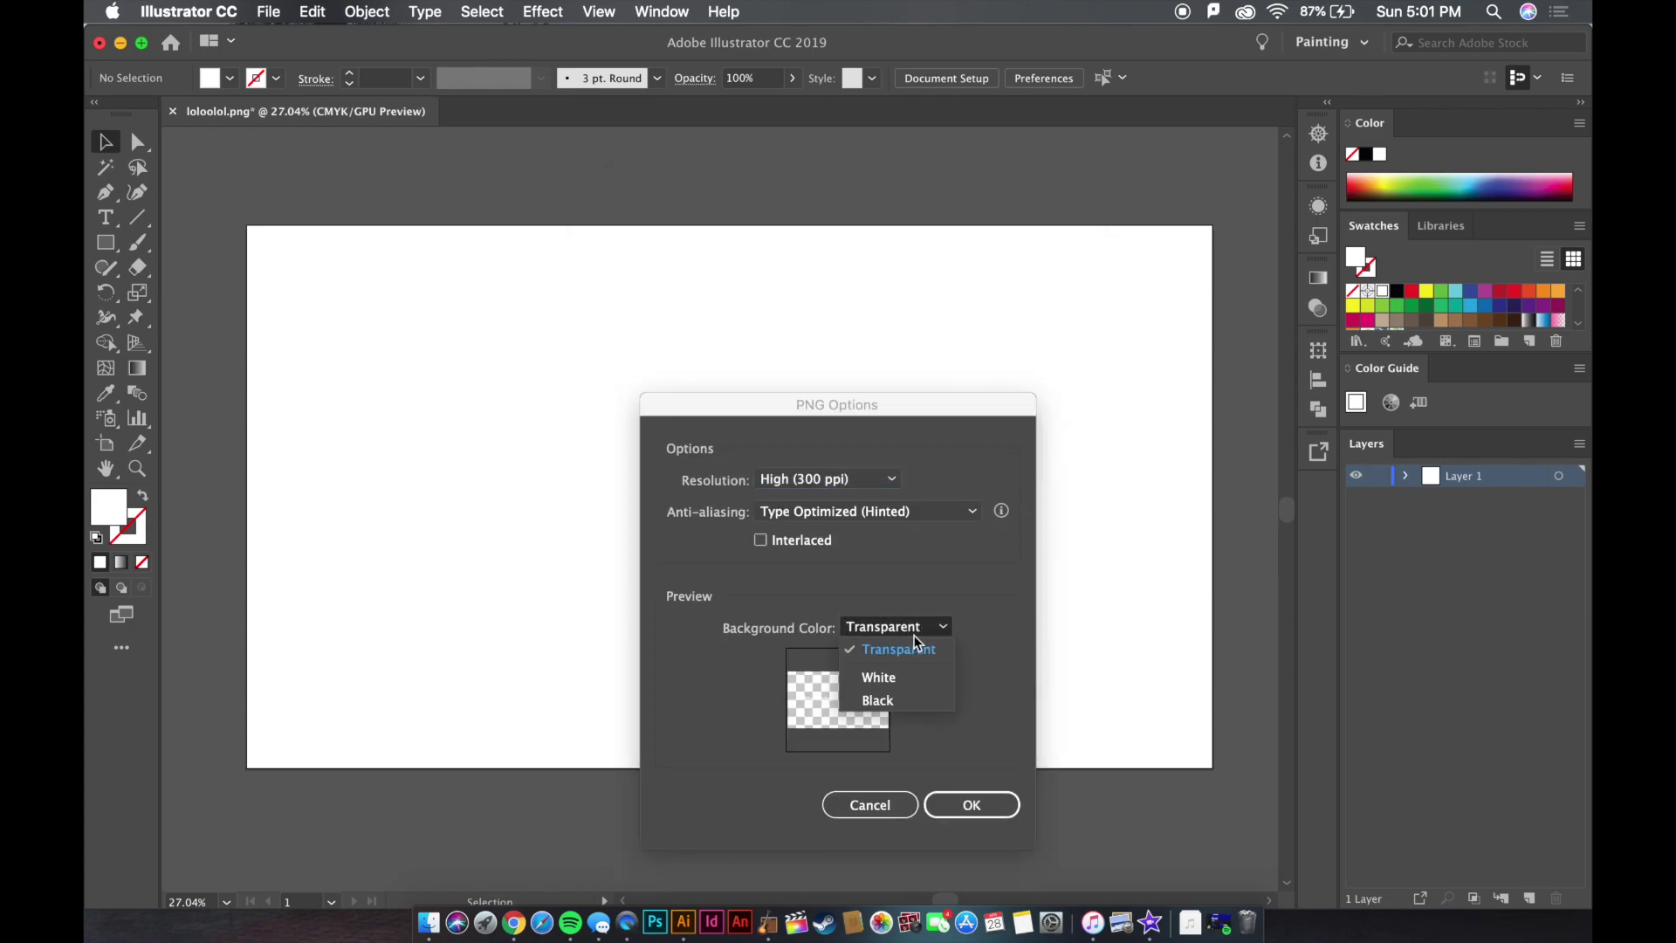
left_click(905, 684)
left_click(924, 636)
left_click(908, 652)
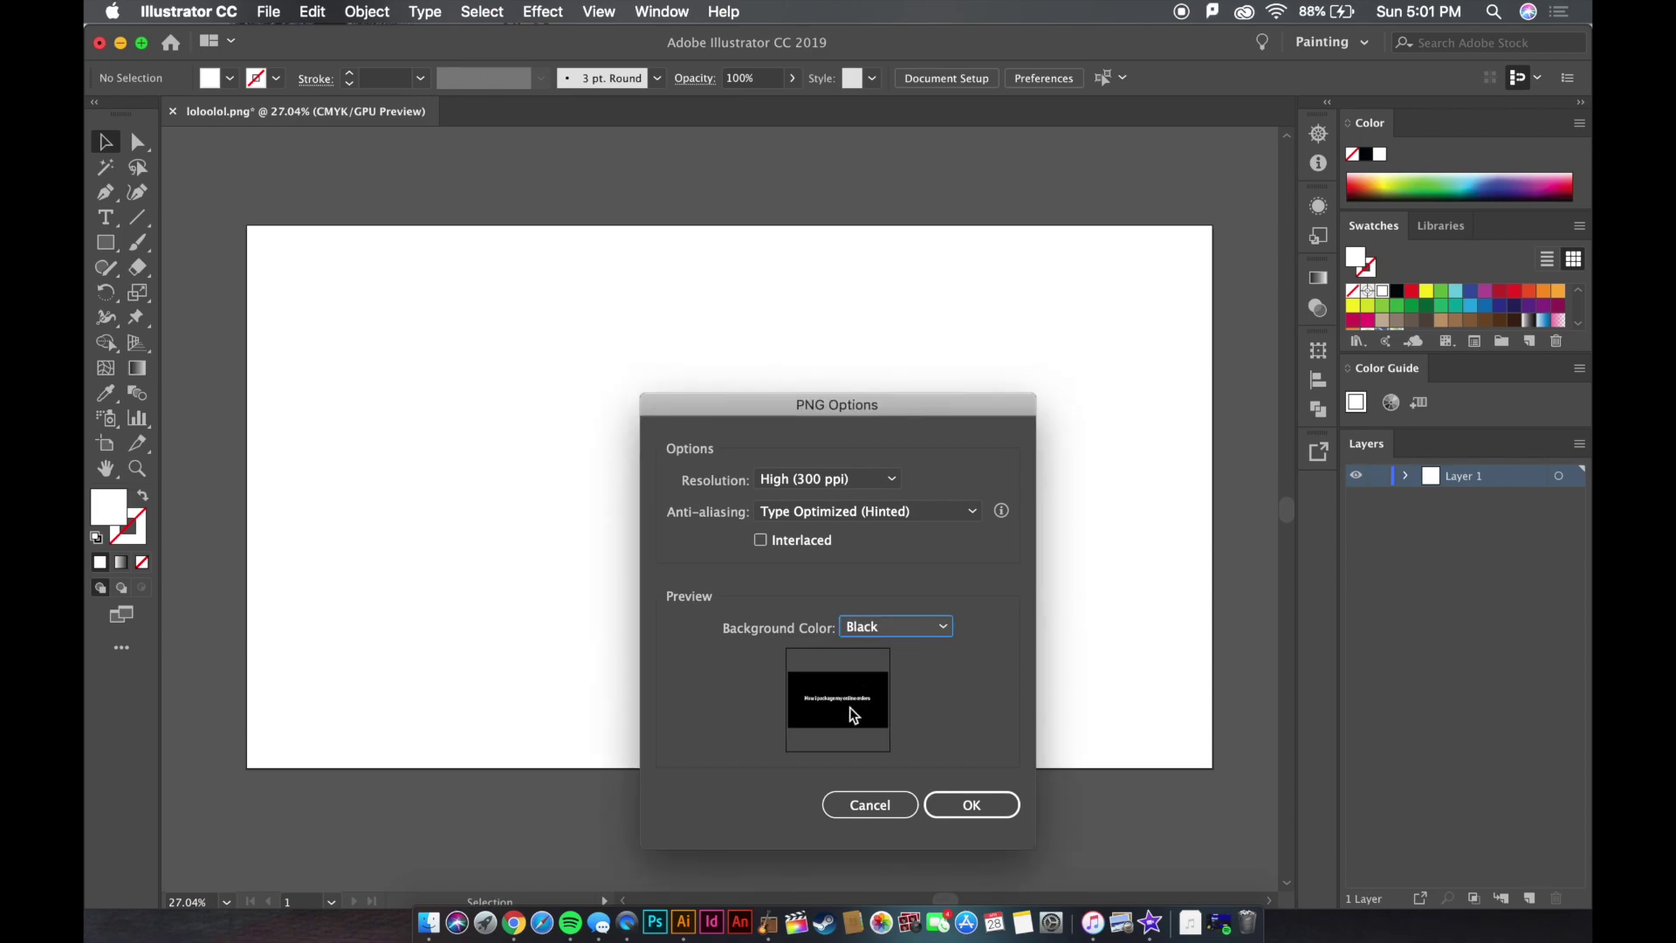
Step: Set the PNG background colour to Transparent and finish the export at High (300 ppi)
left_click(880, 634)
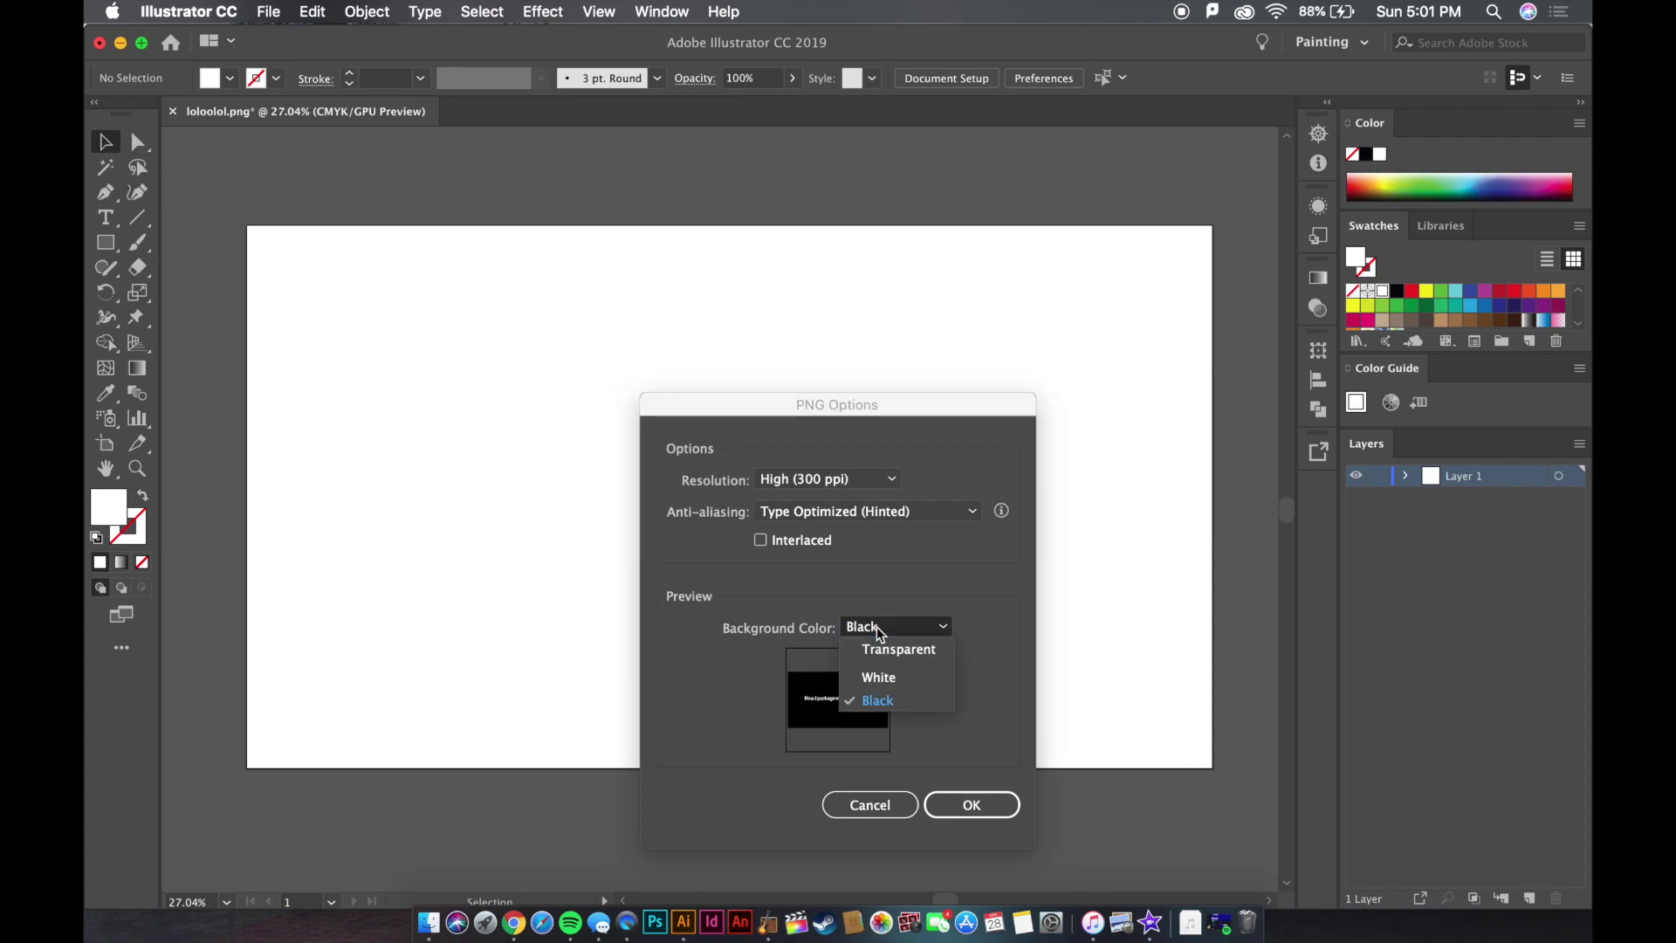
left_click(937, 649)
left_click(988, 796)
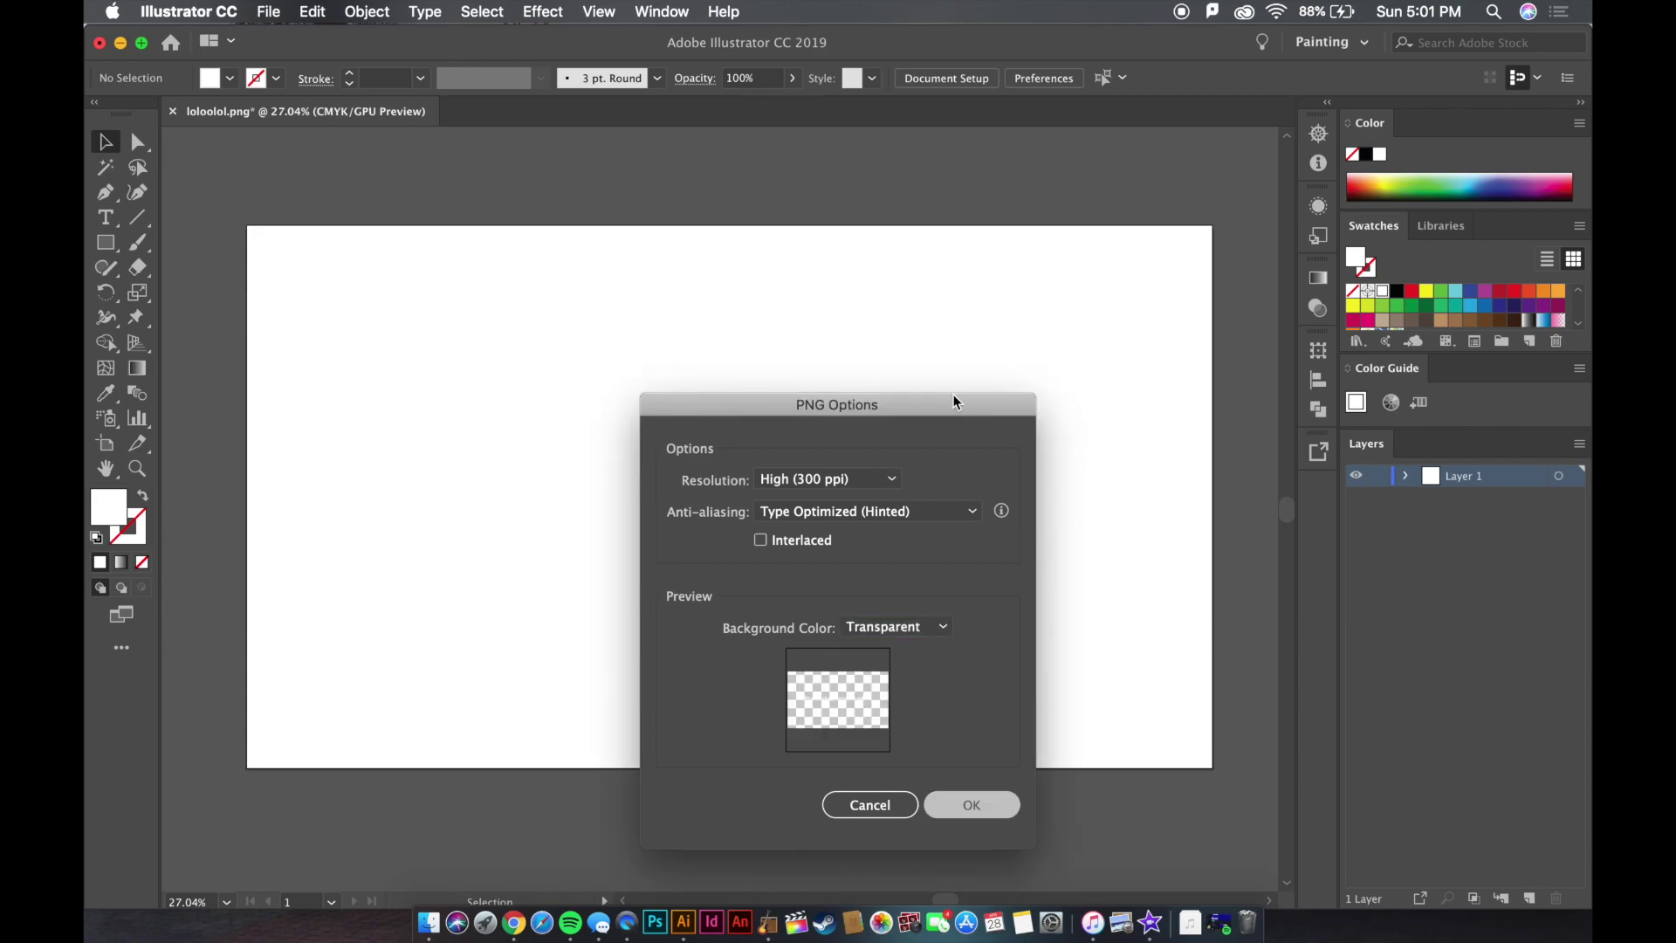
Step: Switch from Illustrator past iMovie to the BeFunky website
key("ctrl+Right")
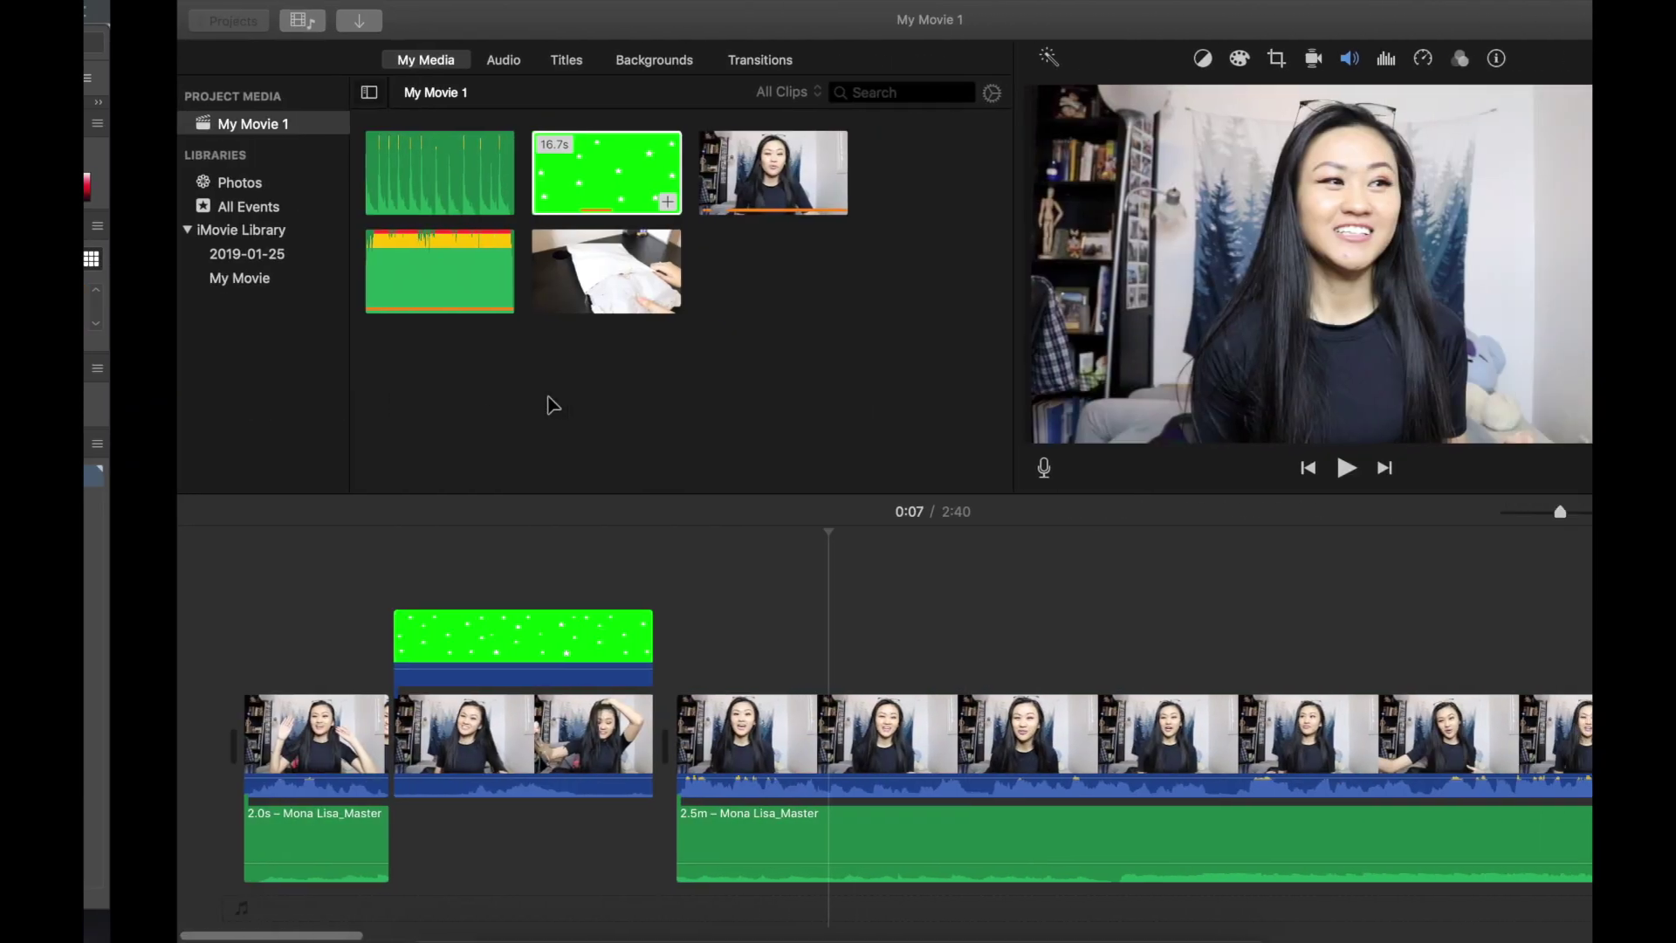
key("ctrl+Right")
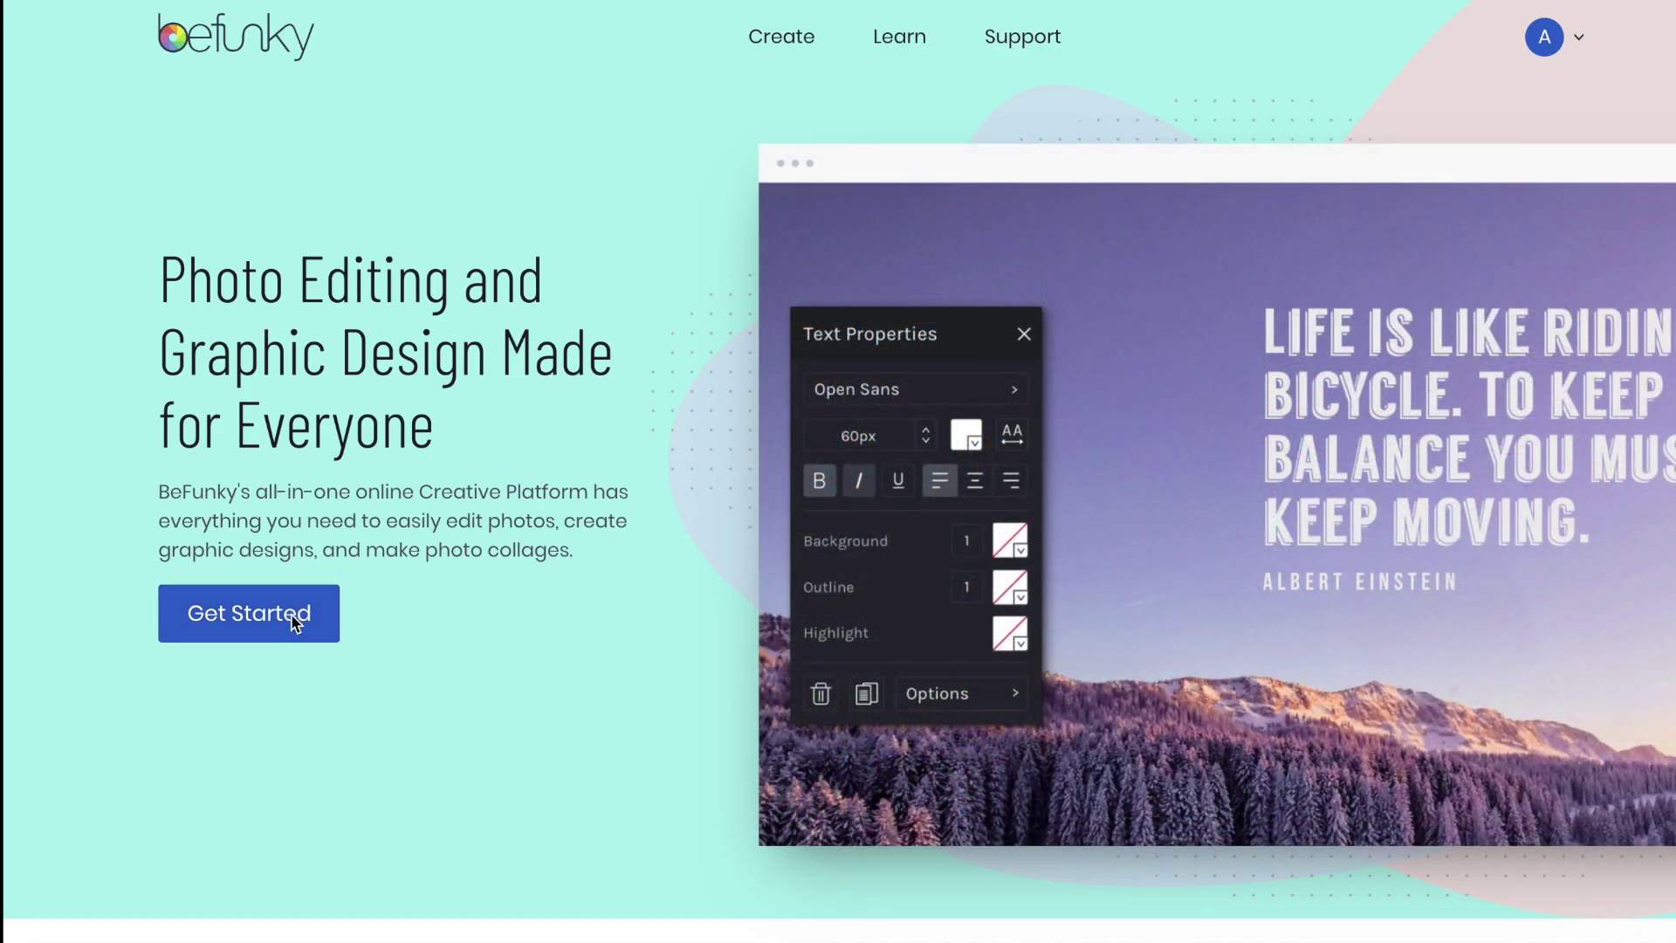
left_click(293, 622)
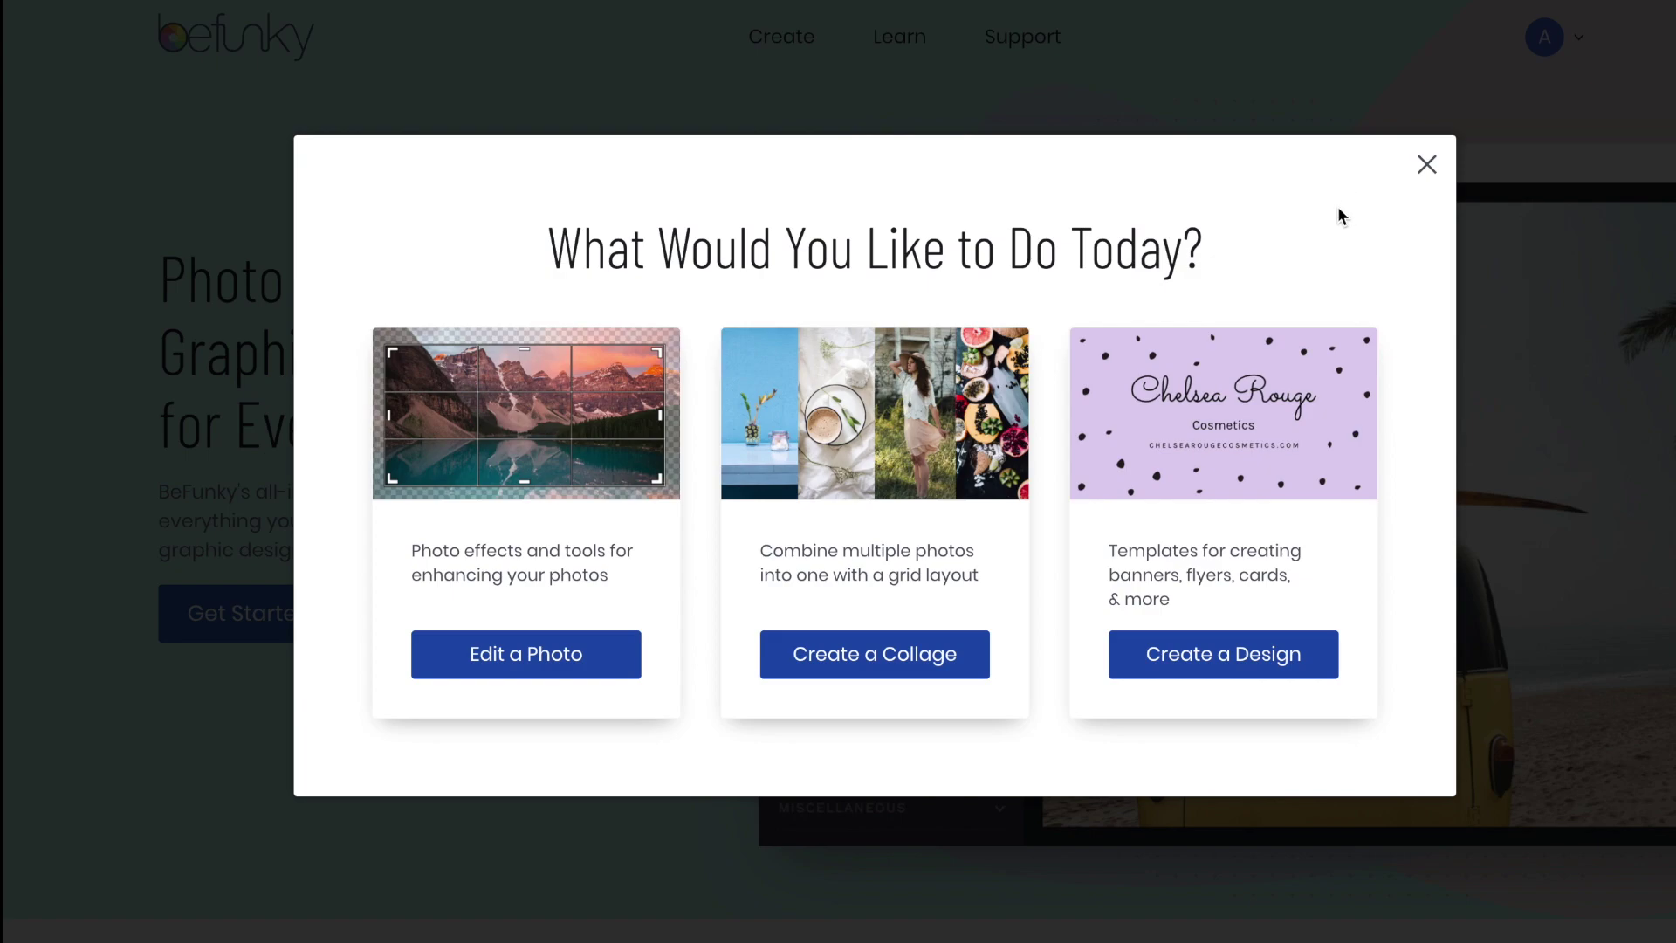
triple_click(1146, 259)
left_click(1247, 270)
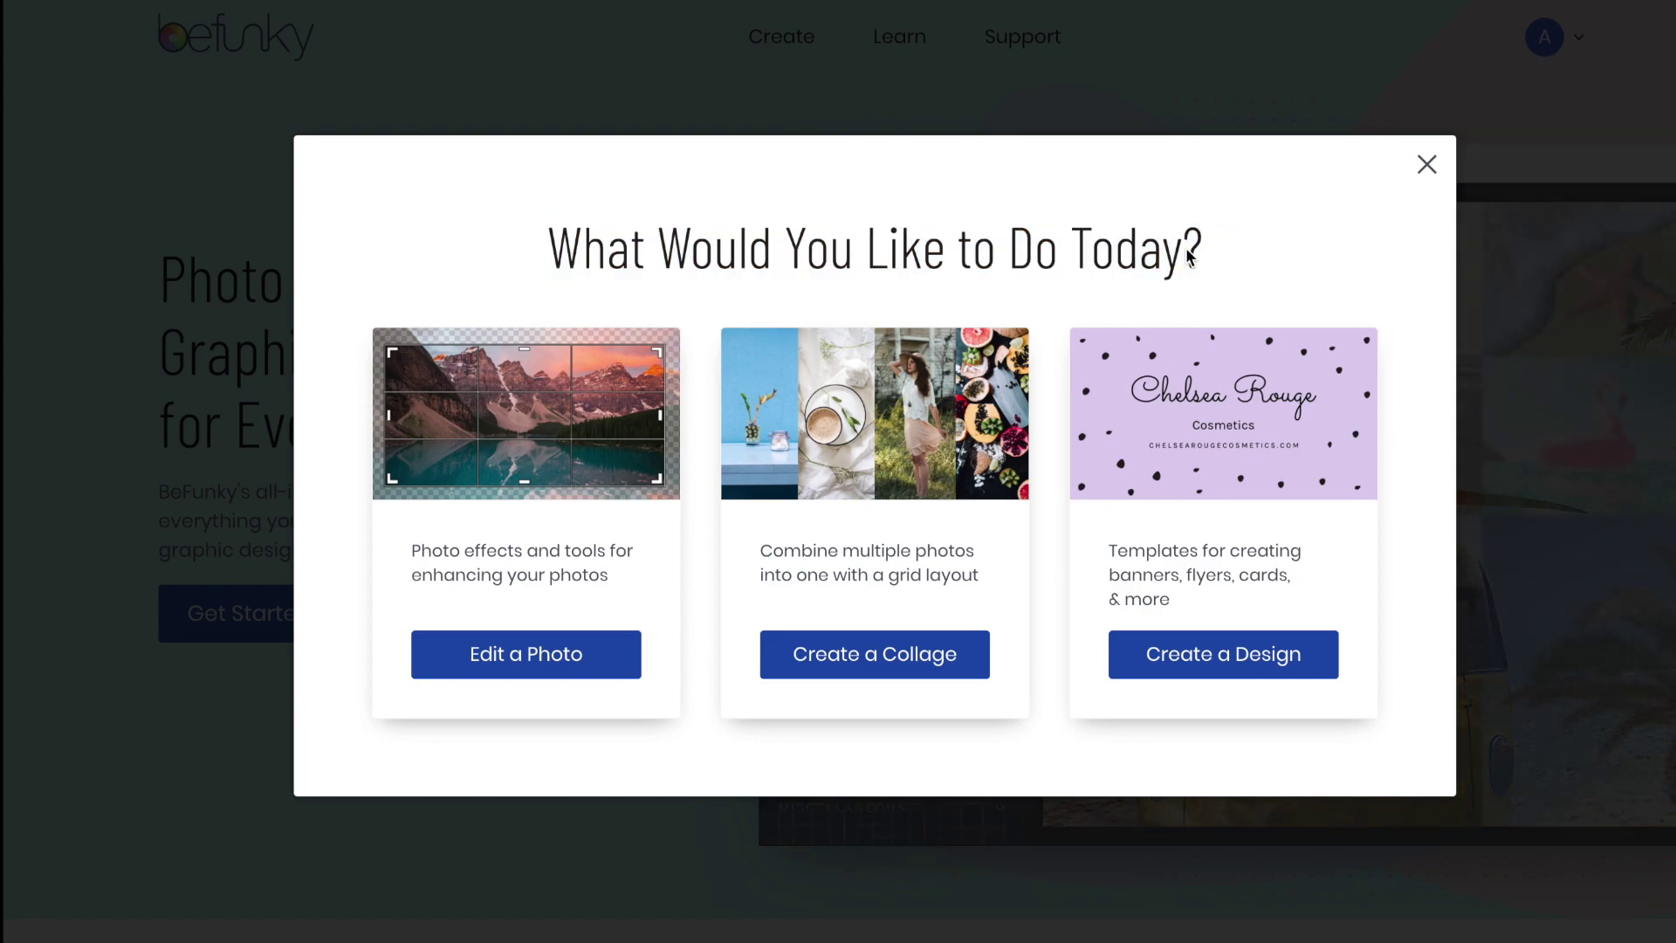
double_click(1030, 244)
left_click(1227, 561)
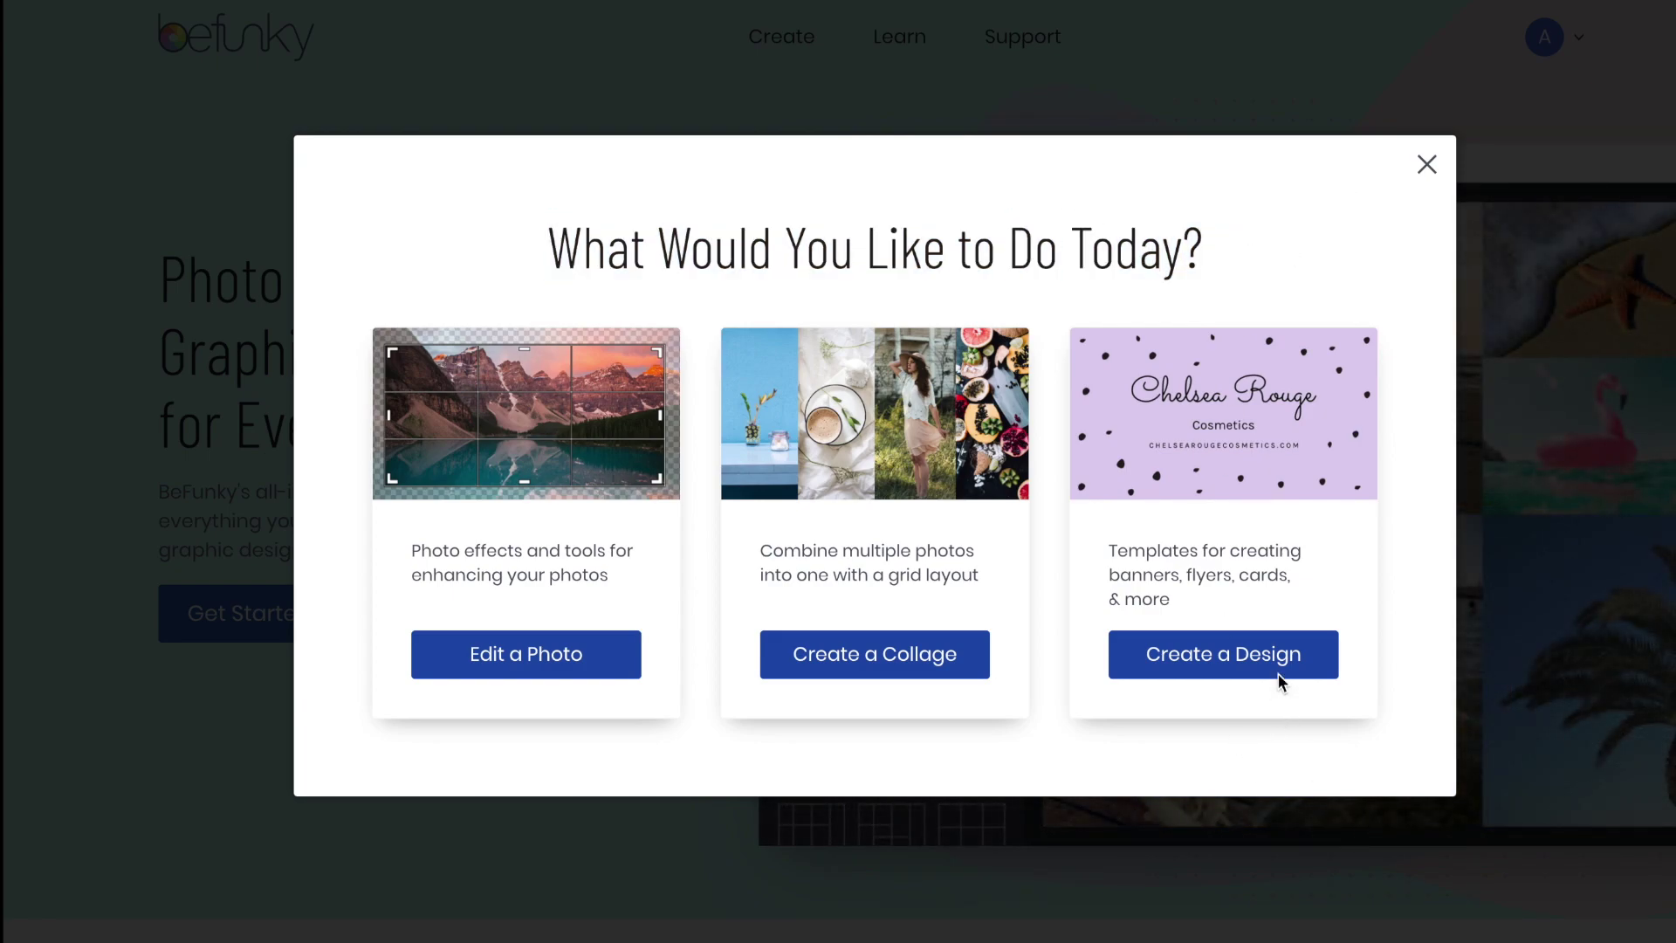
left_click(1426, 164)
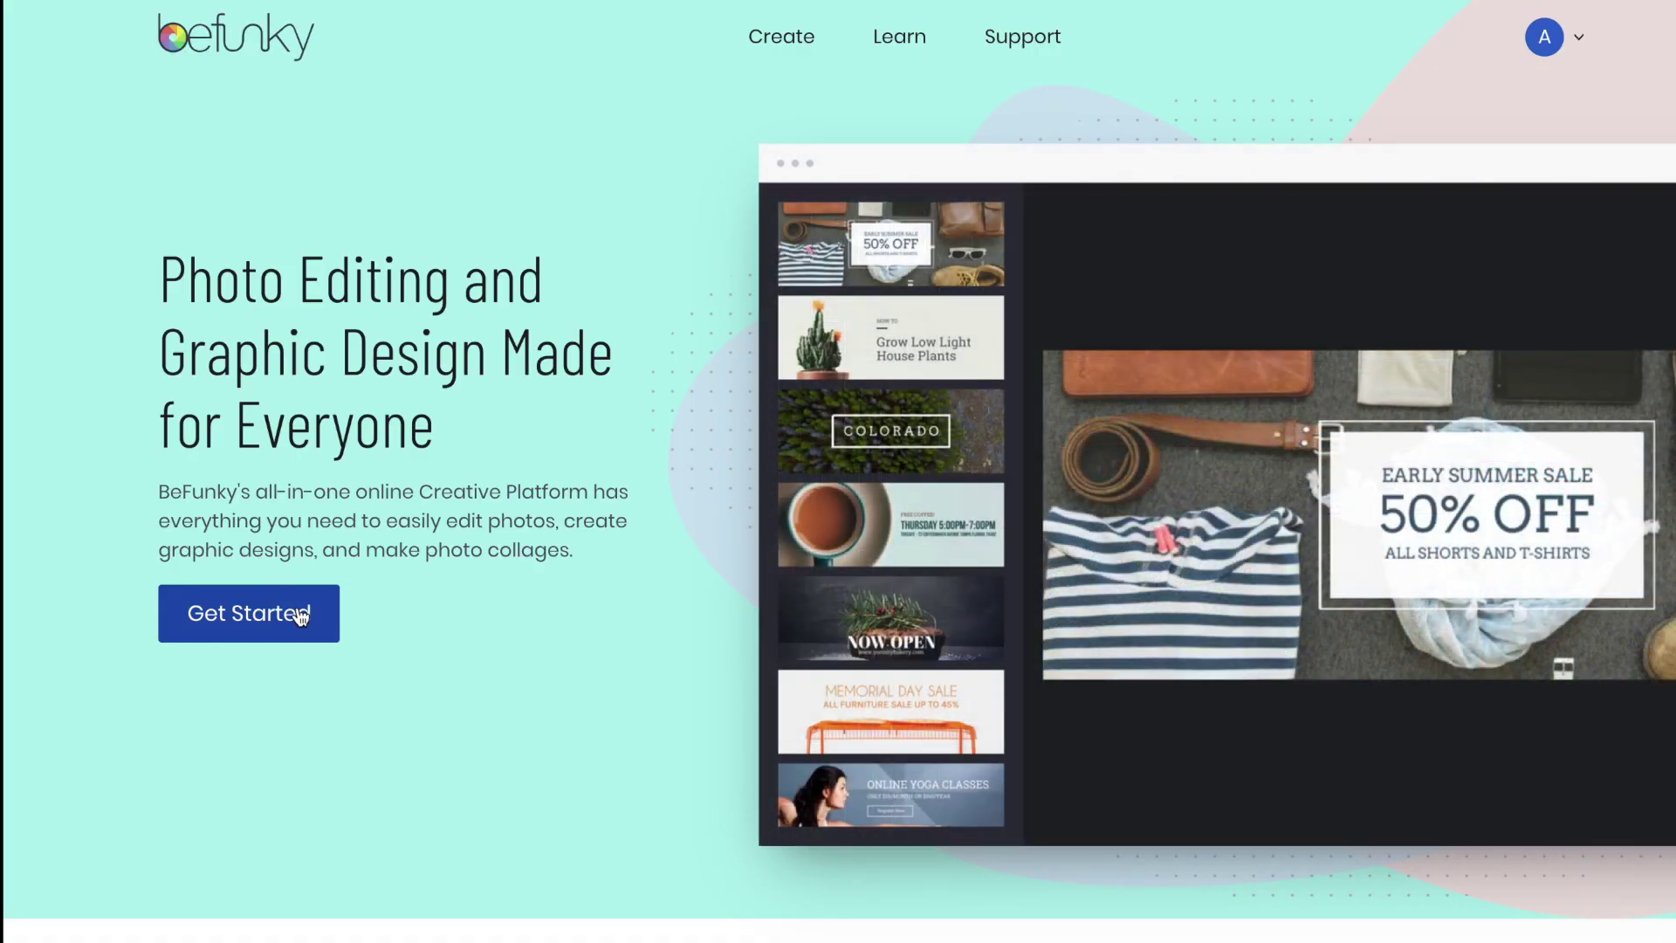
Step: Start a new design in the Graphic Designer and create a blank custom template of 1920 x 1080 px
left_click(297, 611)
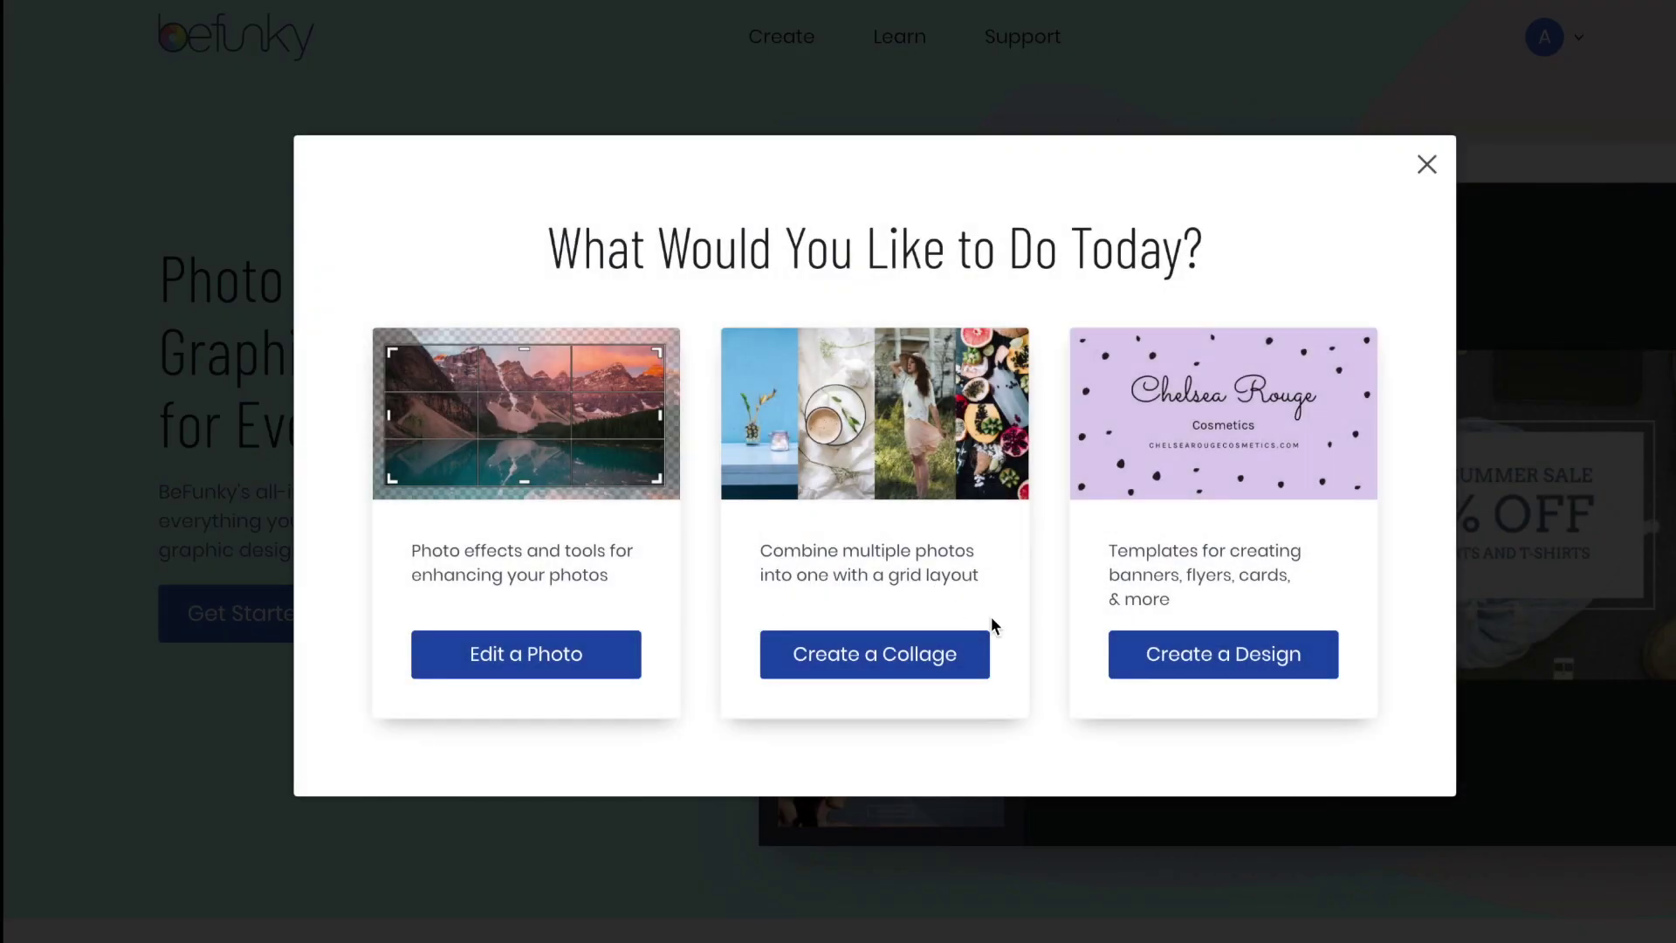
left_click(1275, 654)
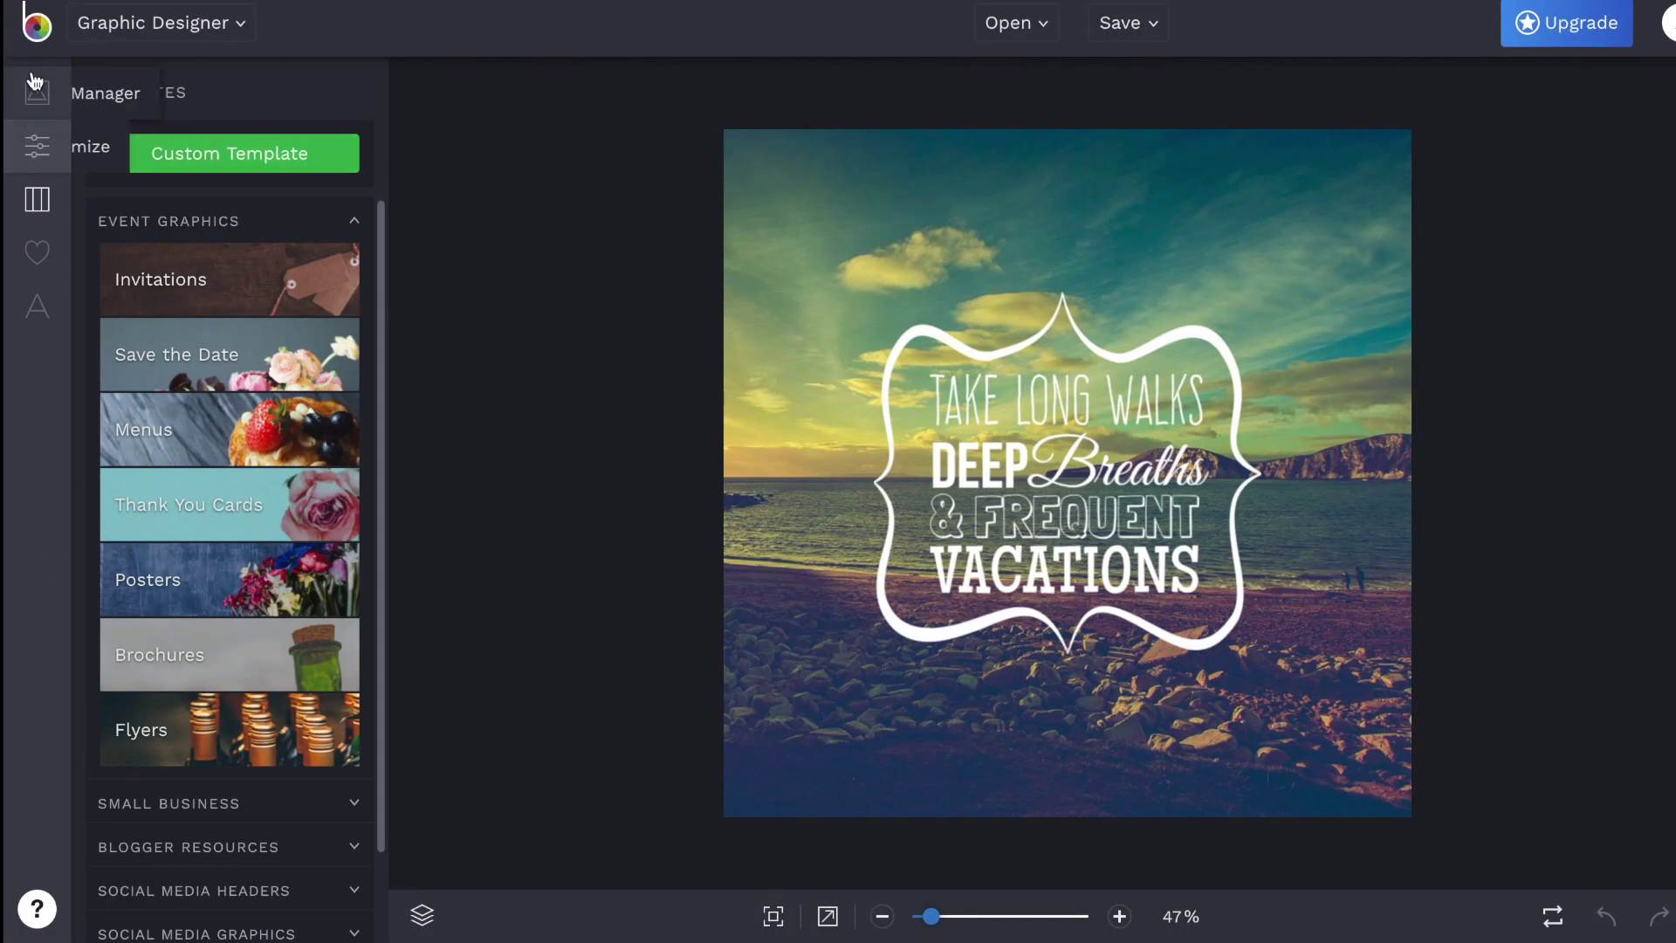
left_click(207, 155)
left_click(788, 508)
type("1920")
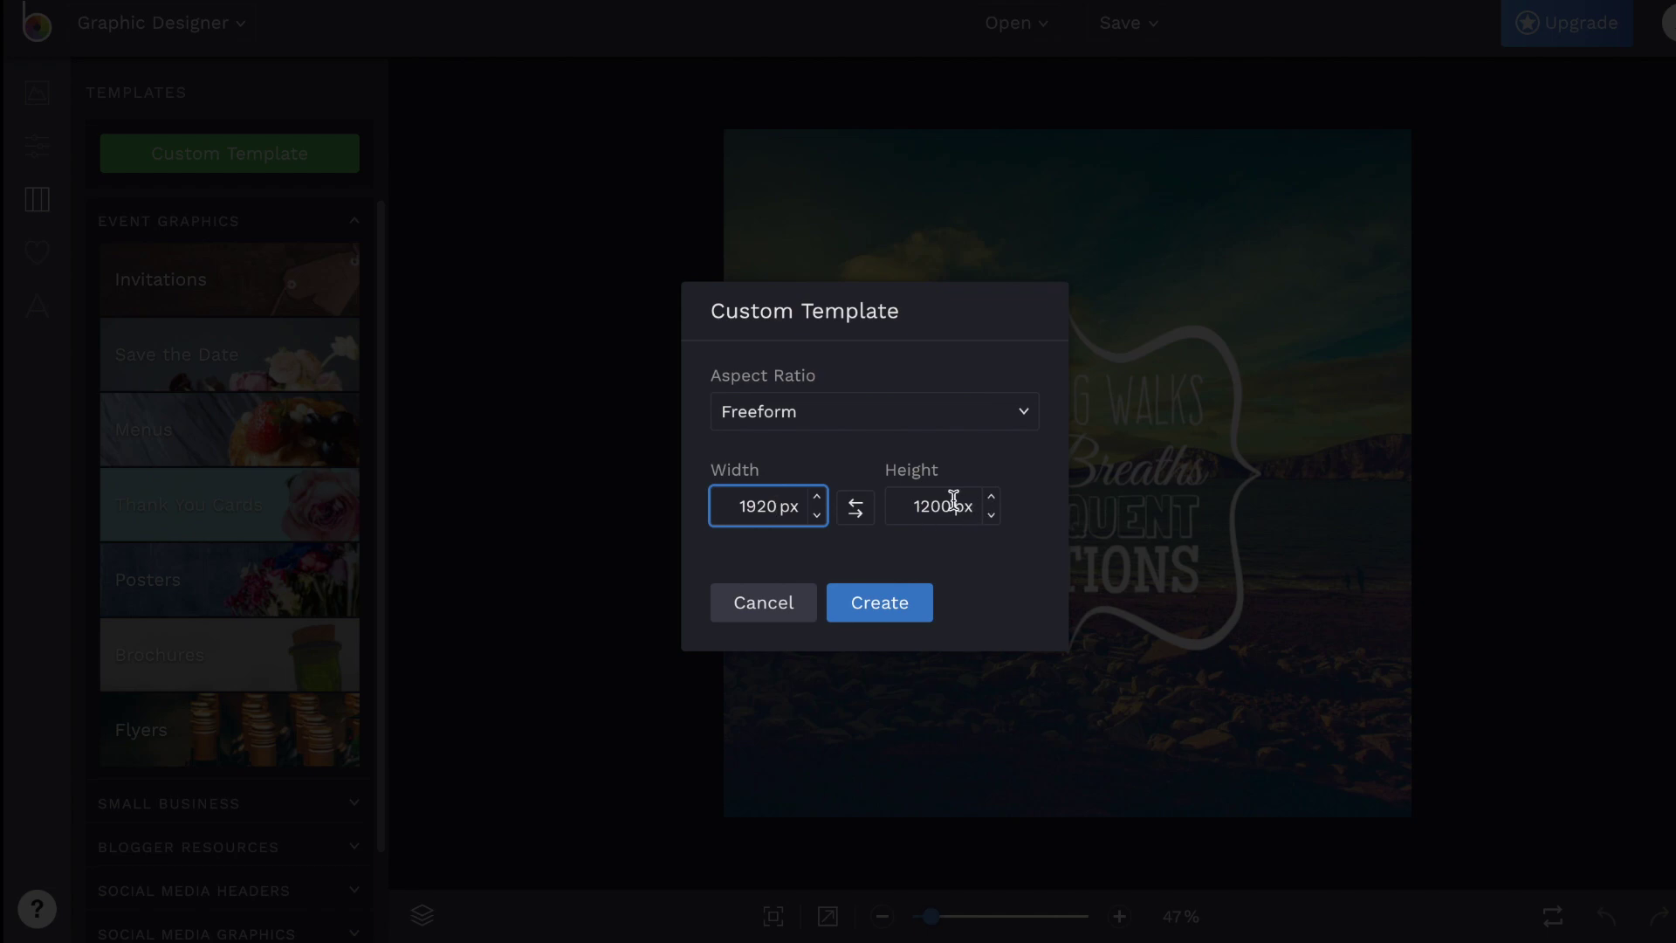
left_click(953, 502)
type("1")
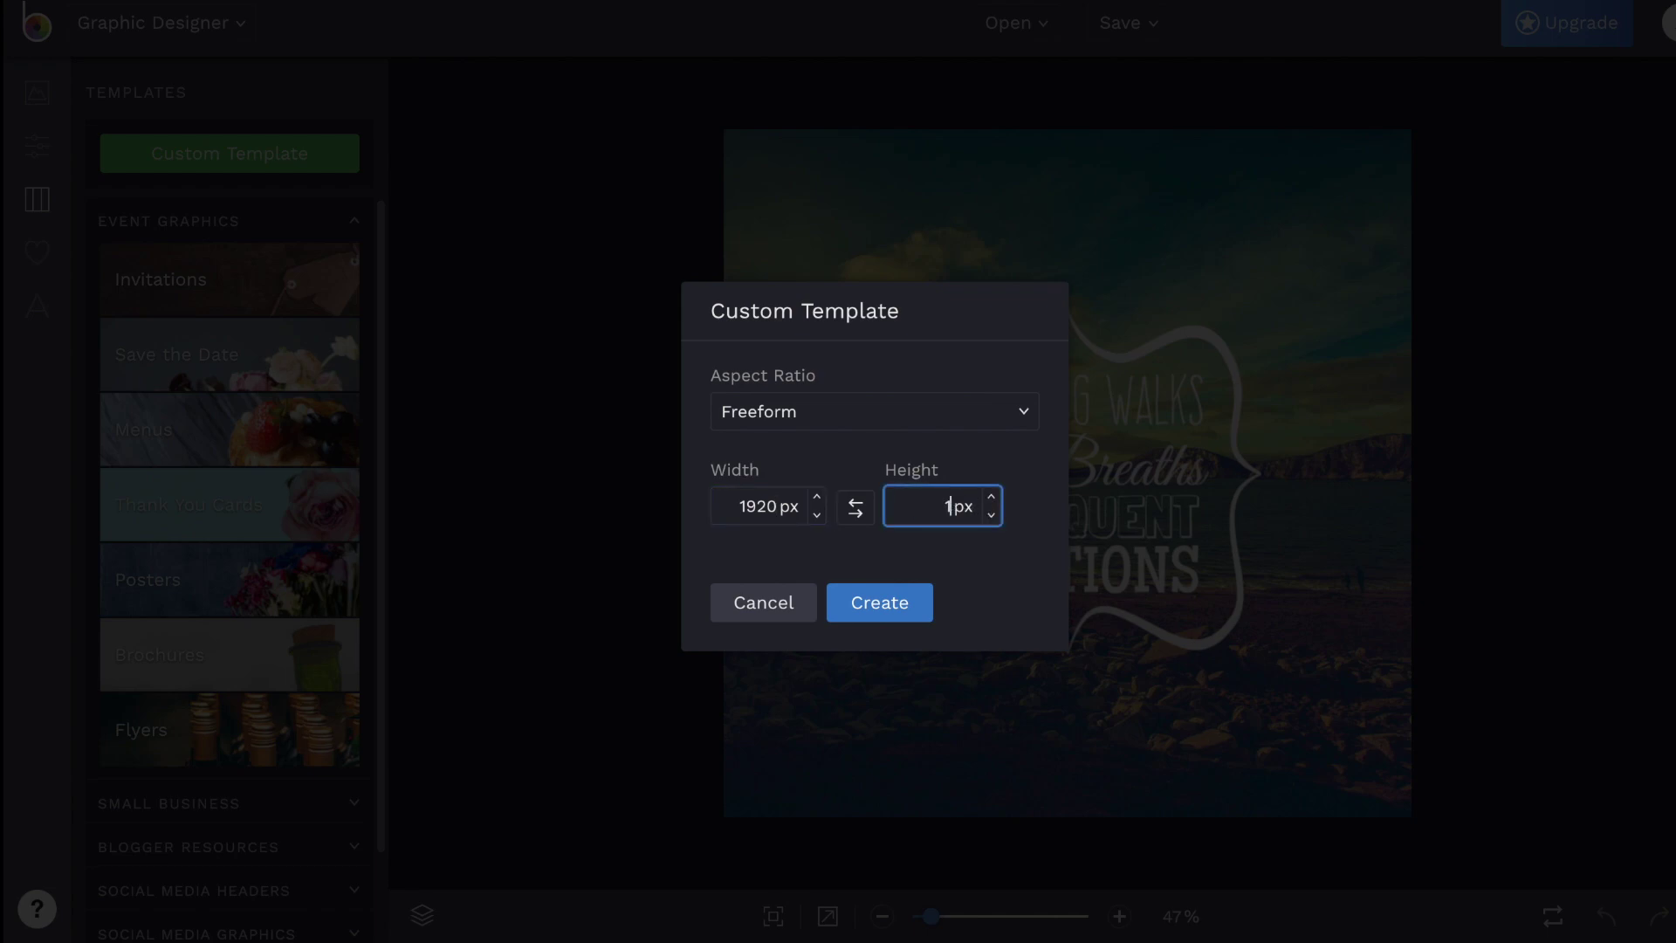
left_click(843, 479)
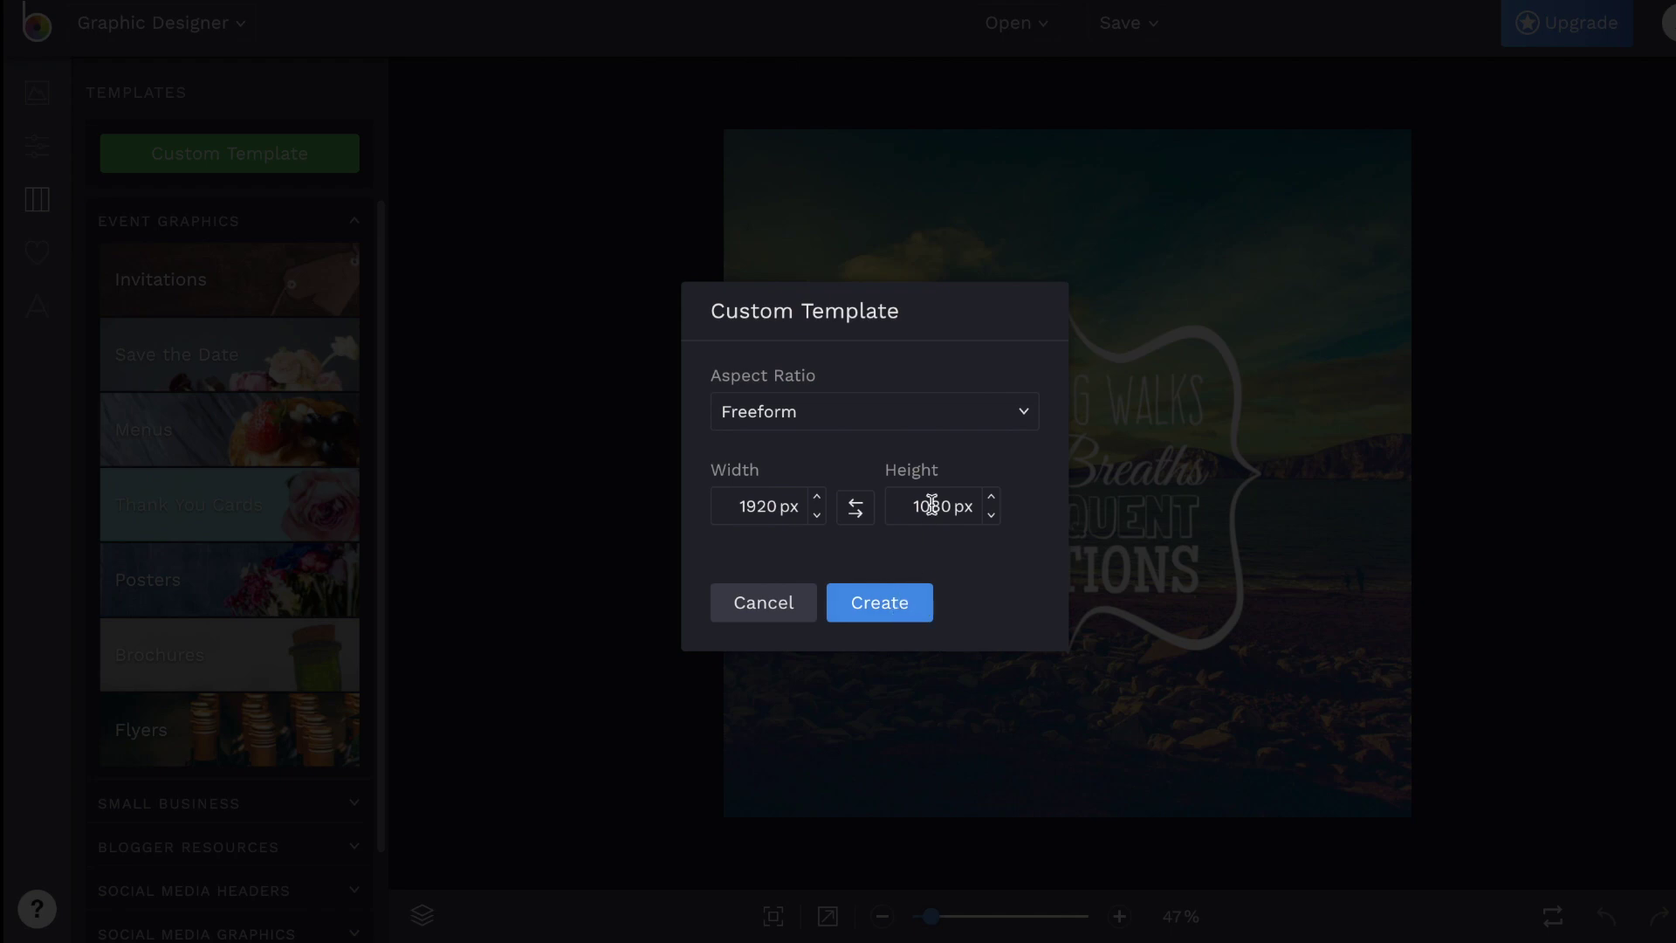
left_click(891, 610)
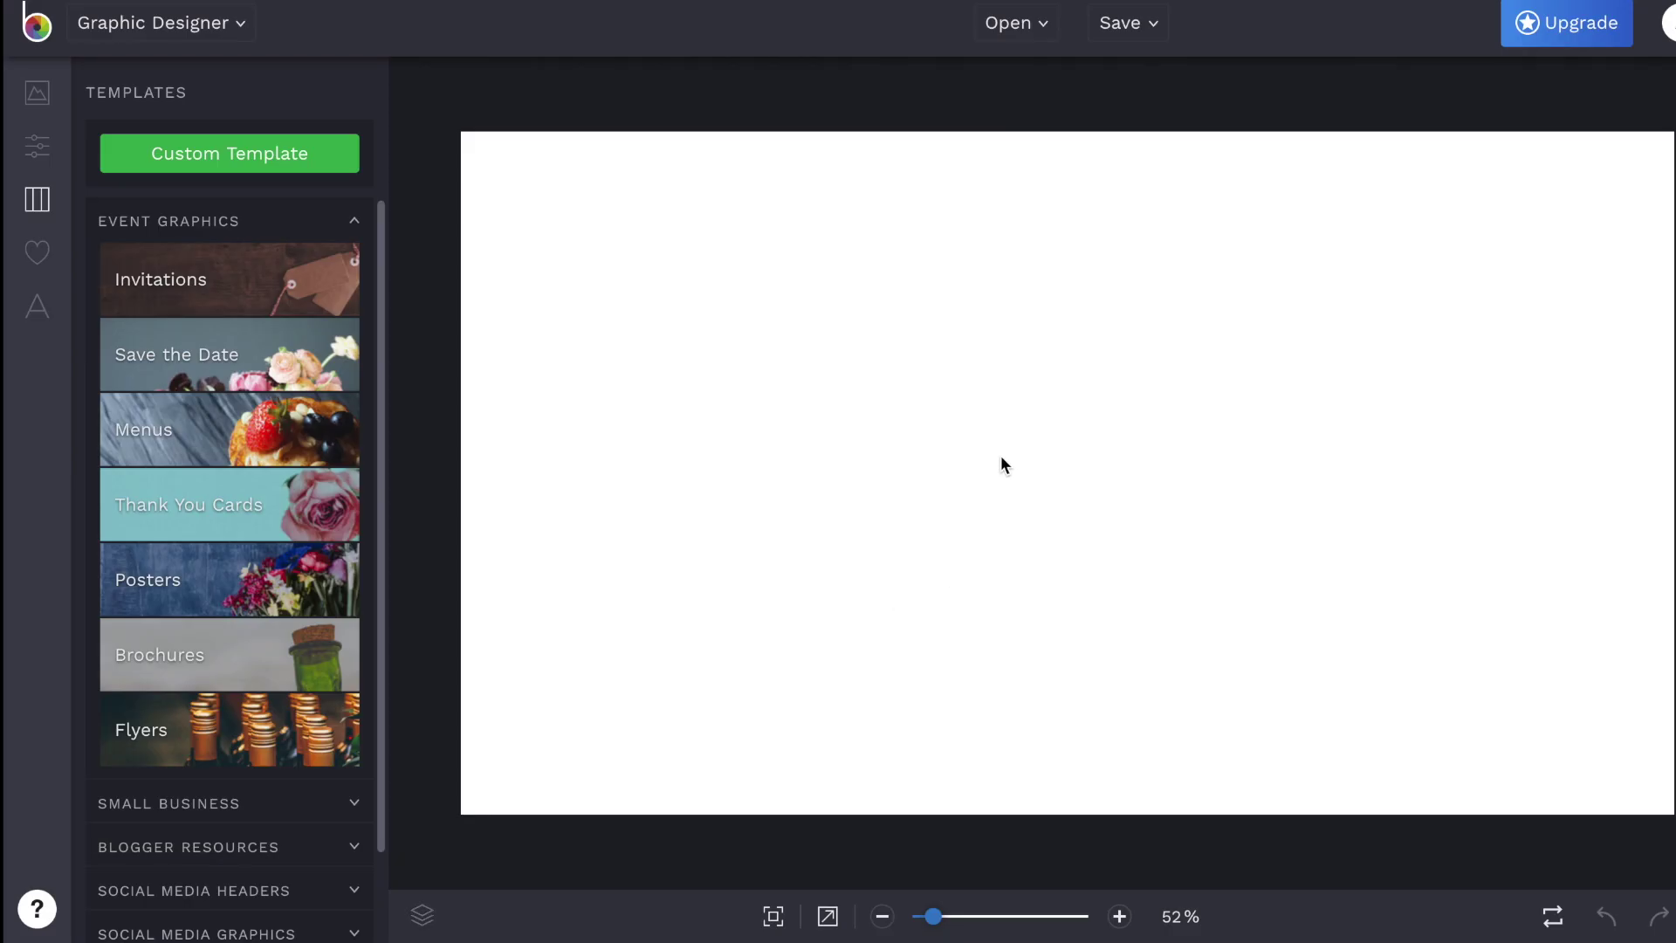
Step: Add a text box to the blank canvas and open its text for editing
left_click(38, 306)
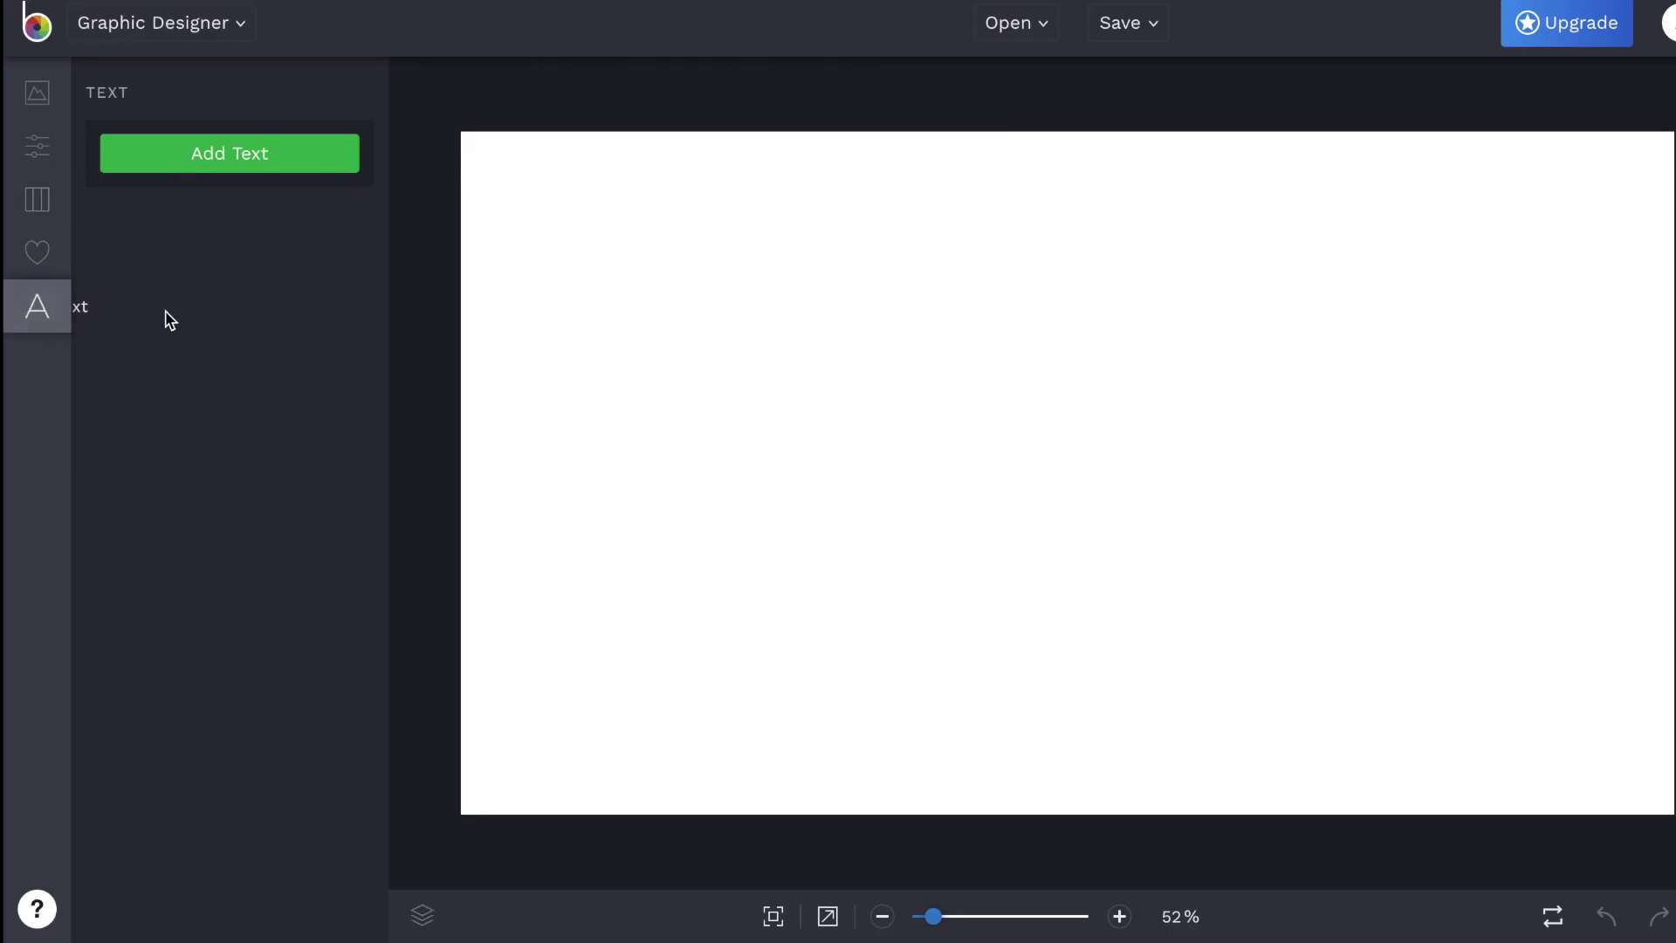
left_click(231, 142)
left_click(966, 475)
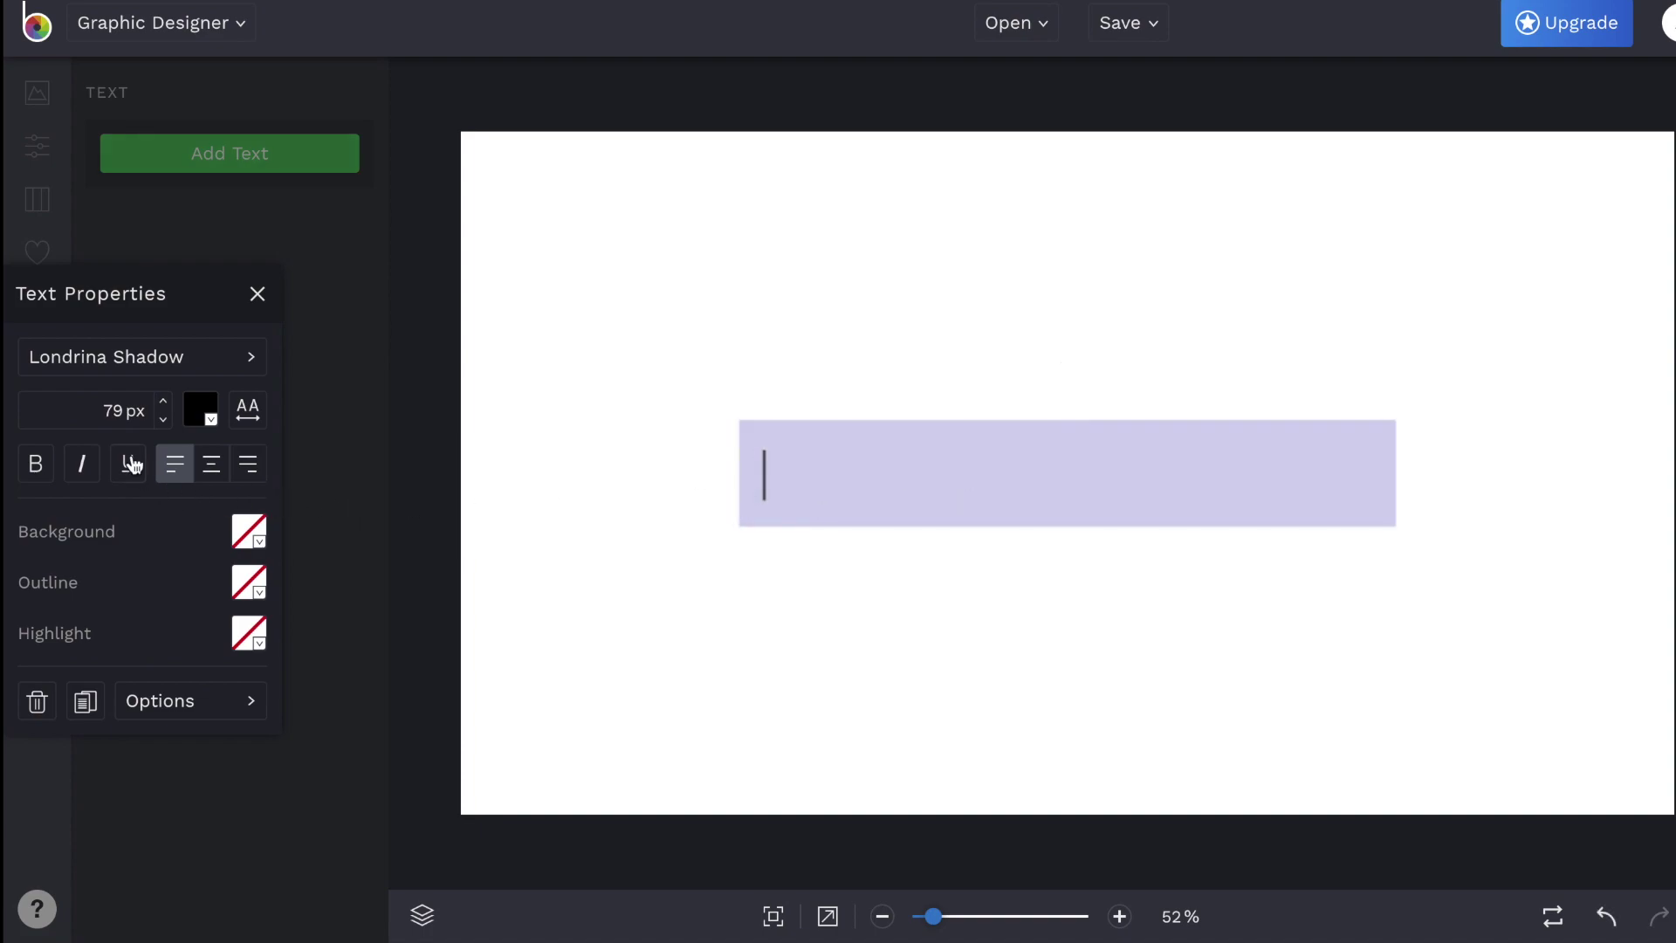
Step: Browse the fonts, set the text box to Londrina Shadow, and enter "How I package me online orders"
left_click(246, 351)
left_click(208, 366)
scroll(455, 643, "down", 3)
scroll(458, 633, "up", 3)
left_click(395, 430)
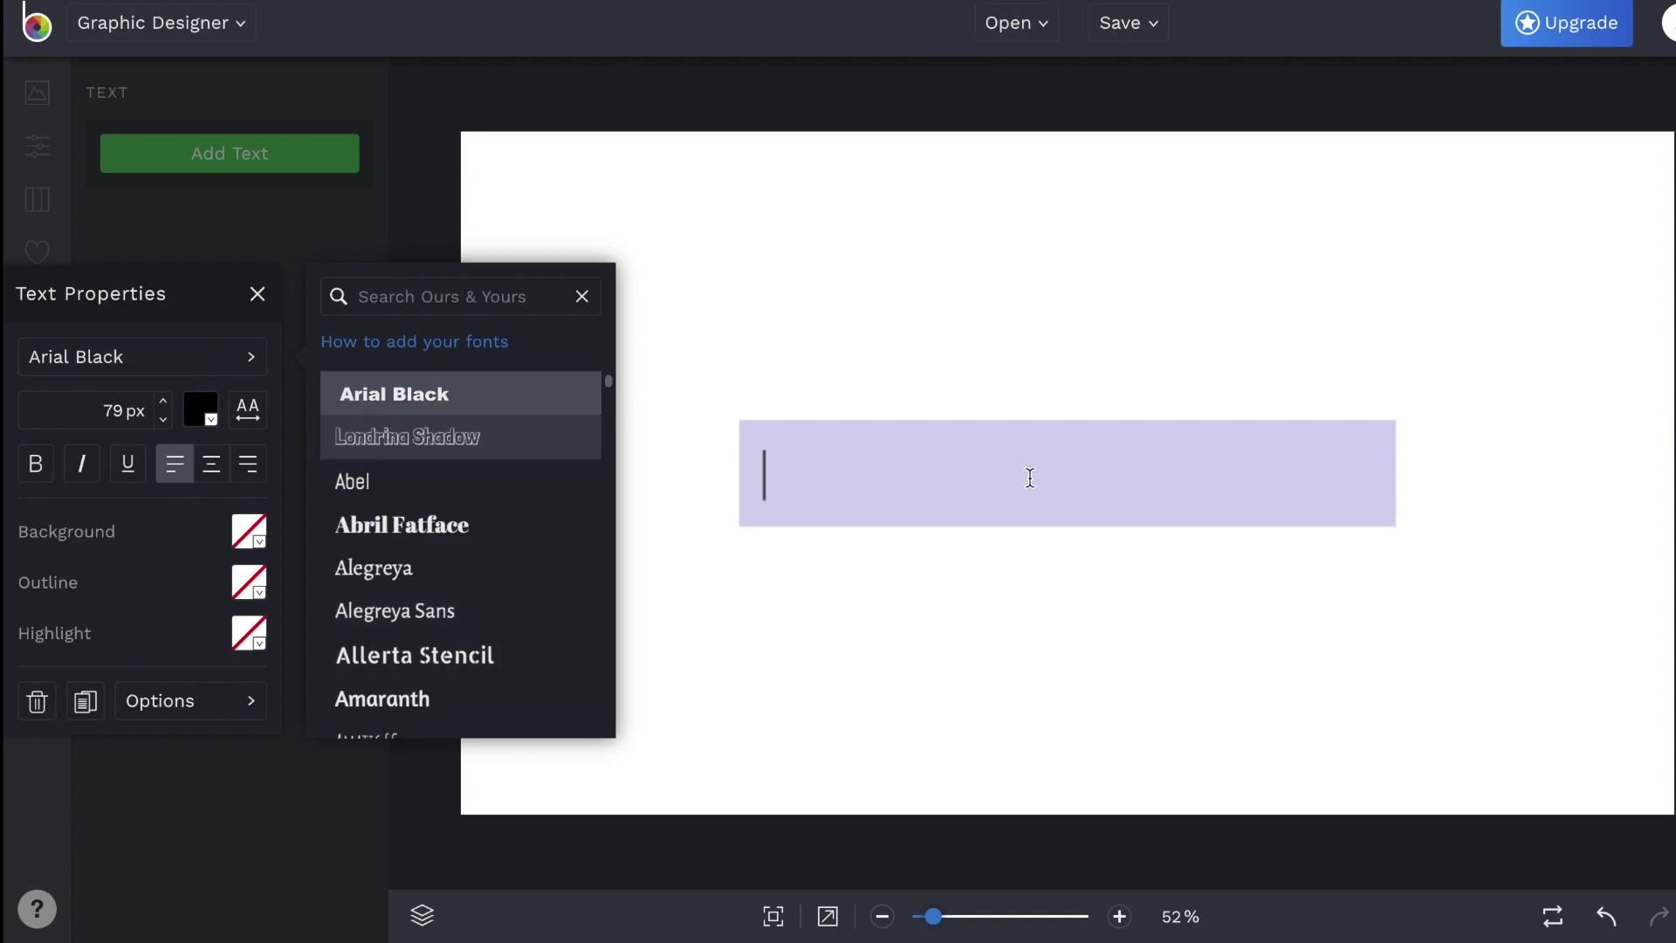
left_click(504, 437)
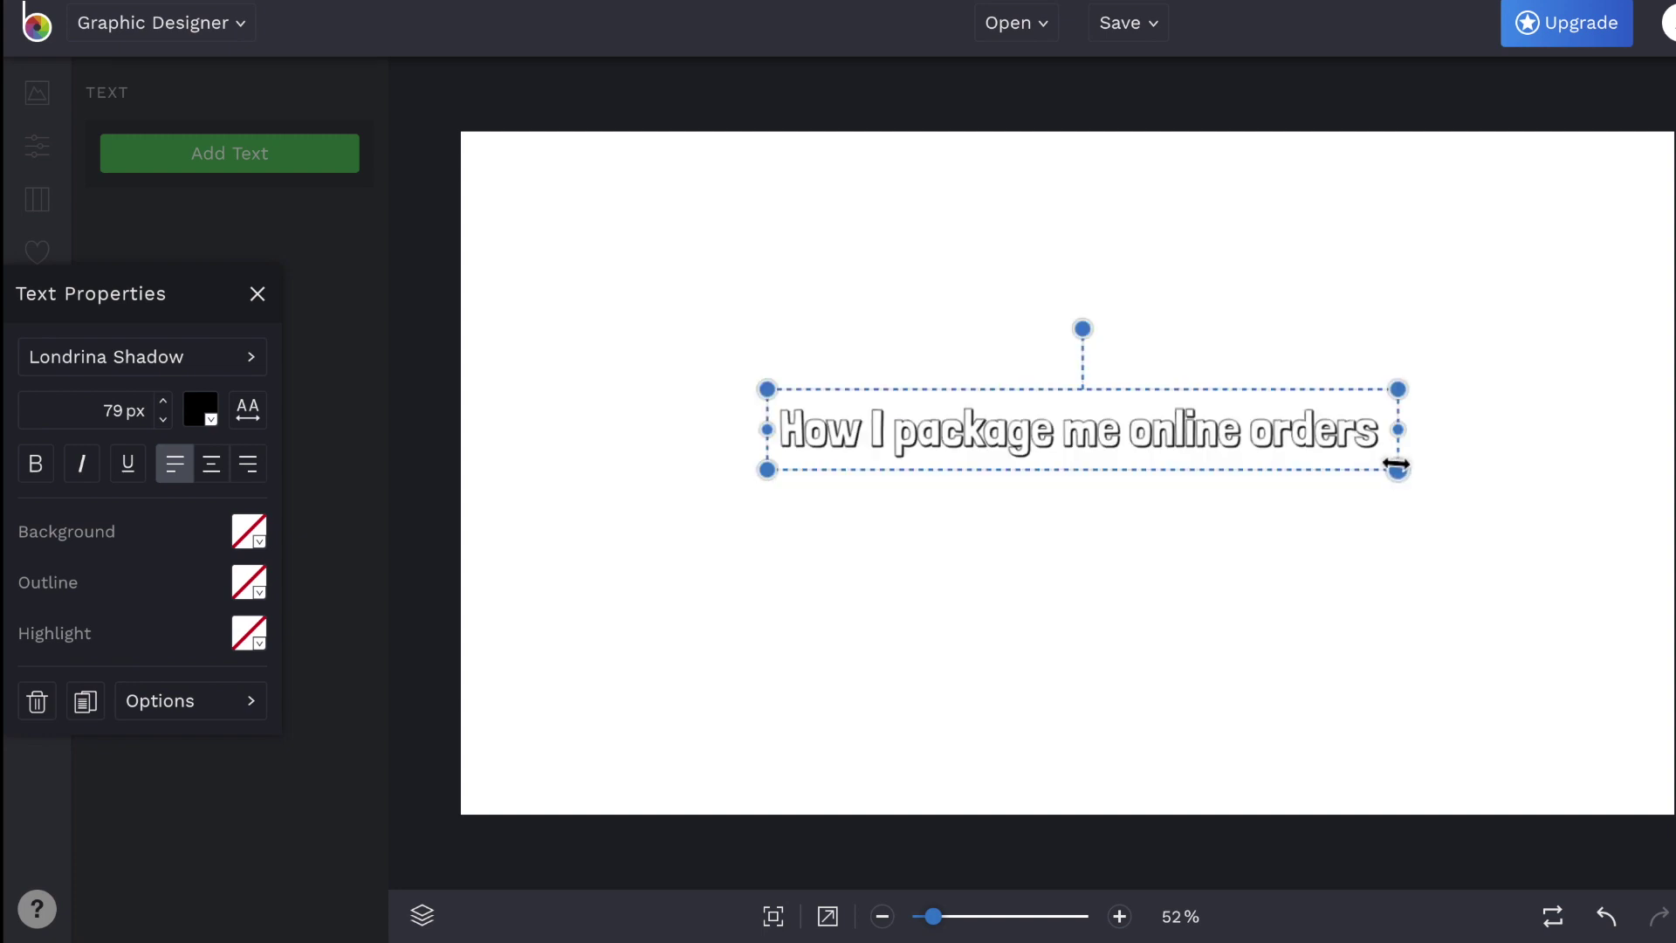
Step: Enlarge the title text to 109 px and move it to the horizontal middle of the canvas
left_click_drag(1396, 465, 1620, 490)
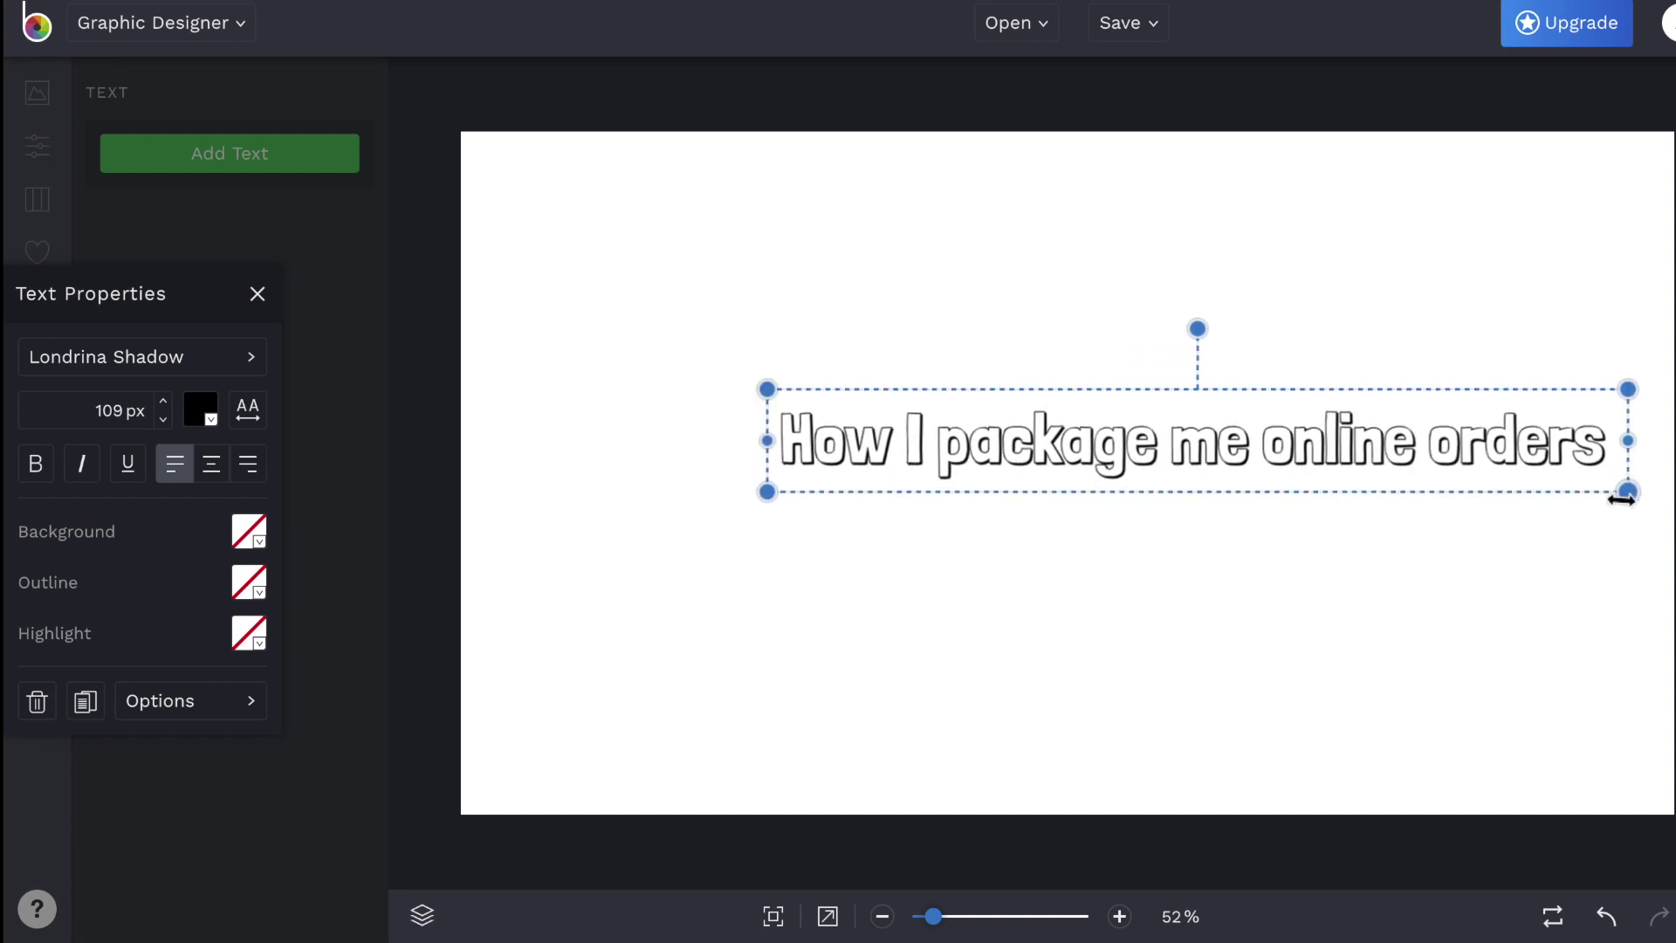
left_click(1359, 335)
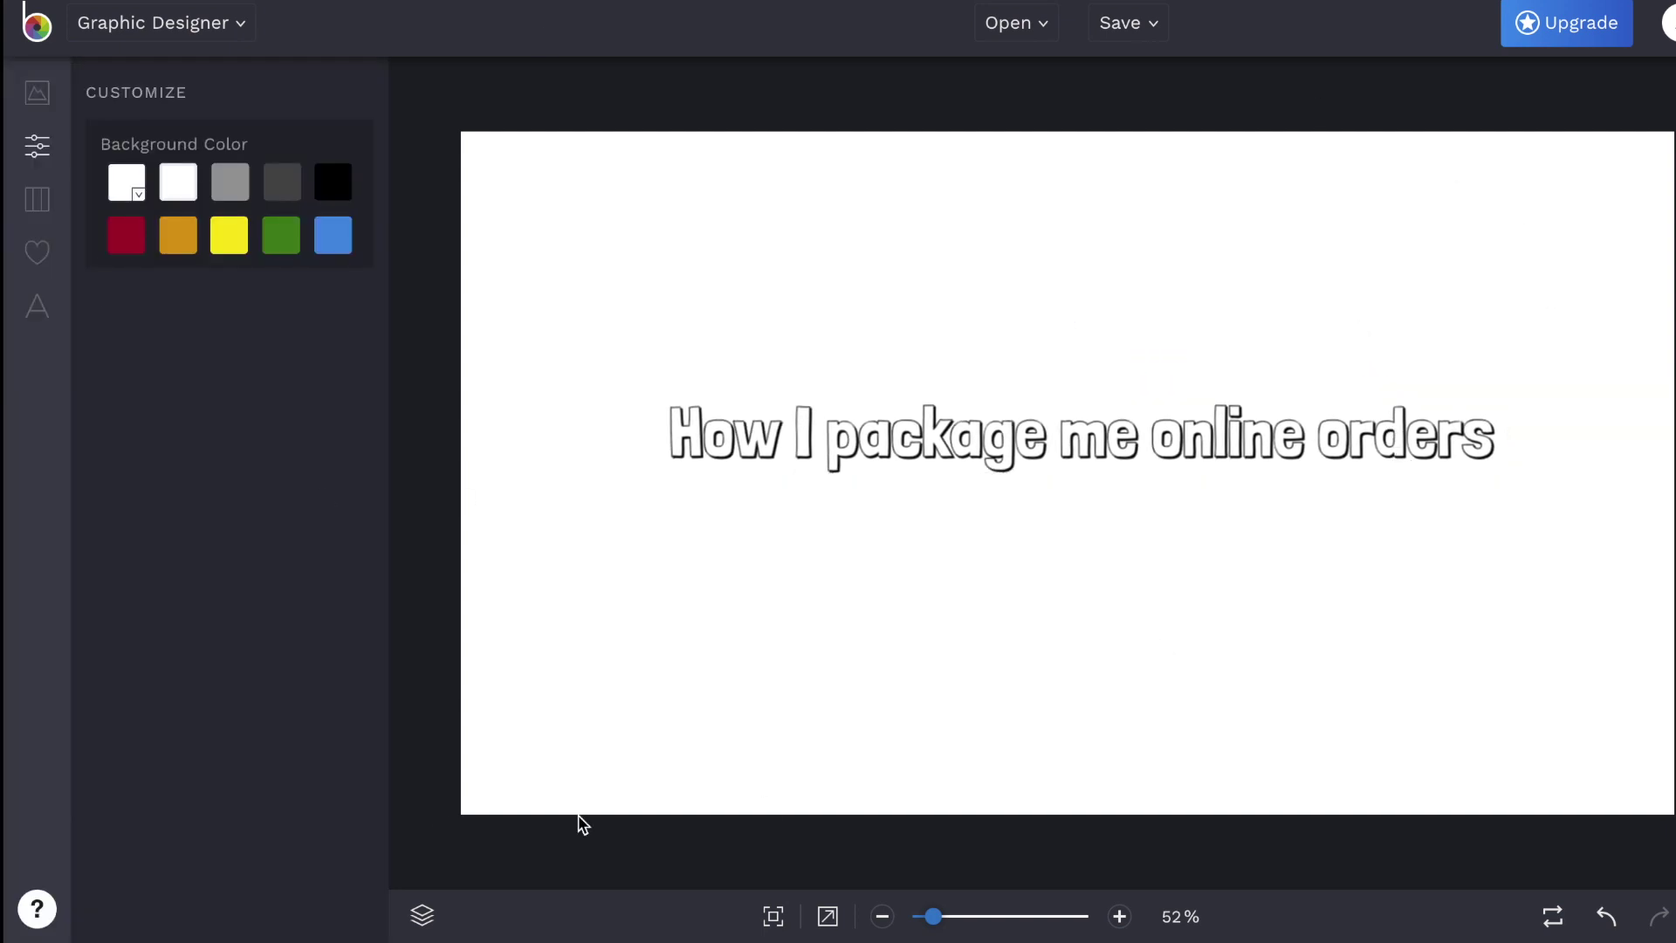
Step: Try a pink (#CE8686) canvas background, then make the background transparent
left_click(134, 183)
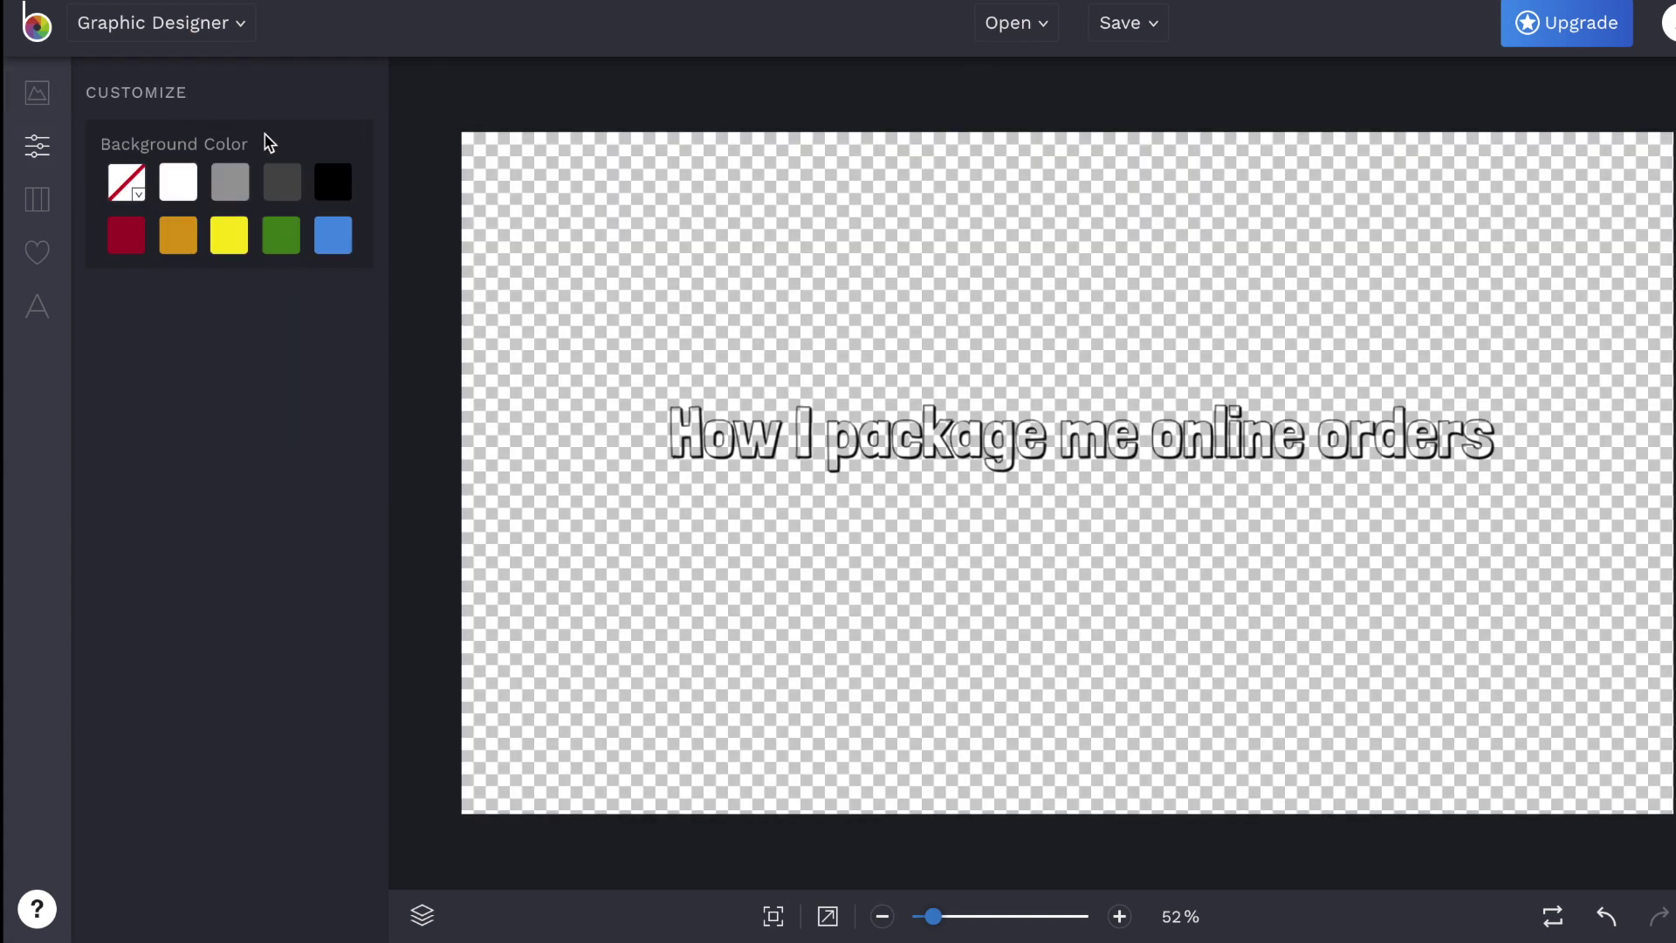
left_click(140, 192)
left_click_drag(363, 281, 293, 301)
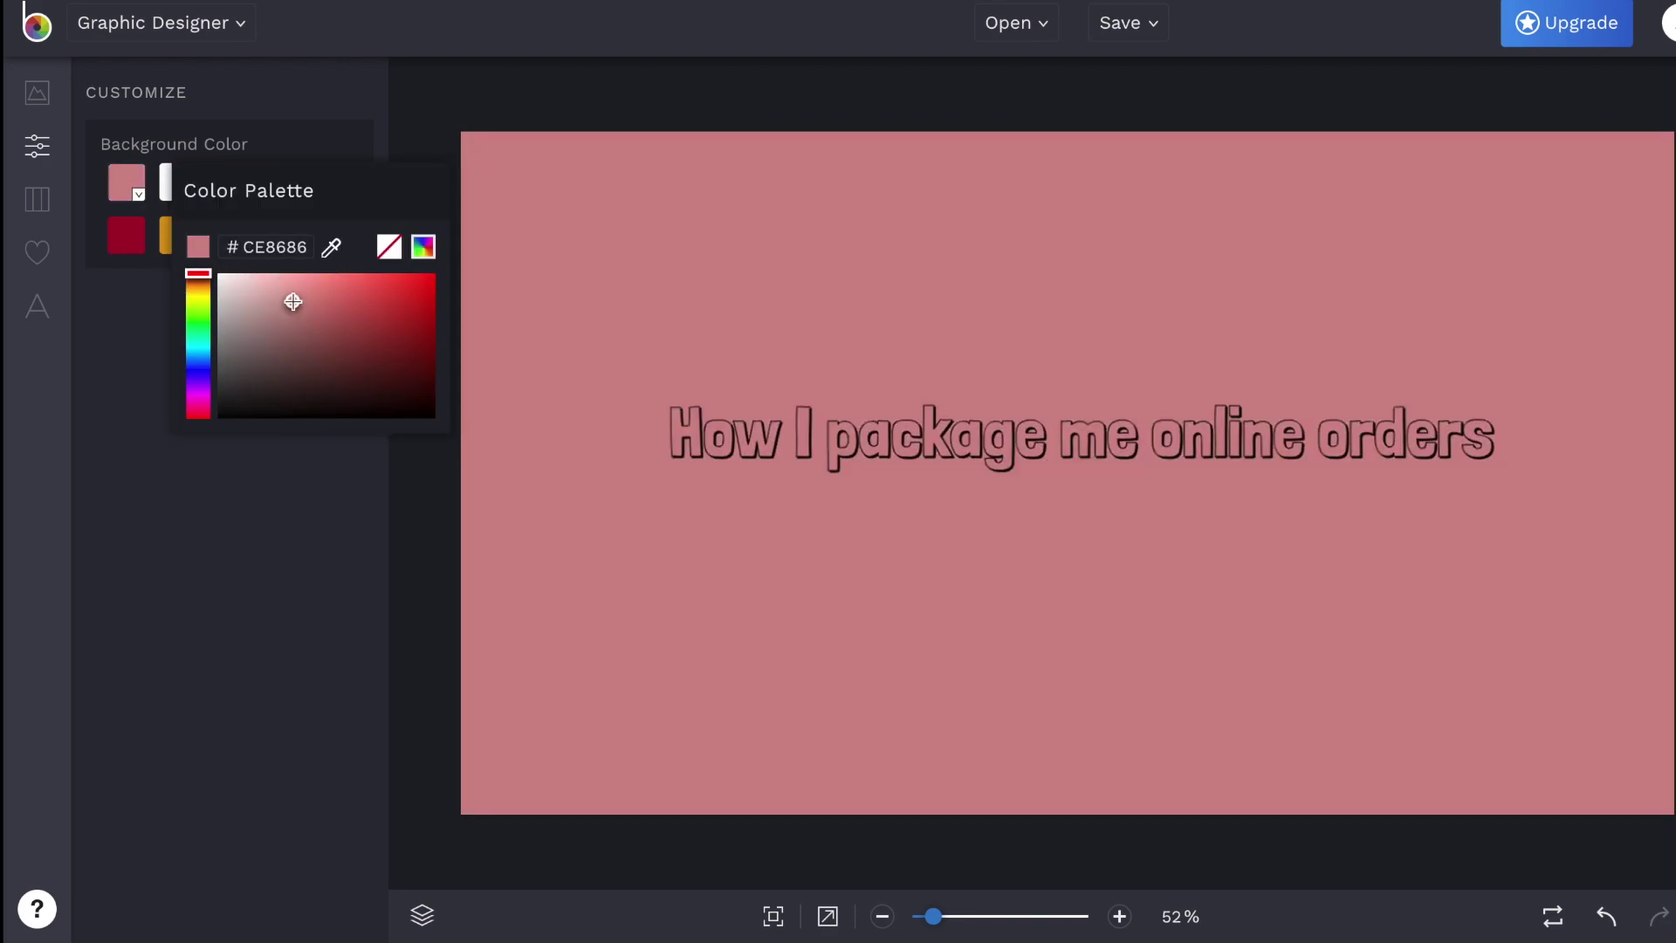
left_click(389, 246)
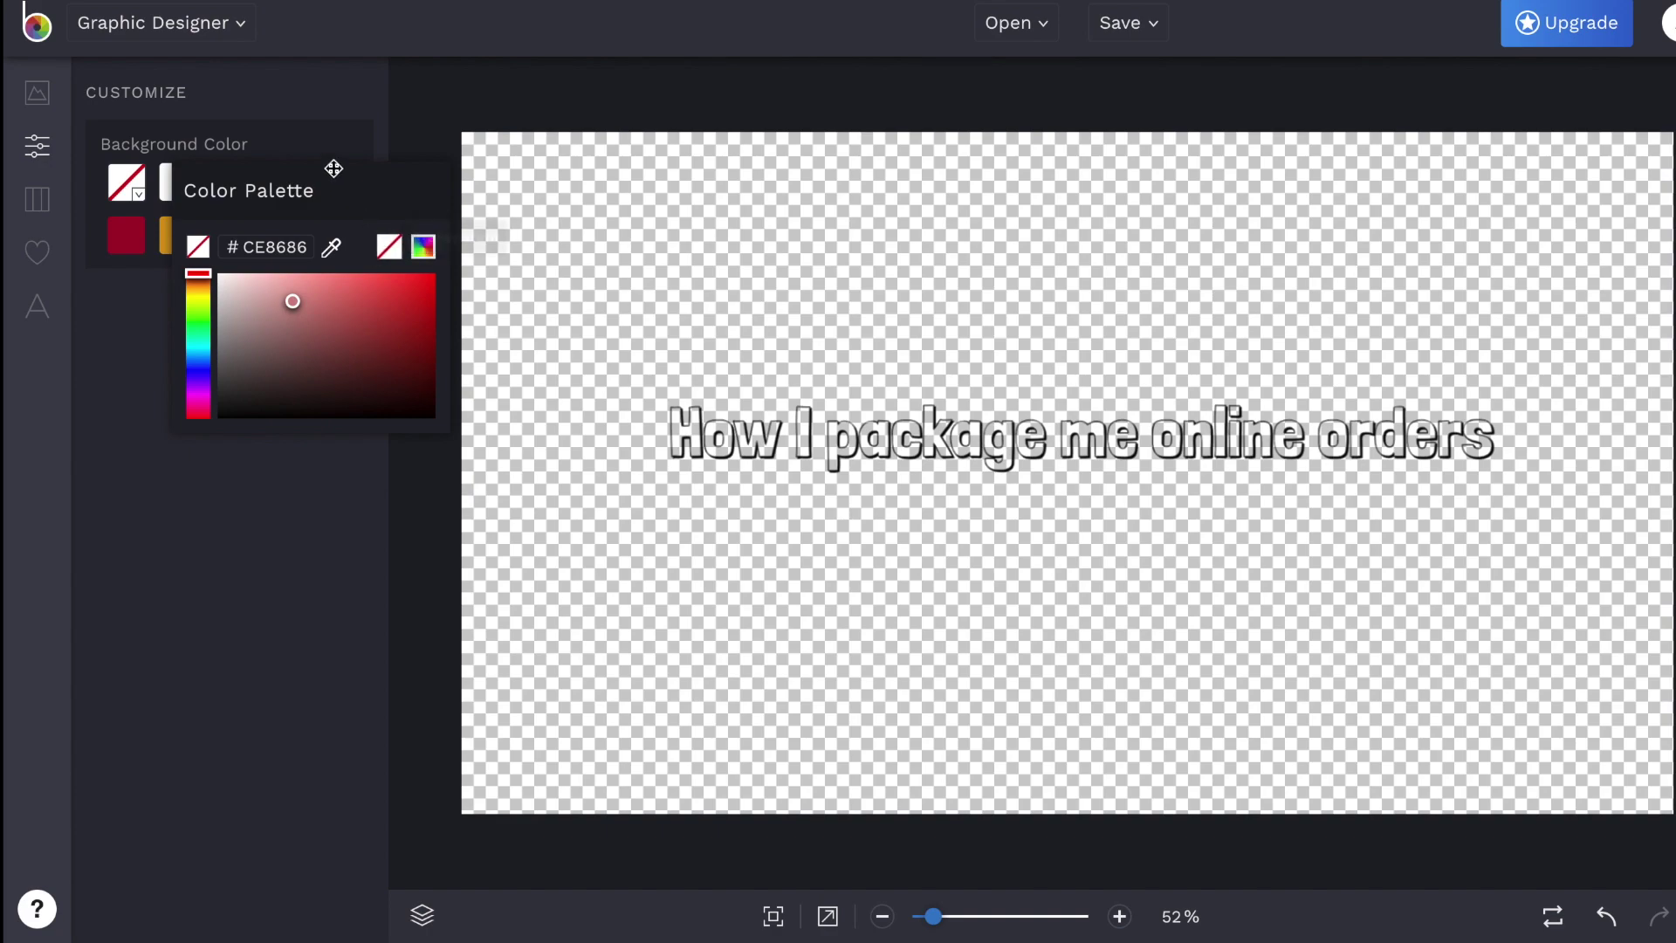
Step: Change the title text's font to Arial Black on the transparent canvas and deselect it
left_click(324, 131)
left_click(870, 436)
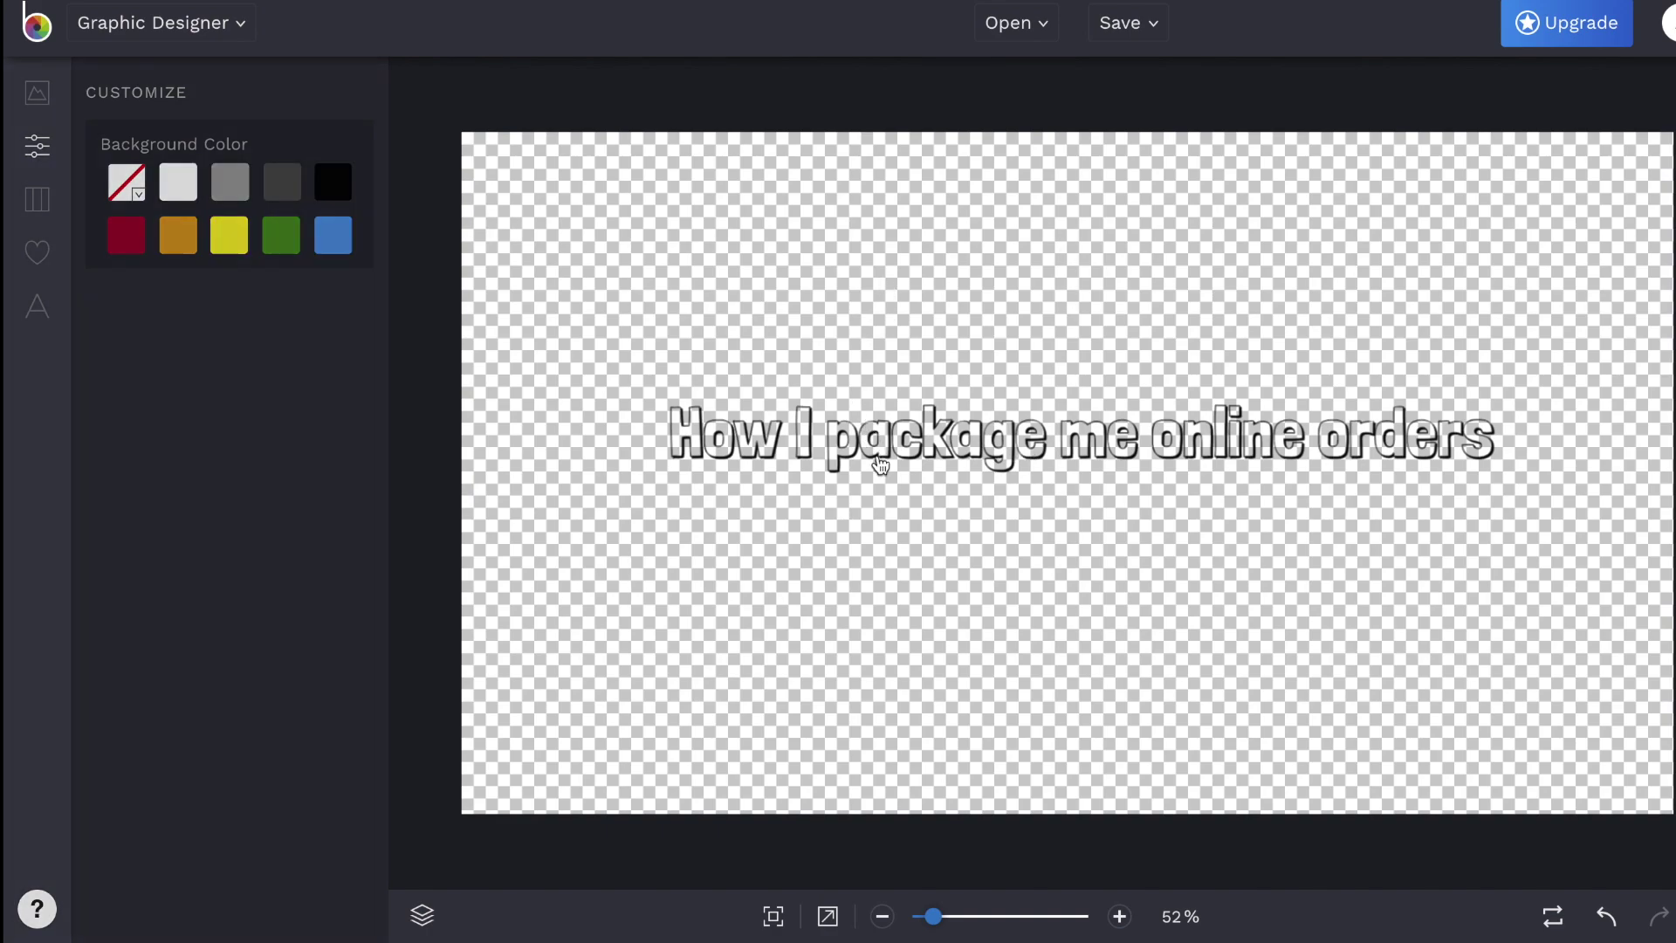
left_click(165, 358)
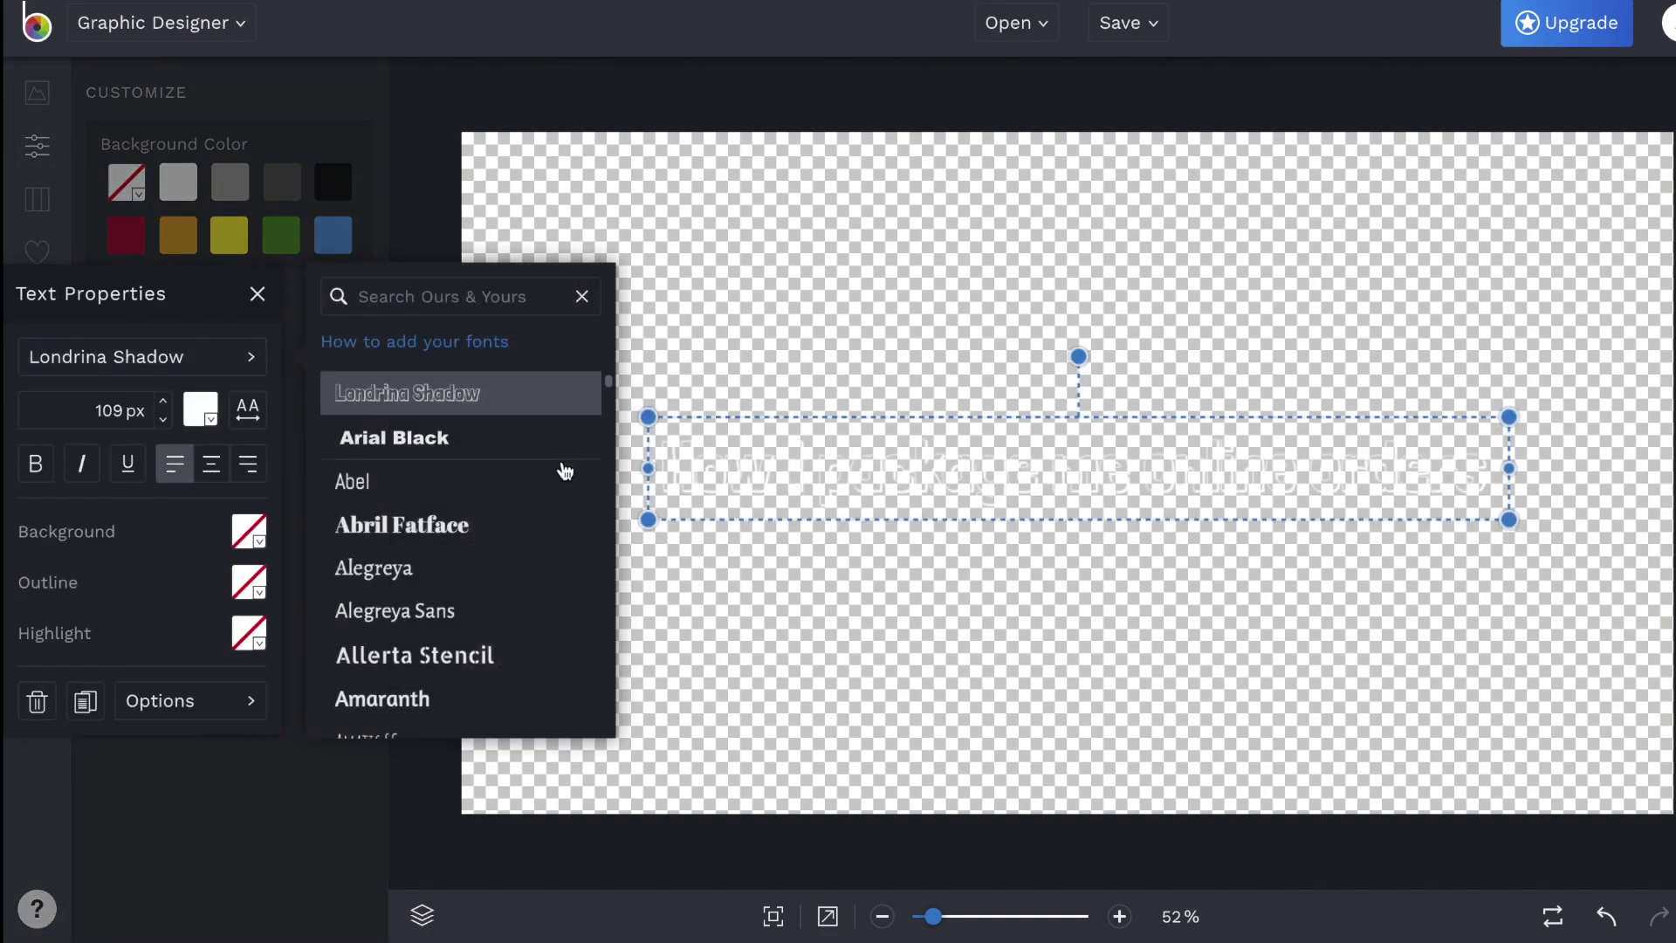
left_click(445, 437)
left_click(795, 277)
Step: Compare the JPG and PNG previews, then save the design to the computer as a PNG named BeFunky-design
left_click(1157, 25)
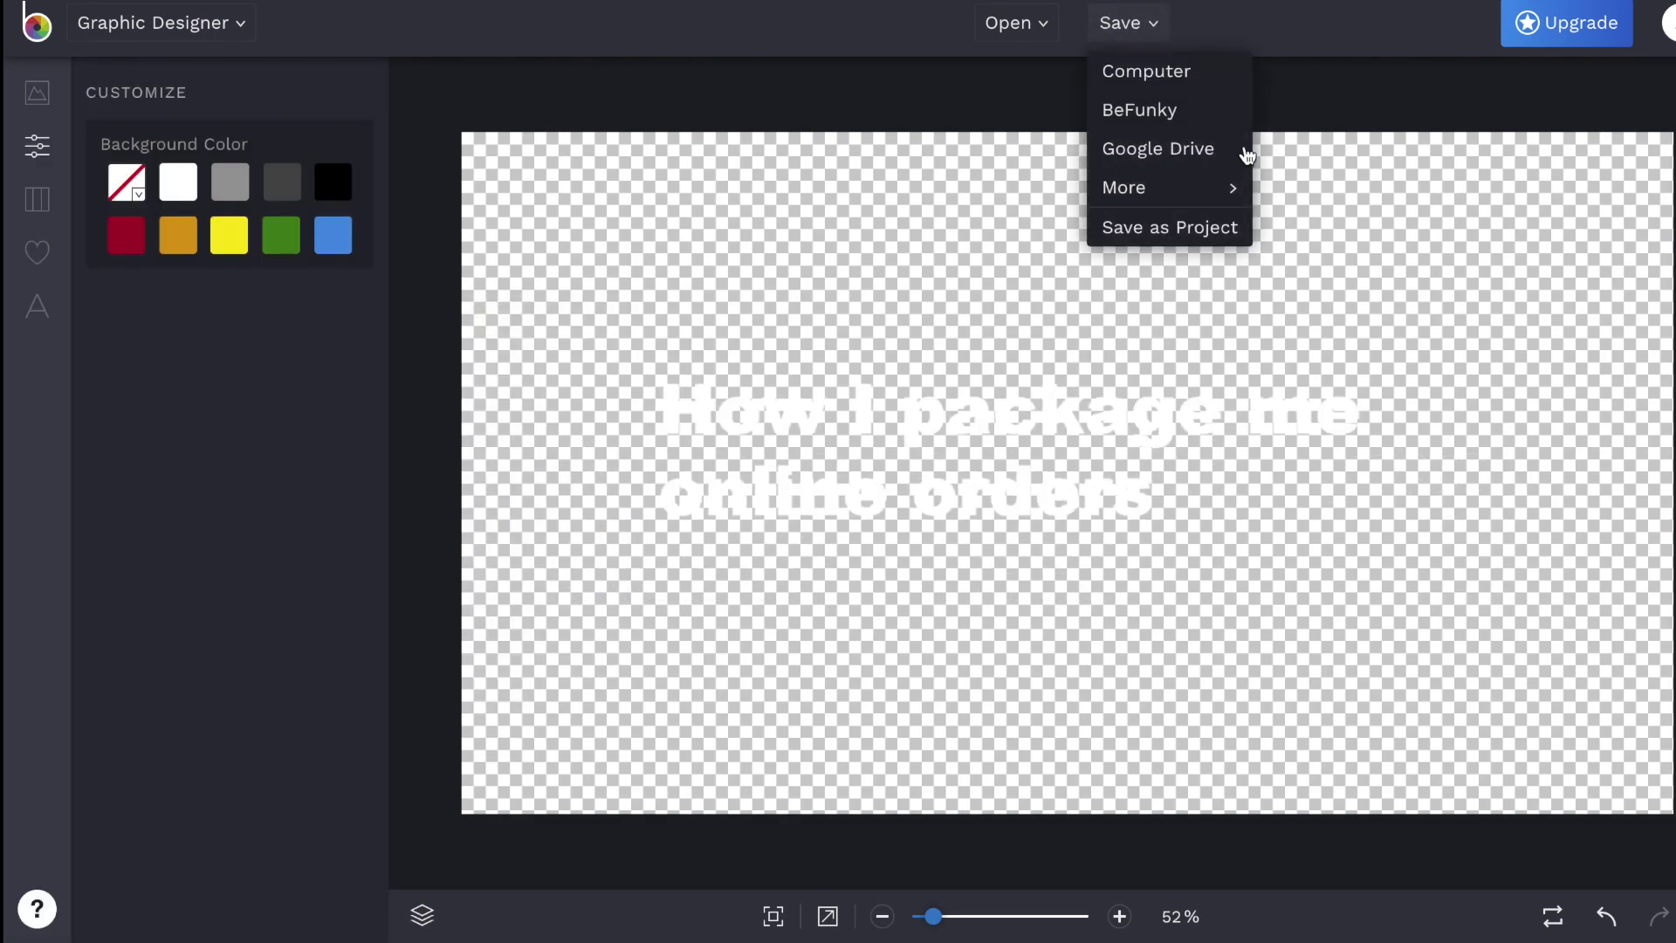
left_click(1203, 70)
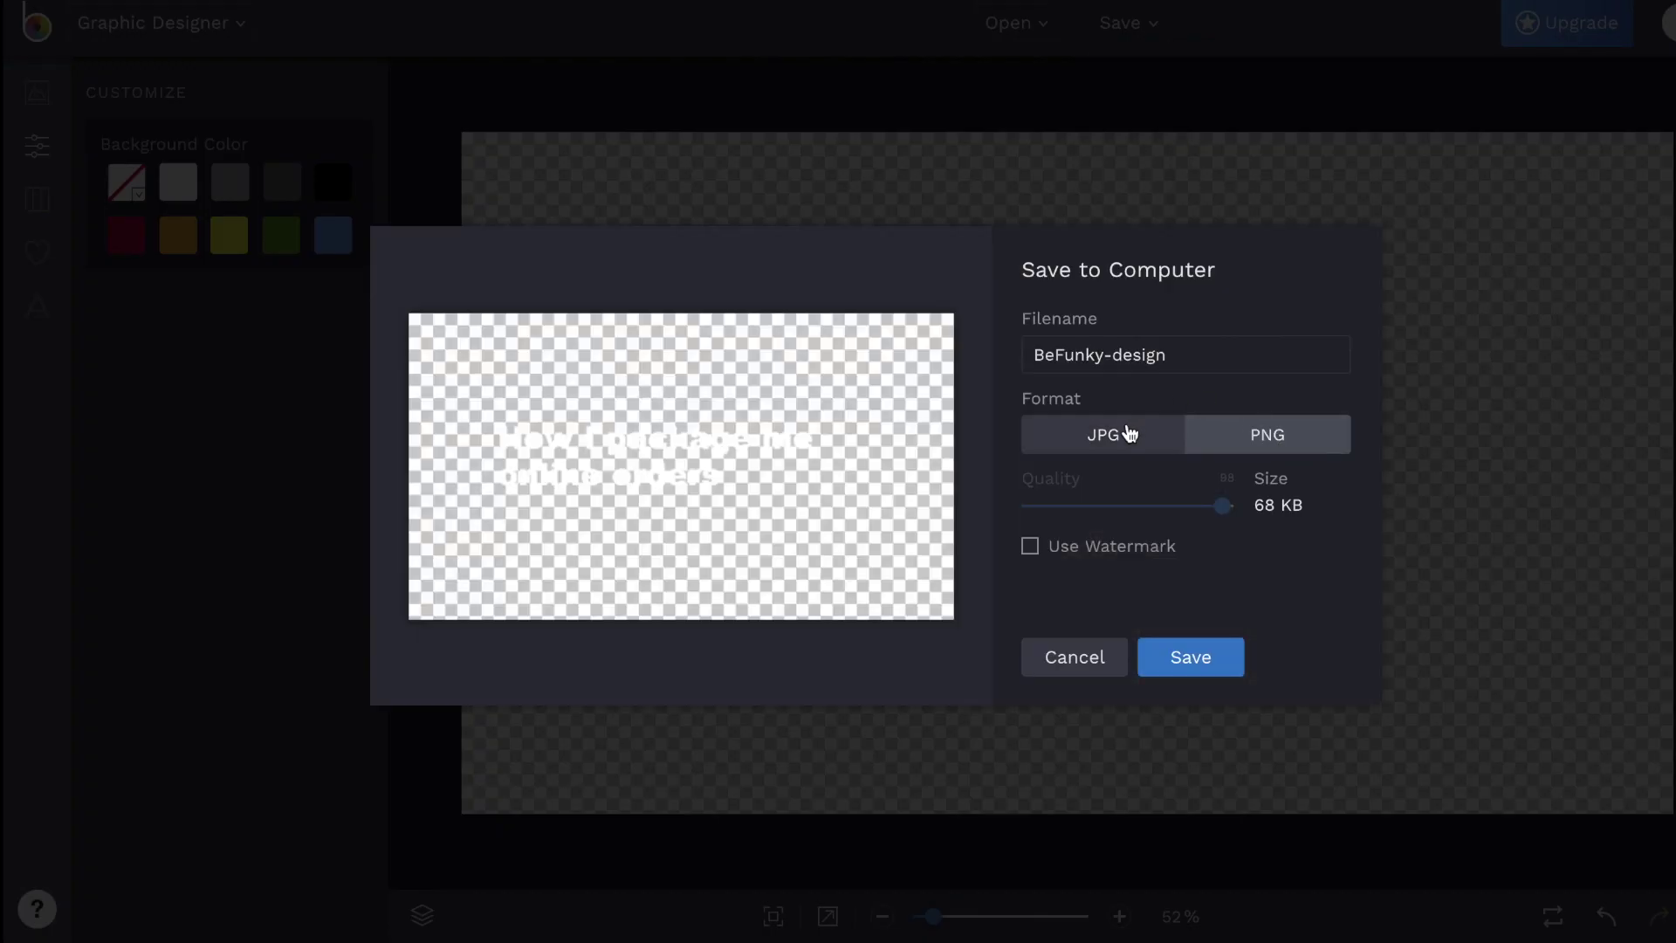
left_click(1098, 445)
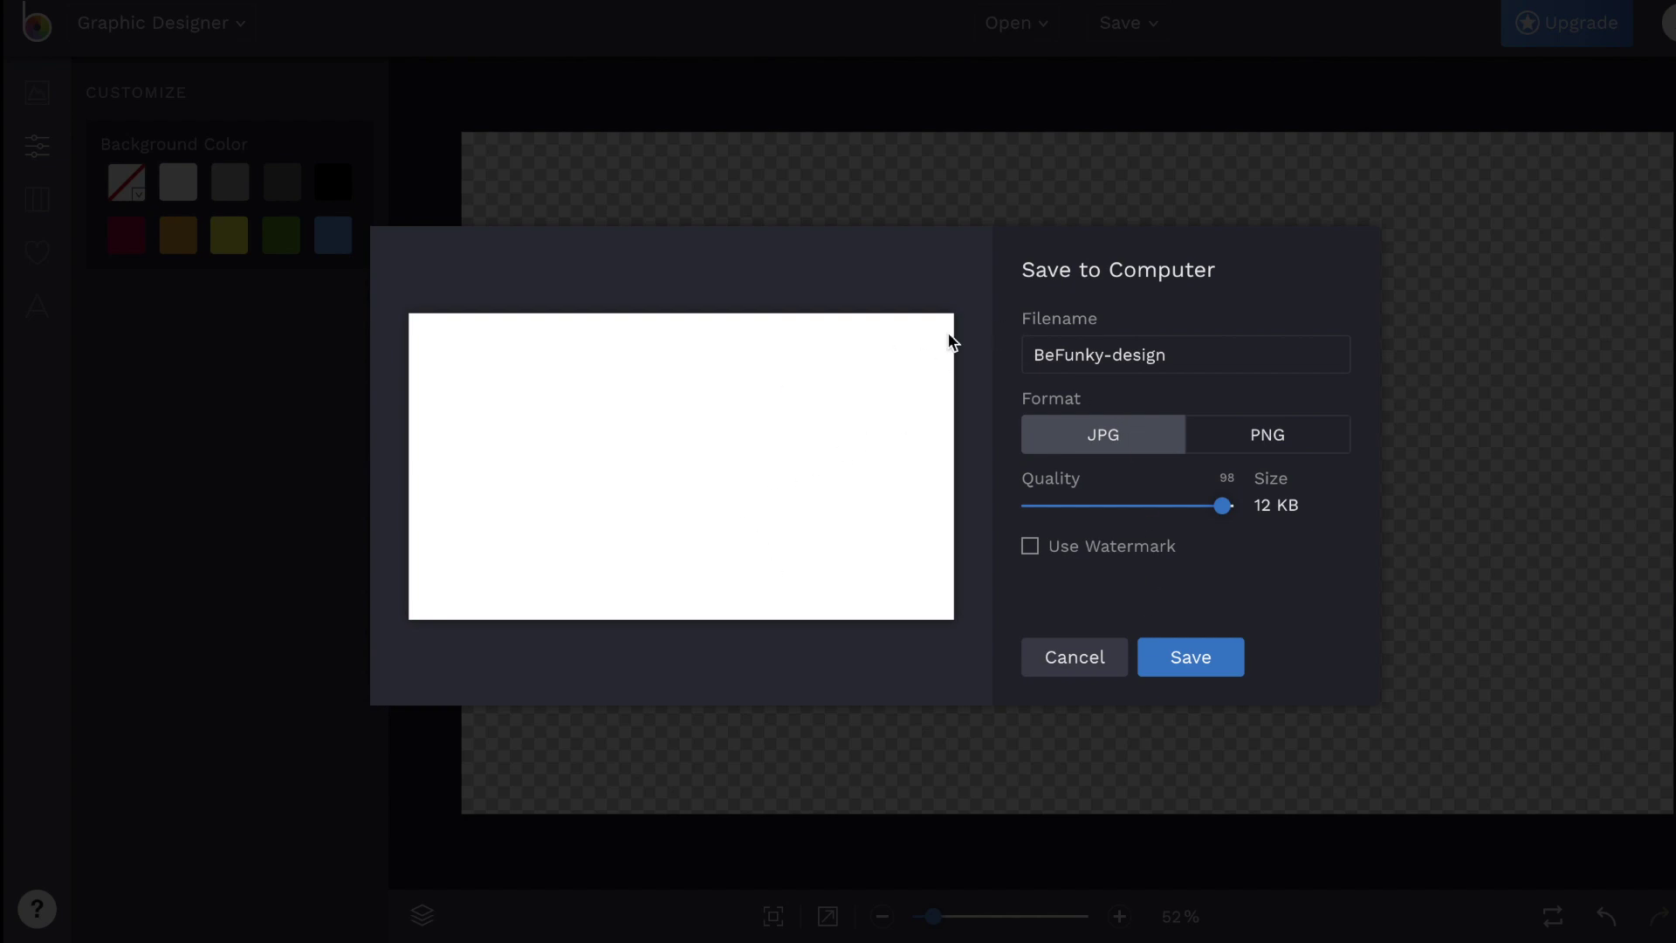
left_click(1292, 453)
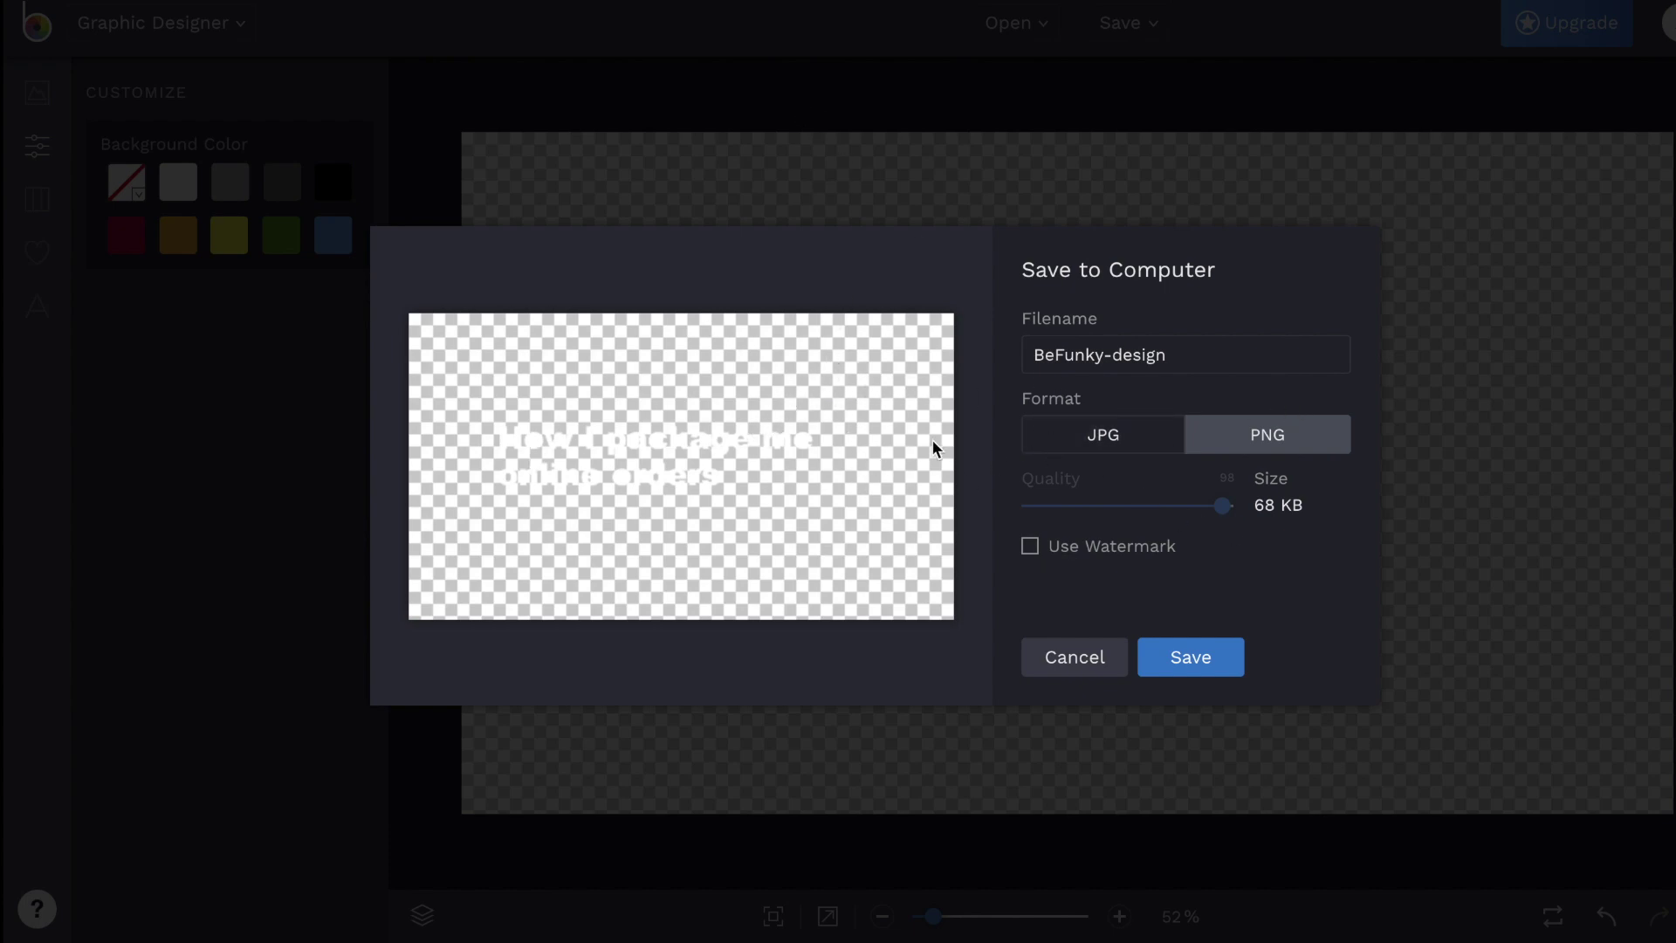
left_click(1204, 678)
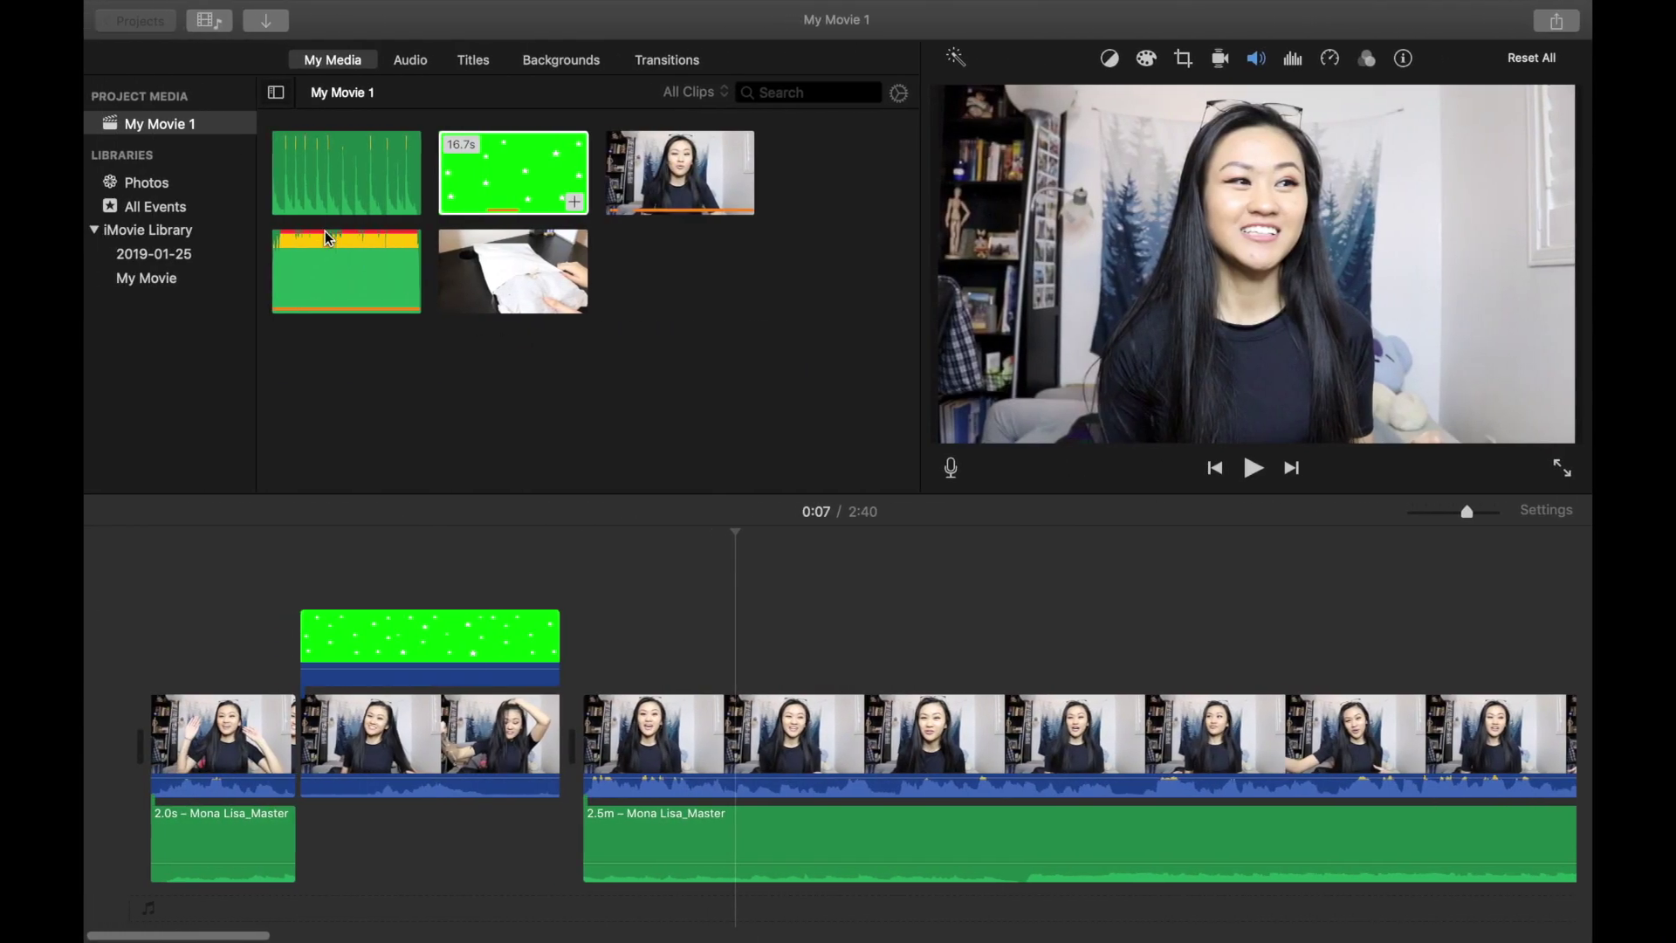
Step: Switch to iMovie, preview both title graphics, and overlay the bold "How I package me online orders" image near the third clip's start
left_click(676, 298)
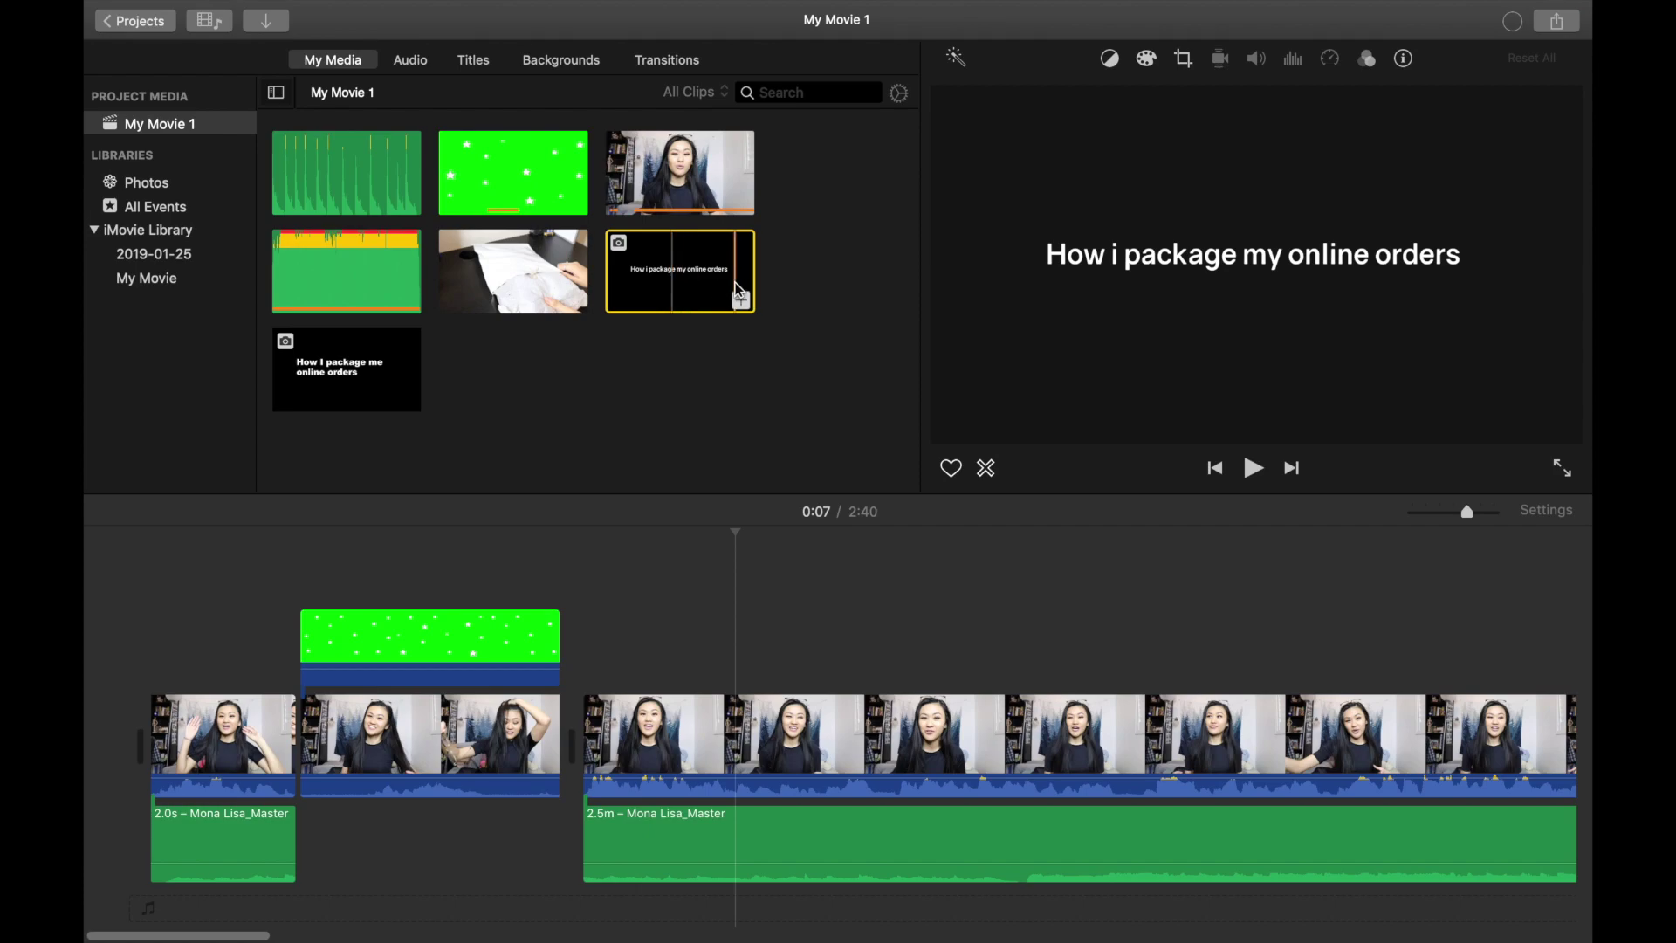
left_click(321, 390)
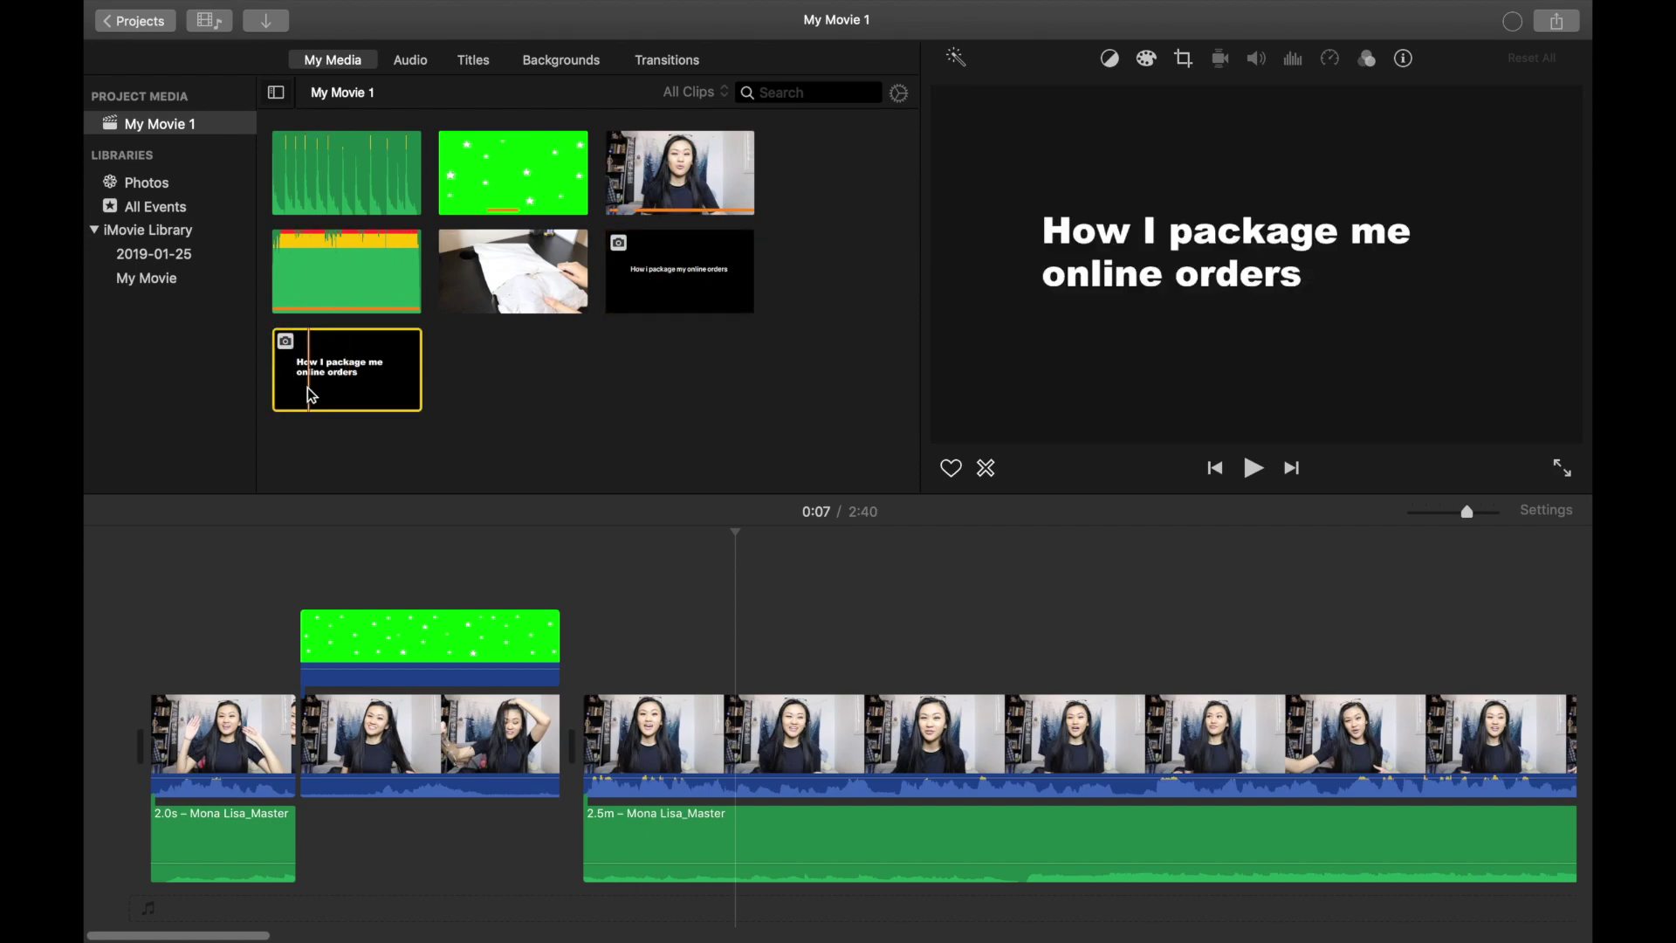
left_click(695, 280)
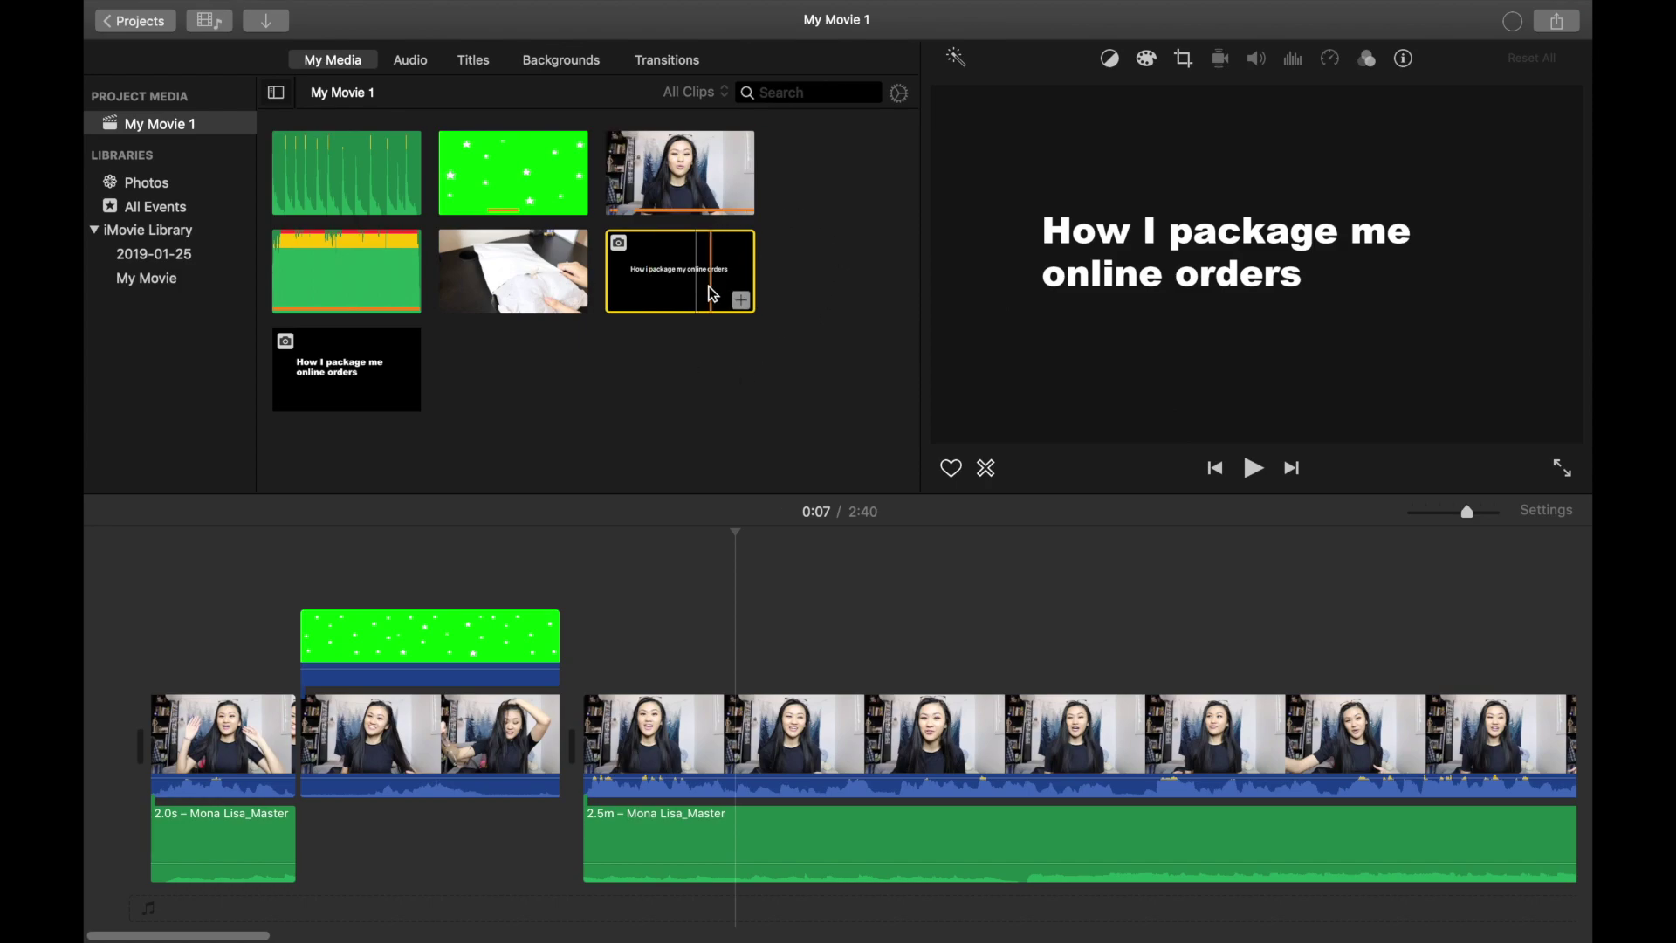
left_click_drag(347, 367, 707, 578)
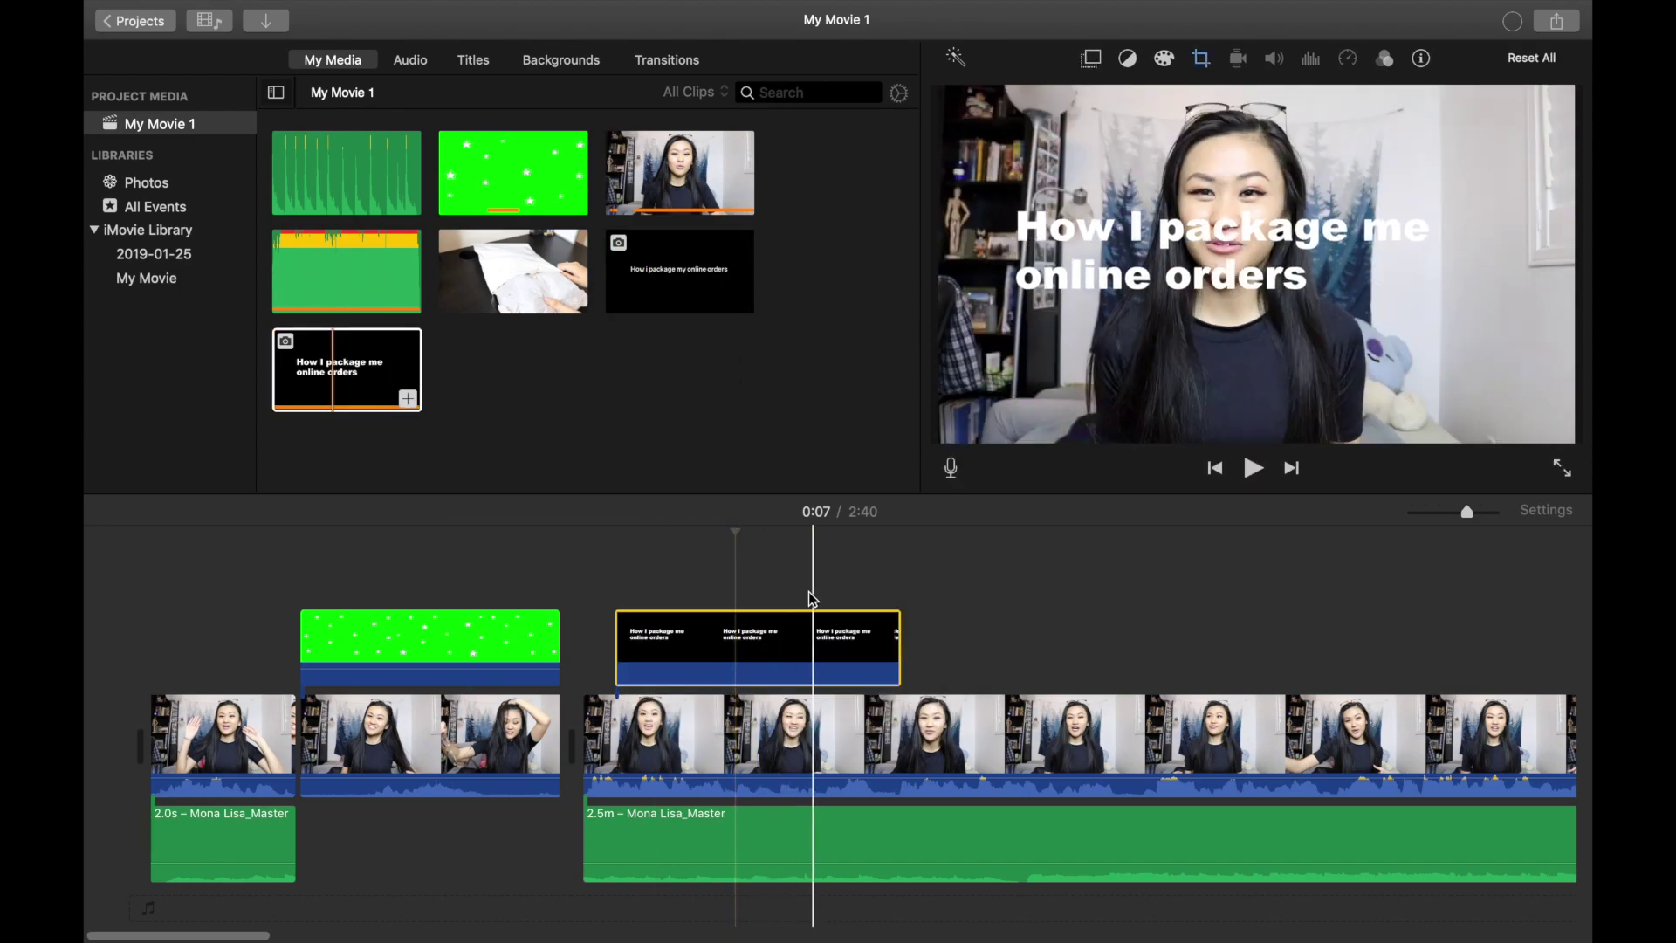
Step: Compare the Ken Burns and Crop to Fill styles on the title overlay and leave it on Crop to Fill
left_click(782, 572)
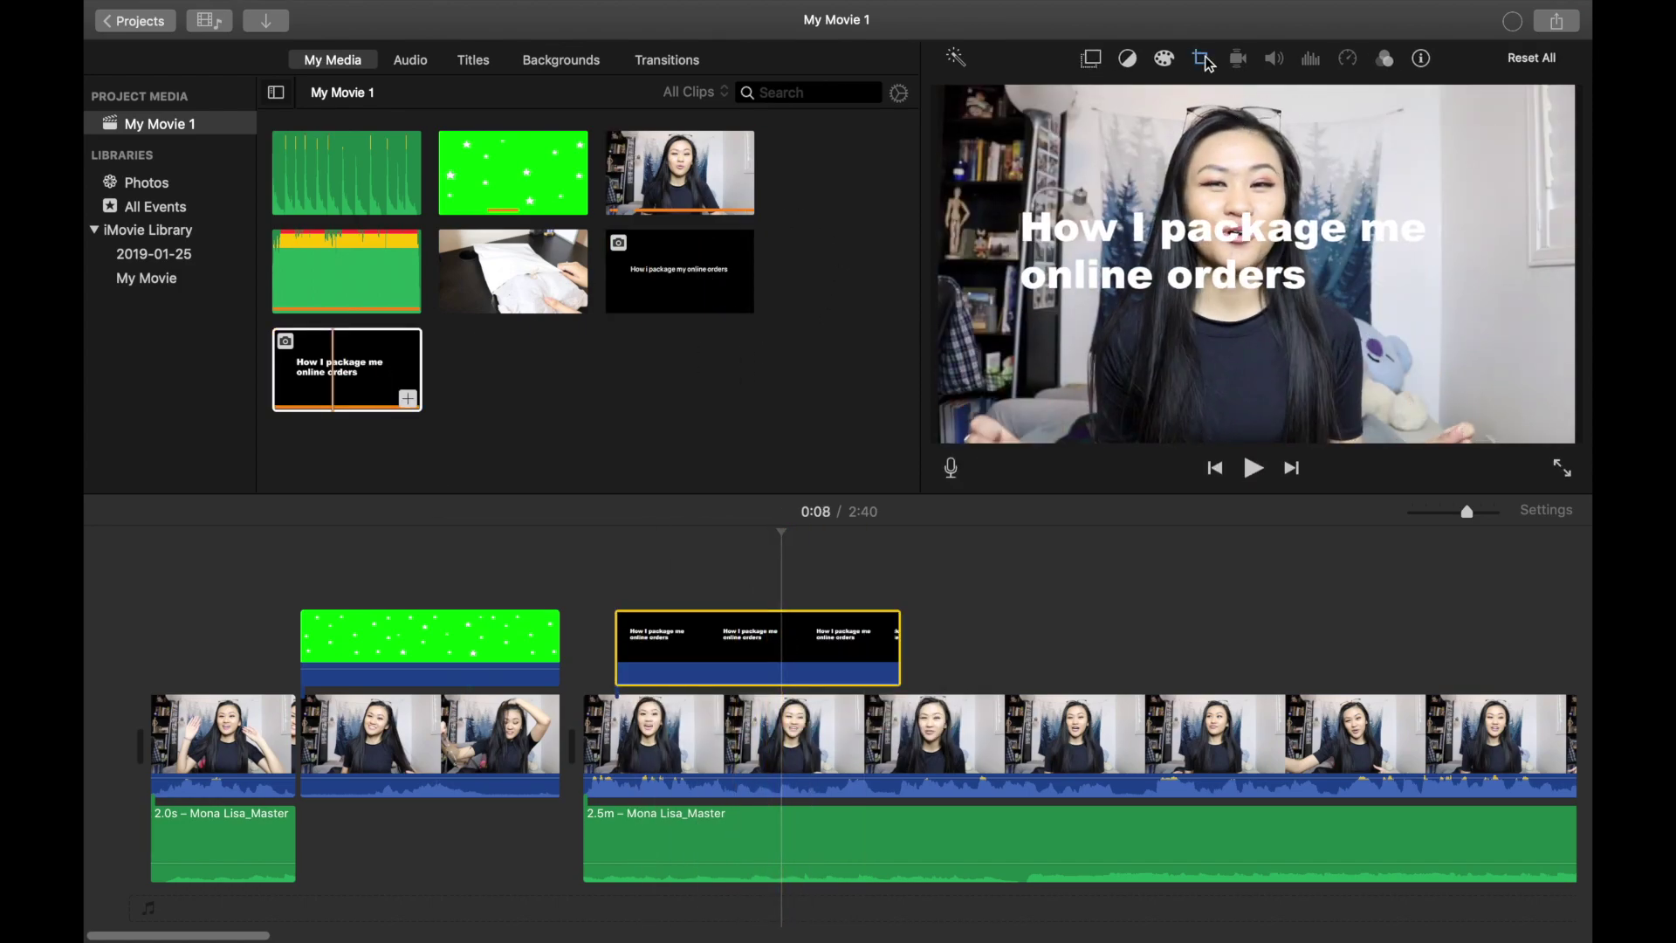
left_click(754, 612)
left_click(761, 616)
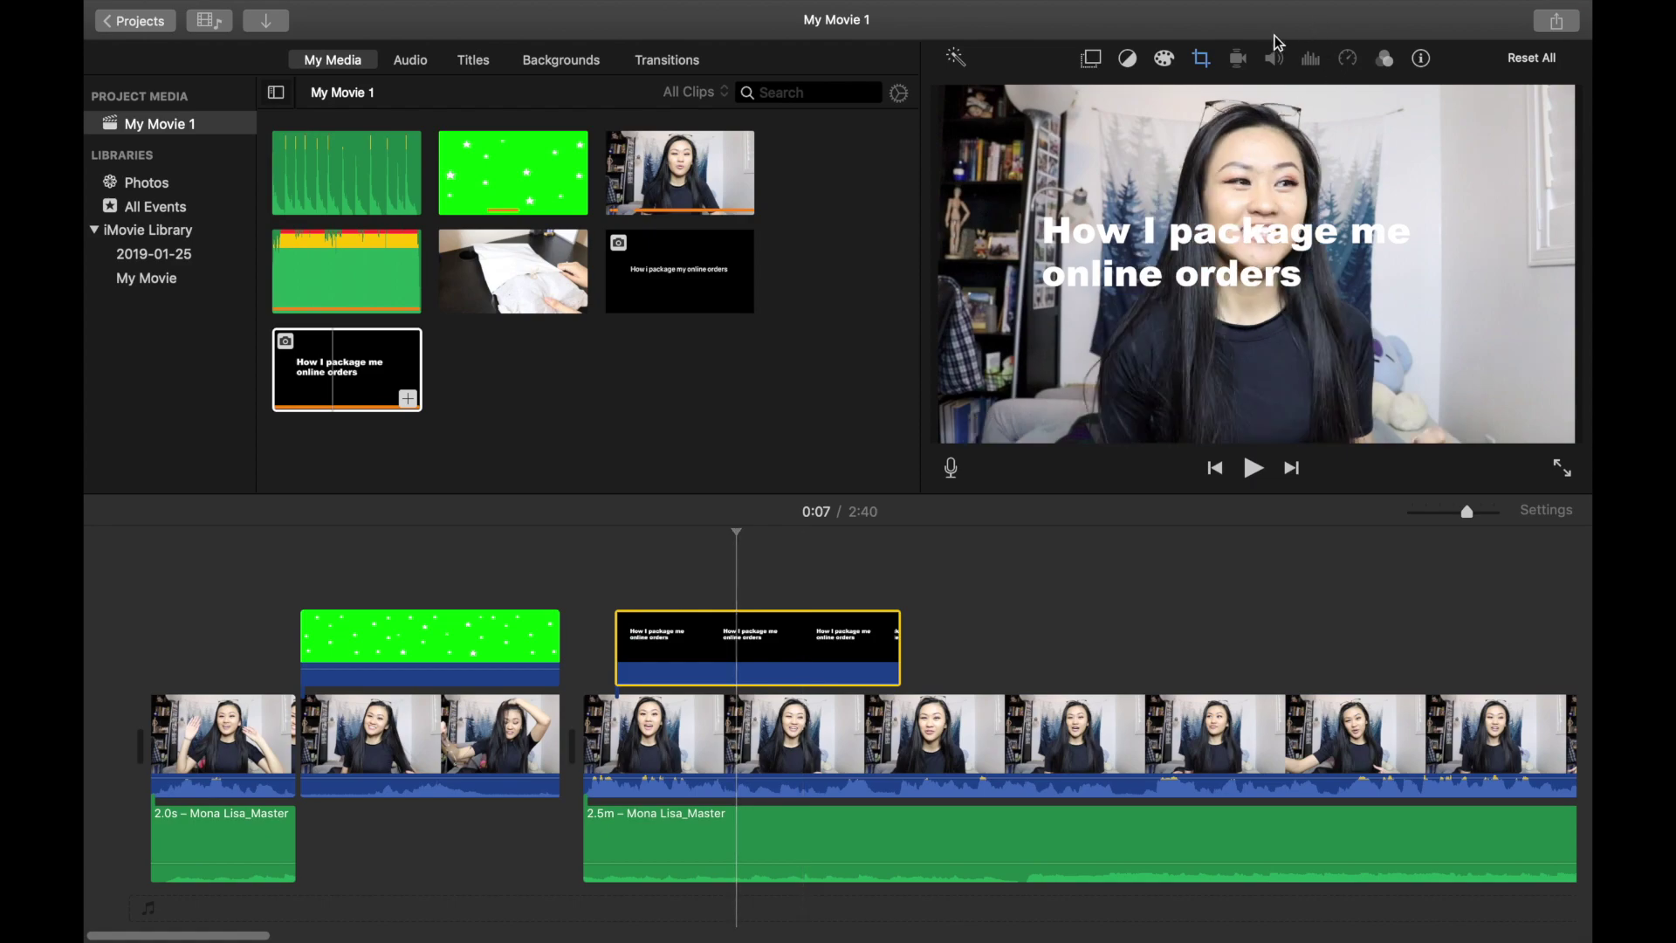
left_click(1200, 61)
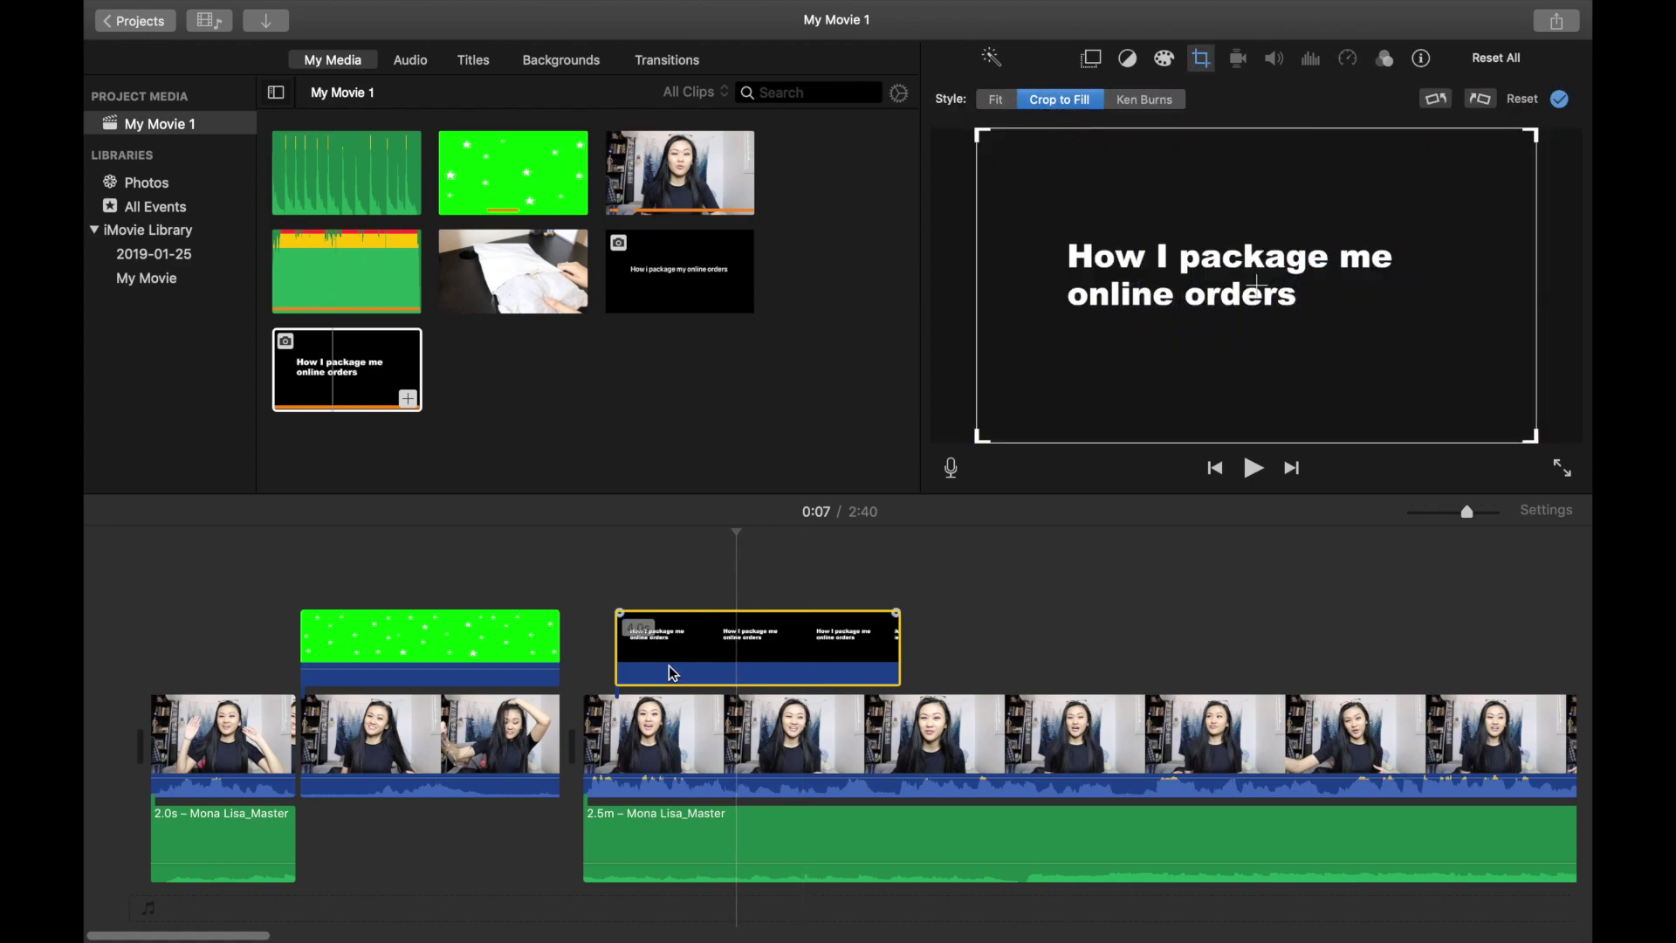
left_click(1165, 103)
left_click(1067, 101)
left_click(775, 572)
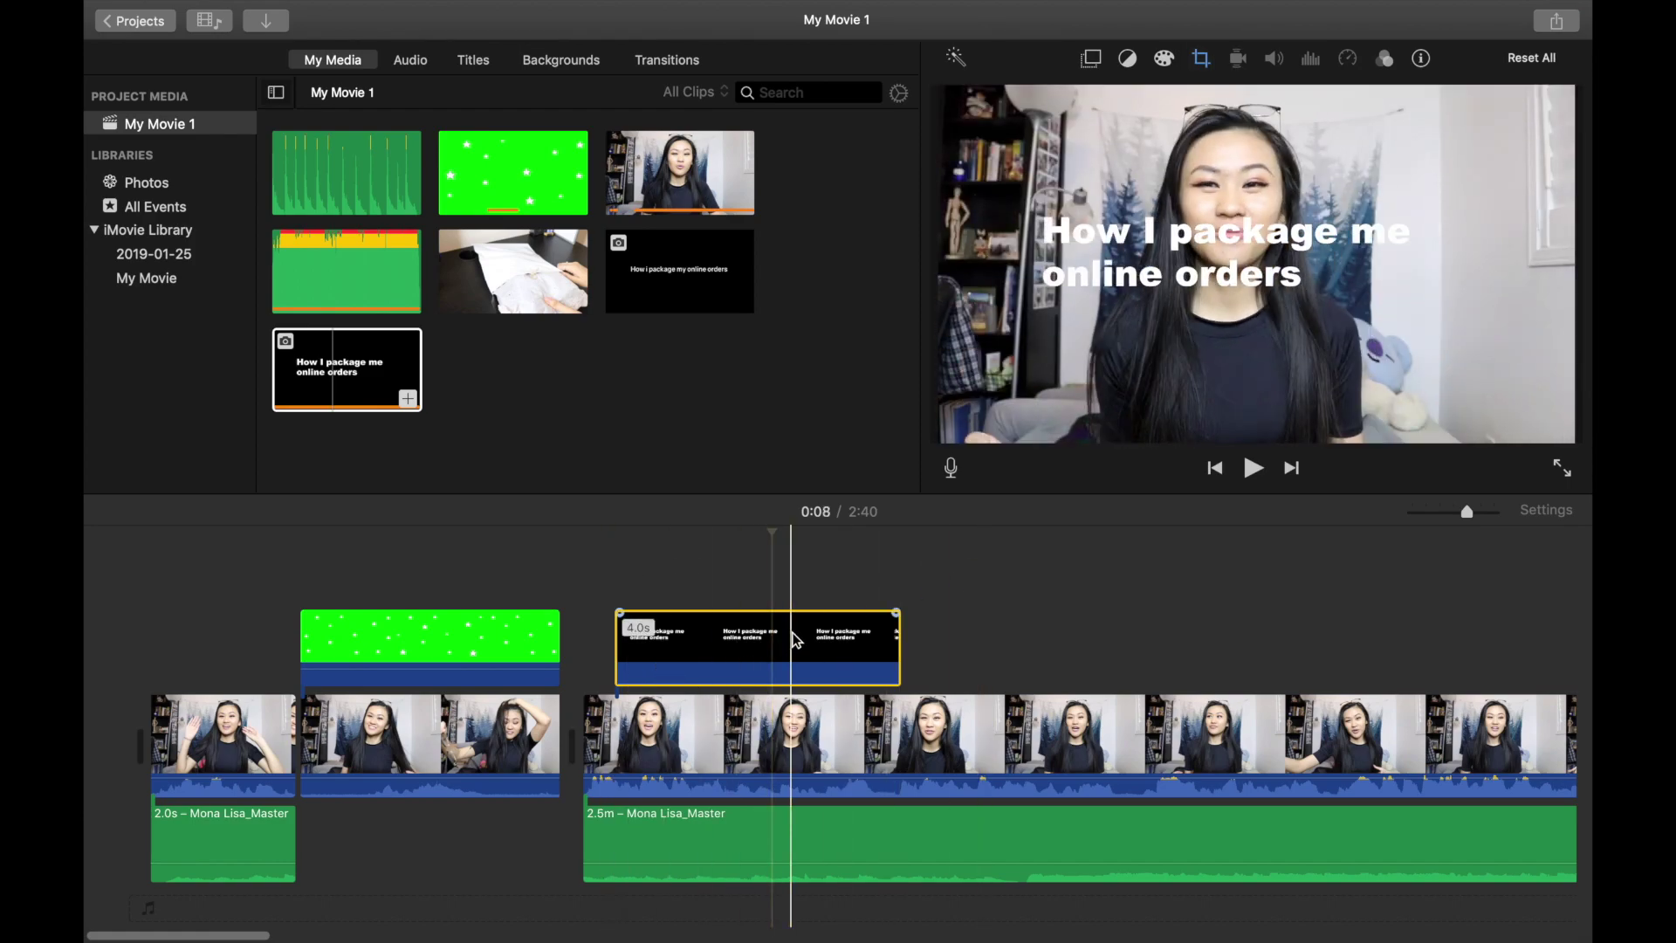
Step: Set the title overlay to Picture in Picture, enlarge it, and place it in the lower-left area of the video frame
left_click(1091, 59)
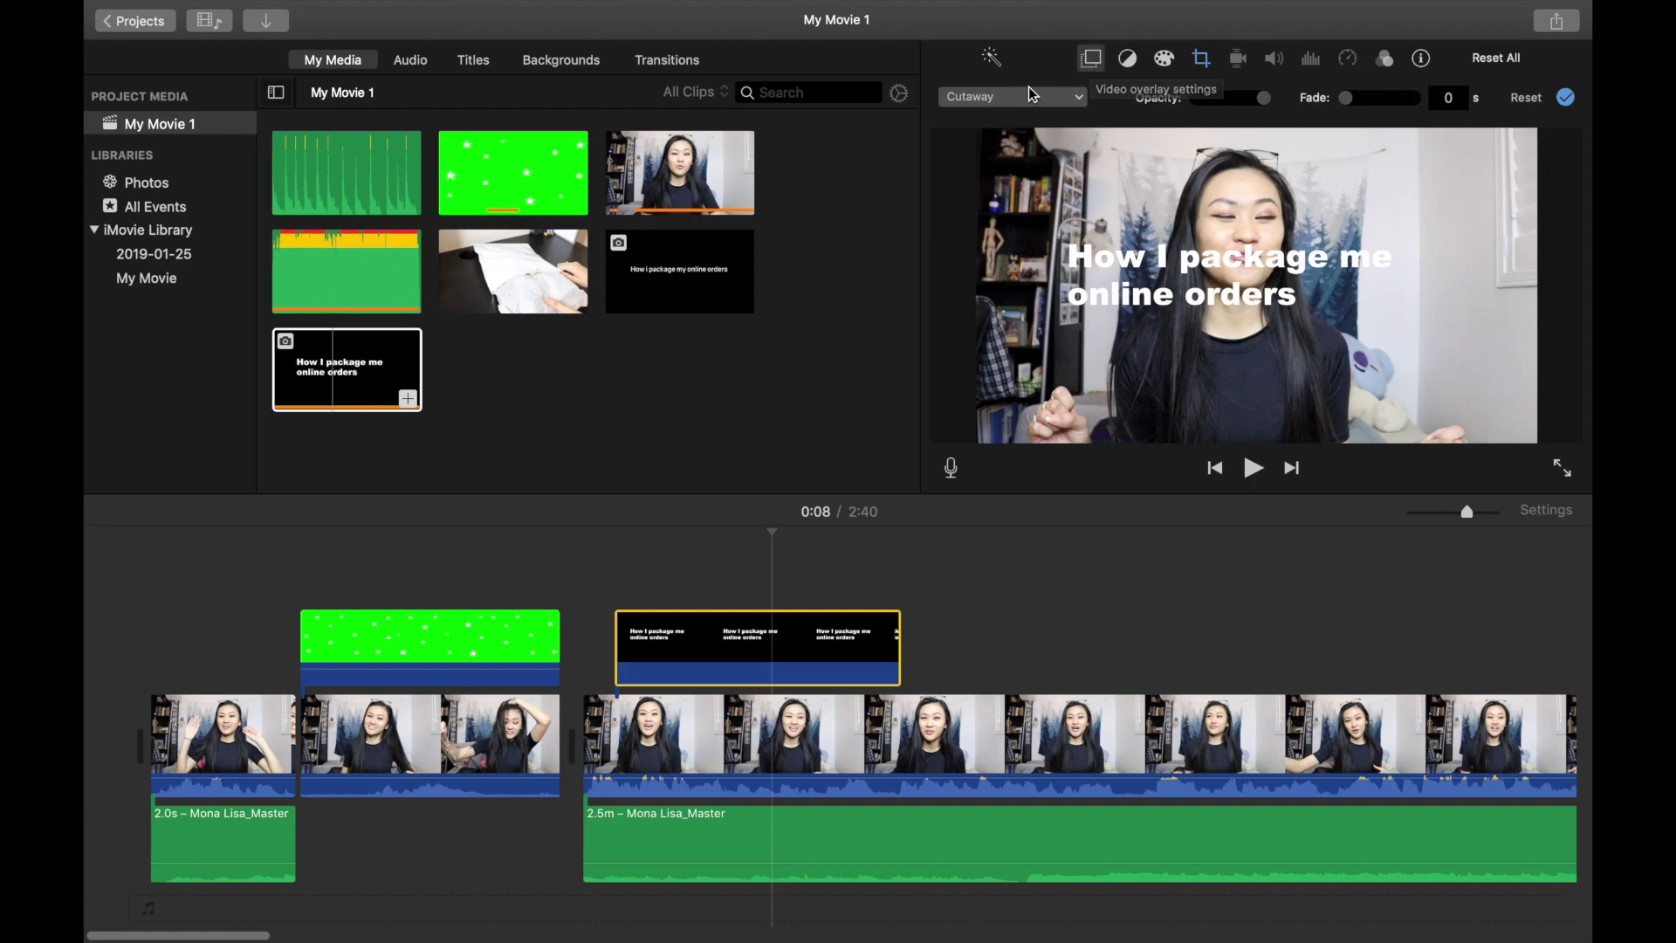
left_click(1002, 107)
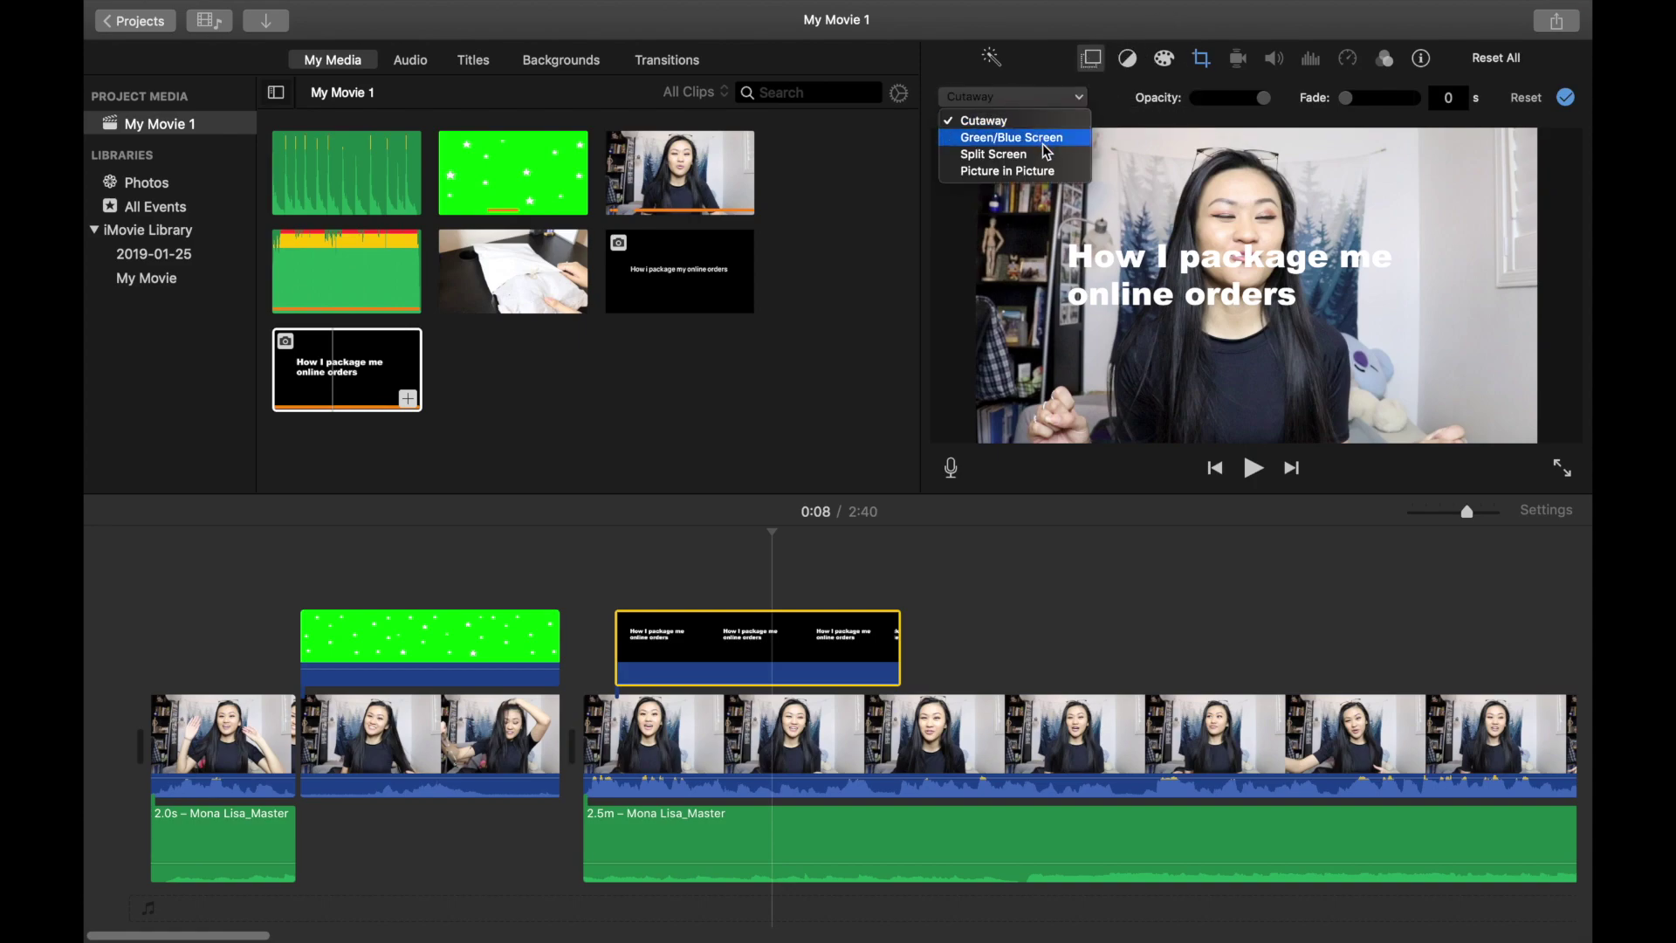
left_click(1048, 171)
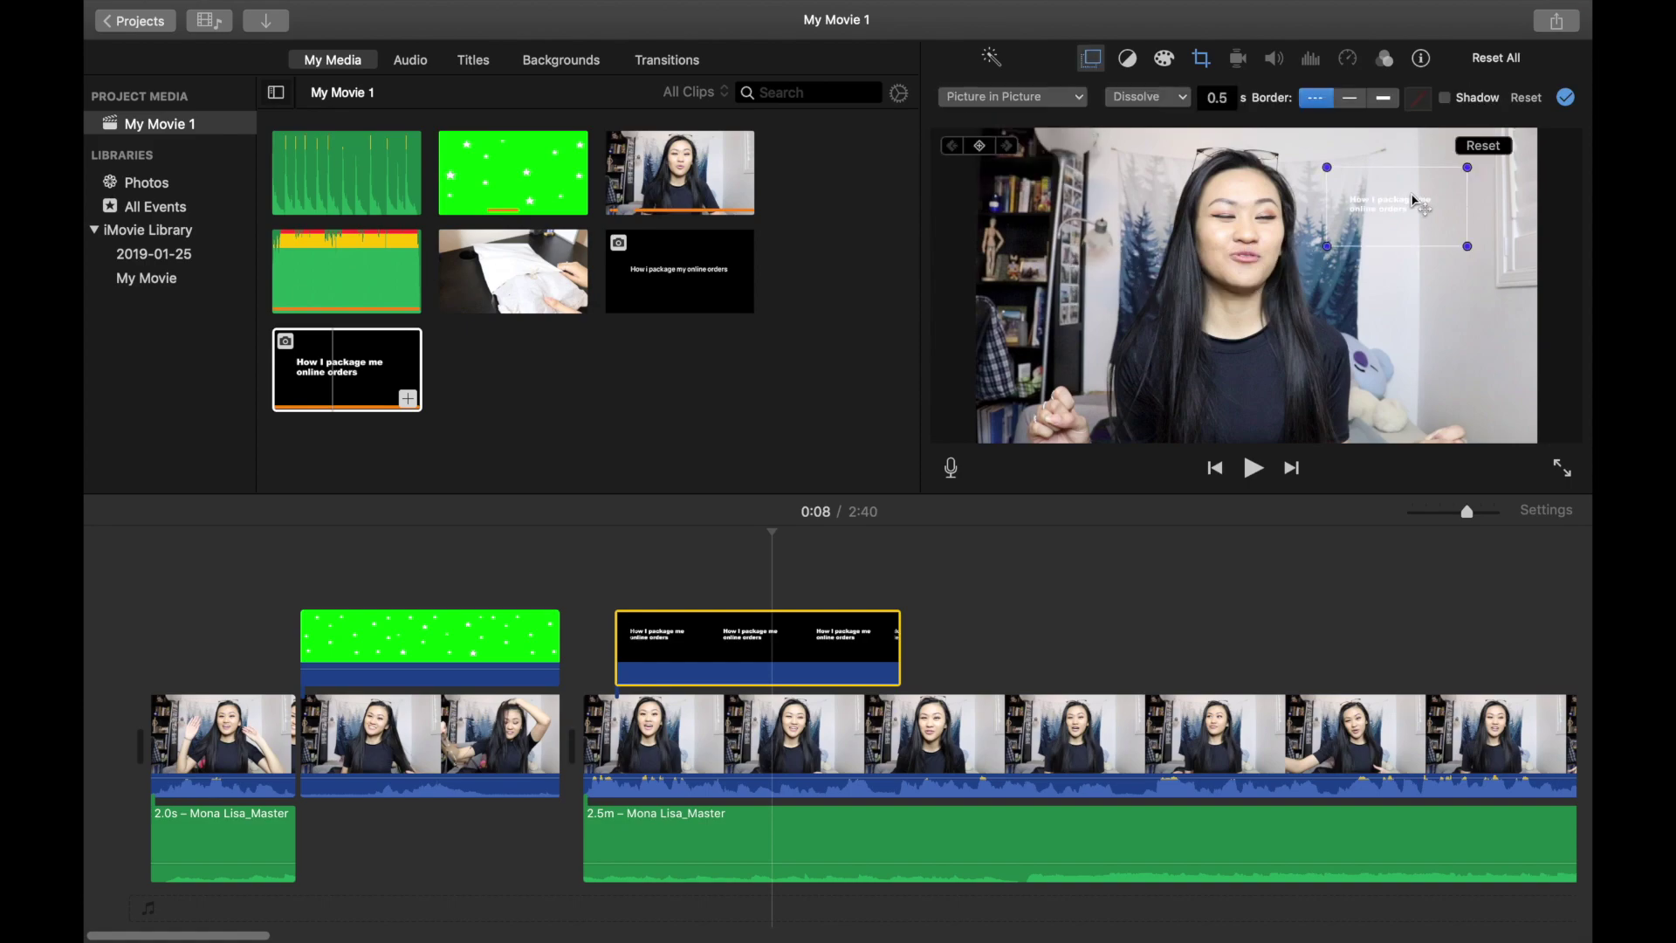
left_click_drag(1415, 201, 1189, 360)
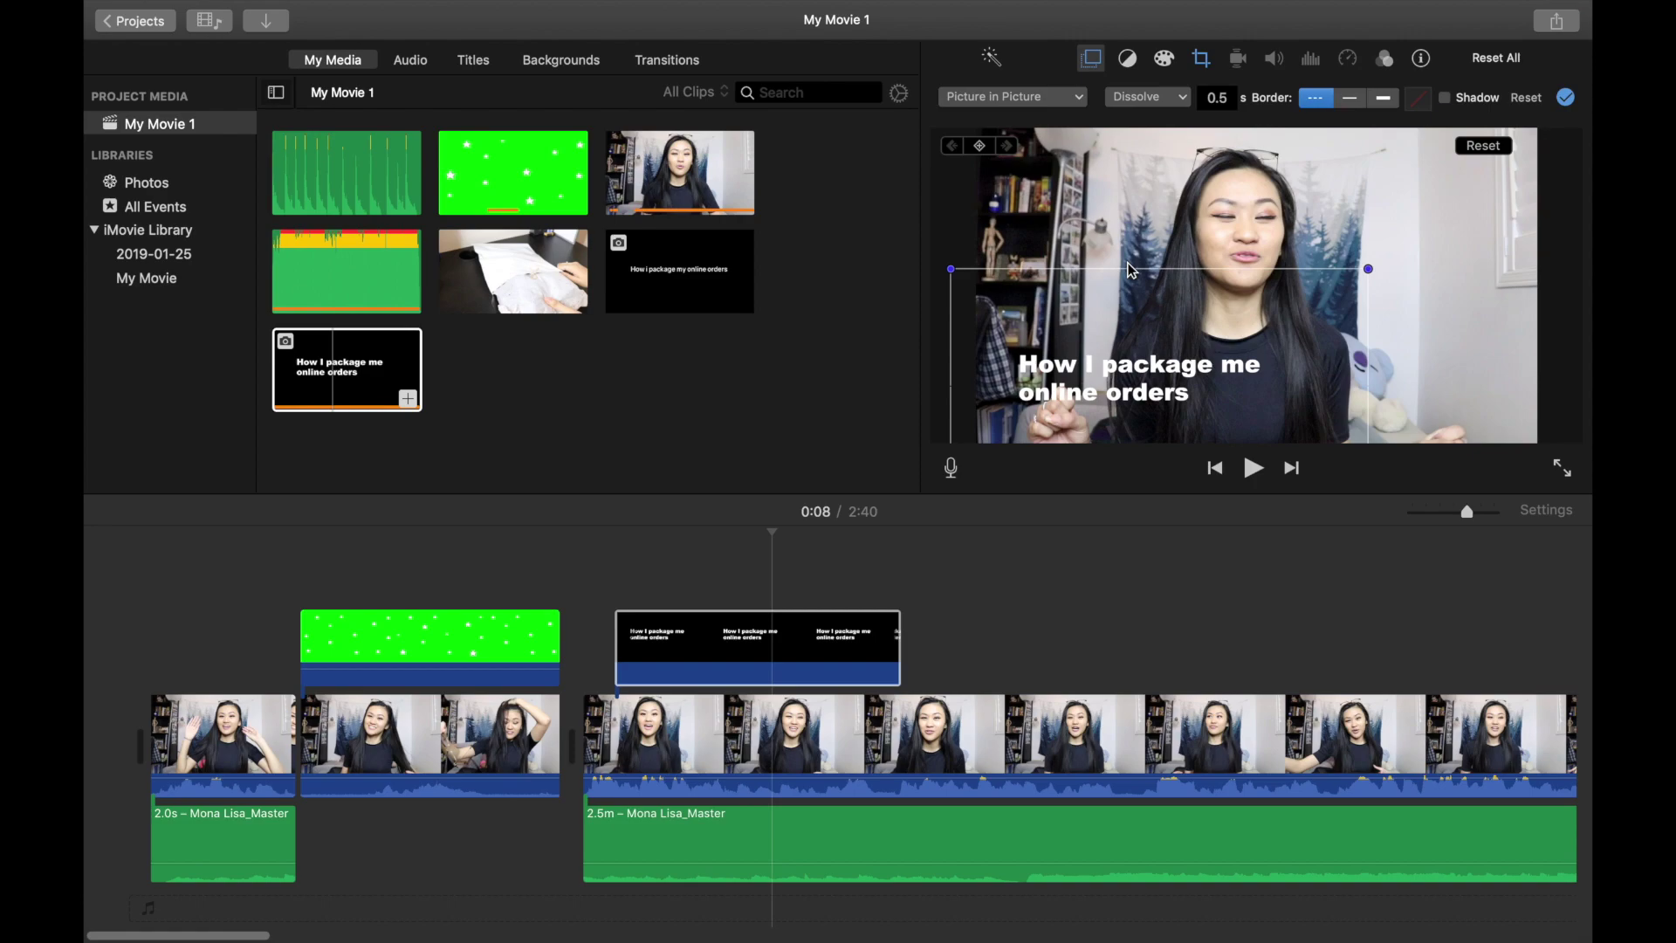
Step: Preview the repositioned title at several points along its overlay clip
left_click(804, 646)
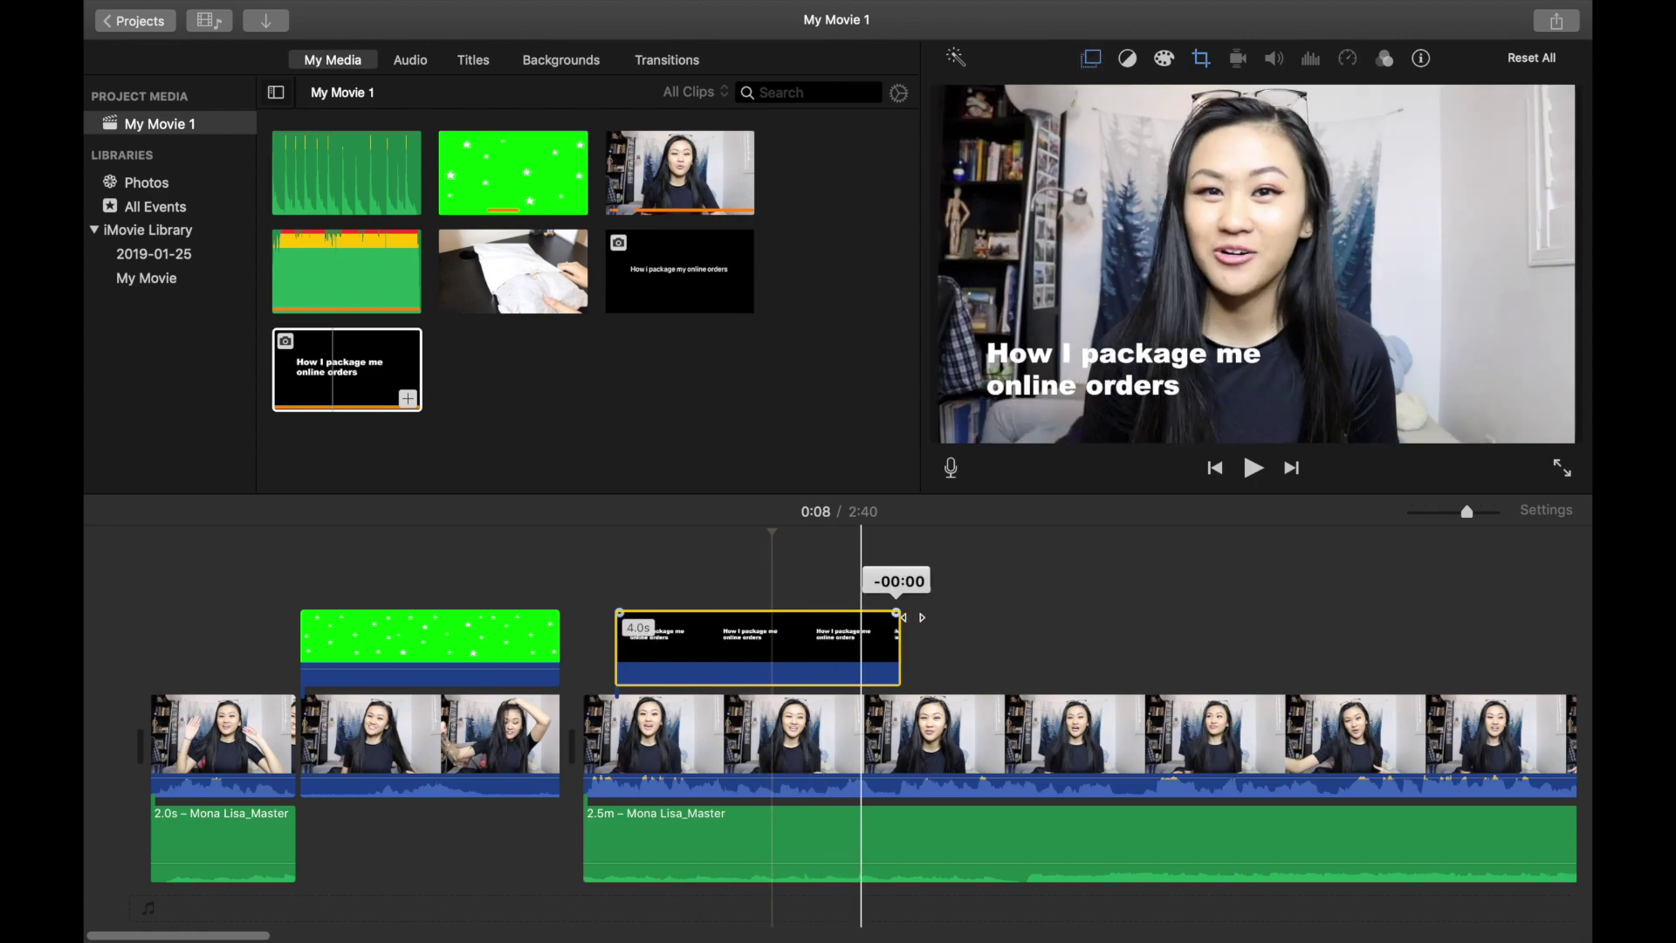
left_click(642, 581)
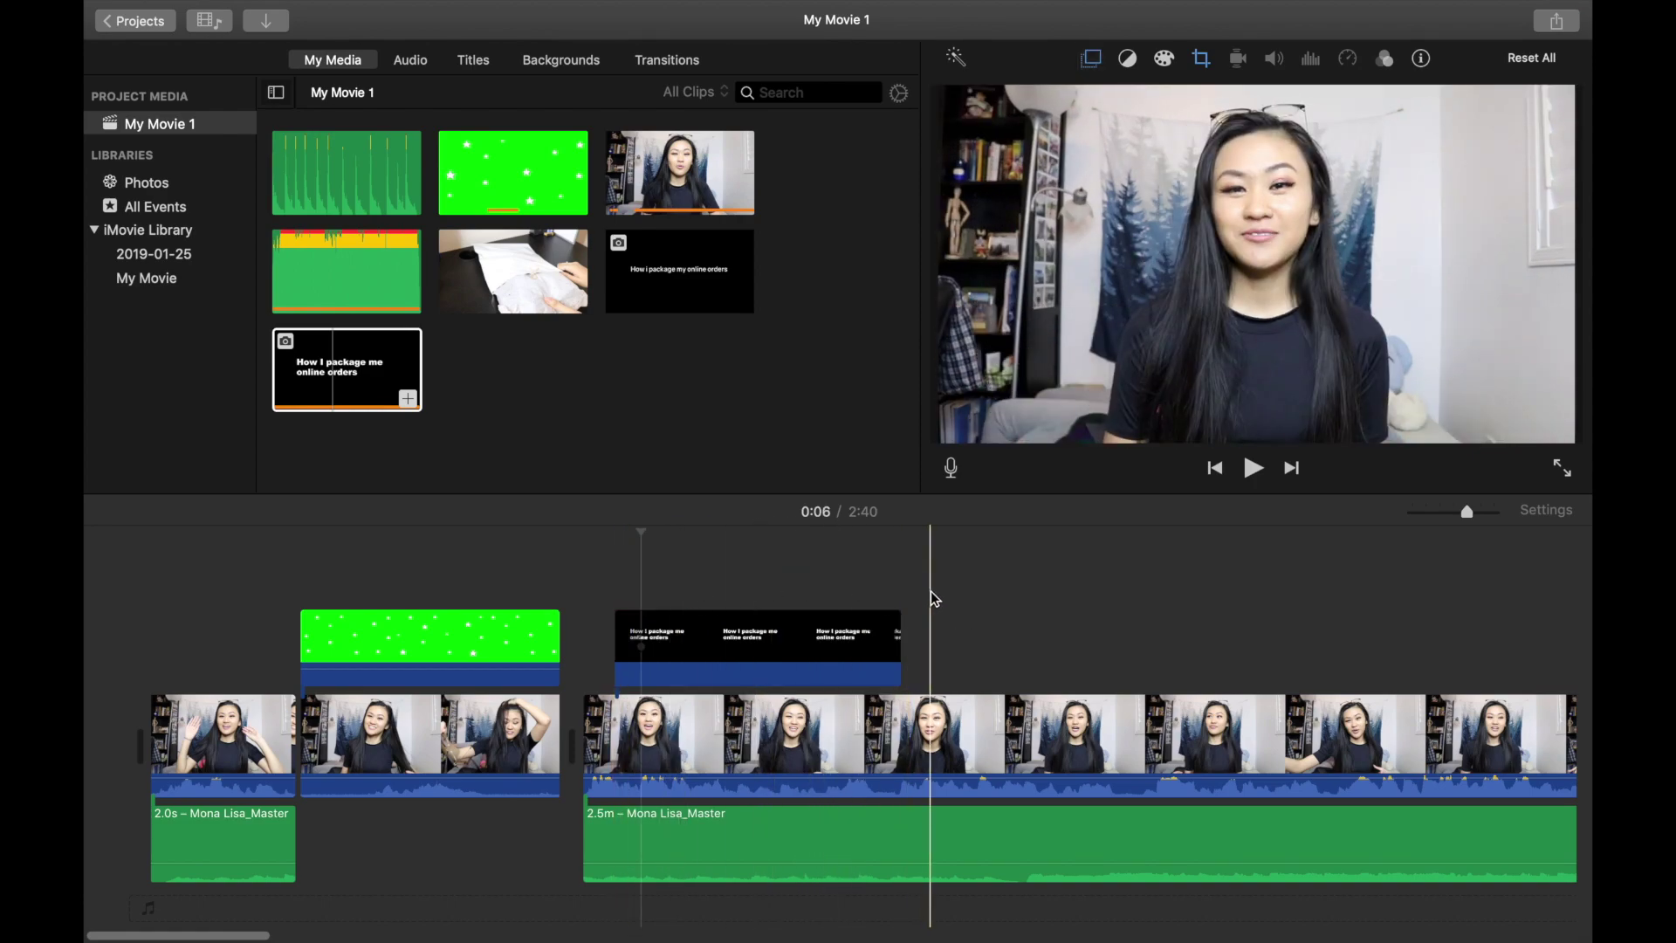
left_click(740, 573)
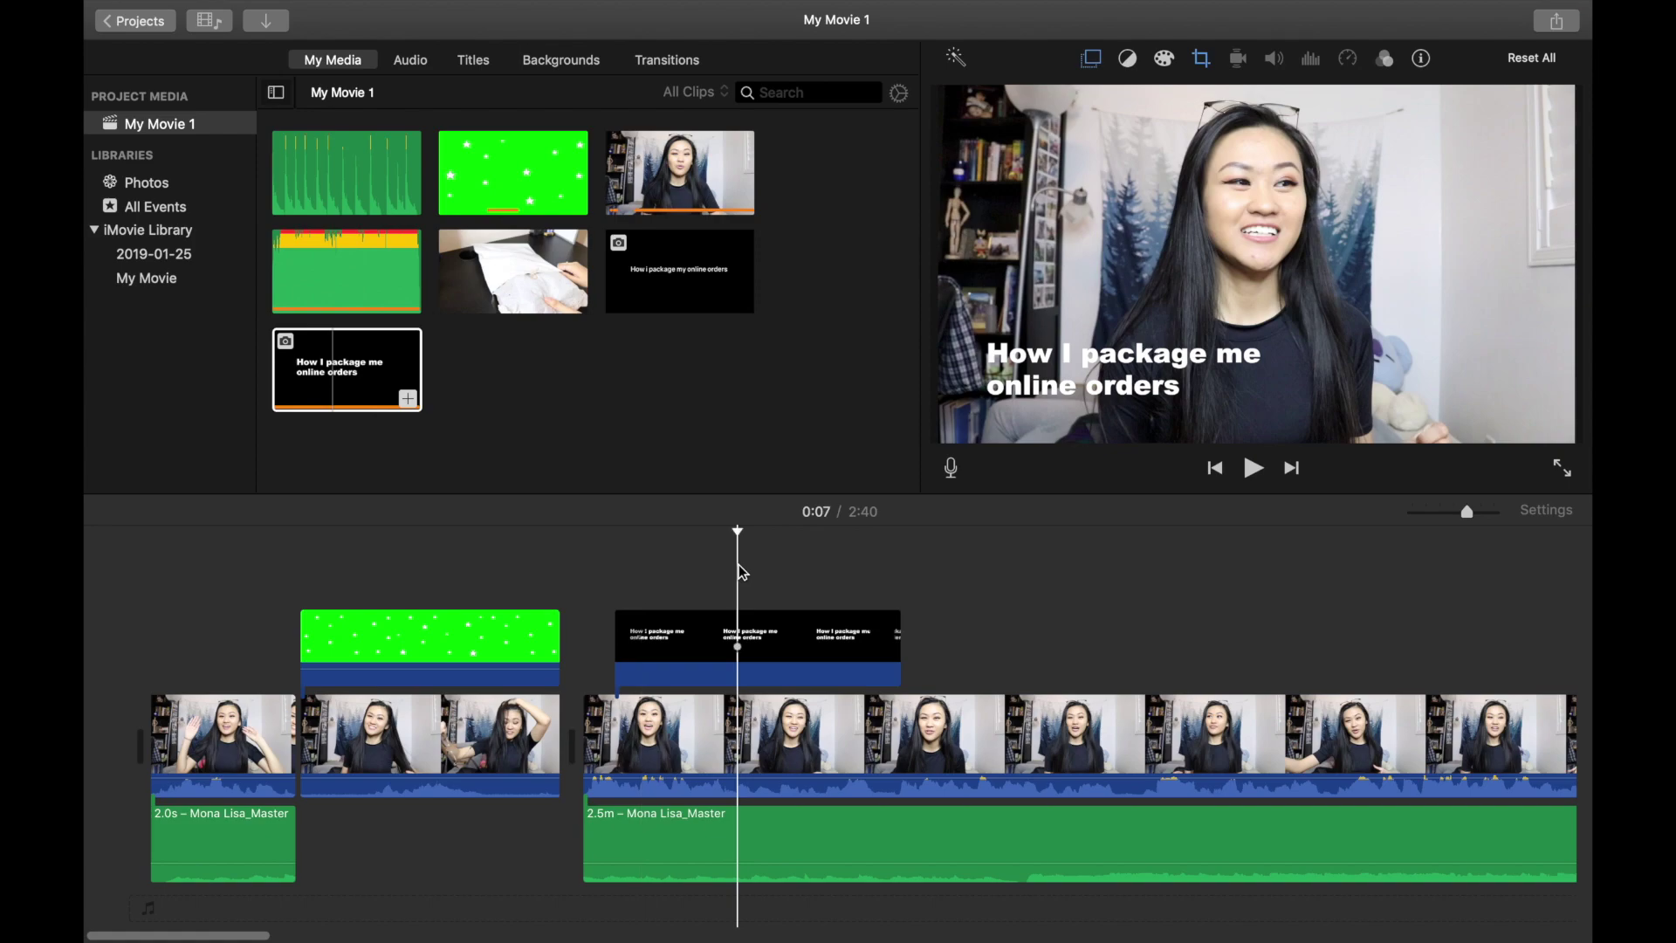
left_click(625, 573)
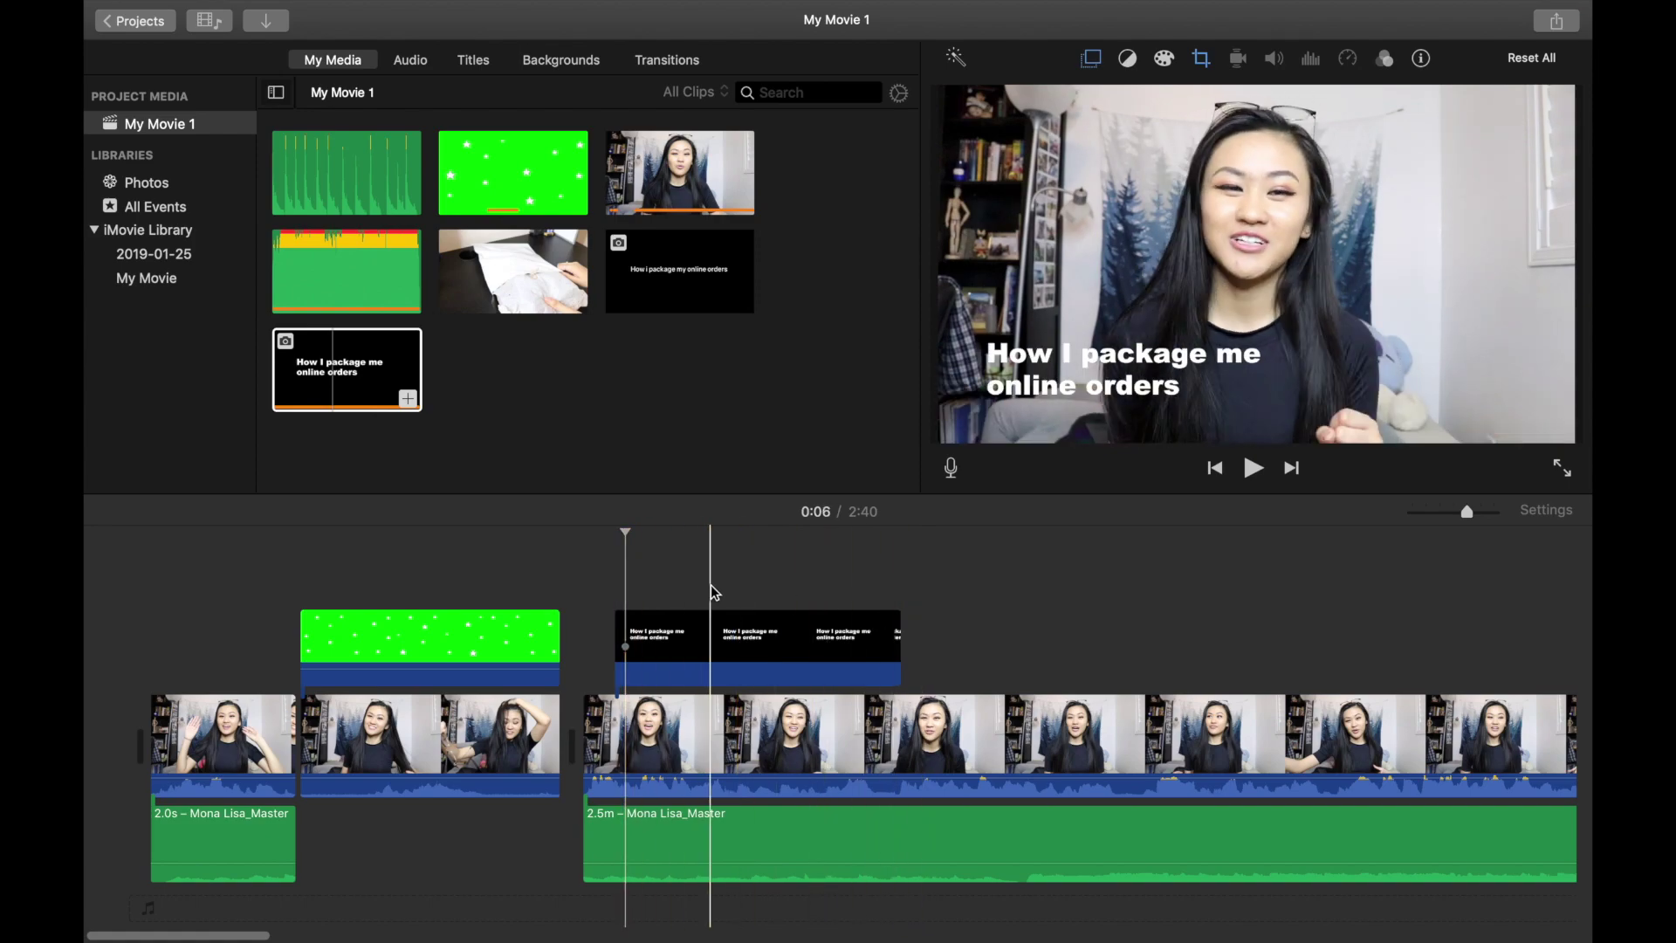
Step: Select the title overlay clip, check its crop settings, and open its video overlay settings
left_click(772, 646)
left_click(482, 62)
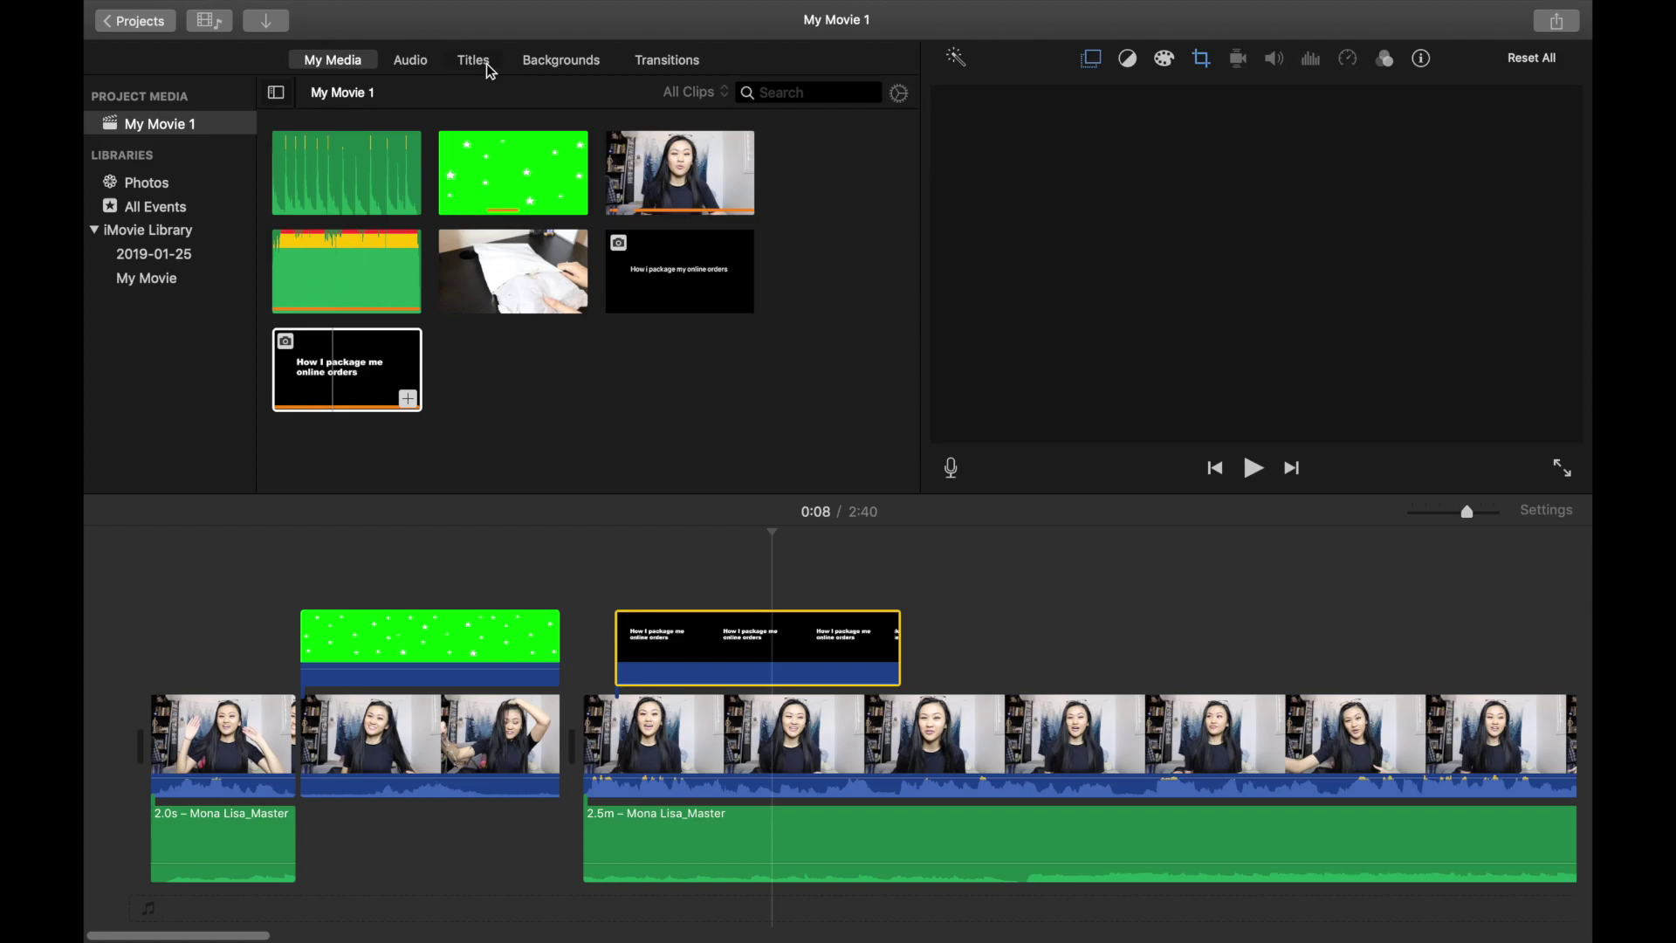
scroll(381, 304, "down", 5)
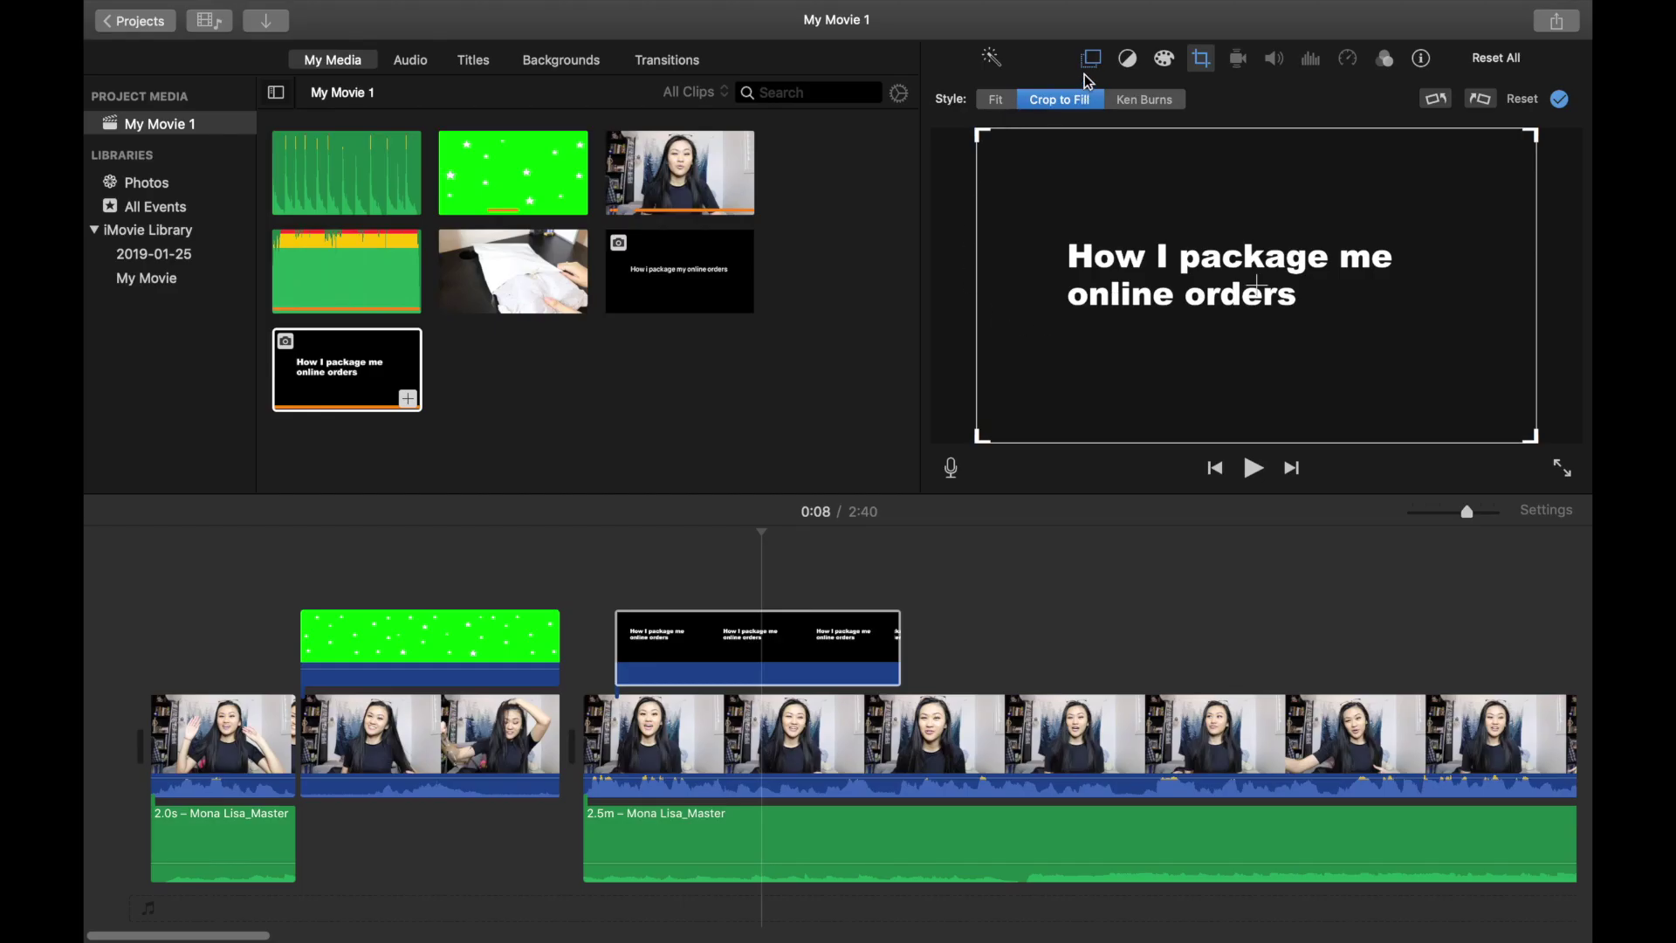
left_click(1091, 61)
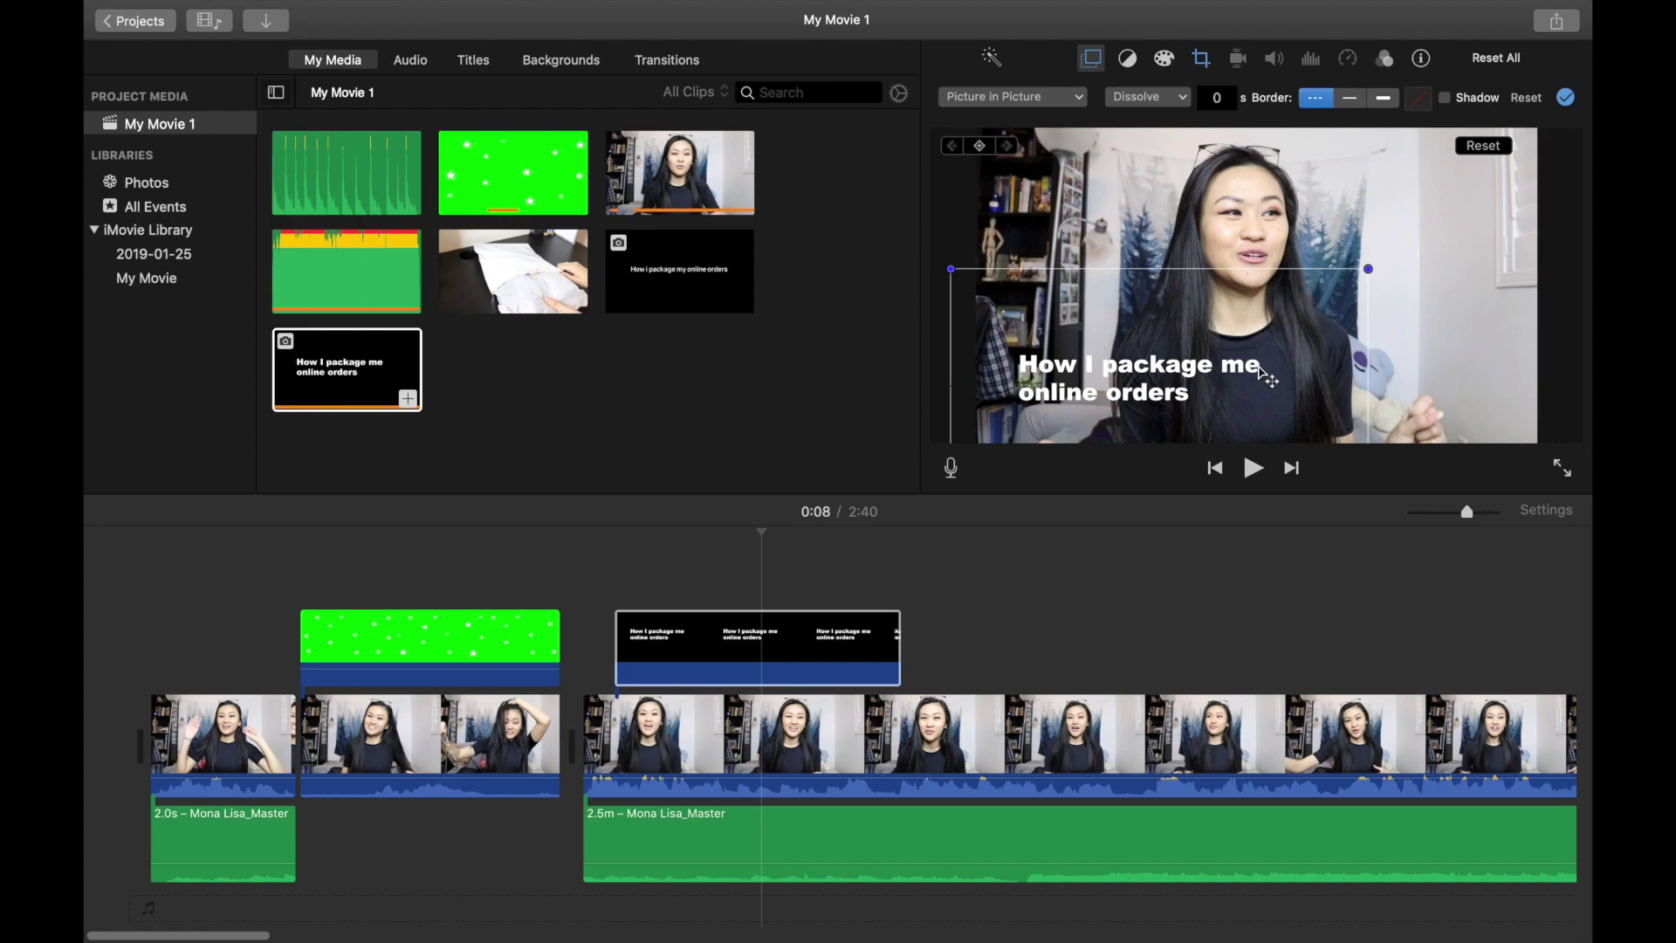
Step: Enlarge the timeline scale and preview the frames before and midway through the title overlay
key("super+equal")
left_click(367, 553)
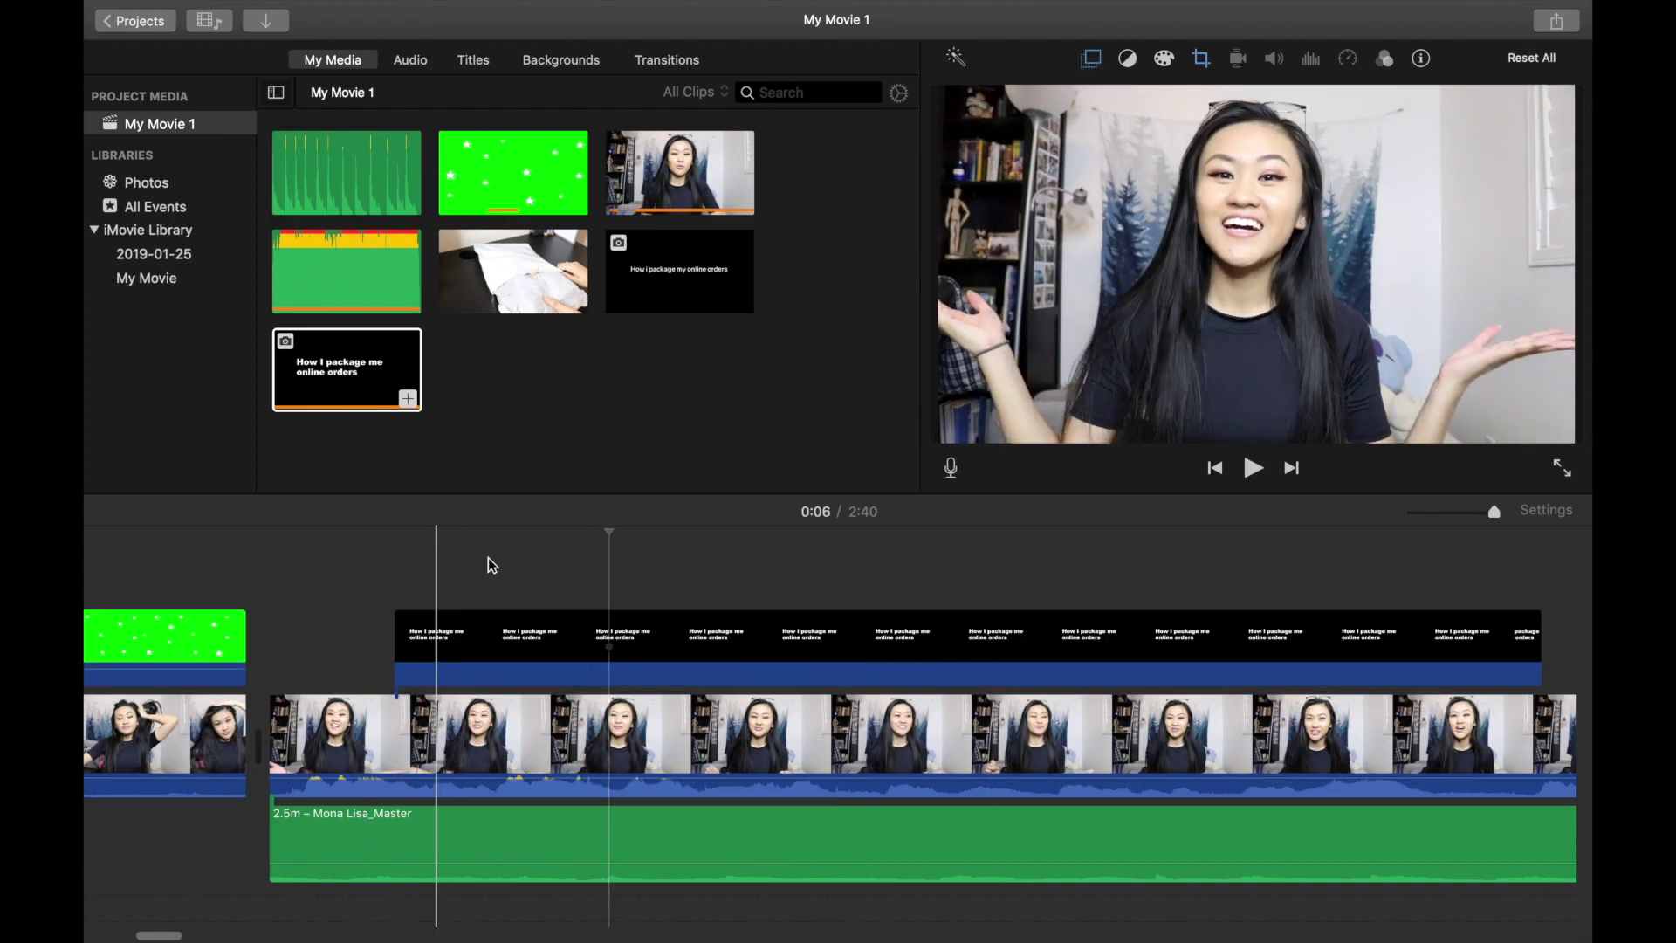
left_click(826, 576)
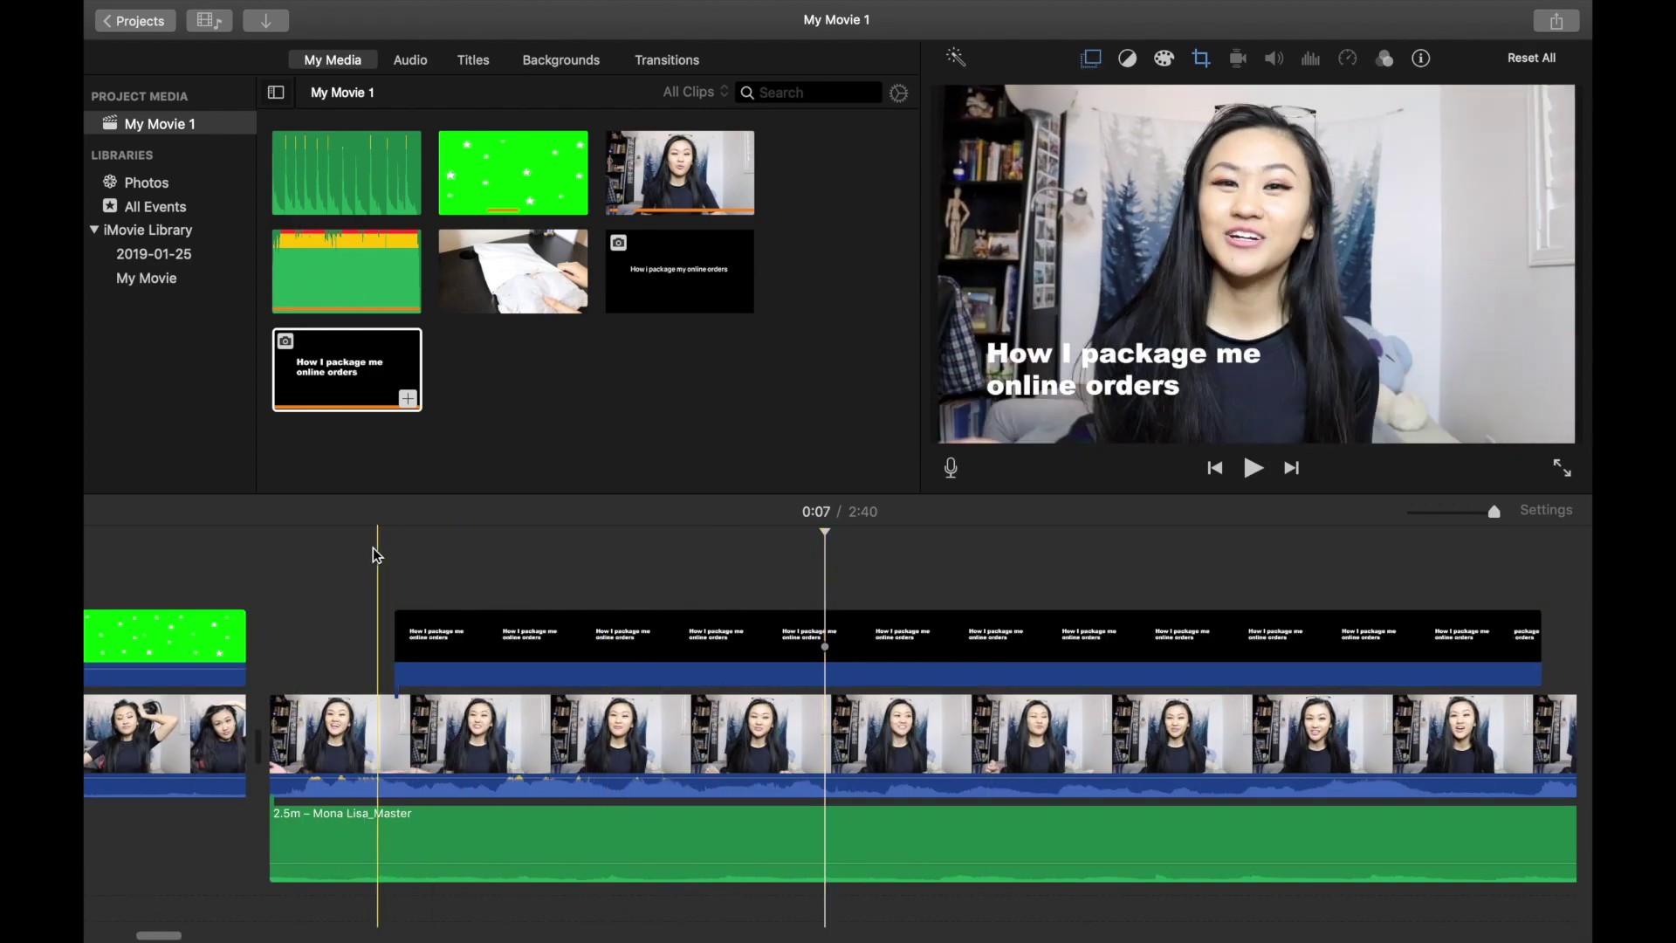
Step: Open the overlay settings near the title clip's start and keep Picture in Picture as its overlay style
left_click(439, 646)
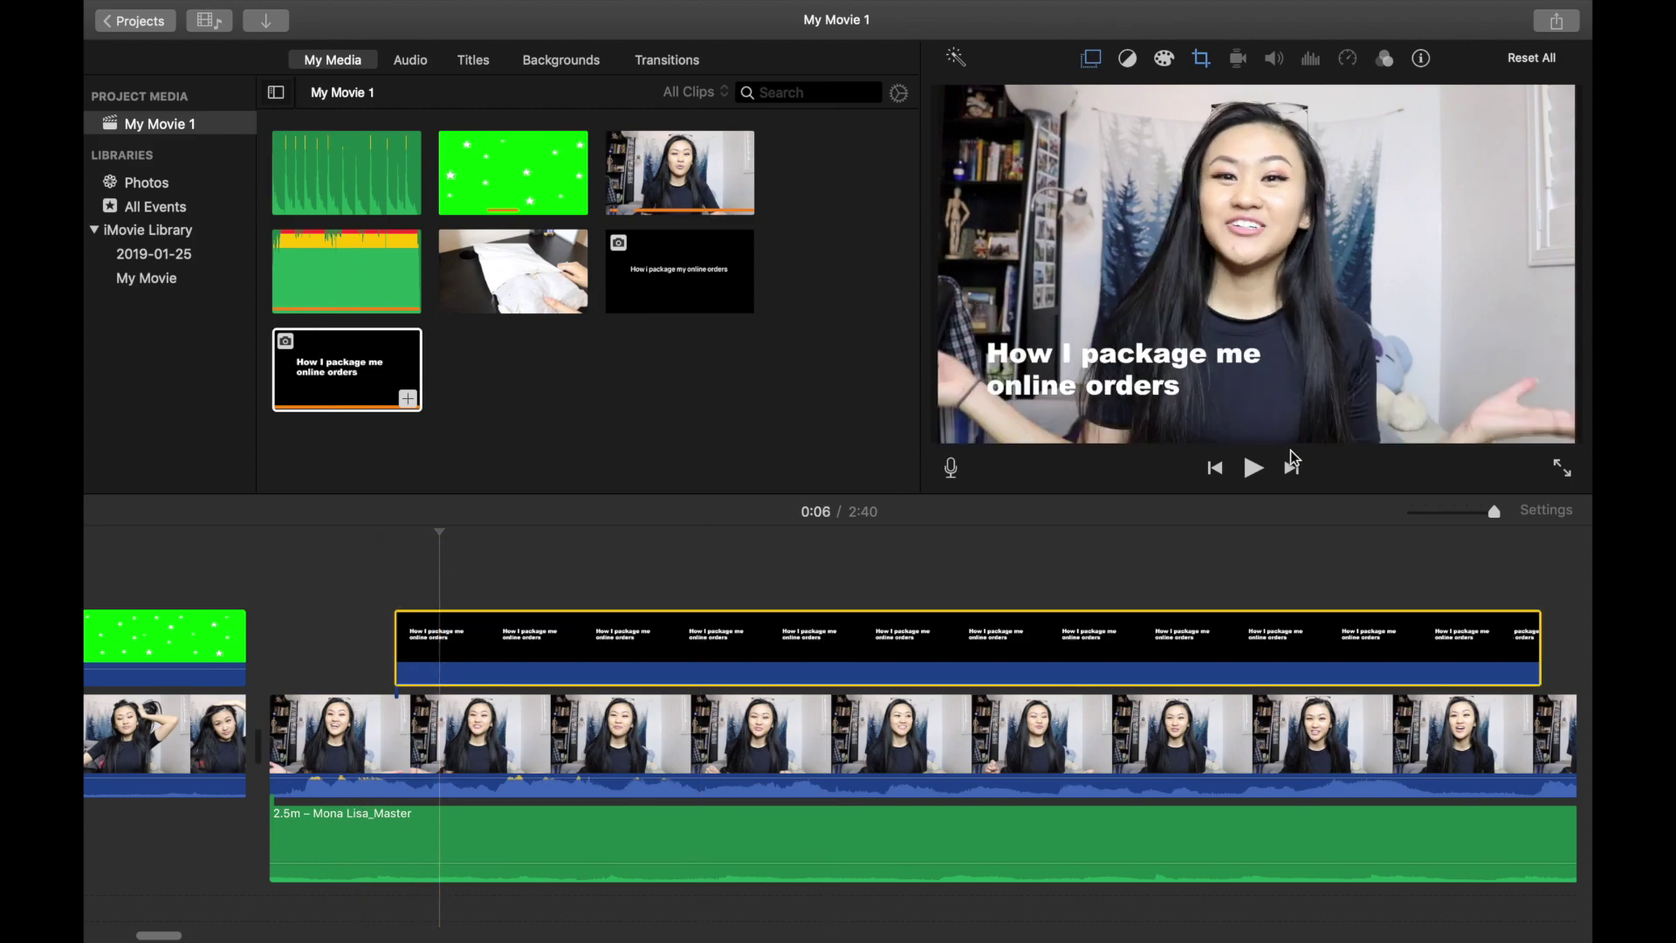
left_click(1091, 59)
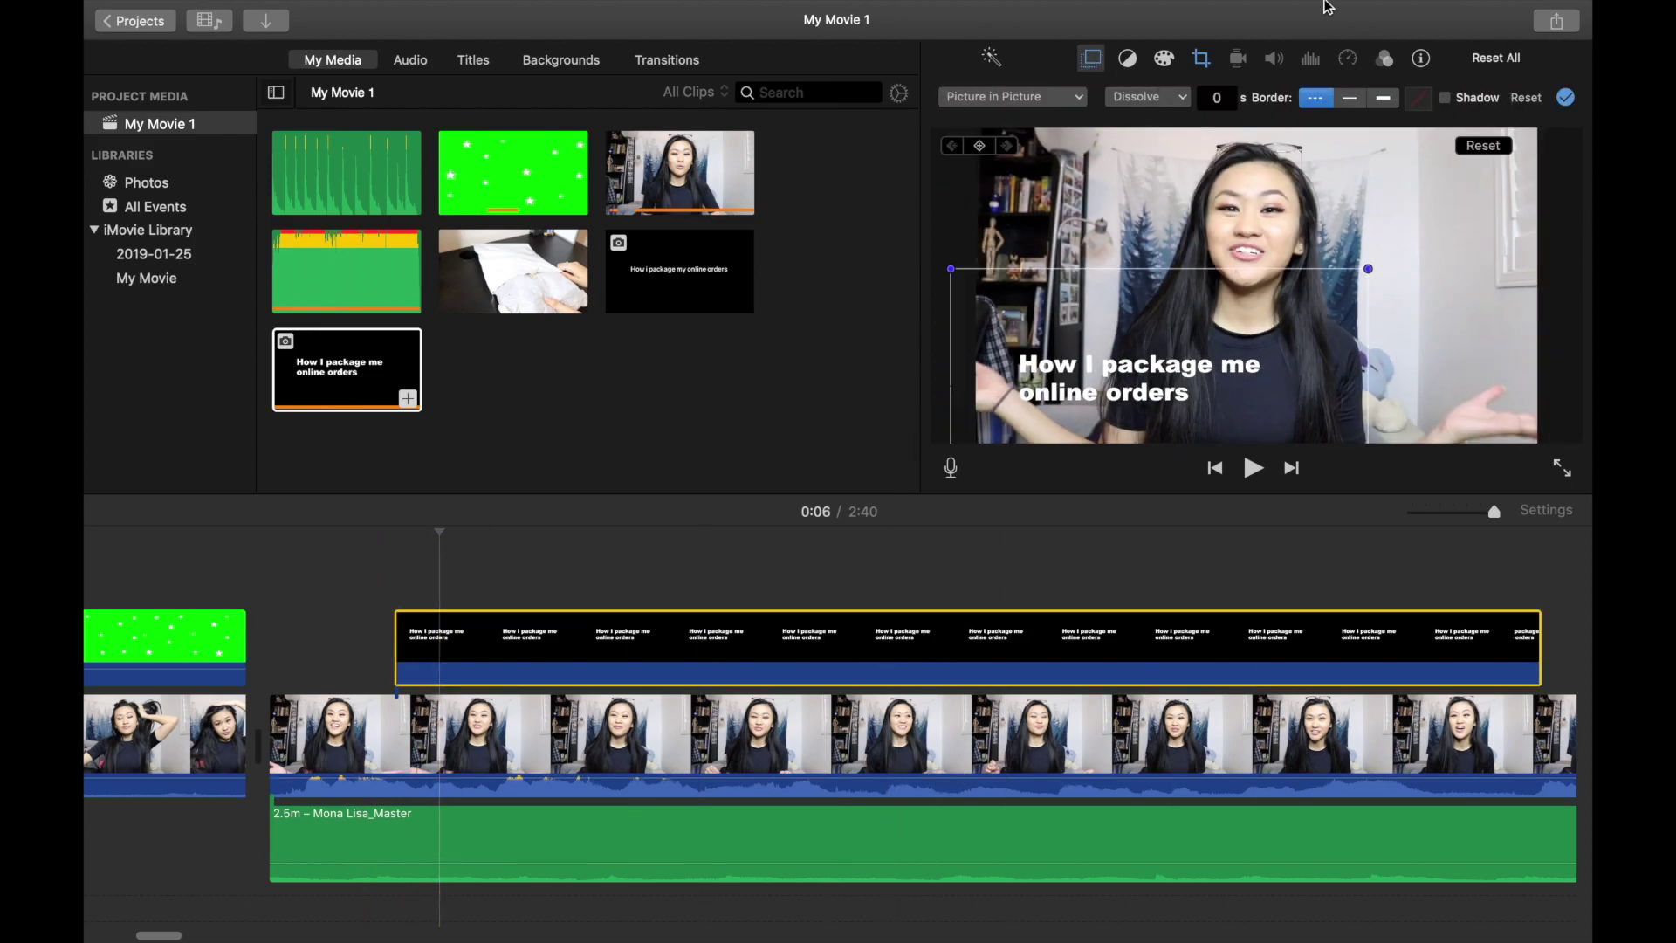
left_click(1003, 98)
left_click(1030, 171)
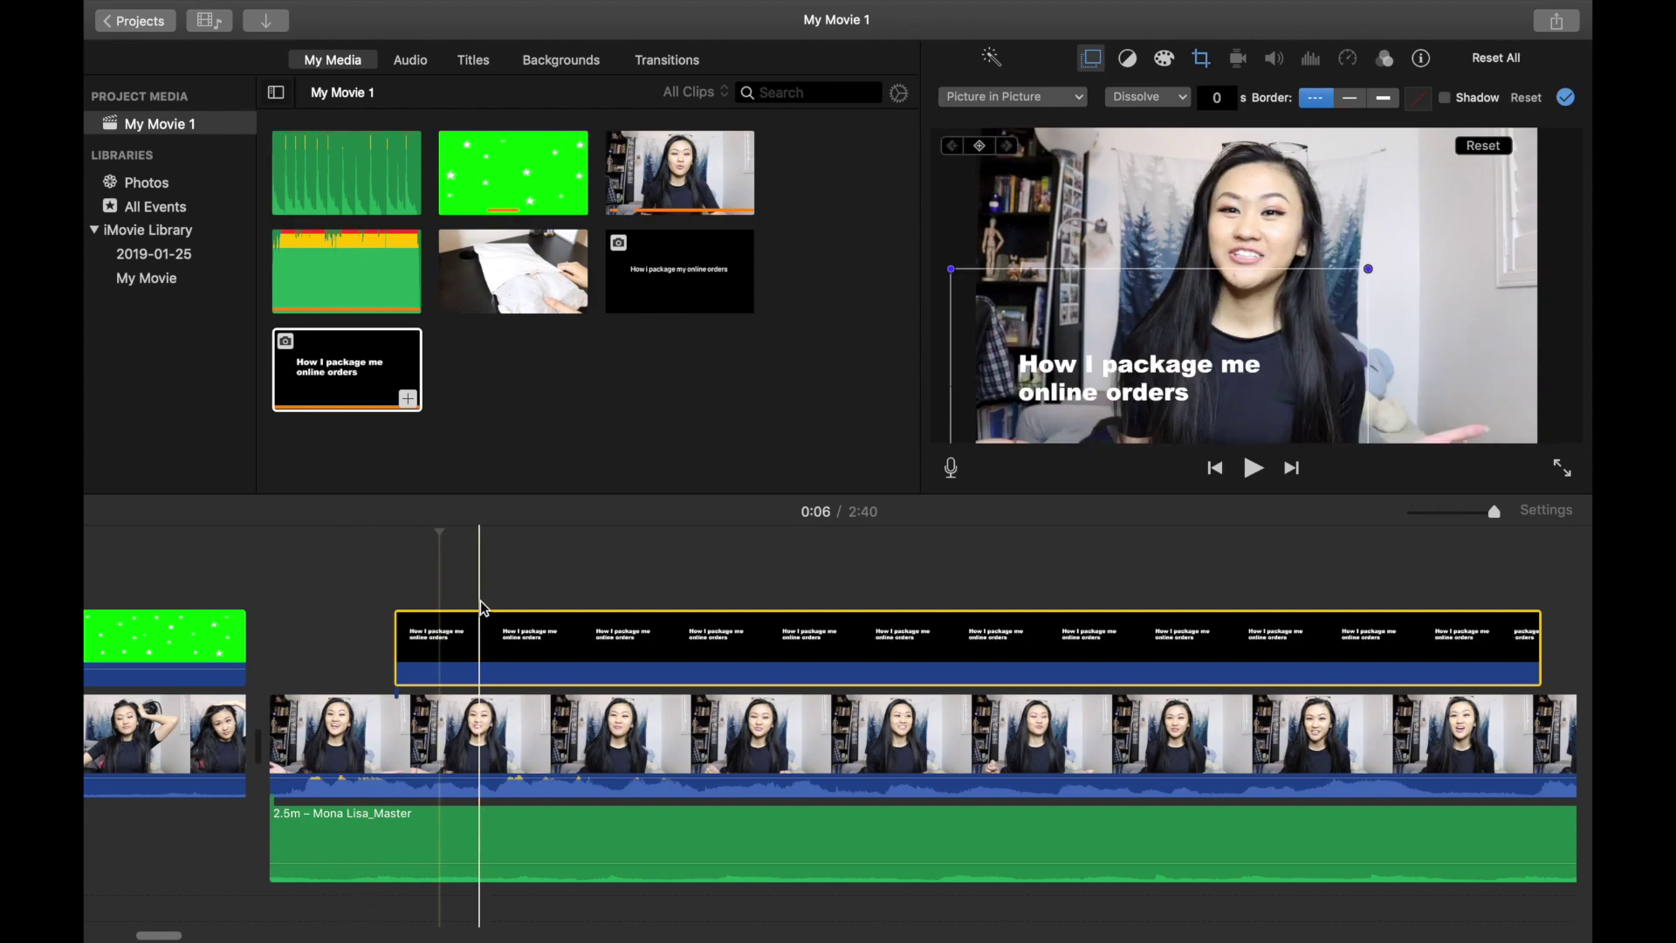
Step: Add a Picture in Picture keyframe near the start of the title clip, at about 0:06, holding the title in the lower-left of the frame
left_click(428, 596)
left_click(424, 641)
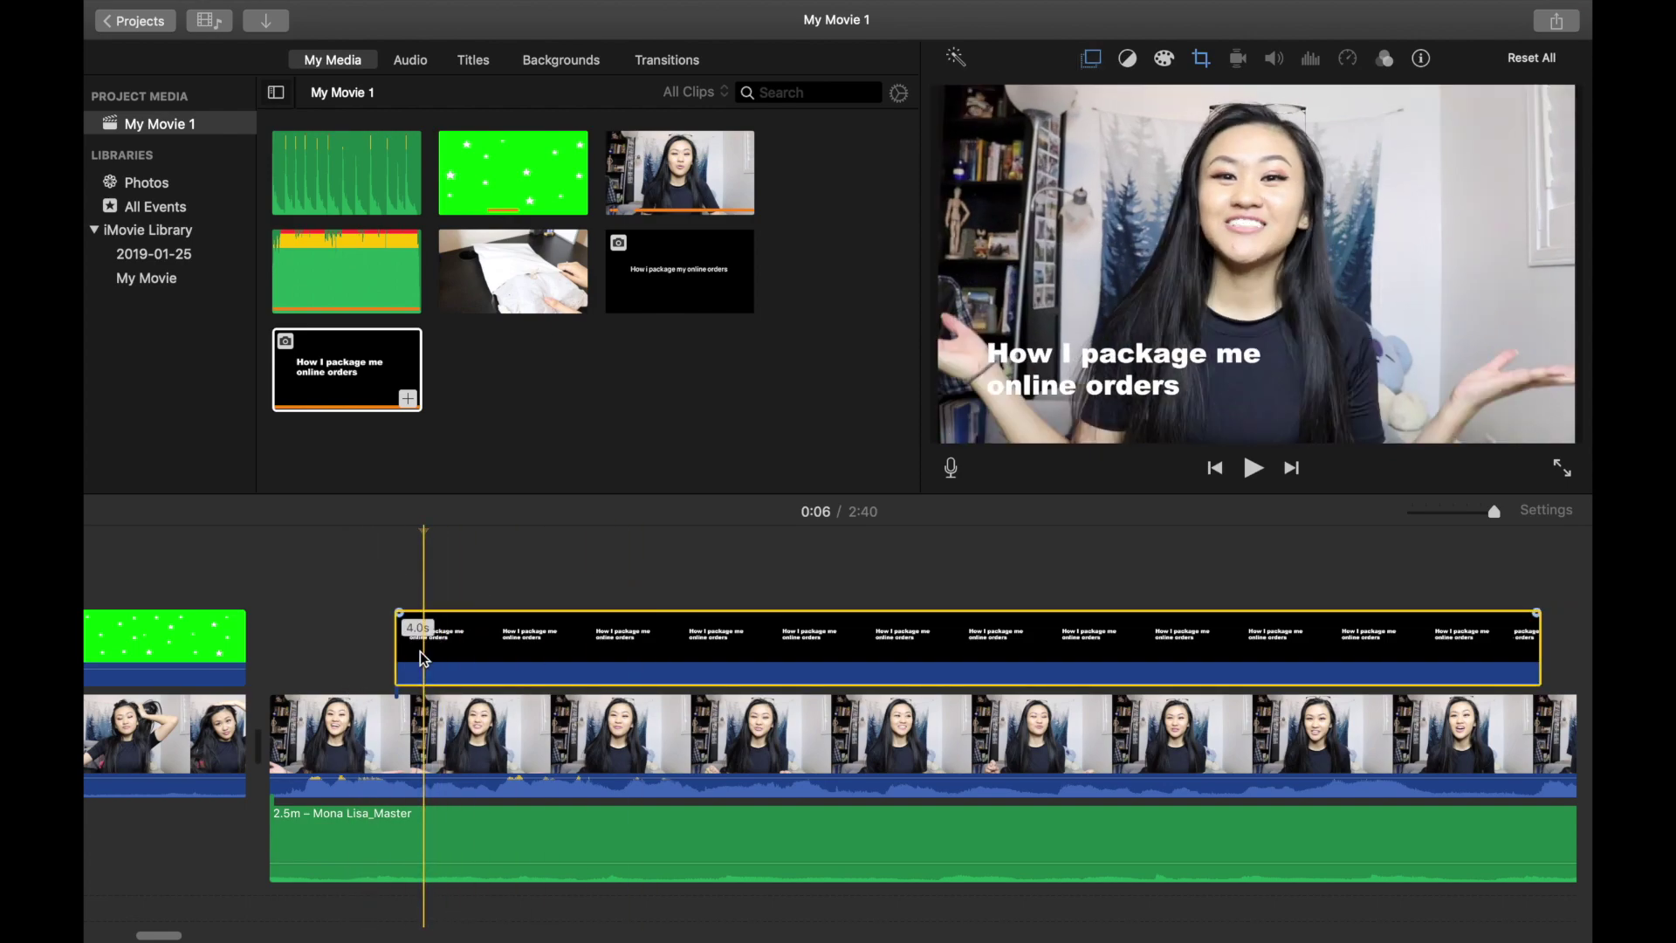
left_click(1102, 327)
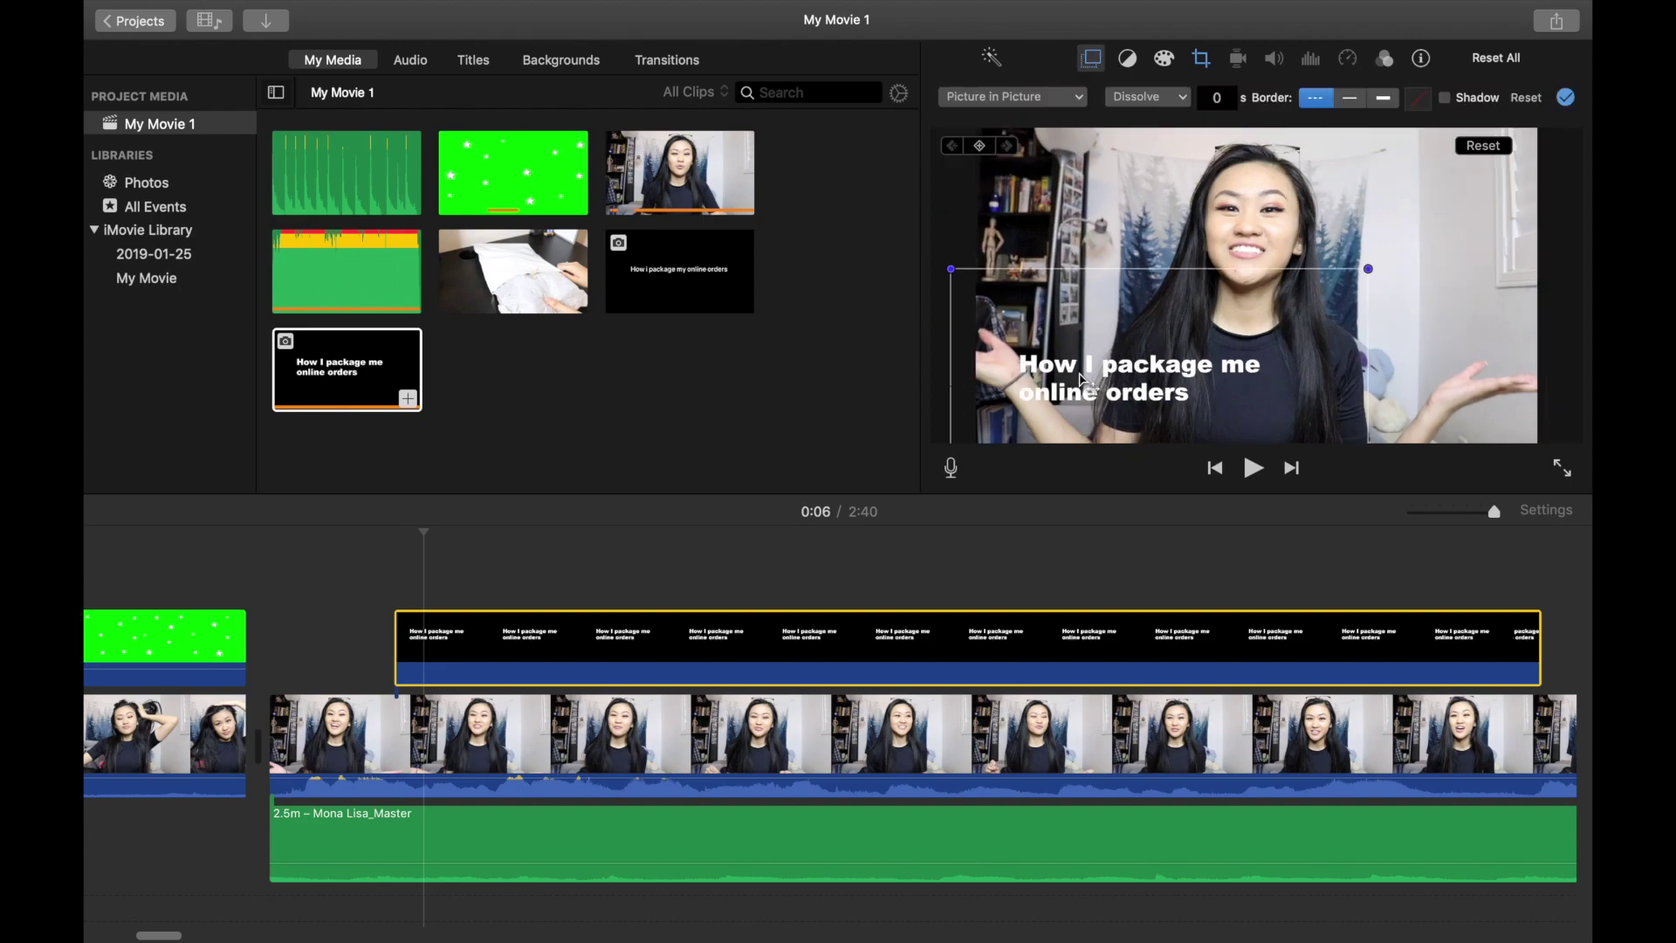
left_click(990, 149)
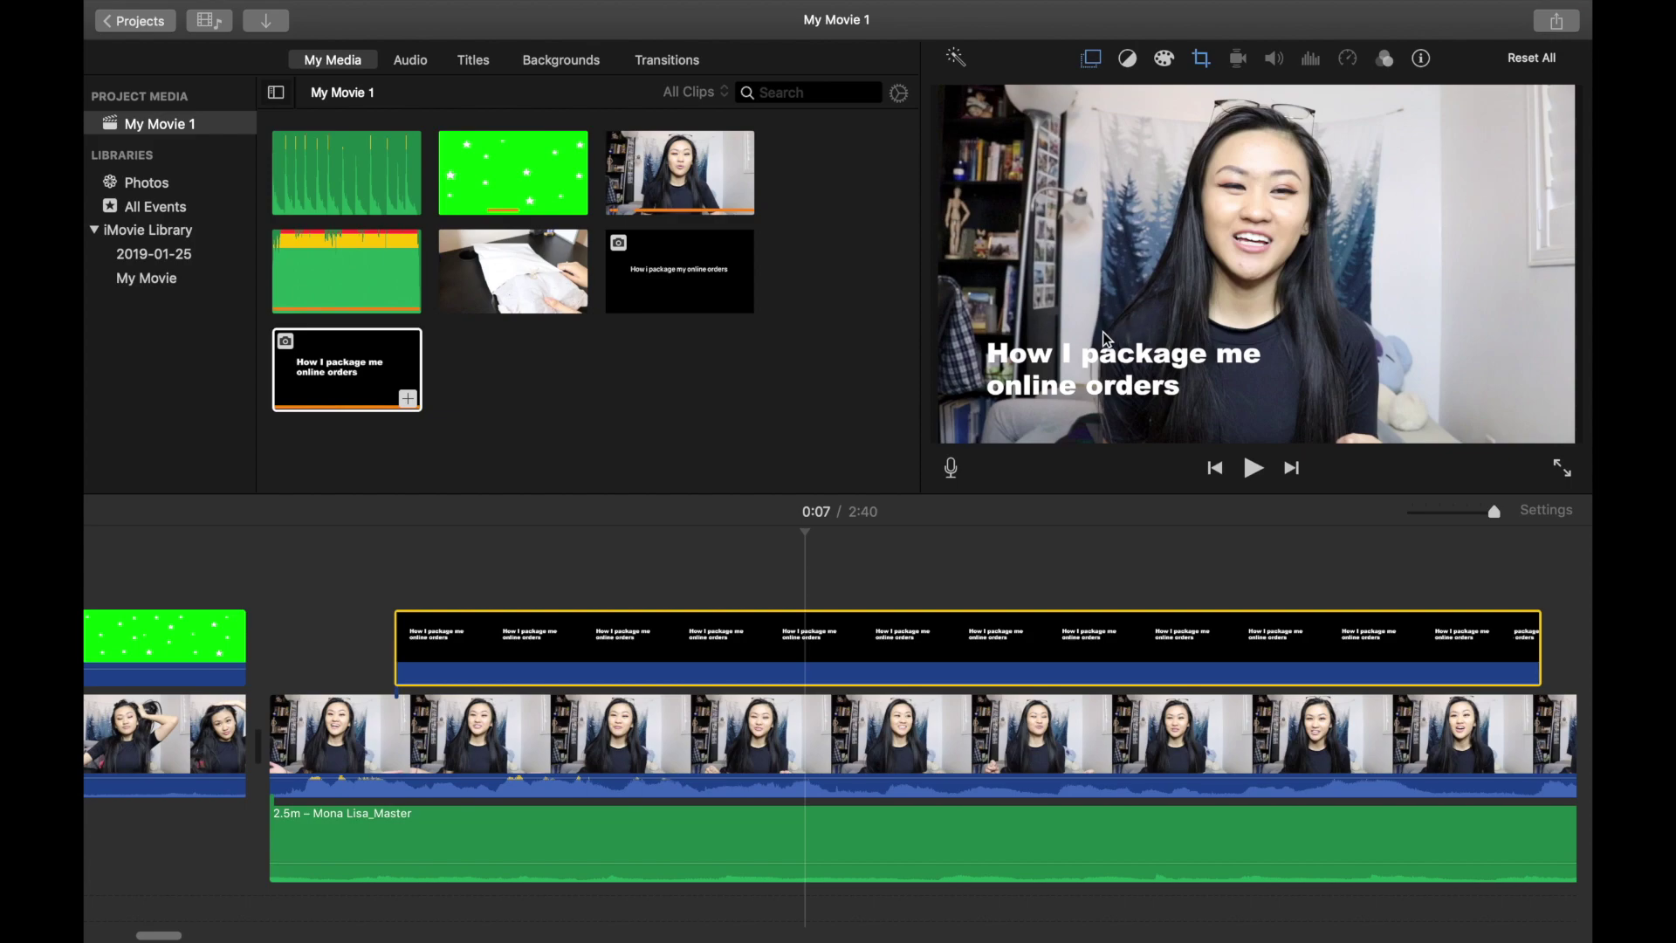
Step: Move the title to the upper-right of the frame at about 0:07 in its Picture in Picture overlay
left_click(1091, 59)
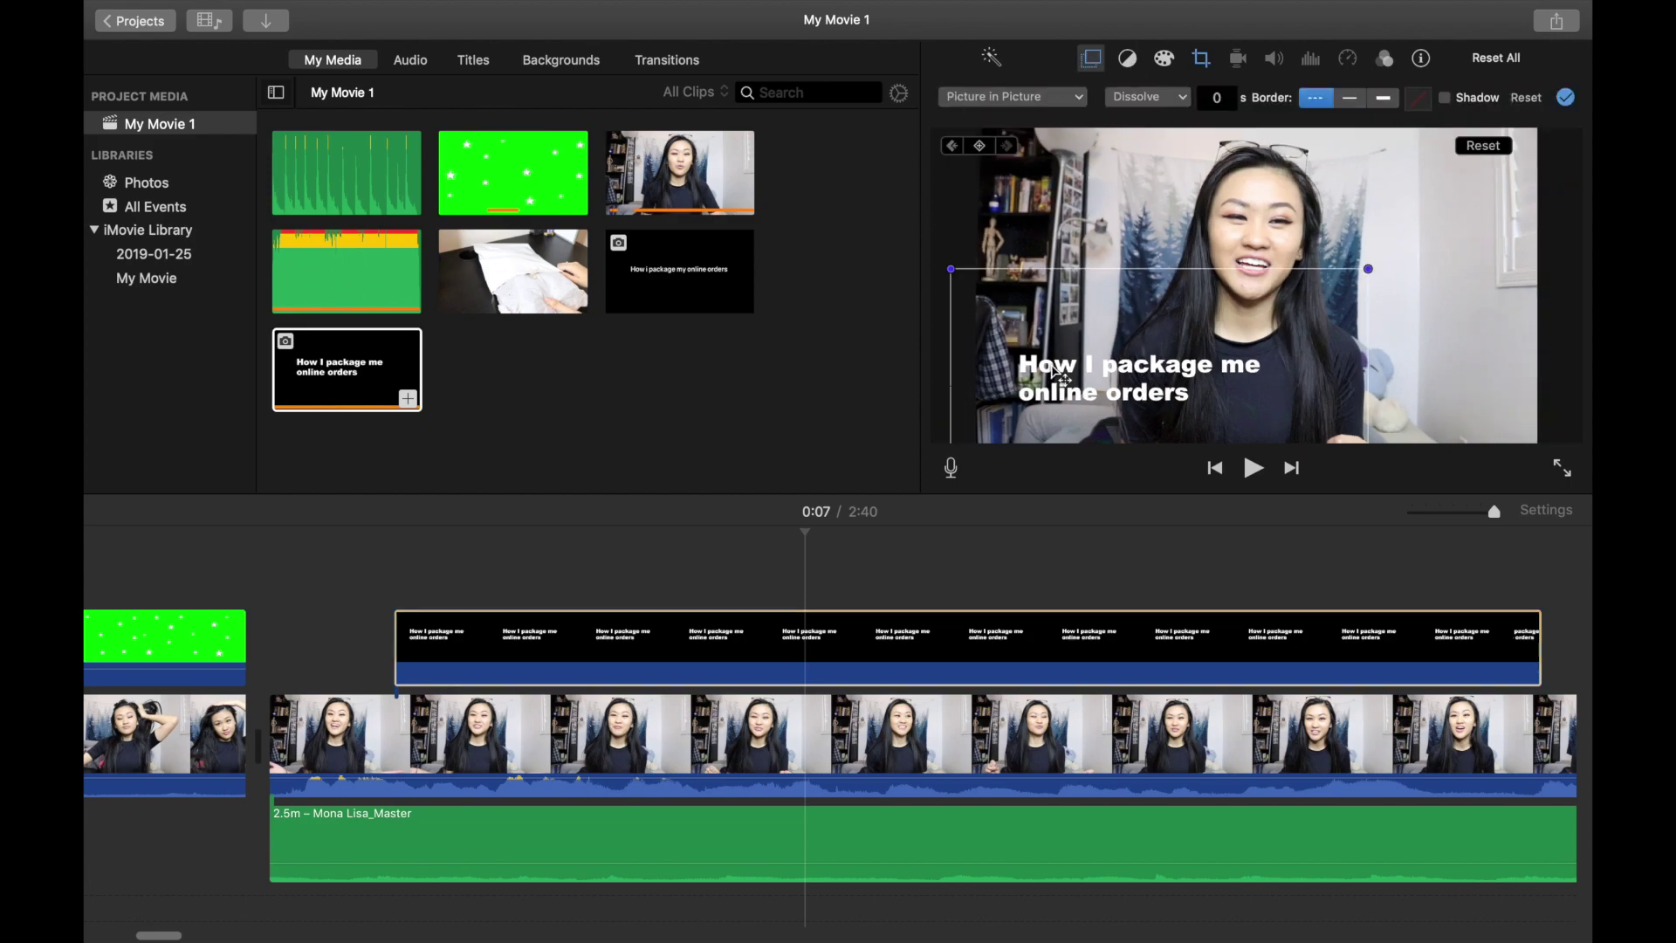
left_click_drag(1059, 376, 1299, 199)
left_click(573, 616)
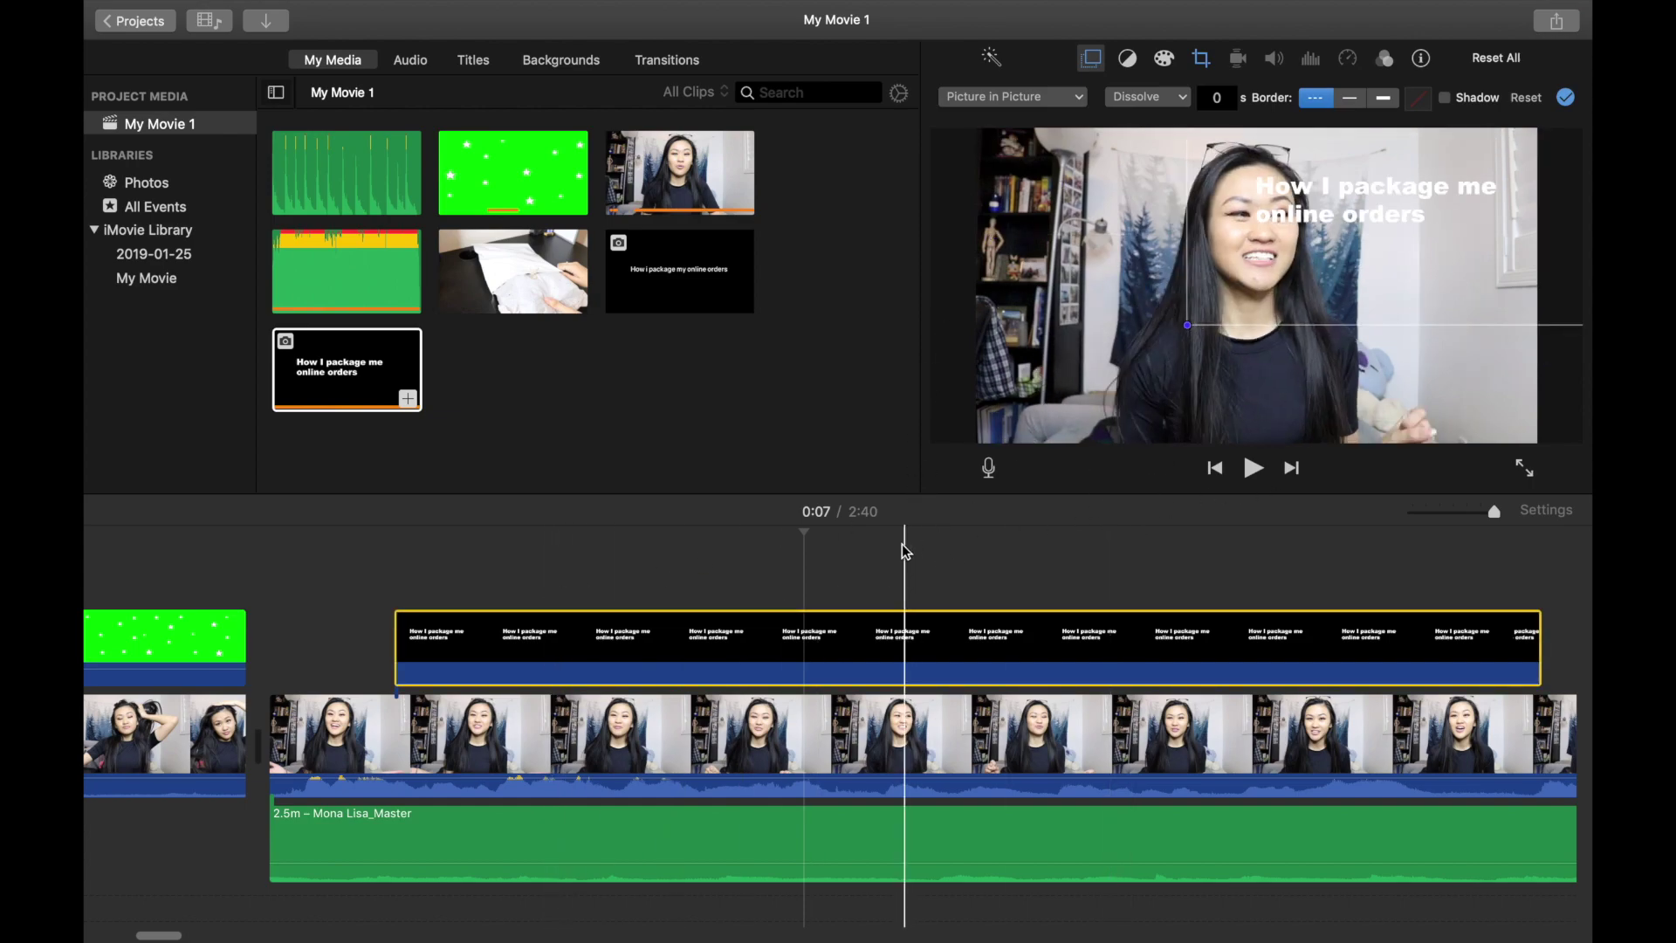
Step: Reposition the title in the lower-right of the frame at about 0:09 in its Picture in Picture overlay
left_click(1266, 562)
left_click(1280, 646)
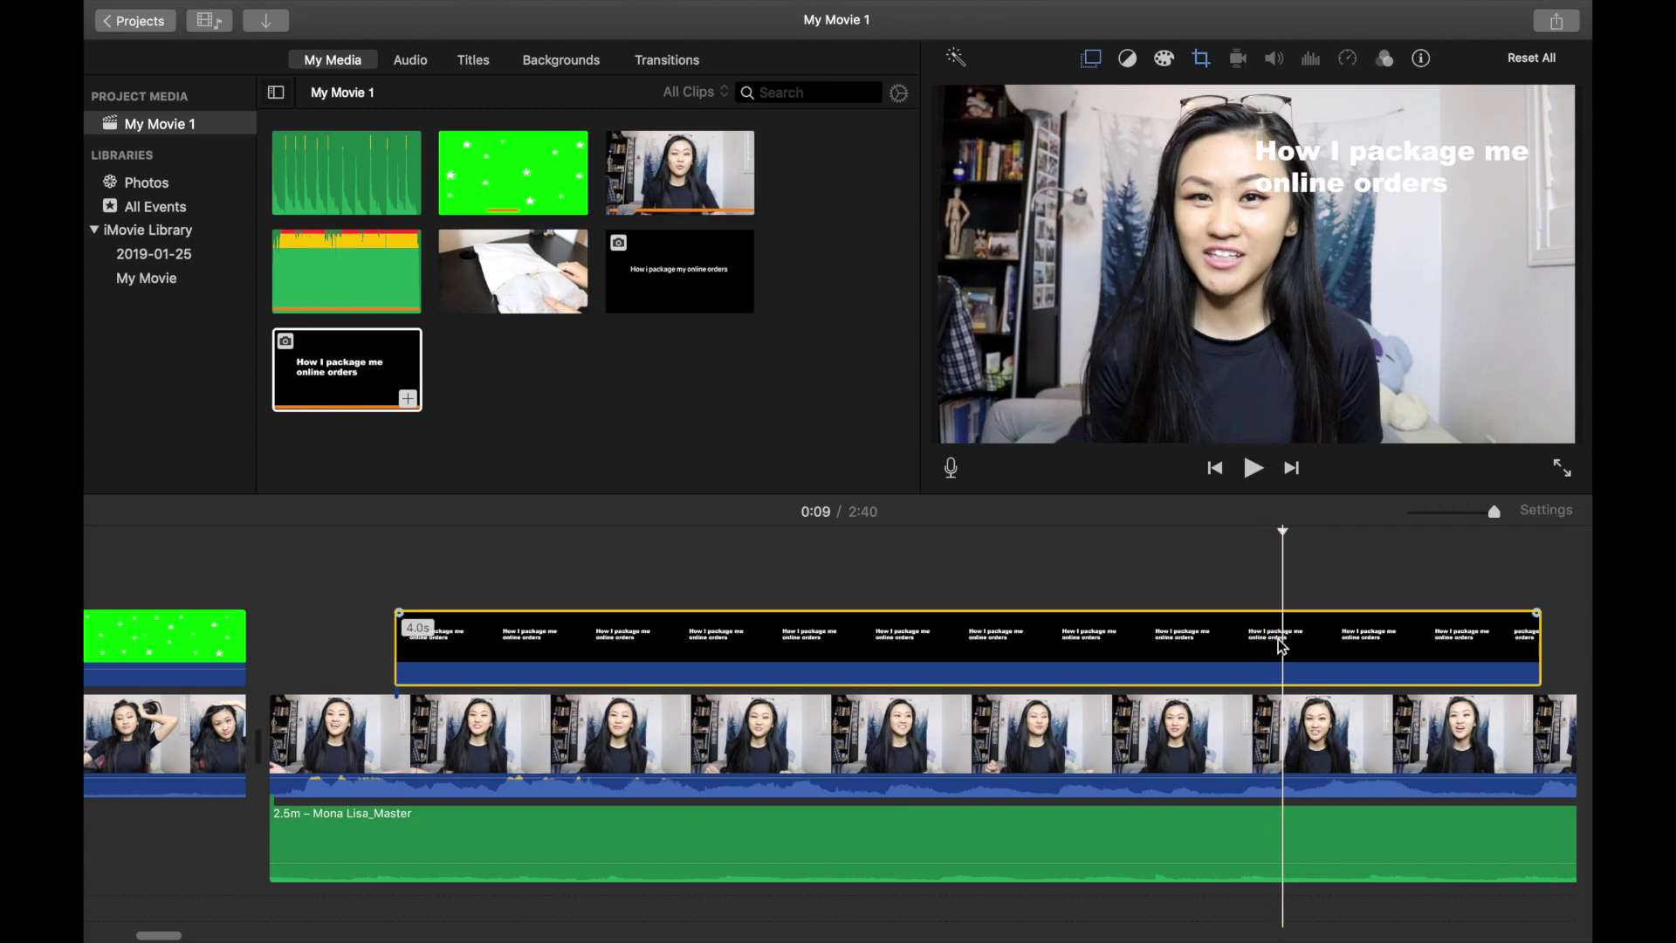
left_click(1102, 63)
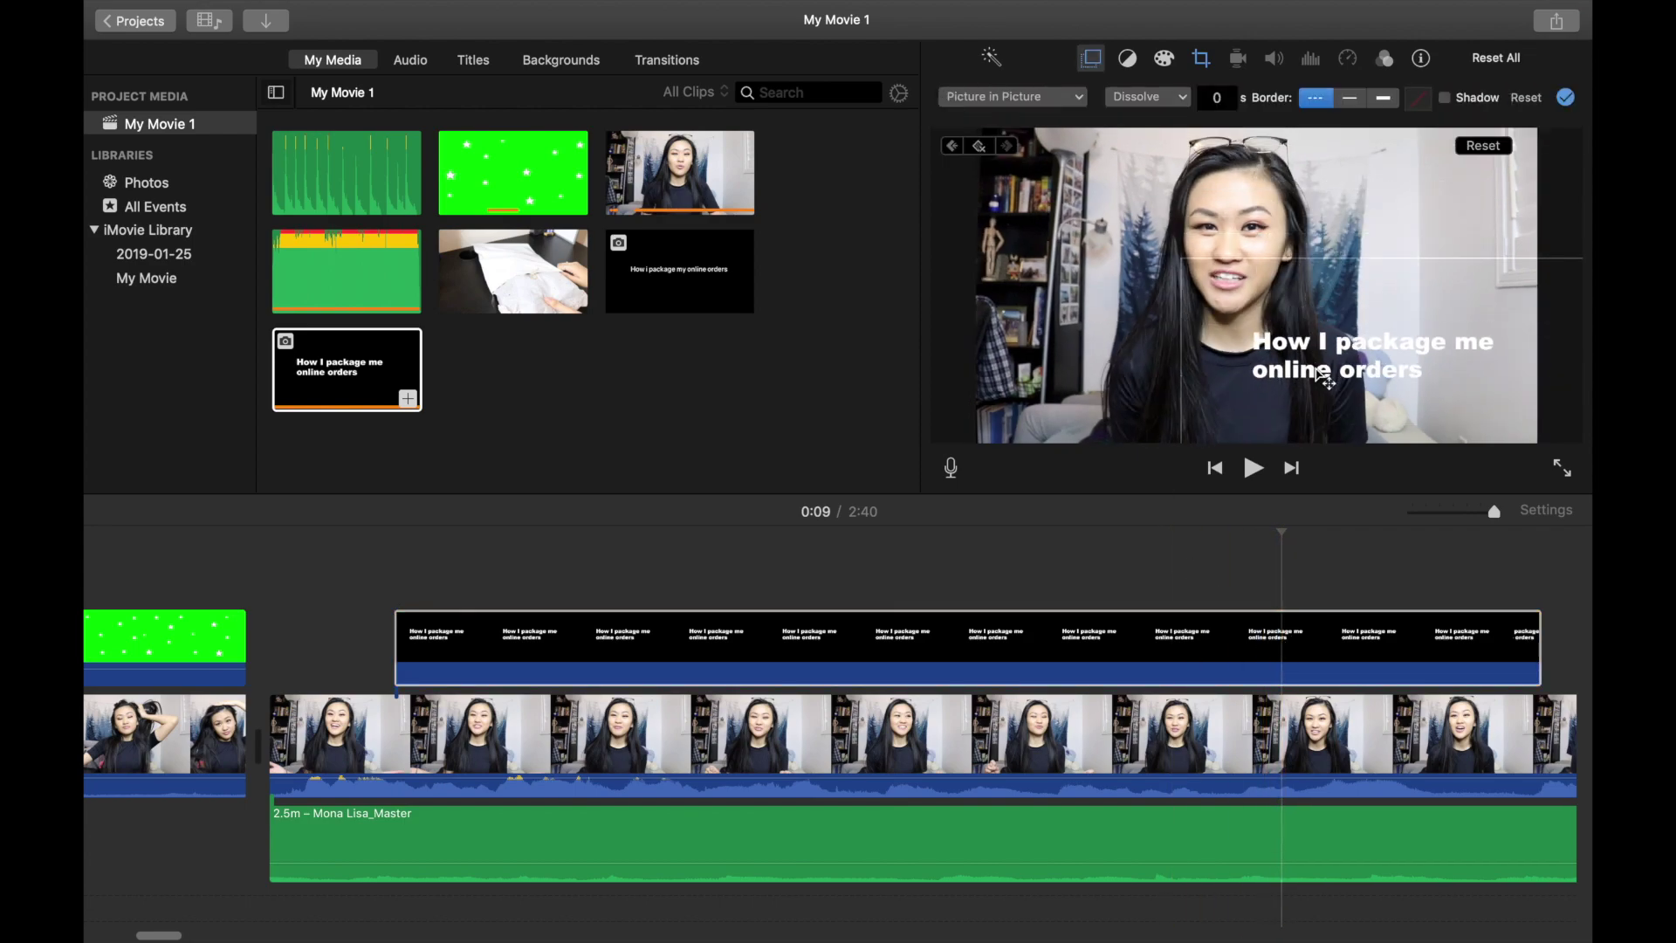
left_click_drag(1320, 375, 1322, 399)
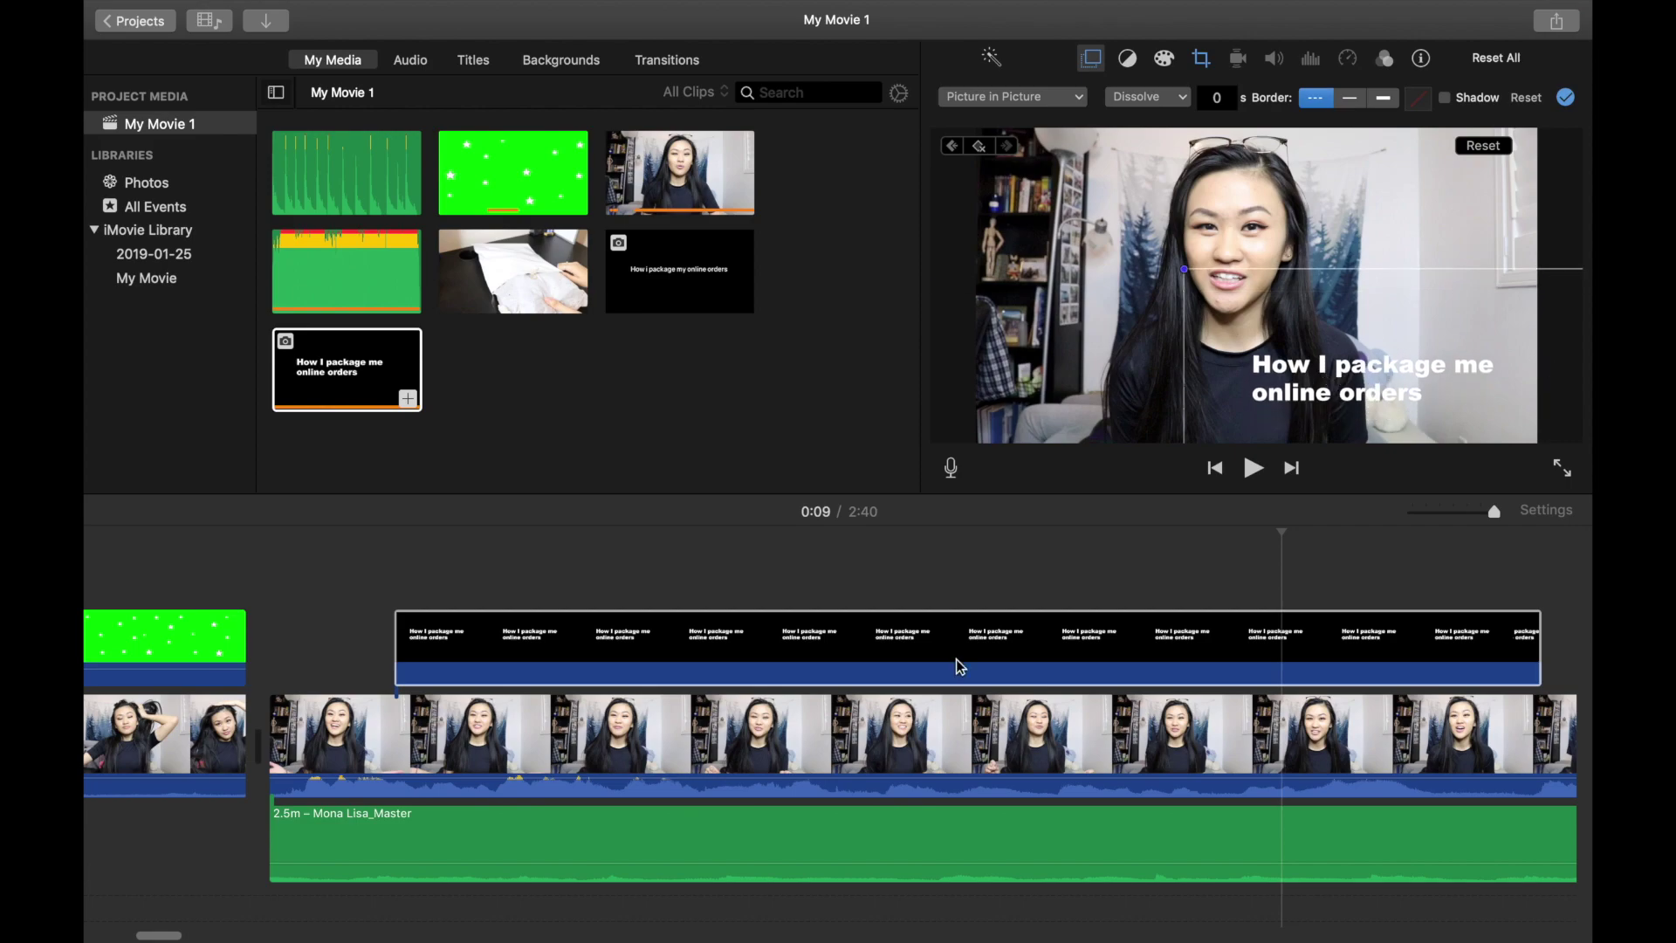
Step: Play the title animation from about 0:05 and check the title's position at several points along its clip
left_click(343, 622)
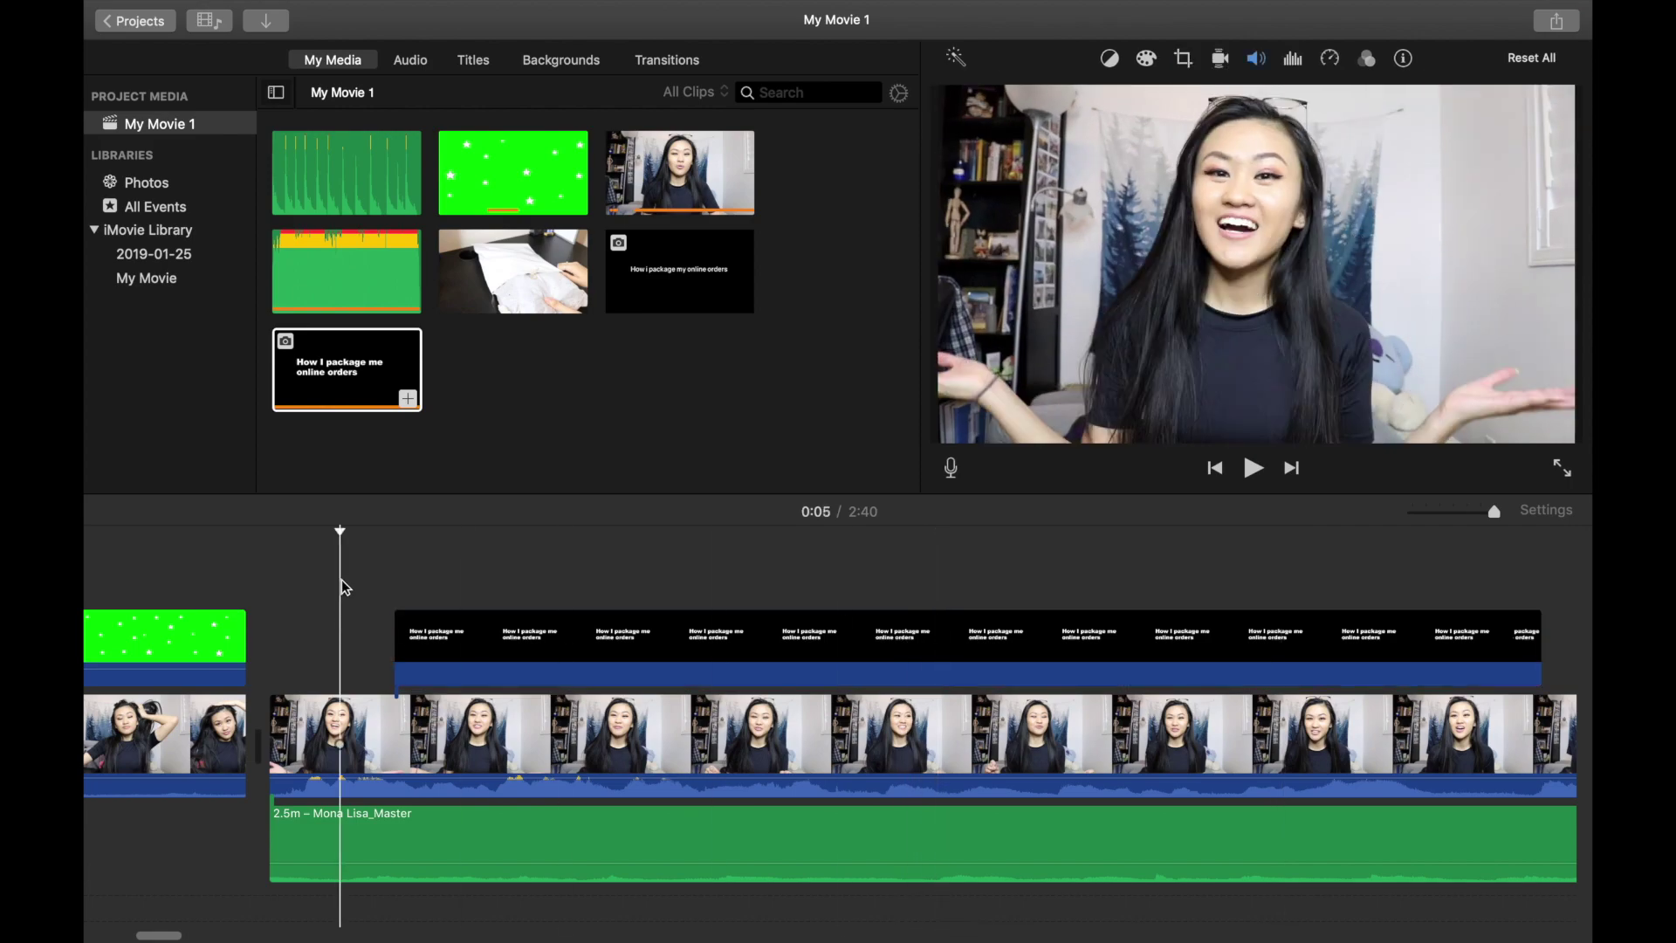
key("space")
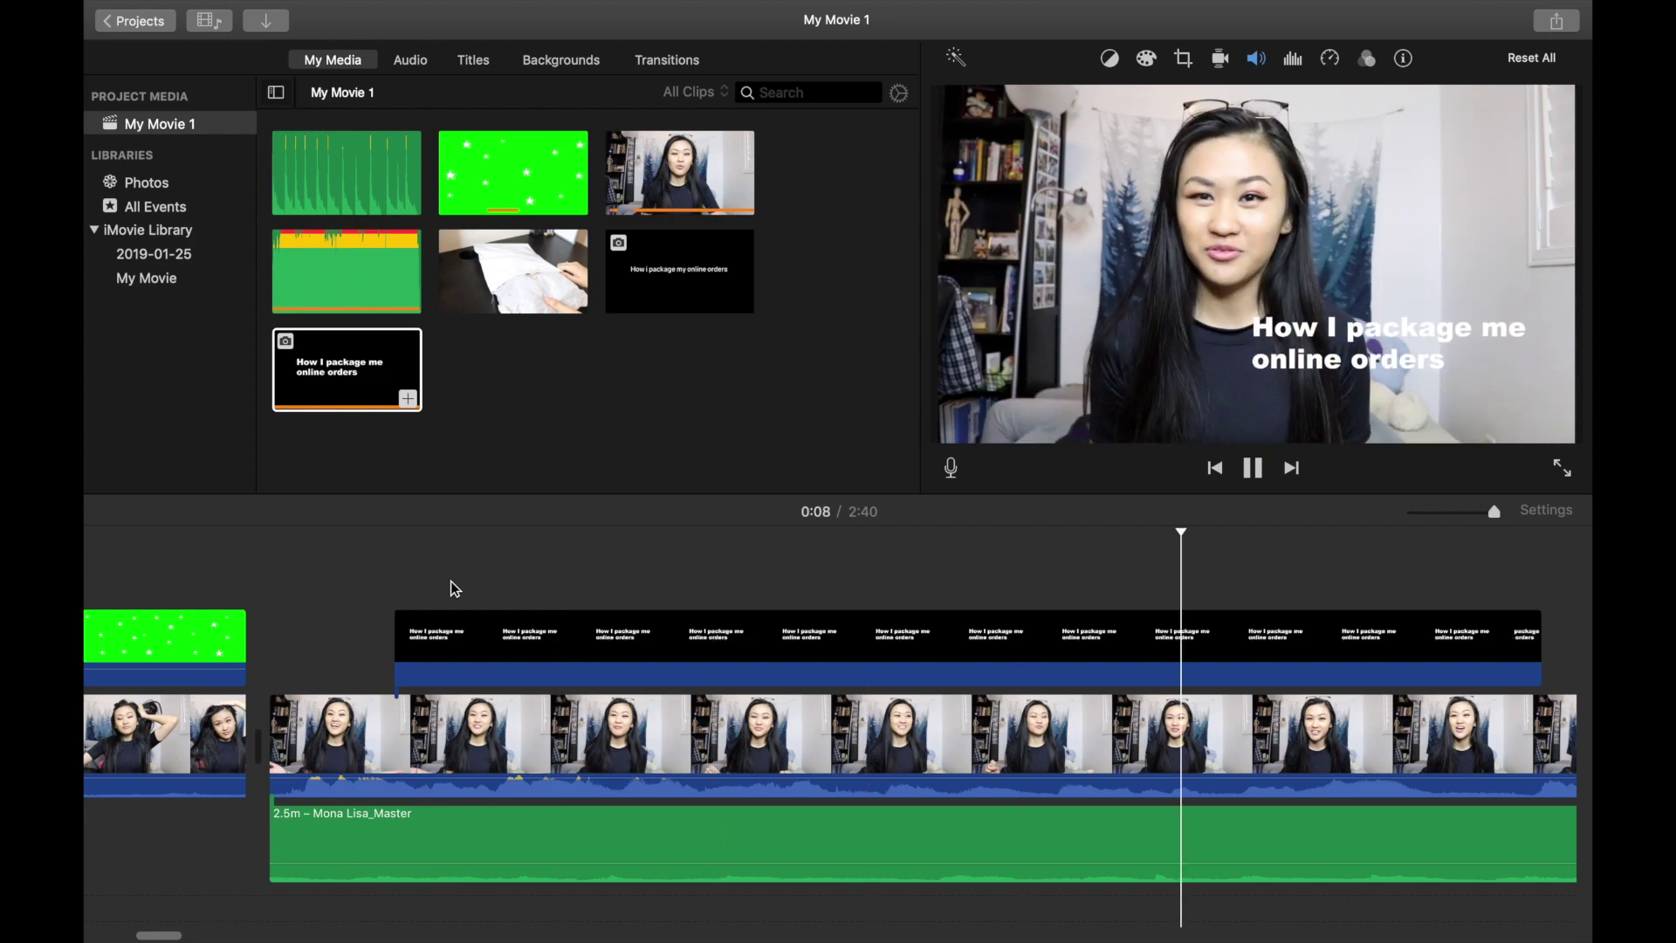
key("space")
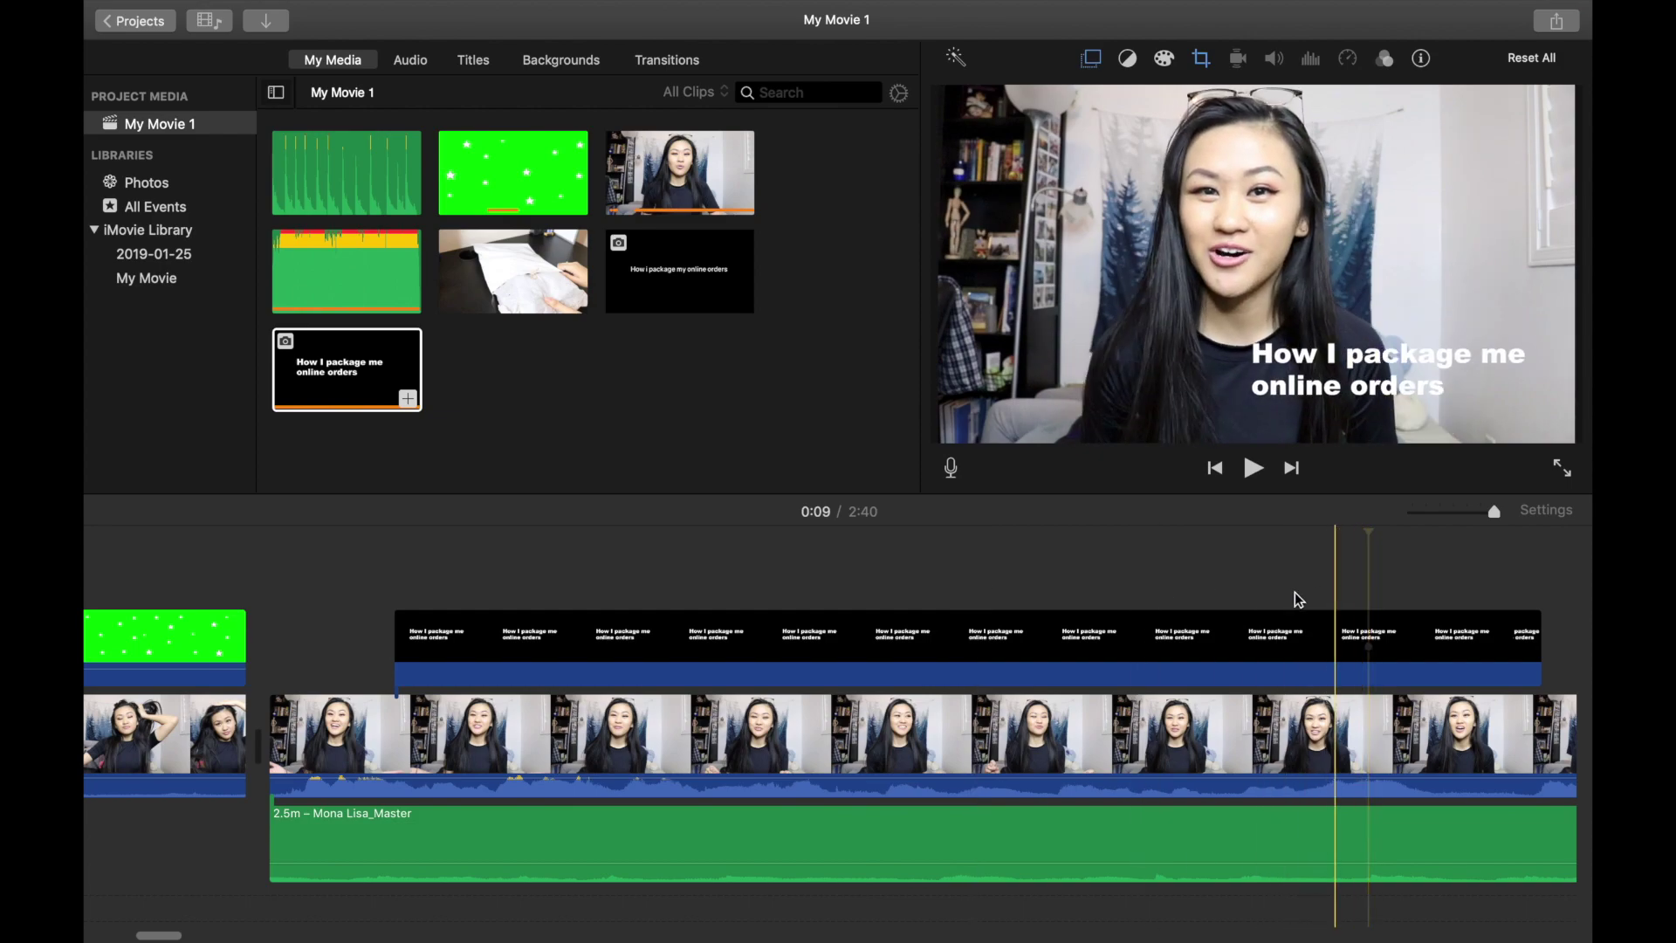
left_click(1246, 572)
left_click(672, 572)
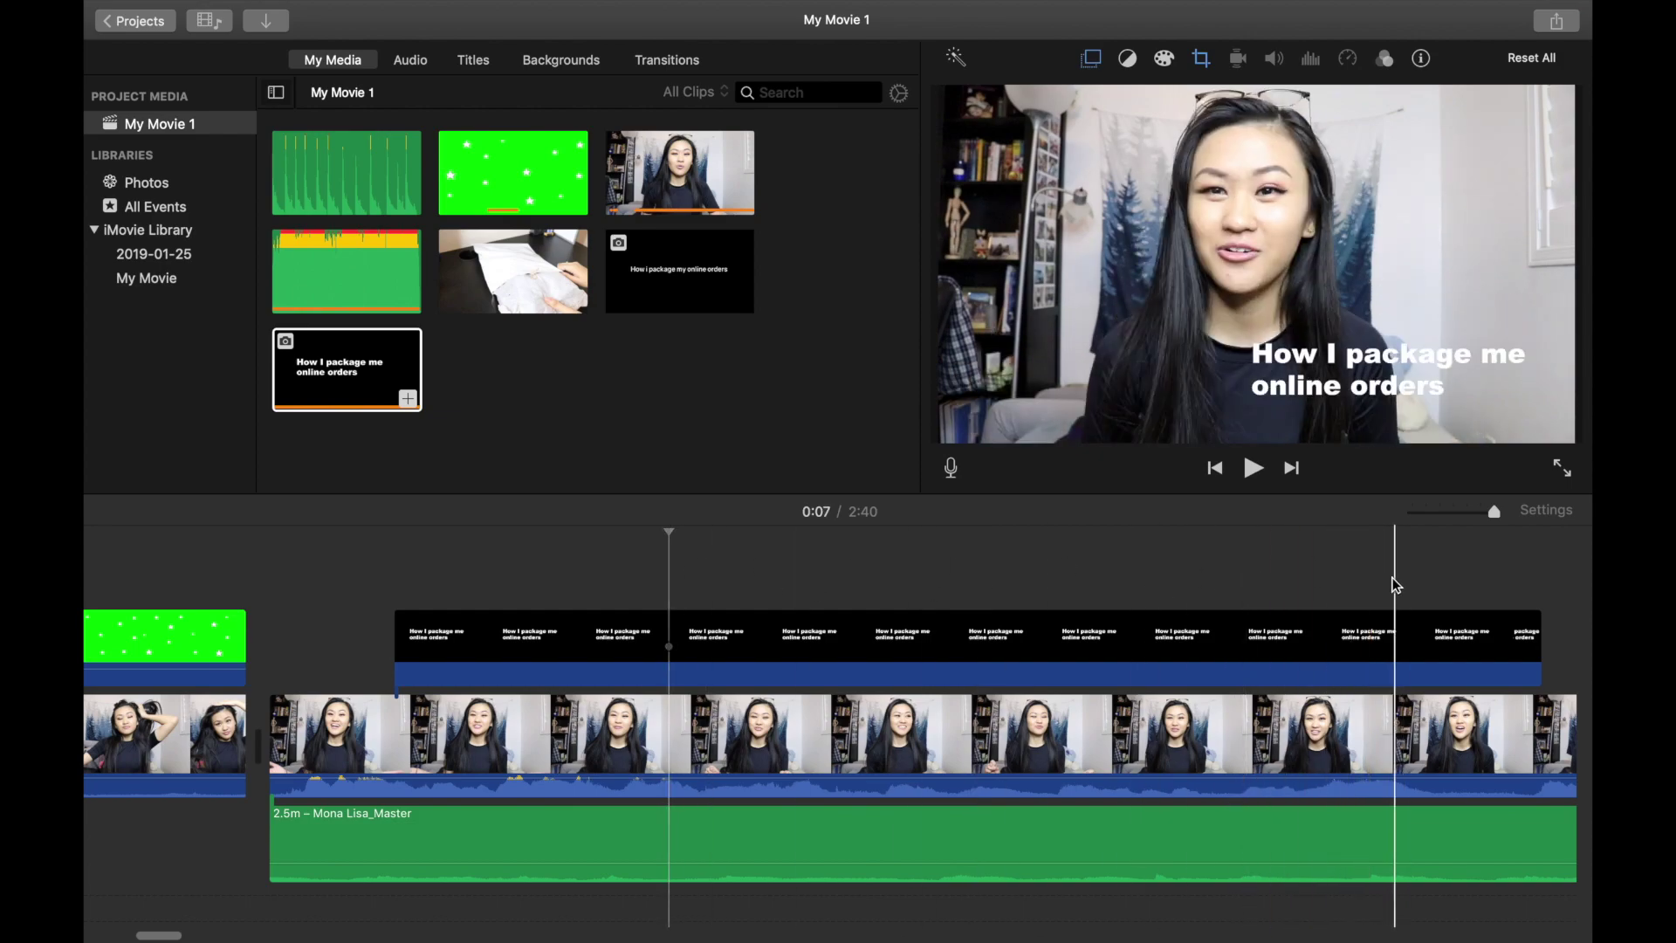
left_click(1299, 591)
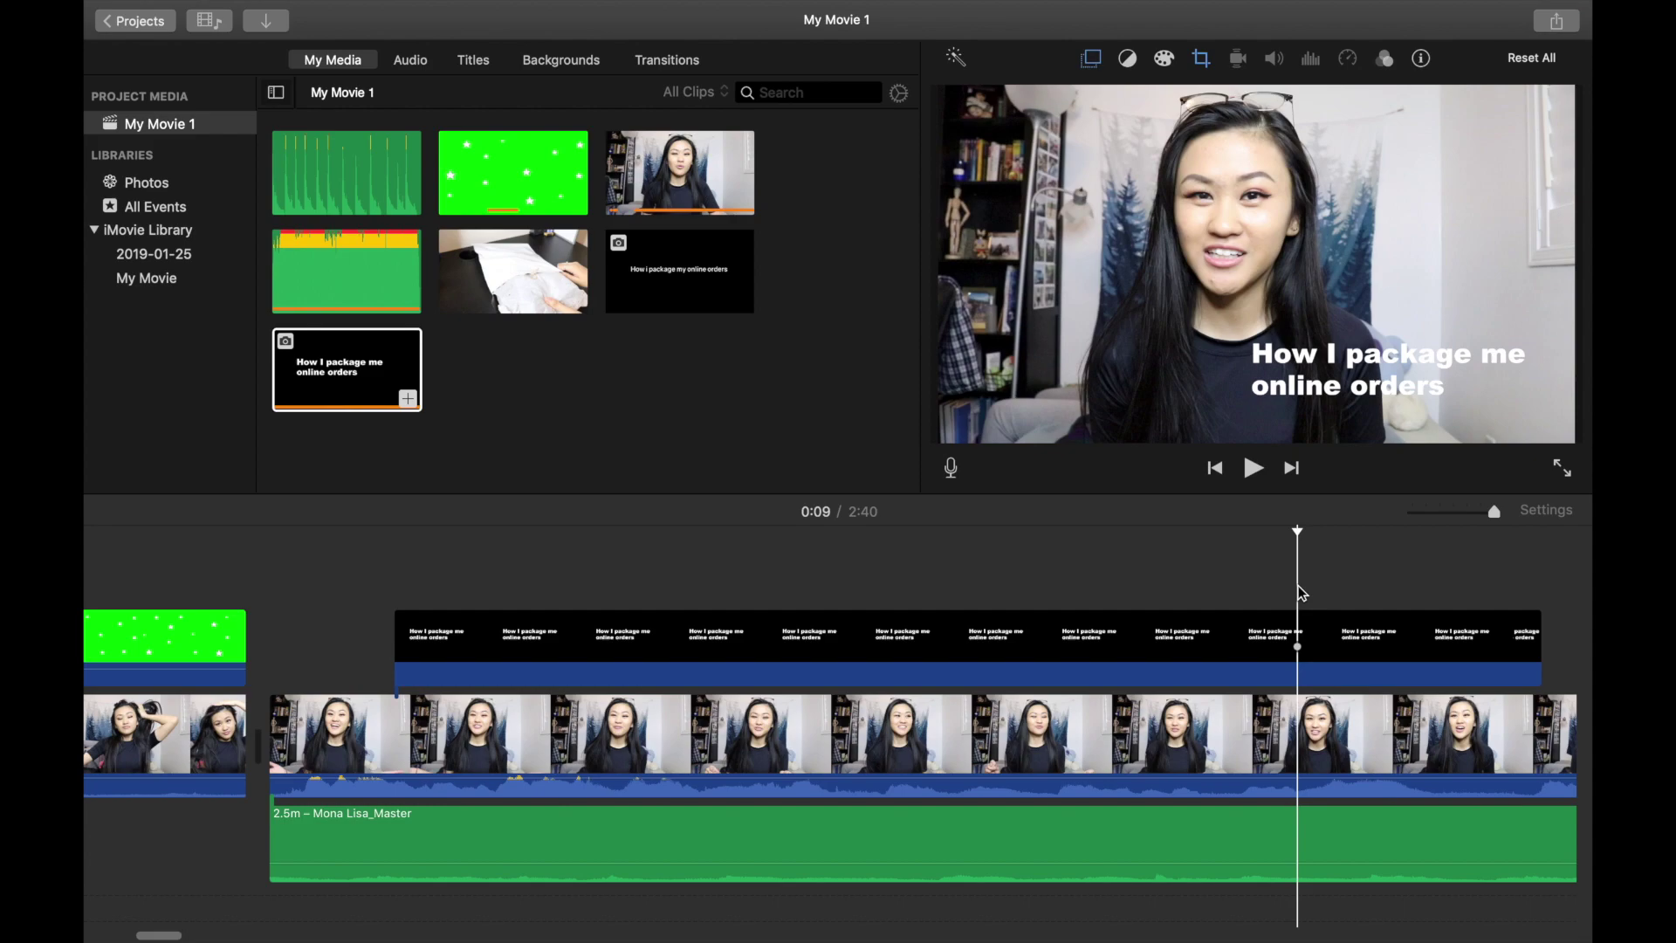
key("super+minus")
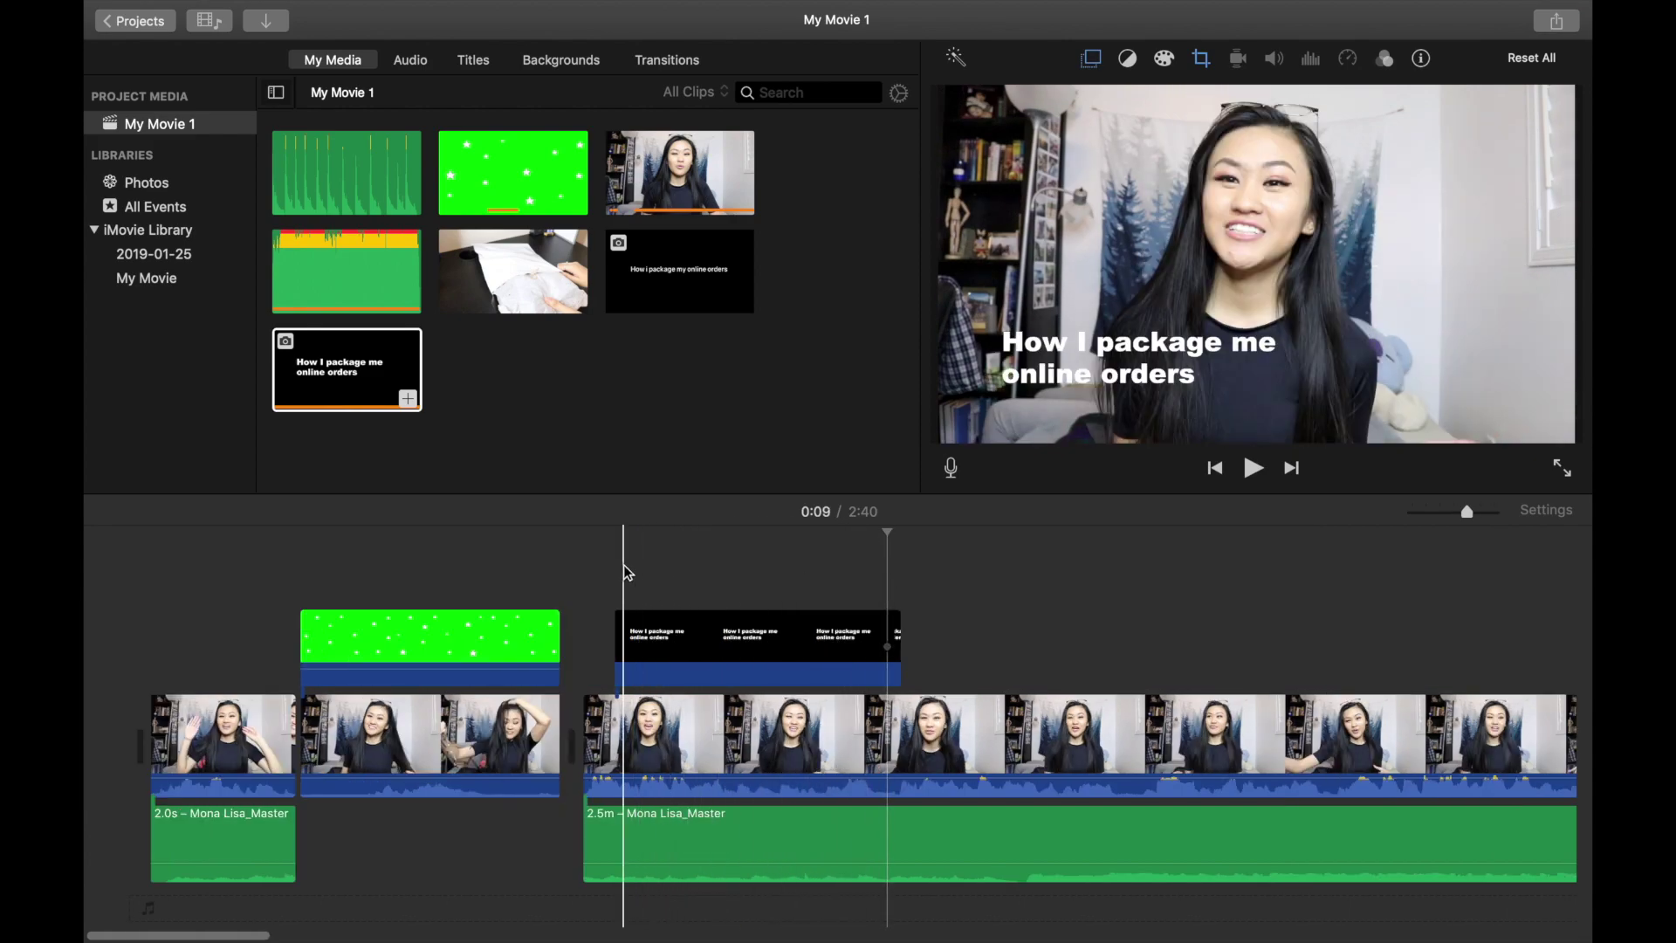
left_click(734, 569)
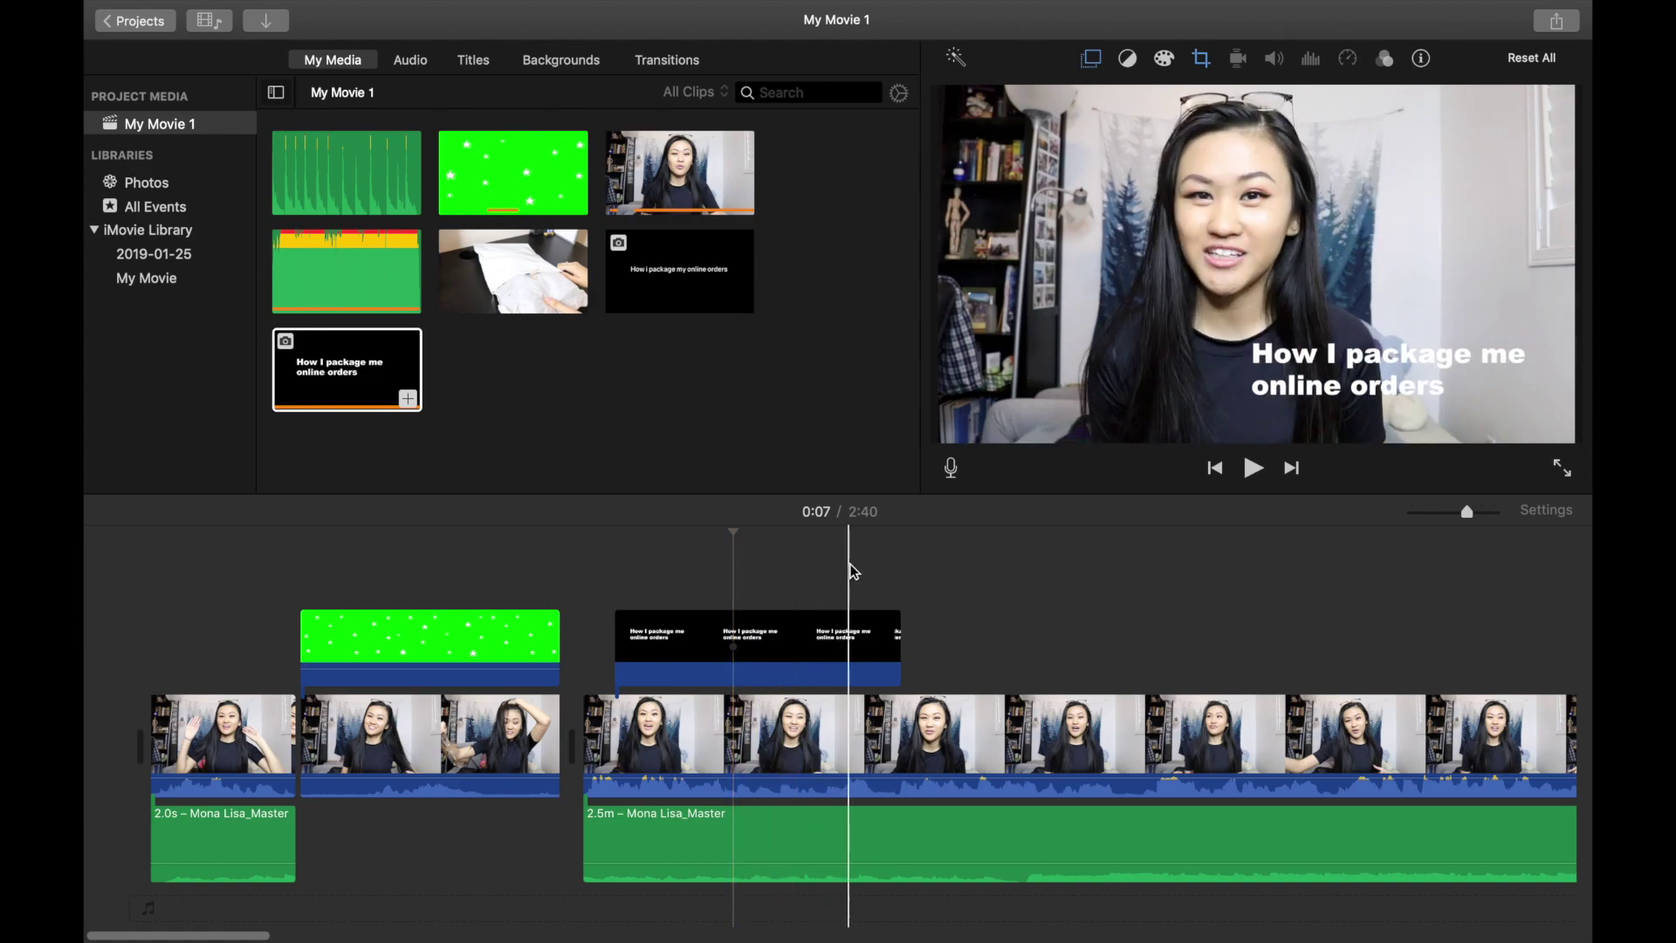
Step: Try a thick black border on the title's Picture in Picture overlay and preview it along the clip
left_click(674, 646)
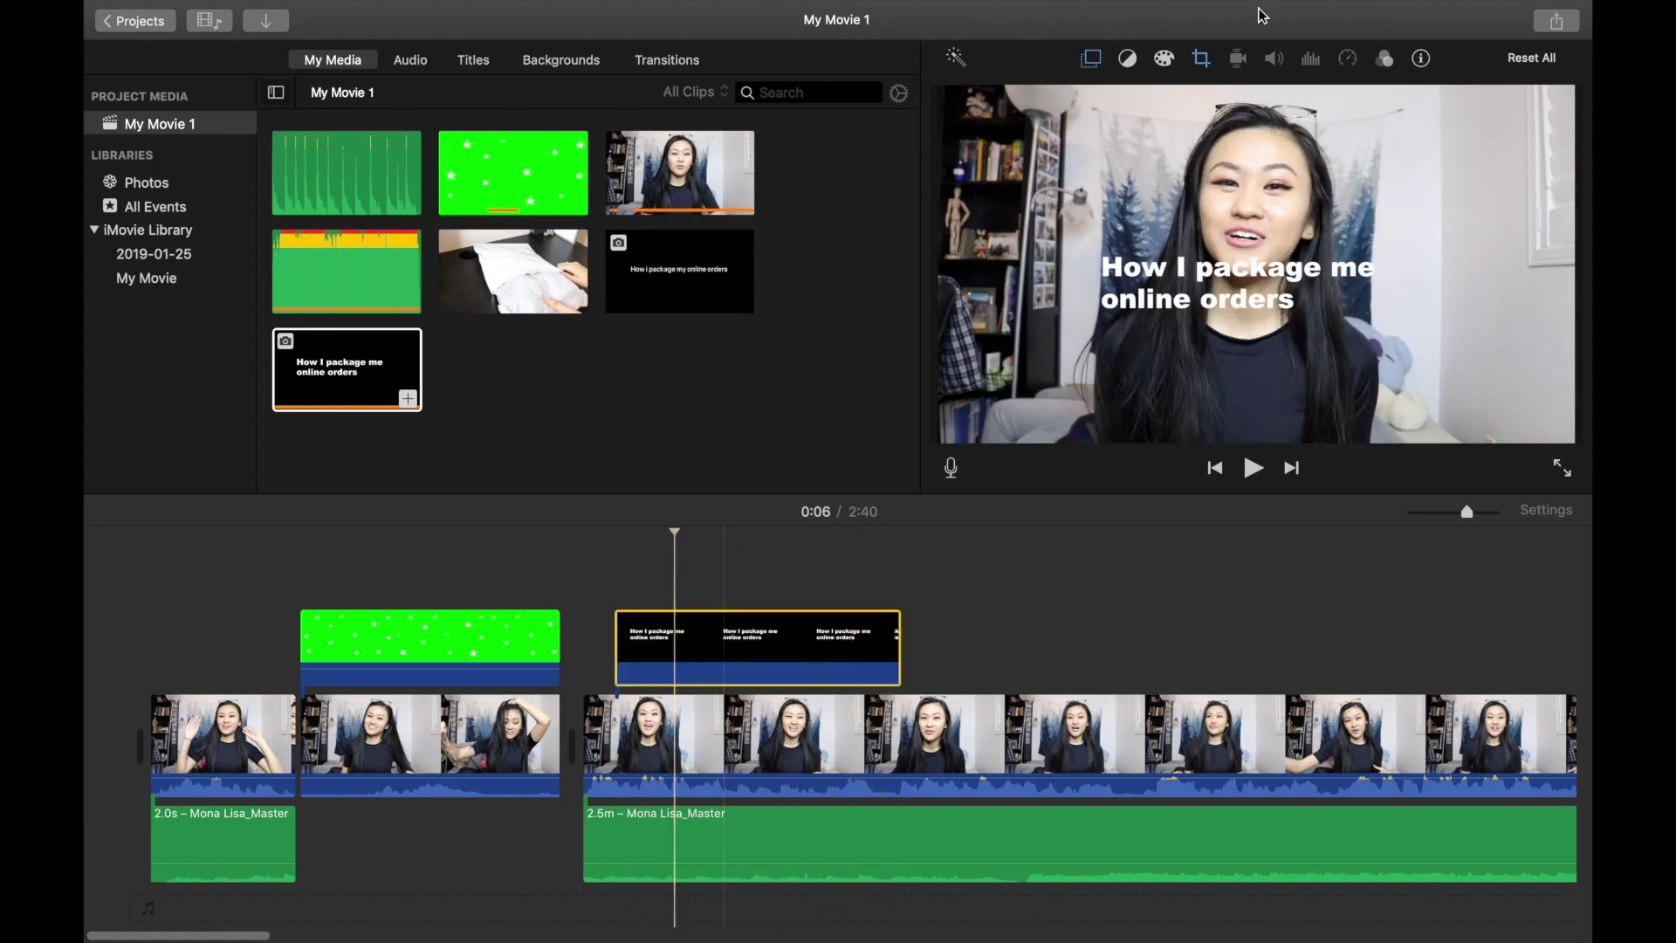
left_click(1091, 59)
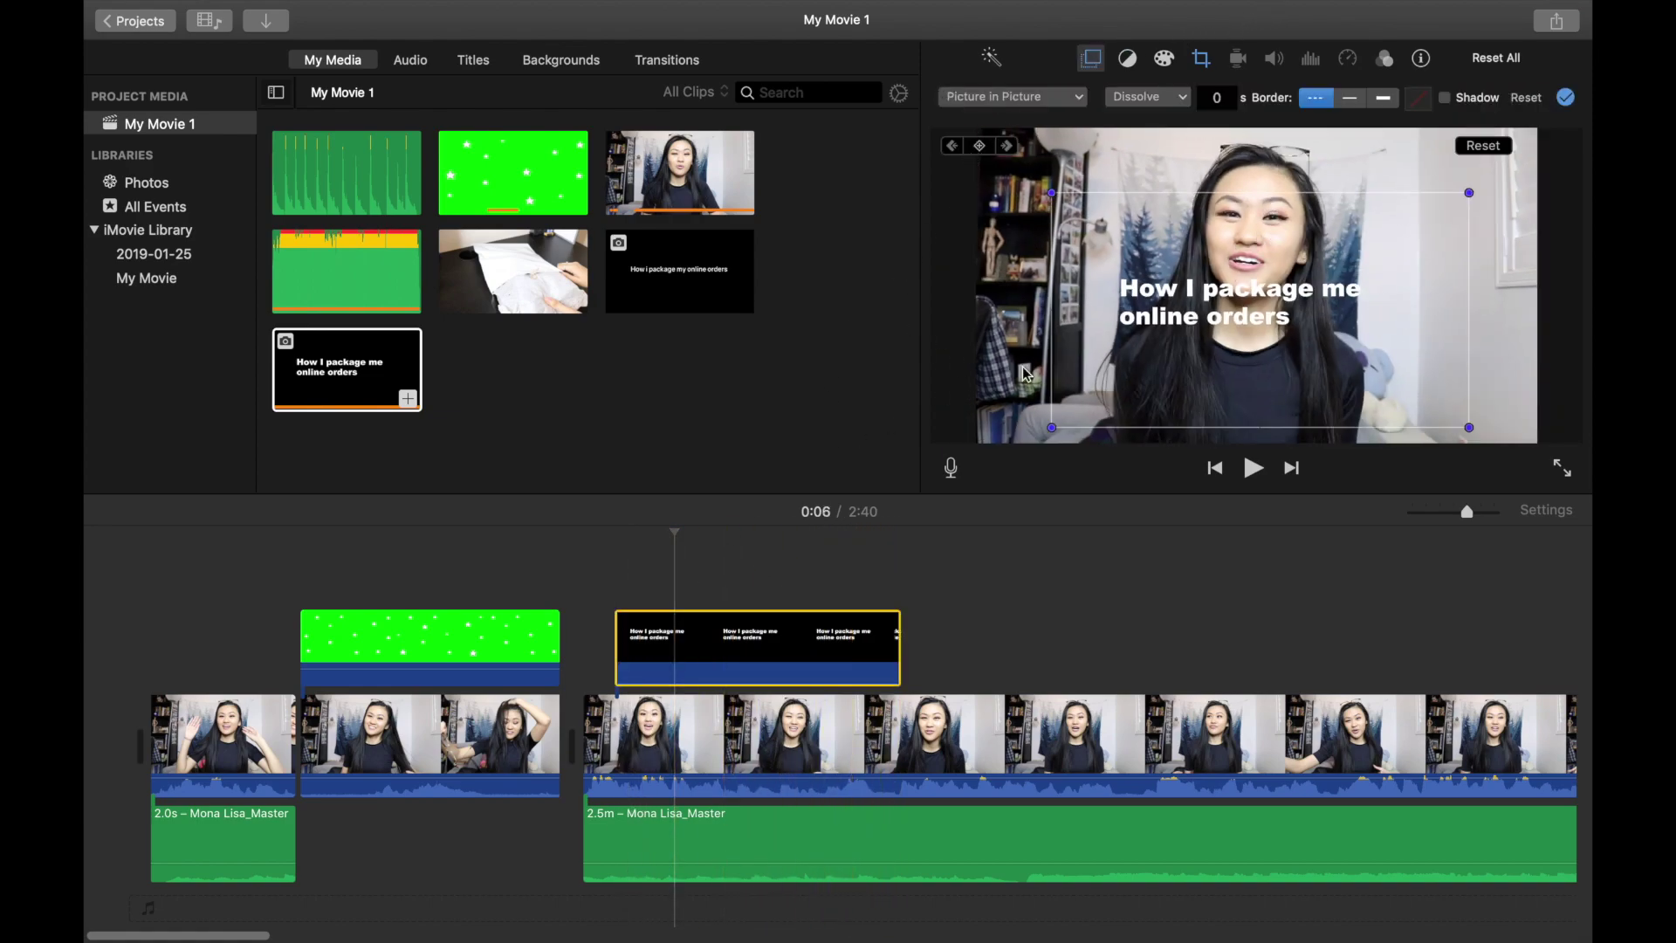
left_click(688, 537)
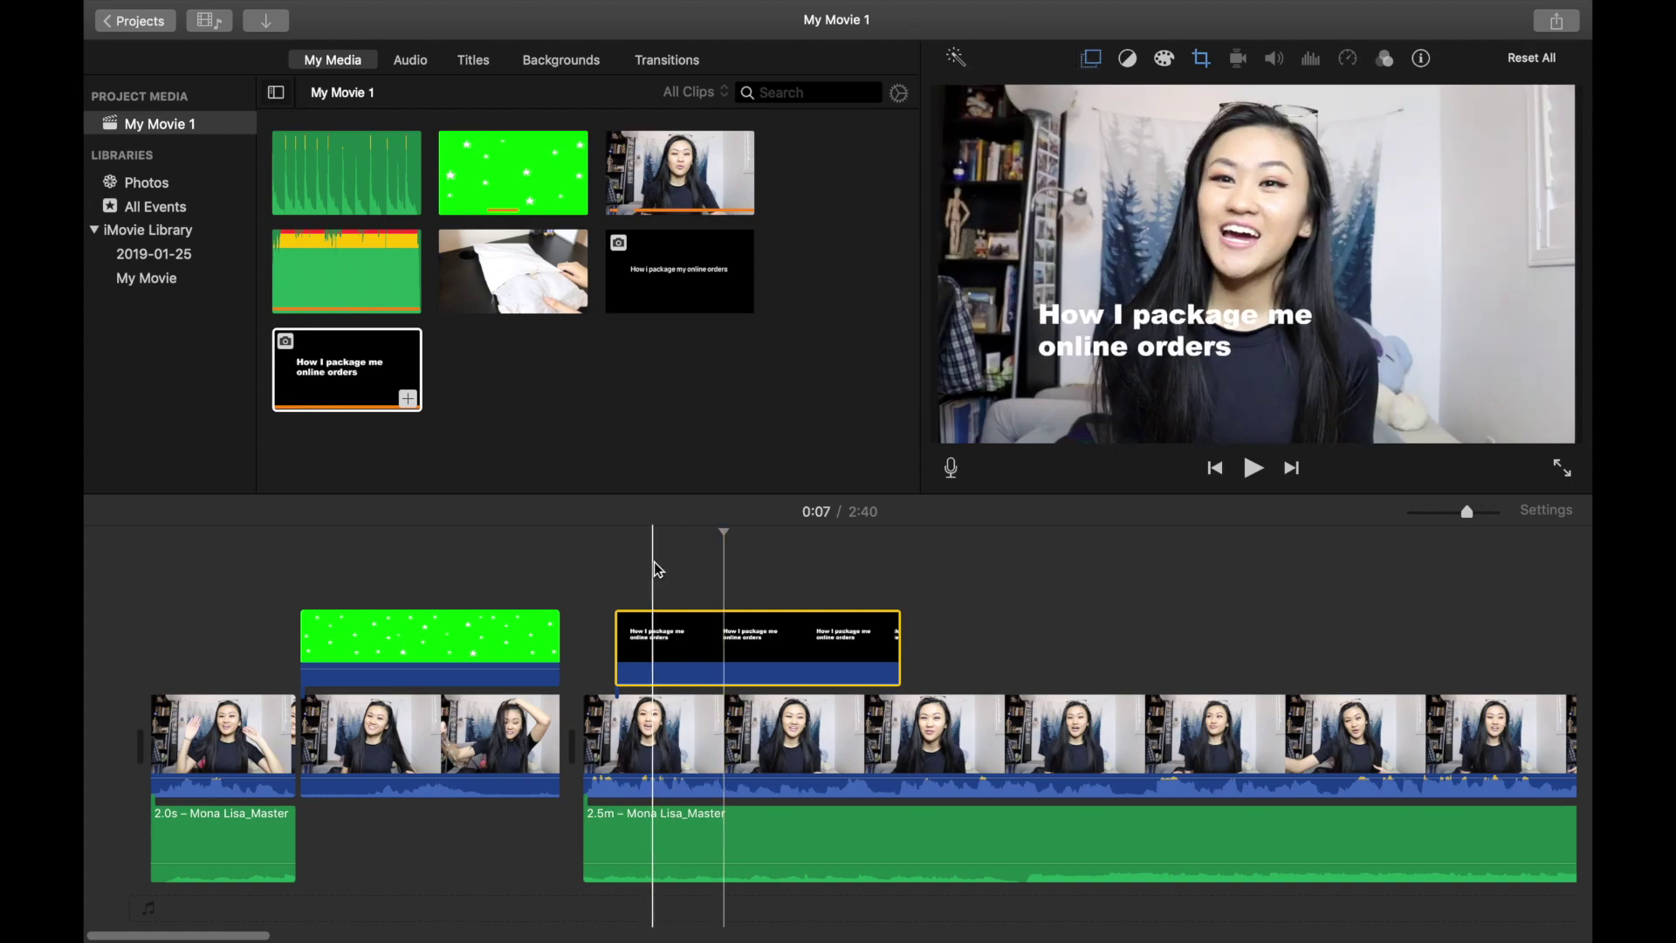
left_click(1204, 59)
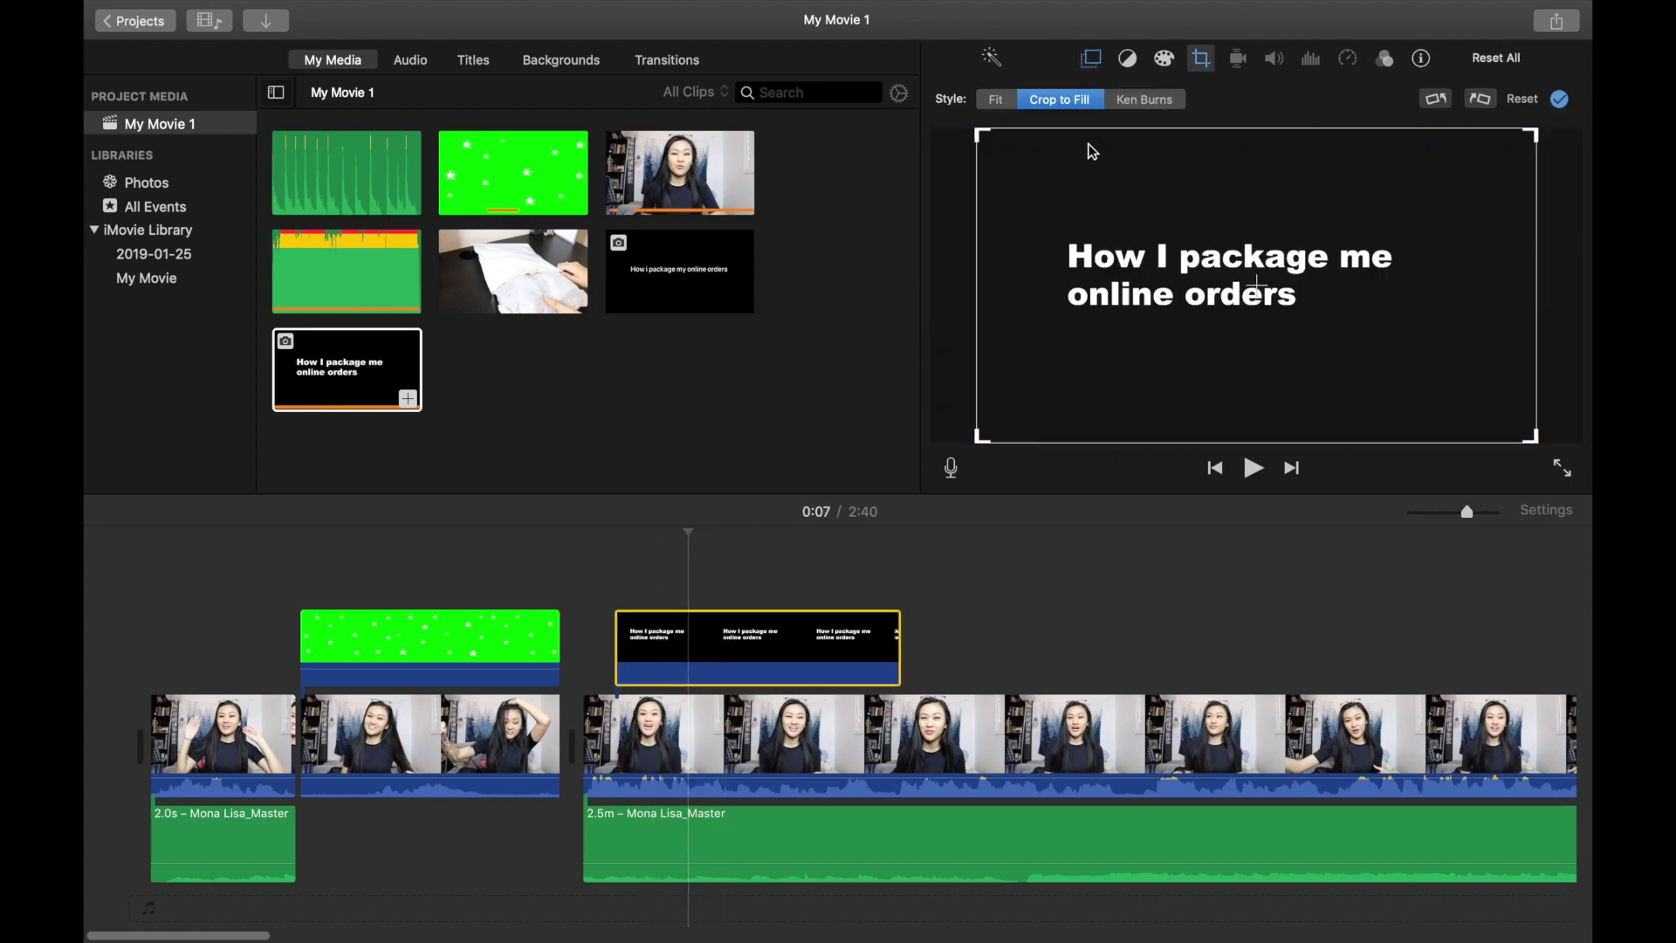
left_click(1090, 60)
left_click(1364, 100)
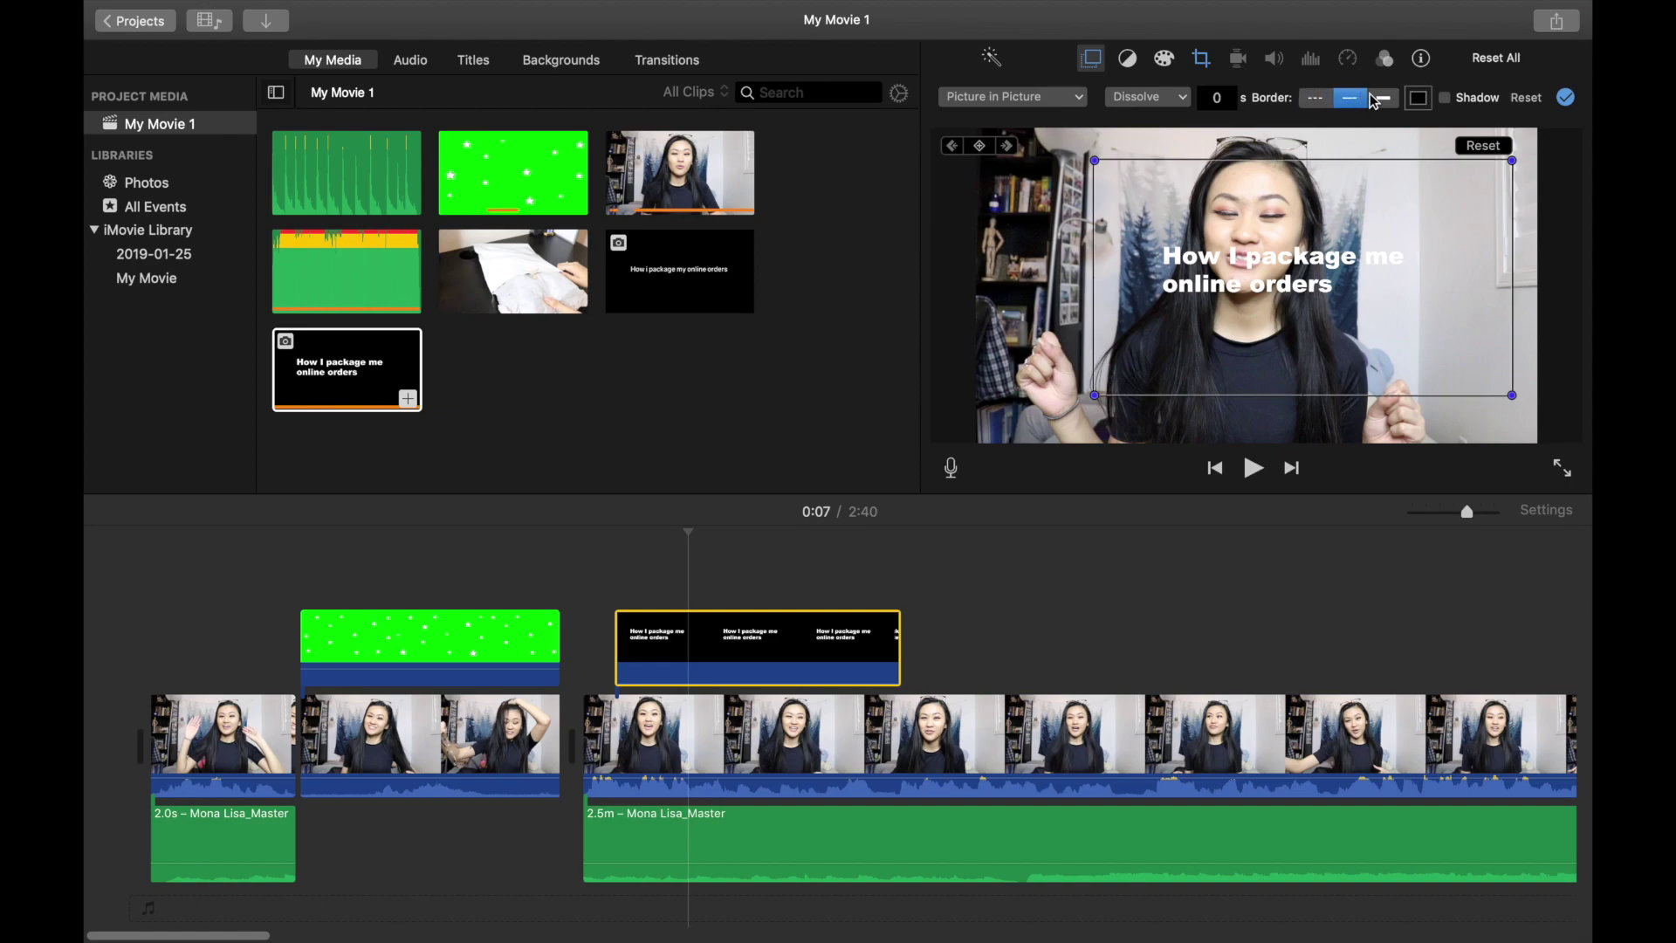
left_click(1383, 100)
left_click(707, 568)
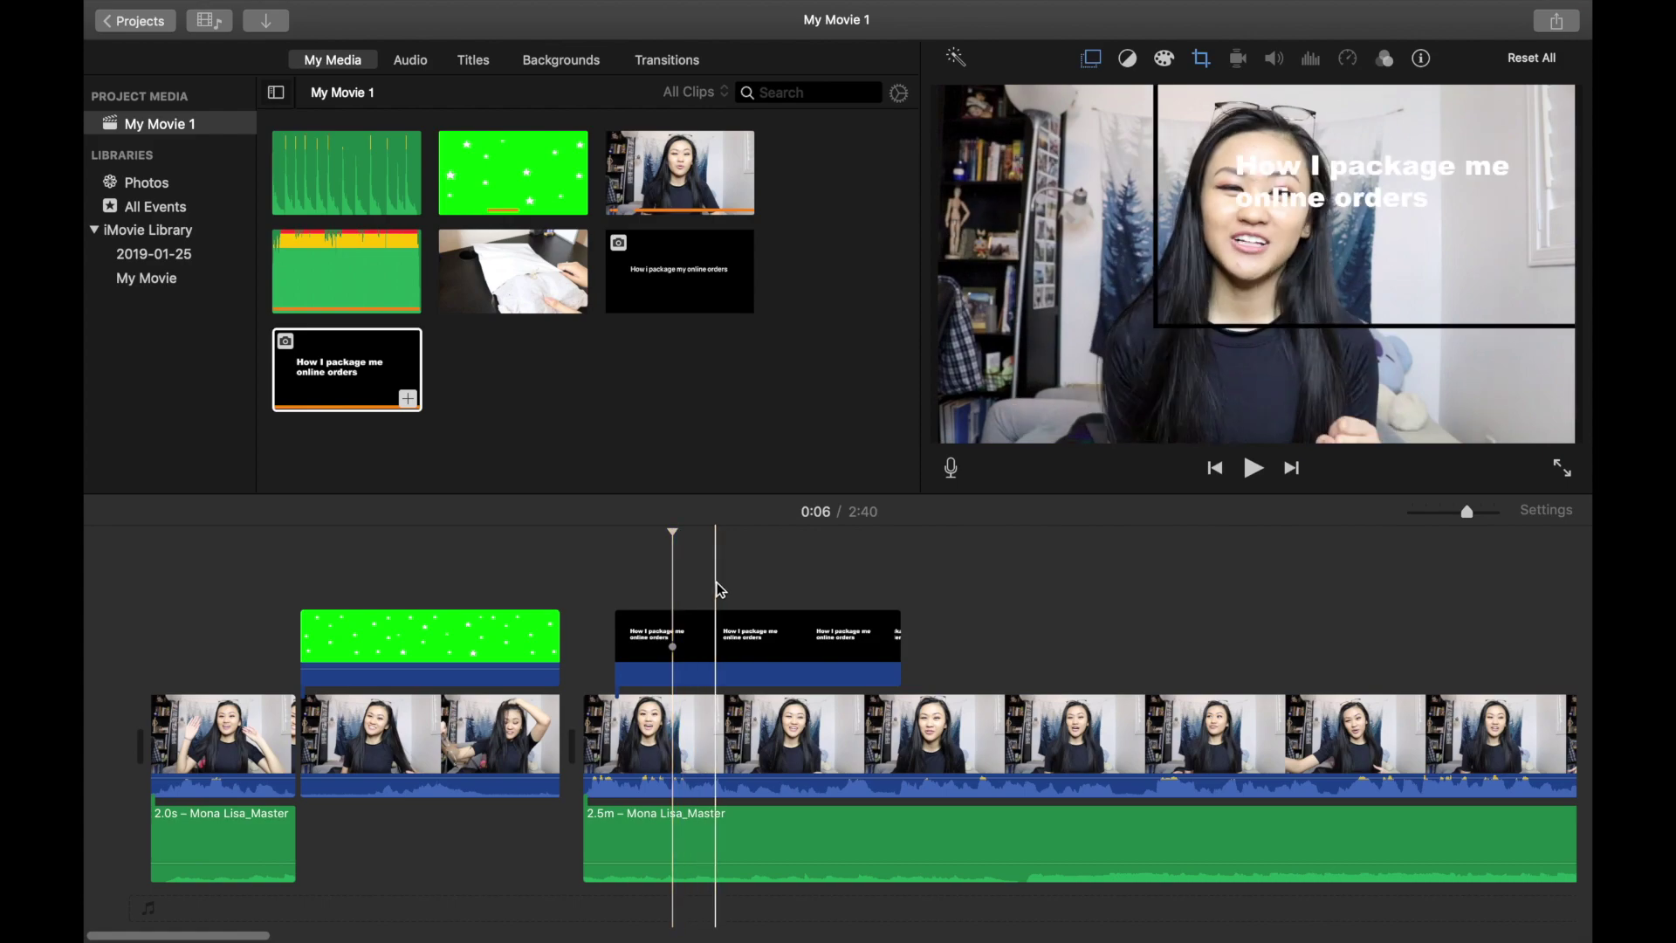
left_click(666, 583)
left_click(737, 591)
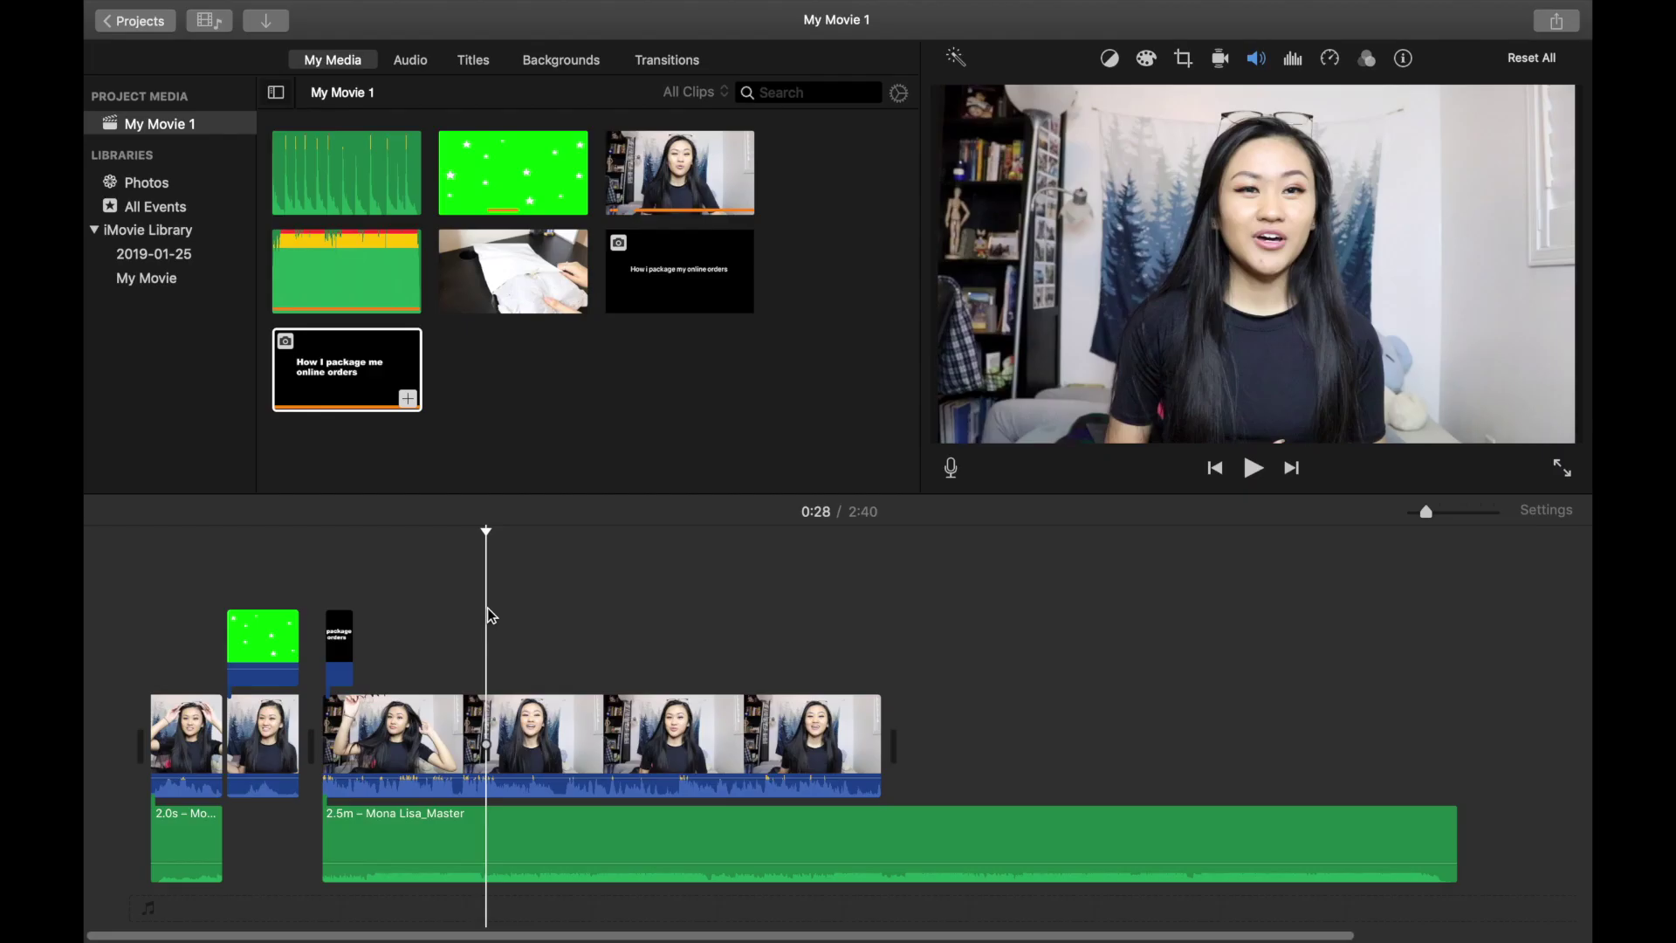
Step: Preview the footage after the title, the title itself and the star overlay with the whole timeline in view
left_click(412, 618)
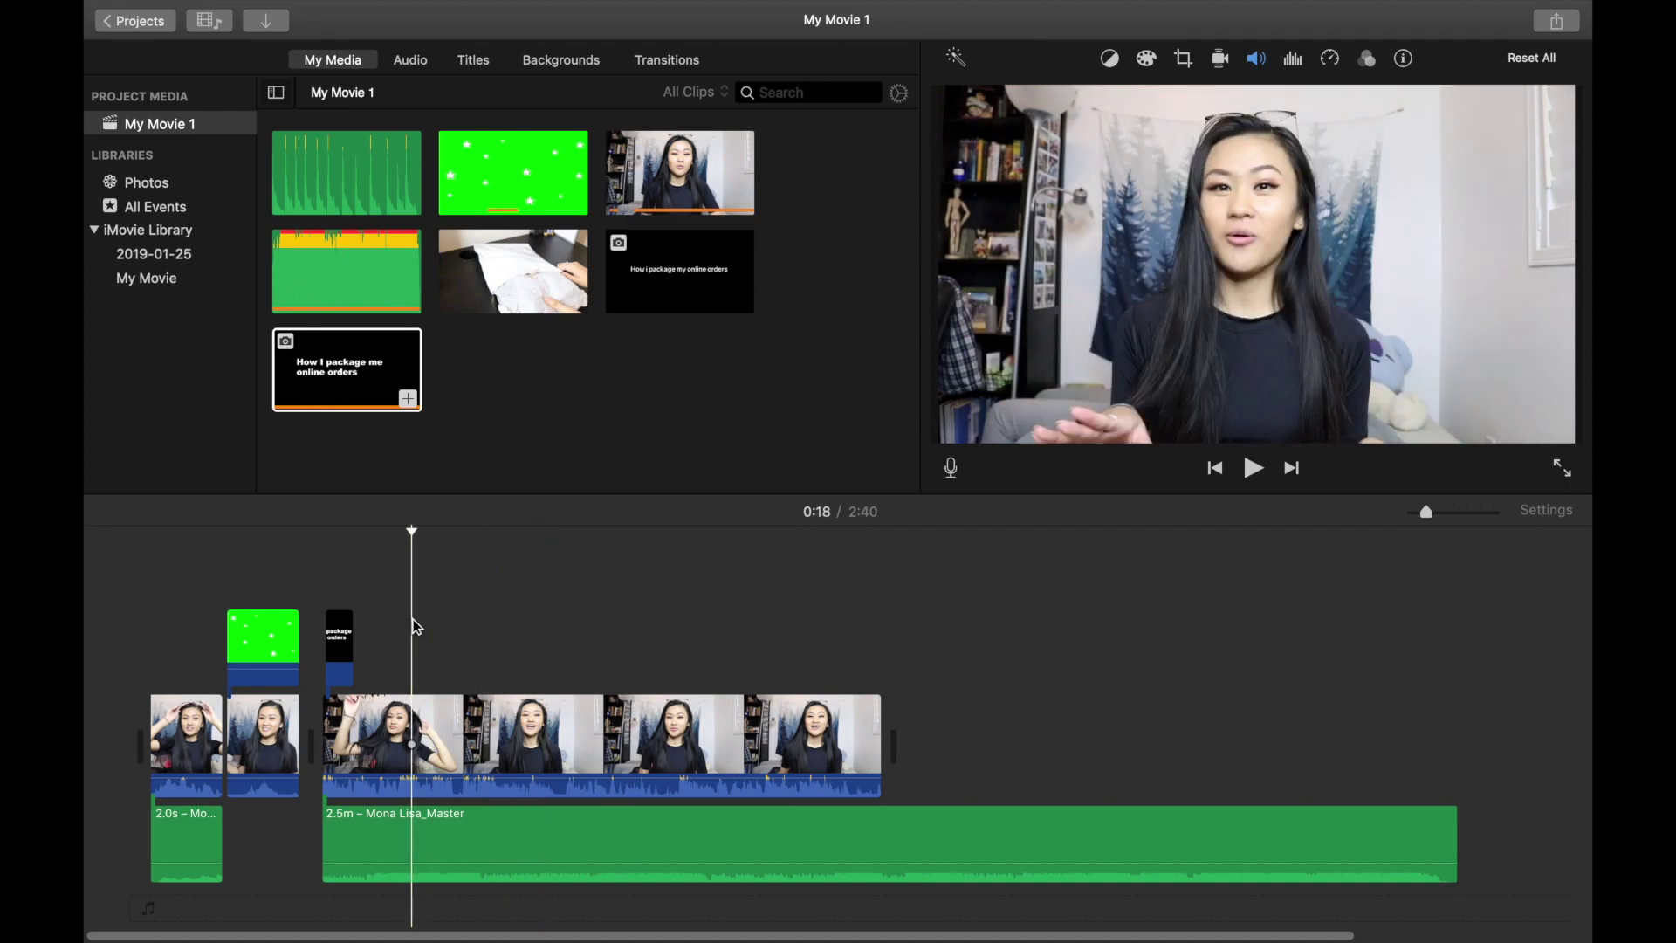
left_click(345, 585)
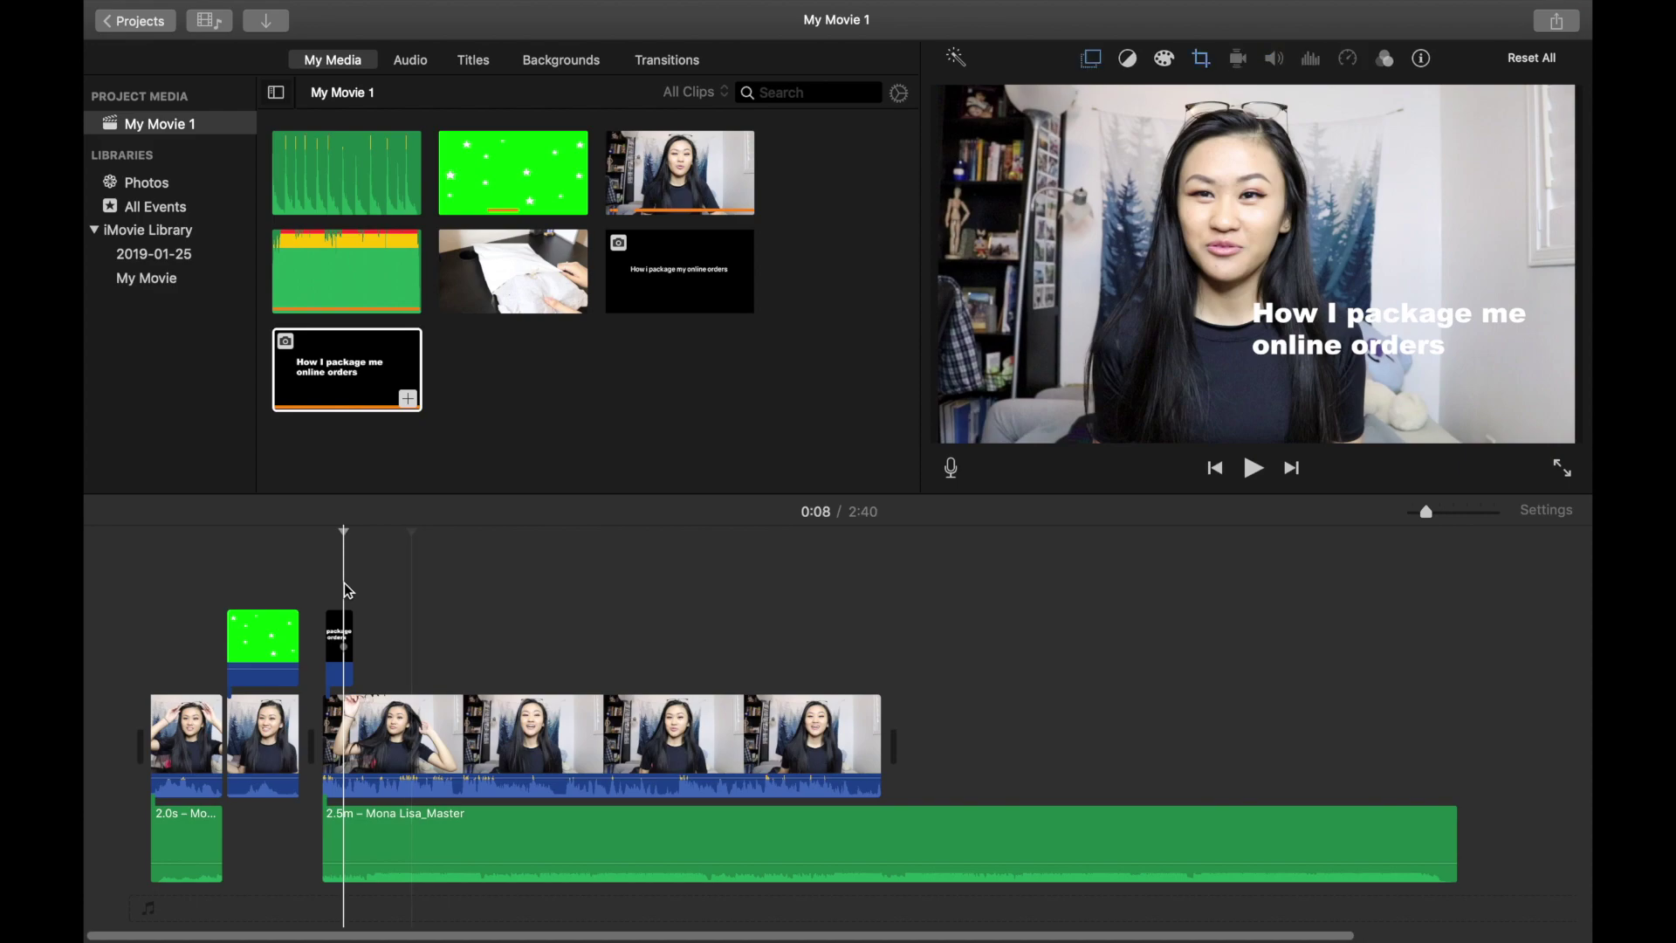
key("space")
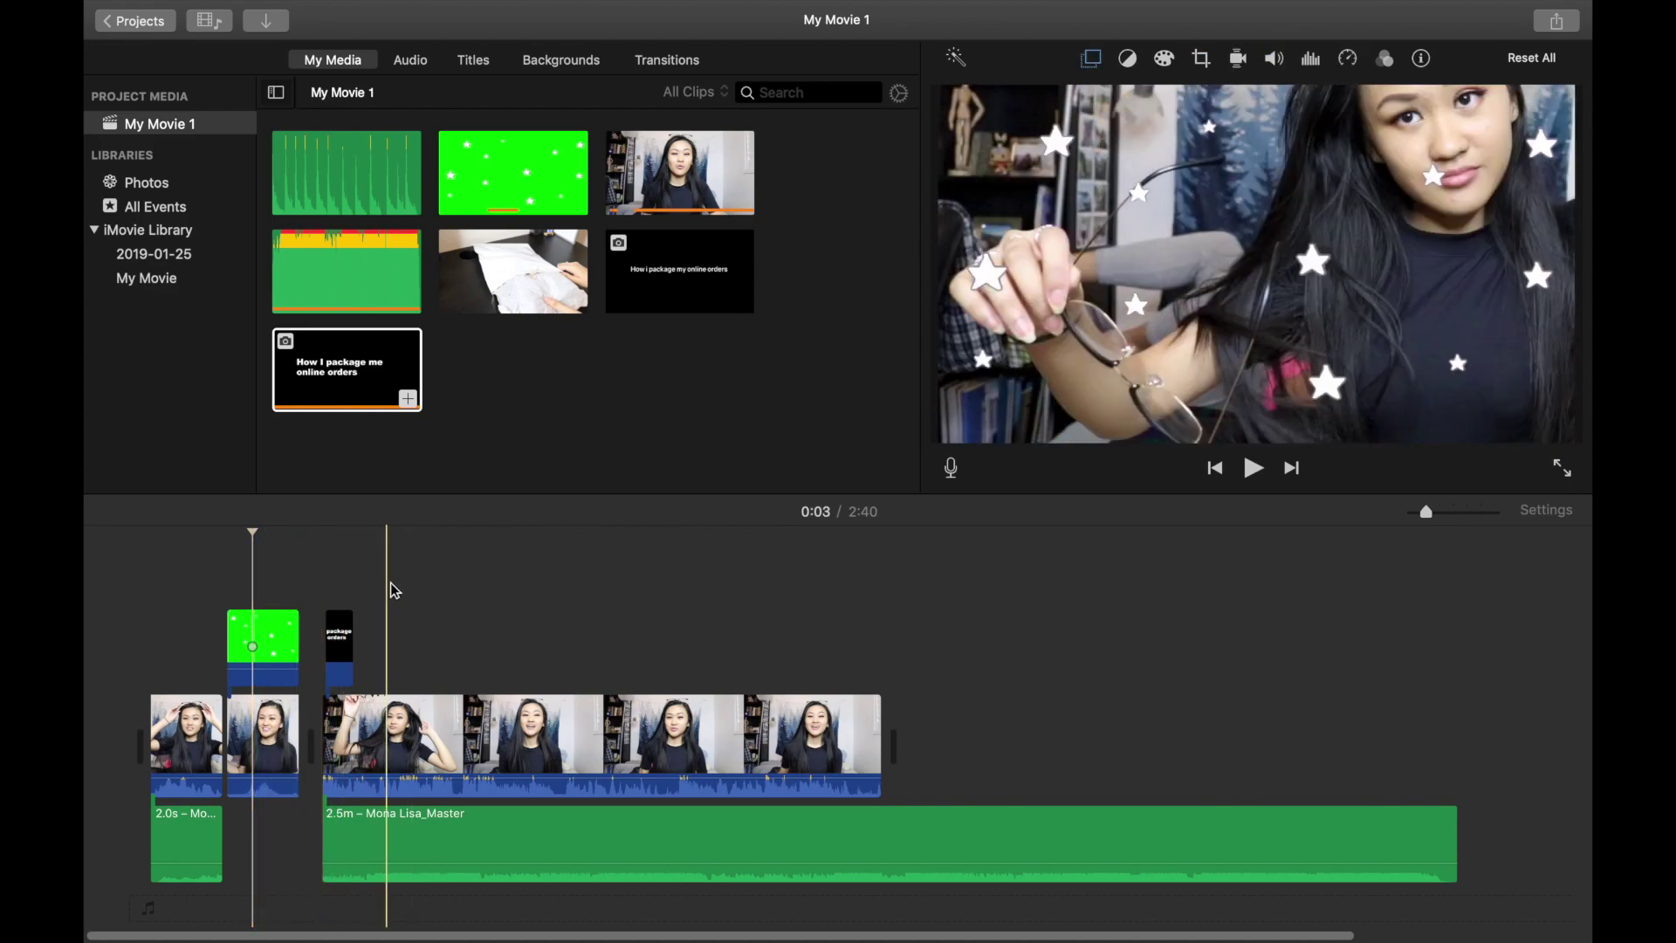
key("space")
Step: Lengthen the title overlay clip to end at about 0:28 and preview frames within and beyond it
left_click_drag(375, 640, 510, 641)
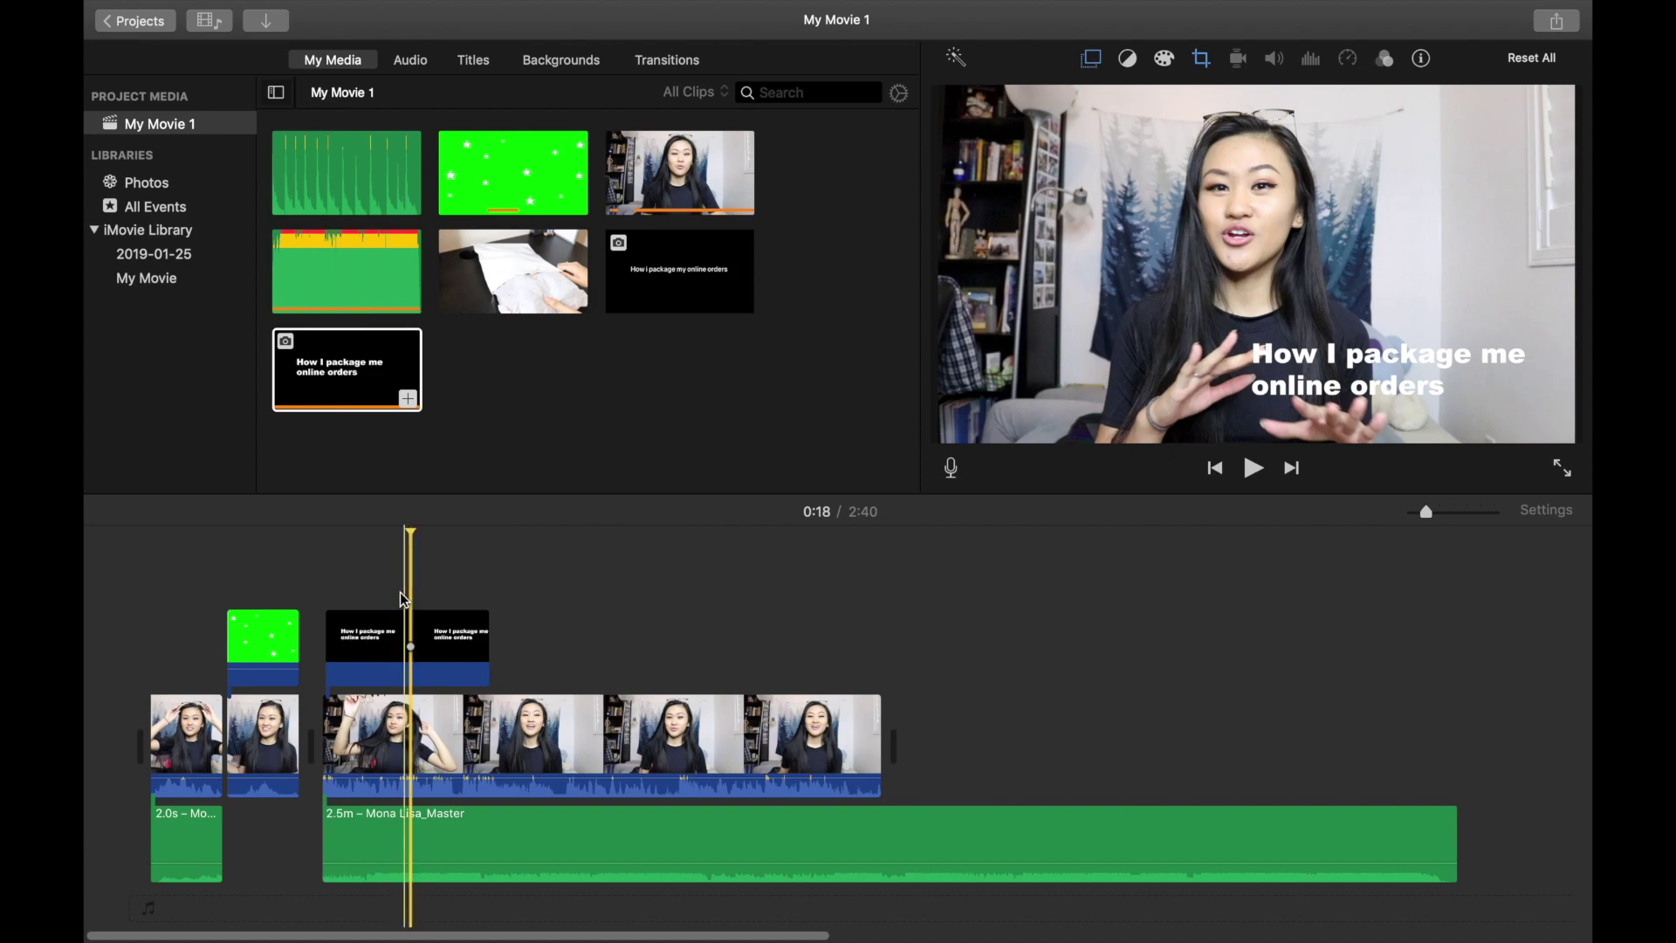
left_click(456, 594)
left_click(254, 588)
left_click(572, 583)
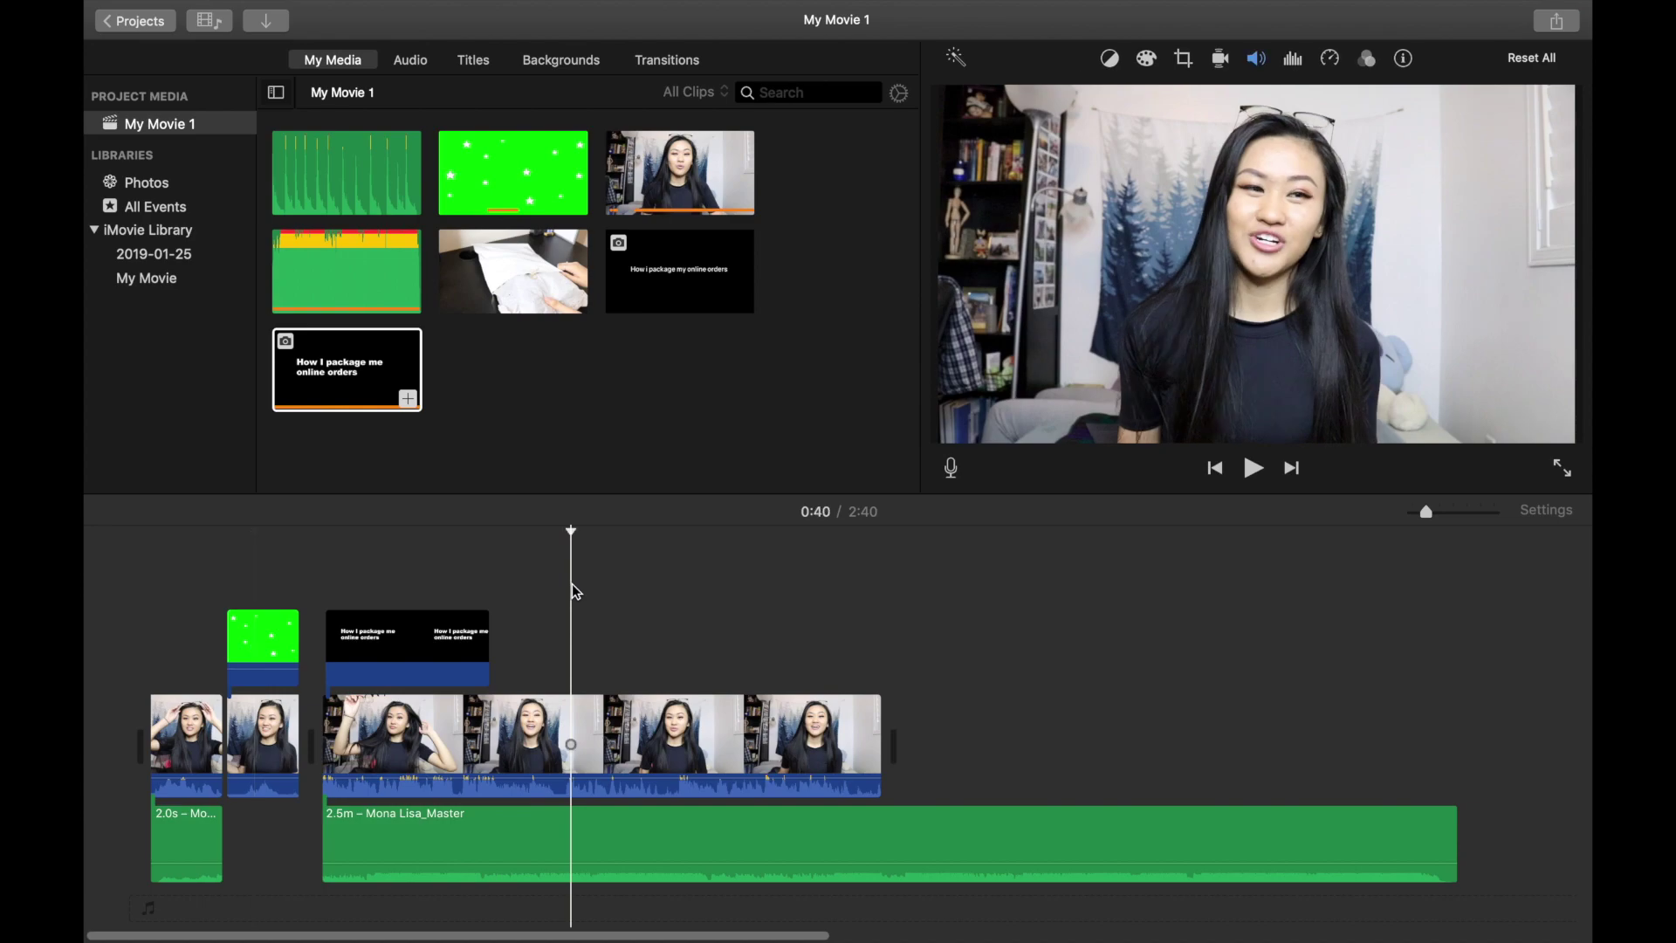
left_click(601, 589)
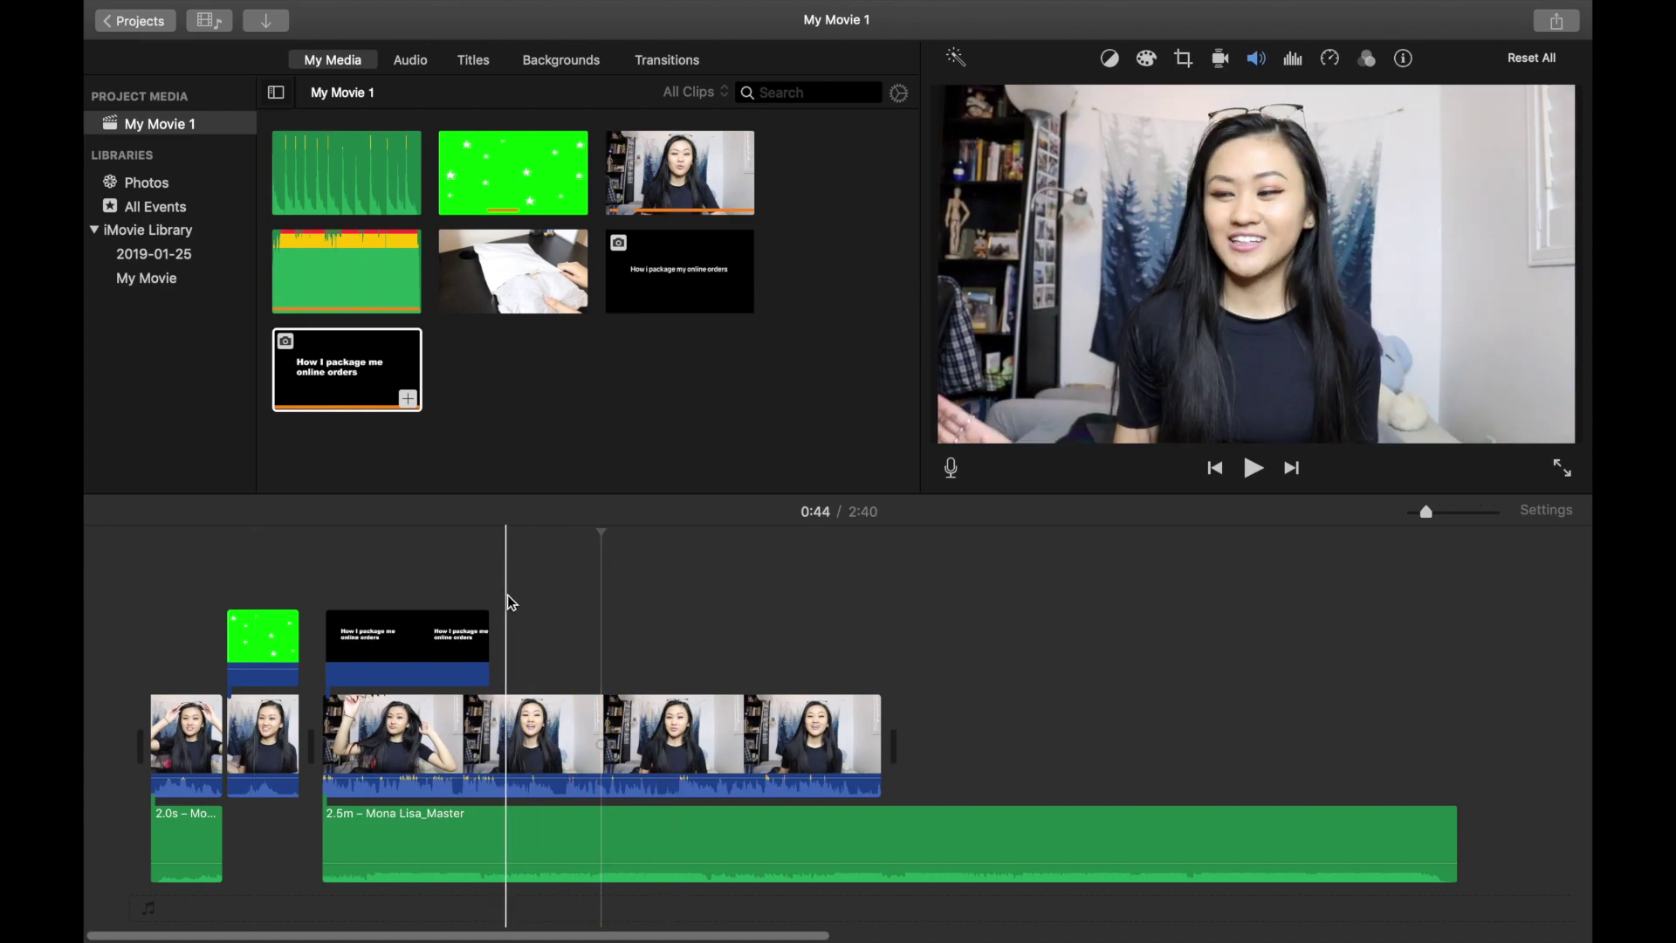
Step: Split the main footage and the Mona Lisa_Master music at about 0:33 and delete everything after that point
left_click(576, 614)
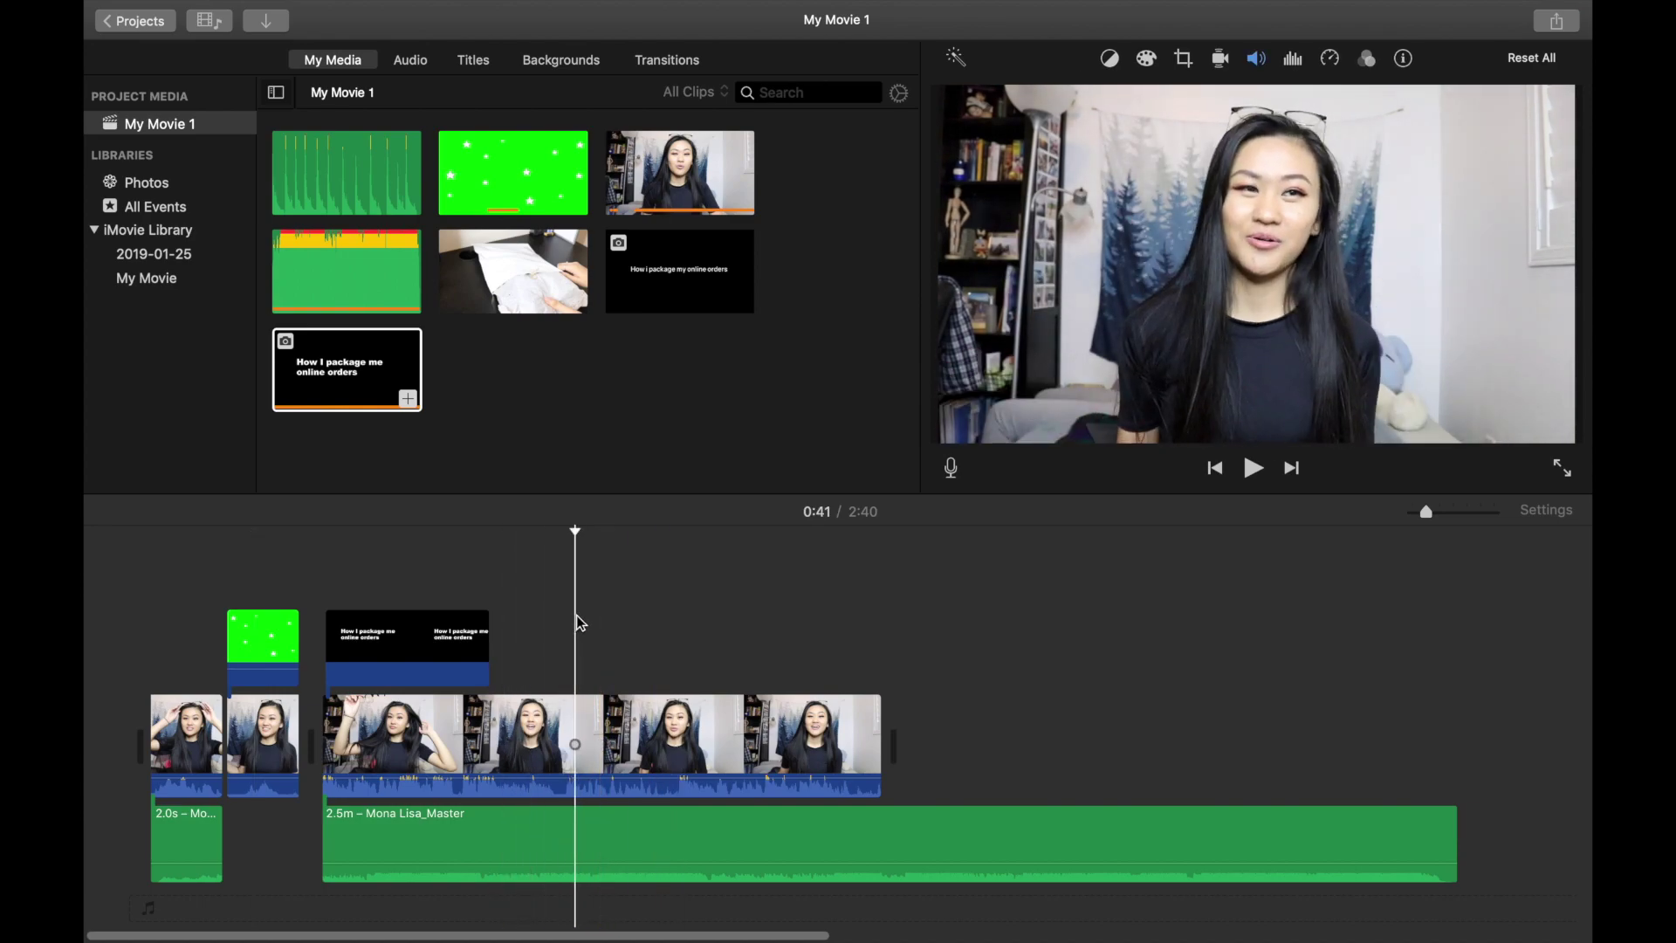
left_click(526, 620)
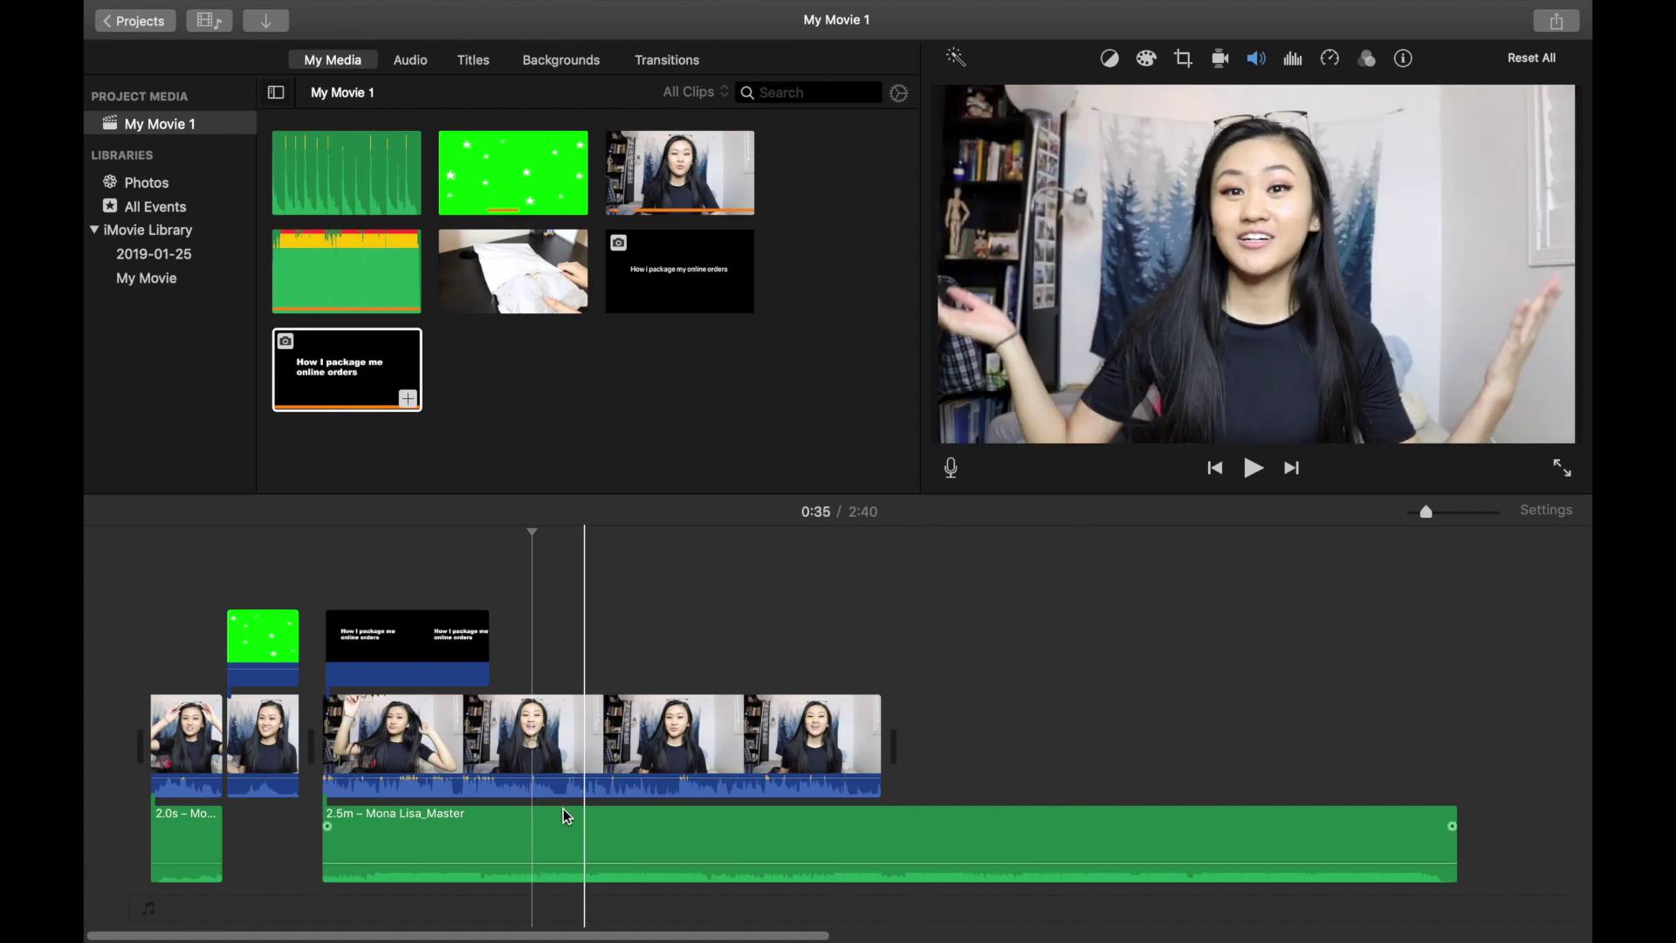
left_click(528, 839)
key("super+b")
left_click_drag(610, 636, 636, 852)
key("Delete")
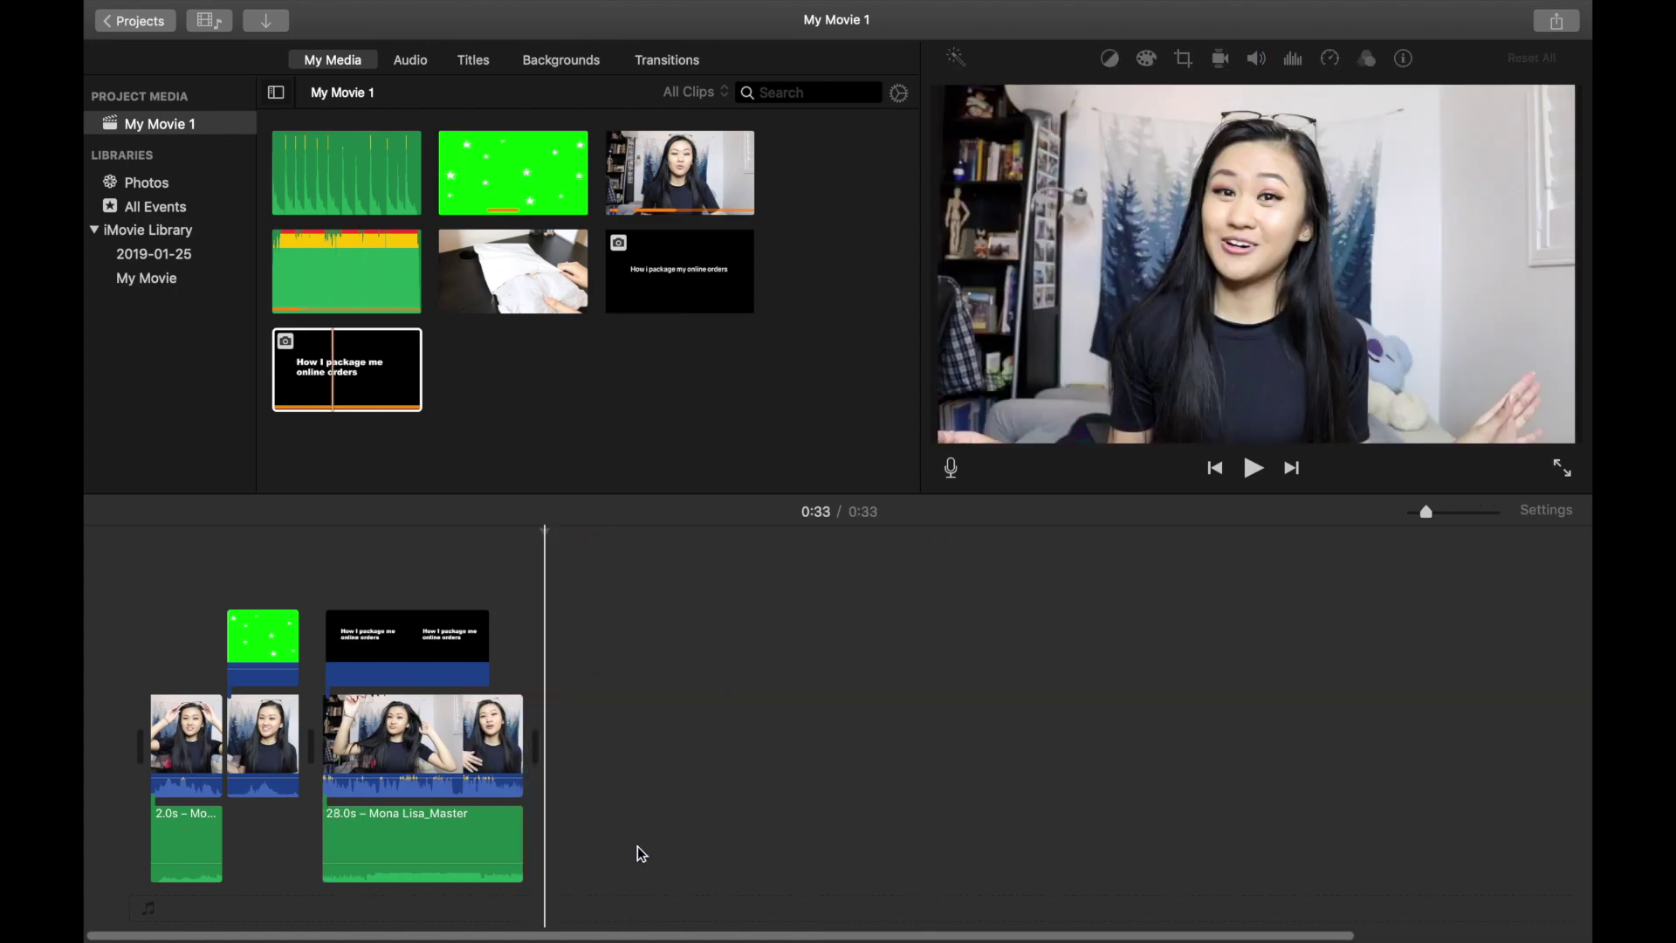
Step: Place the Black background after the last clip on the main track and lengthen it to about 15 seconds
left_click(505, 632)
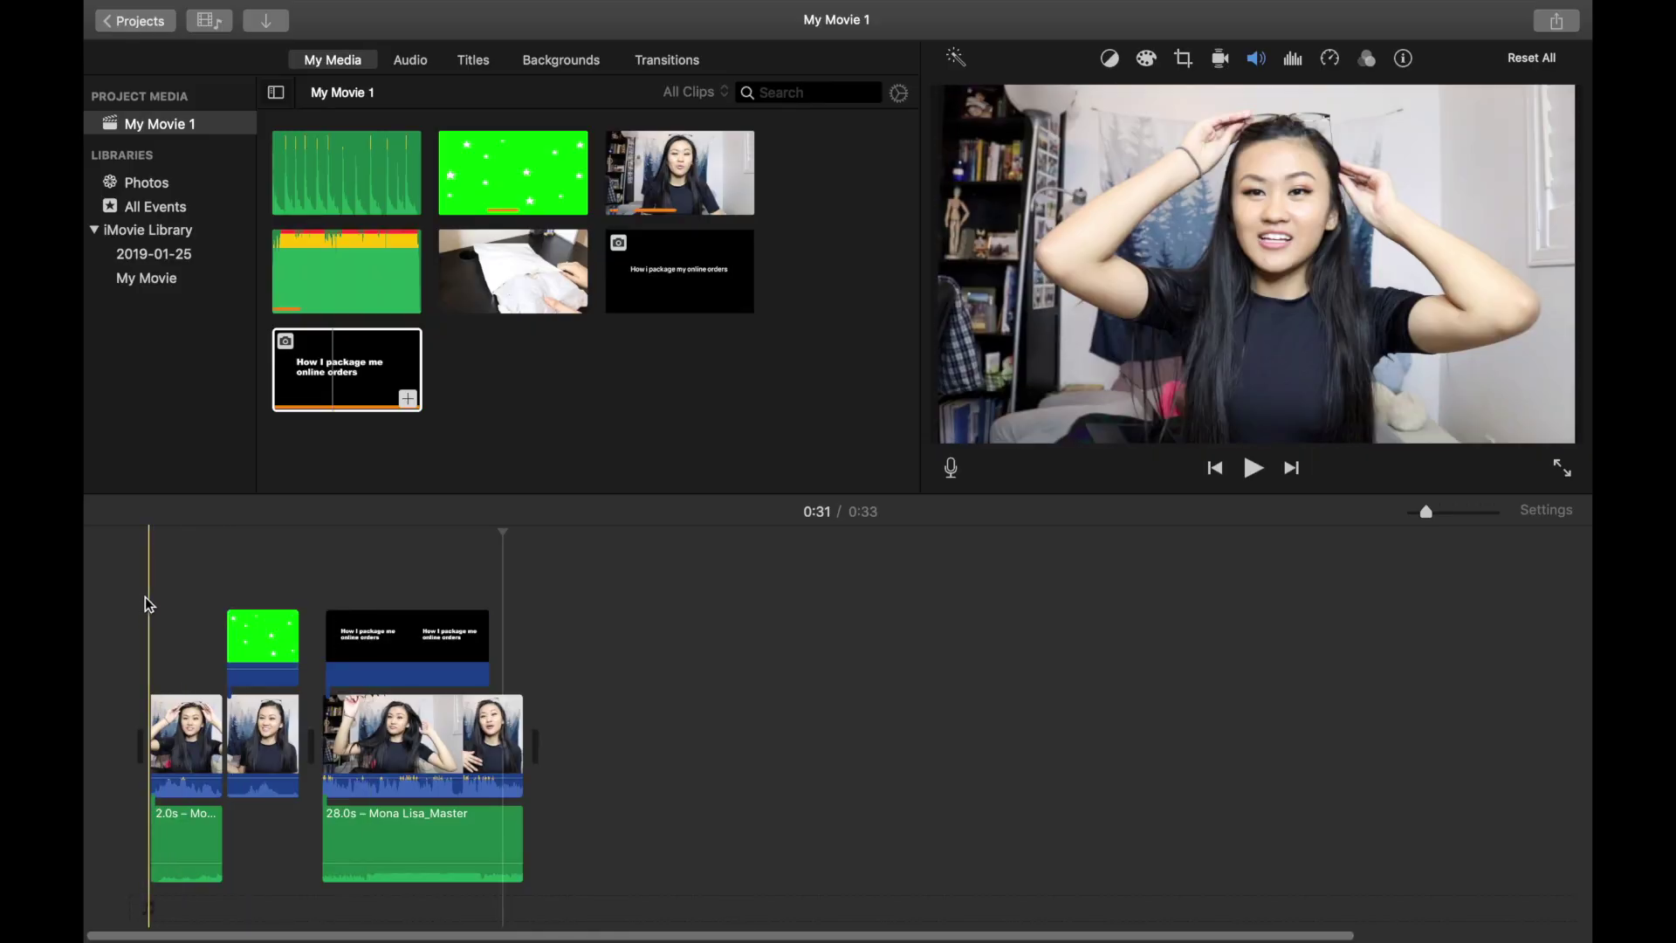
left_click(411, 61)
left_click(561, 61)
left_click_drag(173, 333, 611, 742)
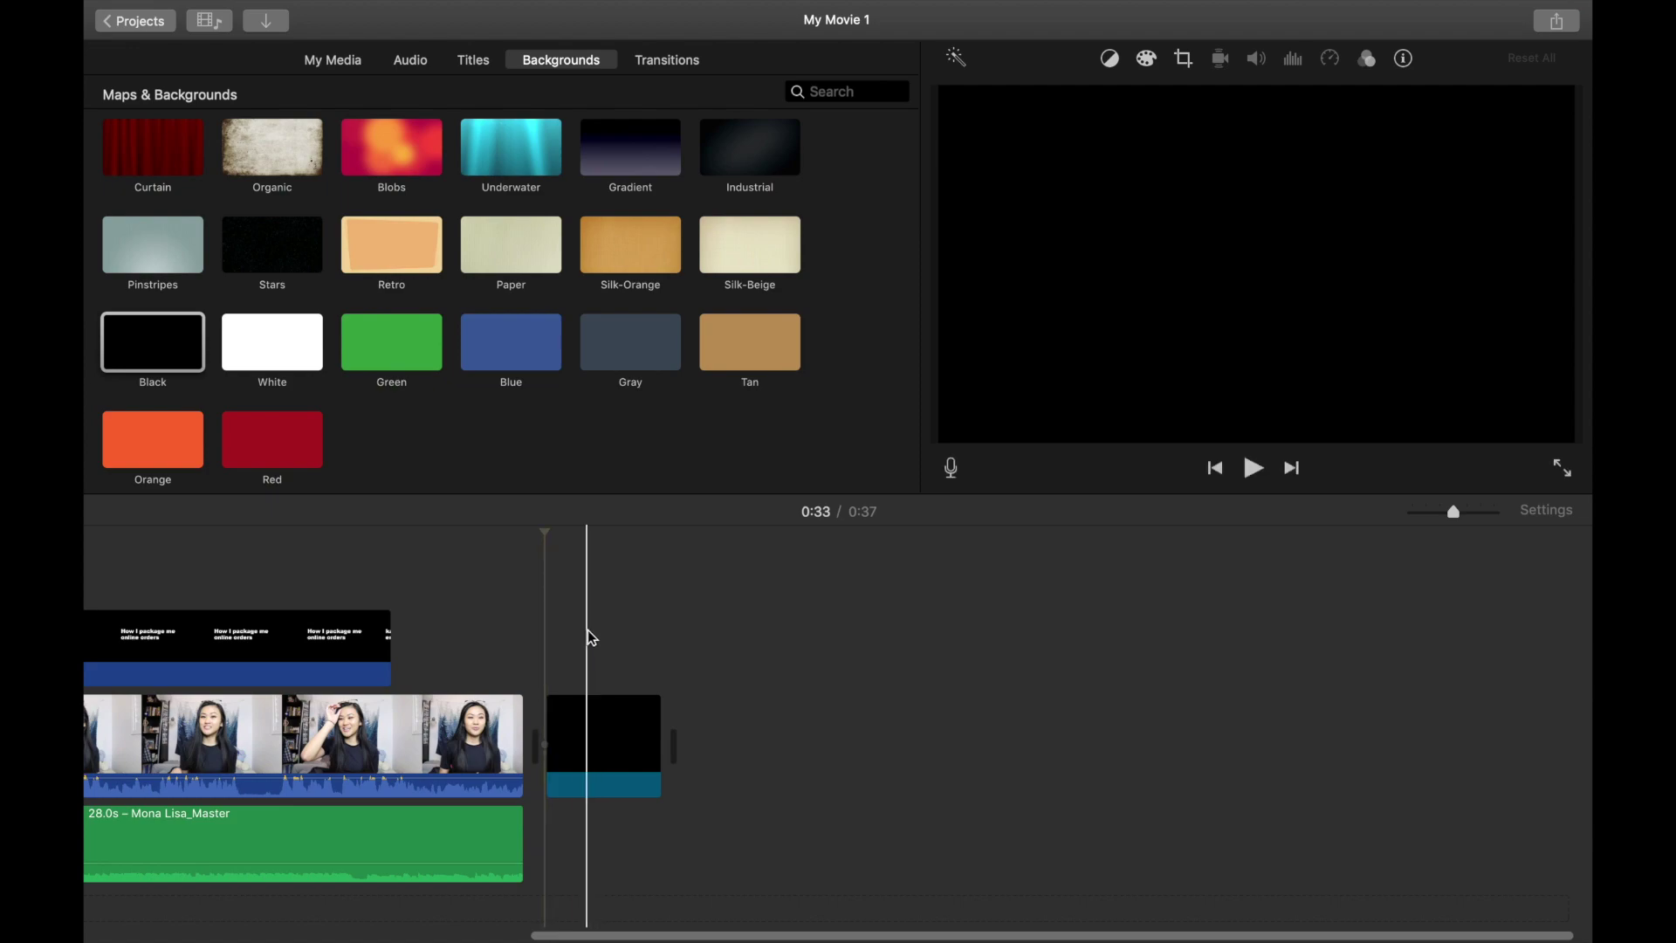
left_click(614, 633)
left_click_drag(656, 747, 971, 747)
Step: Add the talking footage from My Media above the black background, trim it to the background's end, and select it at about 0:41
key("super+1")
left_click_drag(665, 198, 596, 637)
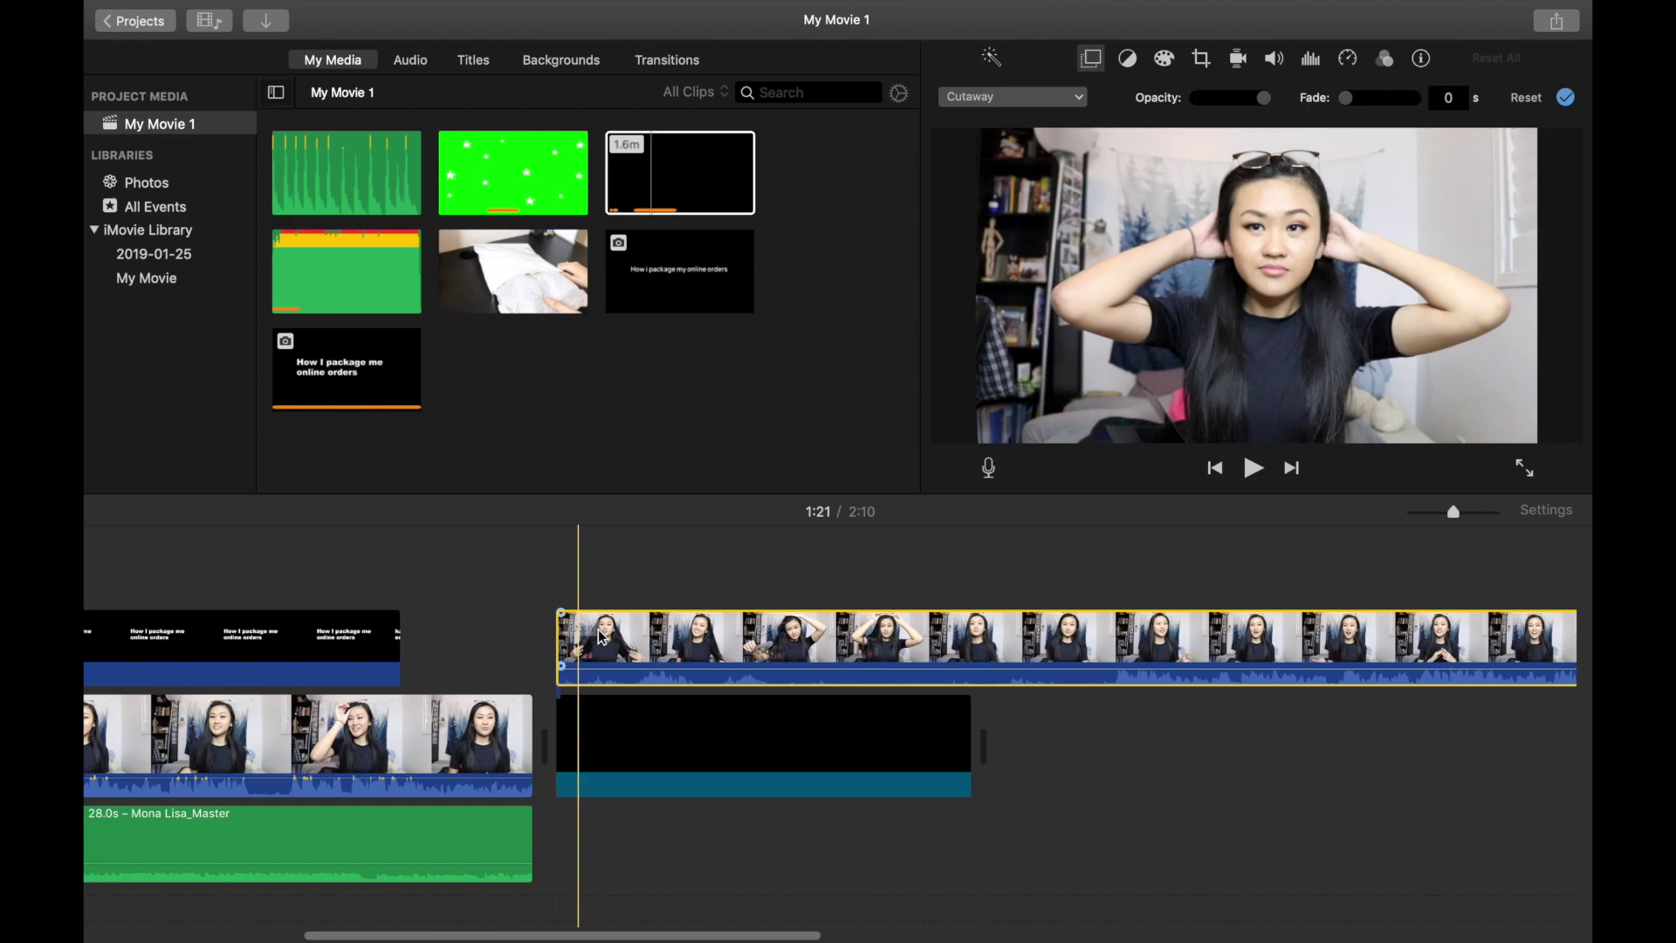
left_click(793, 642)
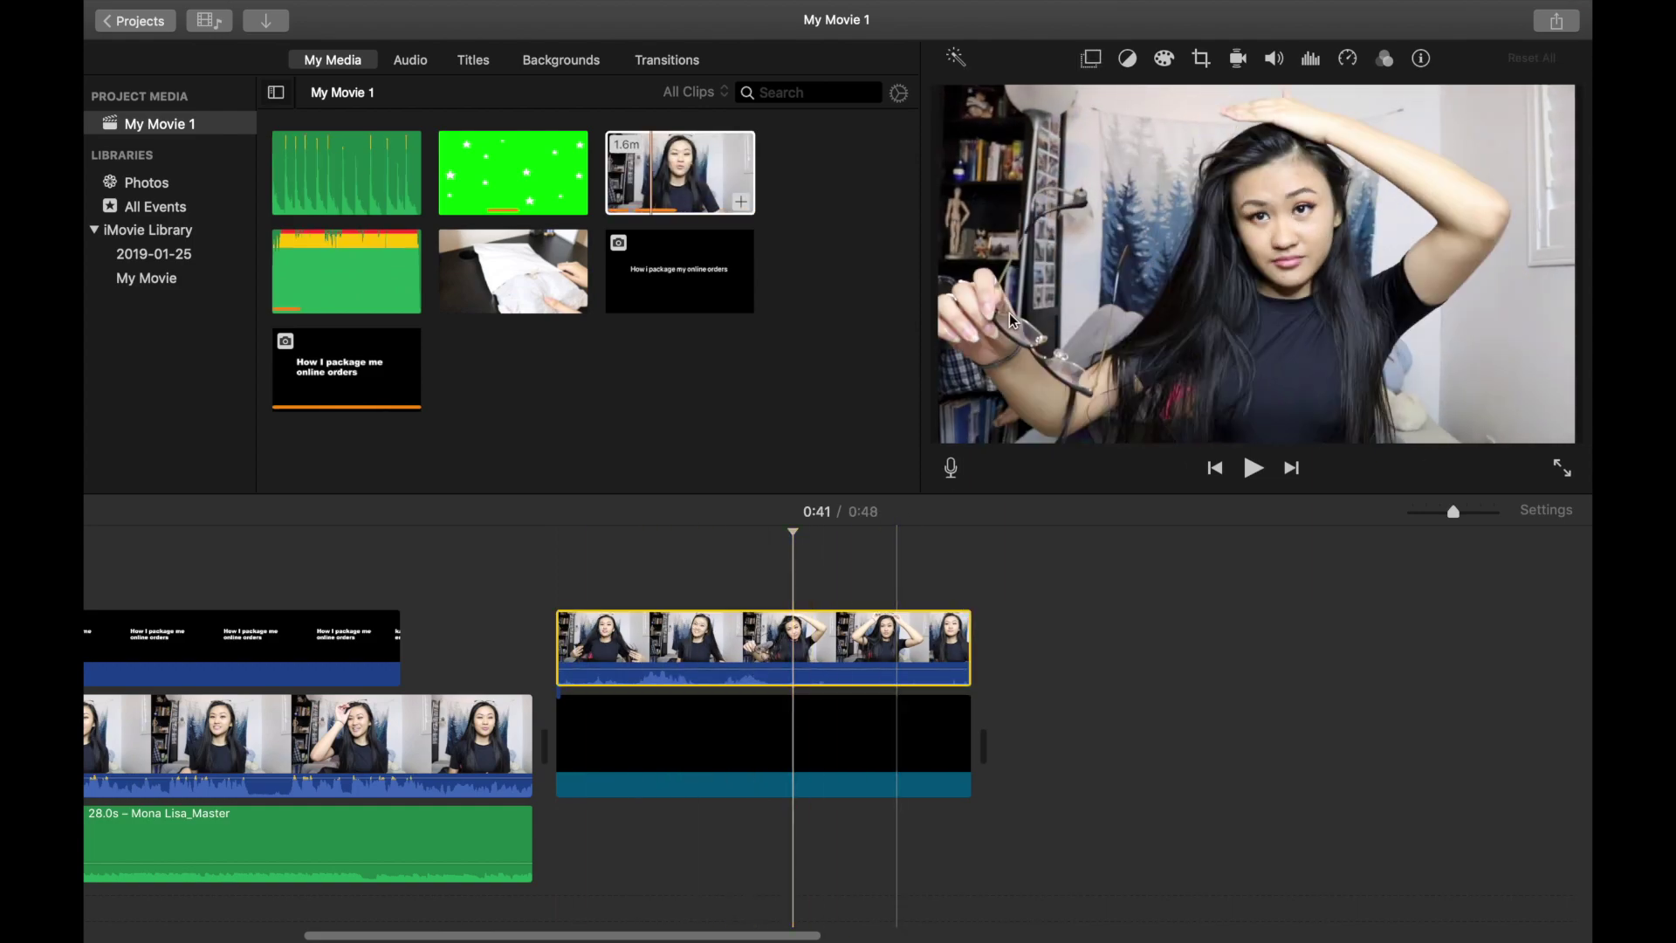
Step: Make the talking clip above the black background Picture in Picture, enlarged to fill about the upper-left quarter of the frame
left_click(1089, 63)
left_click(1009, 99)
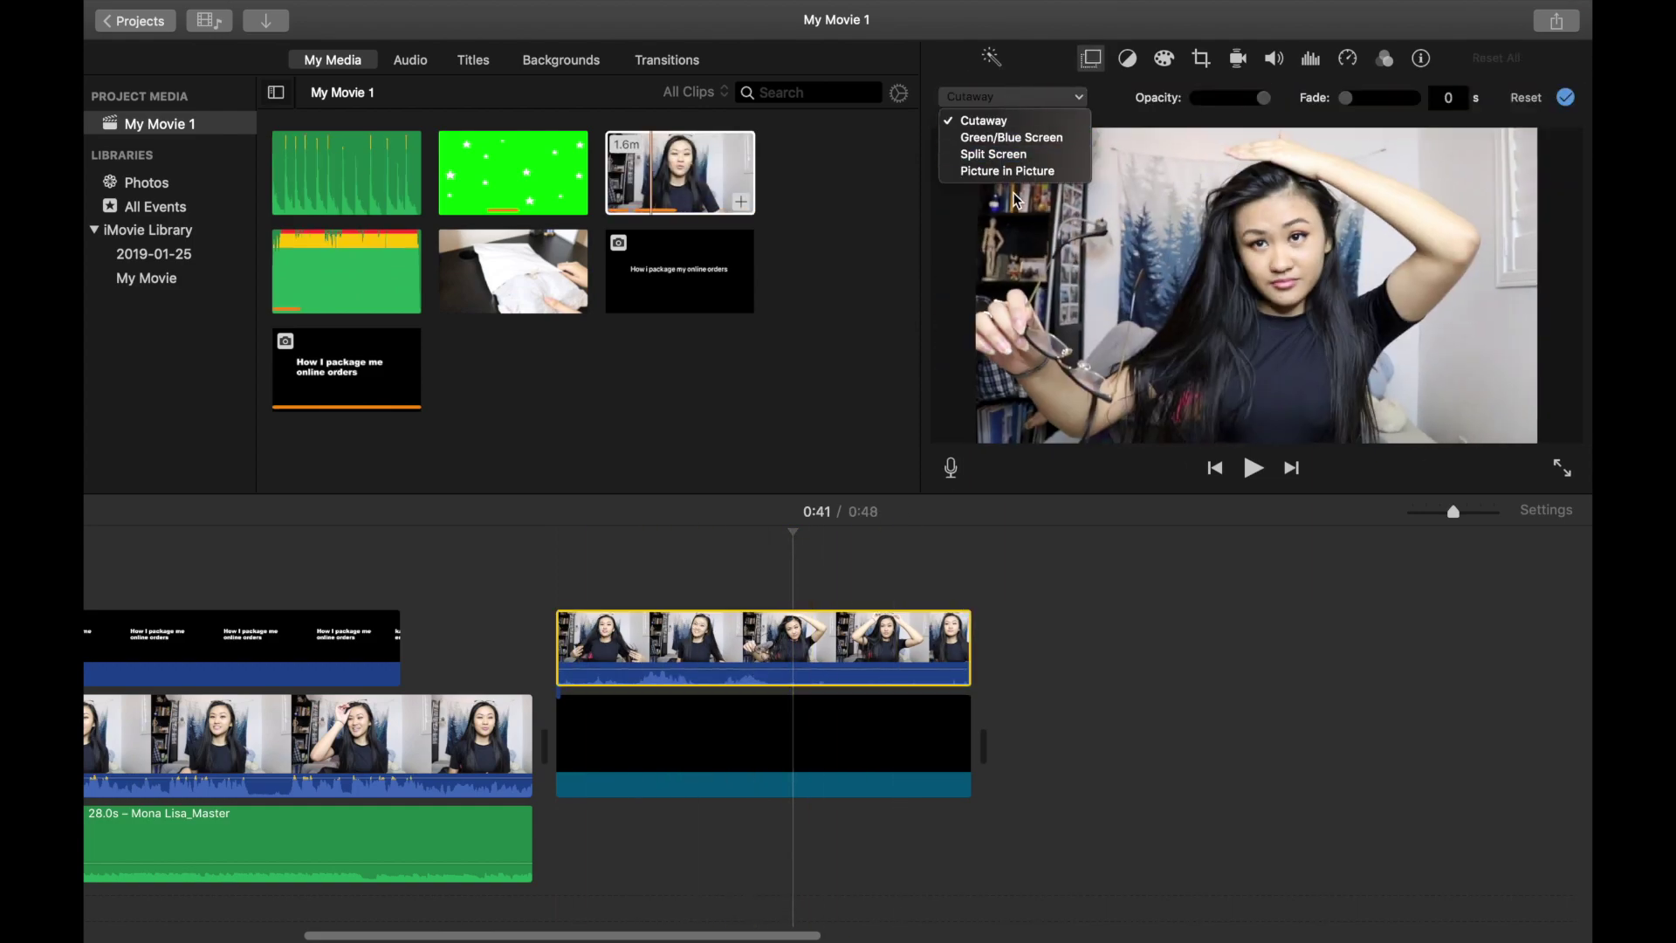
left_click(1012, 173)
left_click(879, 591)
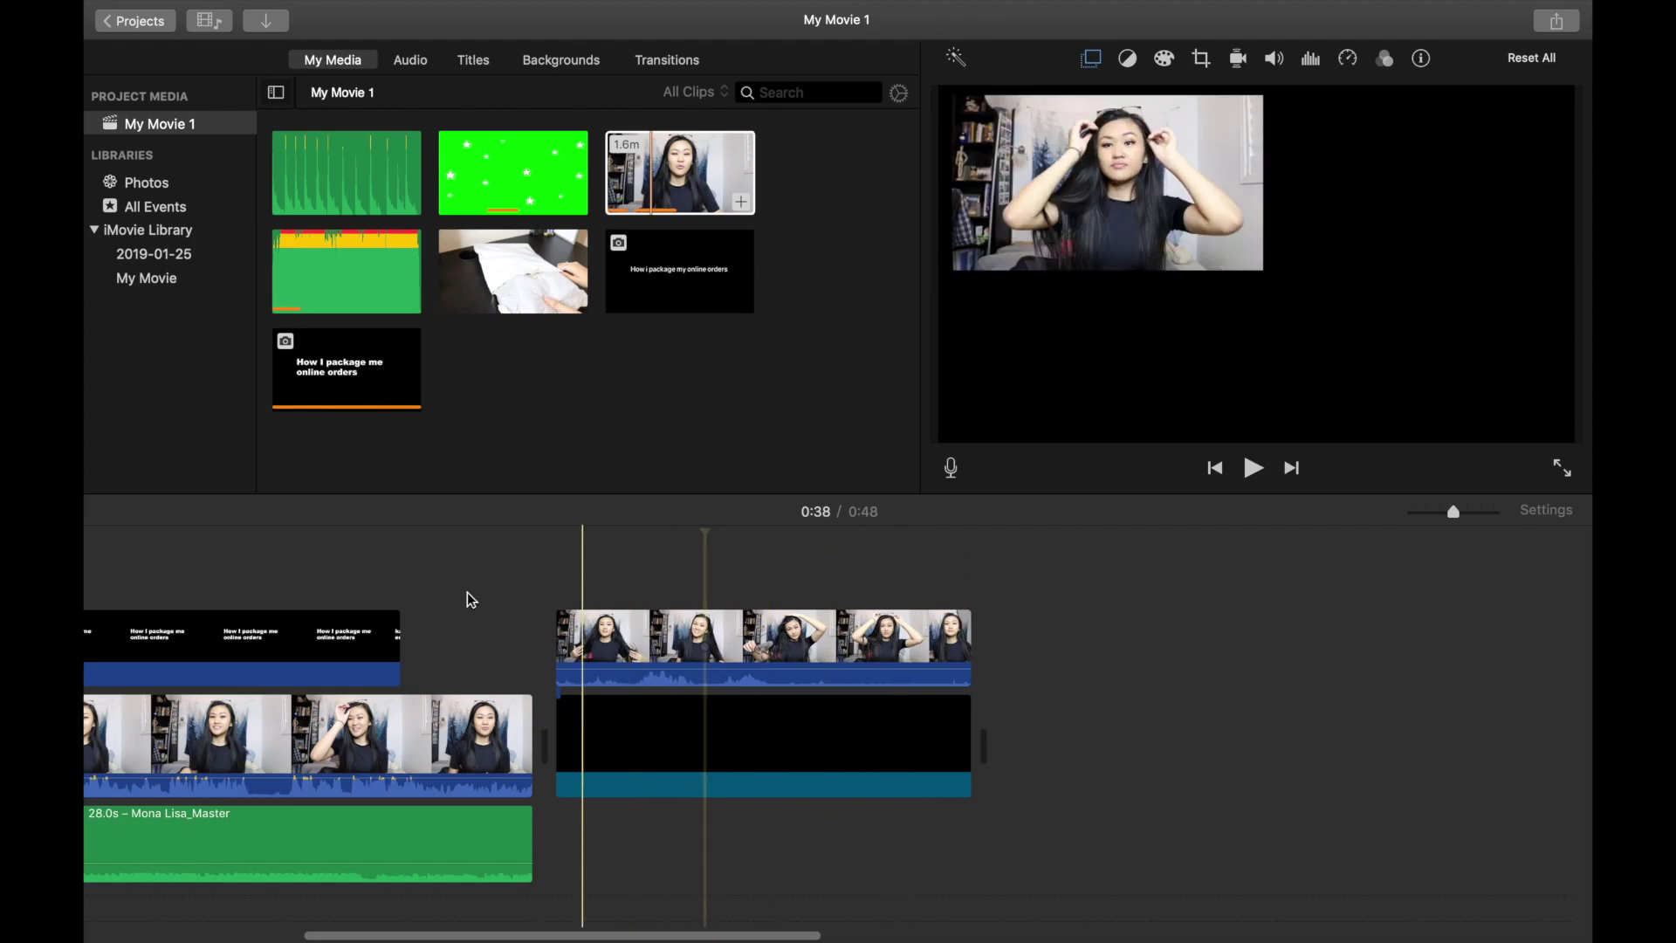
scroll(468, 594, "left", 10)
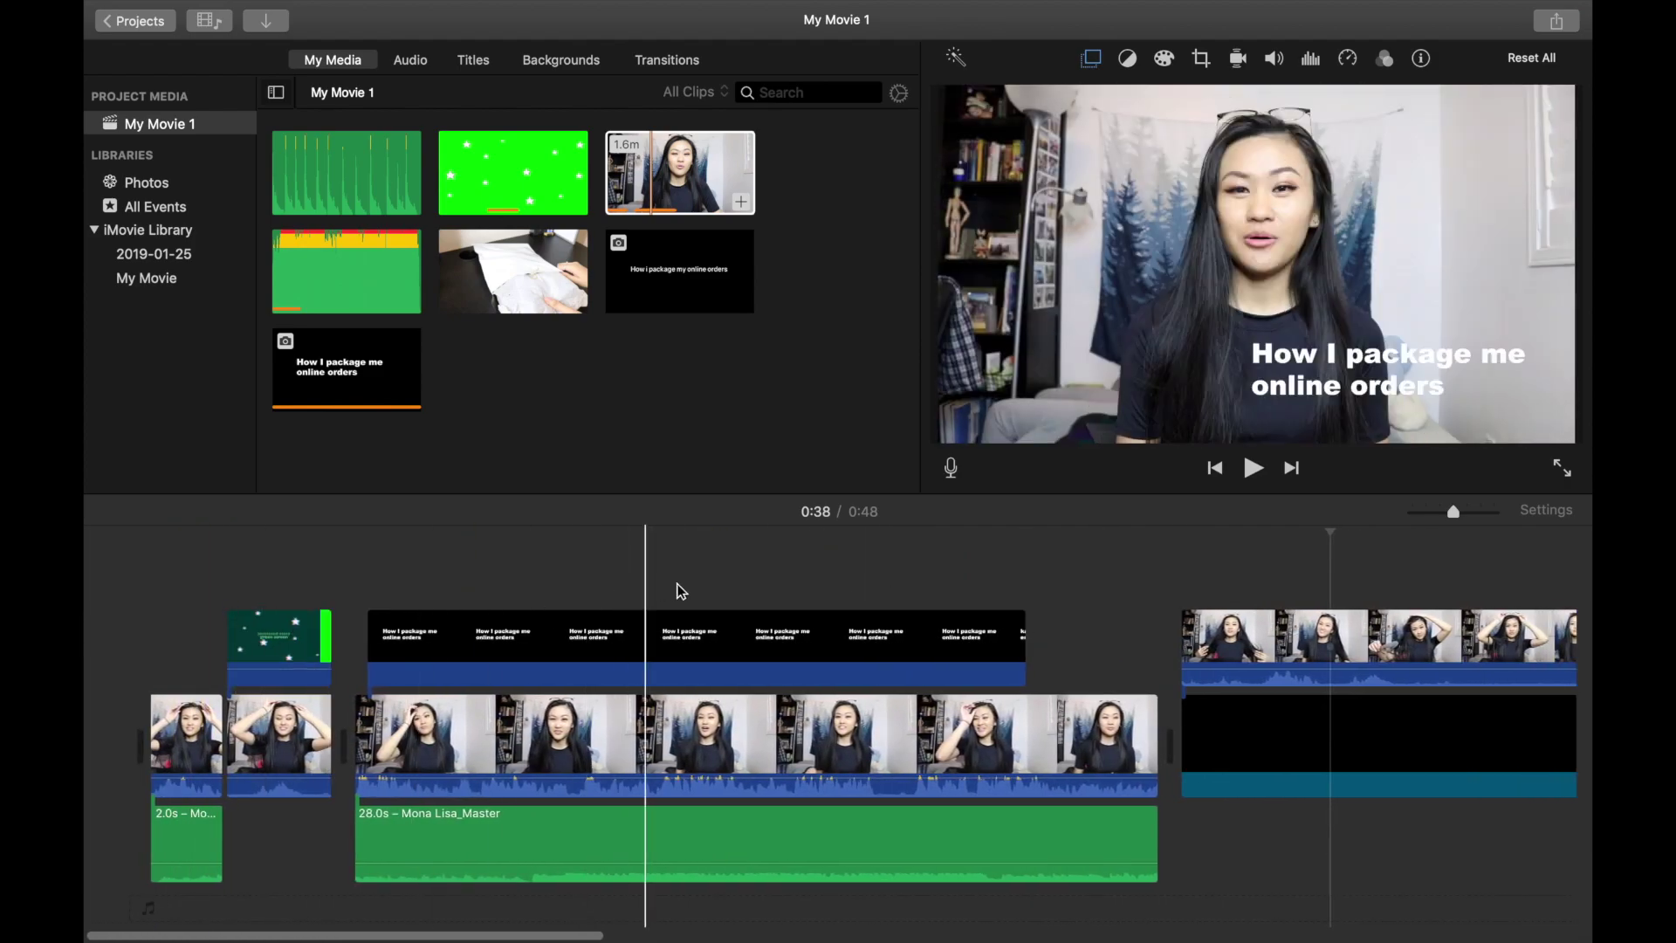
key("super+minus")
left_click(862, 623)
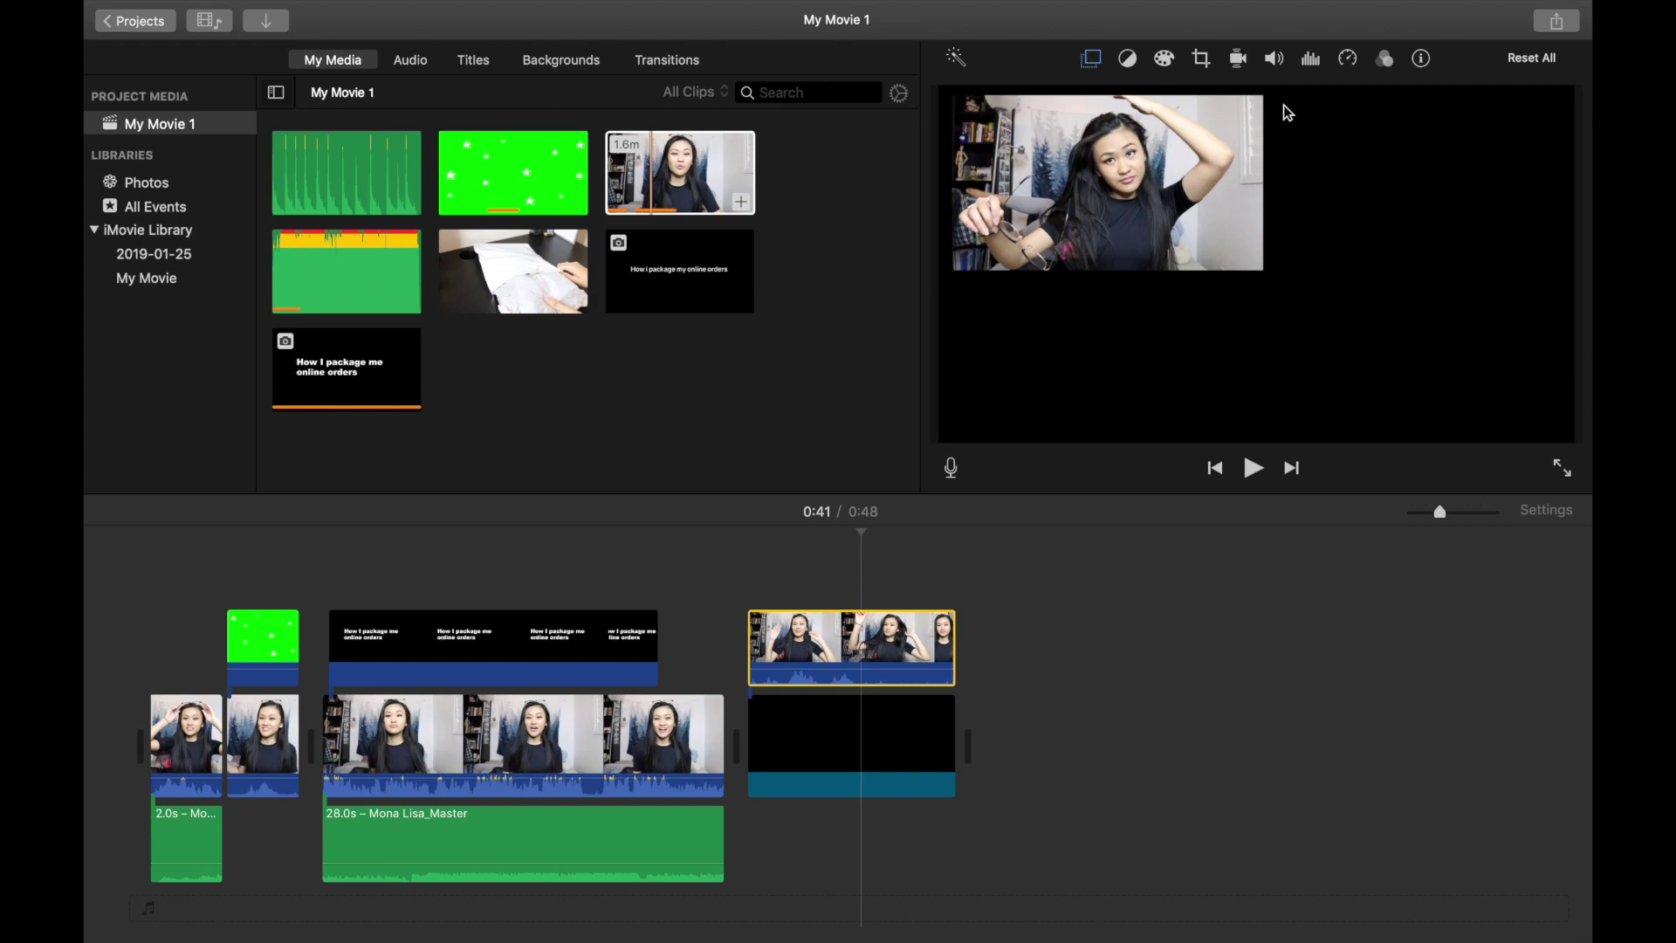
Step: Export the movie as a file titled 1, going through the resolution and quality options
left_click(1556, 20)
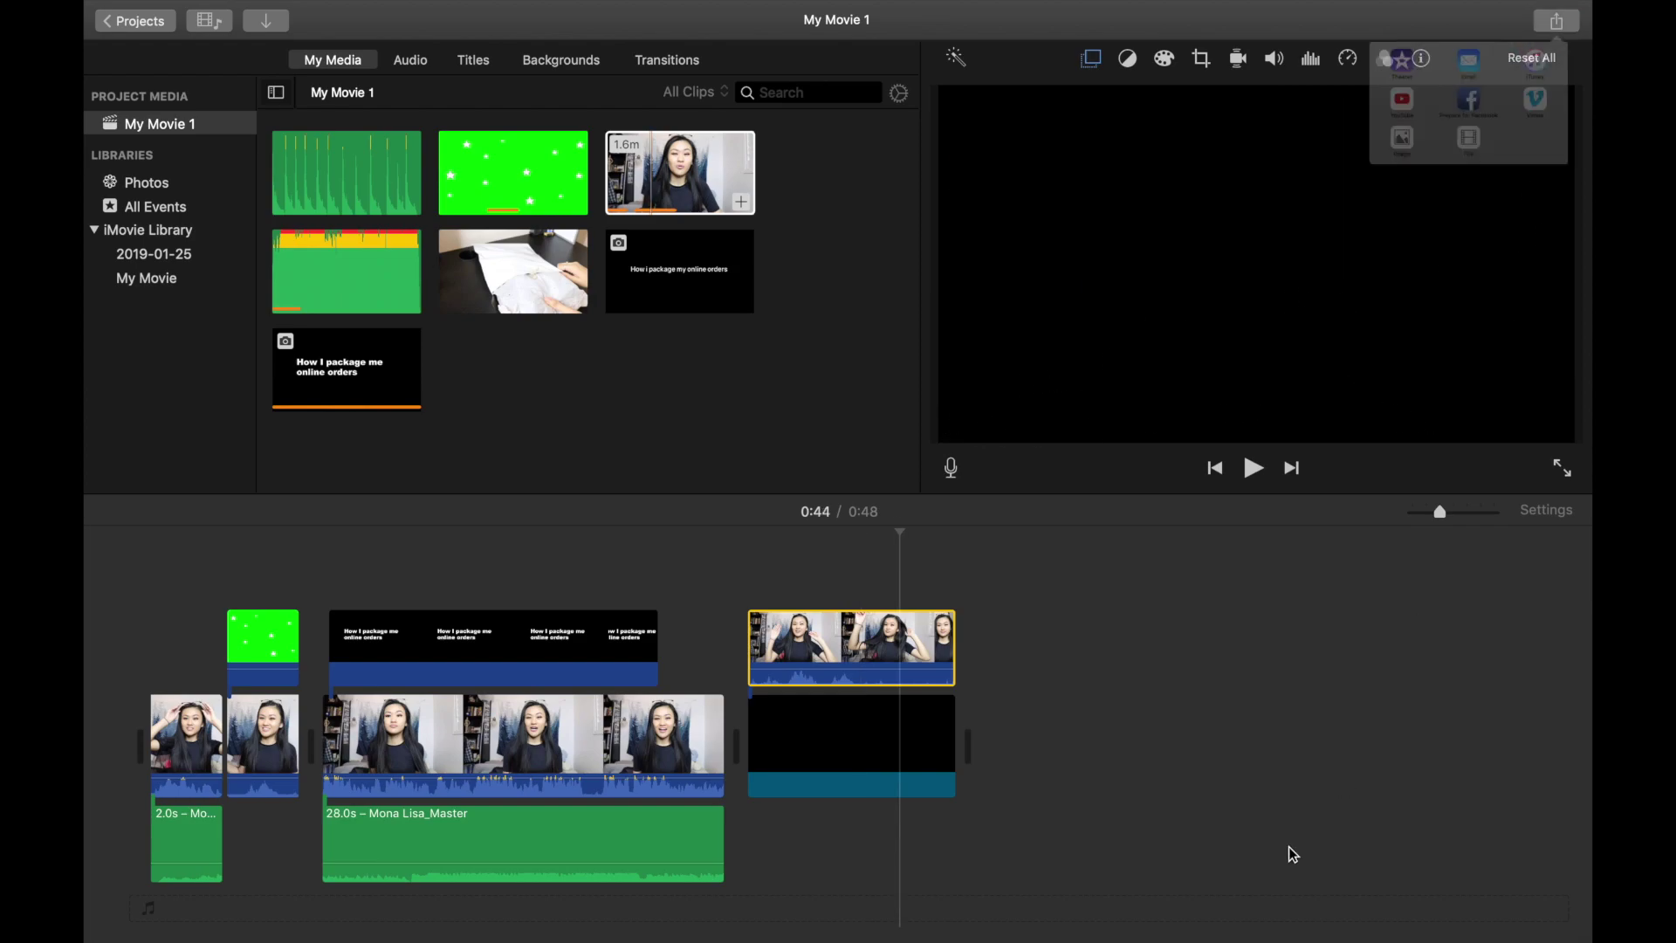
left_click(863, 340)
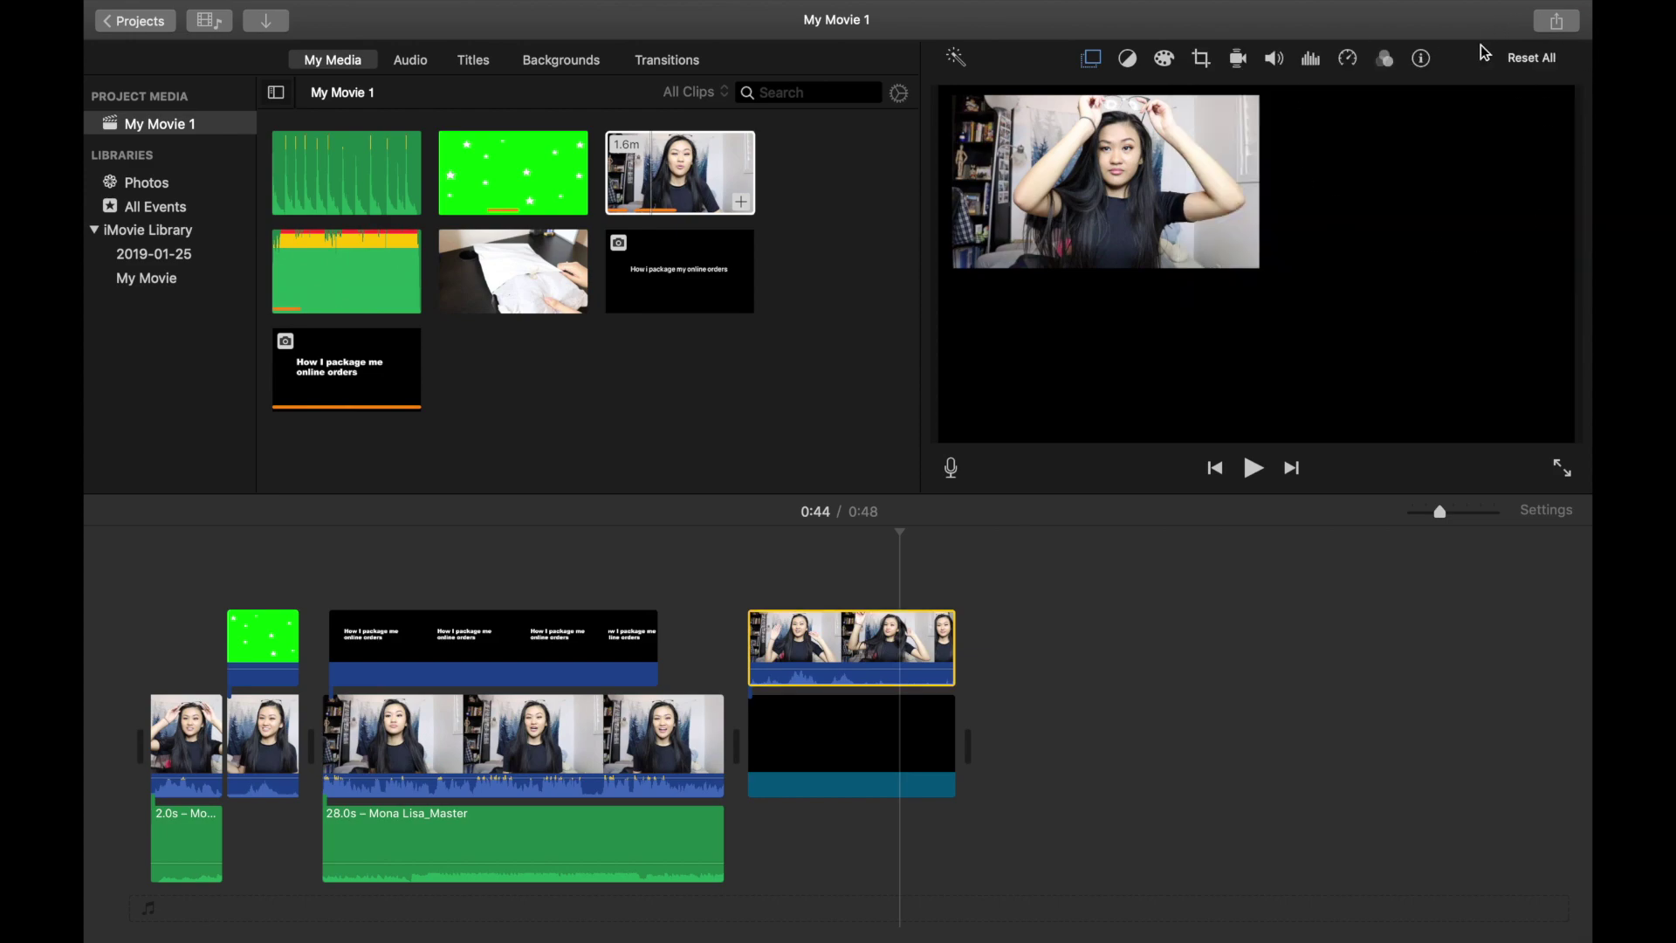
left_click(1556, 21)
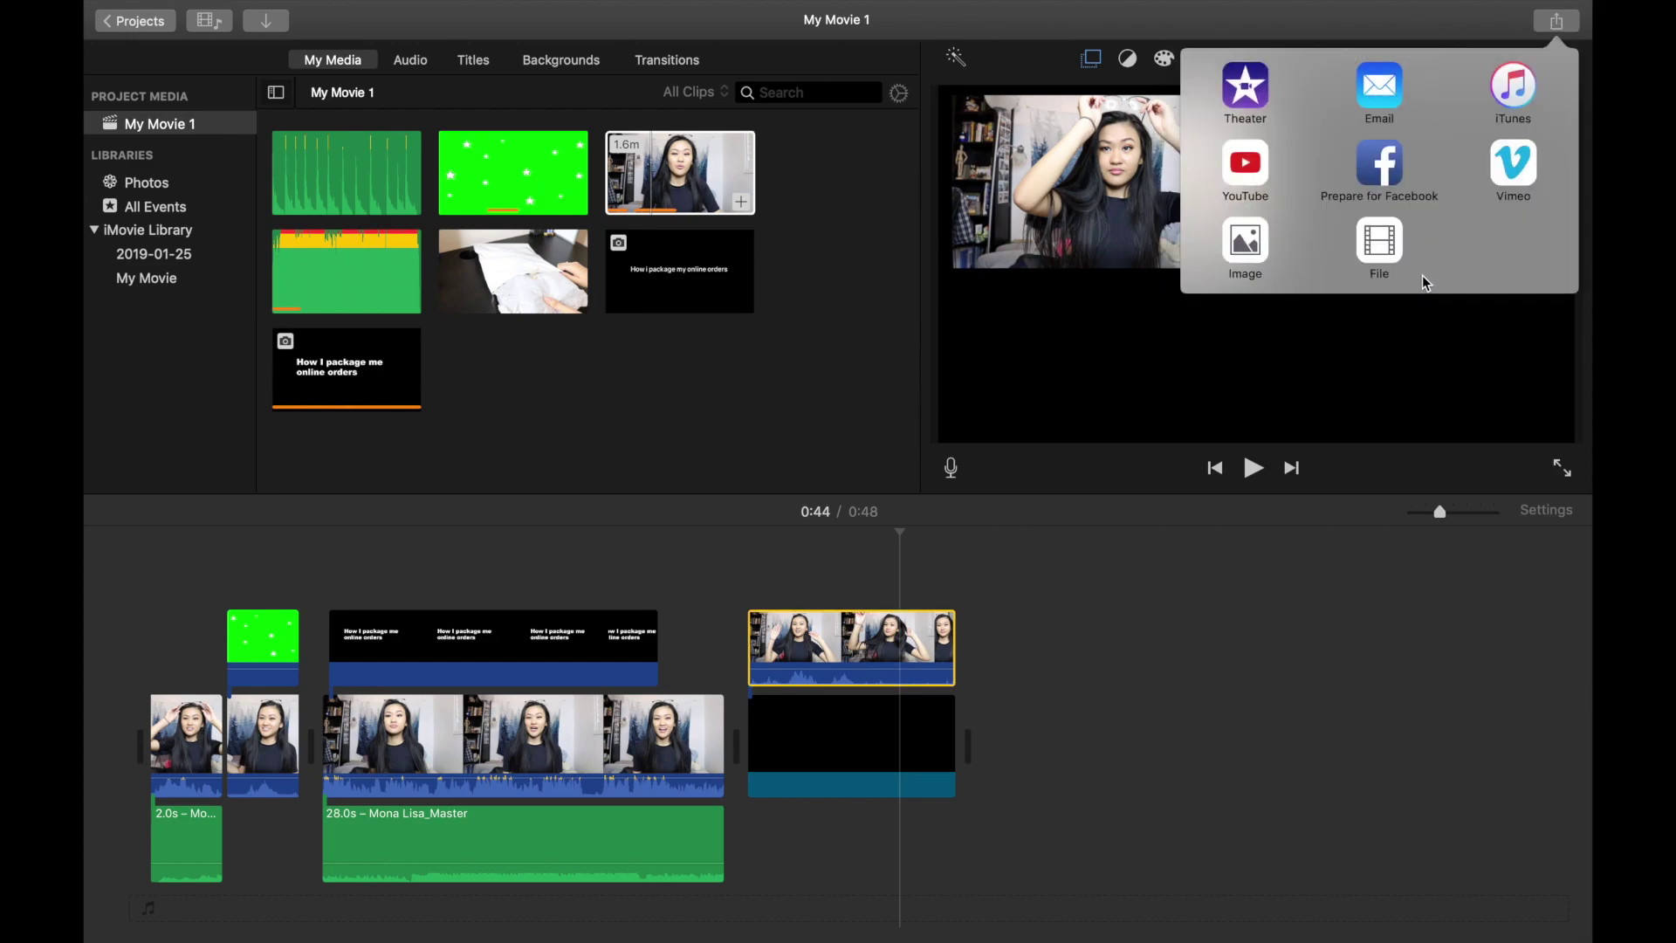
left_click(1428, 269)
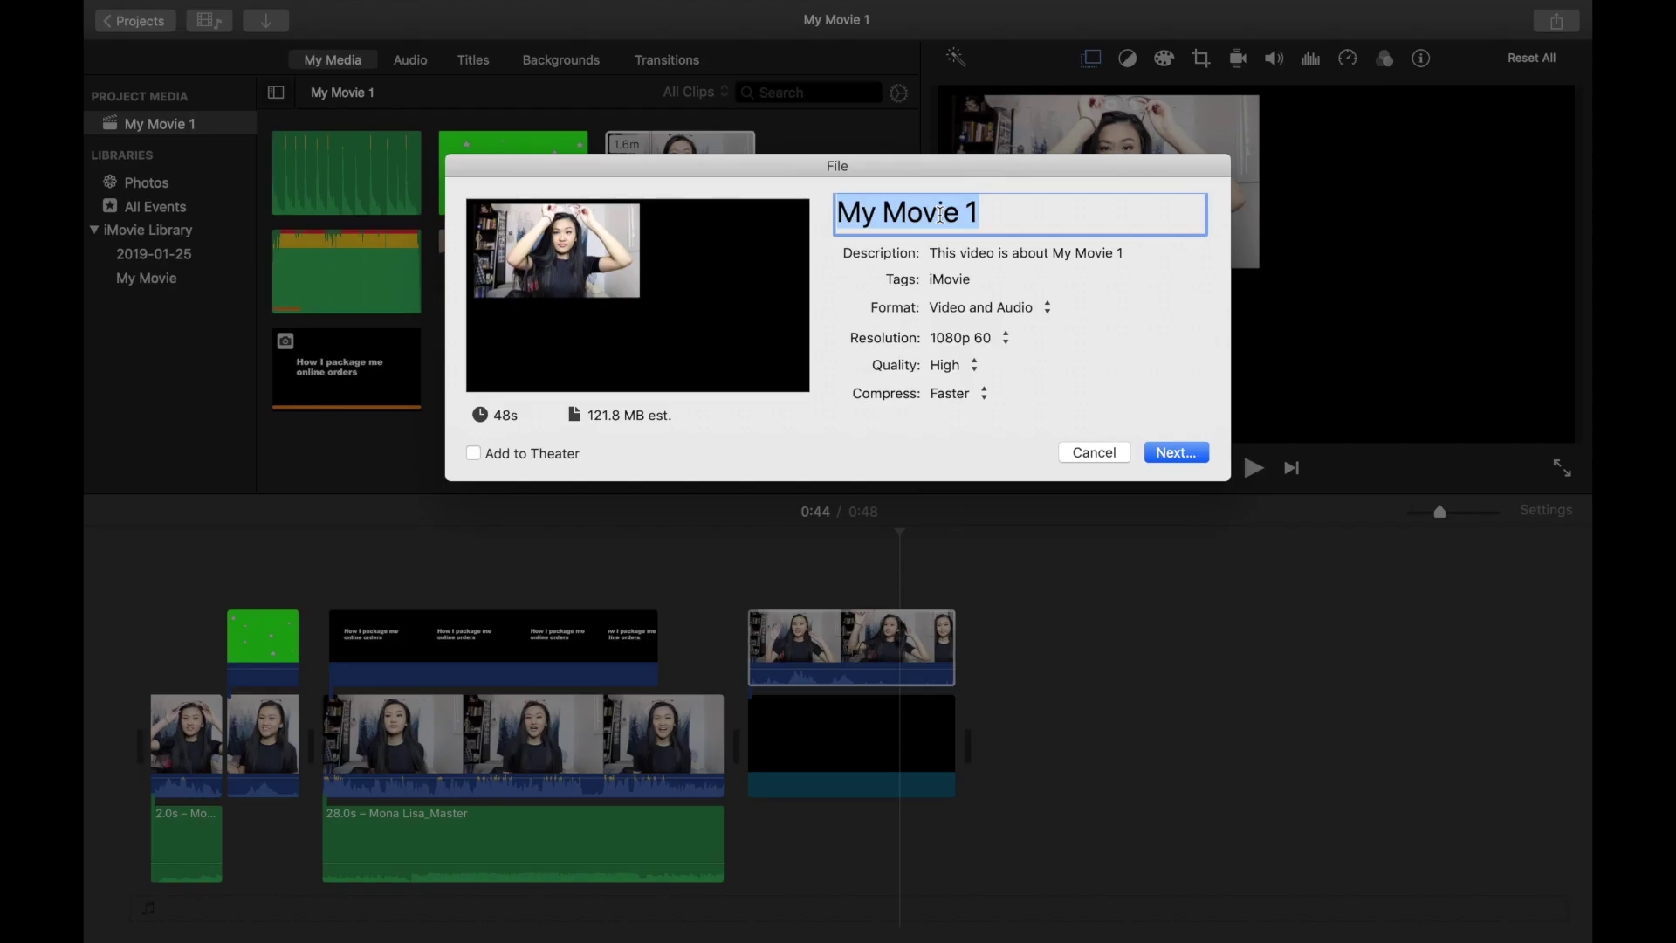
type("1")
left_click(981, 349)
left_click(932, 449)
left_click(954, 363)
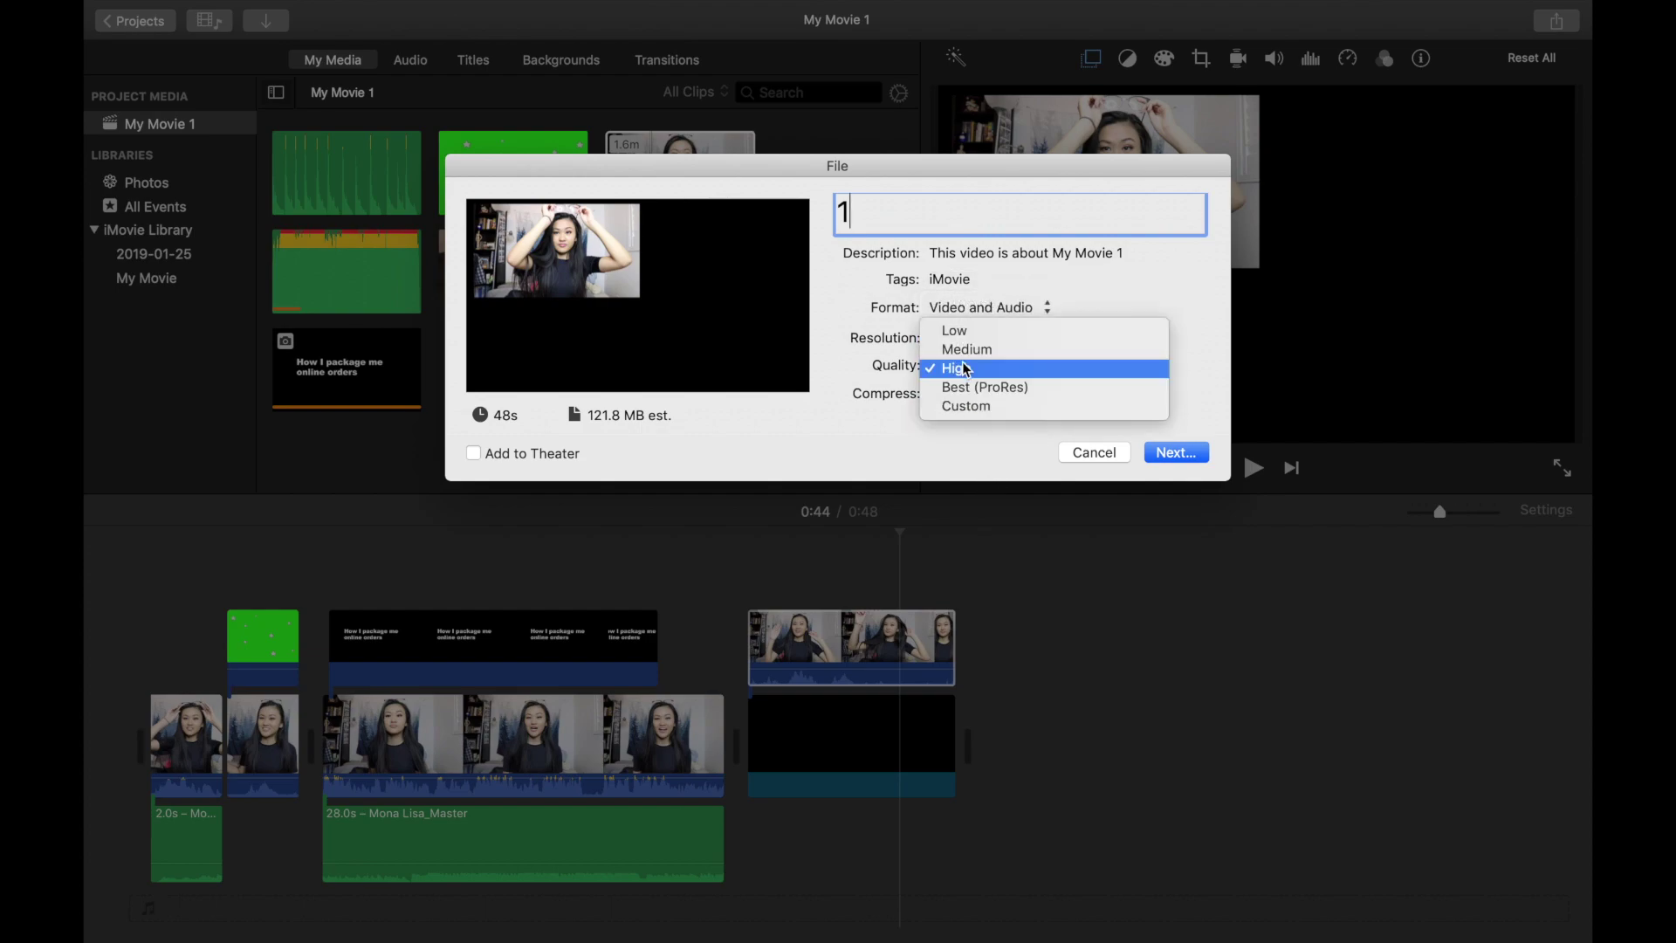
left_click(993, 384)
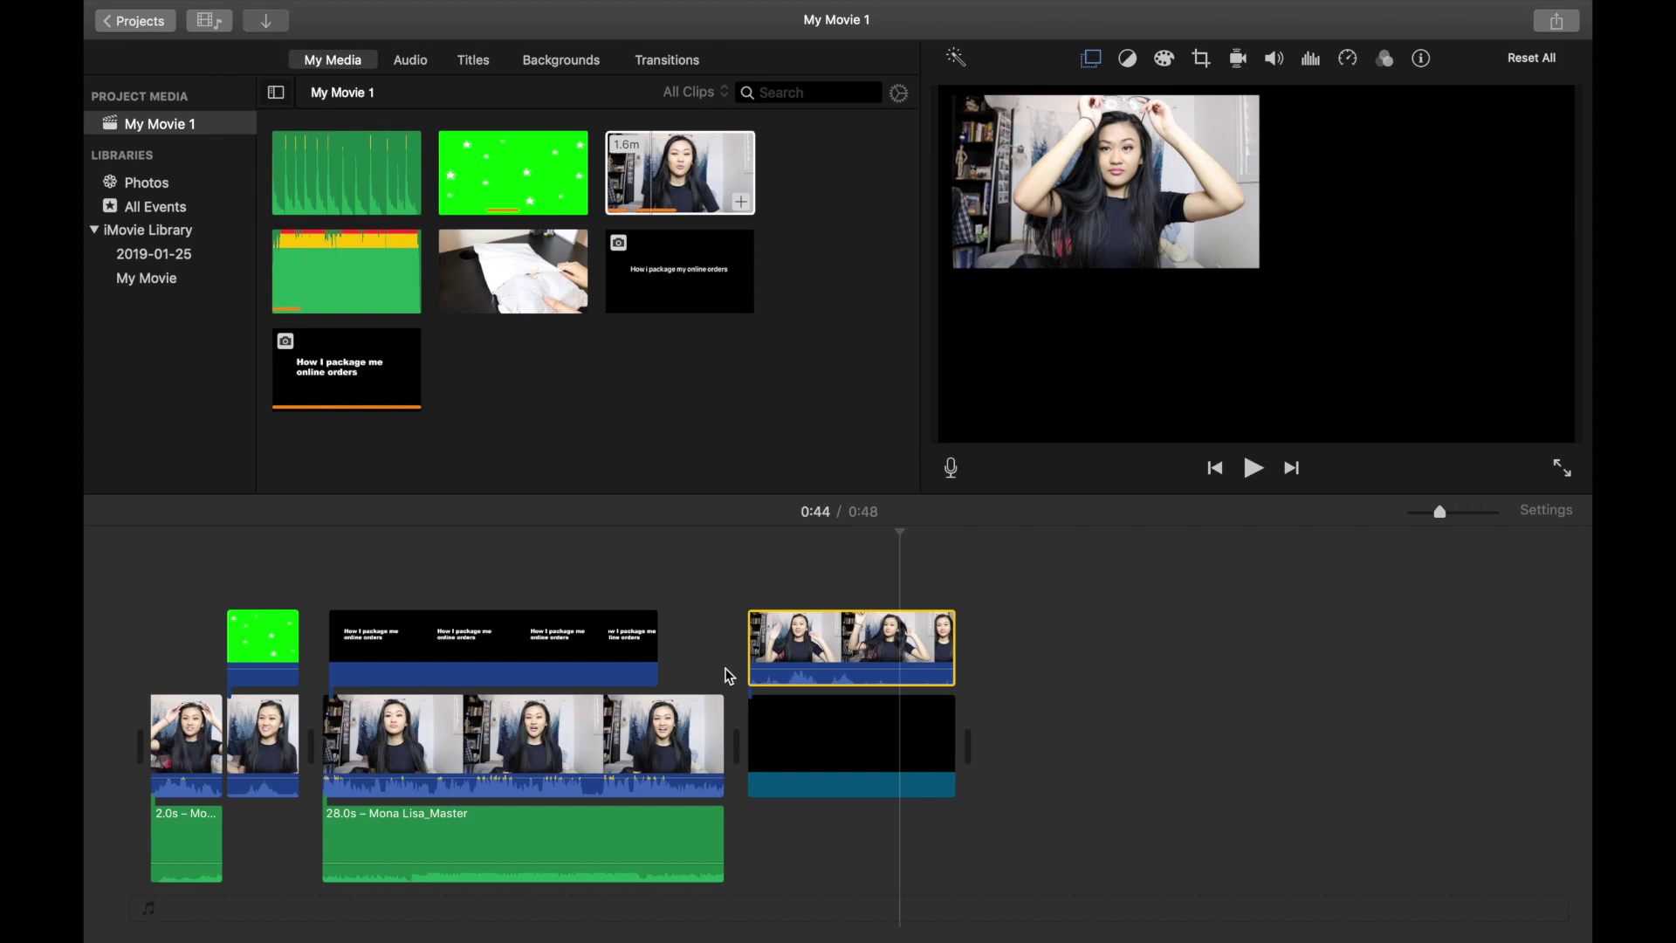
Step: Append the exported movie clip after the black background and layer the talking footage above its black section
left_click_drag(513, 371, 1043, 658)
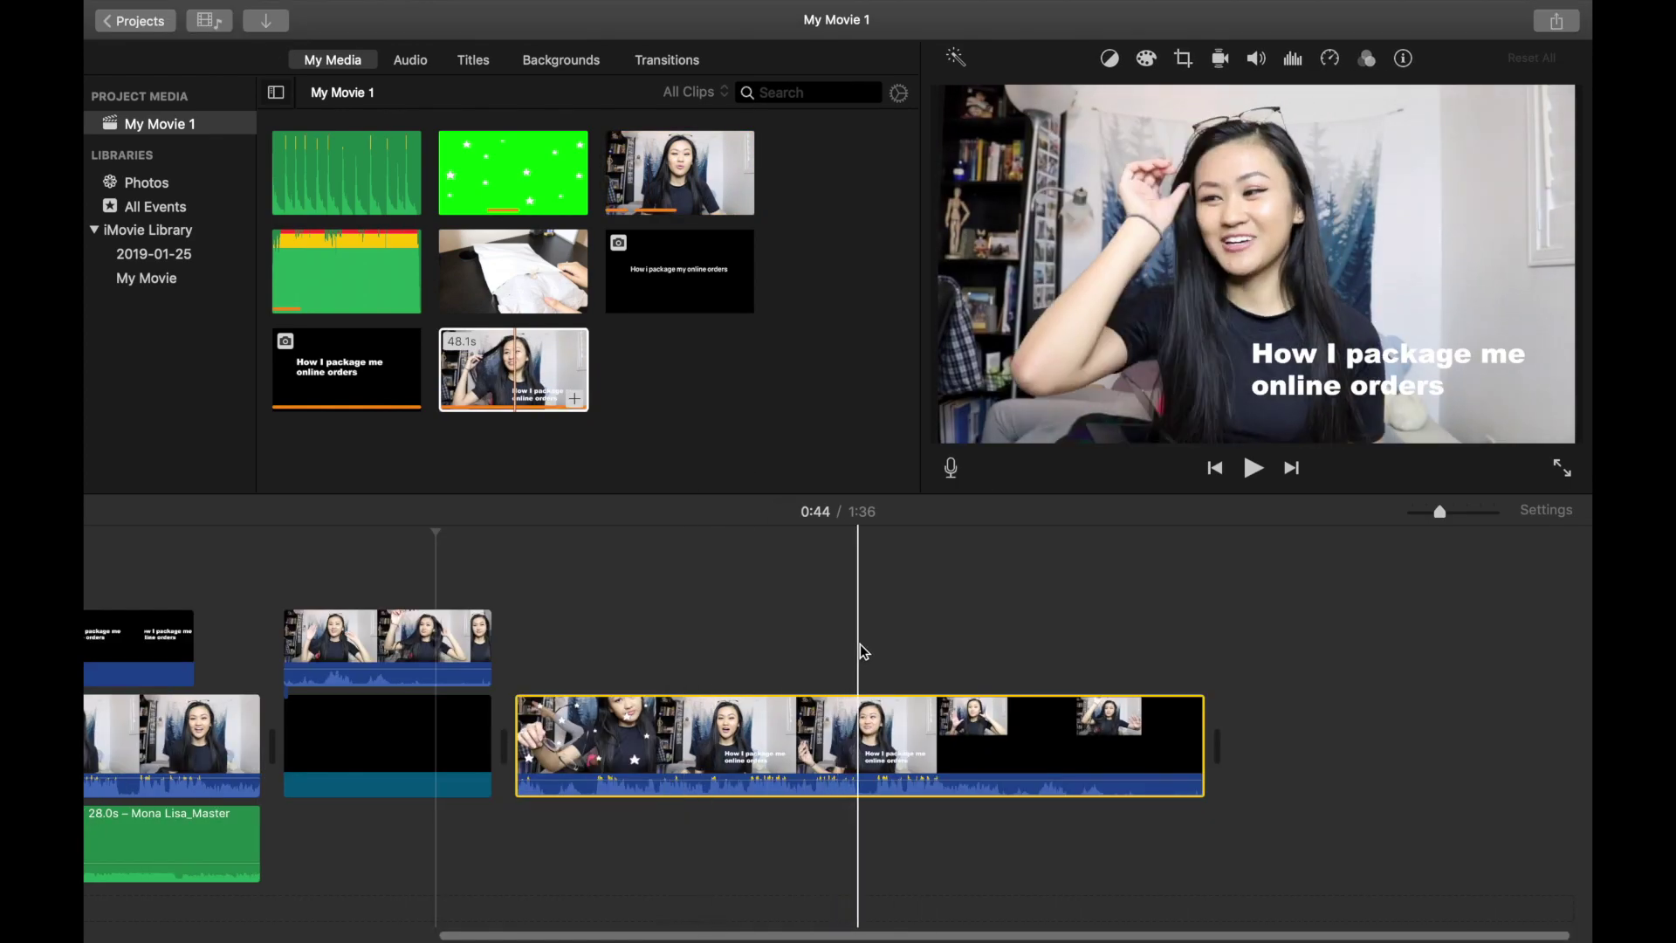
left_click(982, 676)
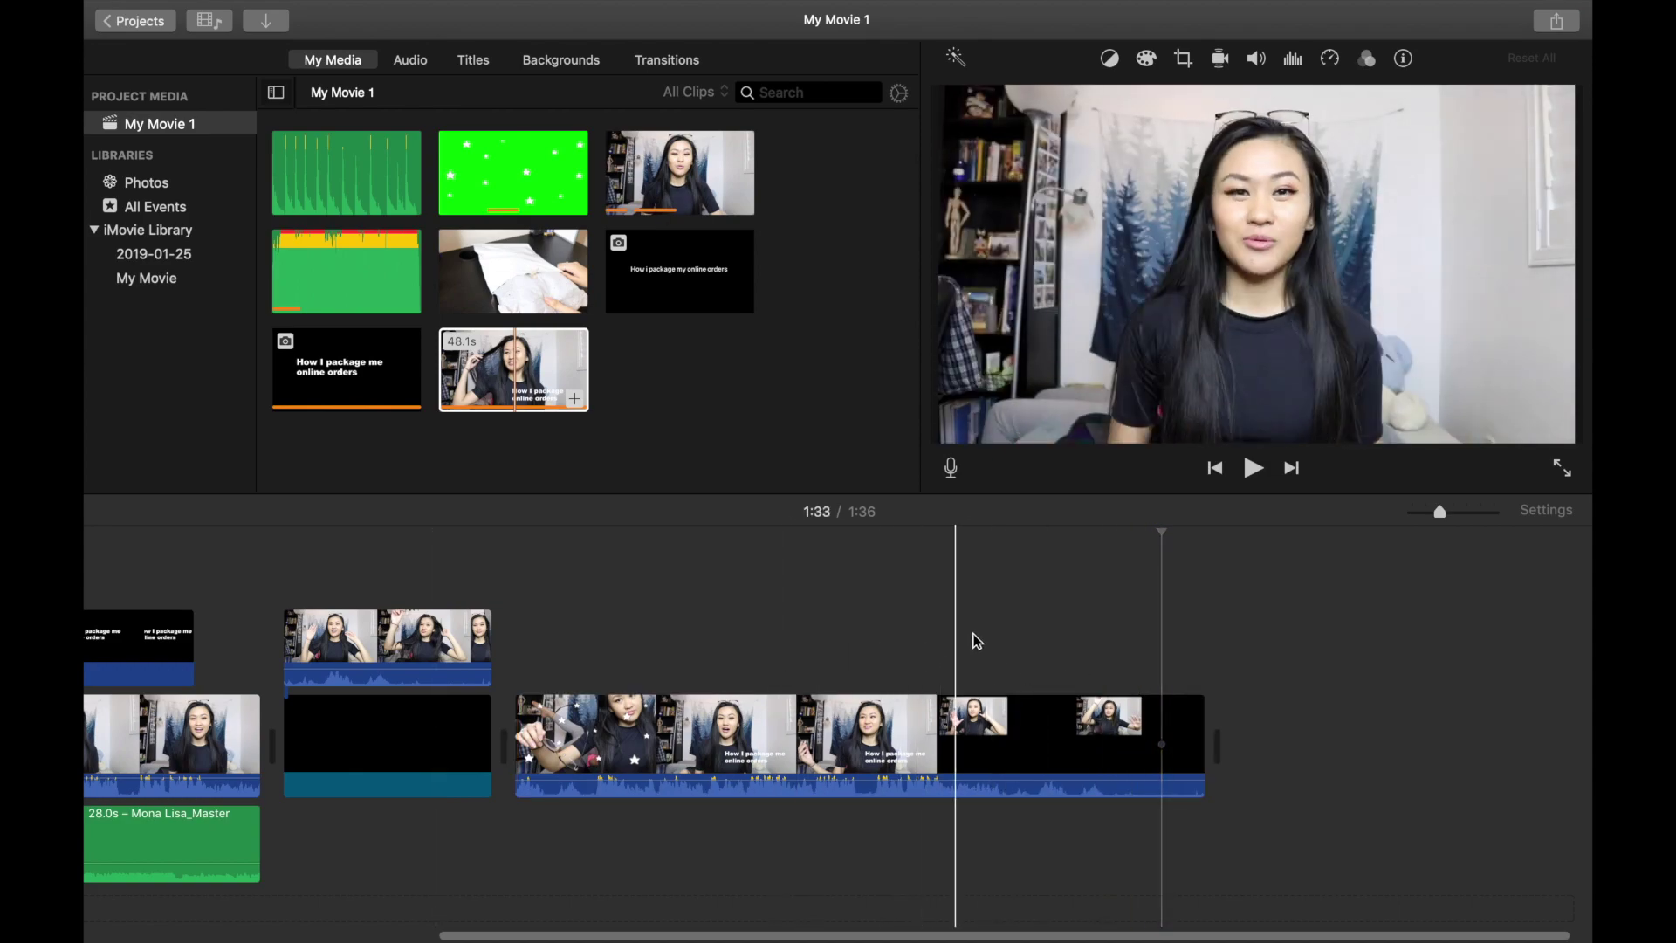
left_click_drag(672, 174, 1096, 568)
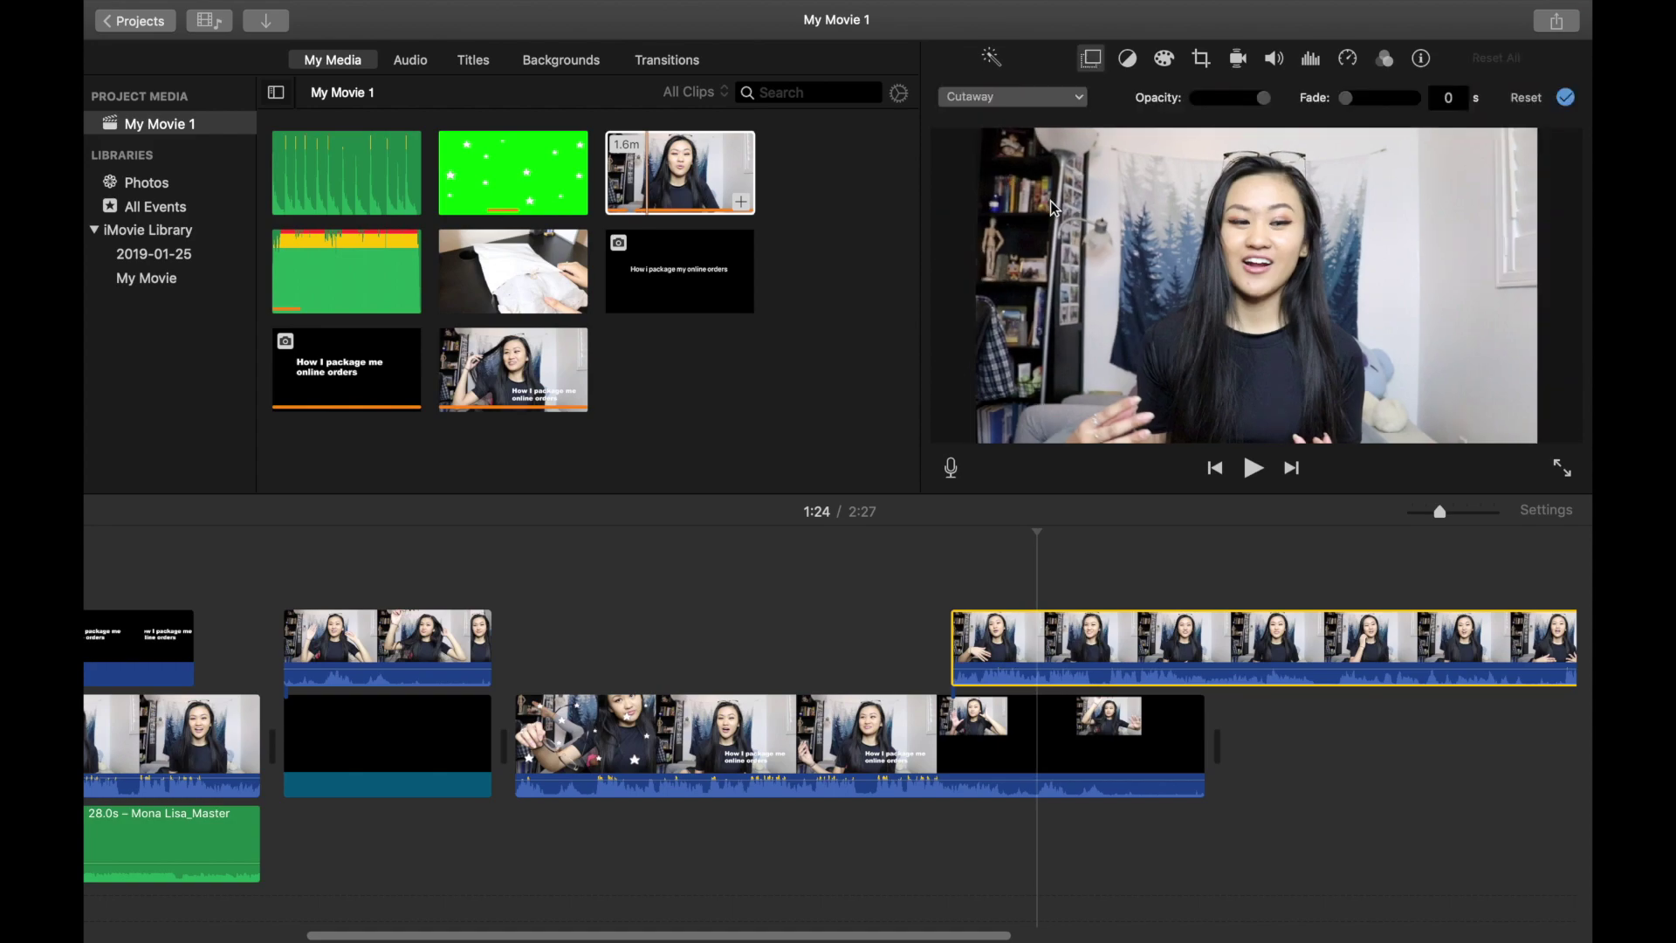
Step: Make the new overlay Picture in Picture in the frame's upper-right quarter and trim it to the exported clip's end
left_click(1026, 97)
left_click(1021, 172)
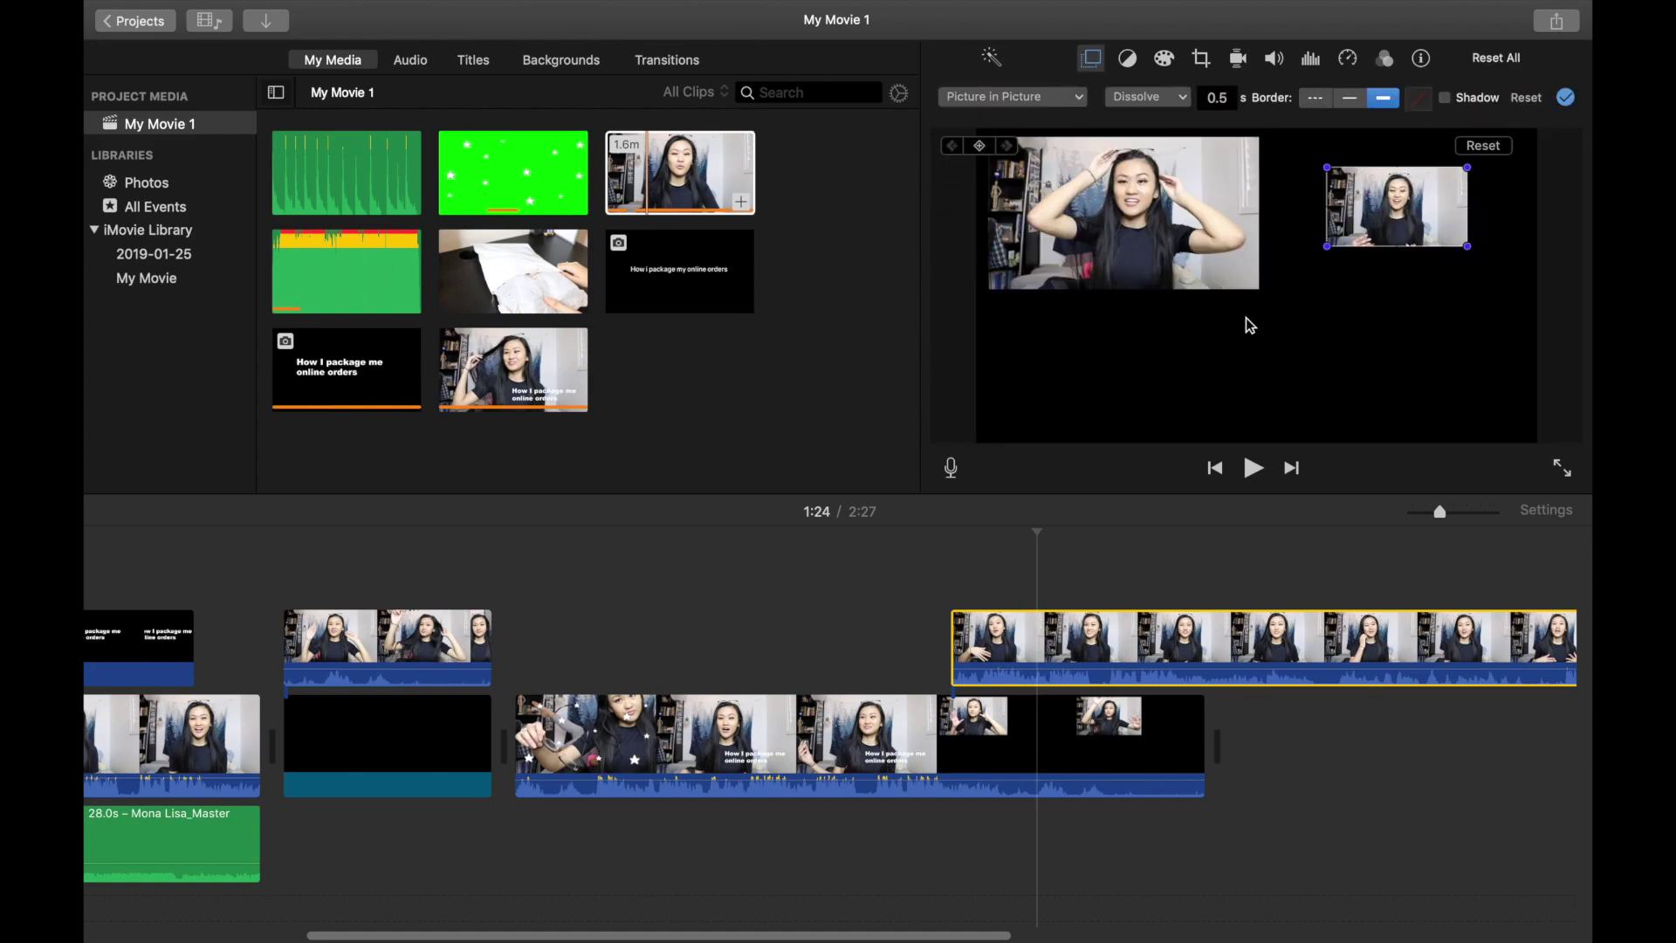
left_click_drag(1353, 211, 1510, 284)
left_click_drag(1468, 229, 1460, 230)
left_click_drag(1529, 285, 1534, 288)
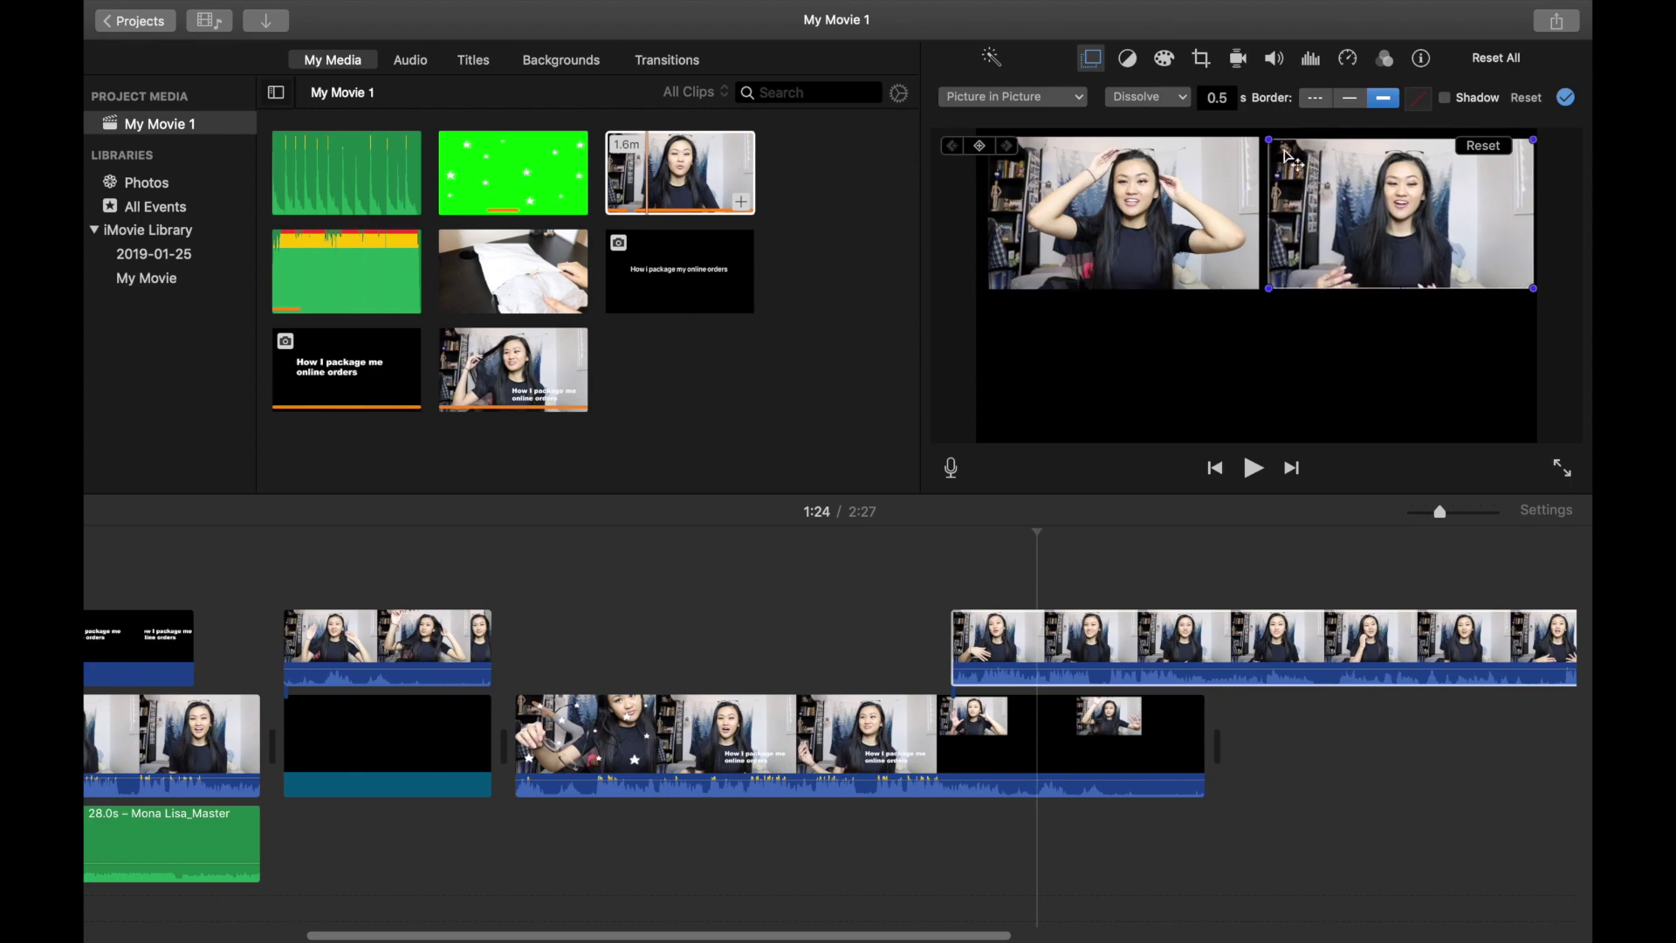
left_click(1370, 213)
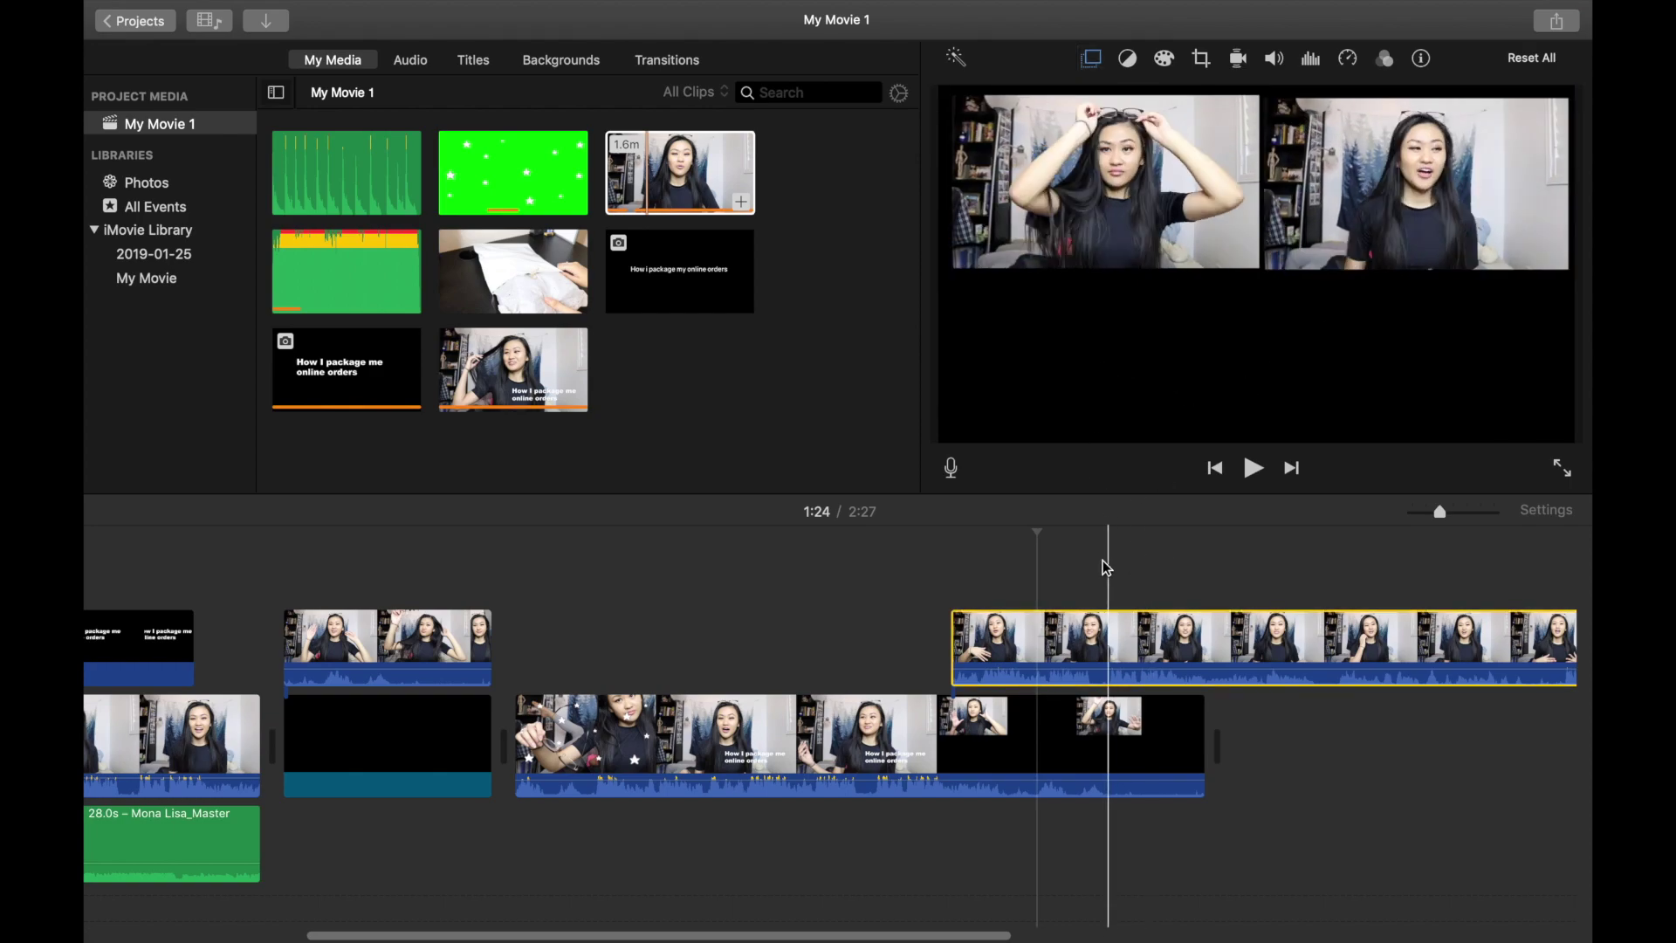
left_click(1222, 660)
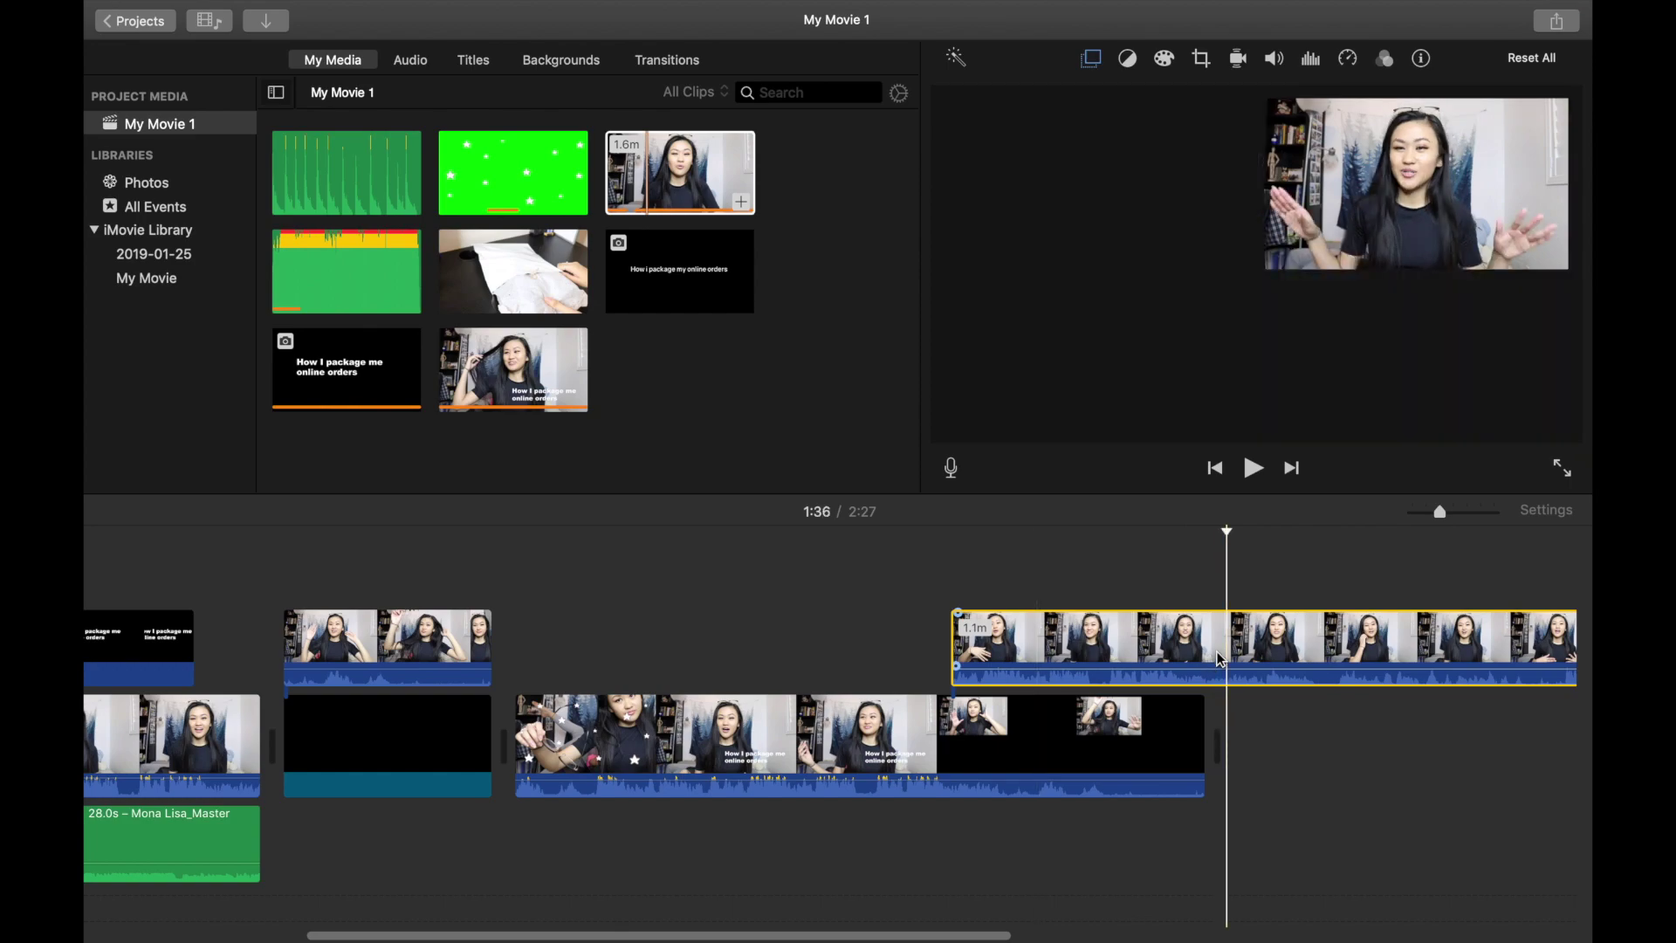
key("super+z")
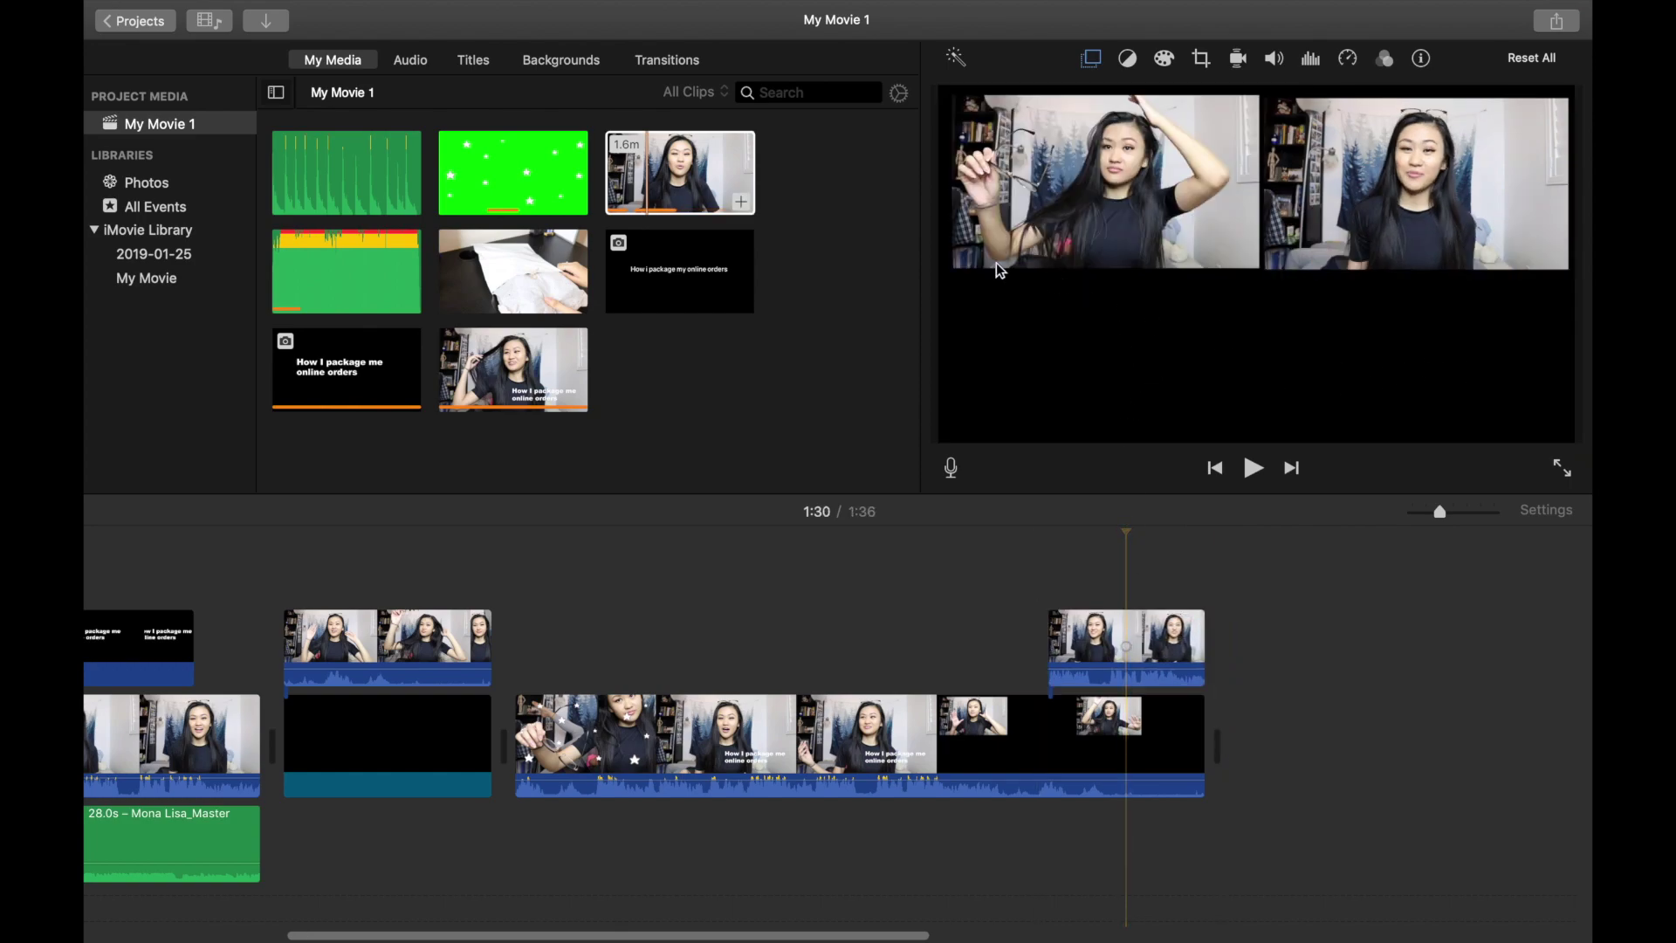
Step: Layer the "How i package my online orders" title image above the exported clip at about 0:58 and enlarge it as Picture in Picture
scroll(1134, 646, "left", 10)
scroll(1135, 646, "right", 8)
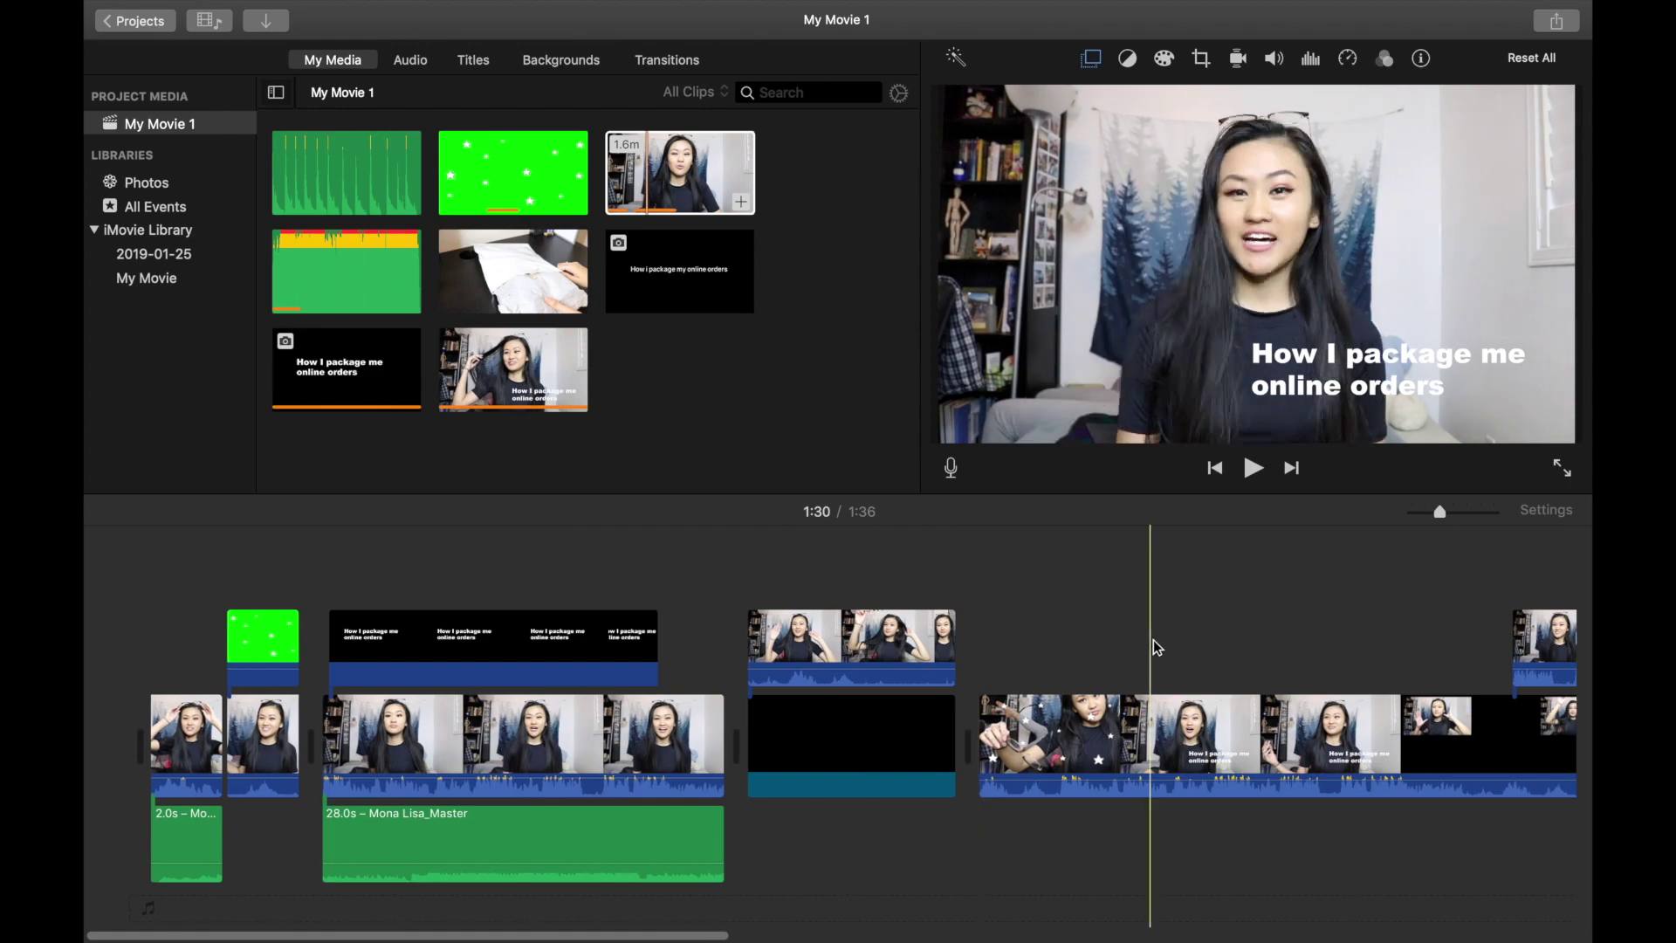
left_click(765, 555)
left_click(668, 209)
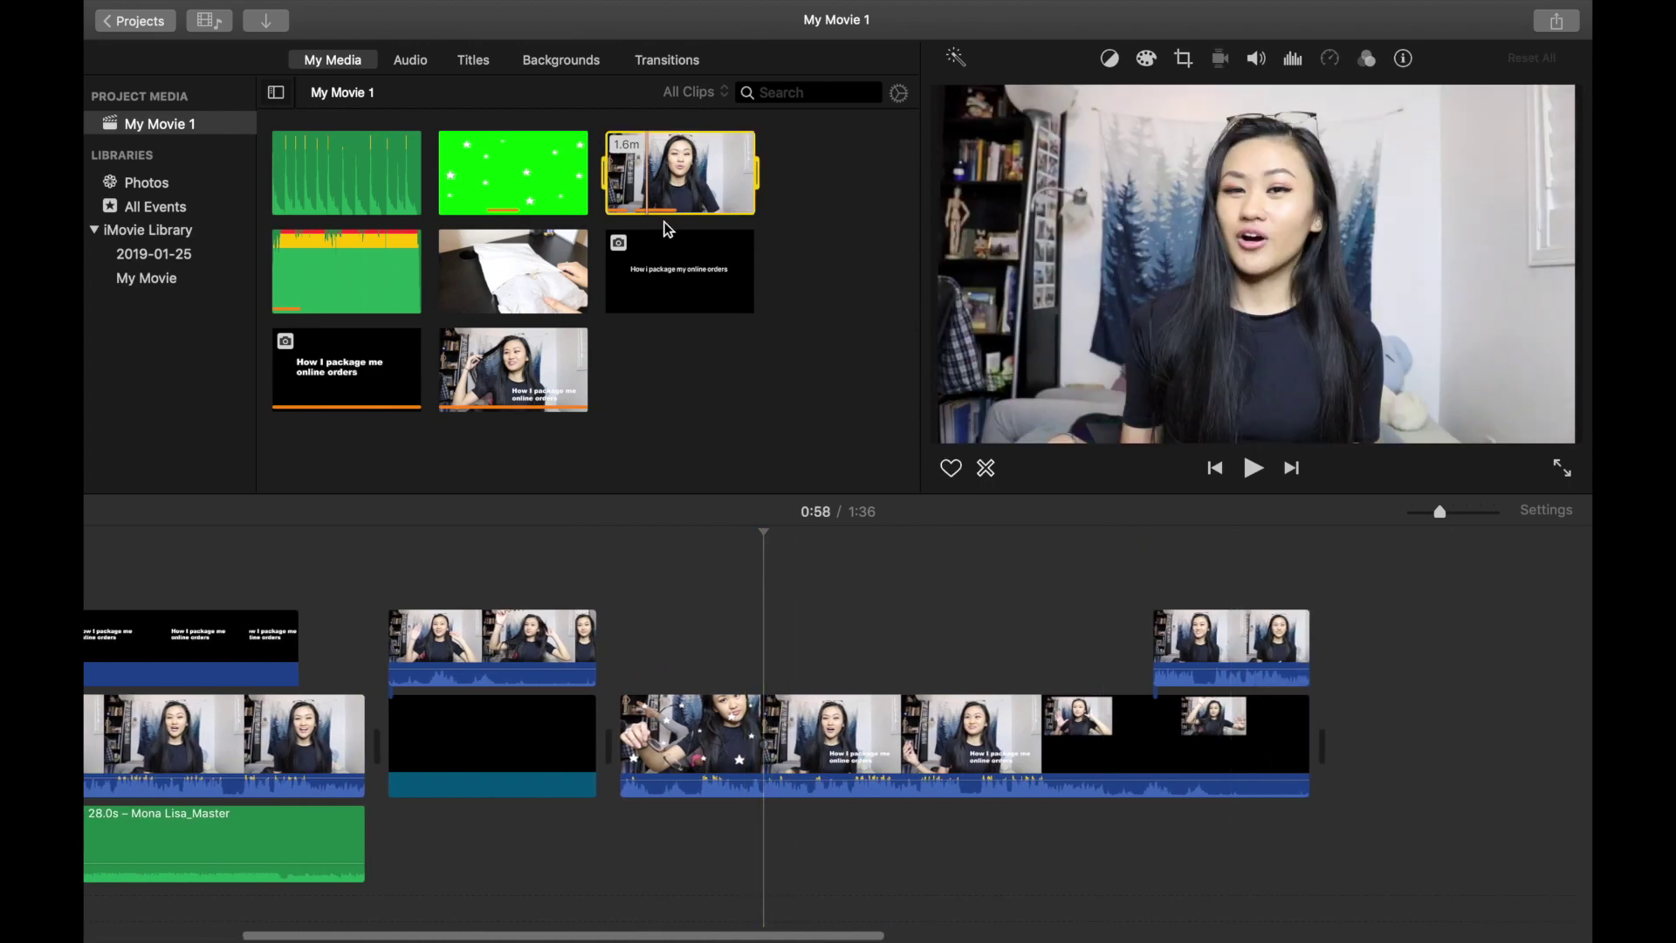
left_click_drag(721, 261, 765, 642)
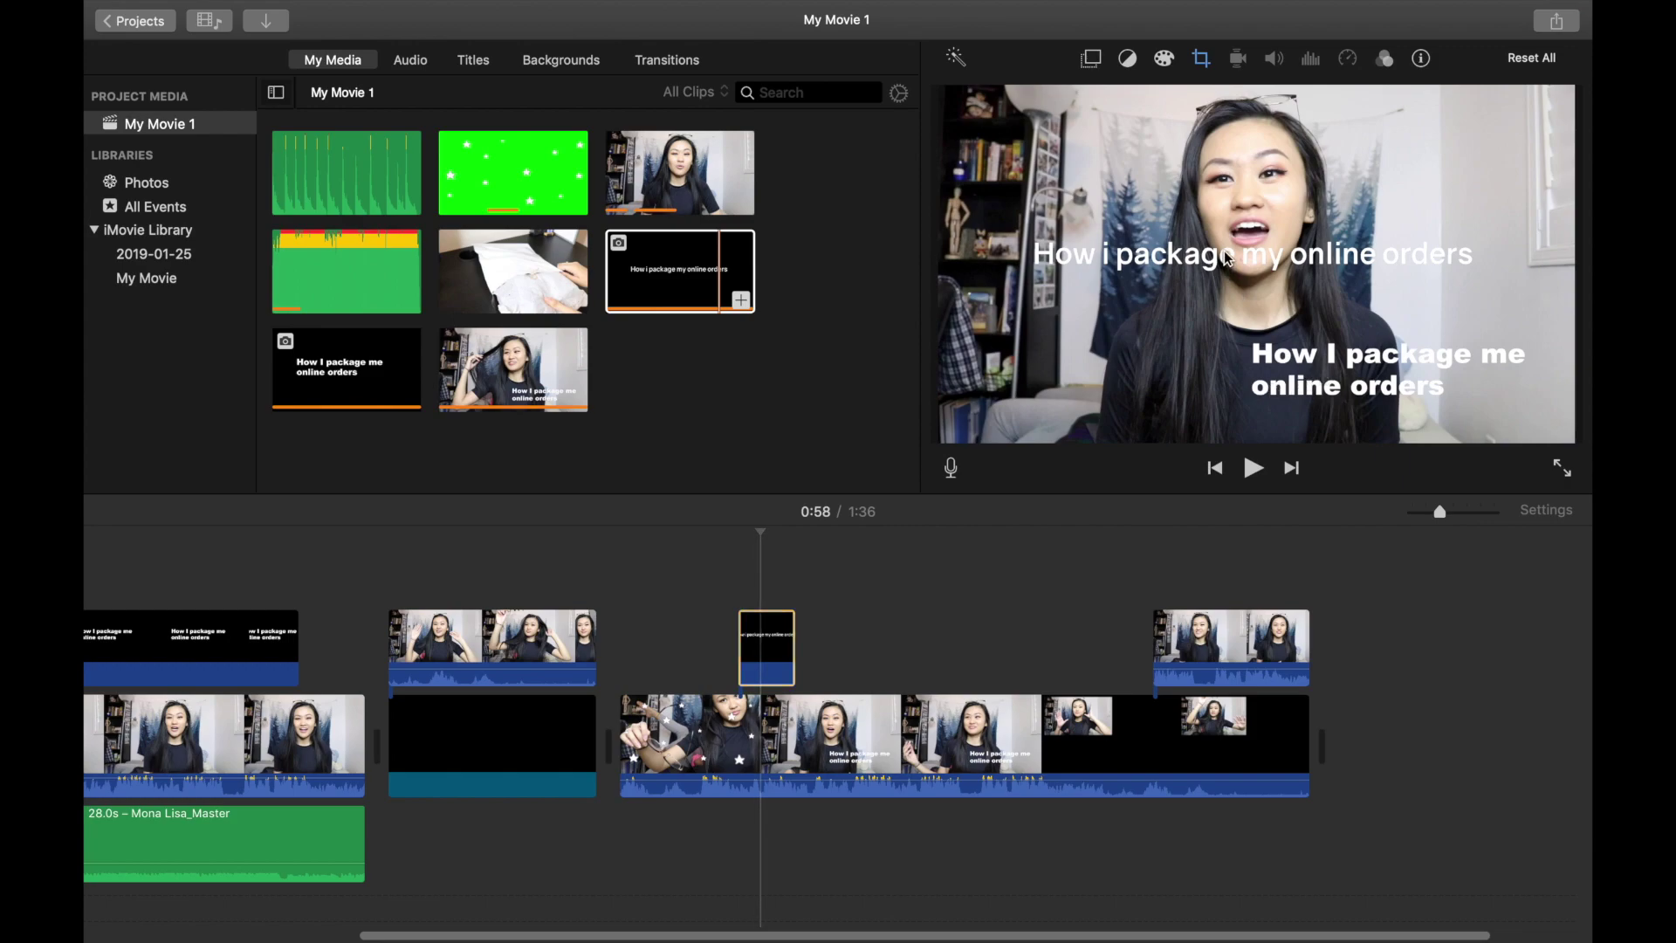
left_click(1091, 58)
left_click(1045, 100)
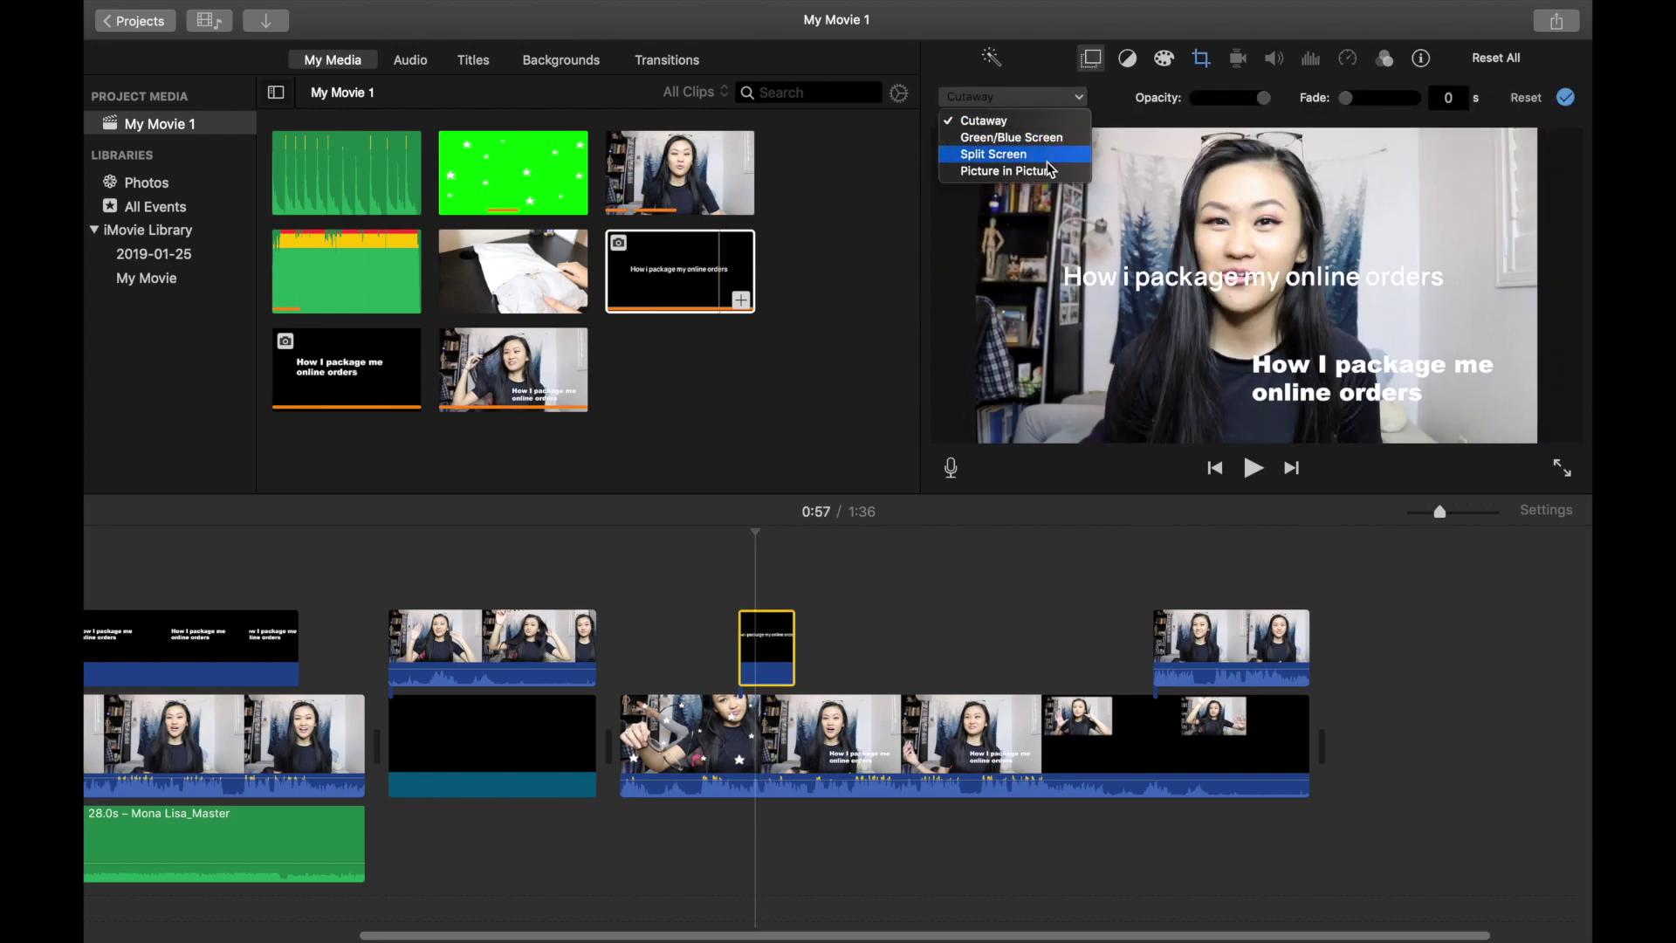
left_click(1050, 171)
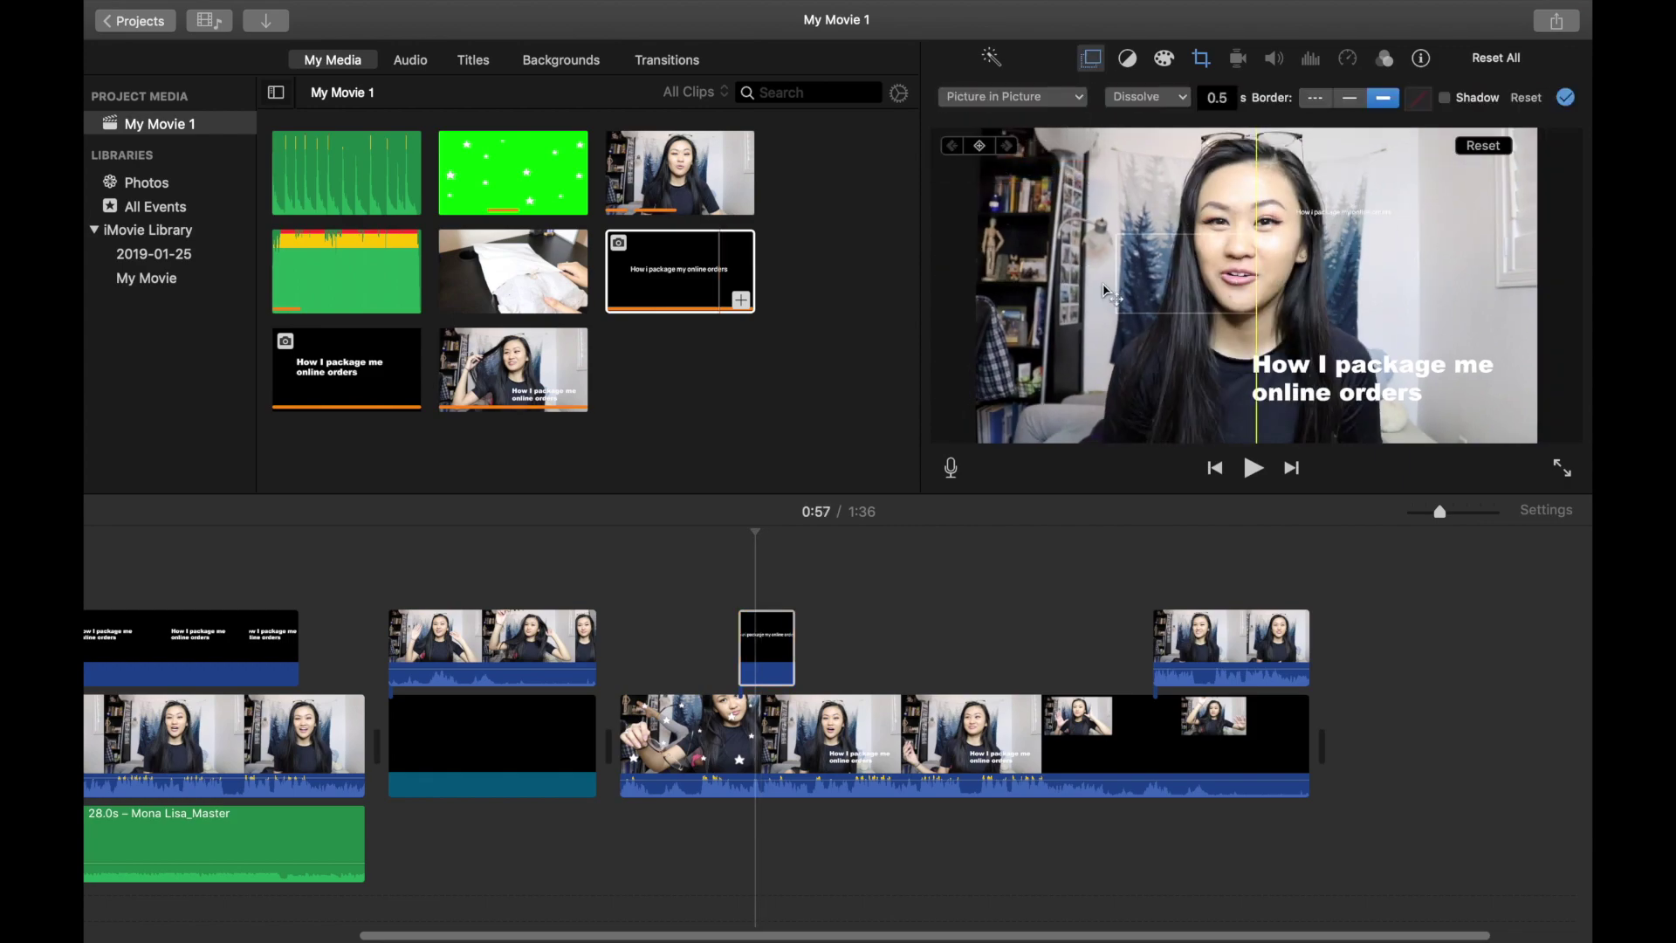
left_click(769, 633)
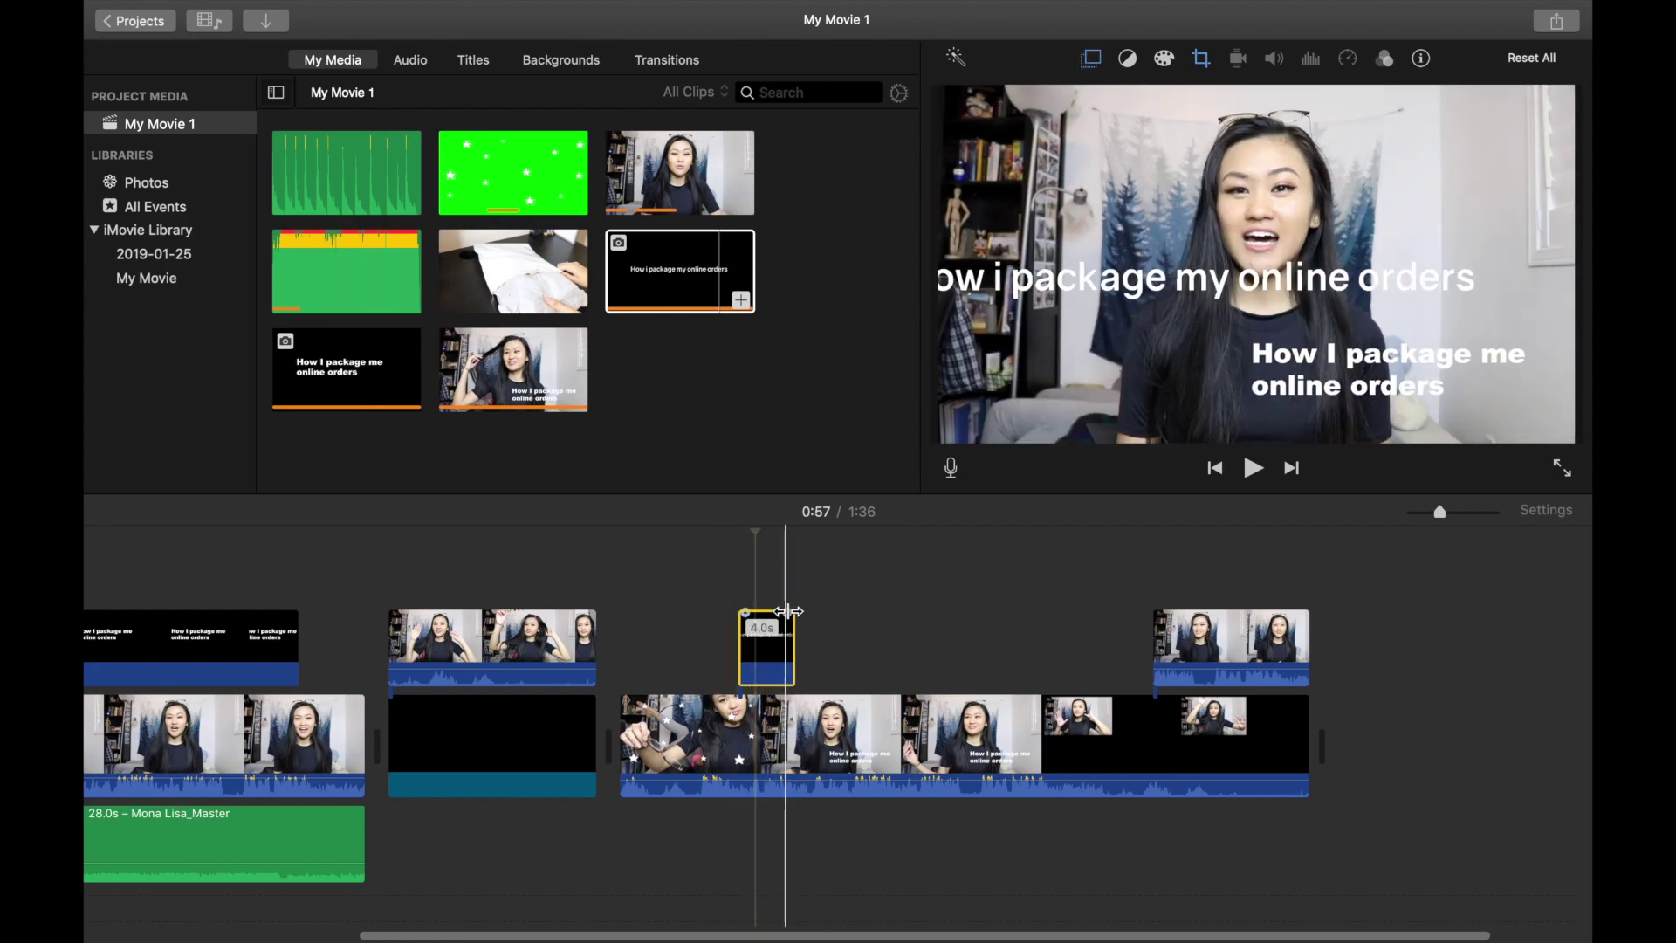
Step: Delete the exported movie clip and the overlays above it from the end of the timeline
scroll(1048, 646, "left", 5)
left_click(1234, 664)
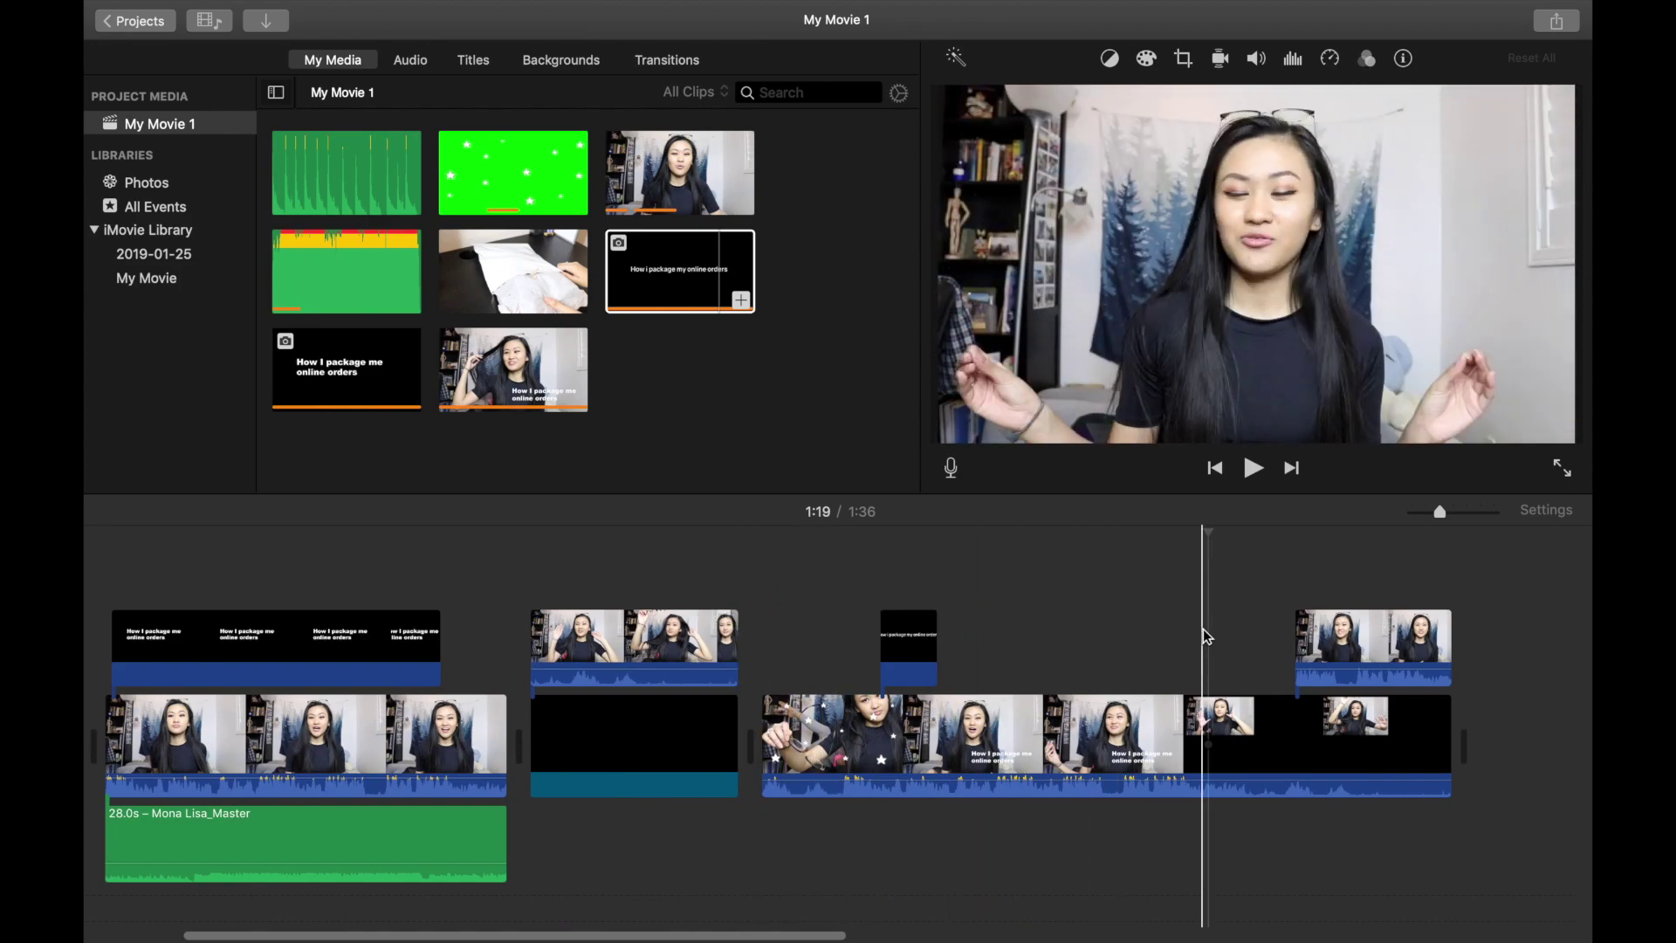
left_click(1135, 568)
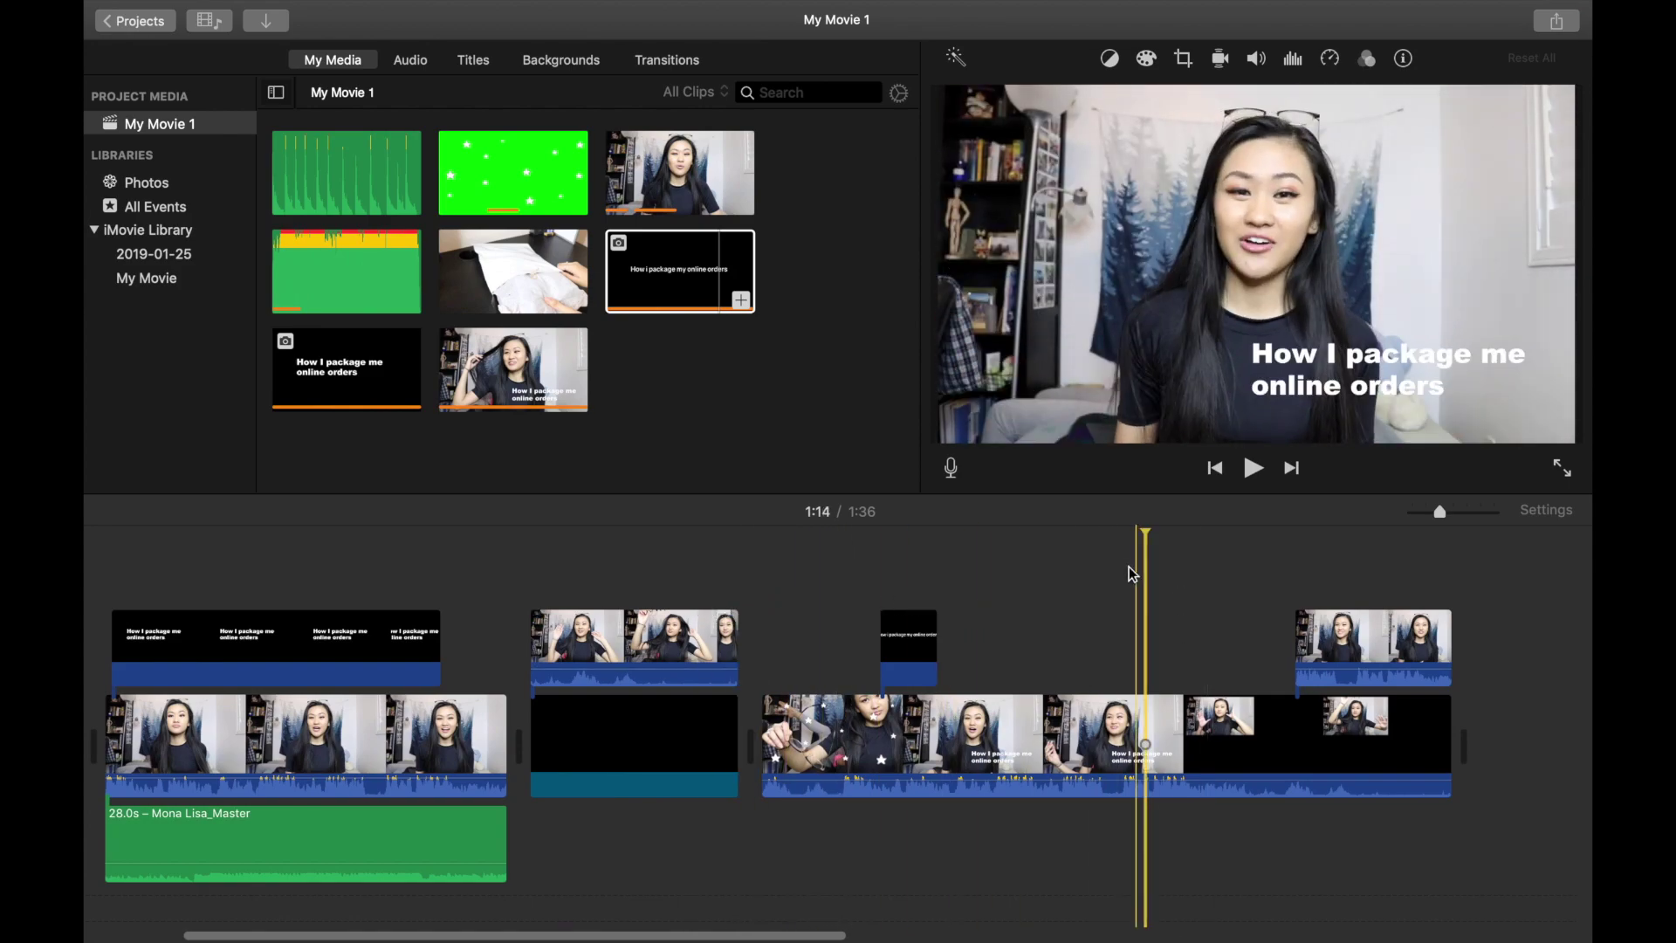
left_click_drag(856, 548, 1405, 853)
key("Delete")
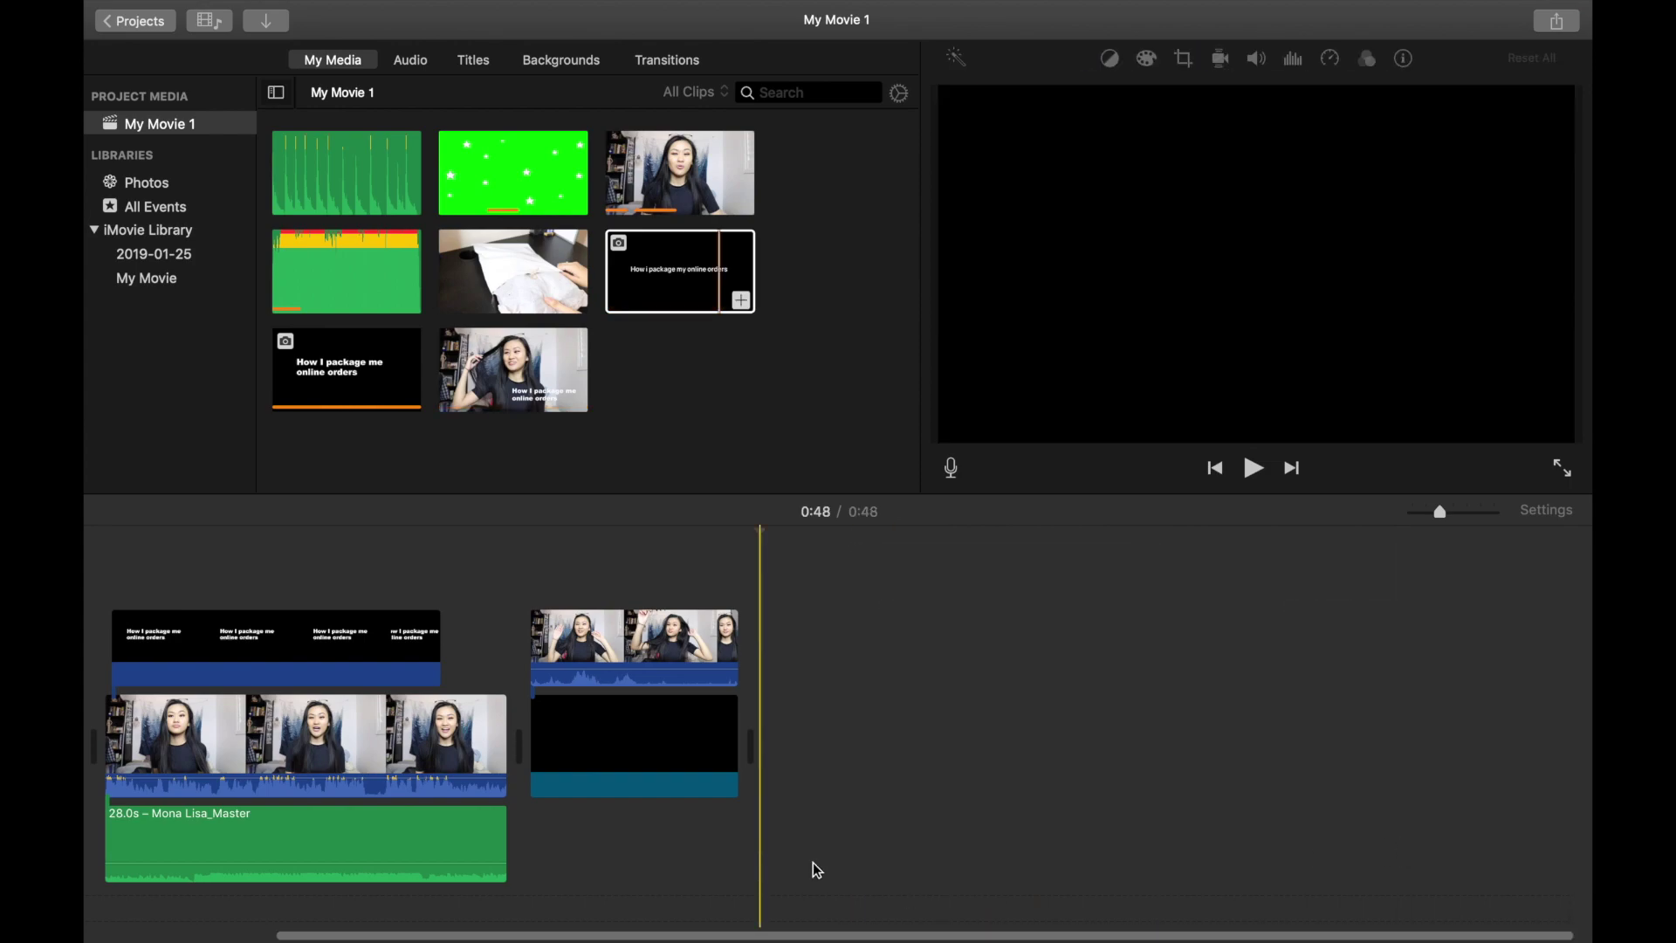
Step: Open the file export settings for My Movie 1 and examine the available format and resolution options
left_click(1556, 21)
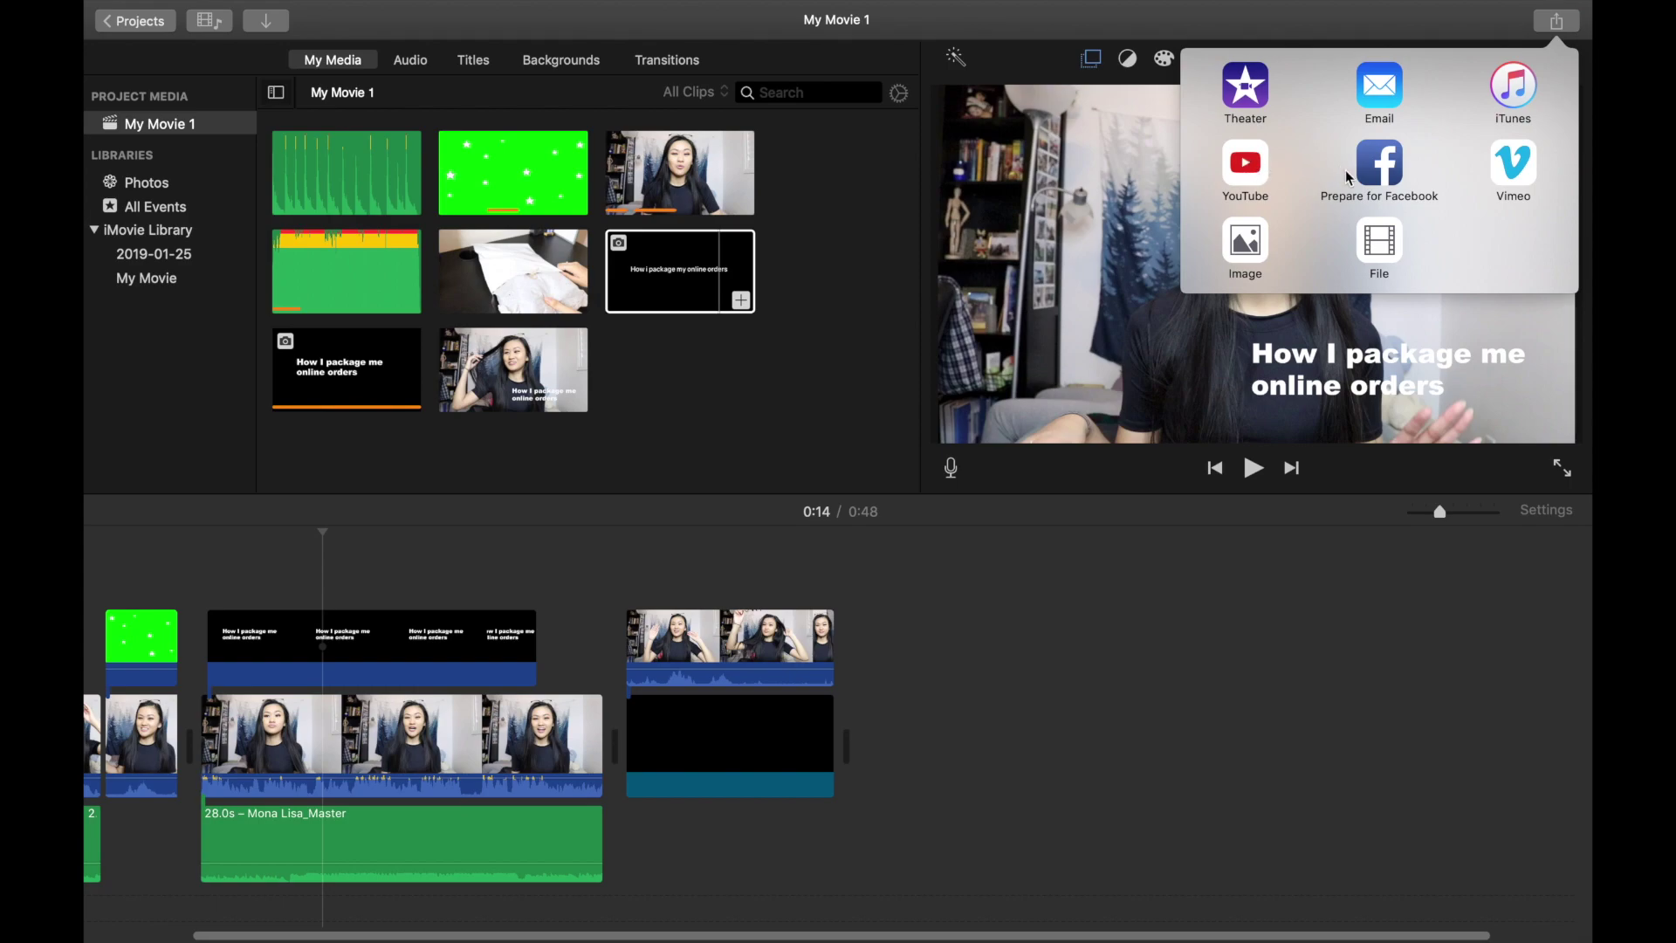
left_click(1393, 256)
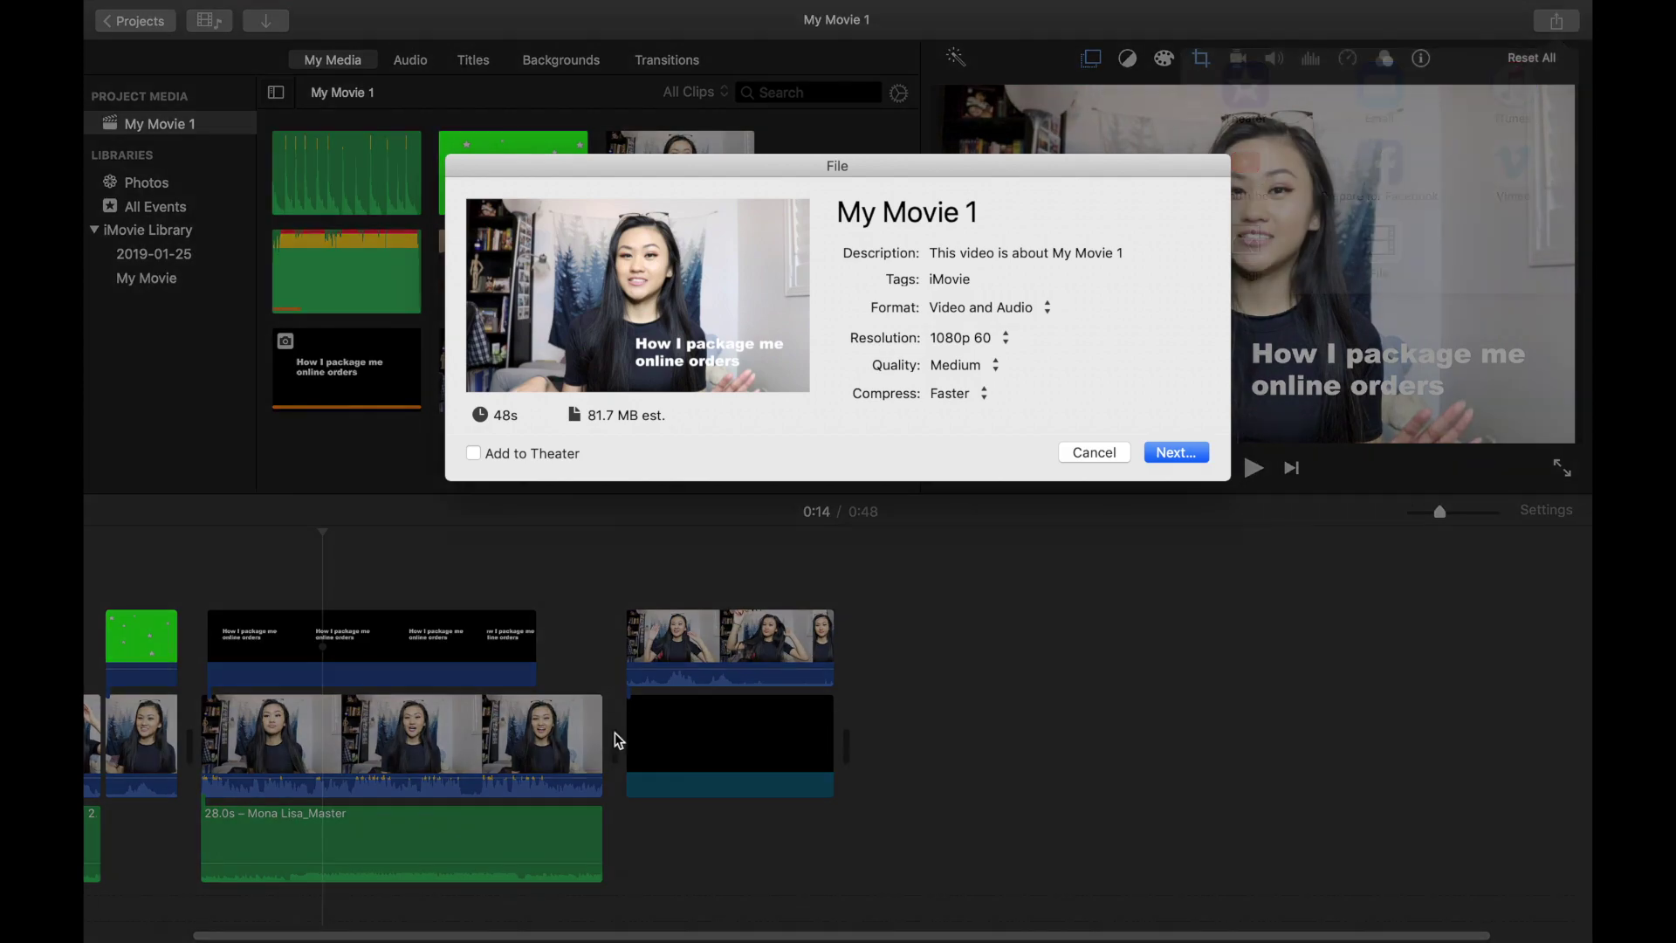
left_click(1030, 308)
left_click(1172, 394)
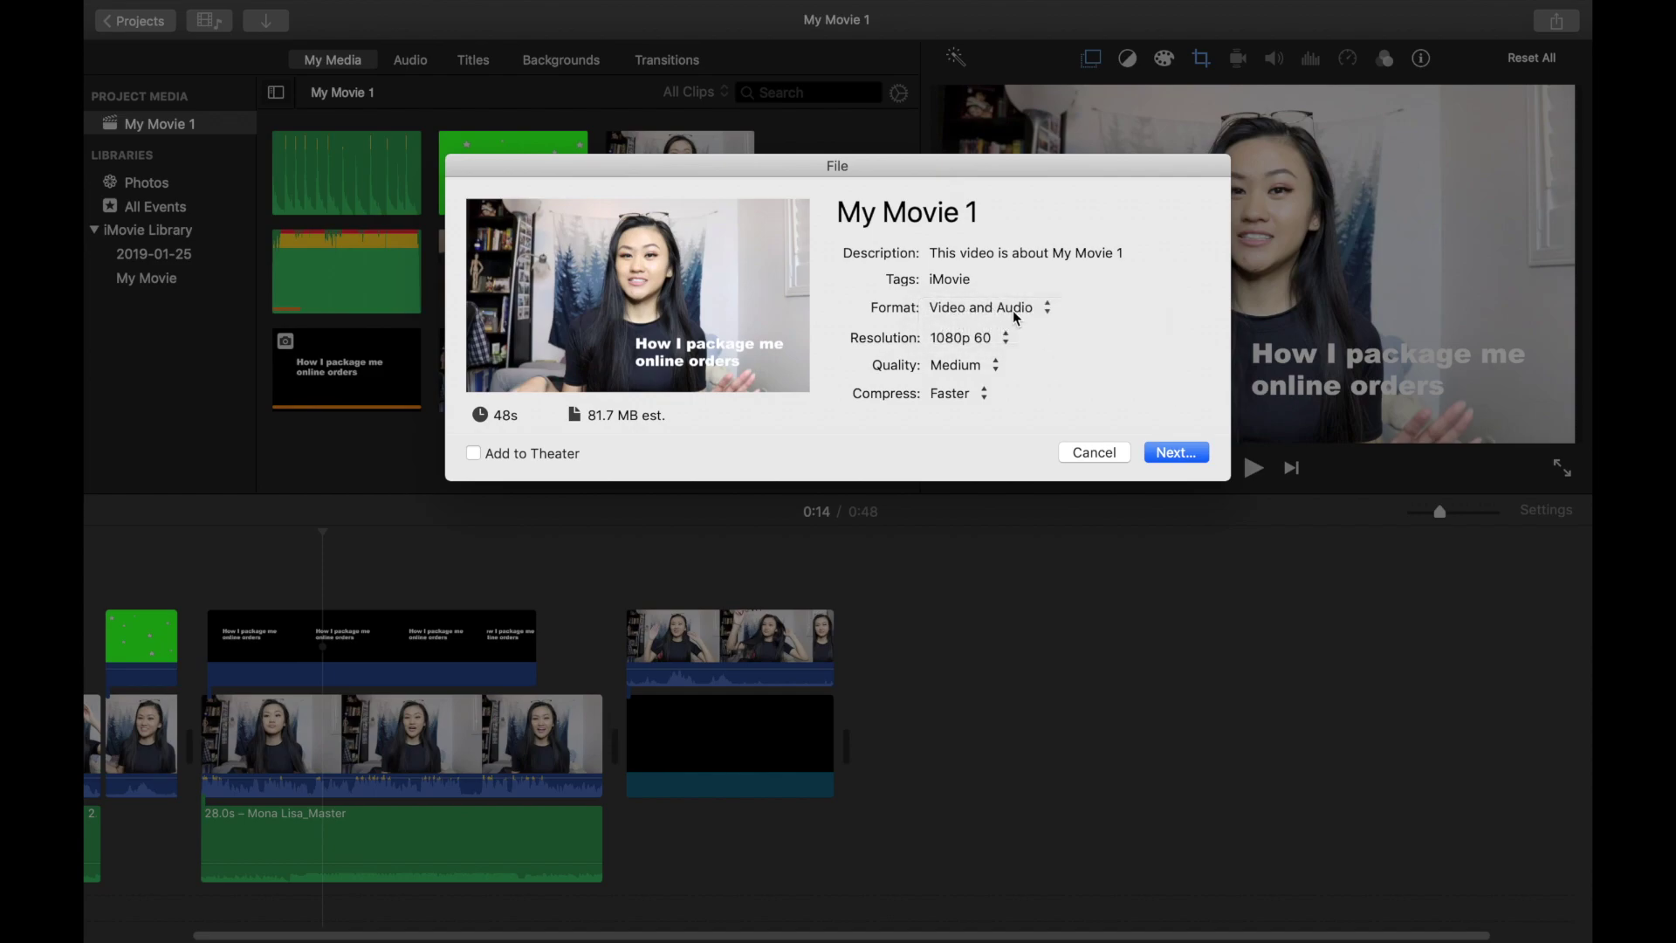
left_click(1004, 310)
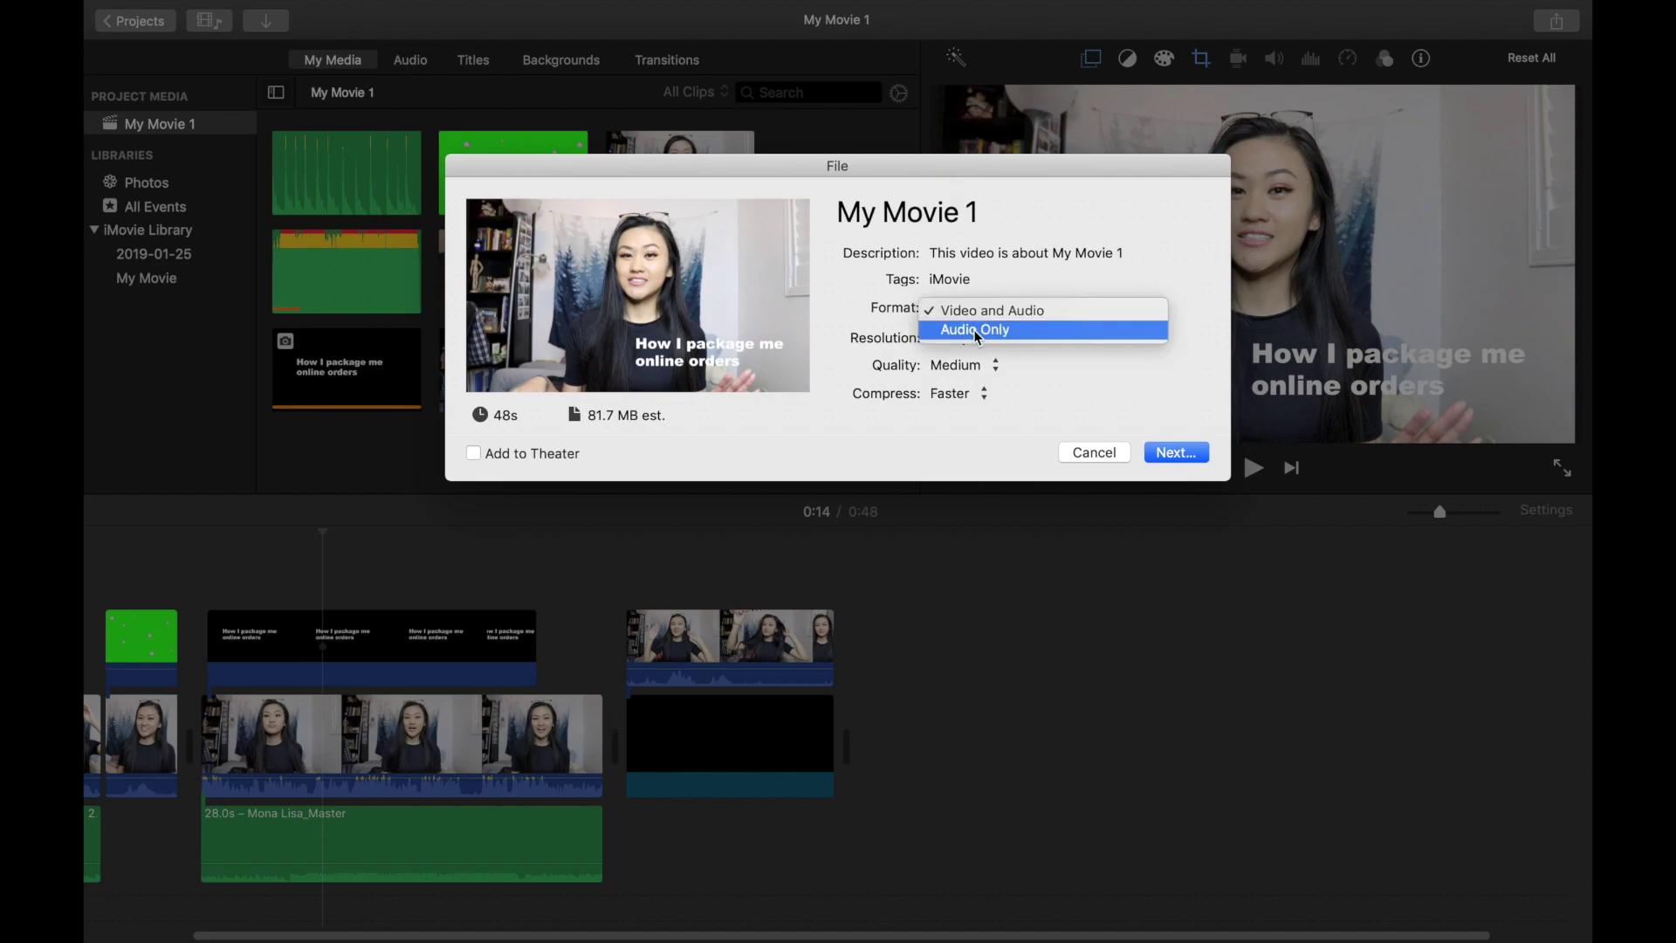
left_click(1219, 368)
left_click(969, 337)
left_click(1219, 307)
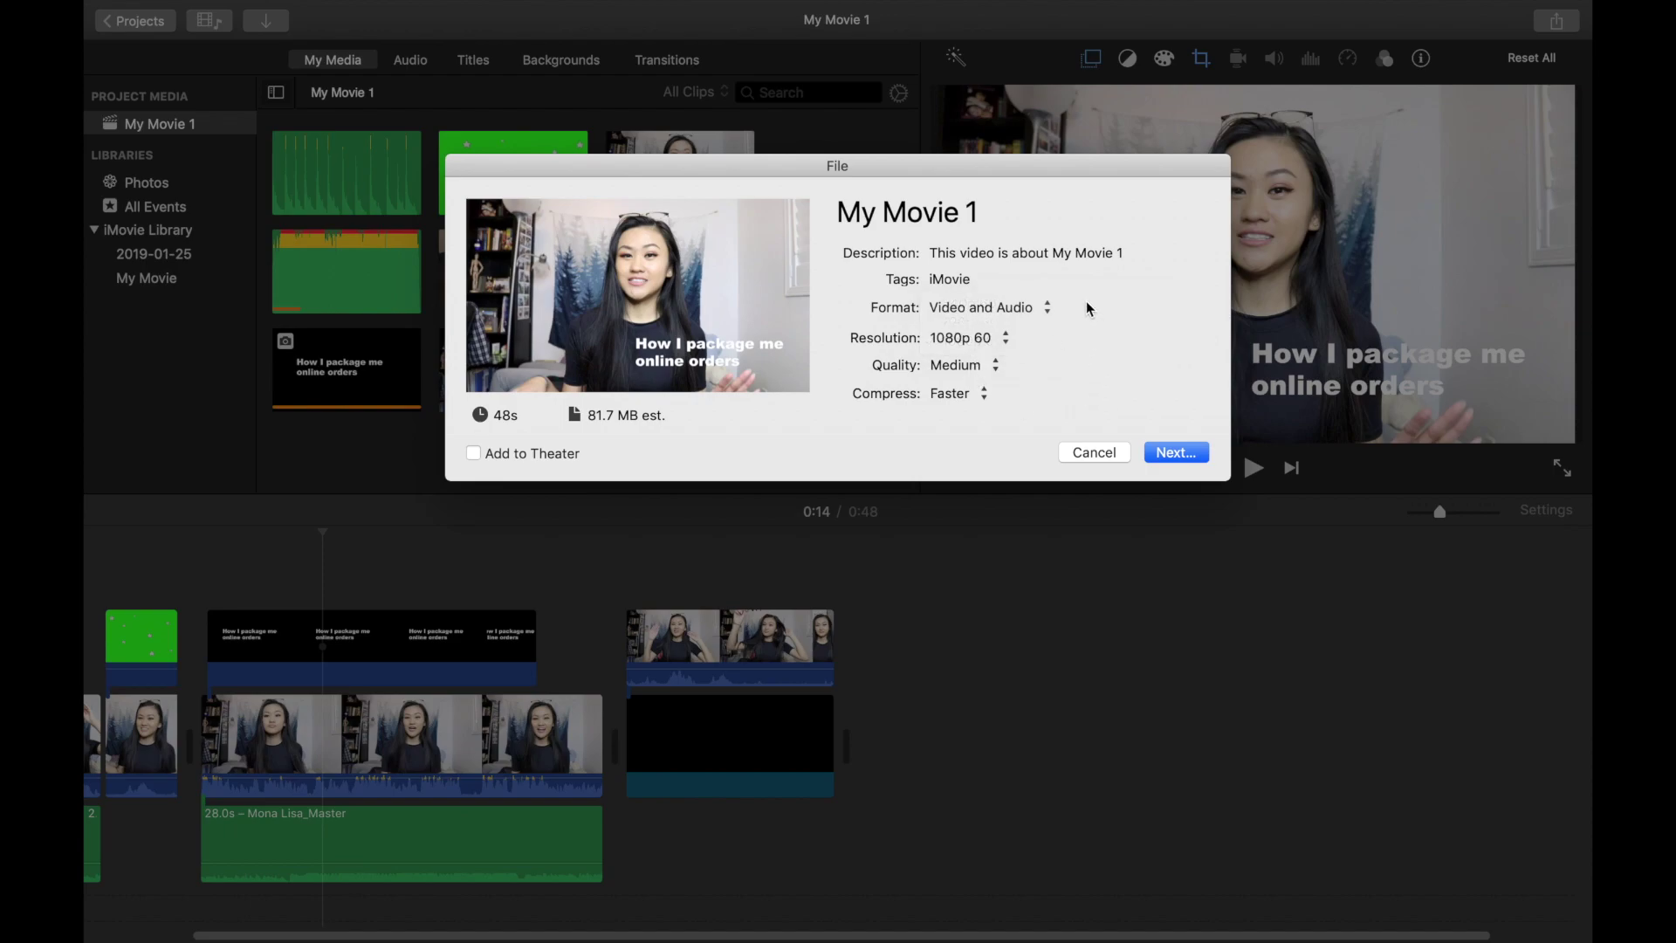
Step: Set the export quality to Best (ProRes) and the compression to Better Quality
left_click(977, 365)
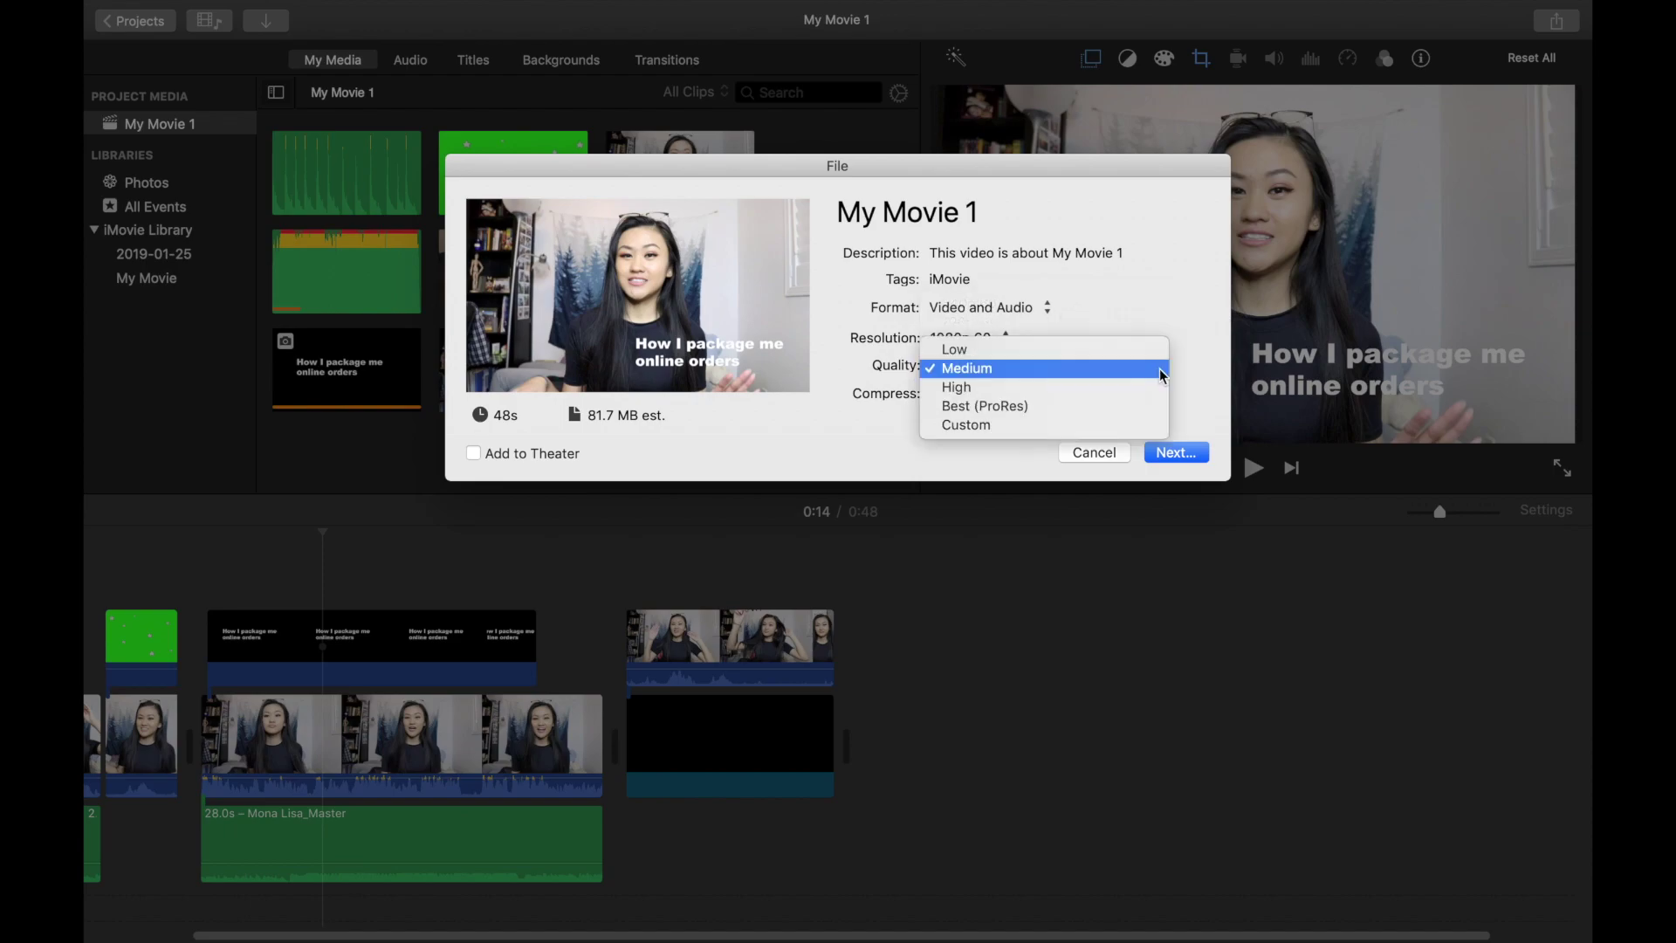
left_click(1197, 366)
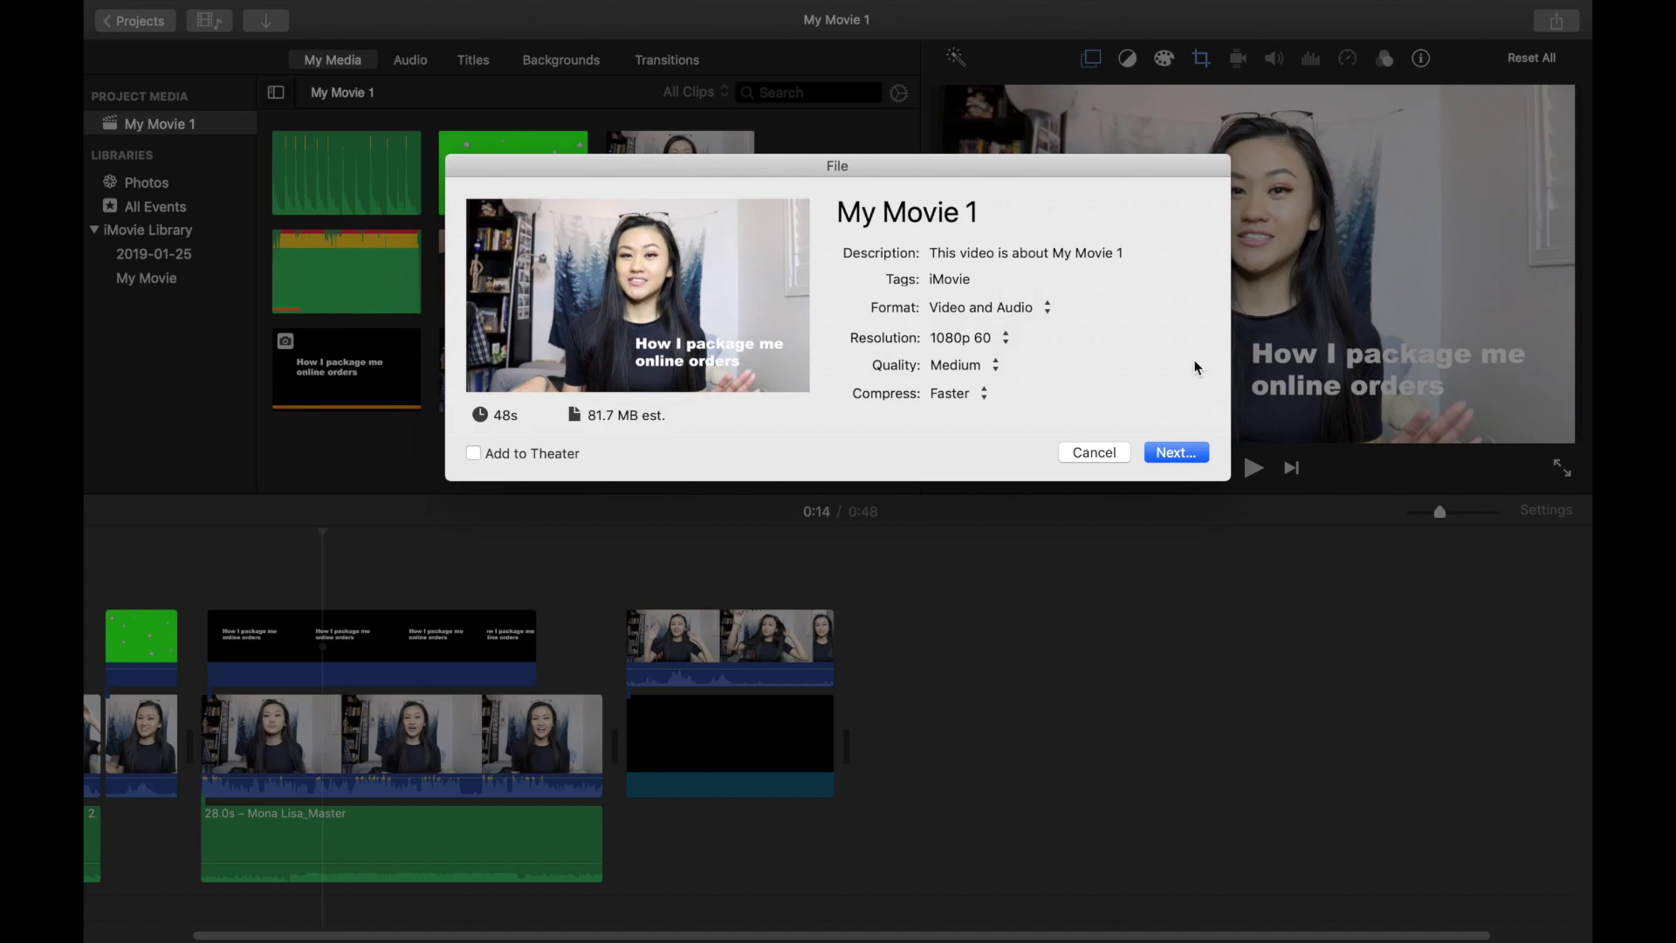
left_click(978, 365)
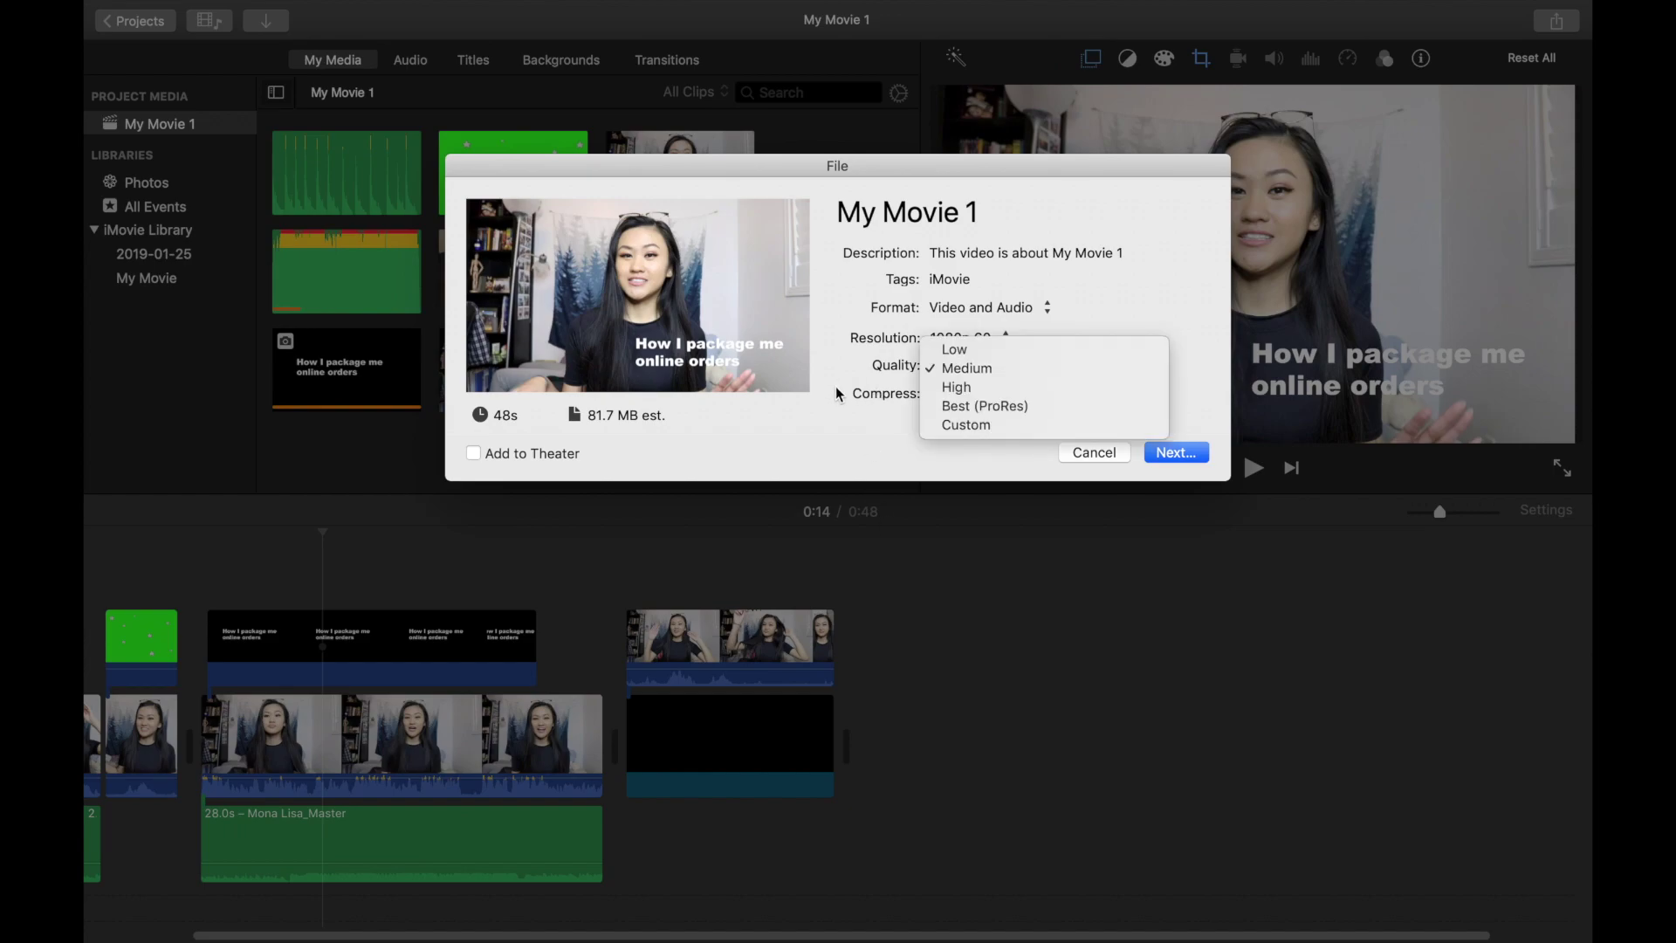
left_click(1008, 412)
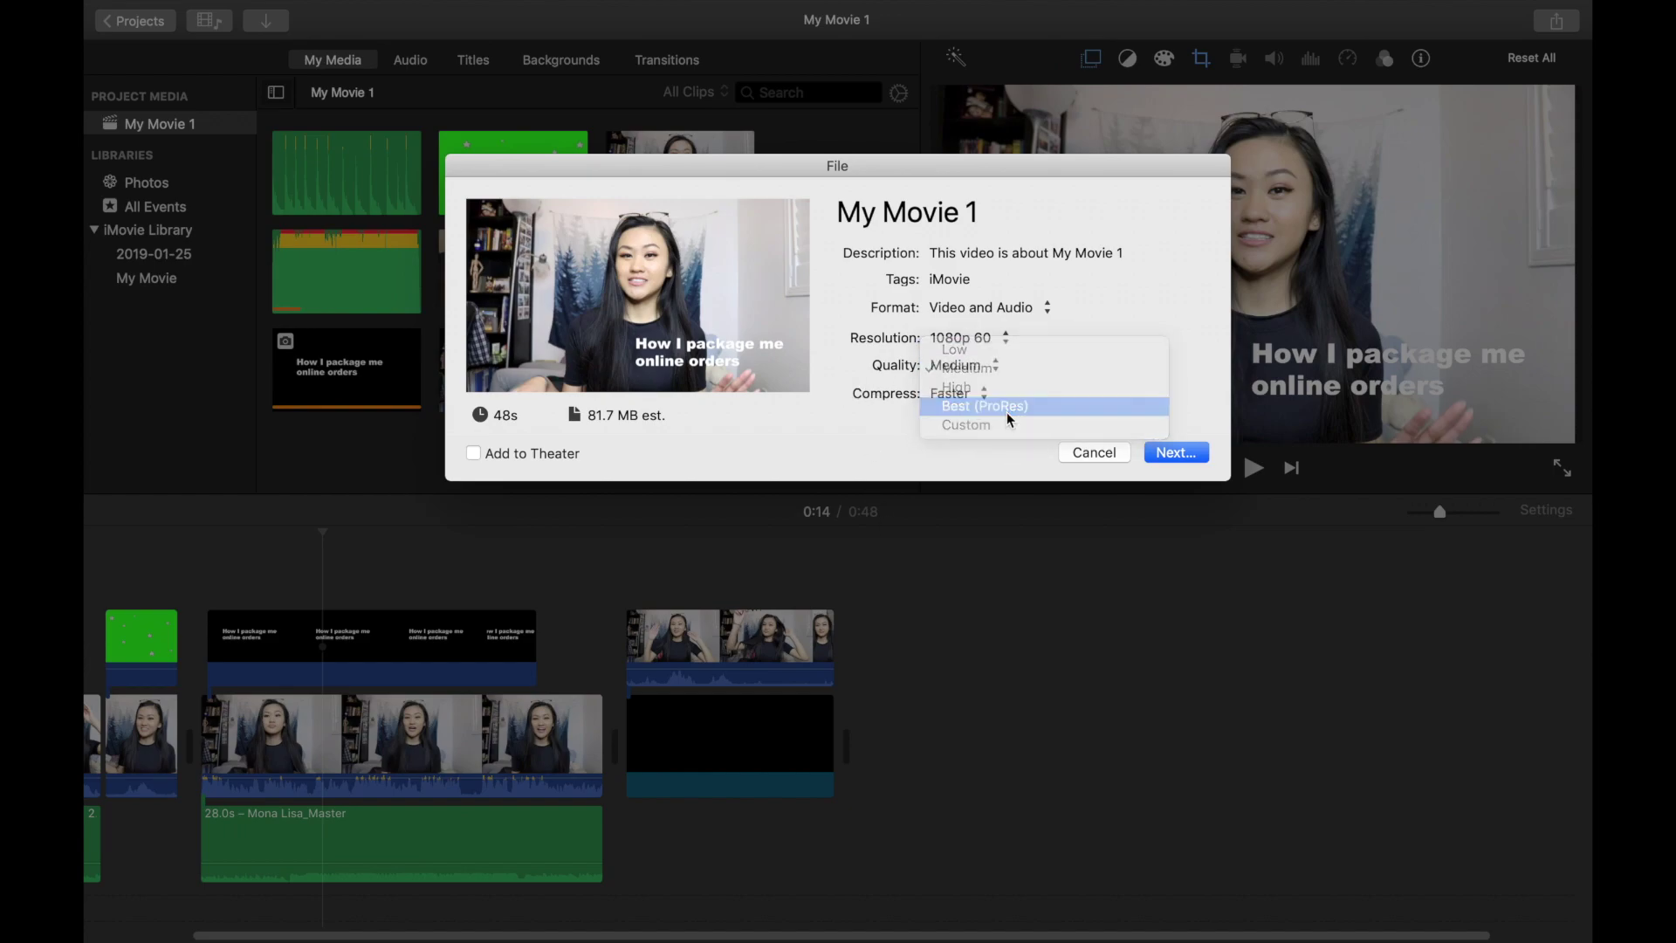
left_click(977, 394)
left_click(993, 424)
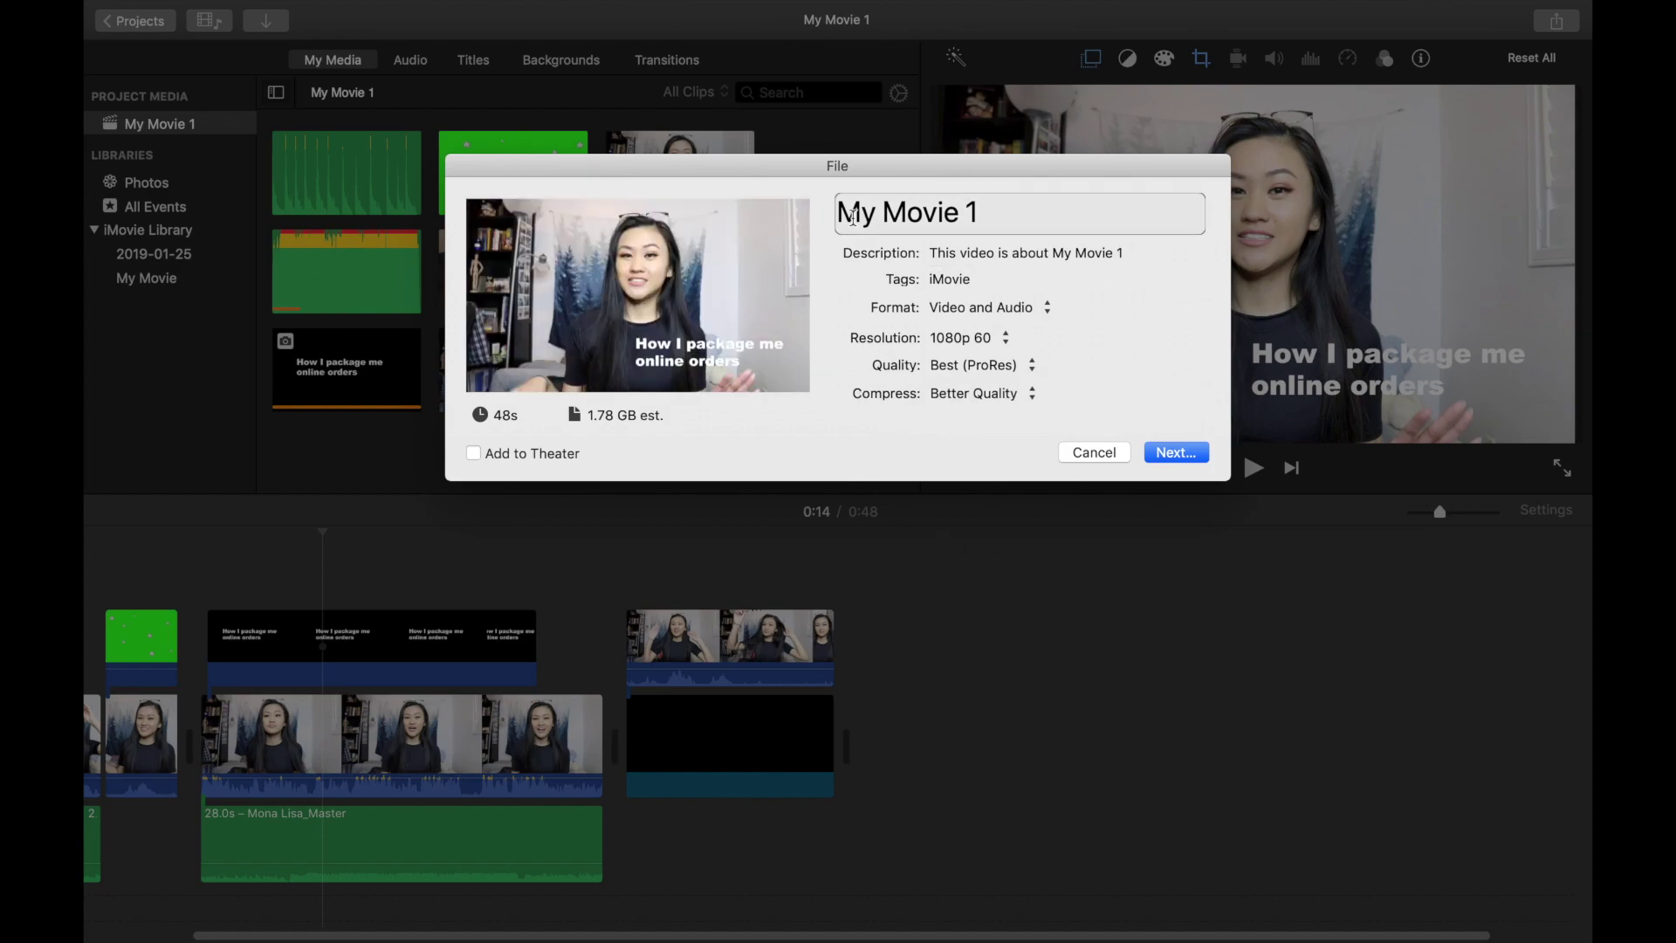
Step: Open the save location prompt for the My Movie 1 export, and cancel the export
left_click(1198, 451)
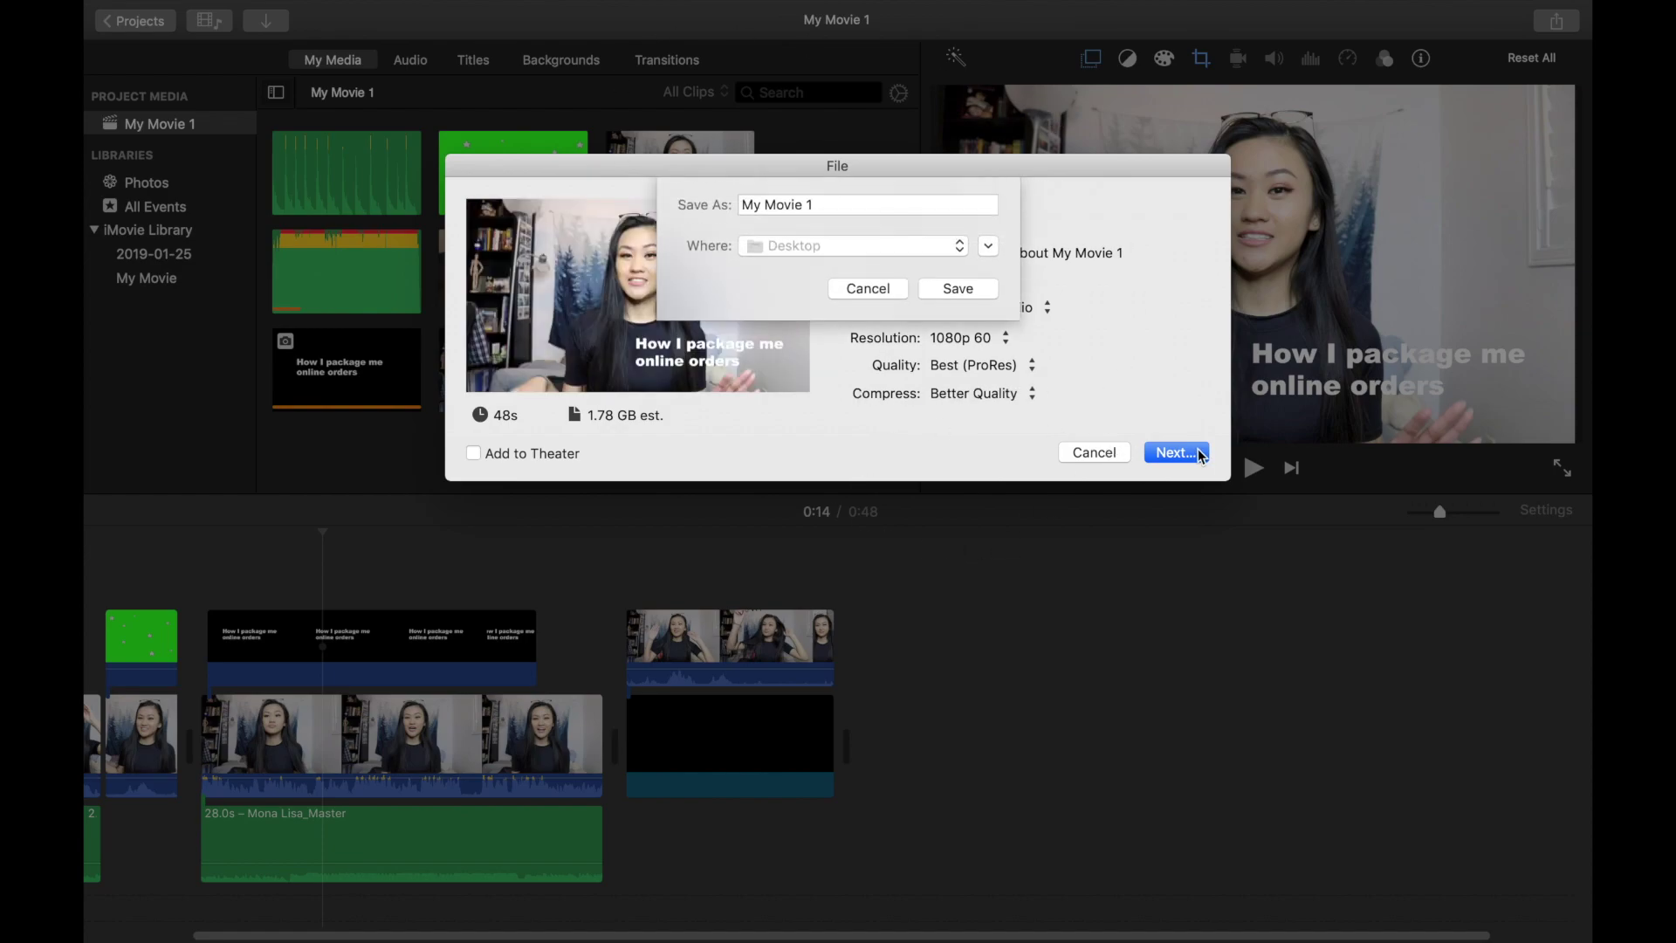
key("Escape")
left_click(1094, 452)
scroll(164, 548, "left", 3)
scroll(166, 552, "right", 2)
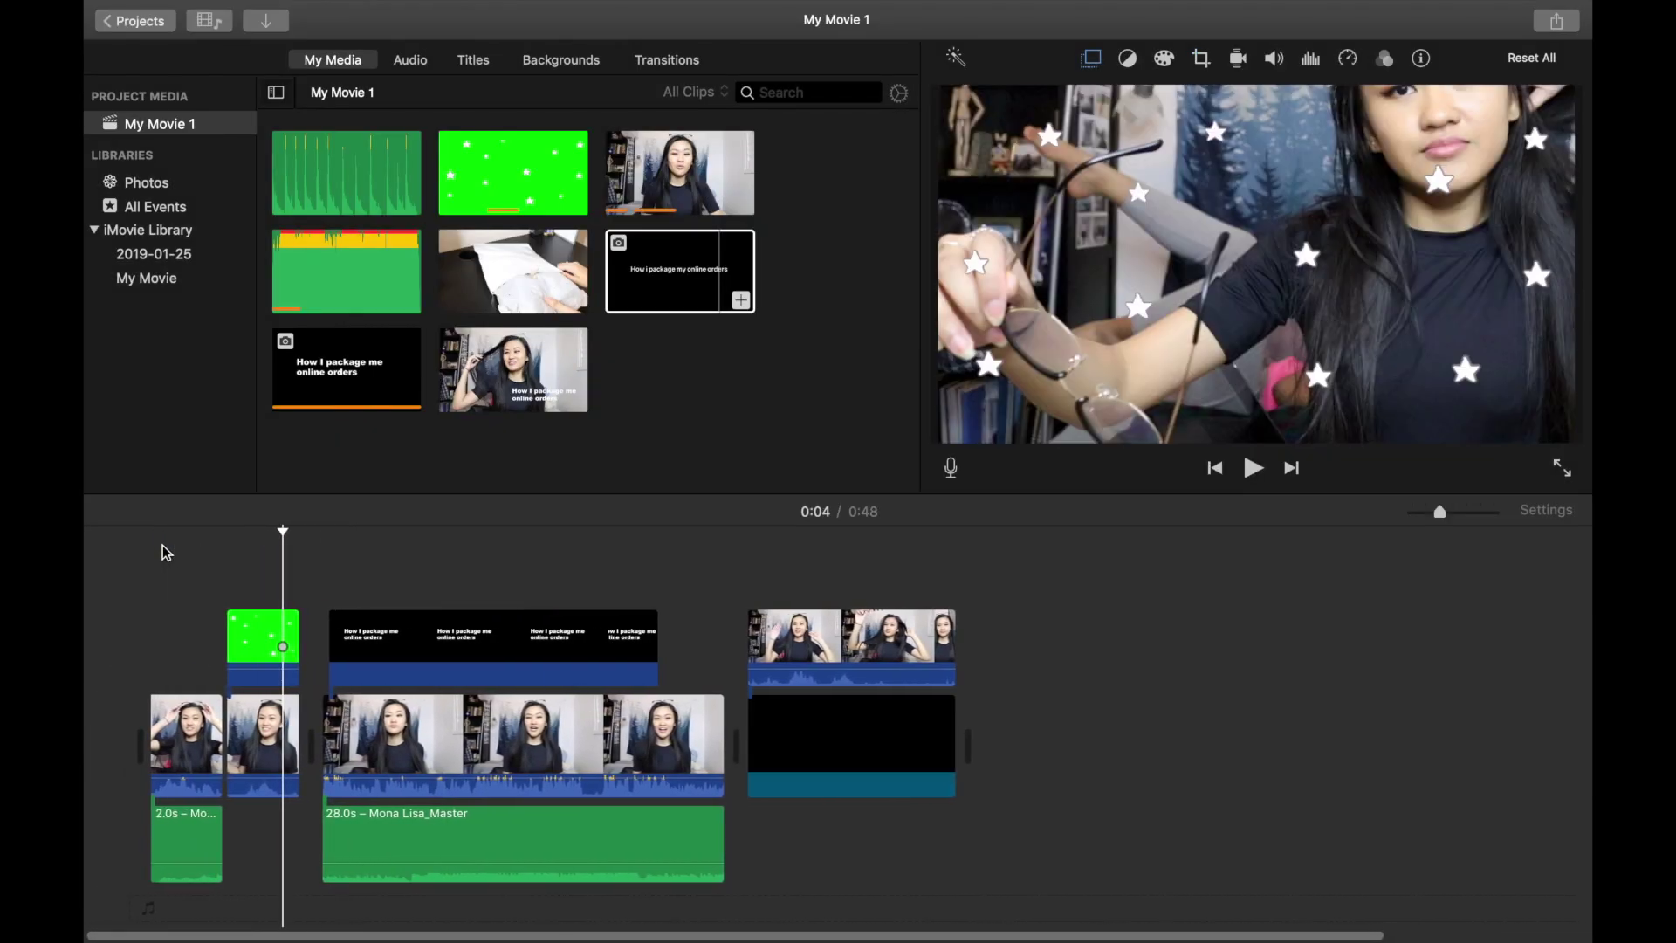
left_click(647, 568)
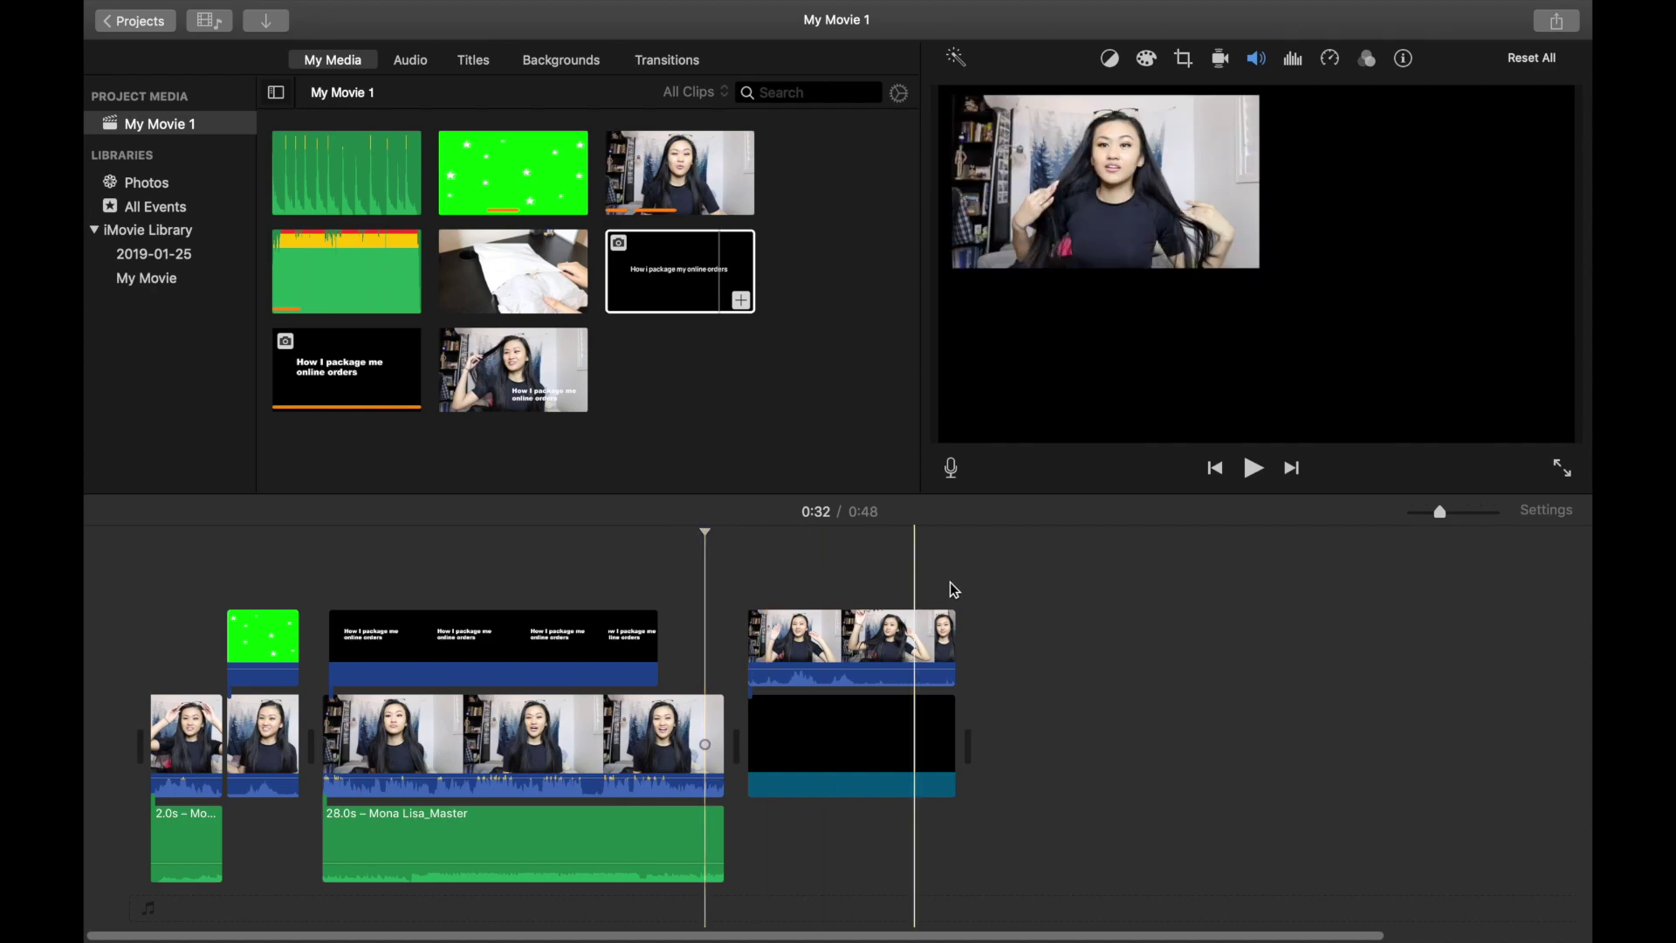
left_click(817, 569)
left_click(573, 553)
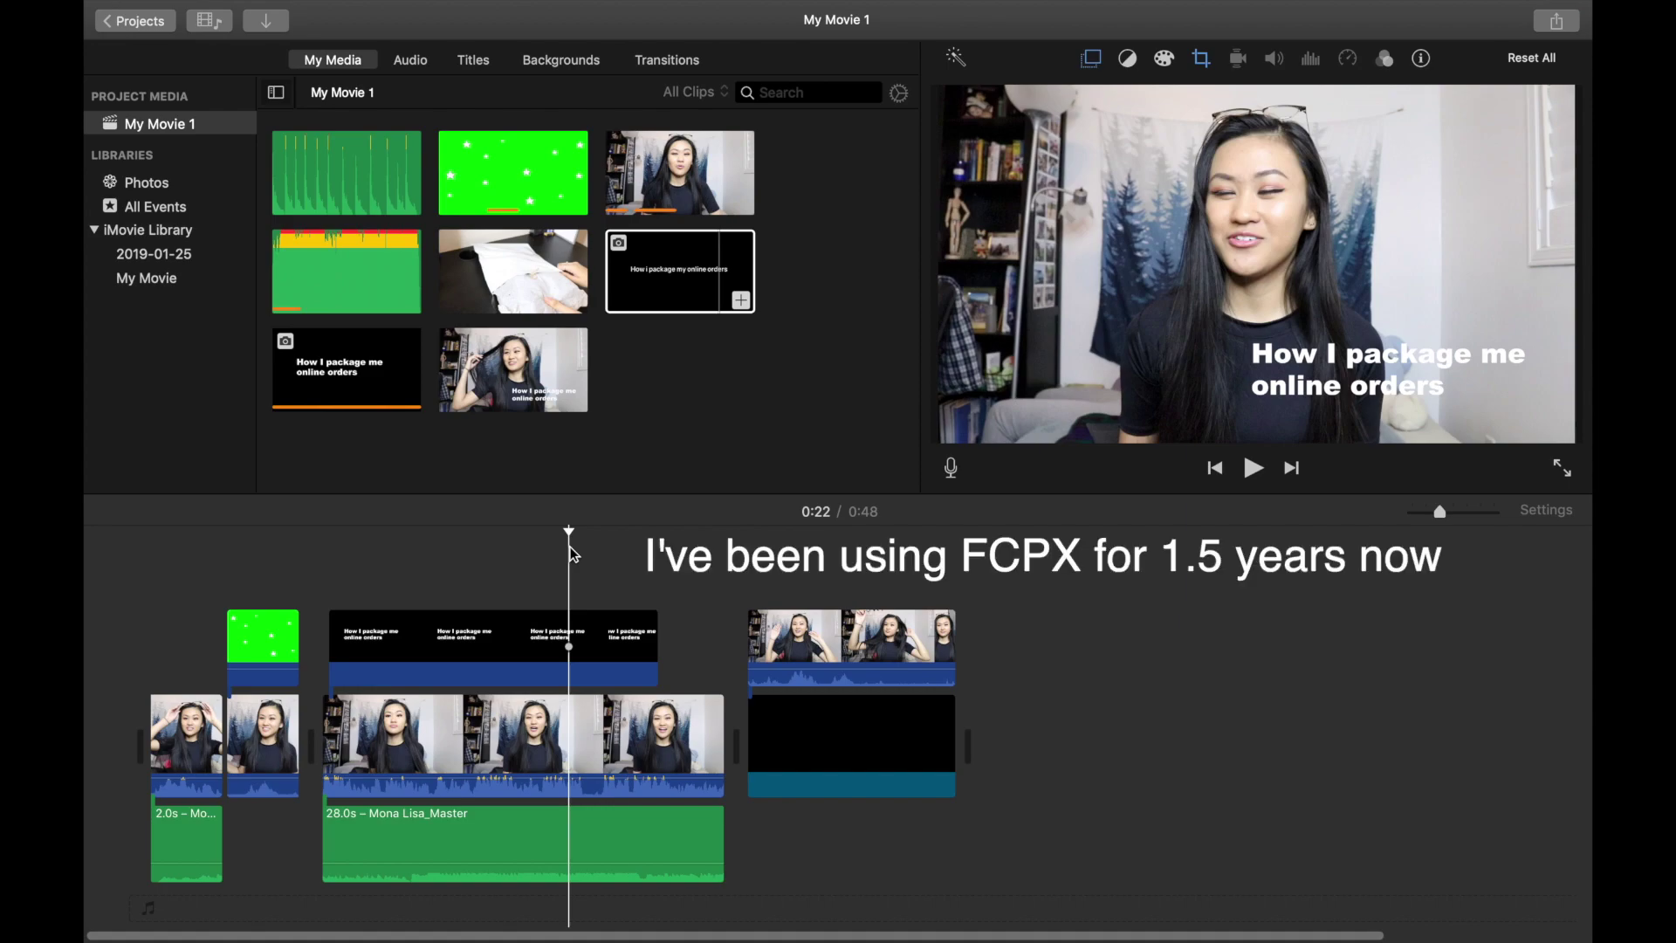
left_click_drag(573, 553, 385, 571)
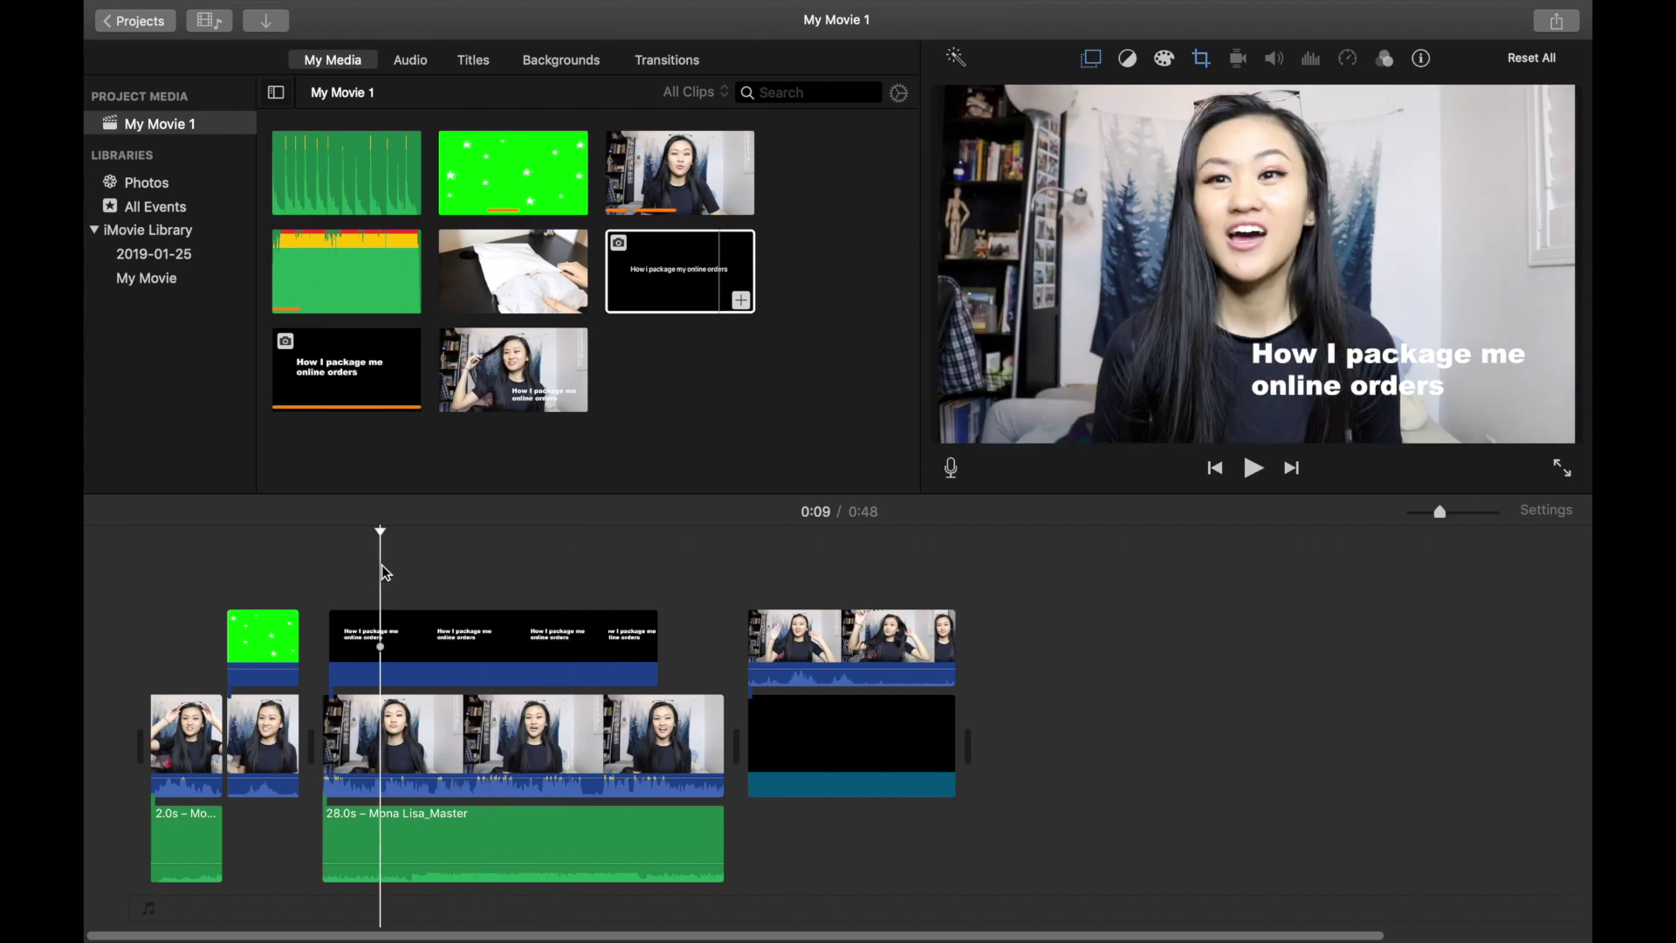
left_click(860, 641)
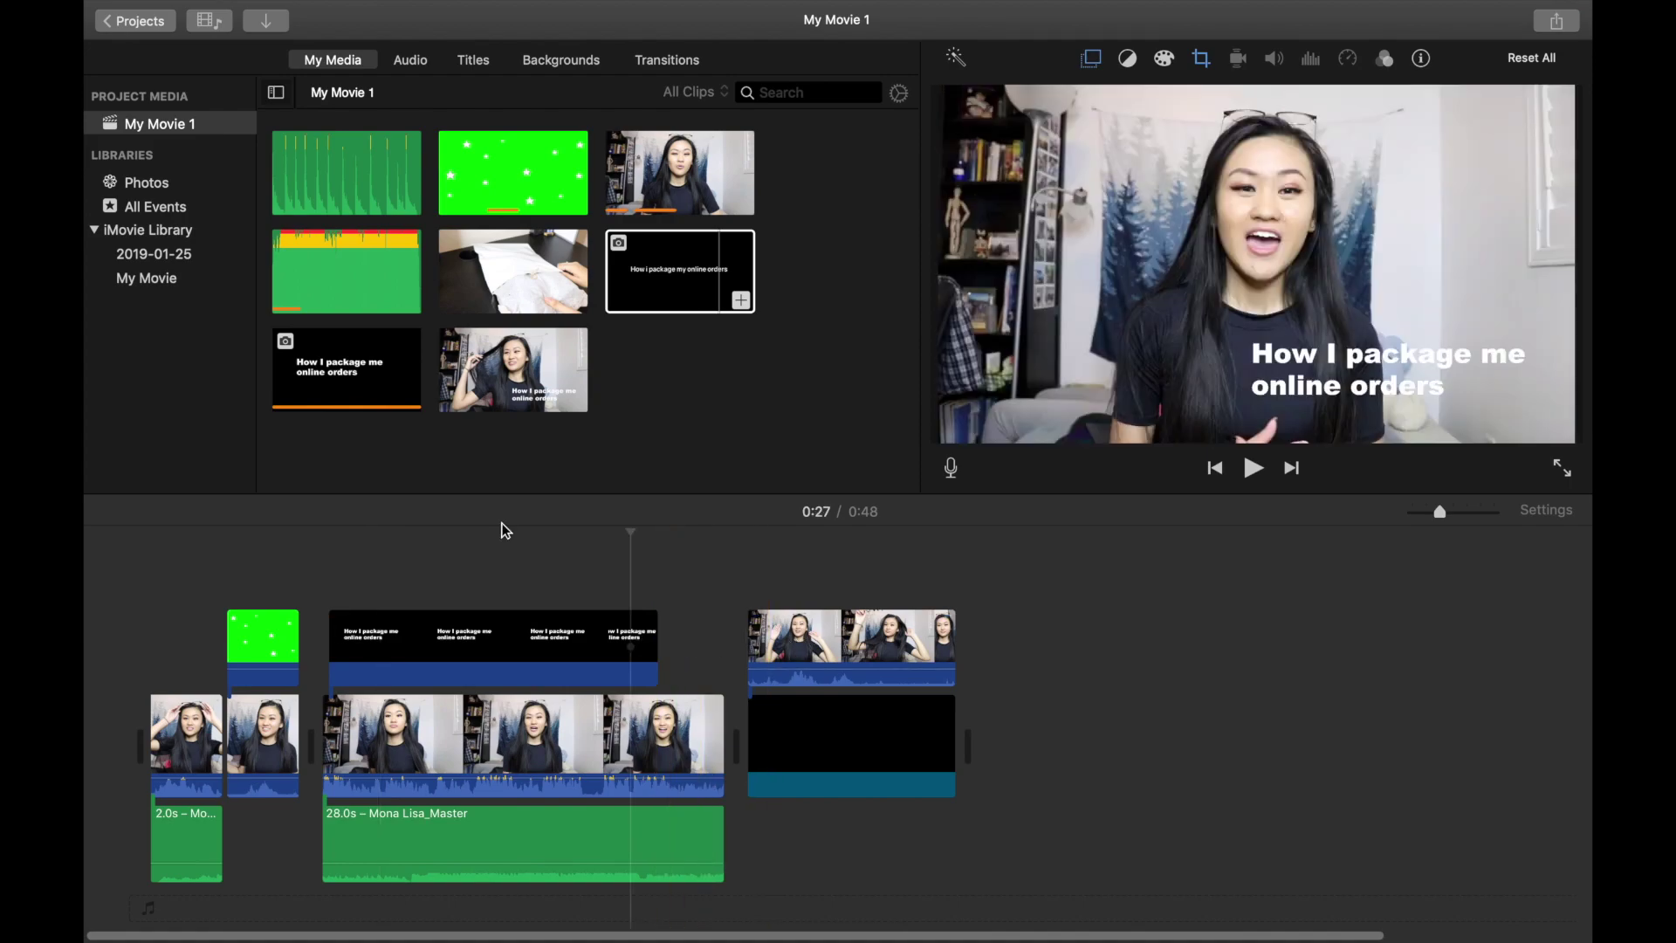
left_click(522, 558)
left_click(492, 564)
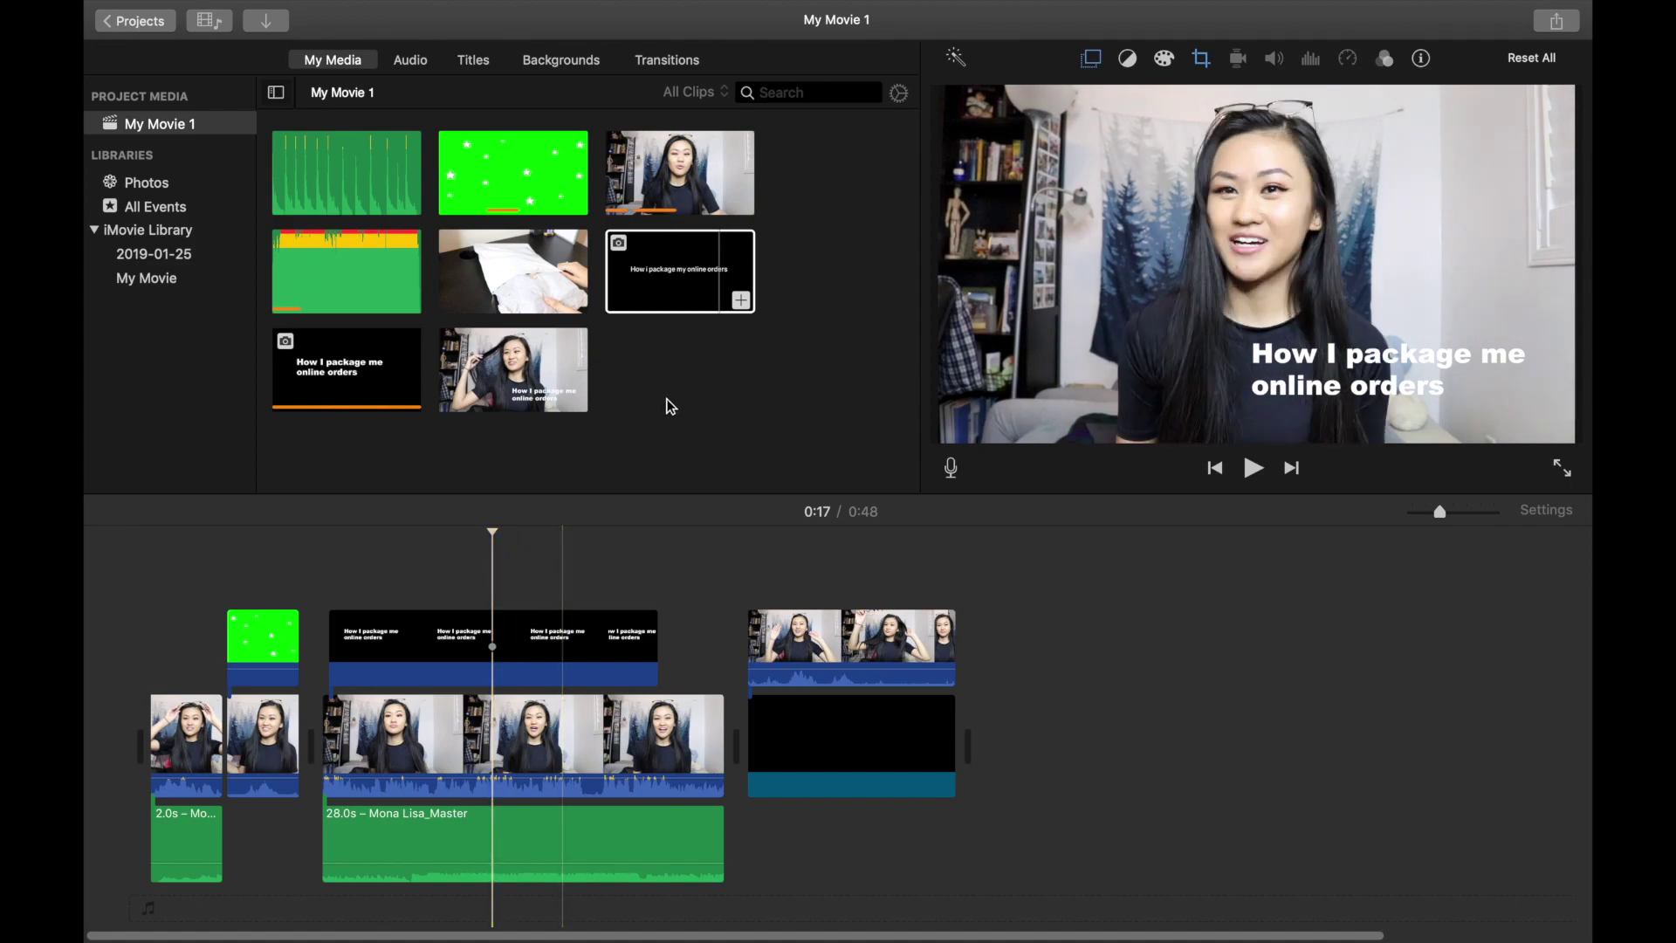
left_click(593, 561)
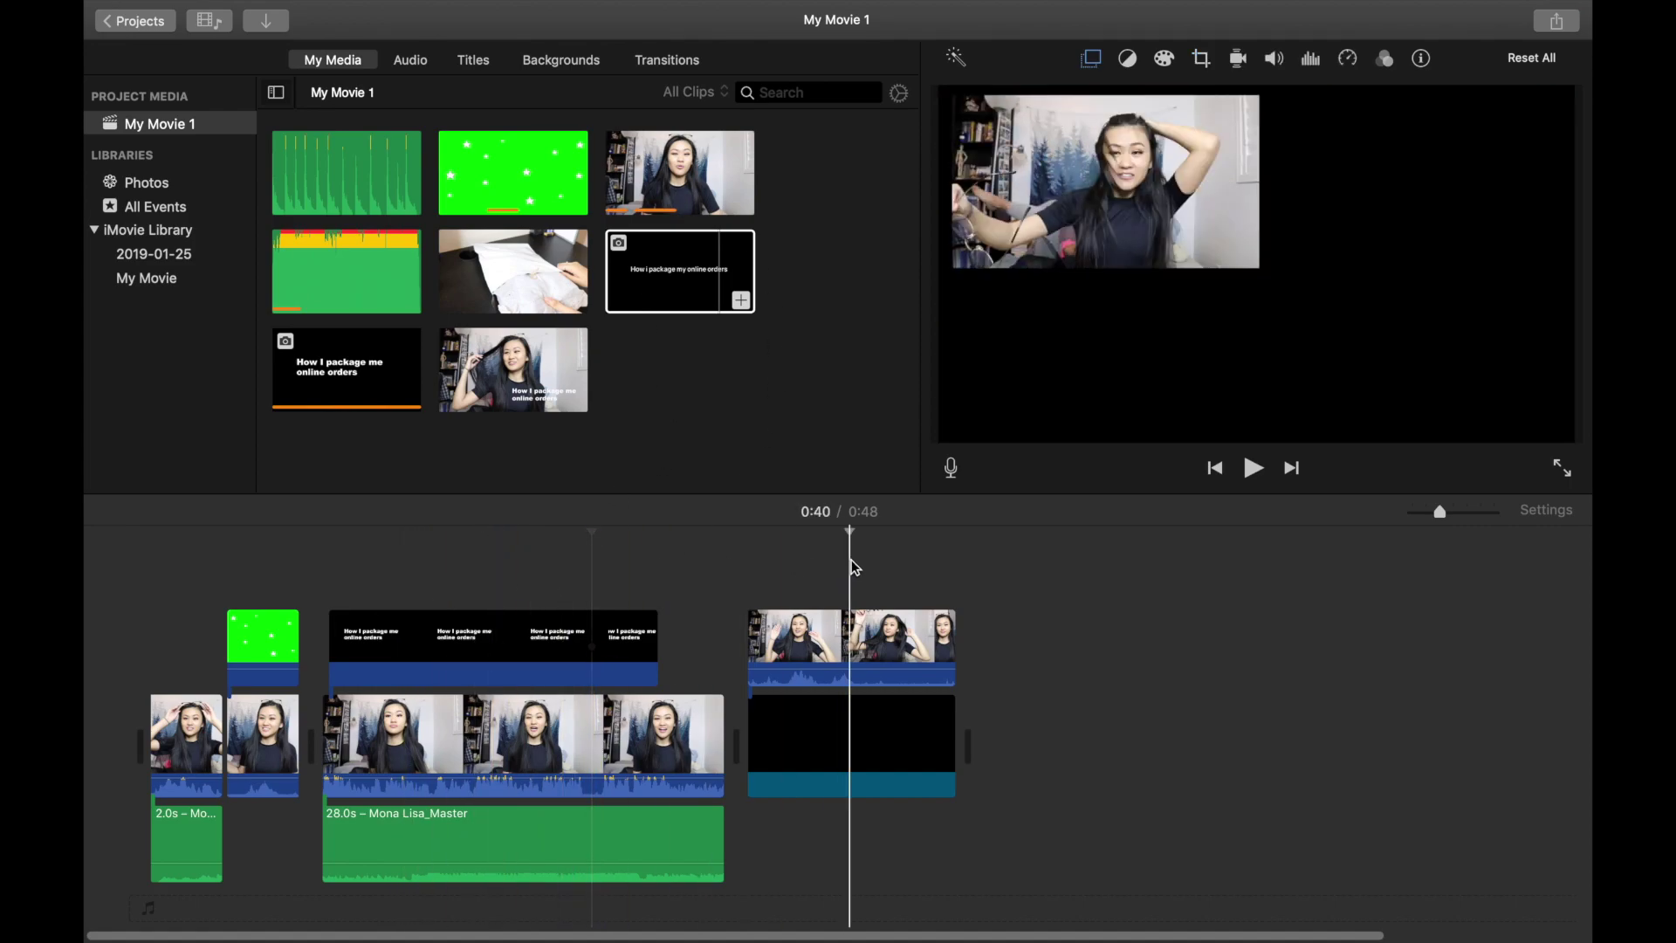
left_click(660, 541)
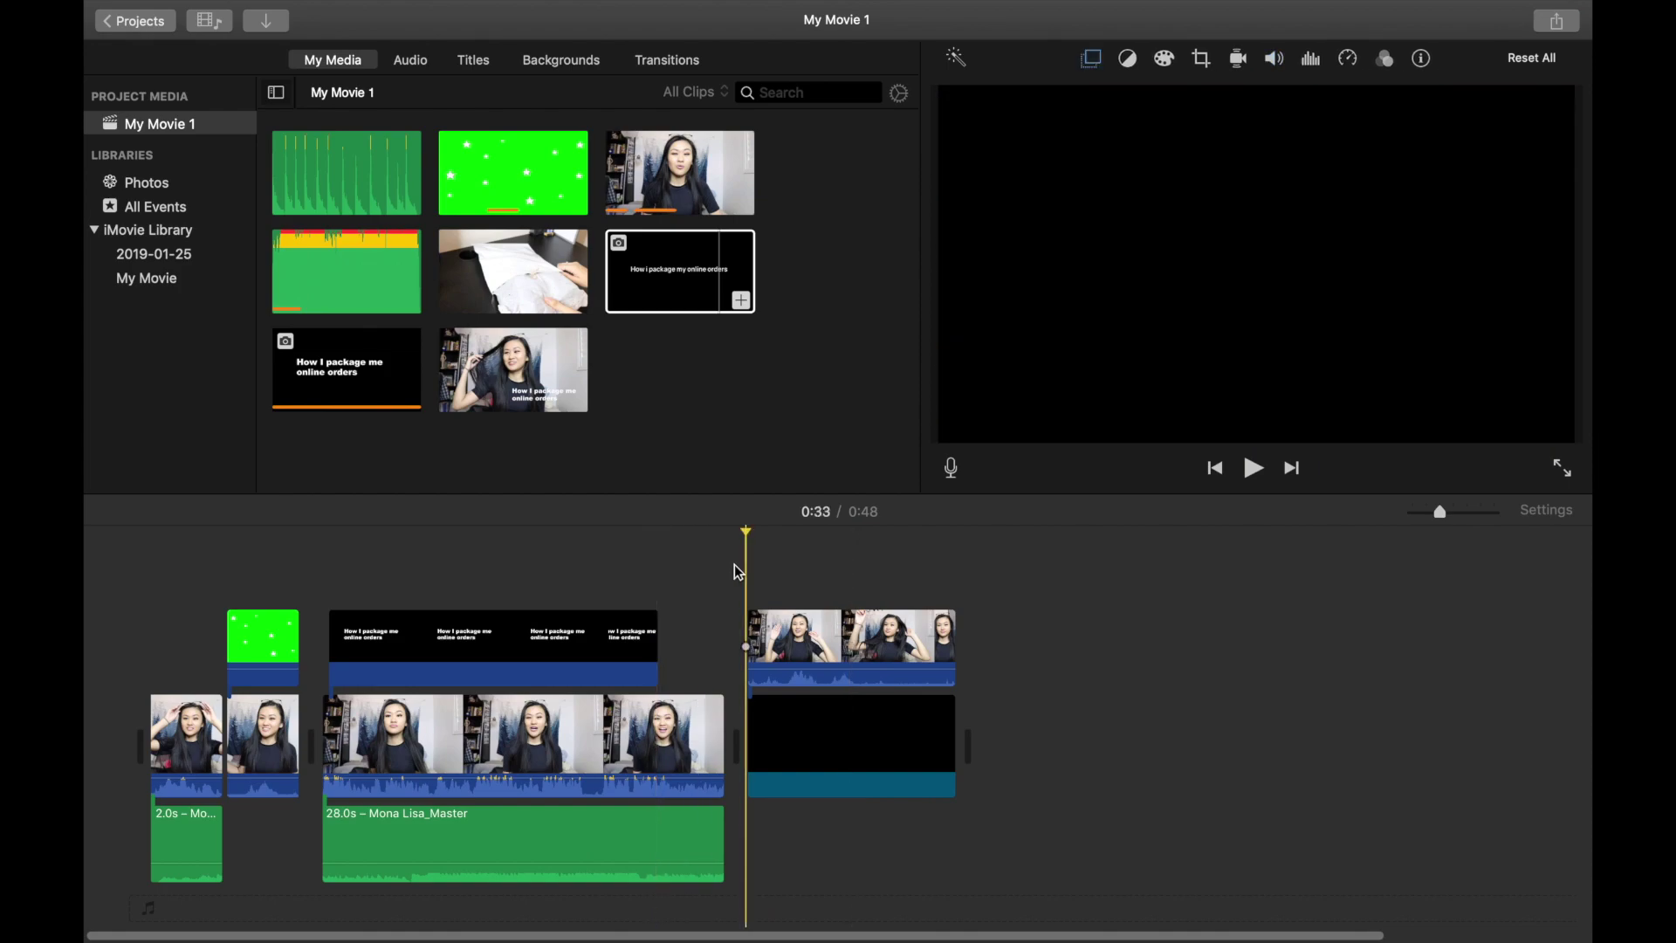
left_click(711, 557)
left_click(741, 571)
left_click(489, 543)
left_click(410, 541)
left_click(499, 552)
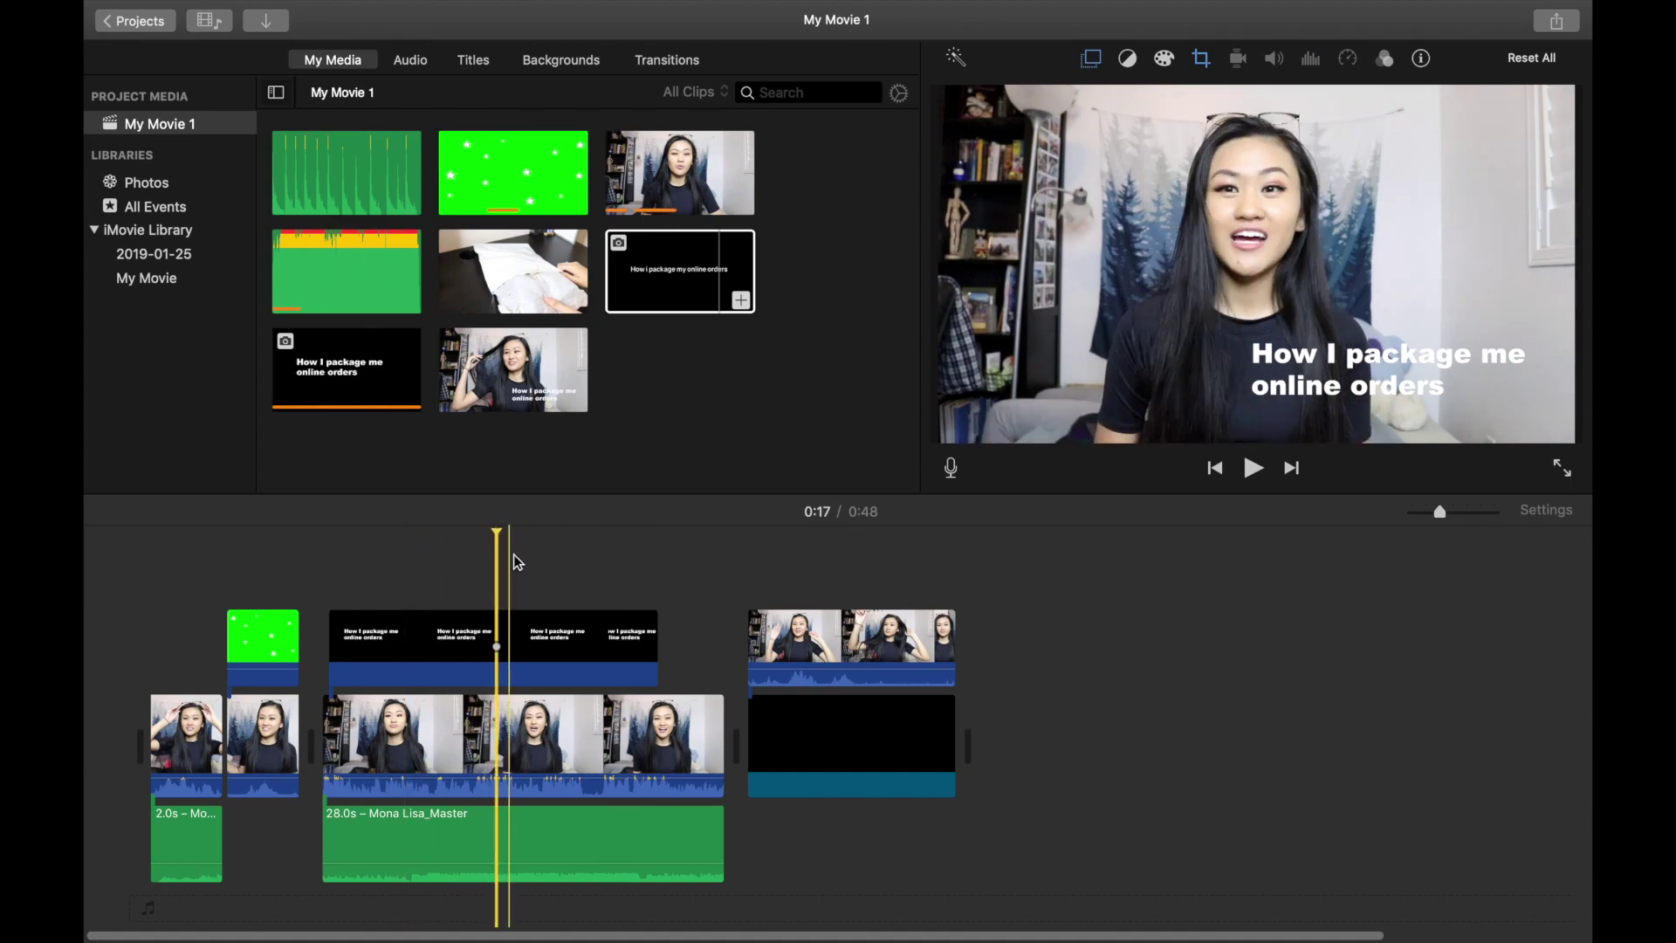
left_click(459, 551)
left_click(352, 555)
left_click(510, 563)
left_click(628, 557)
left_click(434, 555)
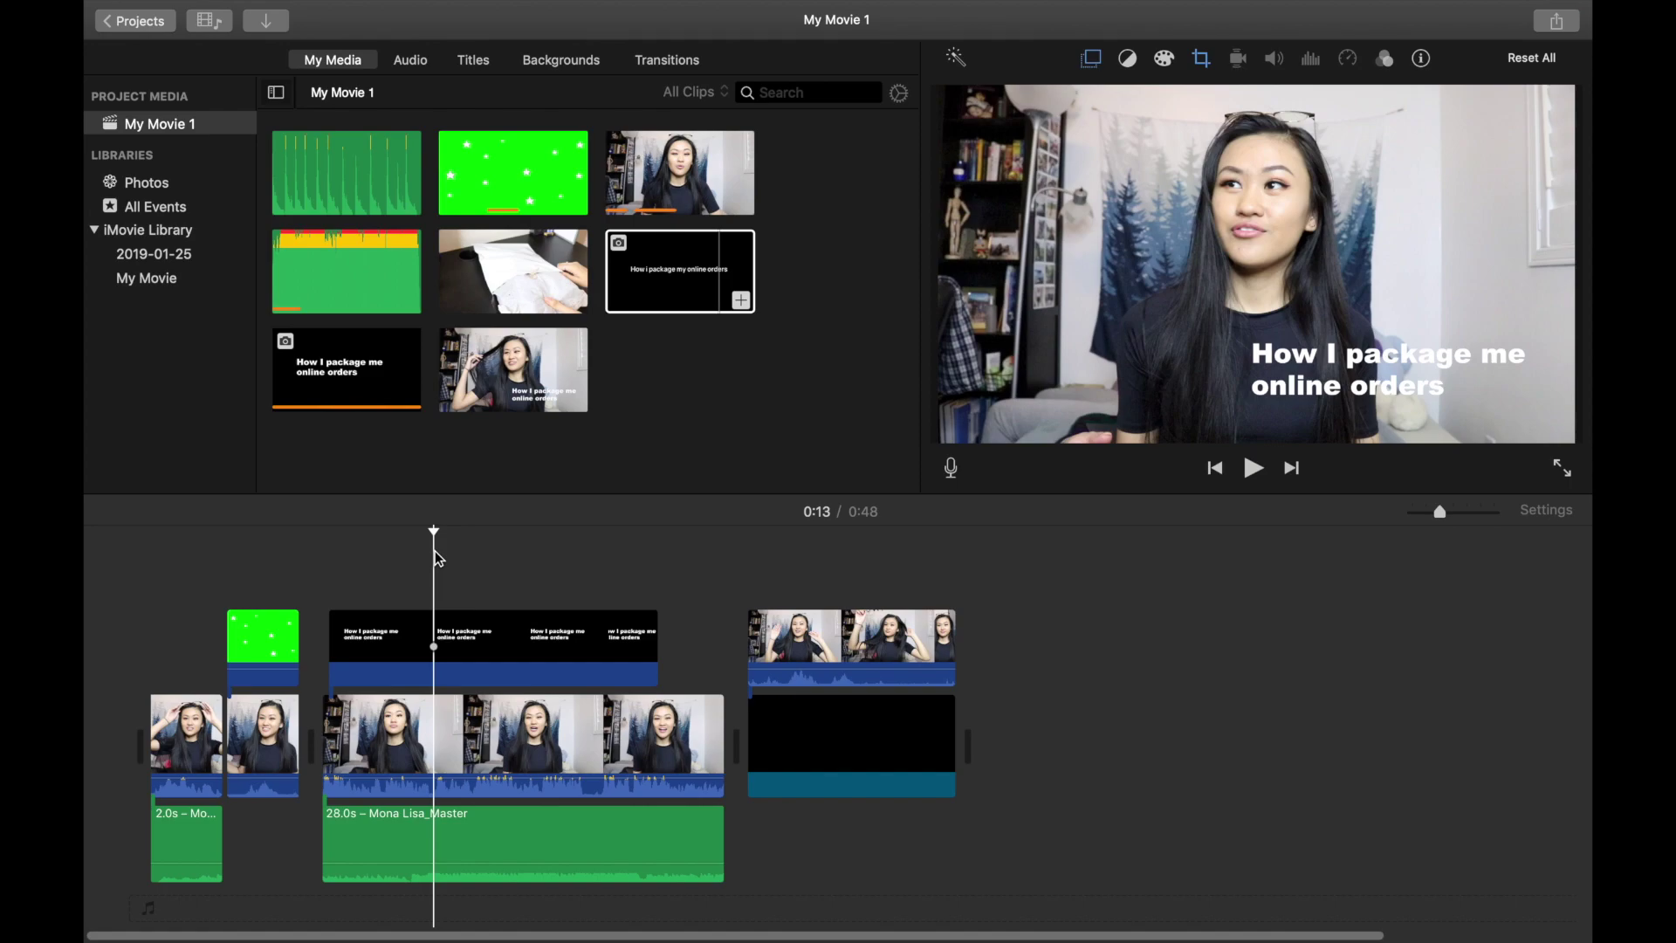
left_click(505, 559)
left_click(601, 563)
left_click(676, 562)
left_click(552, 556)
left_click(421, 554)
left_click(354, 550)
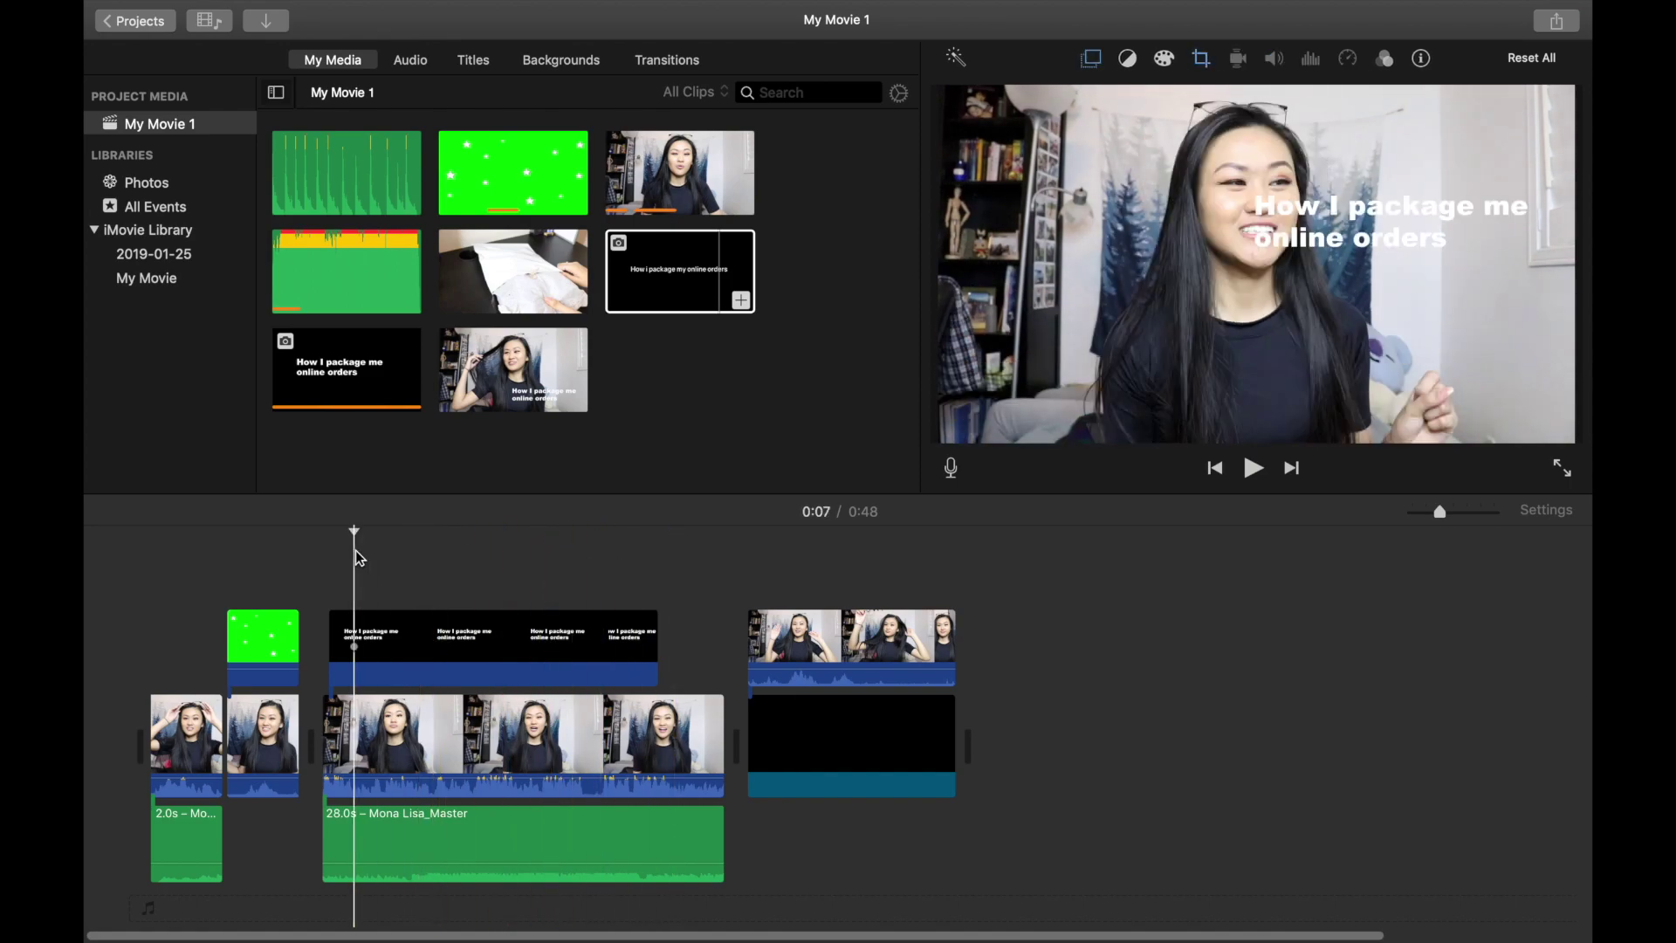
left_click(539, 547)
left_click(464, 552)
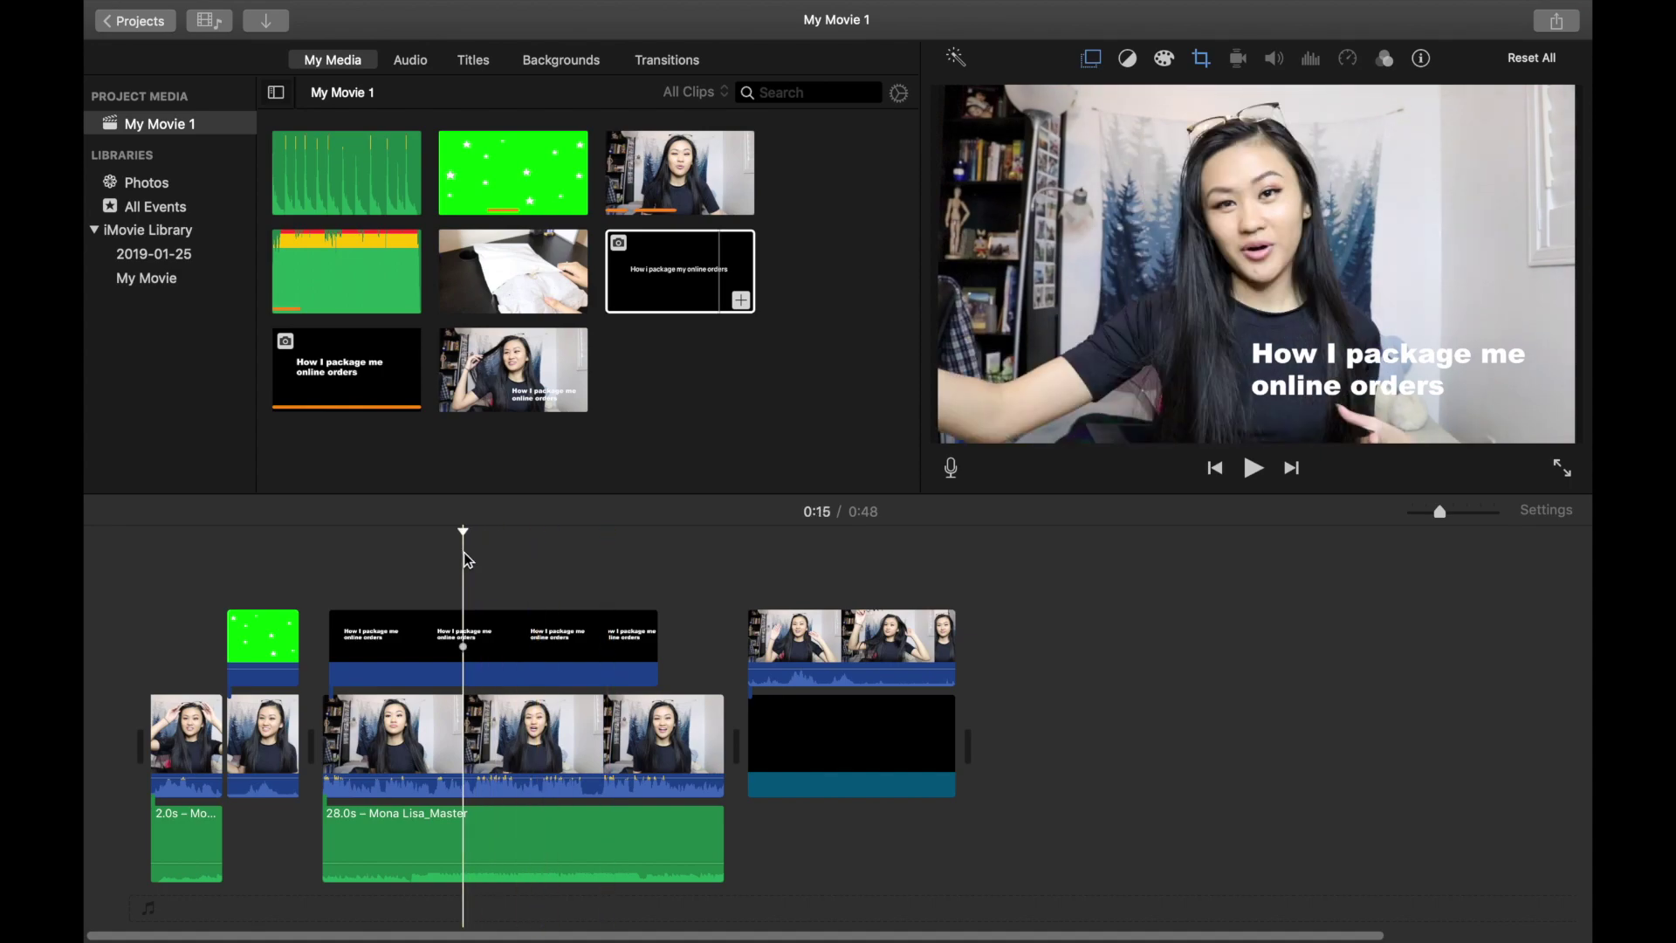
left_click(533, 561)
left_click(602, 577)
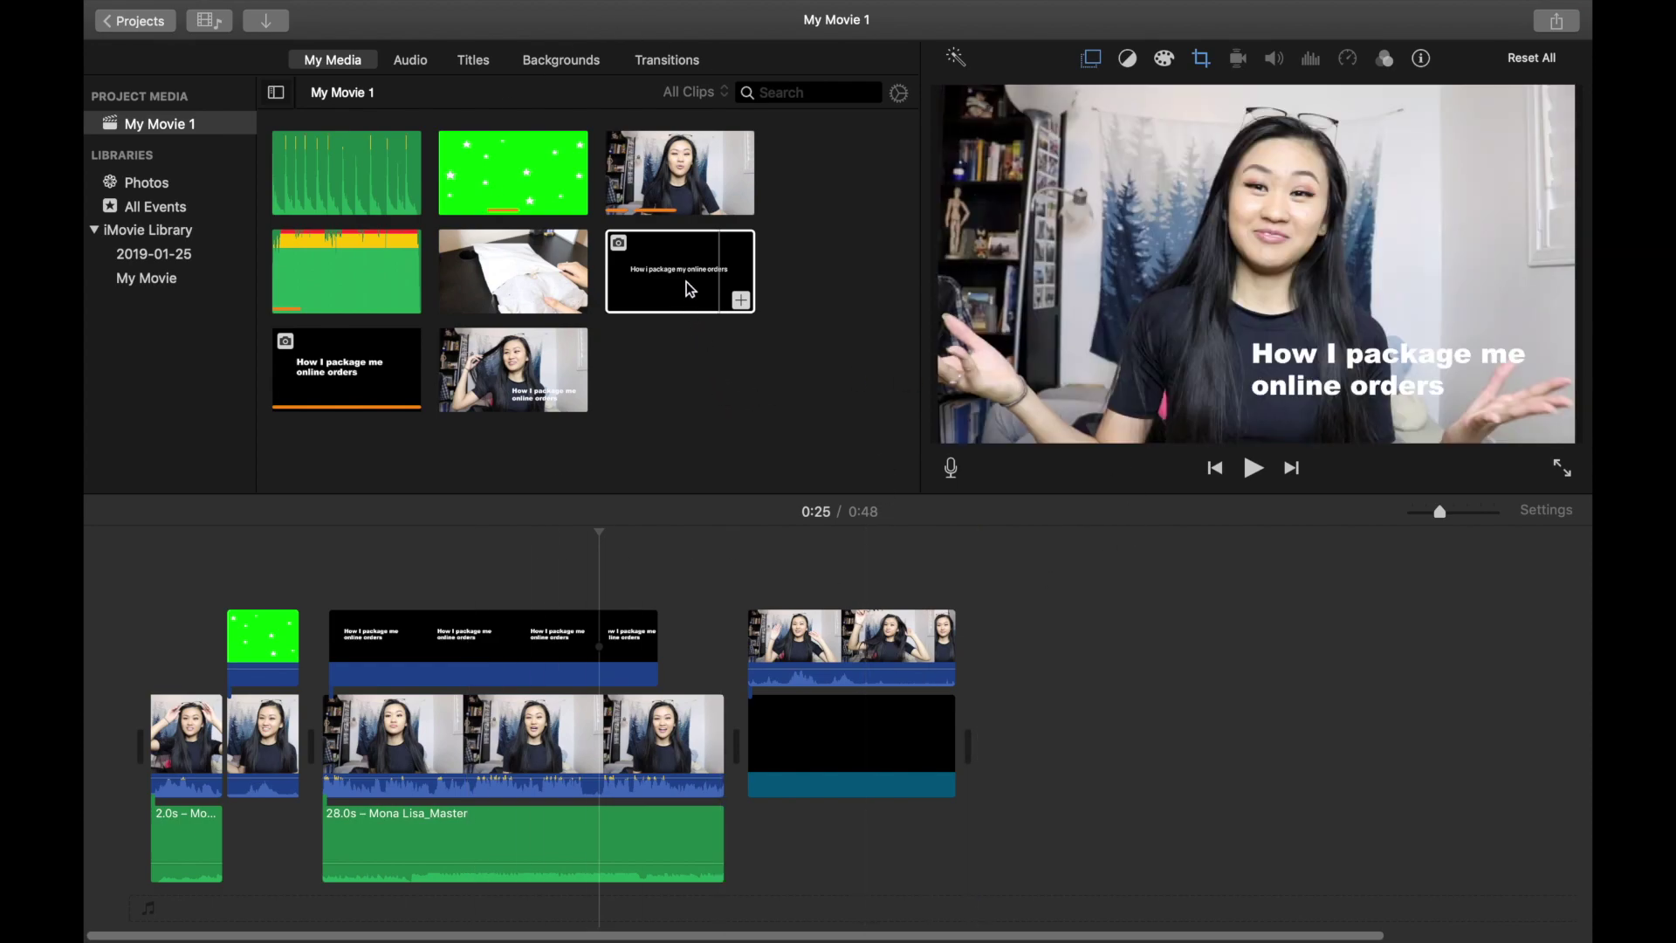
left_click(691, 290)
left_click(374, 576)
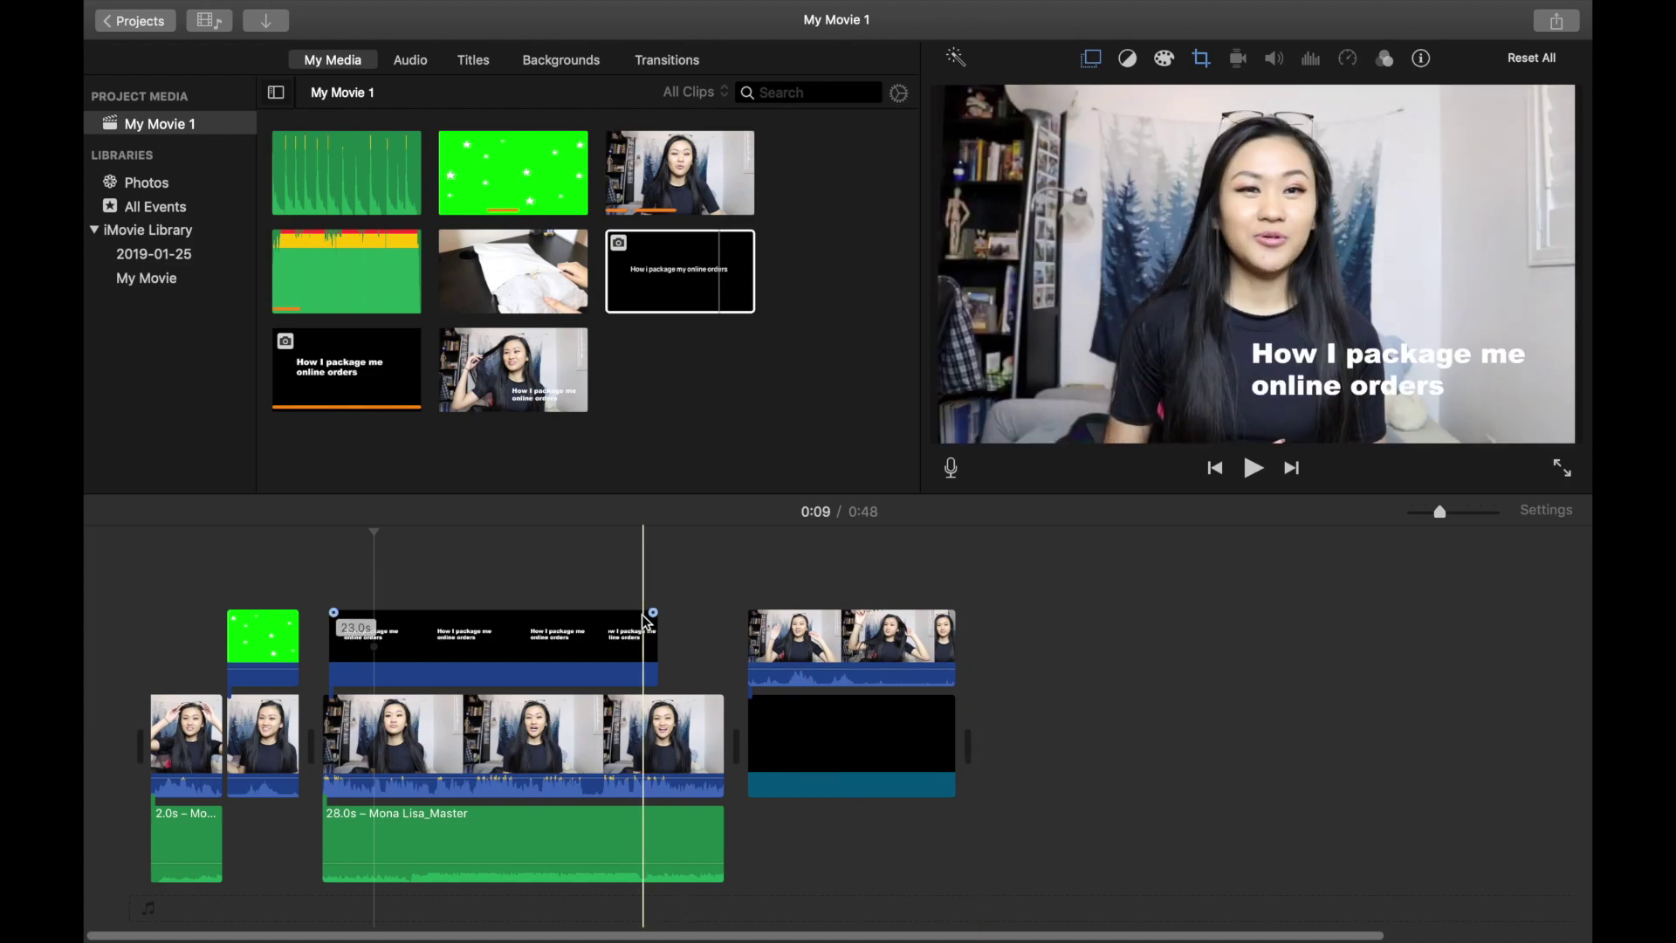
left_click(809, 582)
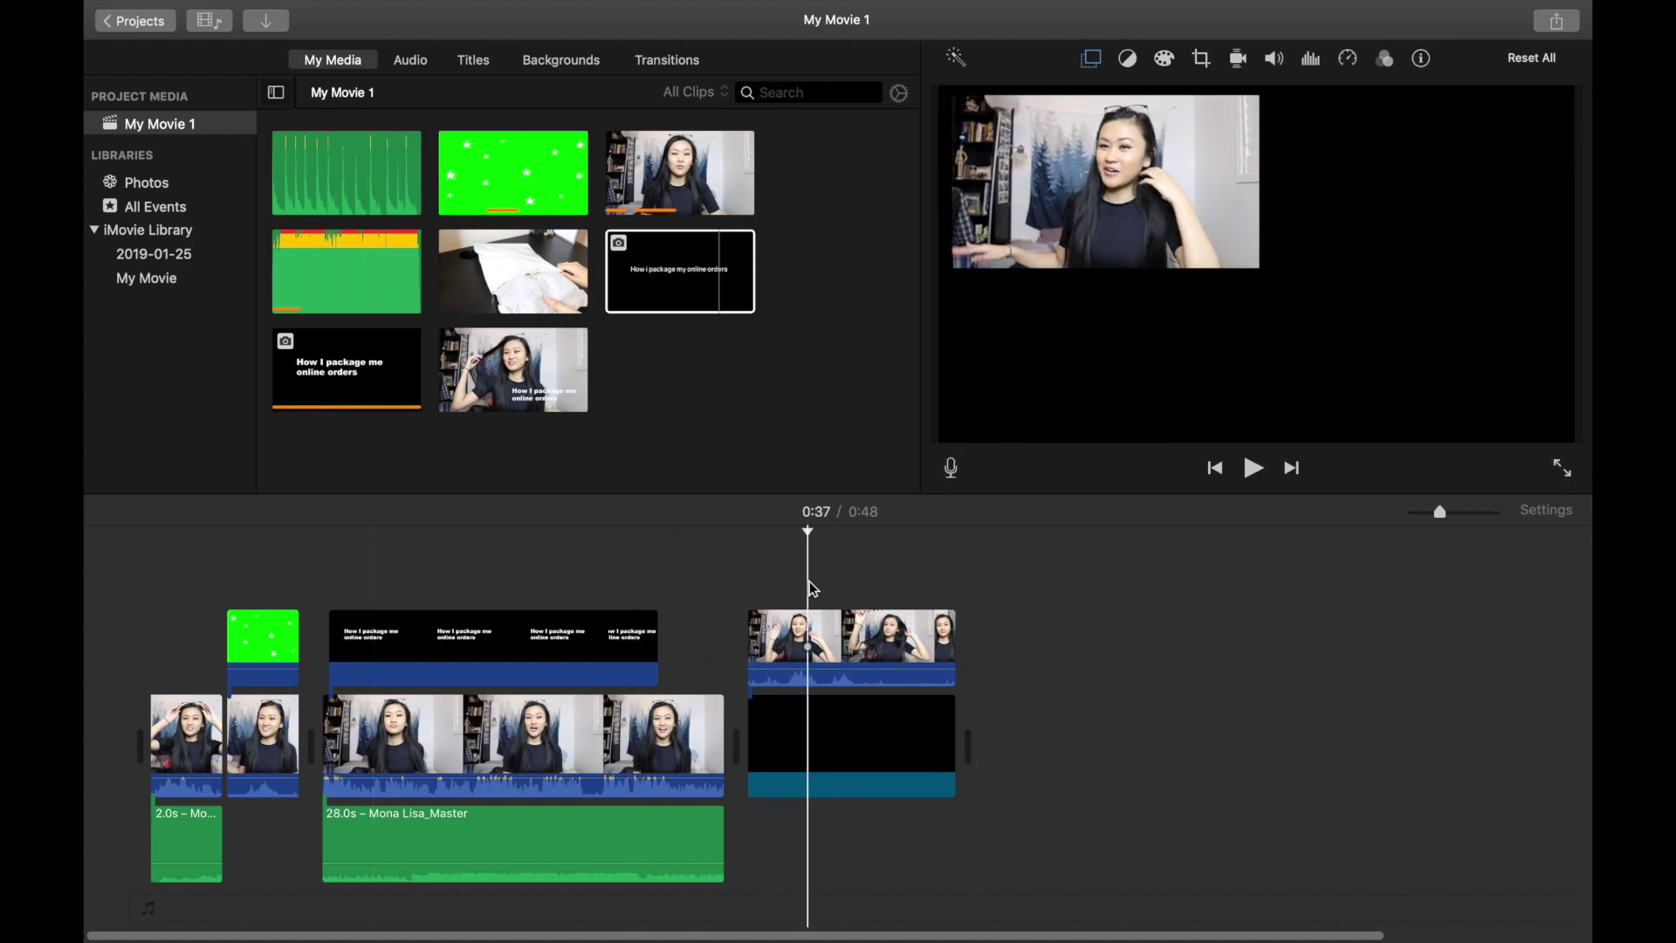